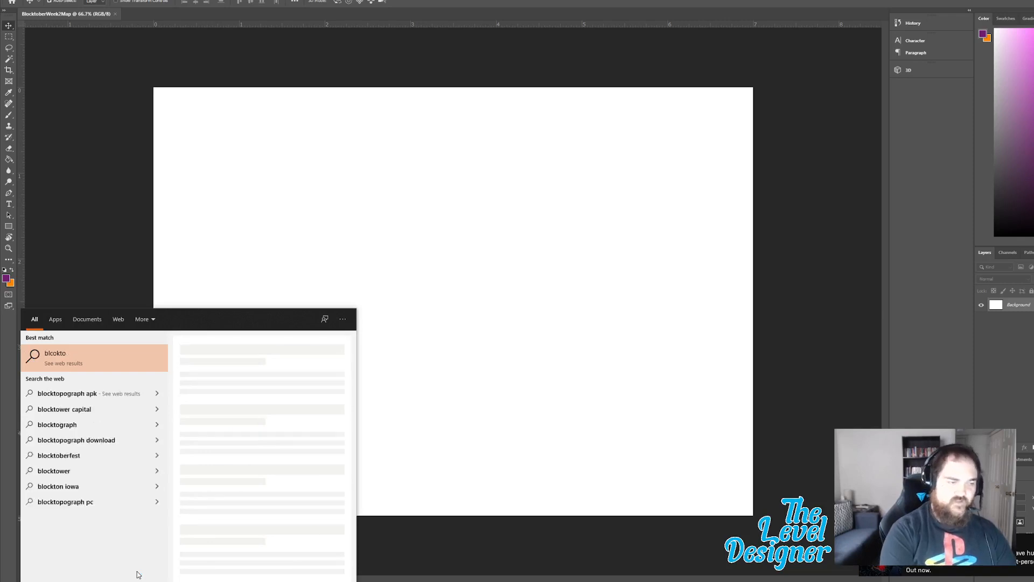
Step: Search the computer for "block" and open the BlocktoberPlans.docx document
type("ock")
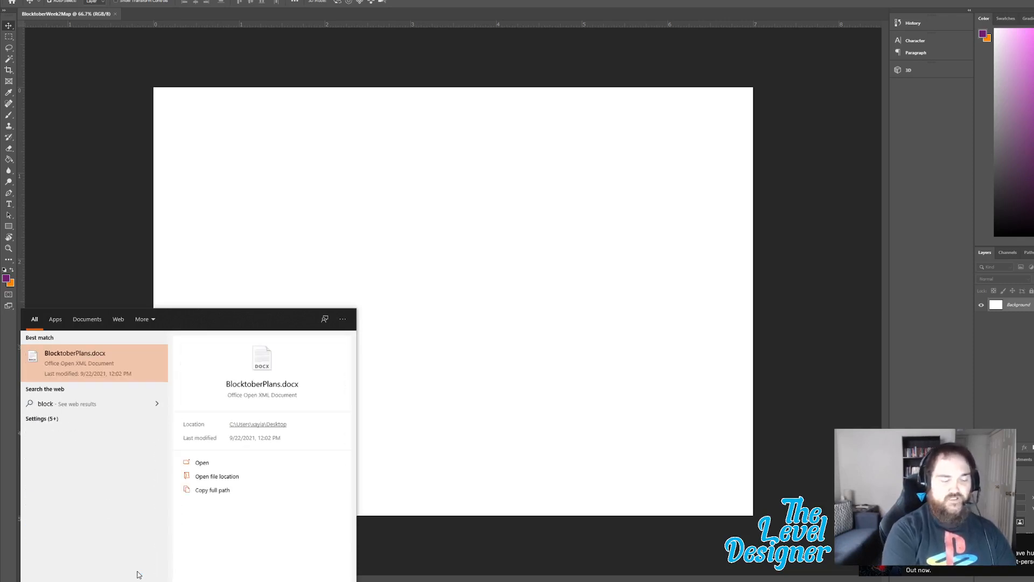
left_click(121, 358)
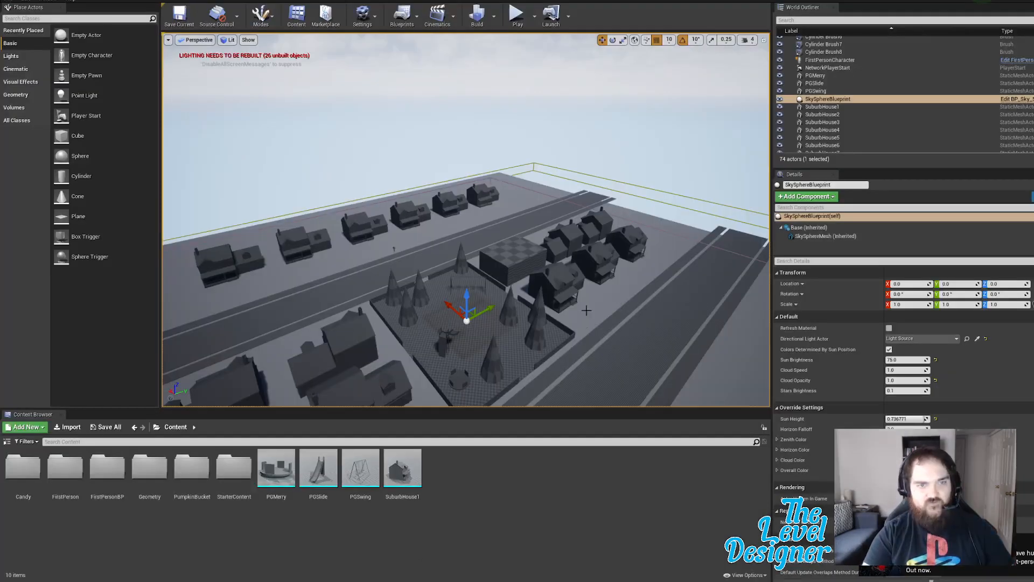
Step: In Unreal Editor, survey the suburban blockout level's houses, streets and playground park from above
scroll(608, 111, "up", 5)
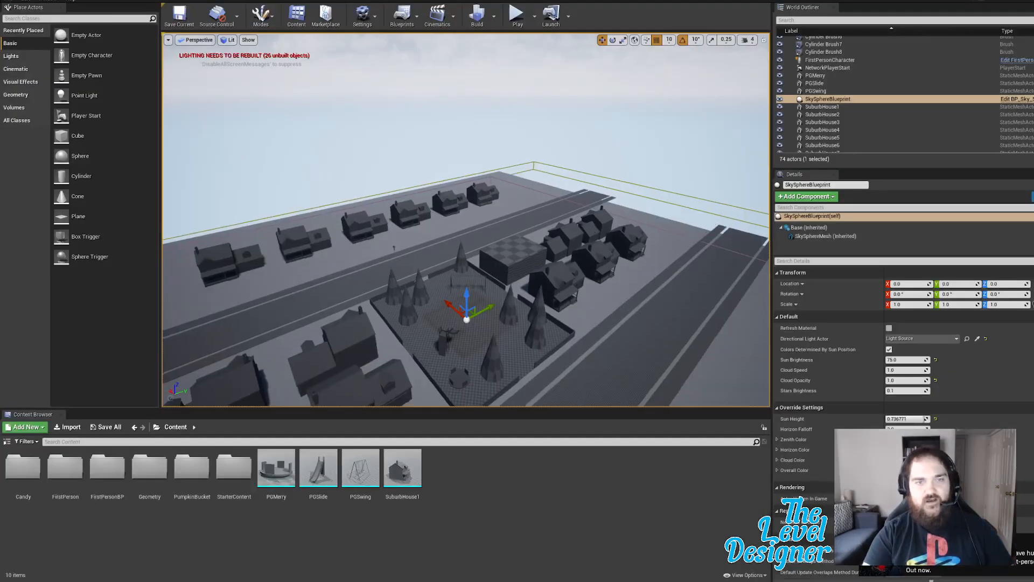
key("s")
key("w")
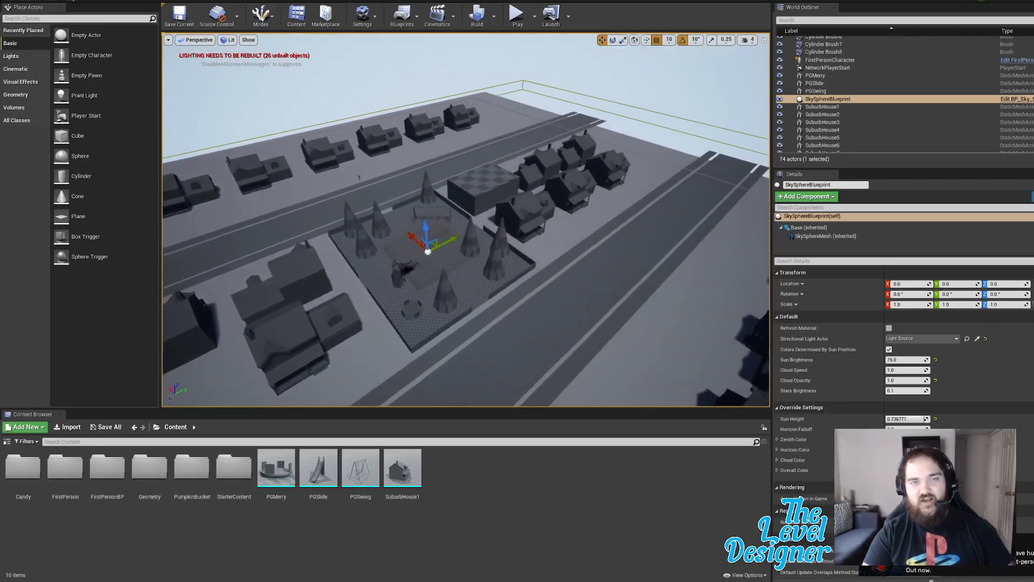
key("d")
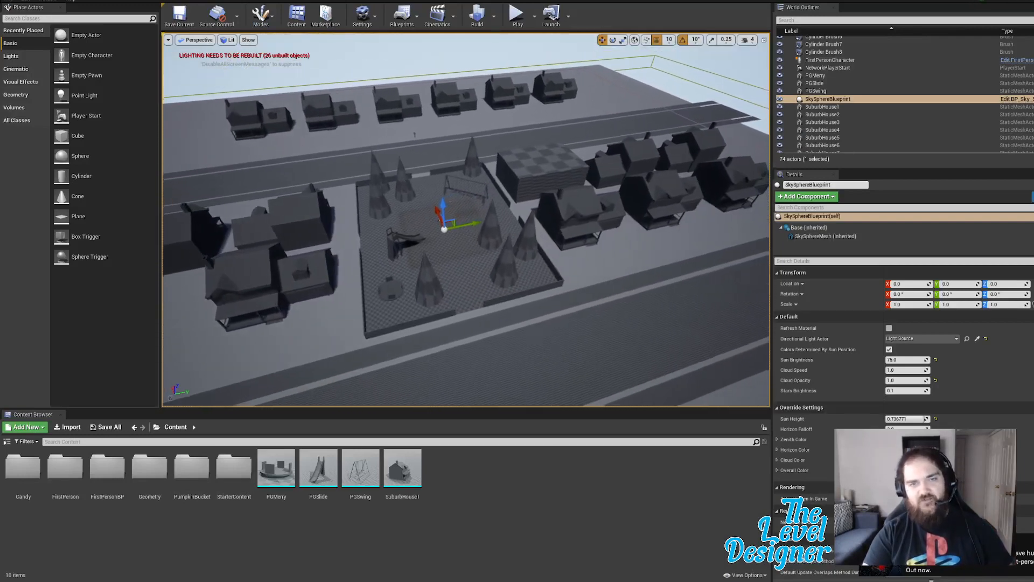
key("d")
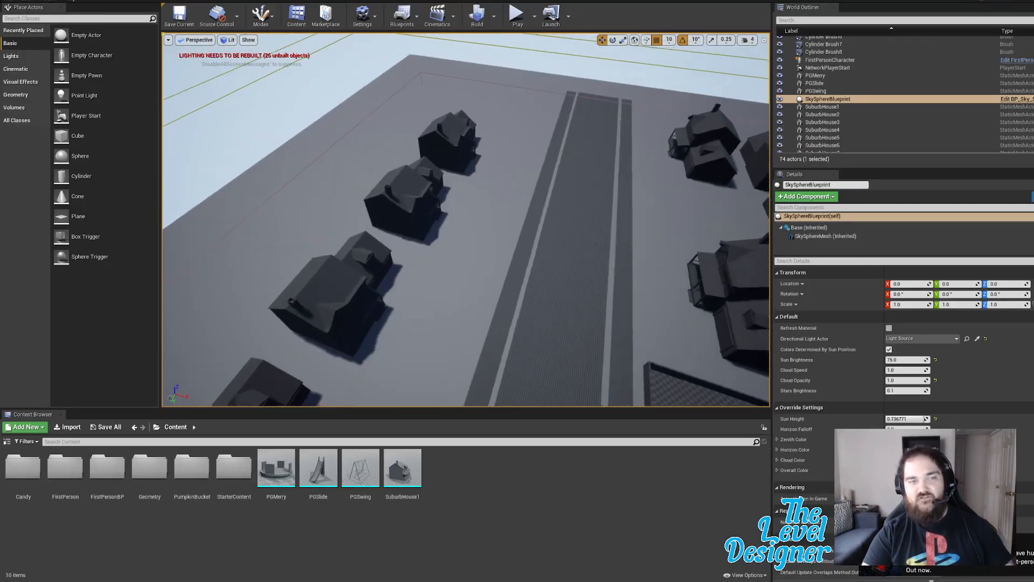
key("d")
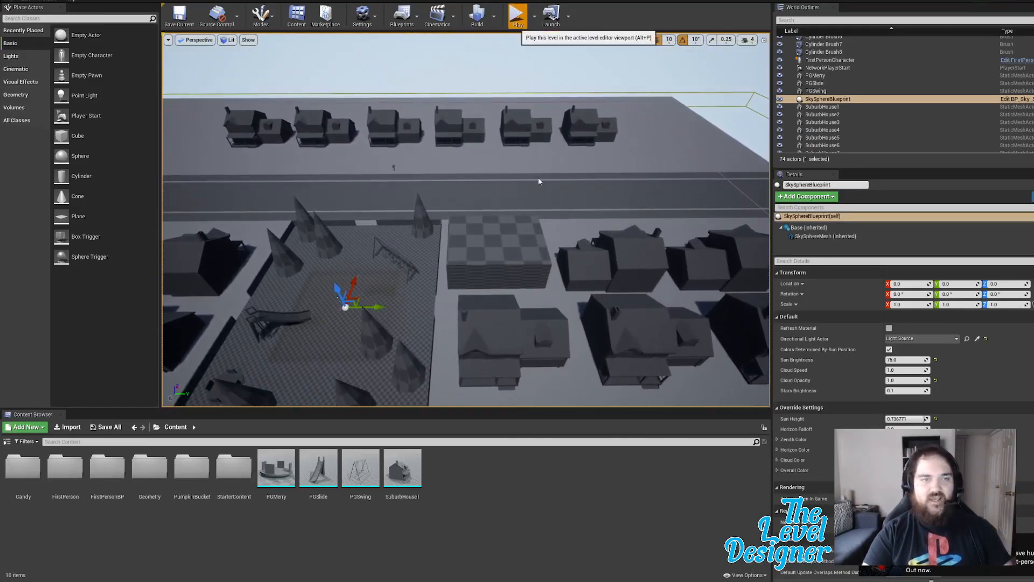
Step: Play-test the level in the viewport, walking through the park and throwing candy, and end the play session
left_click(516, 13)
left_click(529, 223)
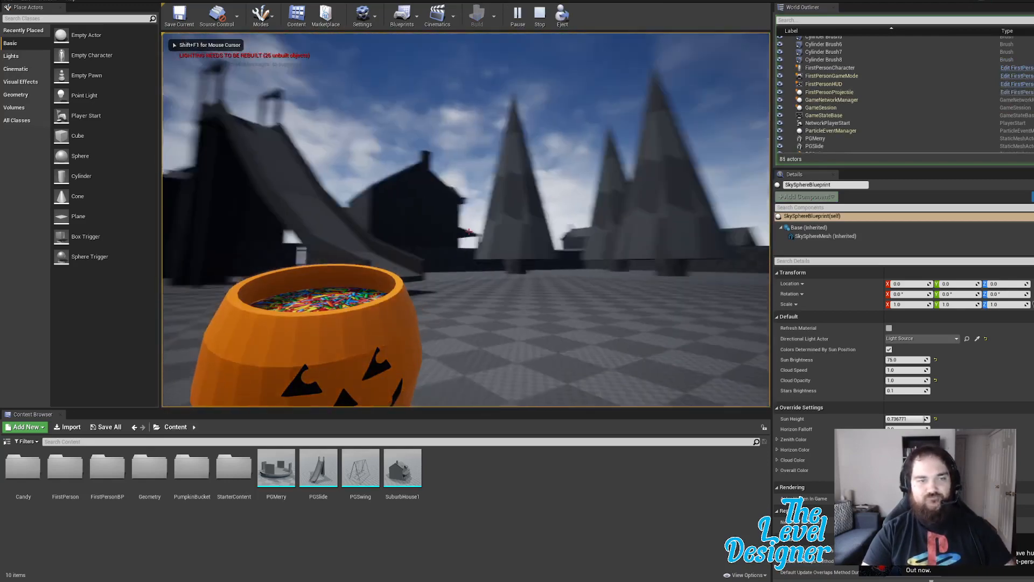
left_click(469, 231)
key("w")
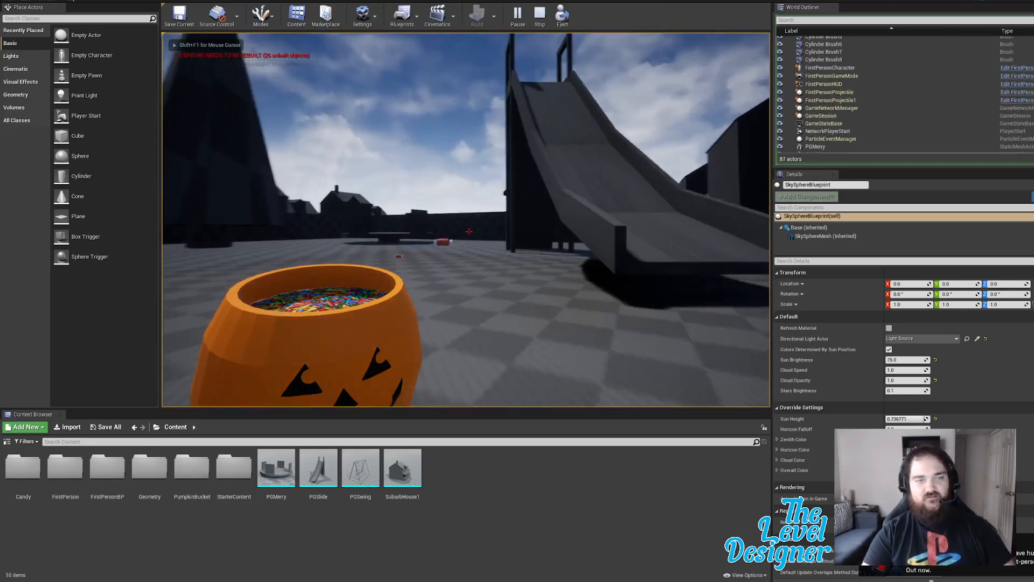
key("w")
left_click(469, 231)
left_click(469, 231)
left_click(469, 231)
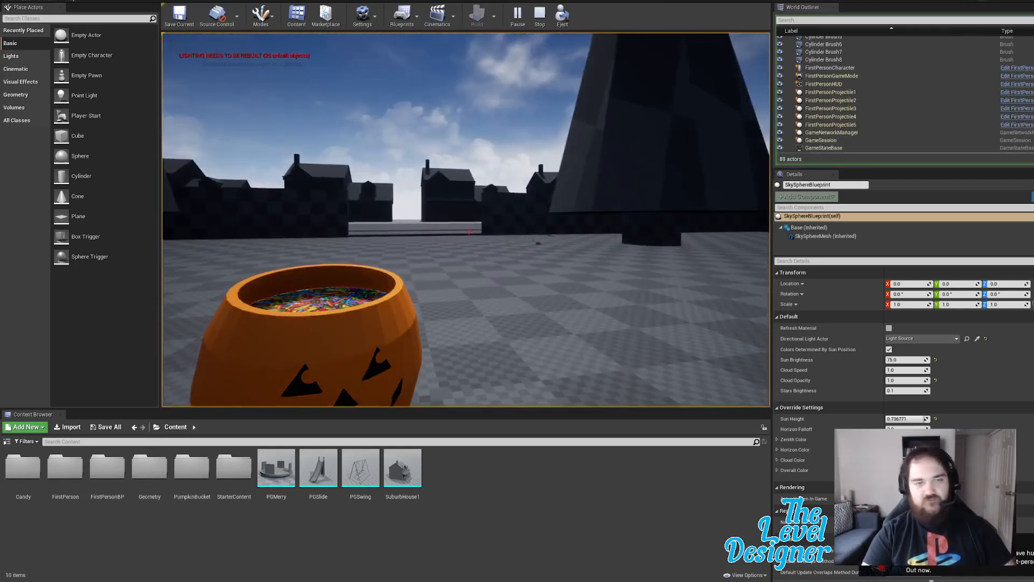
left_click(469, 231)
left_click(469, 231)
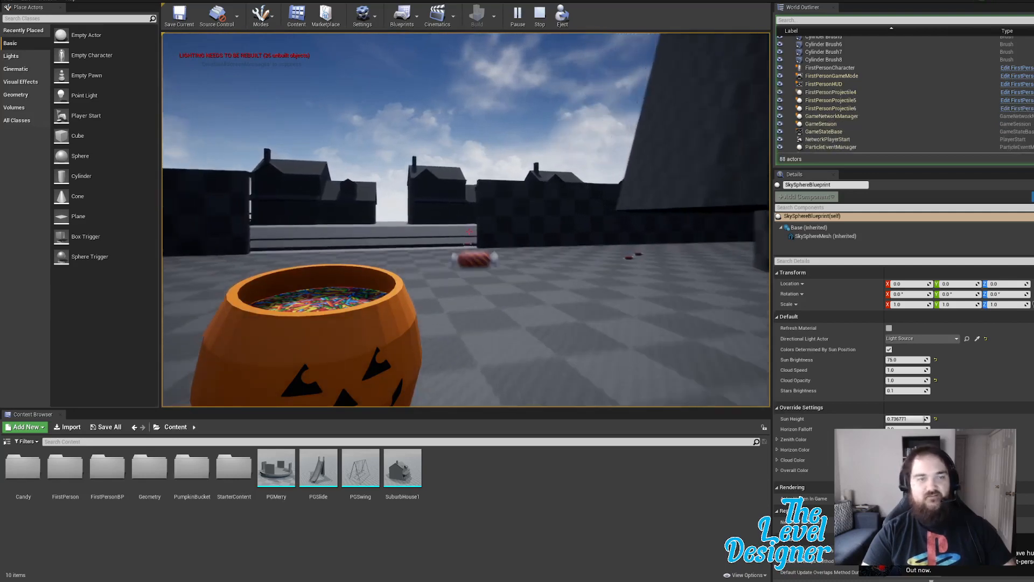
left_click(469, 231)
left_click(469, 232)
left_click(470, 231)
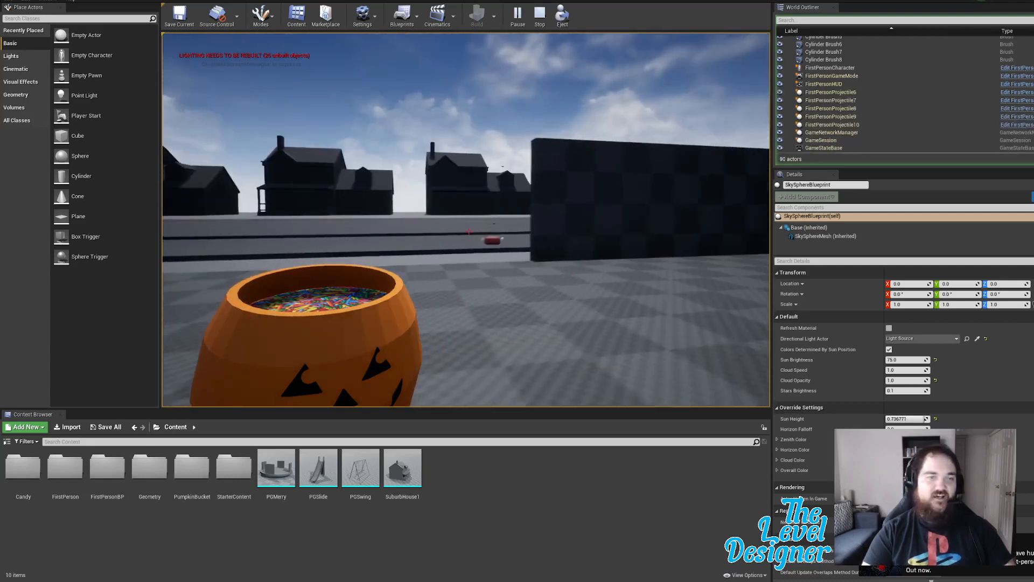
left_click(469, 231)
left_click(469, 231)
left_click(470, 231)
left_click(469, 231)
left_click(469, 231)
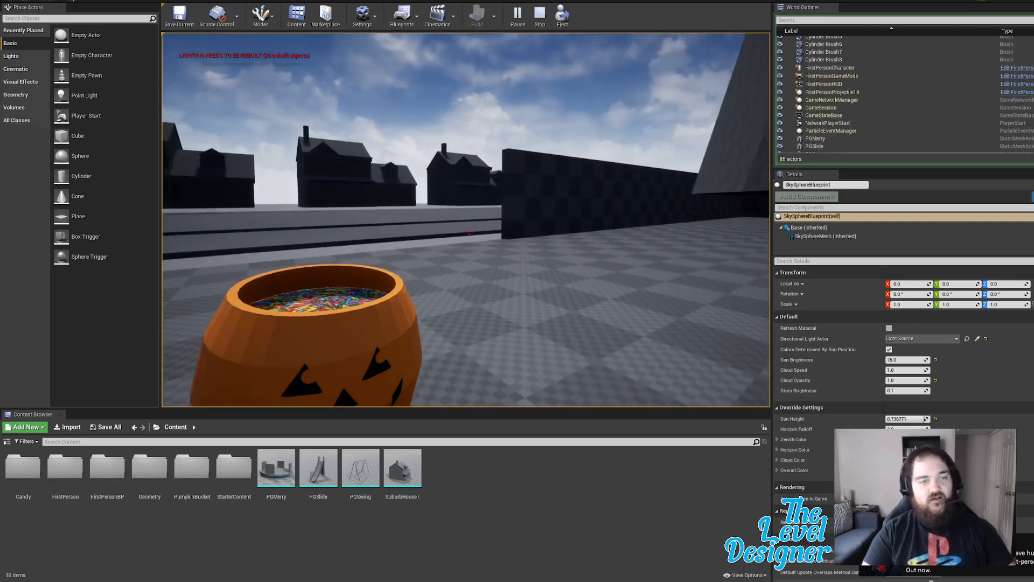
key("Escape")
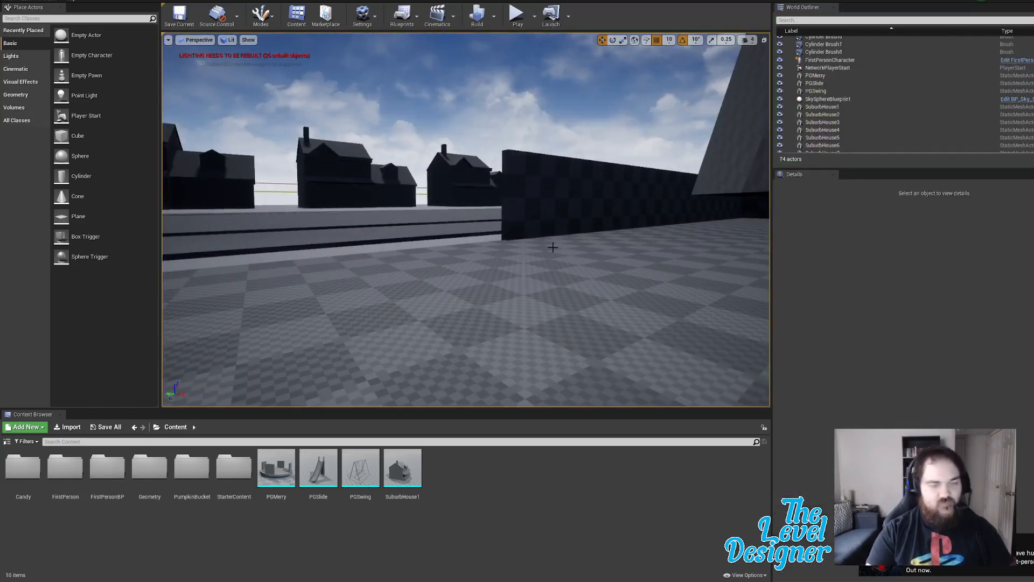
Step: Examine the fenced playground park and how the houses and streets are laid out around it
left_click_drag(537, 240, 501, 227)
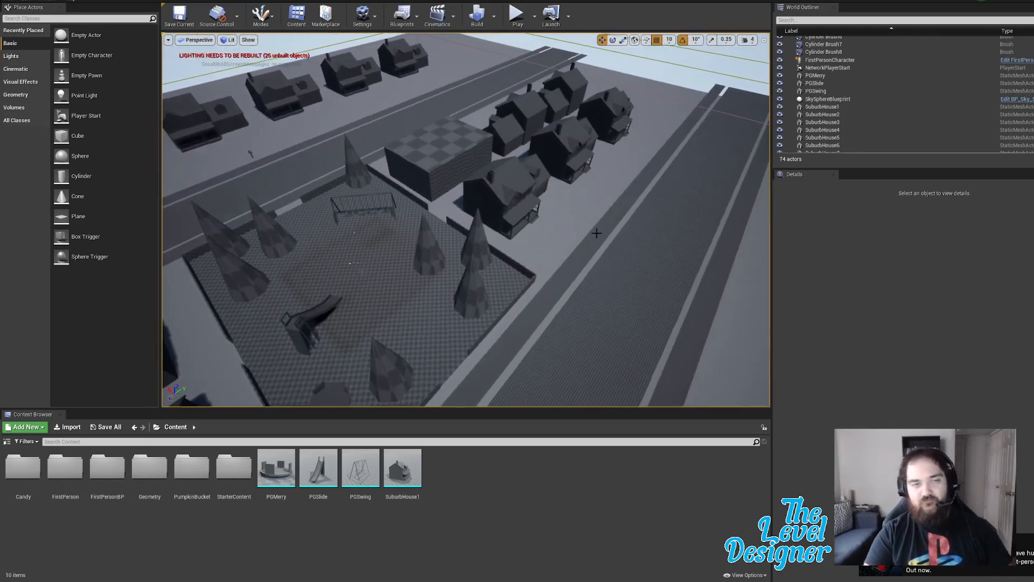
left_click_drag(596, 231, 579, 206)
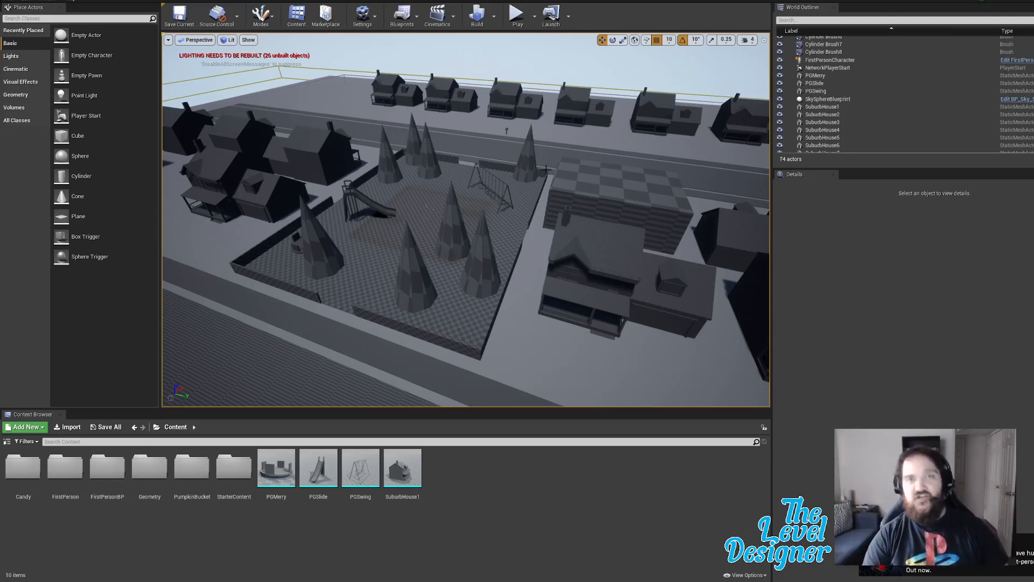
key("d")
left_click_drag(561, 178, 477, 155)
key("s")
key("d")
left_click_drag(631, 227, 602, 223)
key("d")
key("s")
key("s")
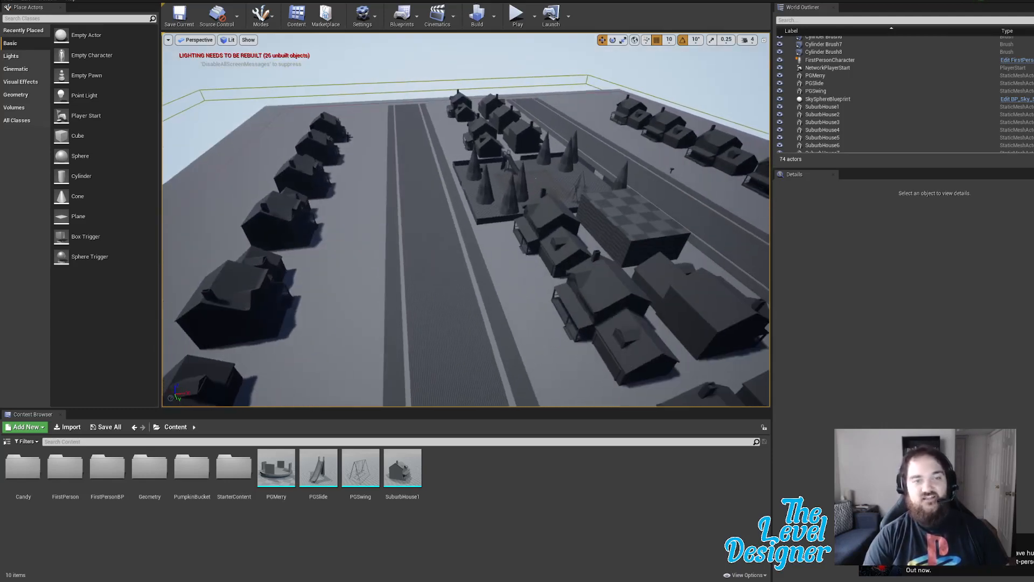
Step: Inspect the house rows along both streets, selecting the end houses SuburbHouse22 and SuburbHouse16 along the way
left_click_drag(349, 137, 485, 139)
left_click_drag(265, 133, 305, 134)
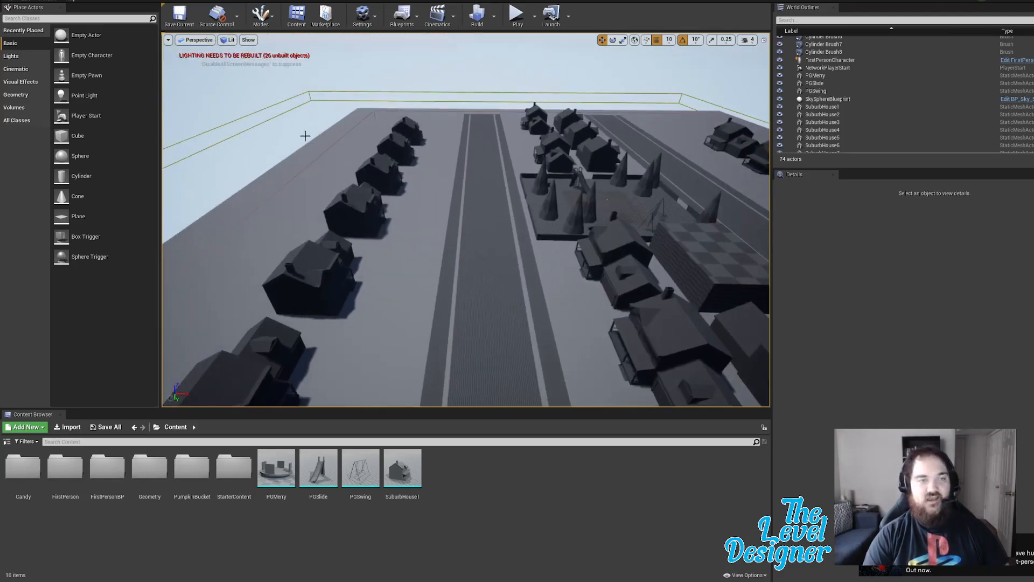
left_click(413, 126)
left_click_drag(445, 151, 571, 156)
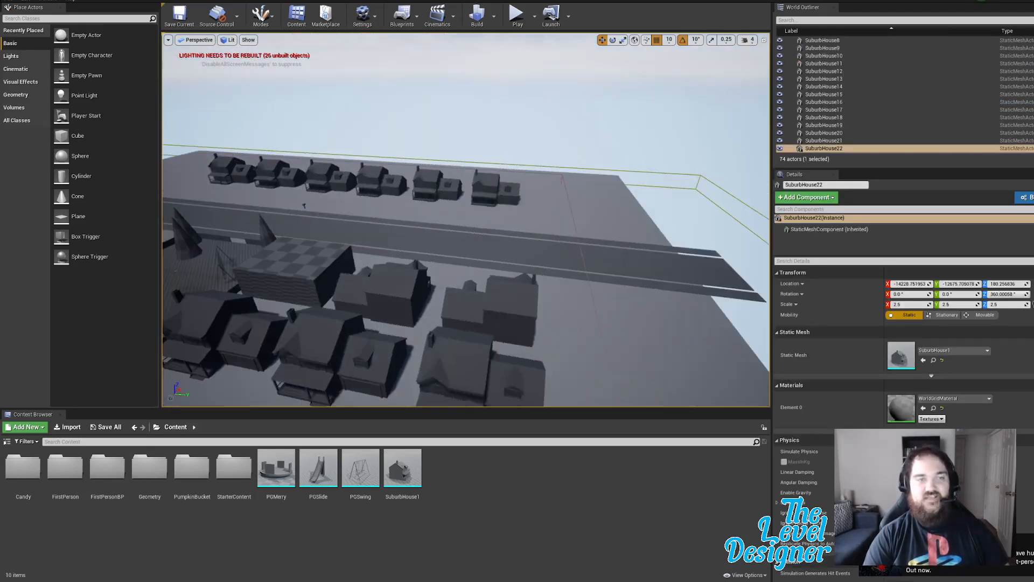
left_click(494, 190)
left_click_drag(494, 190, 377, 195)
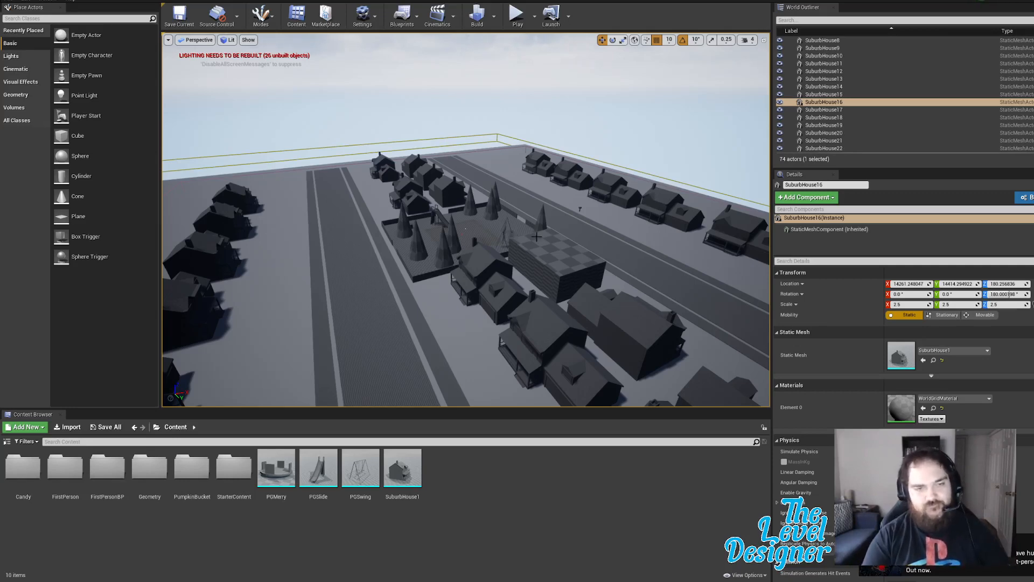
left_click_drag(538, 237, 561, 260)
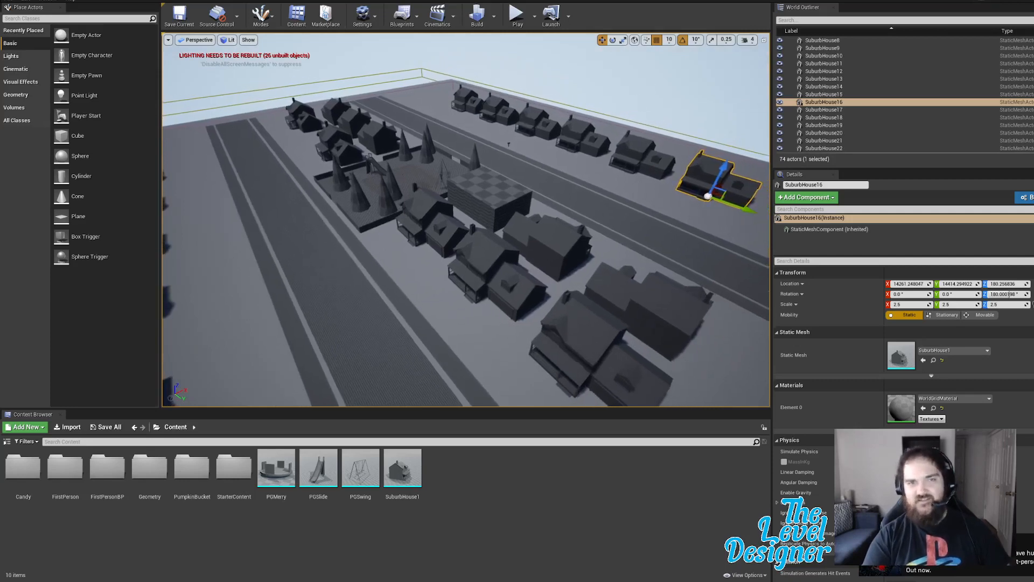
left_click(648, 85)
left_click_drag(596, 171, 614, 157)
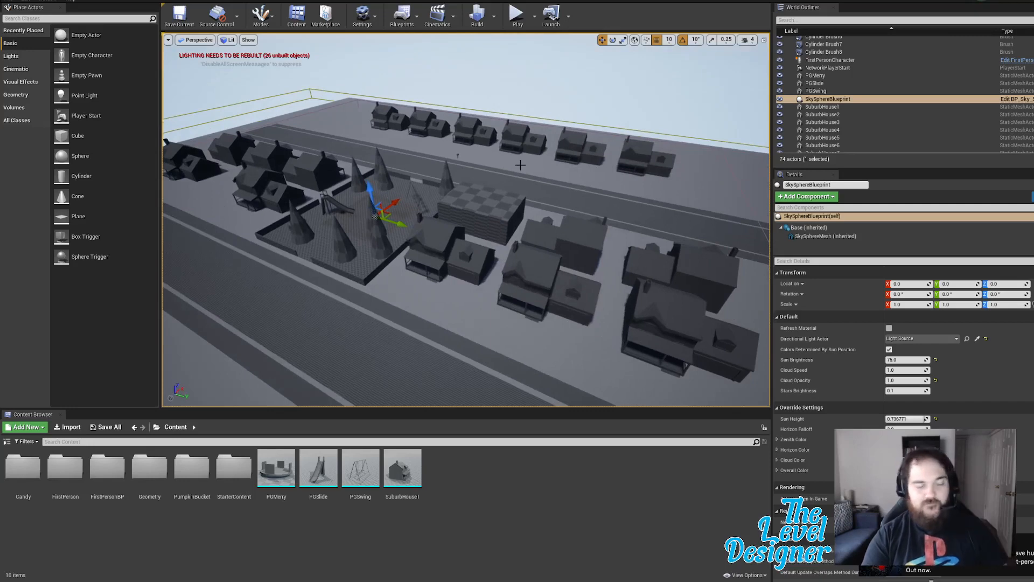
left_click_drag(573, 216, 550, 216)
mouse_move(629, 209)
left_mouse_down()
mouse_move(608, 211)
mouse_move(615, 222)
mouse_move(644, 203)
left_mouse_up()
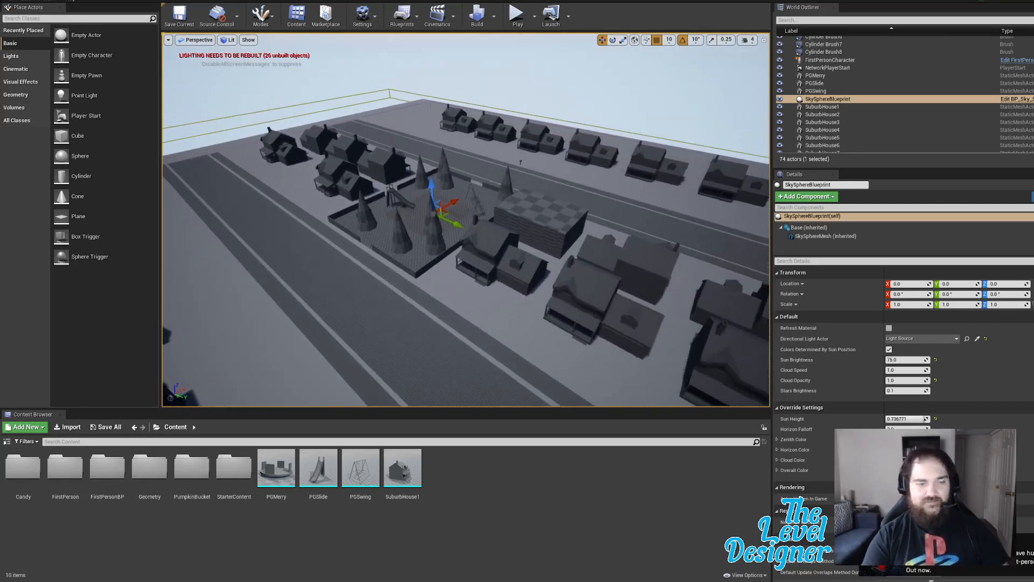
Step: Switch to the BlocktoberWeek2Map document in Photoshop and reset the foreground and background colors to black and white
left_click(326, 581)
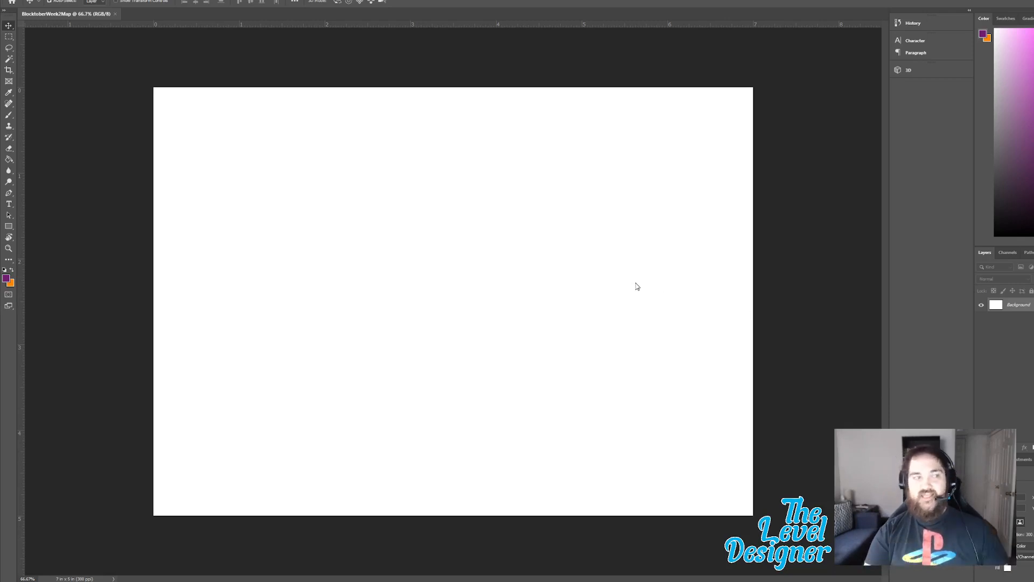
left_click(4, 270)
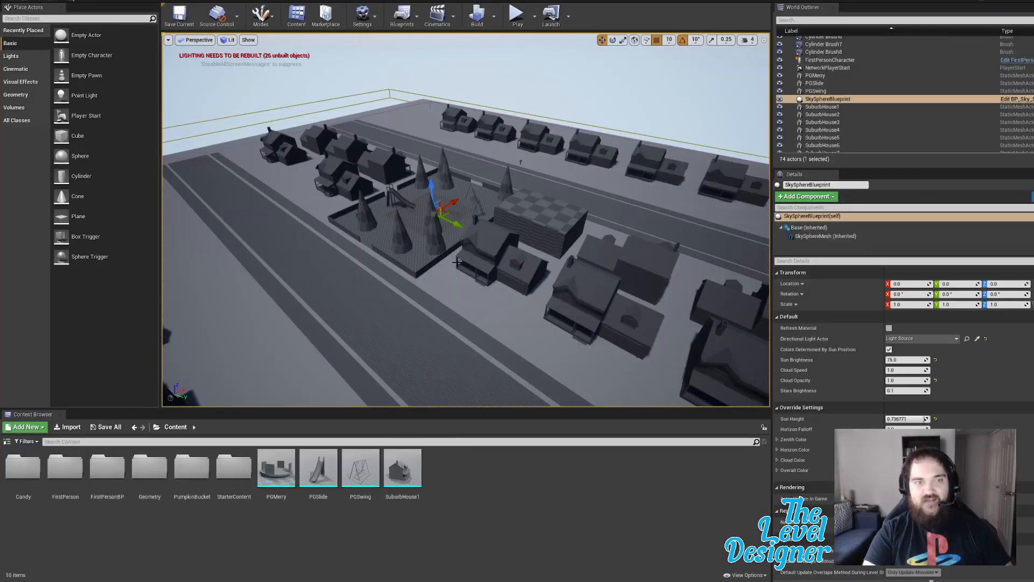
left_click_drag(457, 263, 490, 342)
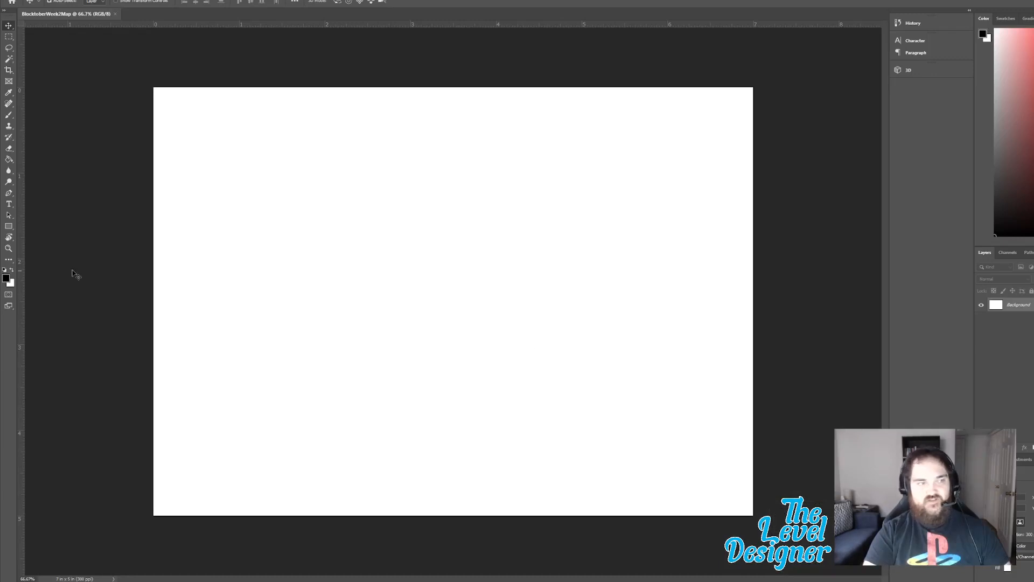
Step: Set the foreground color to a dark green in the Color Picker
left_click(6, 279)
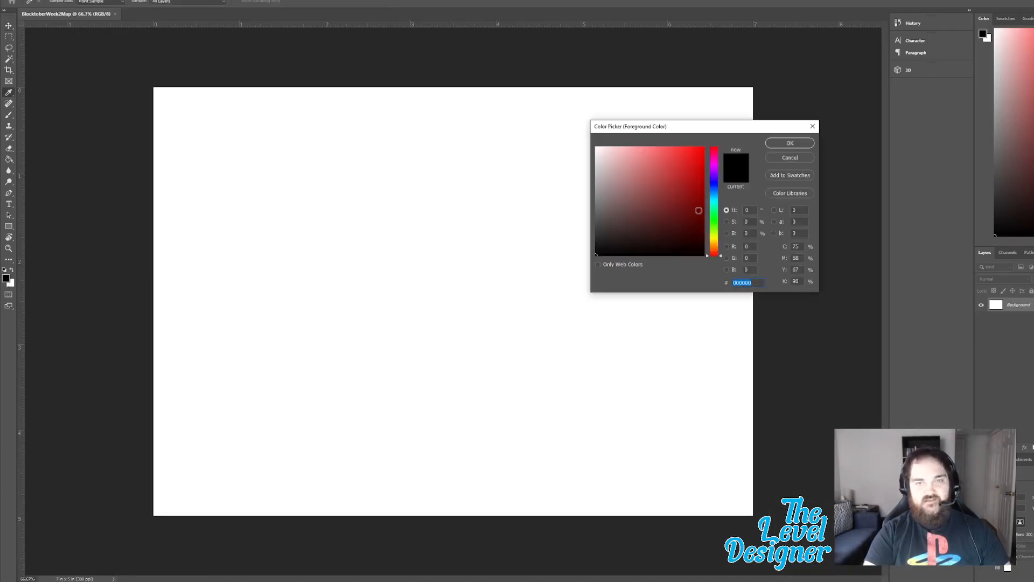
left_click(714, 222)
mouse_move(688, 210)
left_mouse_down()
mouse_move(697, 212)
mouse_move(684, 209)
left_mouse_up()
left_click(789, 142)
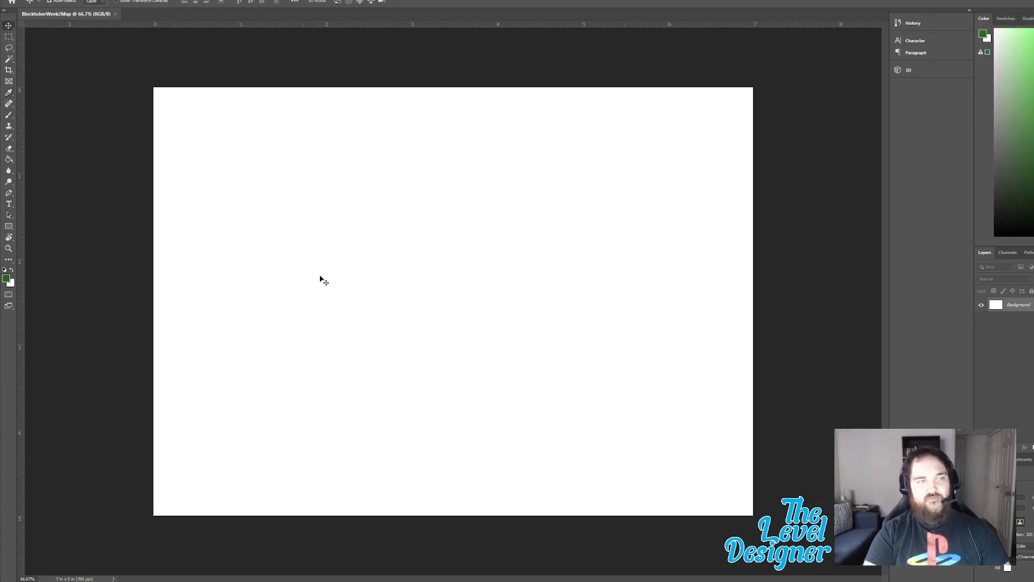
Step: Draw a green rectangle about 1.2 in square near the canvas middle and move it slightly down to center it
left_click(9, 226)
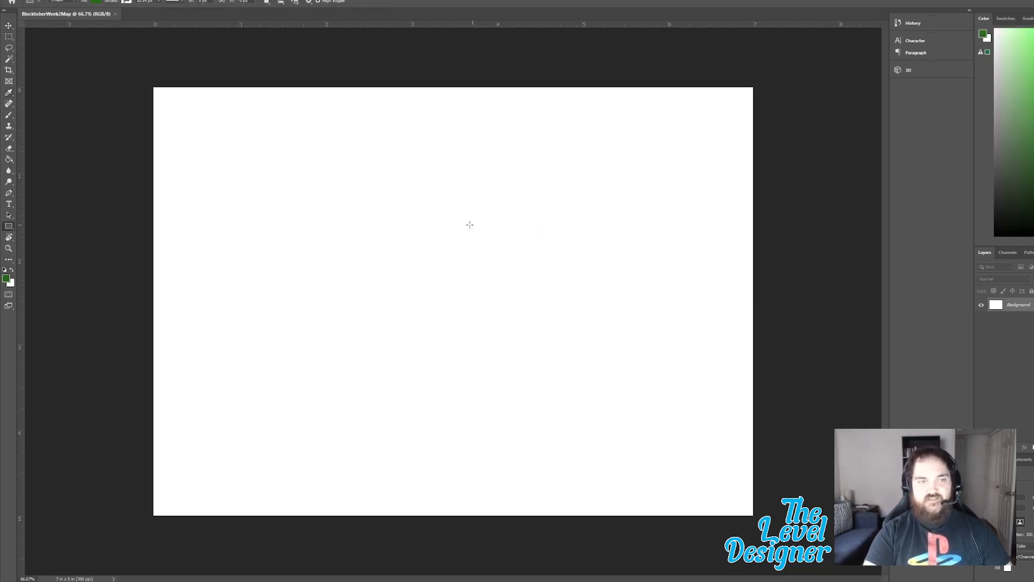
left_click_drag(402, 222, 505, 328)
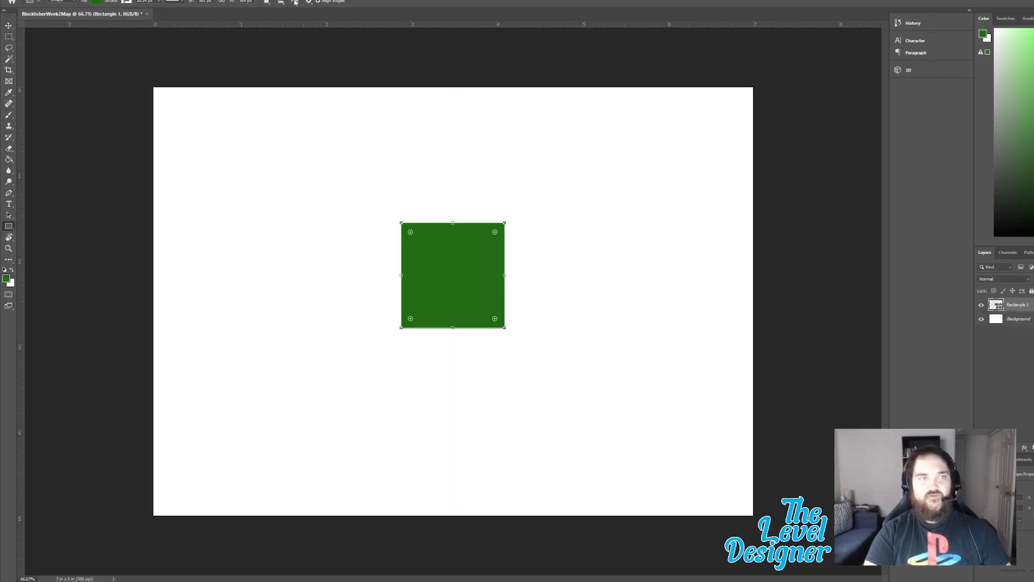
left_click(9, 25)
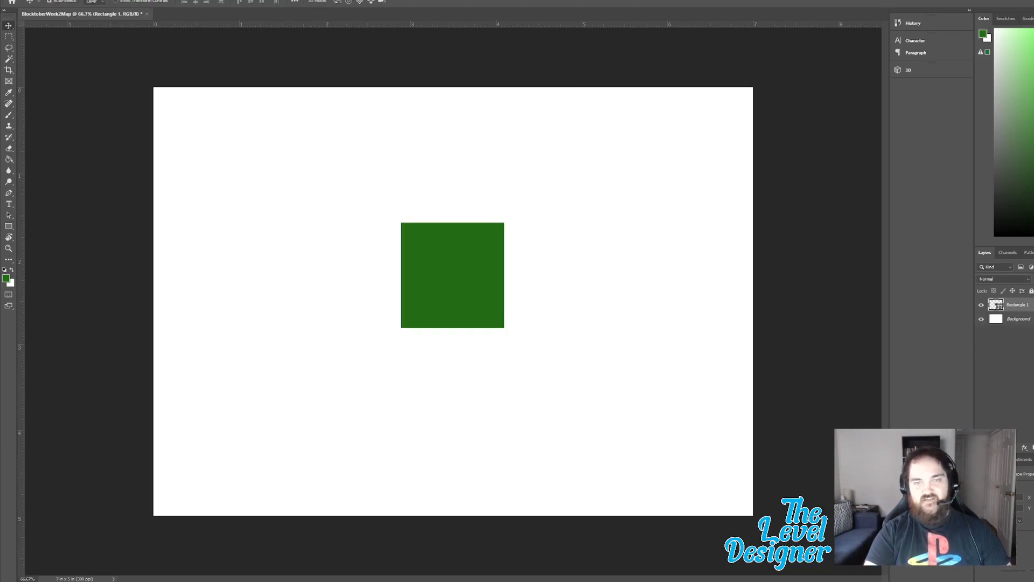
left_click_drag(491, 285, 481, 287)
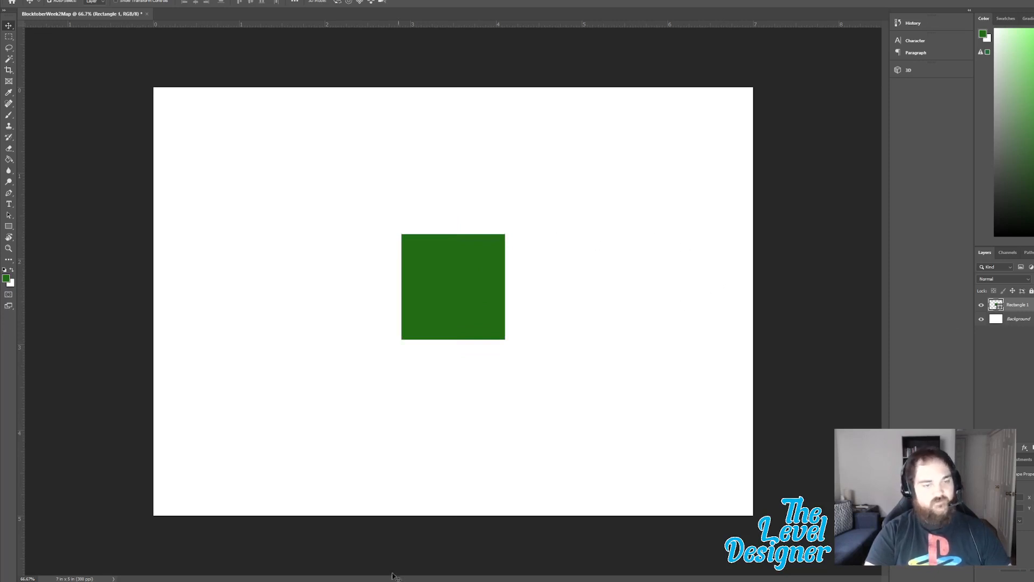
Step: Check the park's proportions in Unreal, and stretch the green rectangle's upper edge in Photoshop to make it about 1.6 in tall
left_click(368, 578)
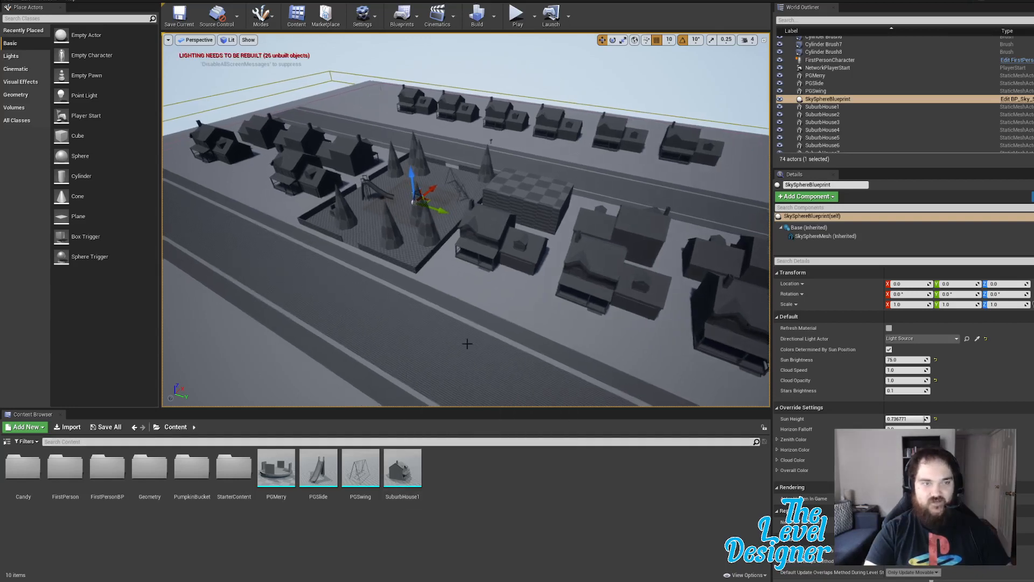
left_click_drag(466, 341, 452, 358)
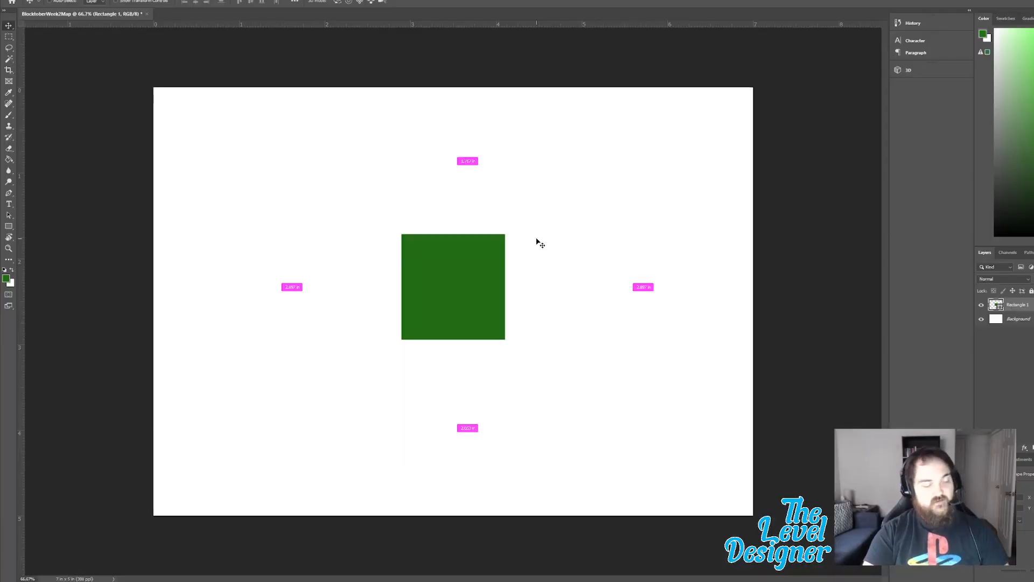
key("ctrl+t")
left_click_drag(453, 234, 457, 199)
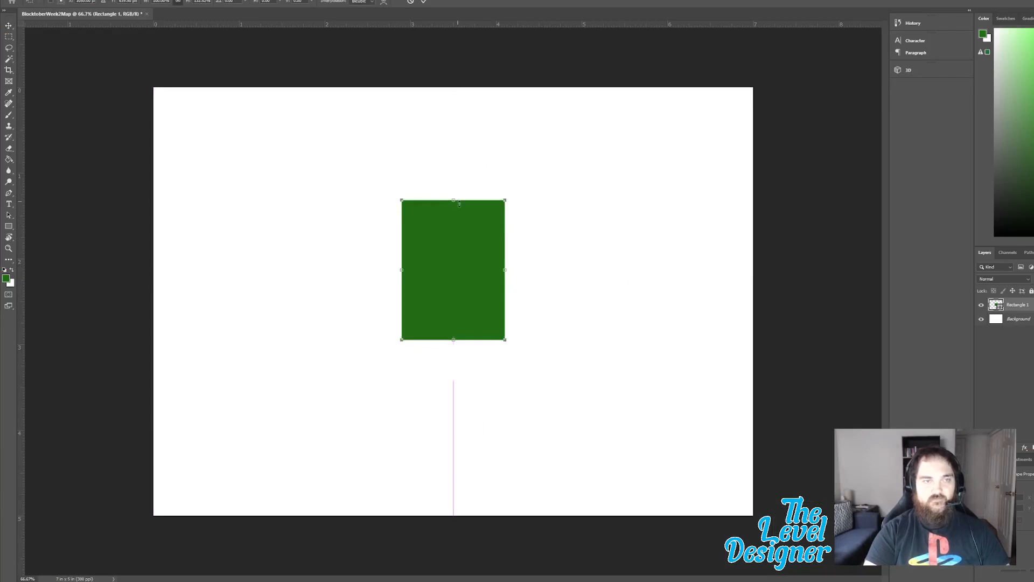
left_click(425, 2)
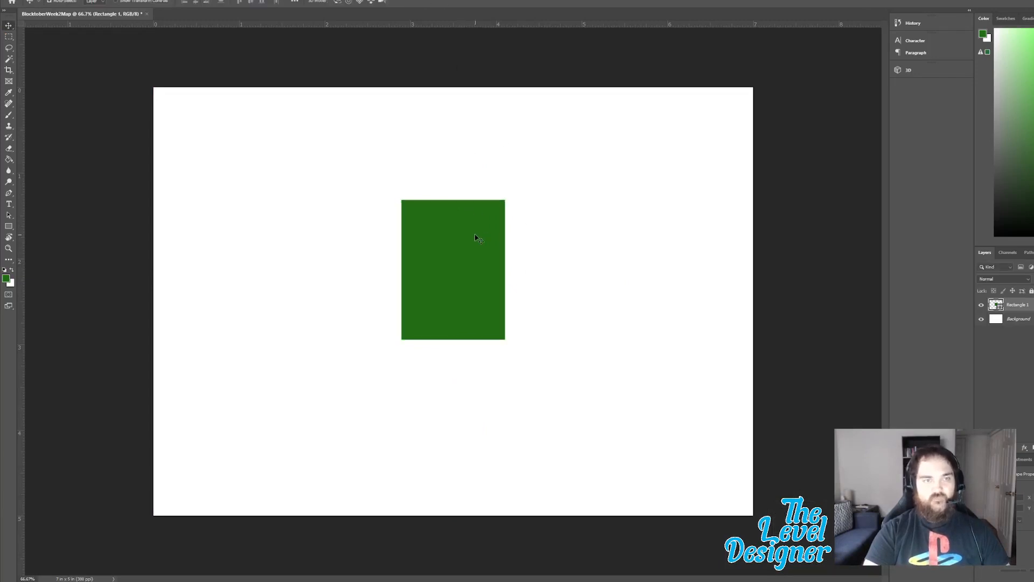
Step: Move the green rectangle down to the canvas center and scale it proportionally to about 0.95 by 1.3 in
left_click_drag(475, 238, 464, 272)
key("ctrl+t")
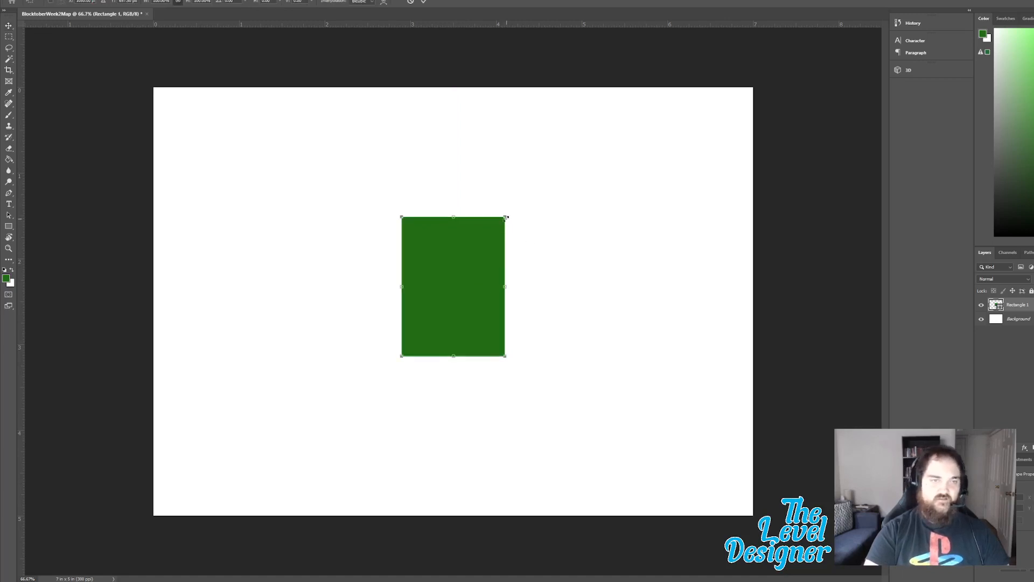
left_click_drag(507, 217, 483, 245)
mouse_move(449, 288)
left_mouse_down()
mouse_move(460, 281)
mouse_move(457, 290)
left_mouse_up()
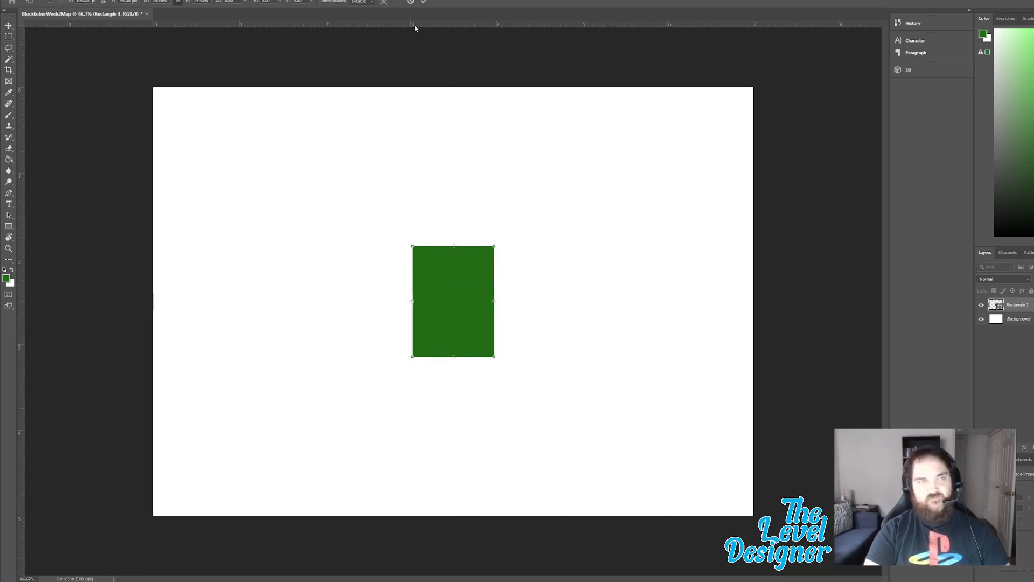
left_click(424, 1)
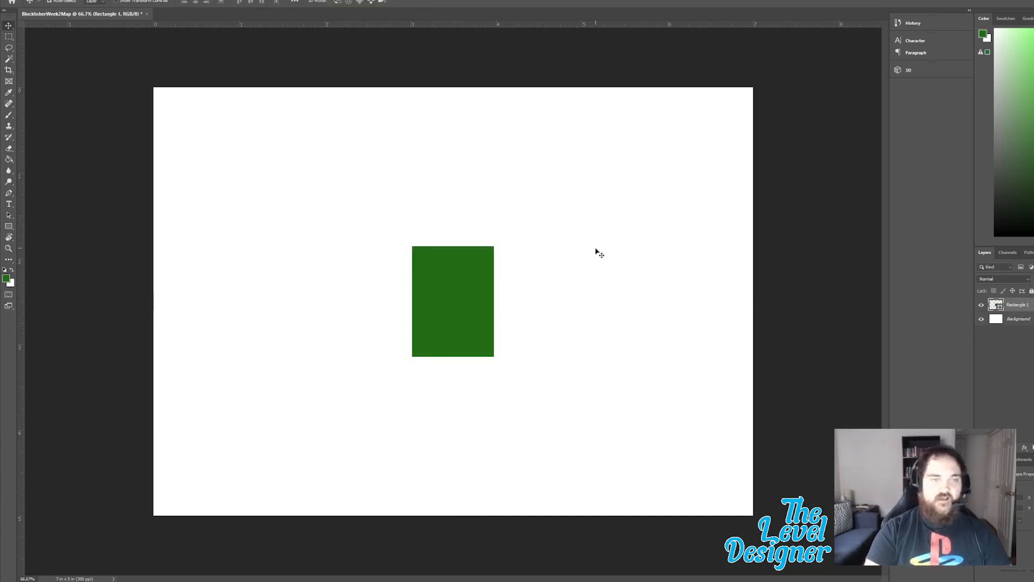
key("ctrl+1")
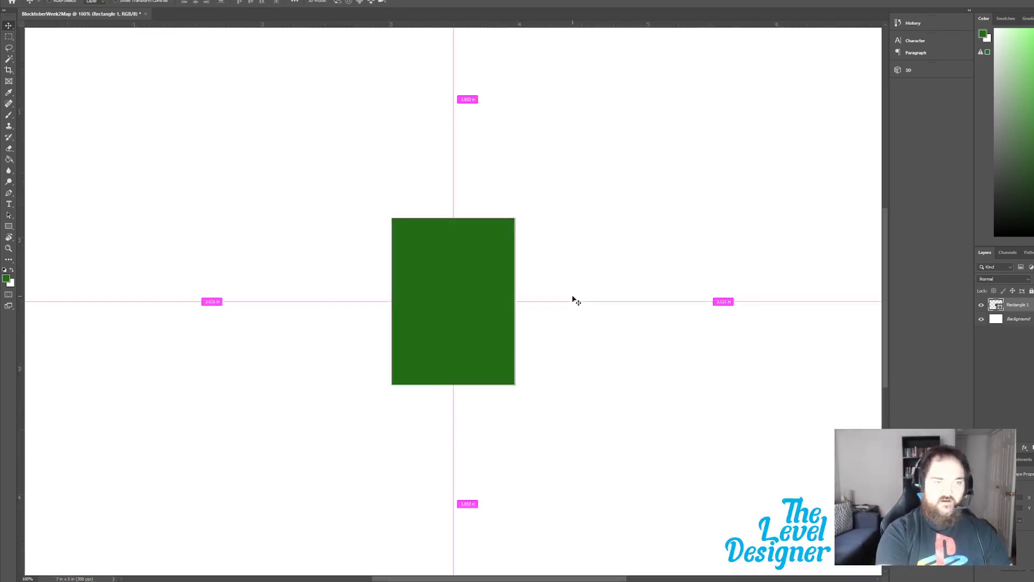
key("ctrl+minus")
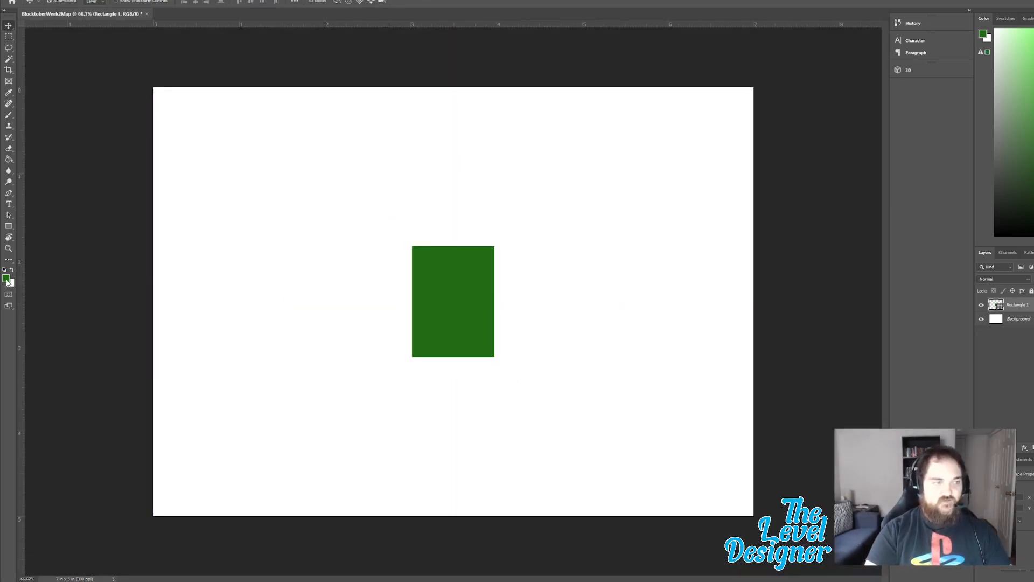
Step: Convert the Background into a regular layer named Layer 0 and fill it with medium gray (#757575)
double_click(1030, 321)
left_click(618, 170)
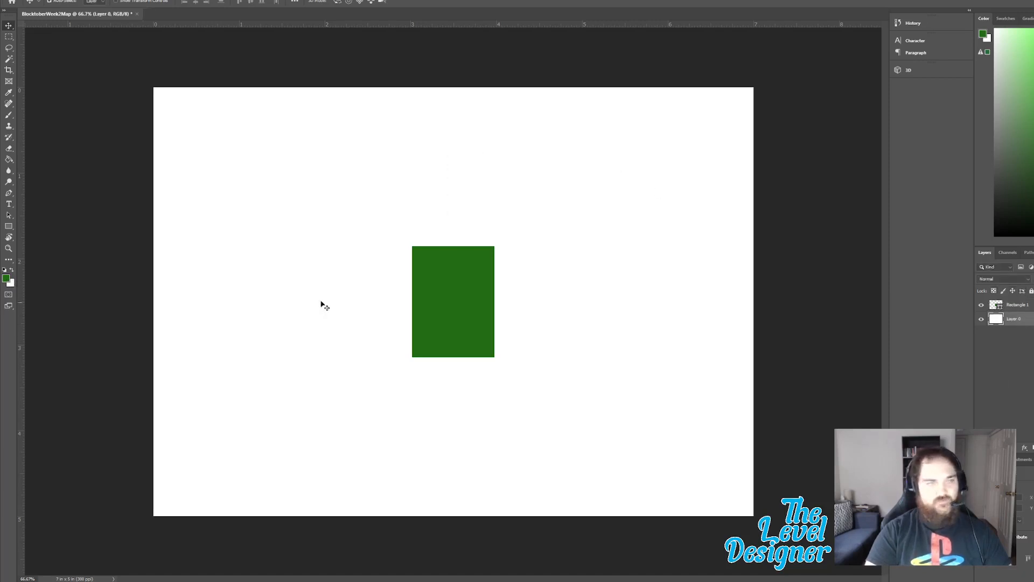
left_click(9, 160)
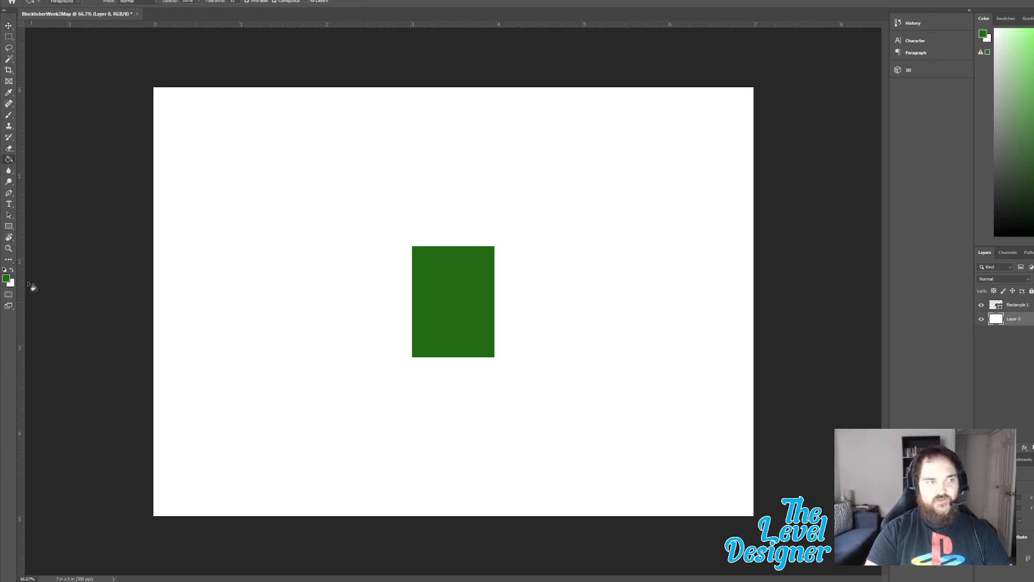
left_click(10, 283)
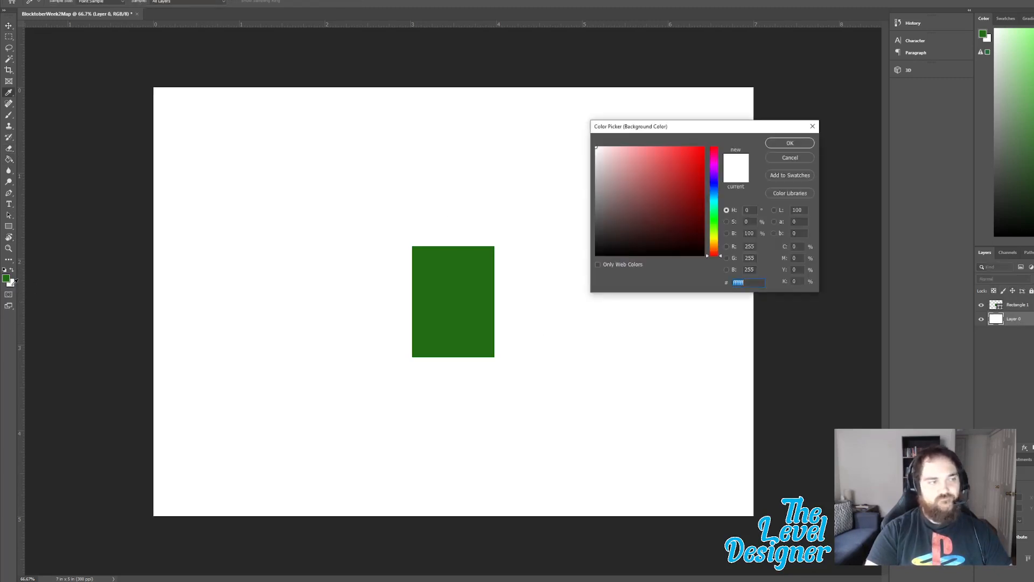
mouse_move(671, 218)
left_mouse_down()
mouse_move(584, 215)
mouse_move(575, 224)
mouse_move(562, 206)
left_mouse_up()
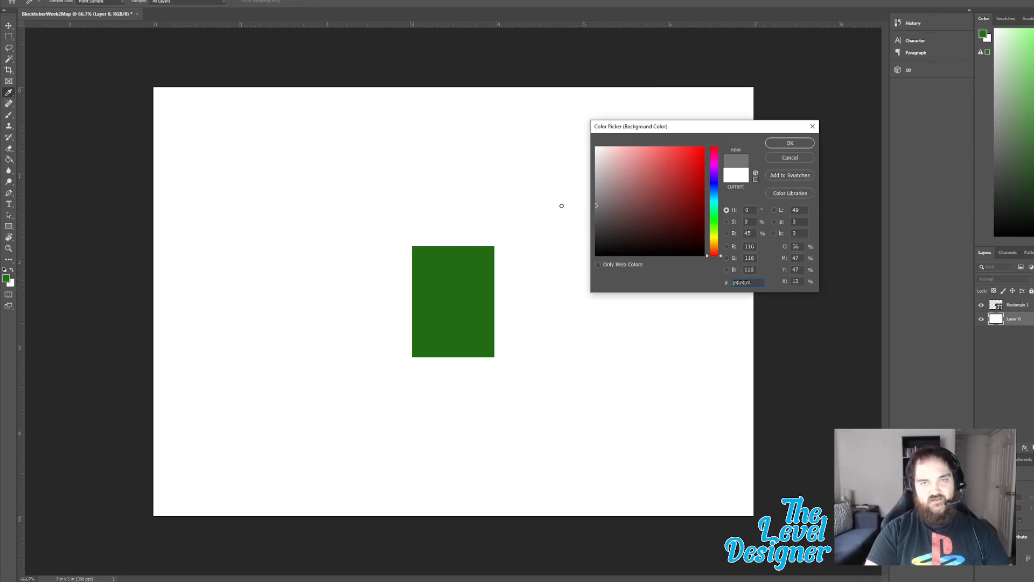
left_click(792, 145)
right_click(390, 189)
left_click(370, 187)
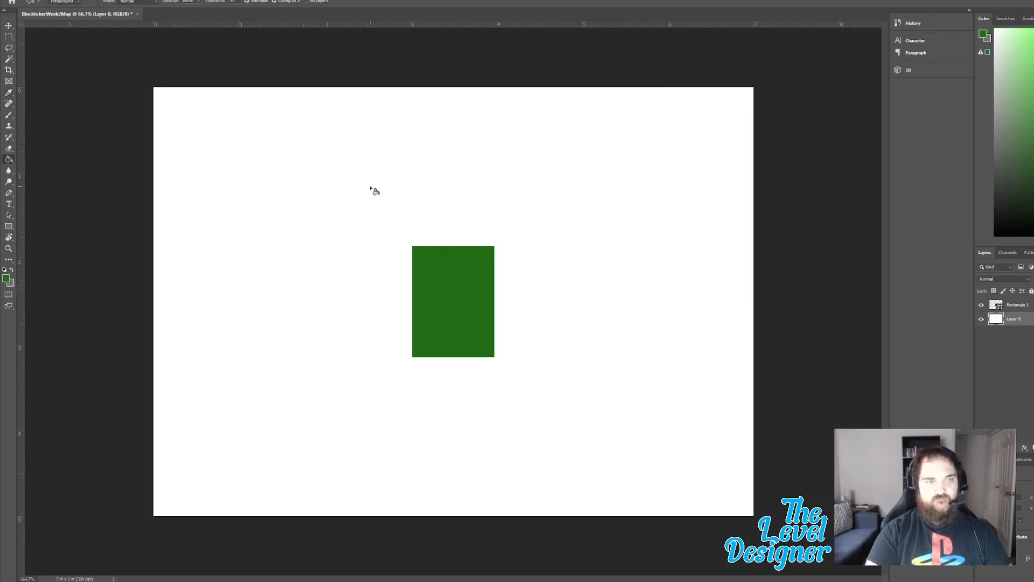
left_click(12, 271)
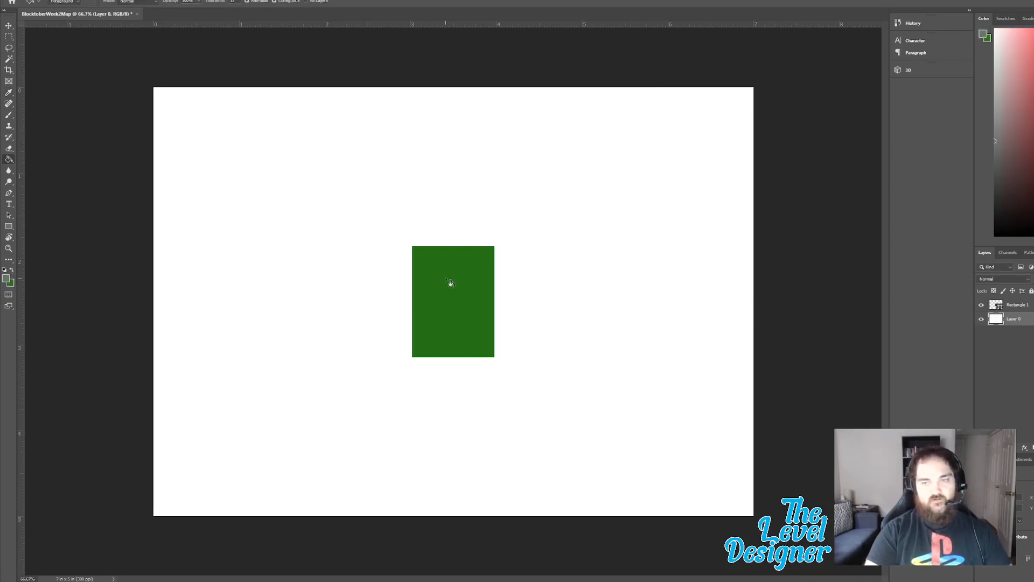
left_click(488, 213)
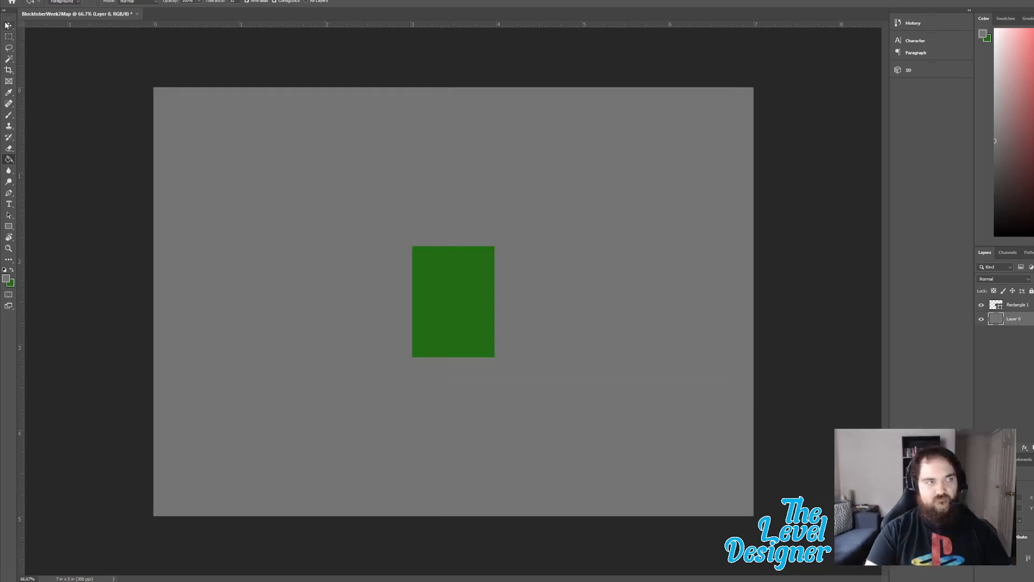
Step: Refill Layer 0 with a lighter gray, and return to the Rectangle 1 layer with green as the foreground color
left_click(9, 26)
left_click(6, 279)
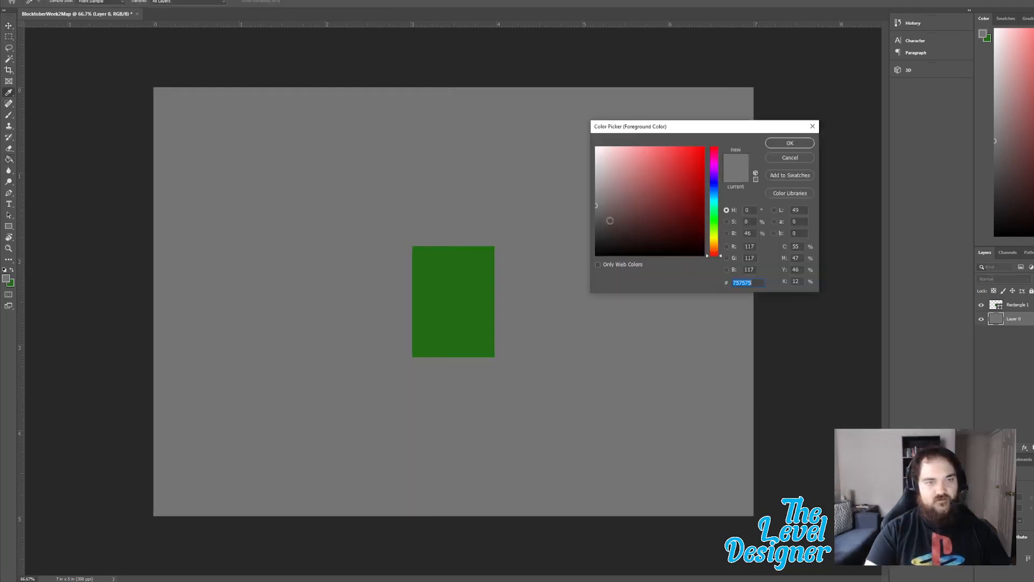
left_click(595, 183)
left_click(790, 145)
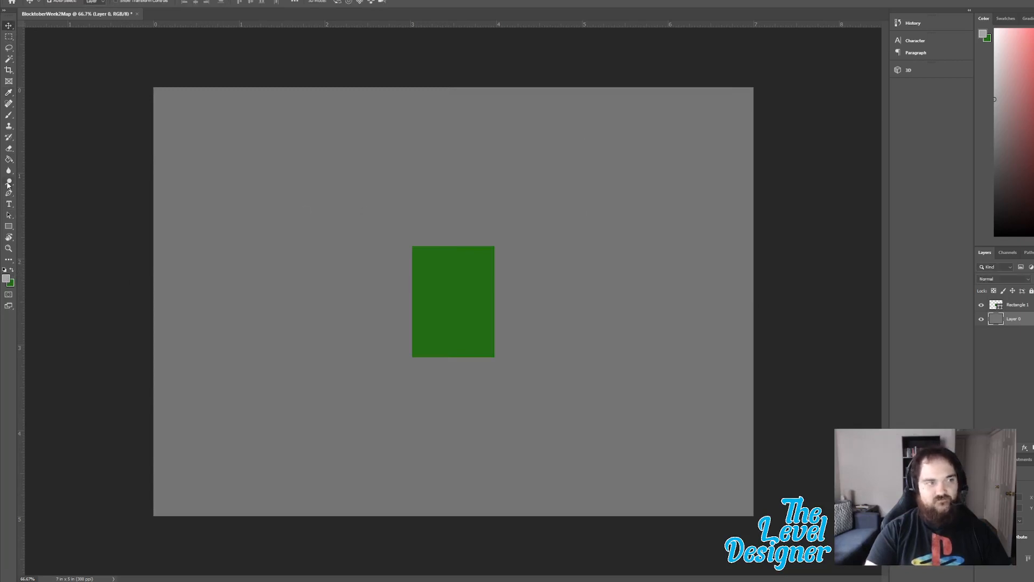
left_click(9, 159)
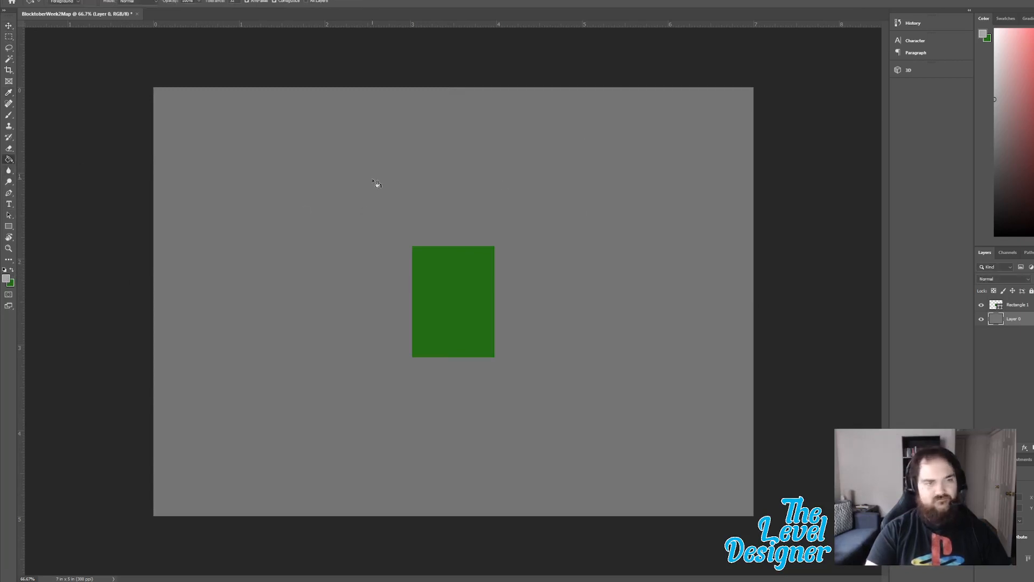
left_click(376, 183)
key("v")
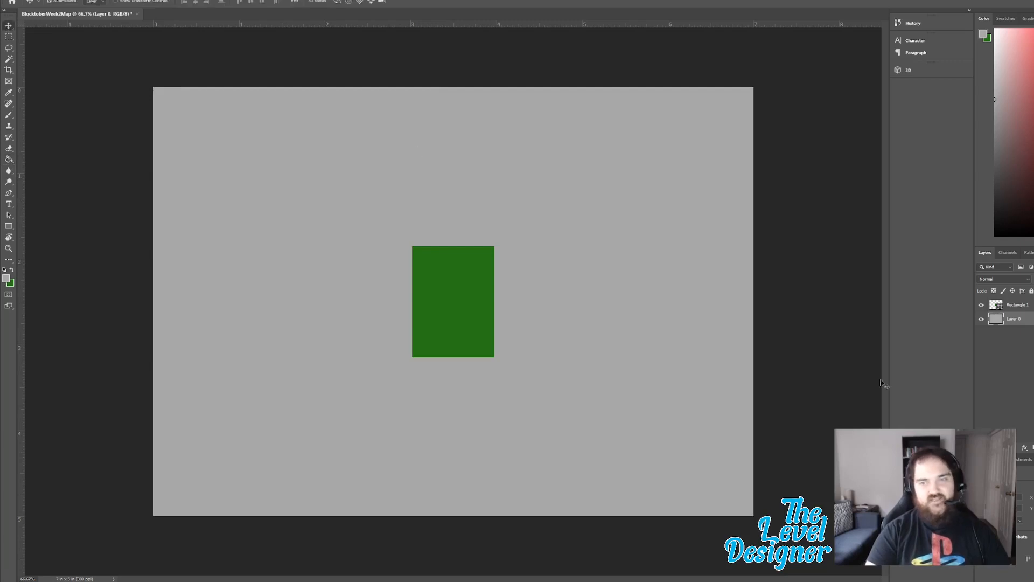
left_click(1024, 304)
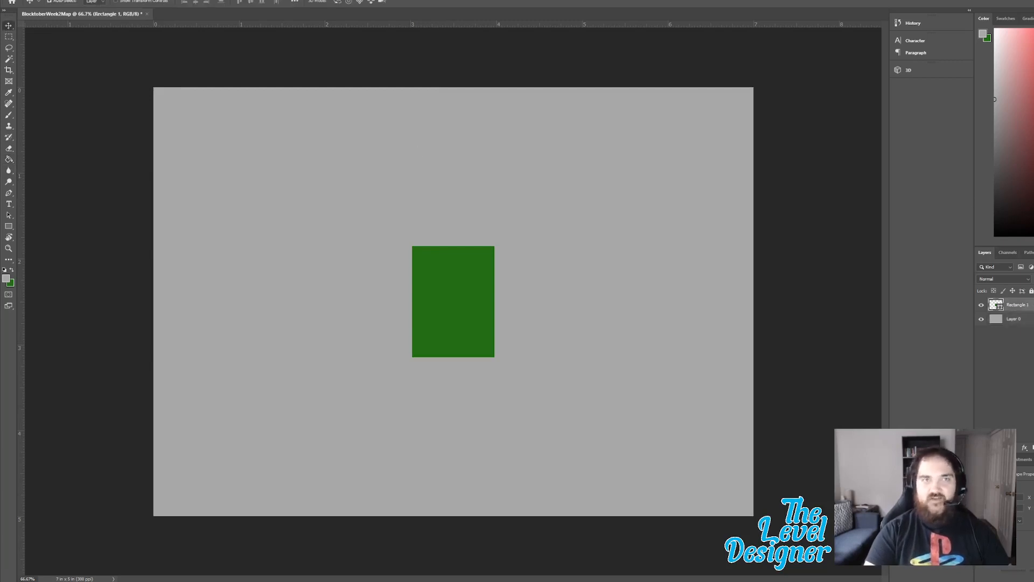
left_click(11, 271)
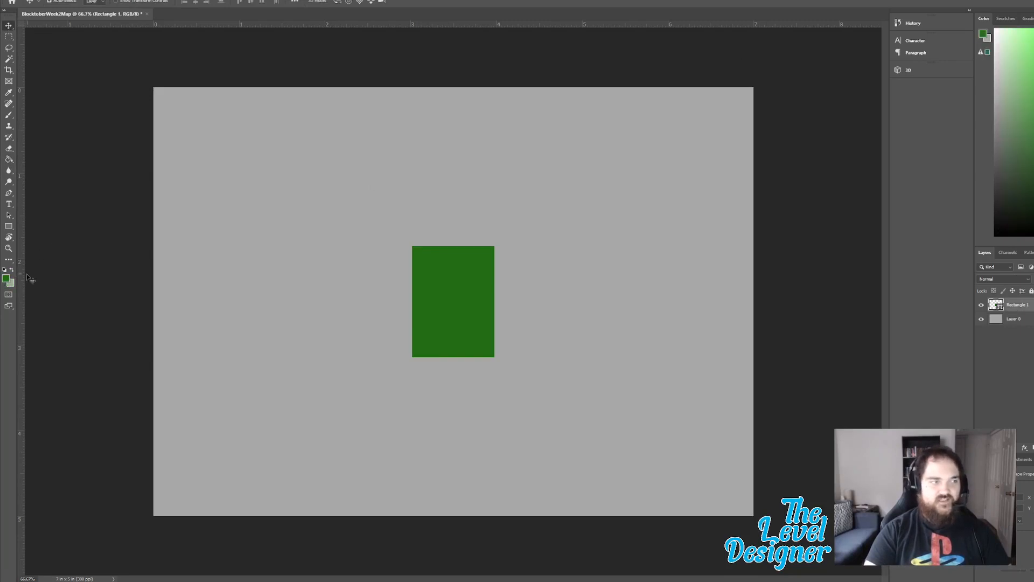
Step: Switch to Unreal and examine how the streets and house rows are laid out around the park
mouse_move(347, 581)
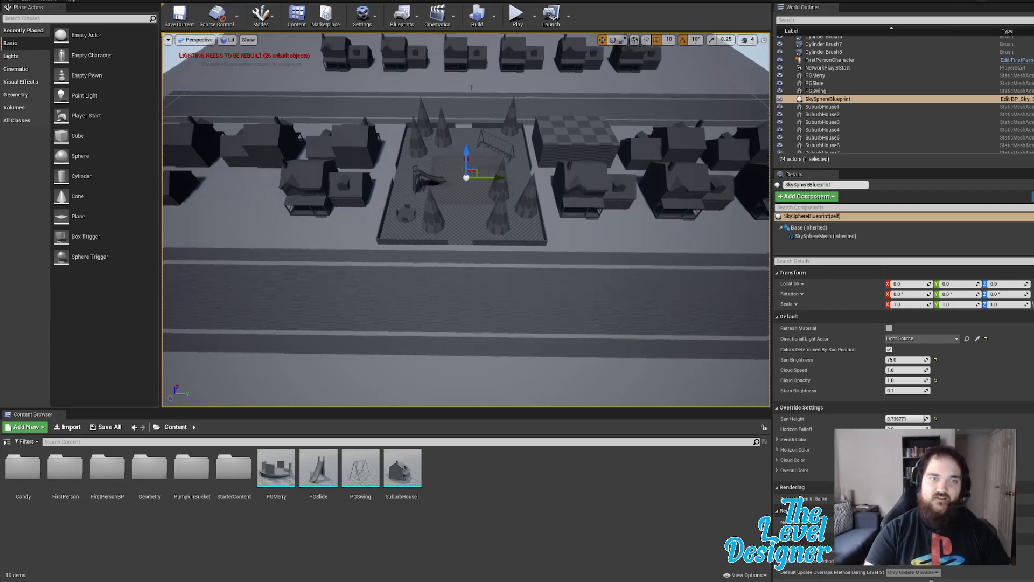
left_click_drag(466, 220, 453, 225)
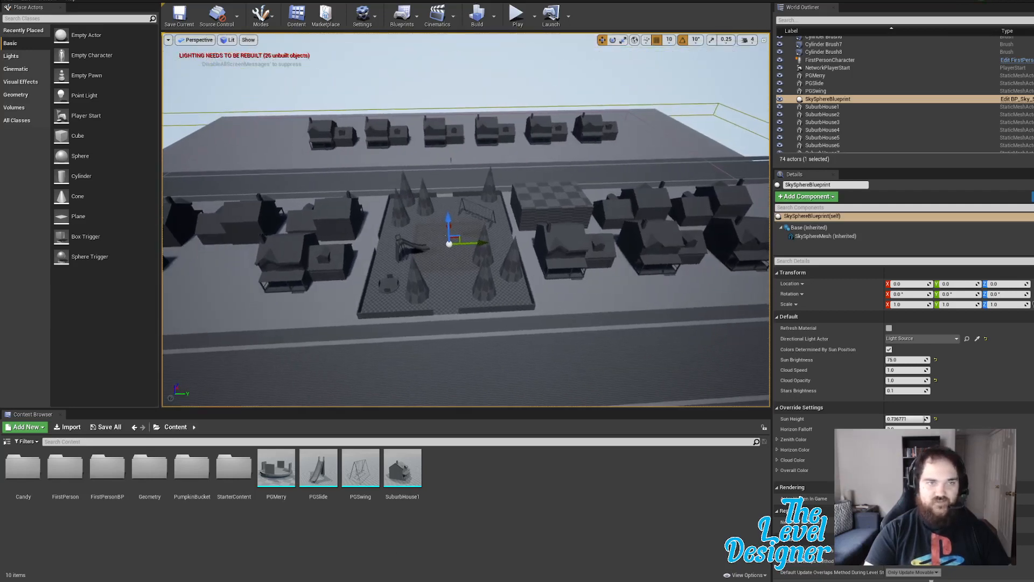
left_click_drag(693, 240, 690, 240)
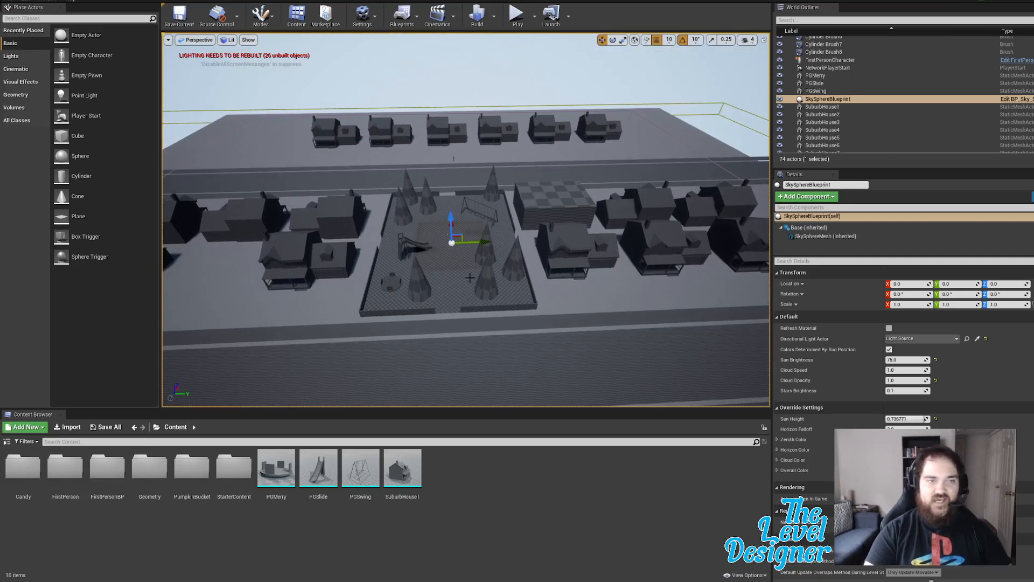
left_click_drag(470, 278, 550, 244)
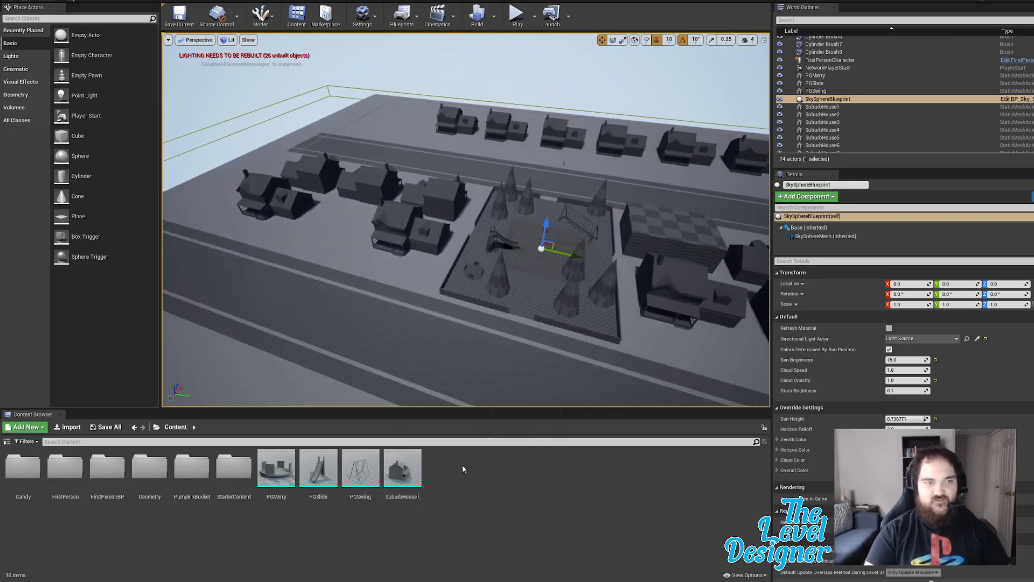
left_click_drag(505, 273, 557, 275)
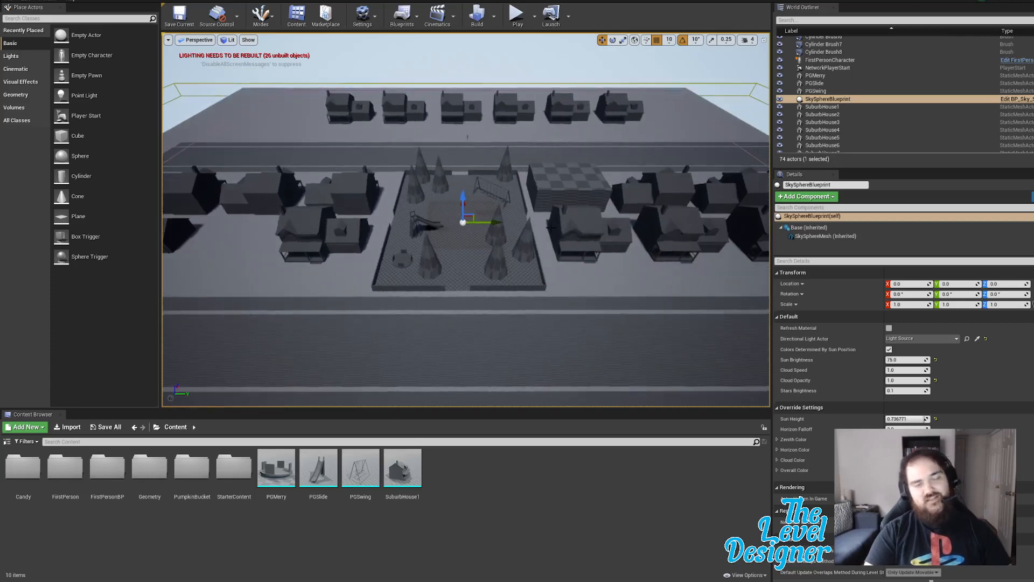
left_click_drag(496, 227, 556, 253)
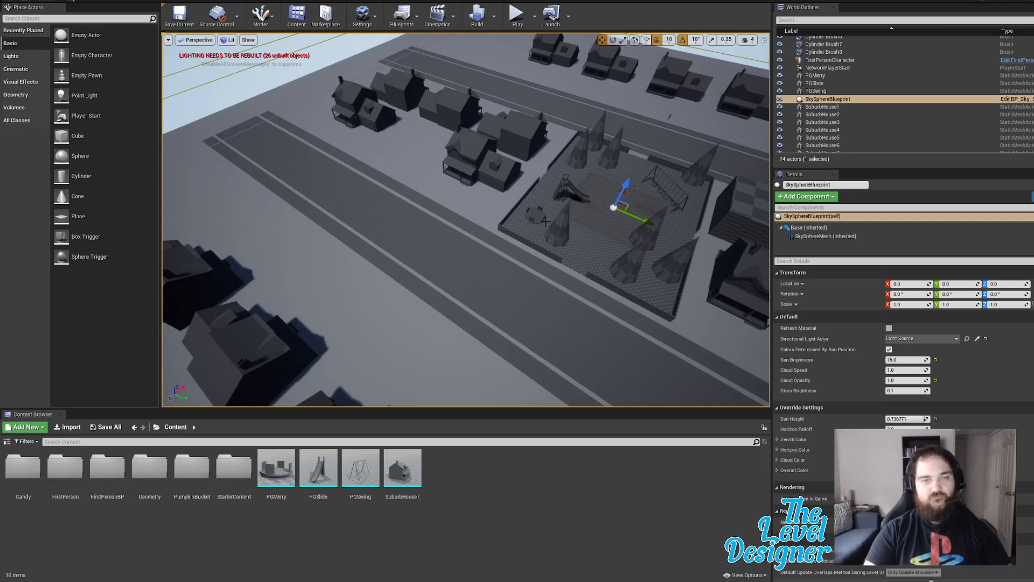
left_click_drag(530, 231, 547, 208)
left_click_drag(592, 155, 539, 155)
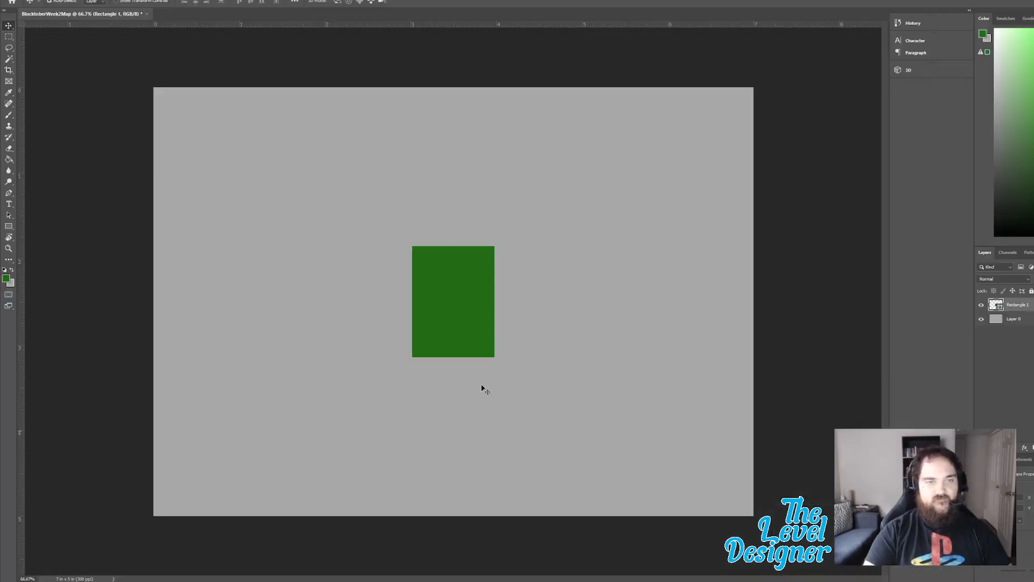
Step: Return to the Photoshop map and set the foreground color to a dark gray
left_click(6, 279)
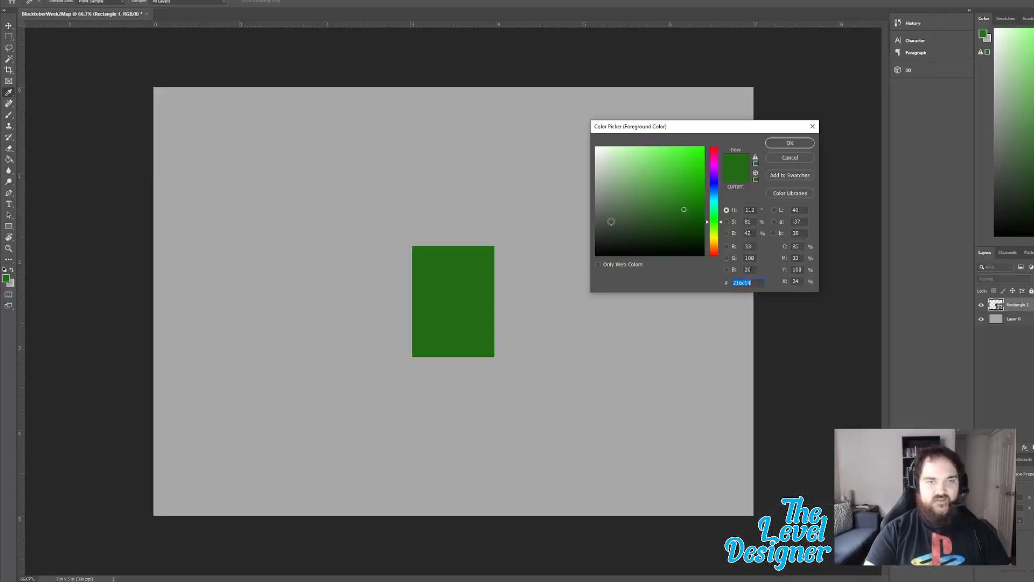
left_click_drag(611, 221, 578, 232)
left_click(790, 143)
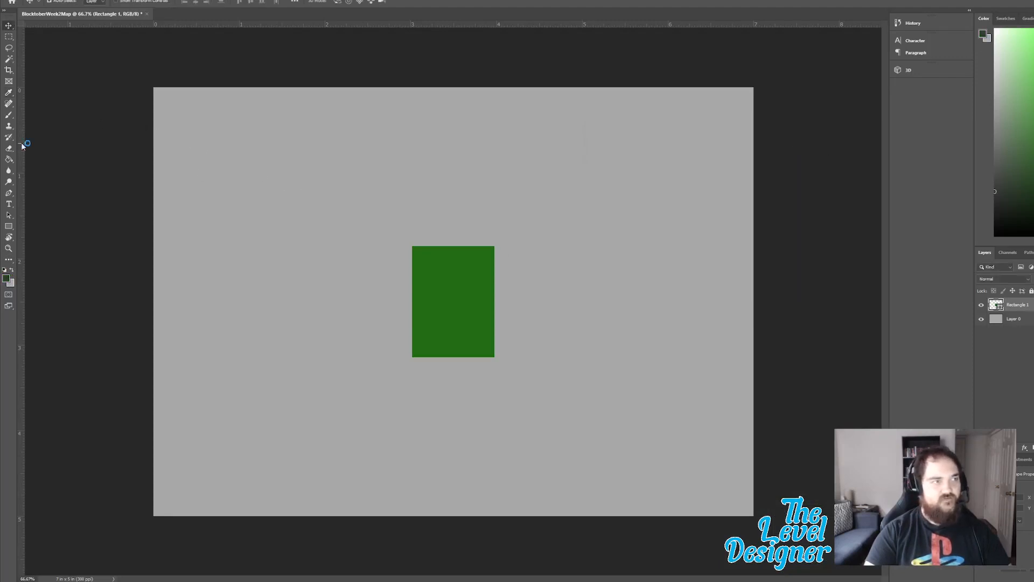
Step: Draw a road strip about 7.5 by 0.45 in across the full canvas width above the park and fill it dark gray
left_click(8, 227)
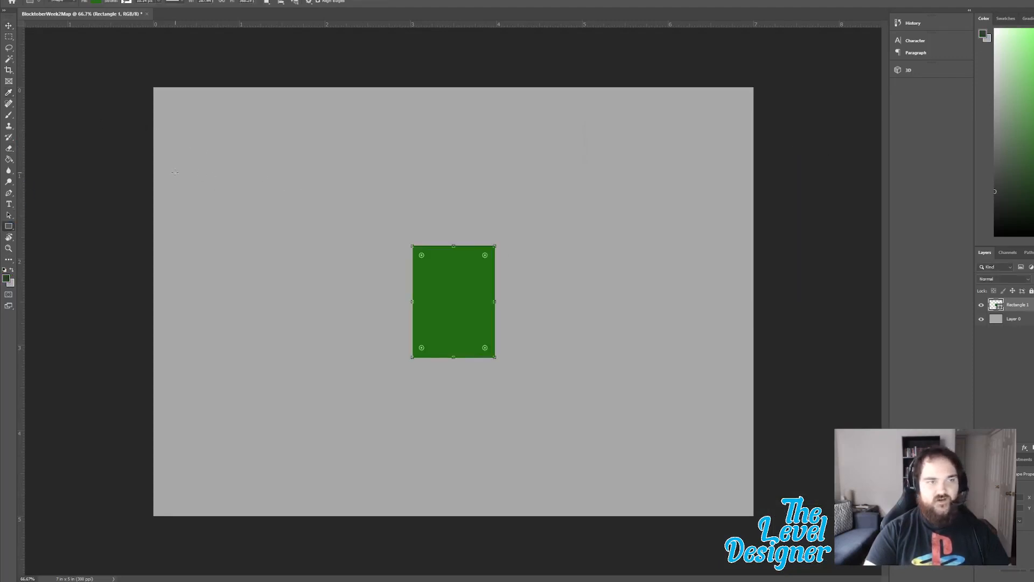
left_click_drag(151, 177, 785, 218)
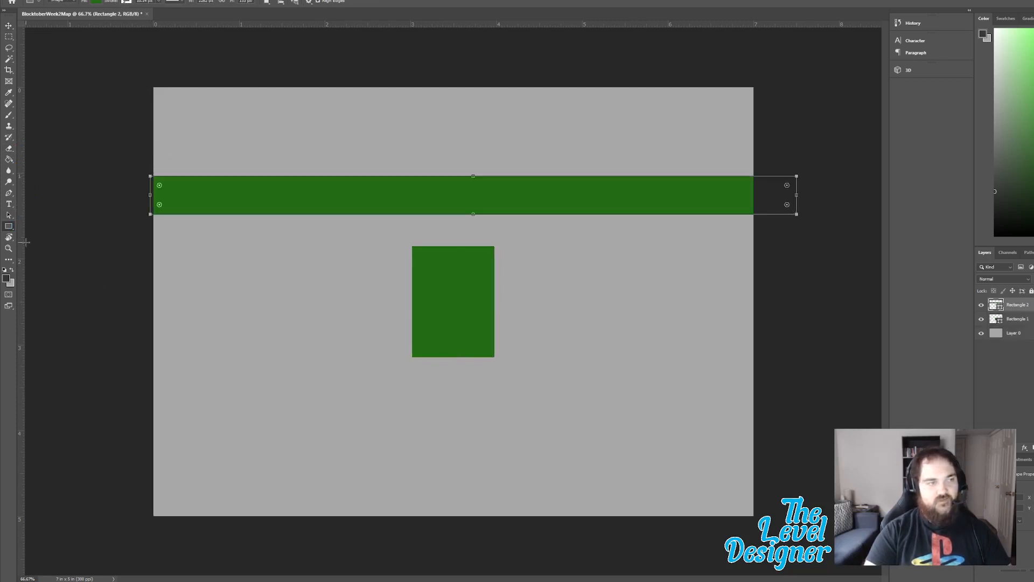
left_click(97, 2)
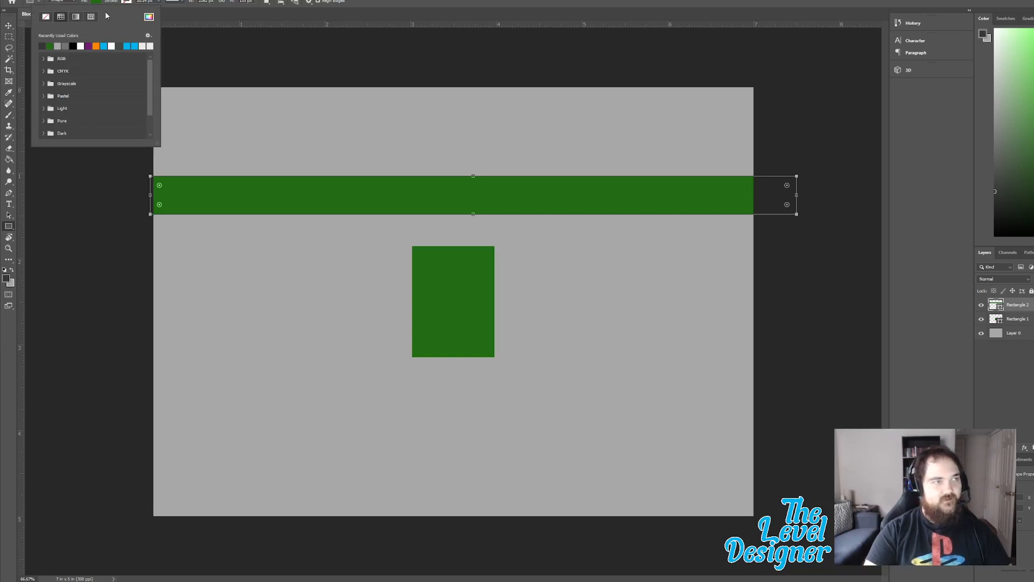
left_click(43, 46)
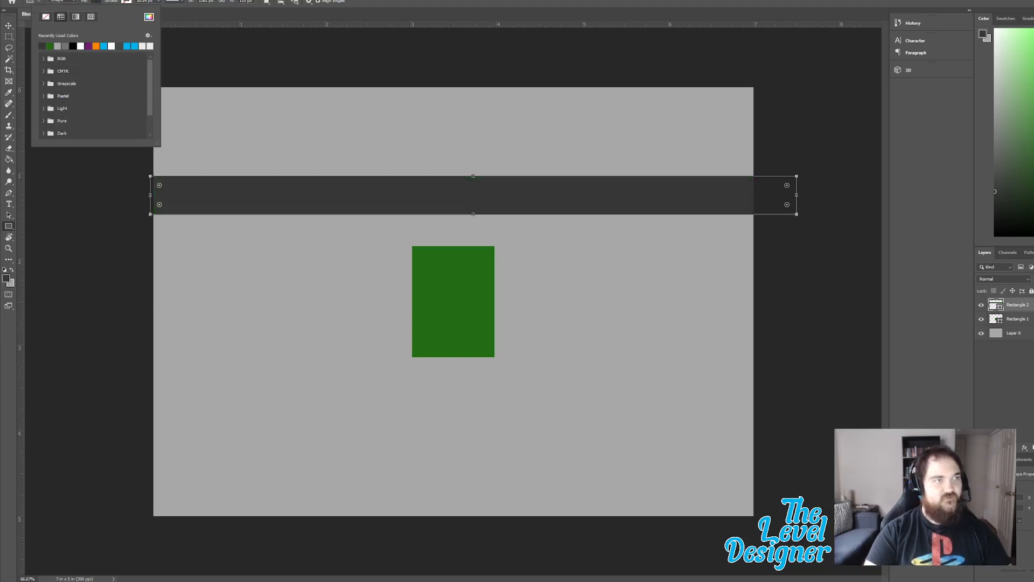
Step: Duplicate the dark gray road strip and place the copy horizontally below the park
key("Escape")
left_click(9, 26)
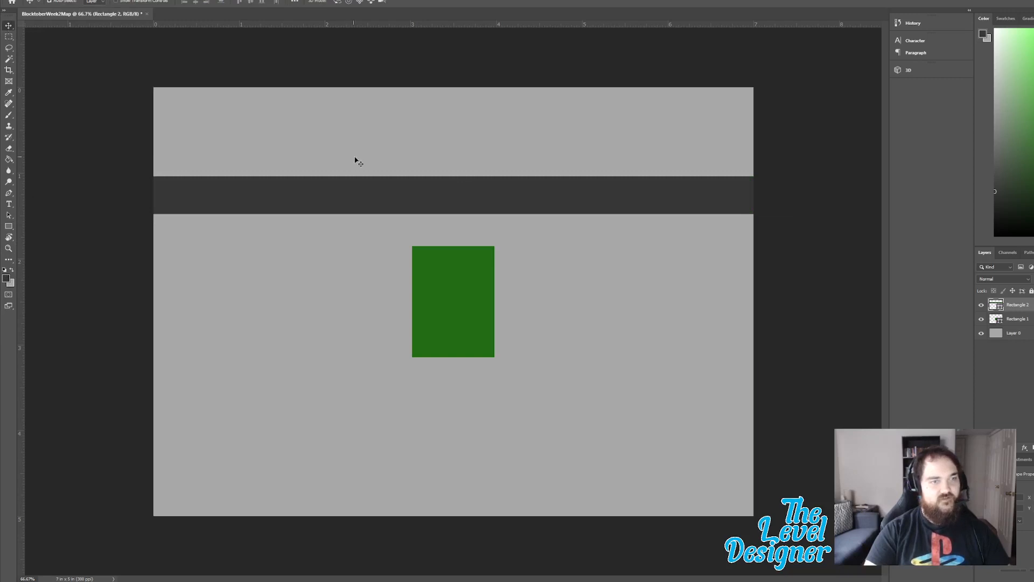
left_click_drag(453, 199, 481, 416)
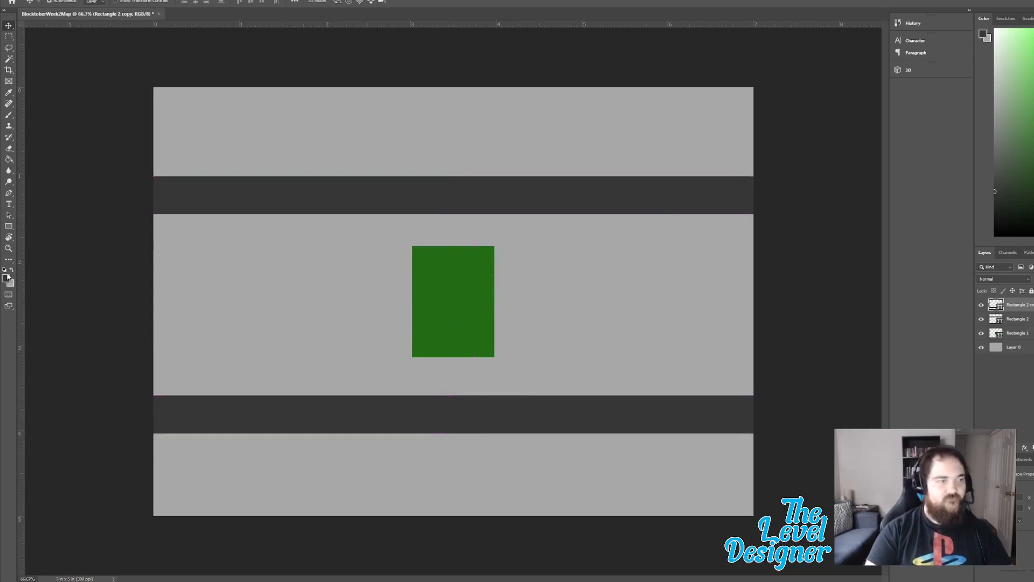
Step: Set the foreground color to light gray ececec
left_click(7, 277)
type("ececec")
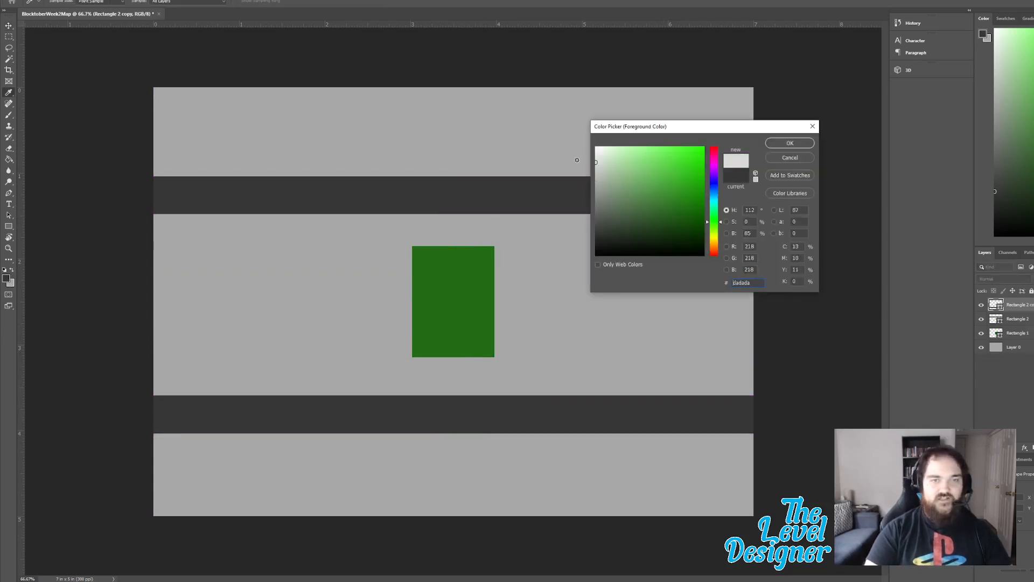
left_click(790, 144)
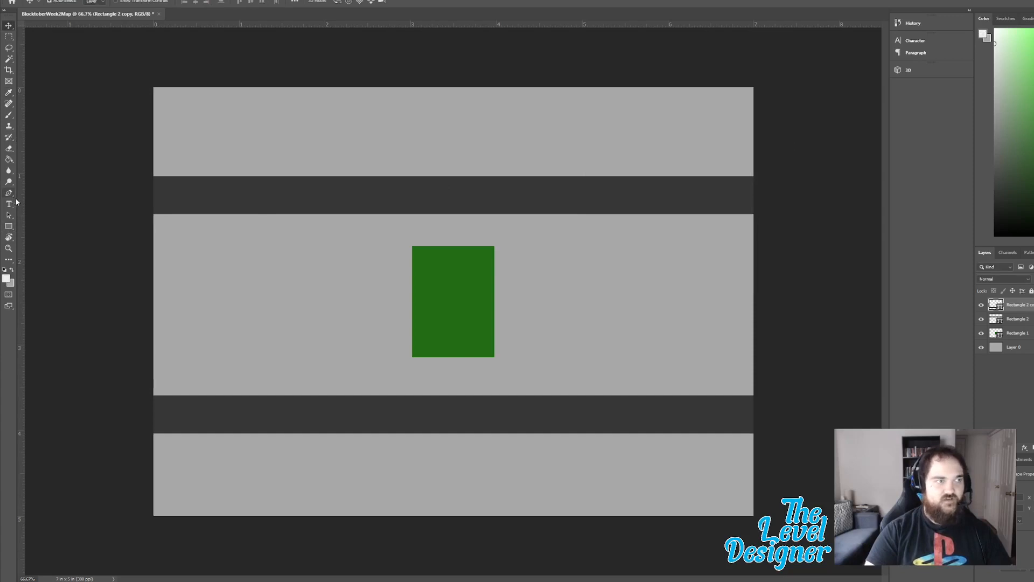
Step: Try filling the lower road strip with the light gray, and restore its dark gray fill
left_click(8, 227)
left_click(38, 2)
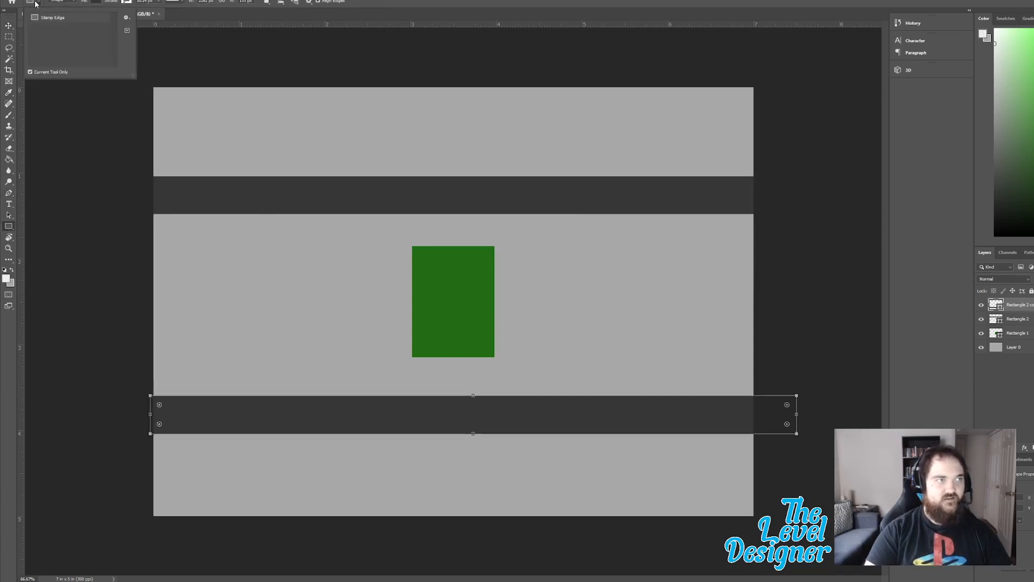
left_click(40, 2)
left_click(95, 2)
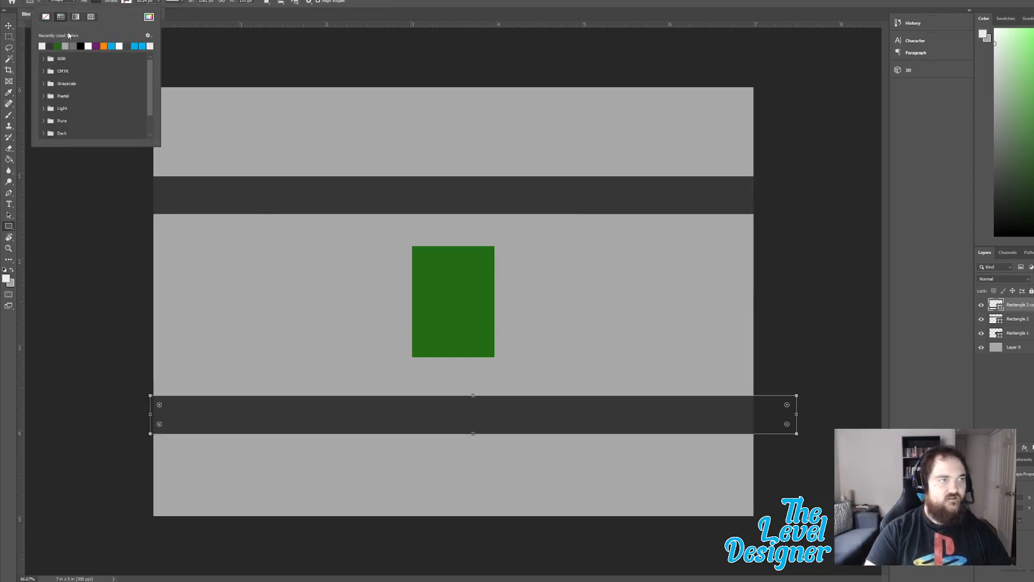
left_click(42, 45)
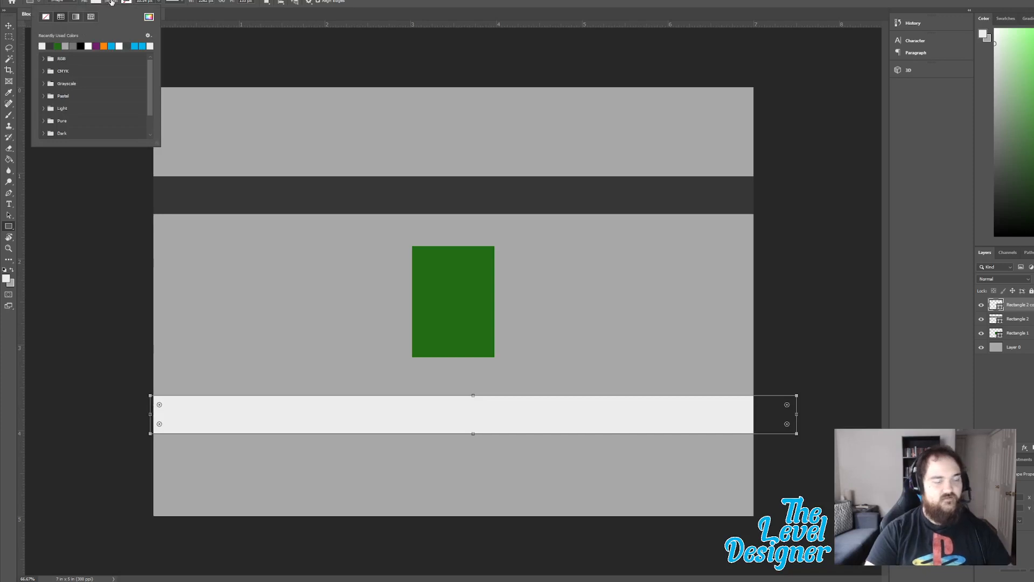
left_click(50, 45)
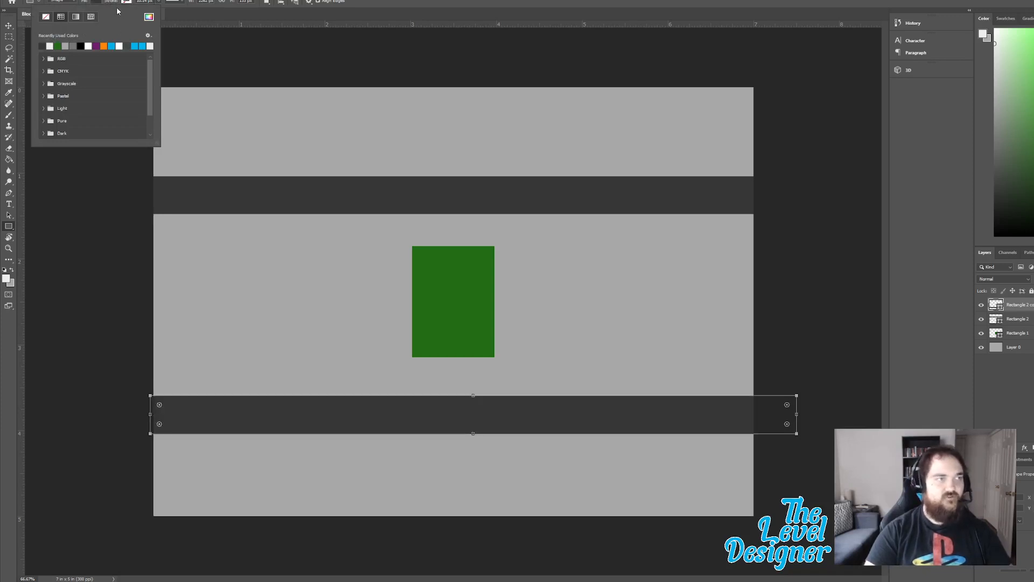
left_click(359, 1)
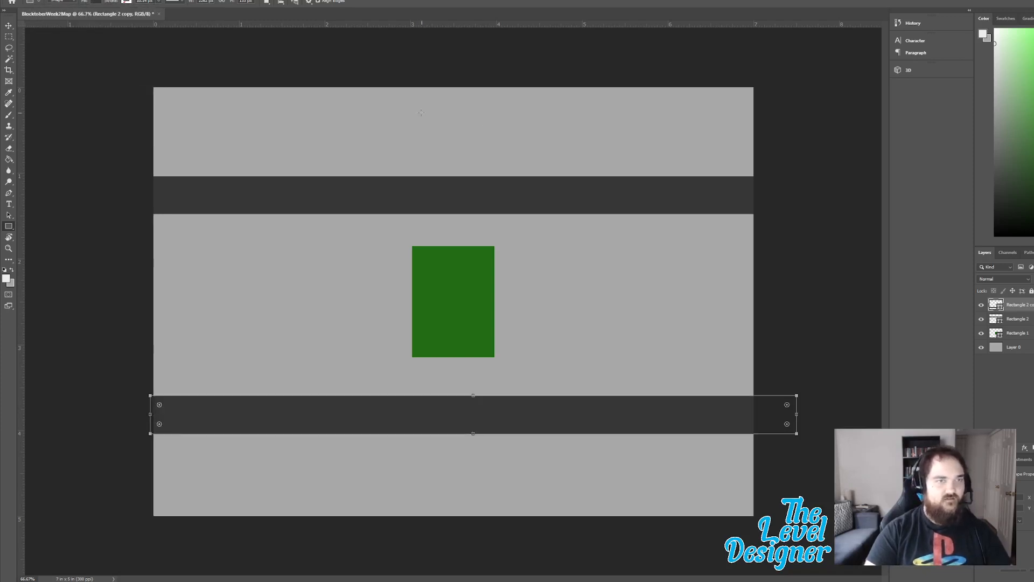
Step: Draw a house square about 171 by 171 px above the upper road and fill it white (ffffff)
left_click_drag(417, 109, 521, 158)
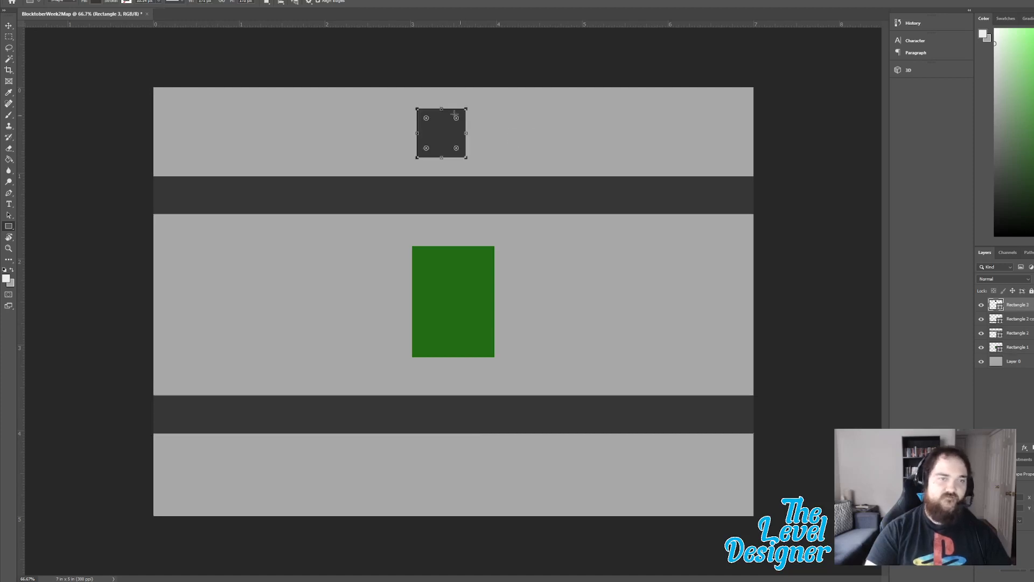
left_click(10, 280)
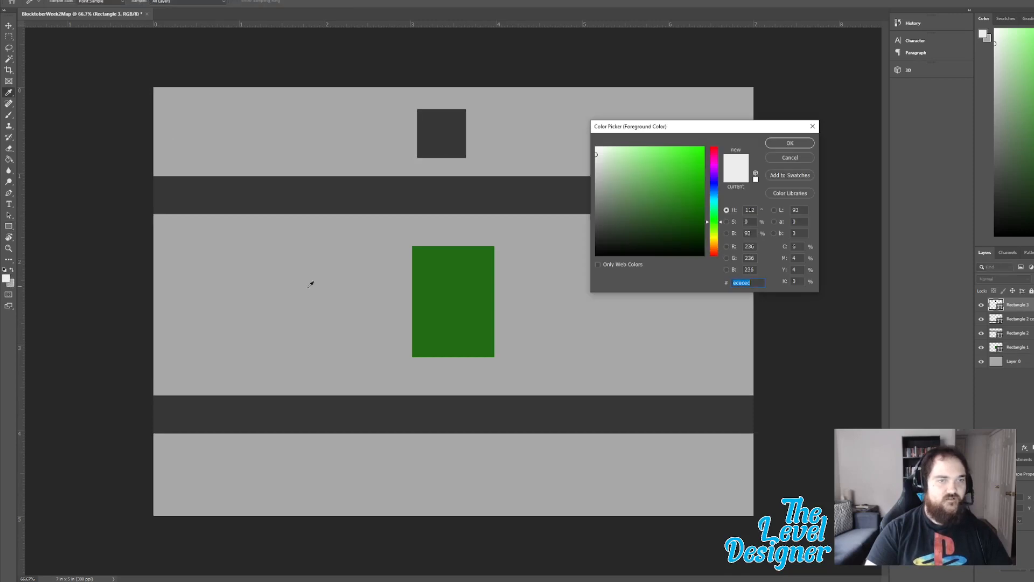
type("ffffff")
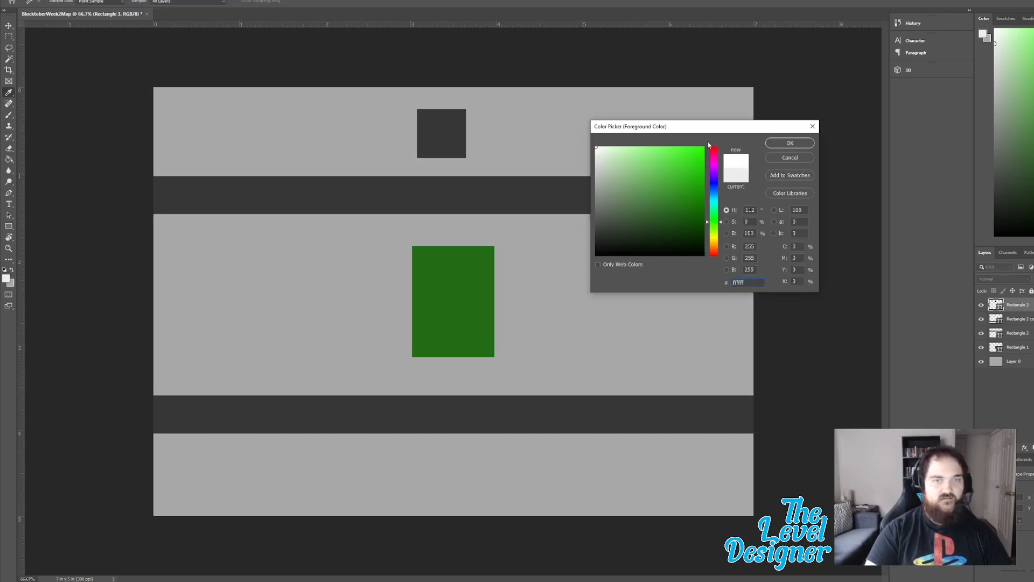
left_click(790, 143)
left_click(95, 2)
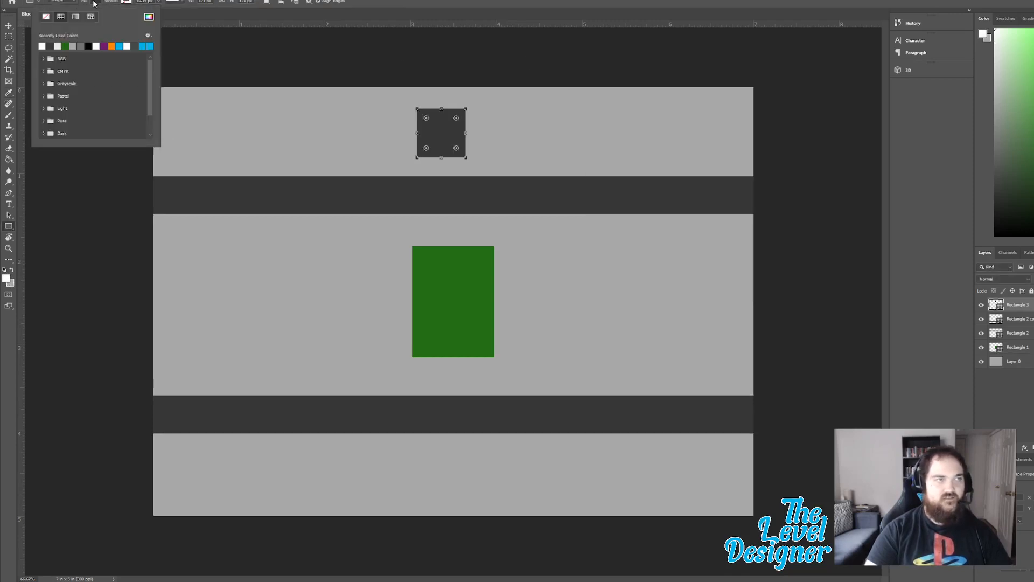
left_click(42, 46)
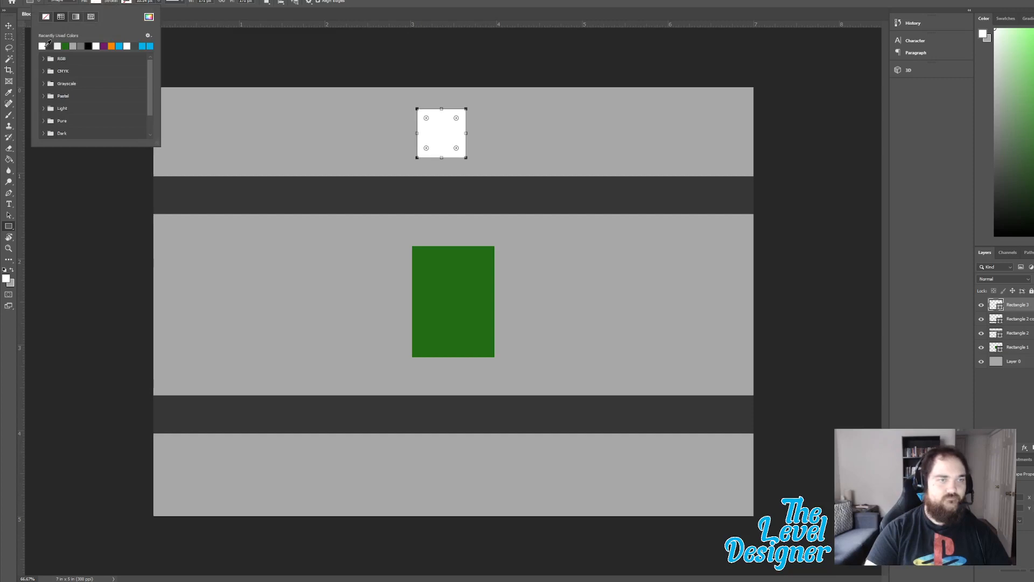
left_click(168, 20)
Step: Center the white square above the park and place three copies of it in a row to the park's right
left_click(7, 26)
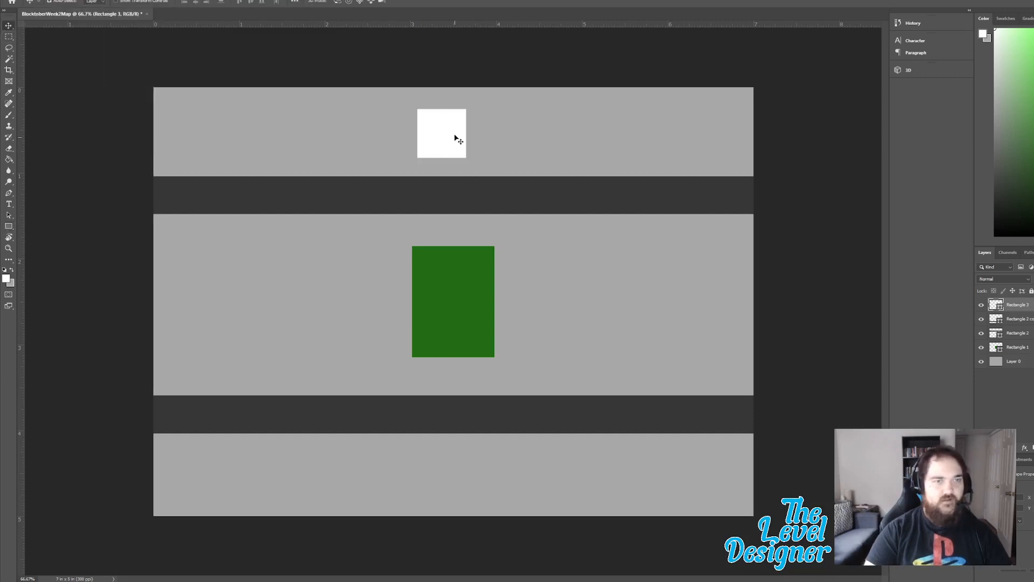
left_click_drag(455, 138, 728, 269)
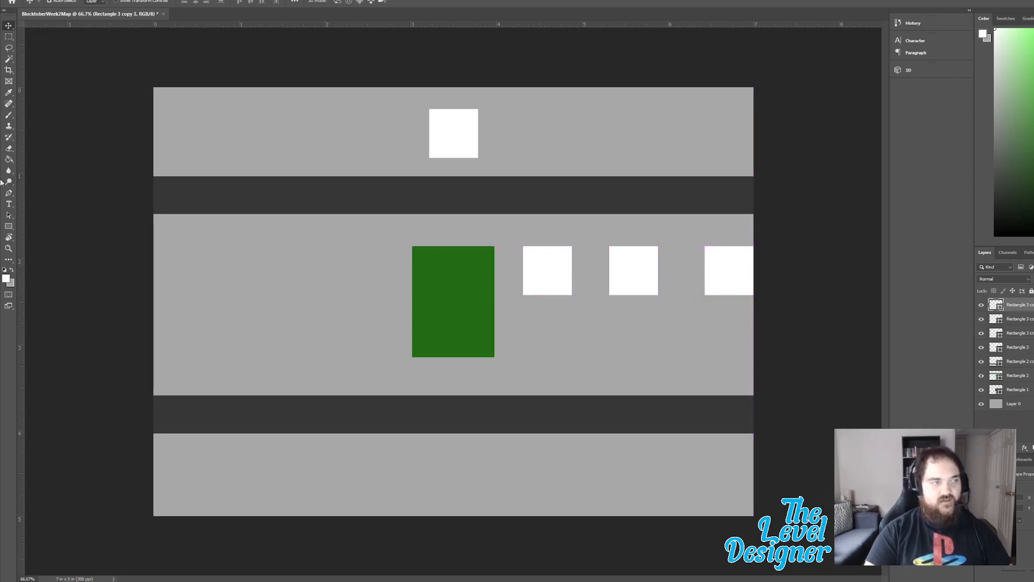
Step: Extend the canvas on all four sides with the Crop tool to about 10.57 by 7.35 in
left_click(8, 70)
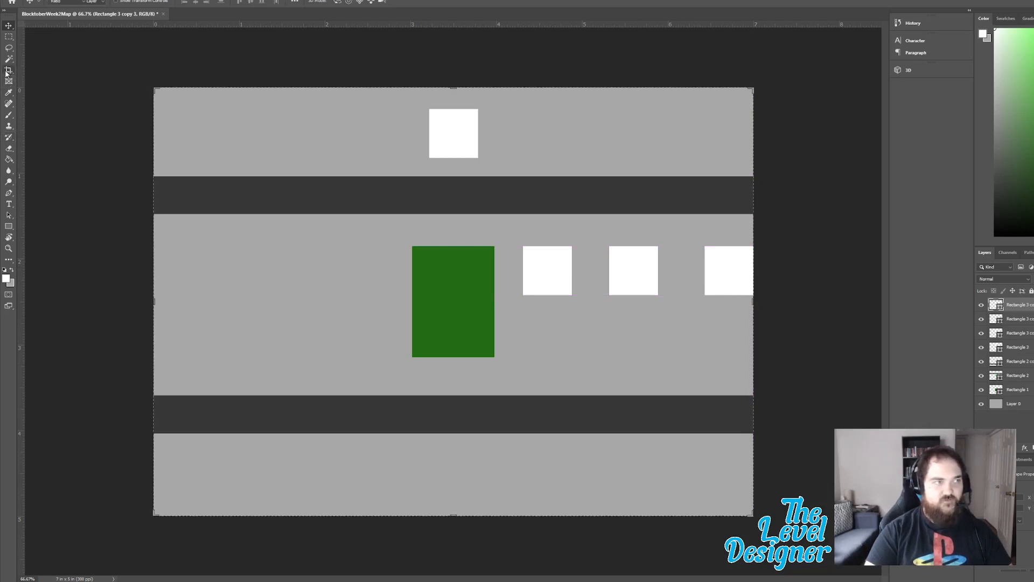
left_click_drag(754, 300, 821, 298)
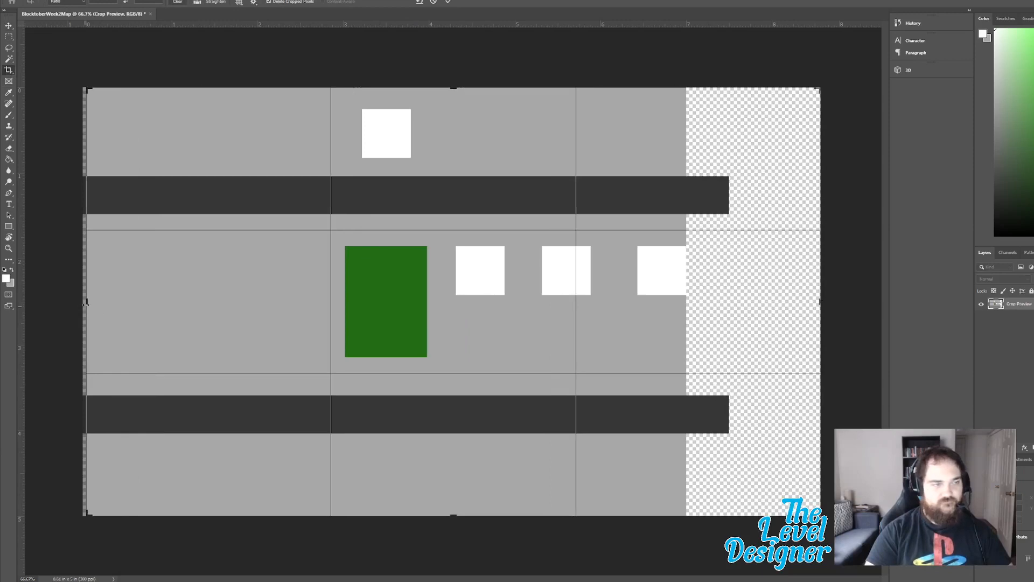
left_click_drag(86, 302, 35, 294)
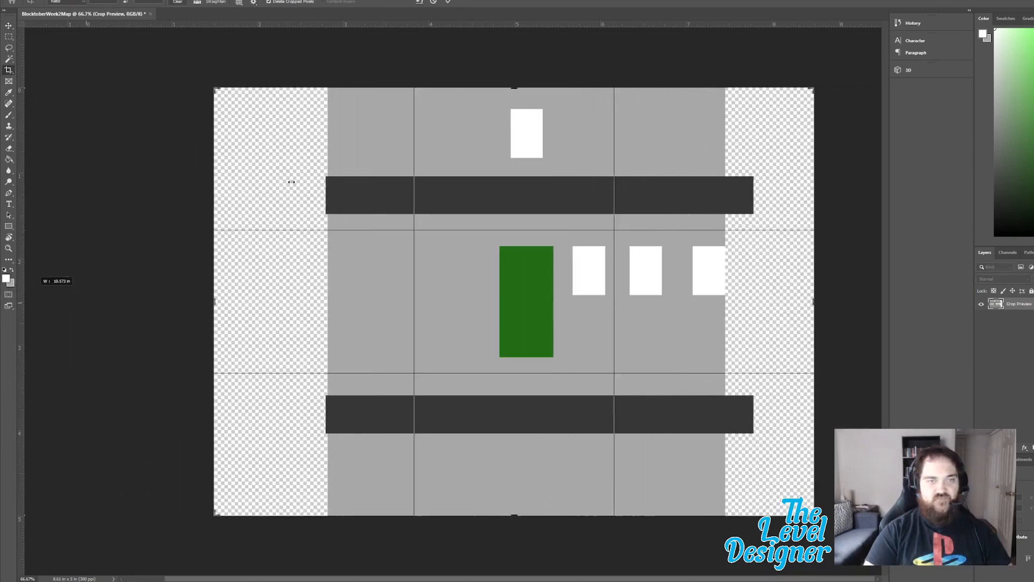
left_click_drag(486, 90, 487, 52)
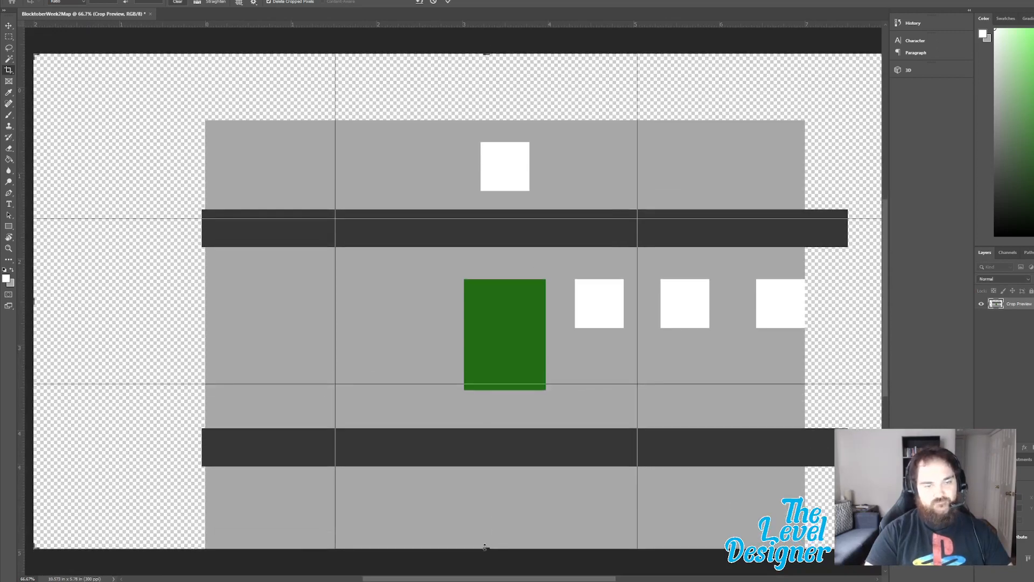
left_click_drag(485, 546, 498, 547)
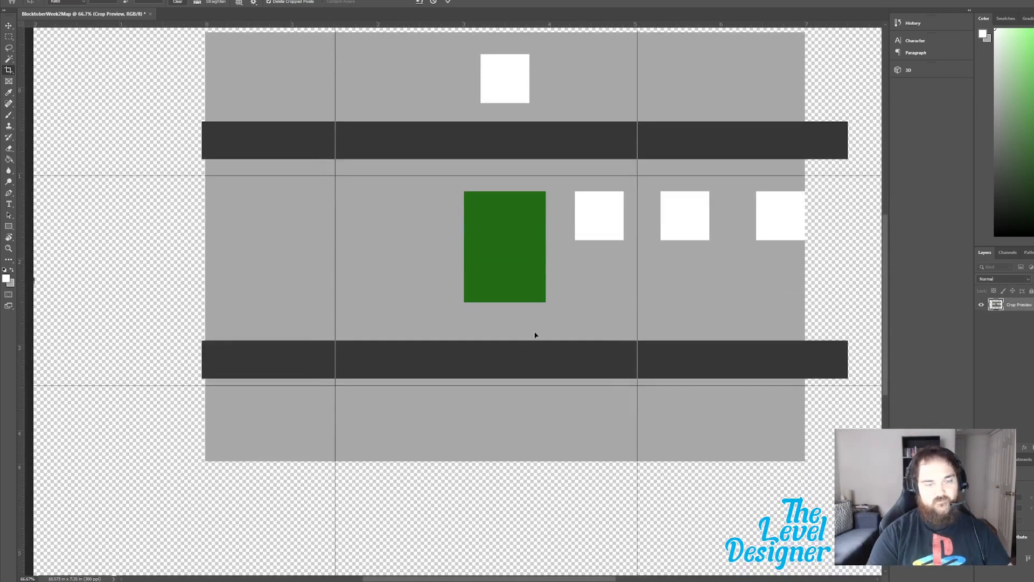
key("ctrl+minus")
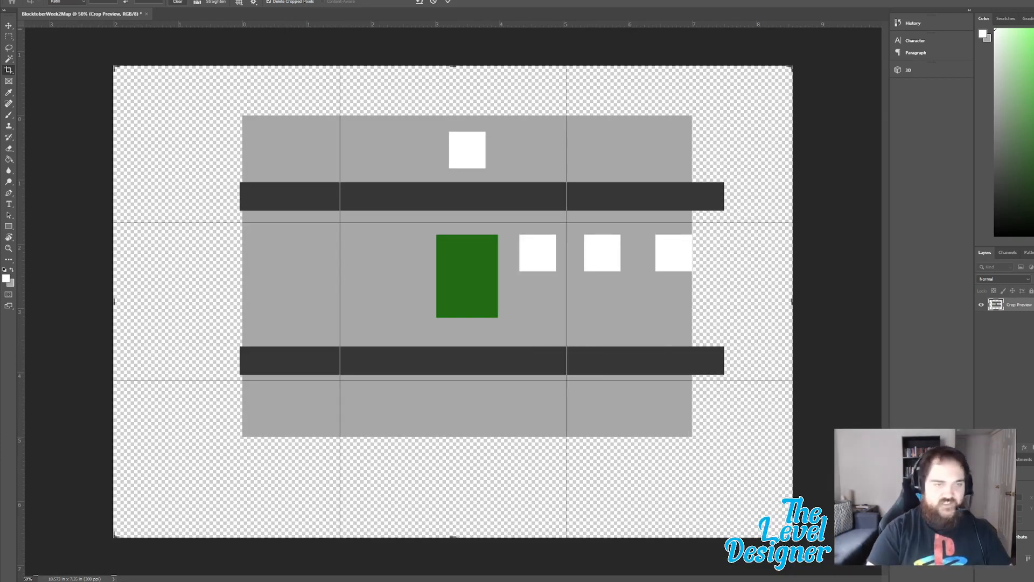
left_click(454, 2)
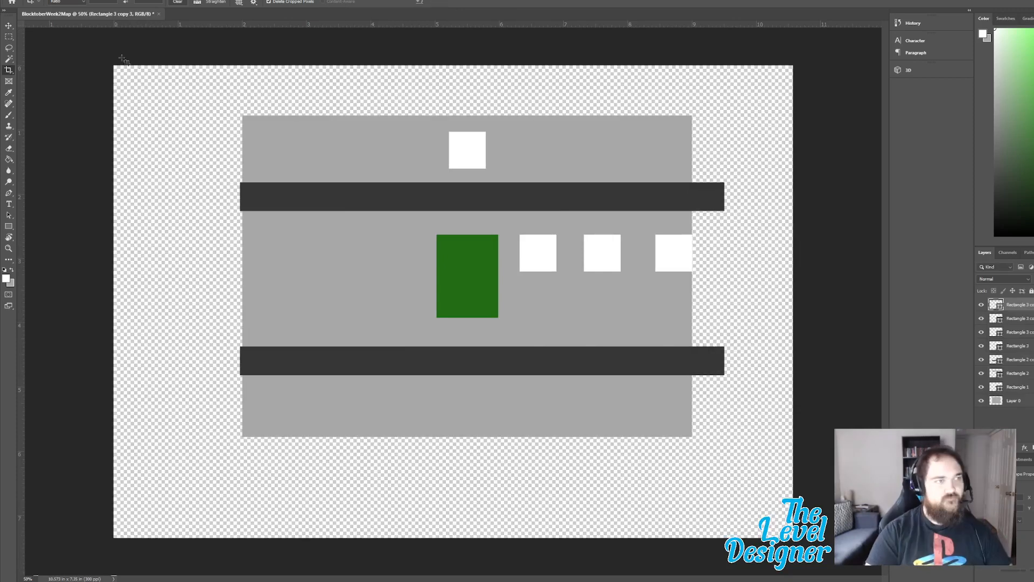
Step: Sample the ground gray and fill the empty border of Layer 0 with it across the enlarged canvas
key("v")
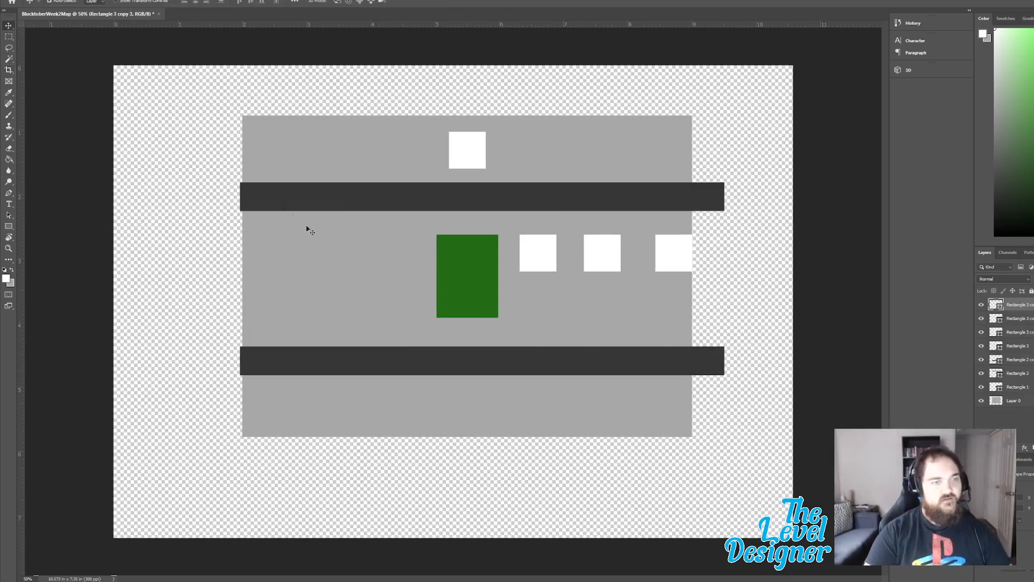
left_click(1026, 403)
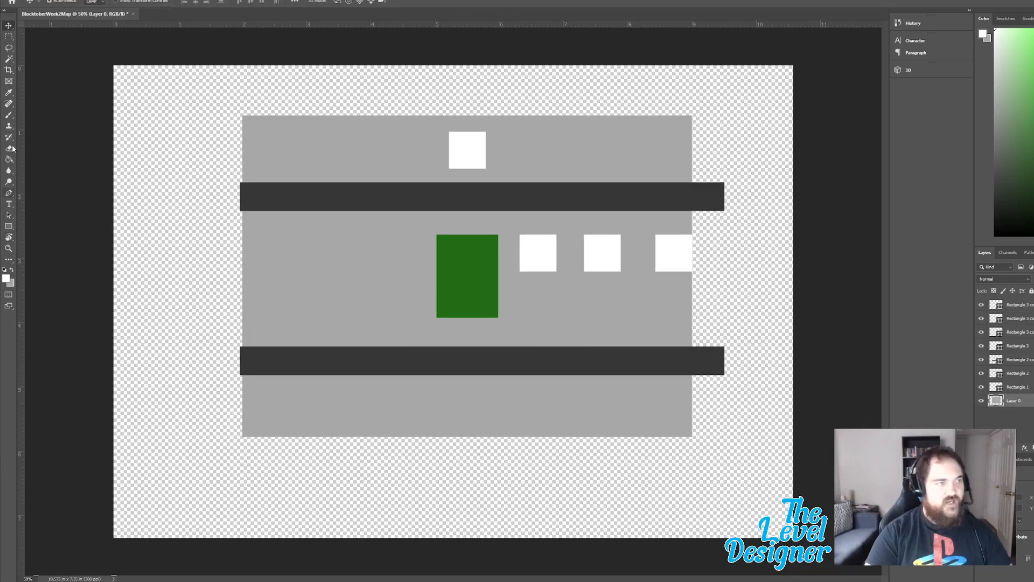
left_click(10, 92)
left_click(287, 131)
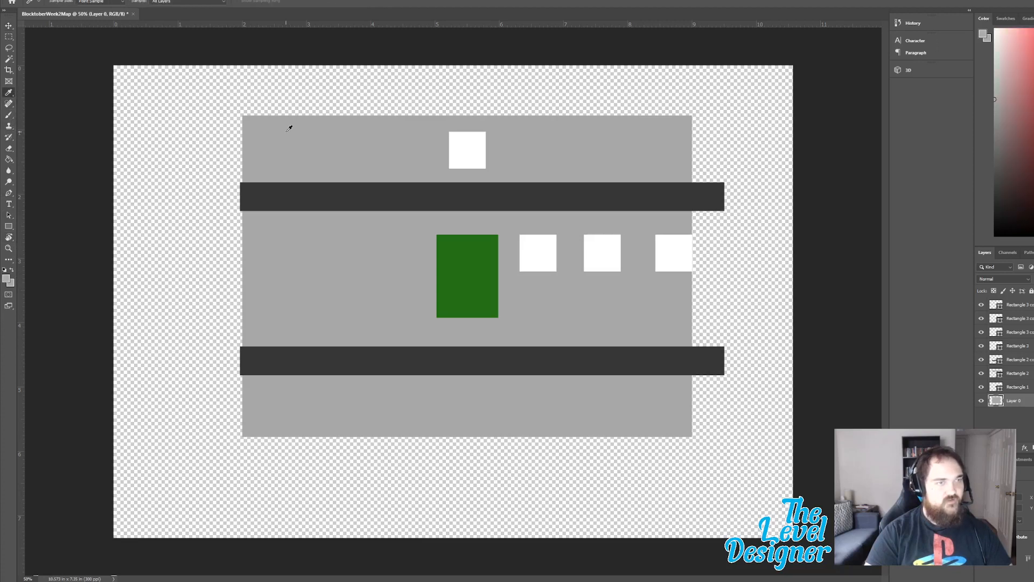
left_click(8, 26)
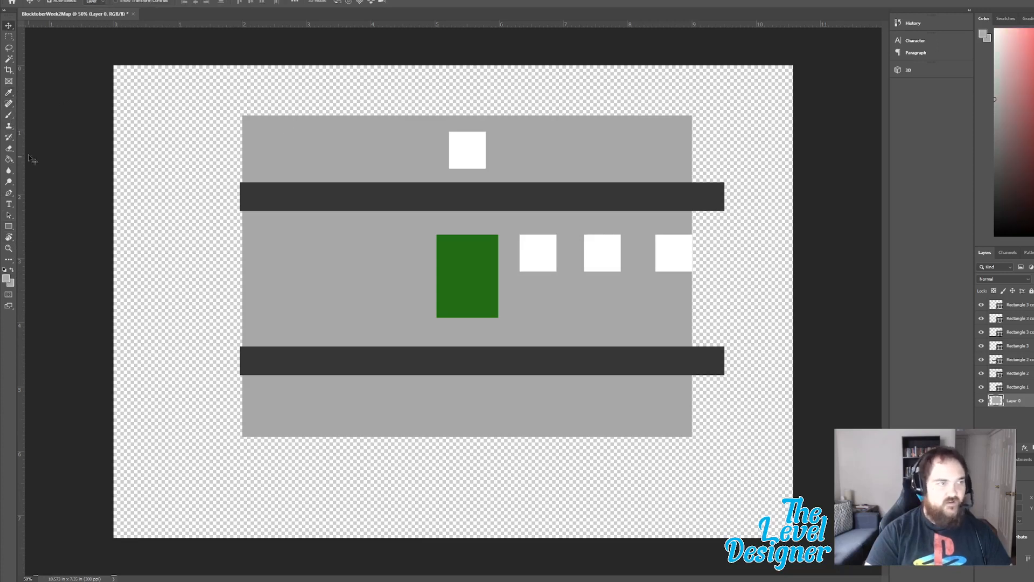
left_click(9, 159)
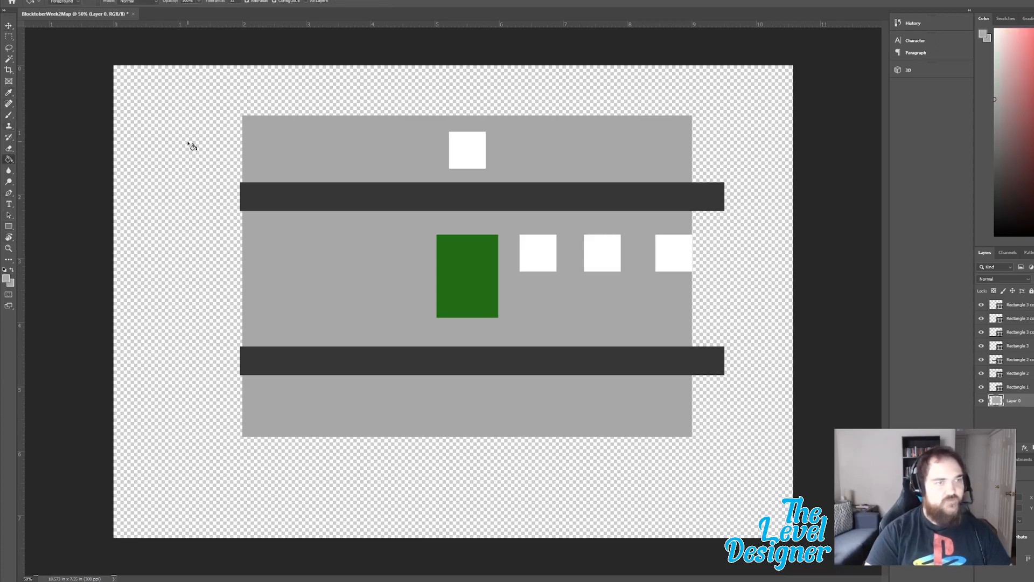
left_click(189, 146)
Step: Move the lone square up near the canvas's upper edge, and duplicate the row of three squares directly below itself
left_click(9, 25)
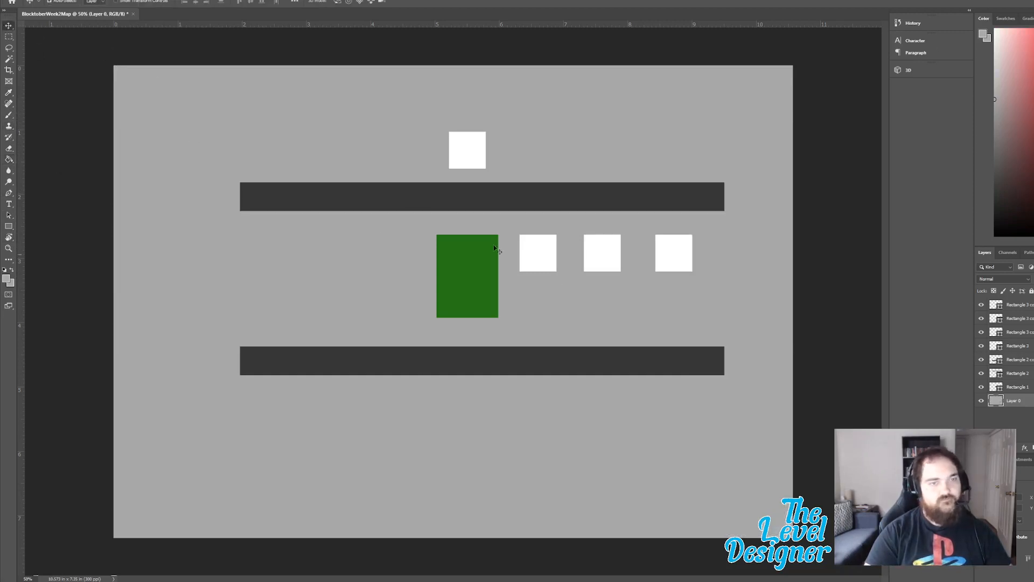
left_click_drag(466, 152, 477, 105)
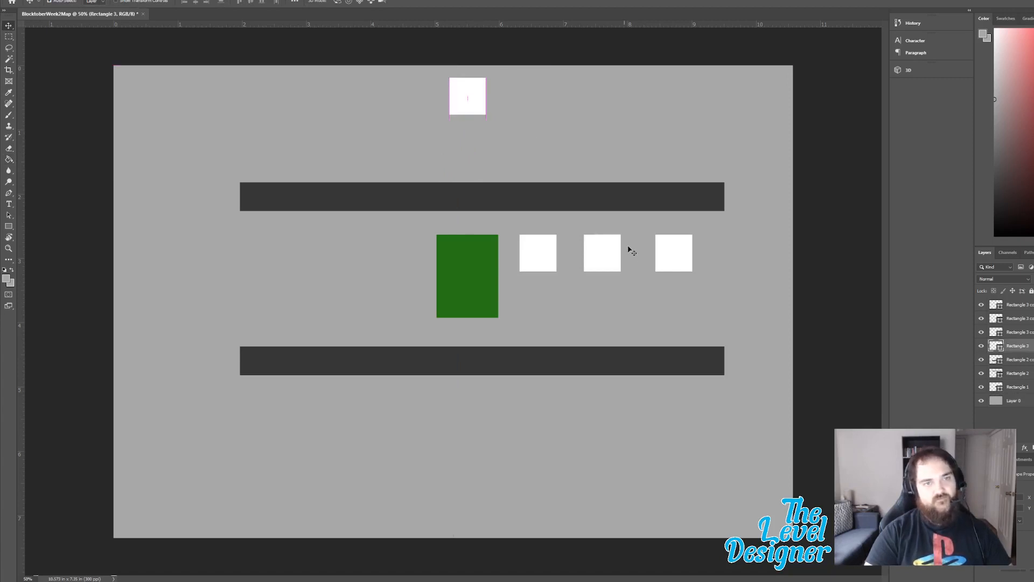
left_click(539, 262)
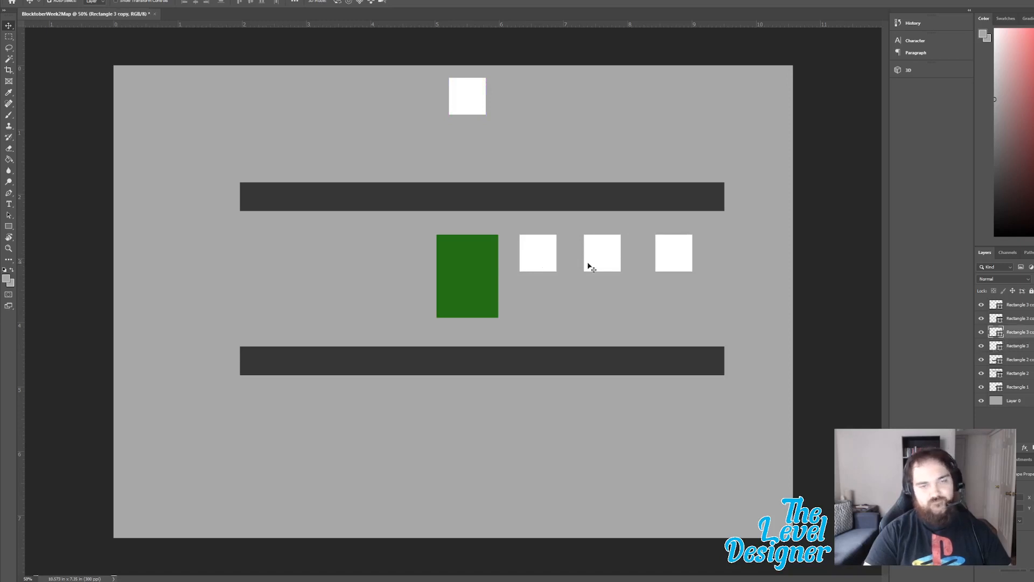
left_click(606, 260, "shift")
left_click(672, 258, "shift")
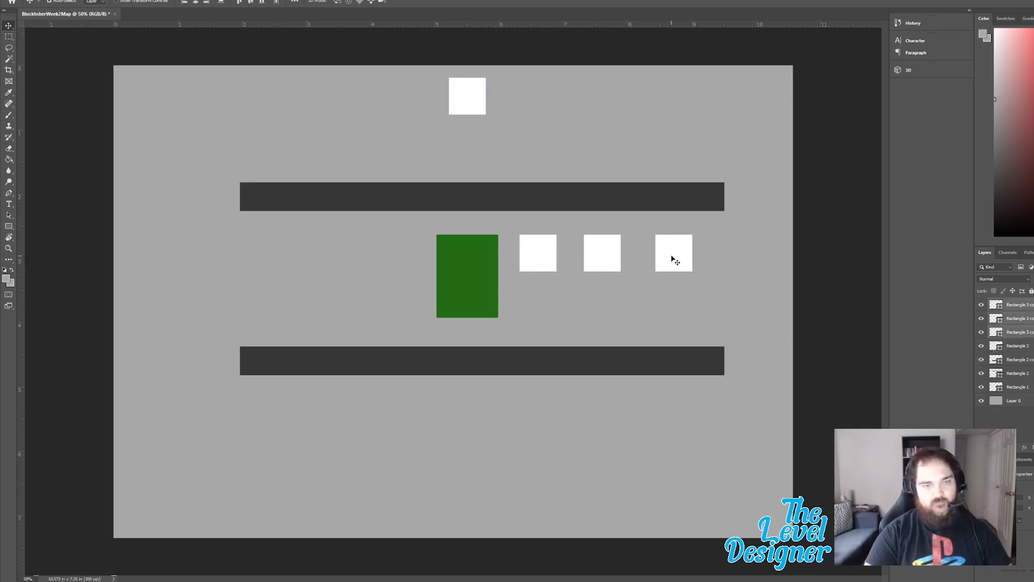
left_click_drag(673, 260, 682, 304)
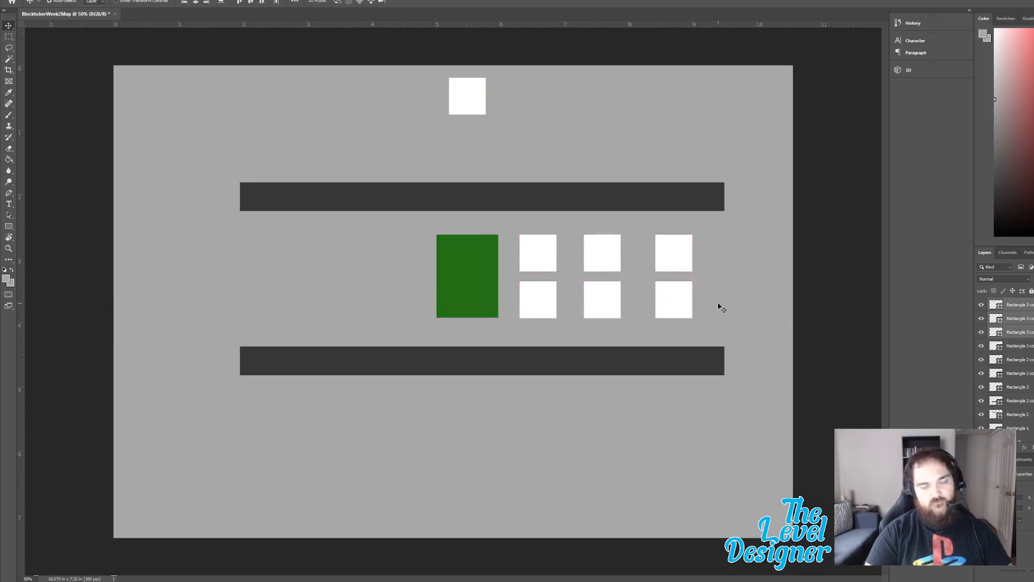
left_click(553, 262)
left_click(607, 252, "shift")
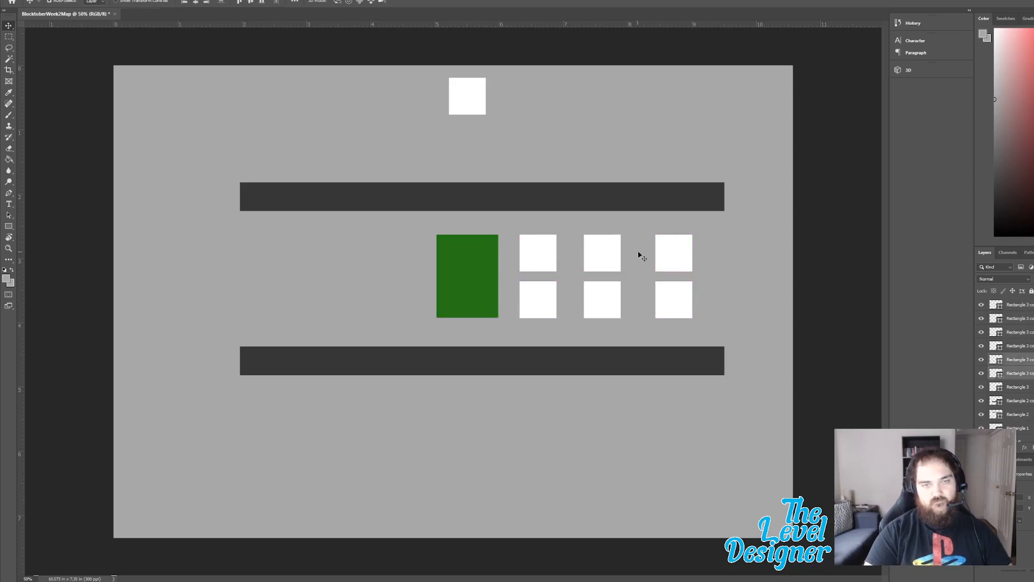
left_click(673, 250, "shift")
left_click(656, 302, "shift")
left_click(600, 302, "shift")
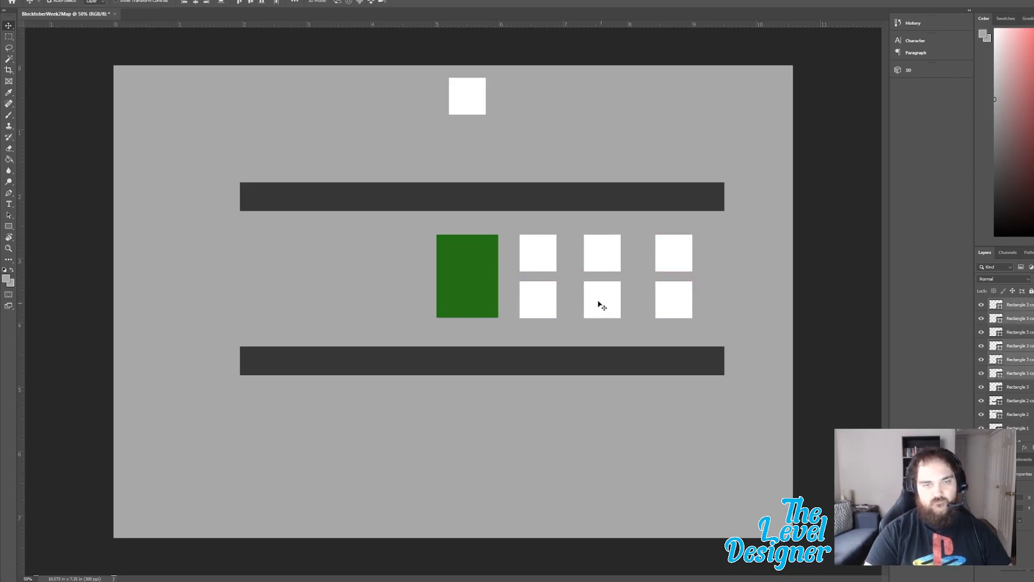
left_click(538, 298, "shift")
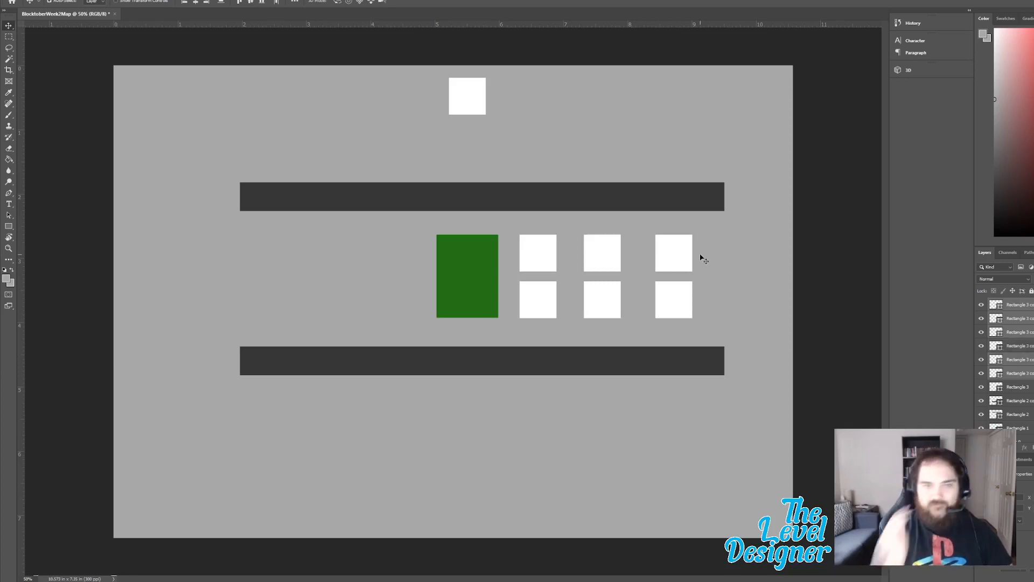
Step: Spread the two dark street bars farther apart, moving the upper one up and the lower one down until their ends align
left_click_drag(542, 201, 543, 169)
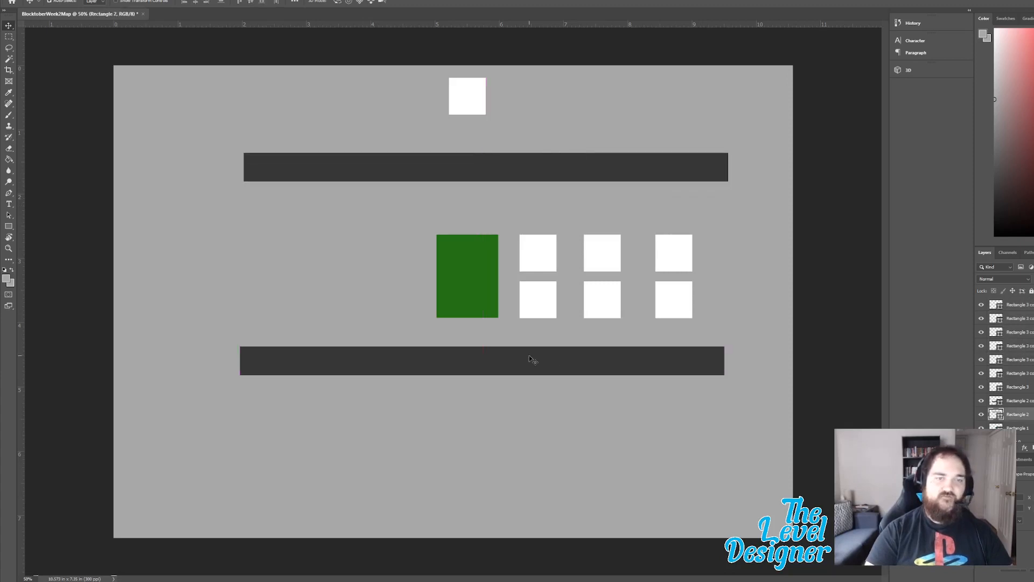
left_click_drag(529, 354, 531, 379)
left_click(477, 272)
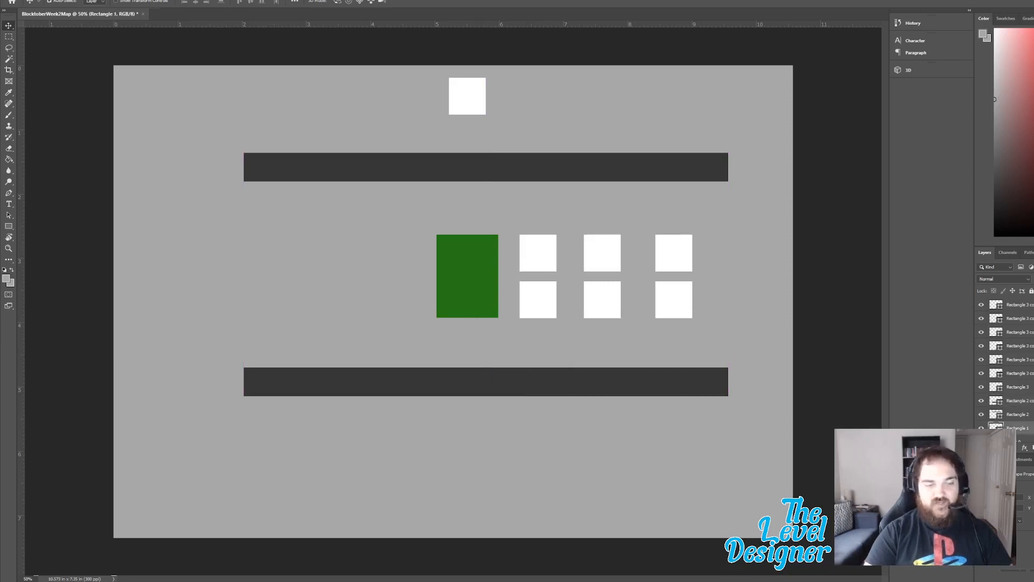
Step: Switch to the Unreal level and examine the park's size between the streets and the house rows on both sides of it
mouse_move(346, 581)
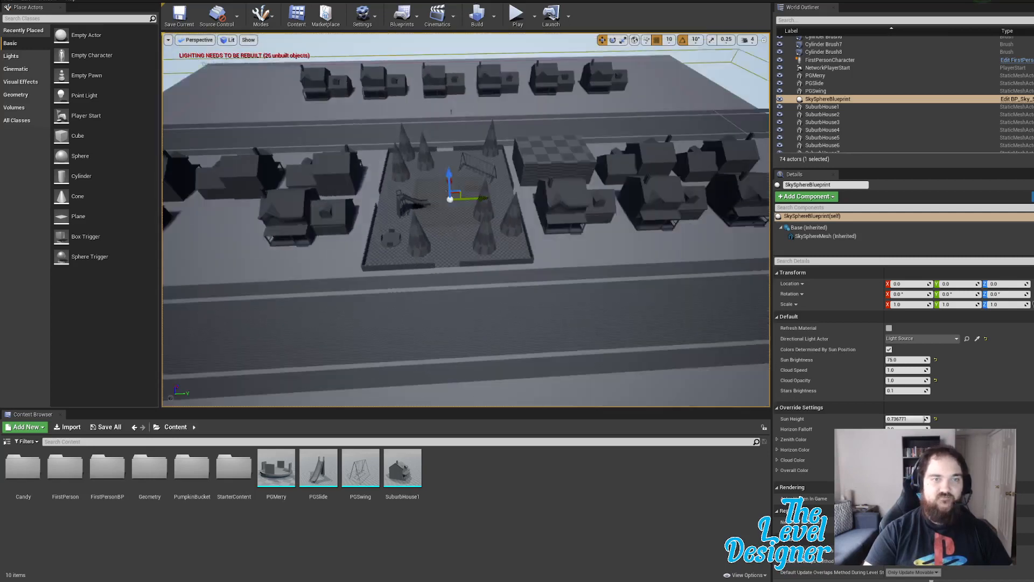
left_click_drag(465, 220, 445, 245)
mouse_move(379, 124)
left_mouse_down()
mouse_move(436, 124)
mouse_move(379, 124)
left_mouse_up()
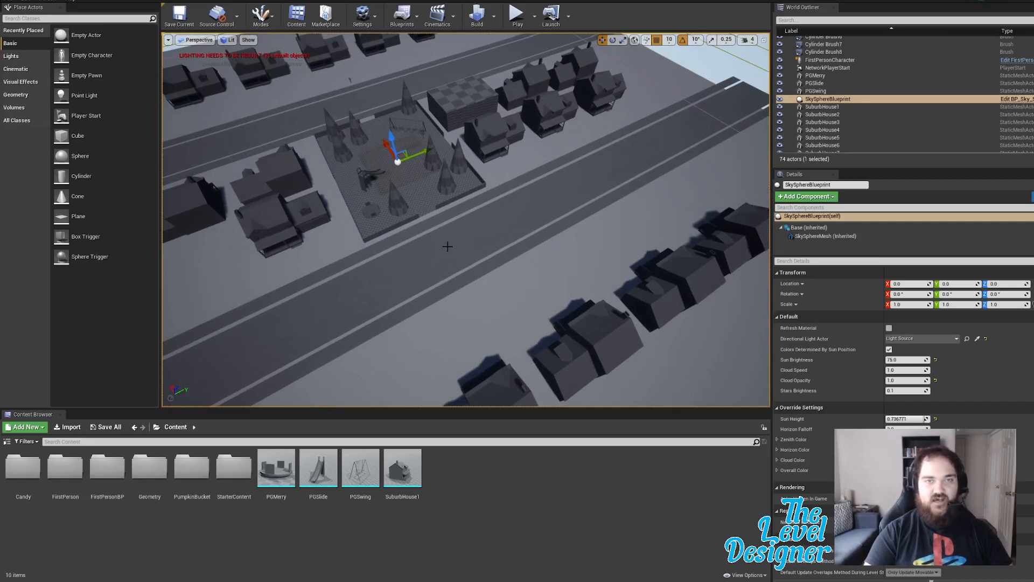
left_click_drag(492, 296, 560, 304)
left_click_drag(444, 265, 442, 226)
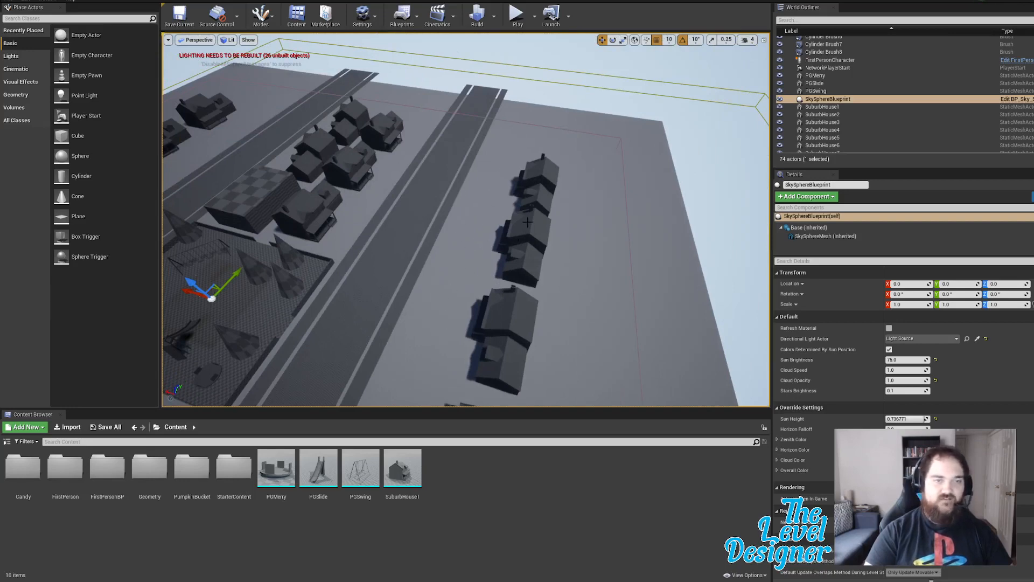
left_click_drag(611, 259, 609, 259)
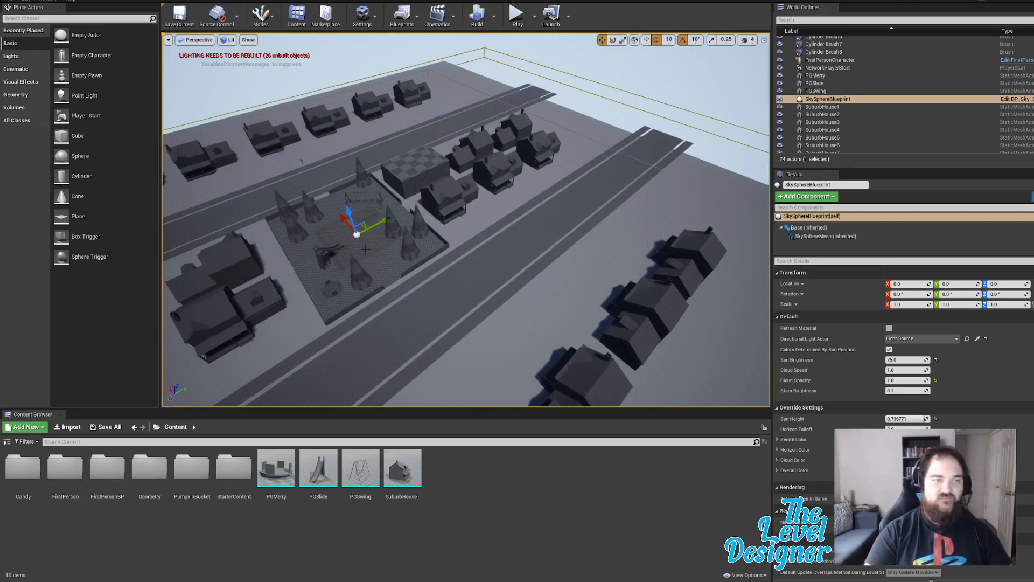
left_click_drag(423, 242, 388, 243)
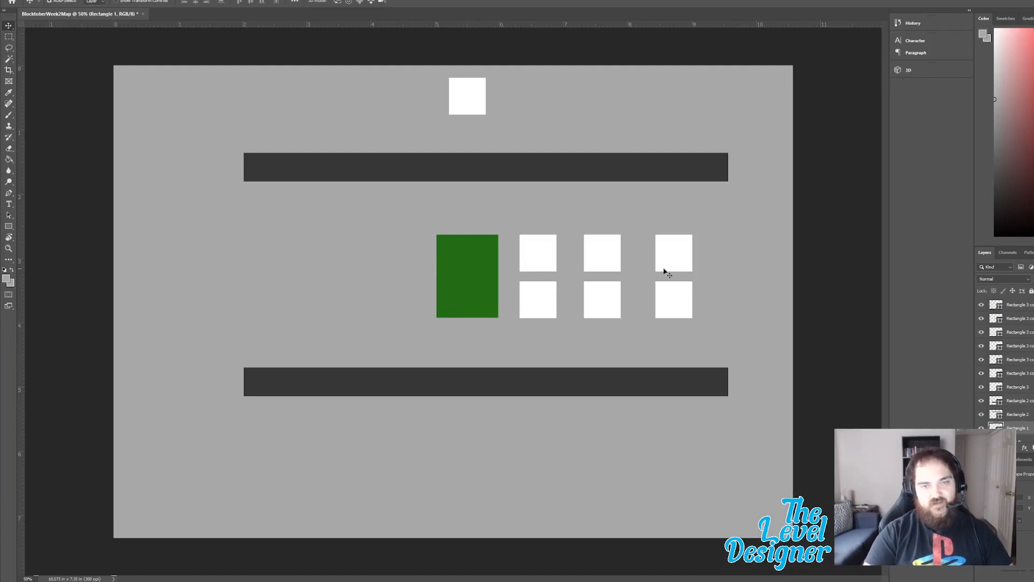
left_click(680, 262)
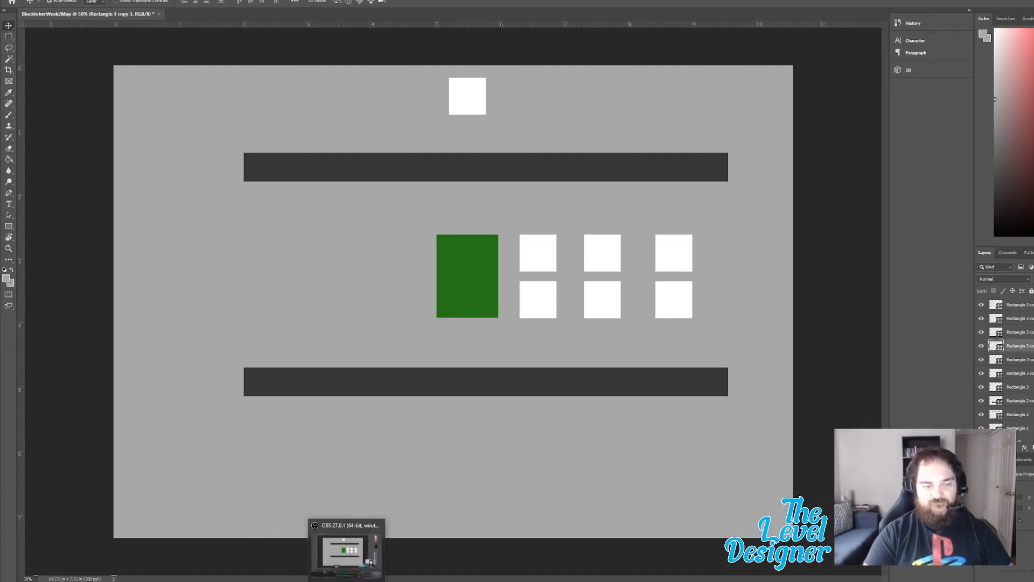
left_click(367, 549)
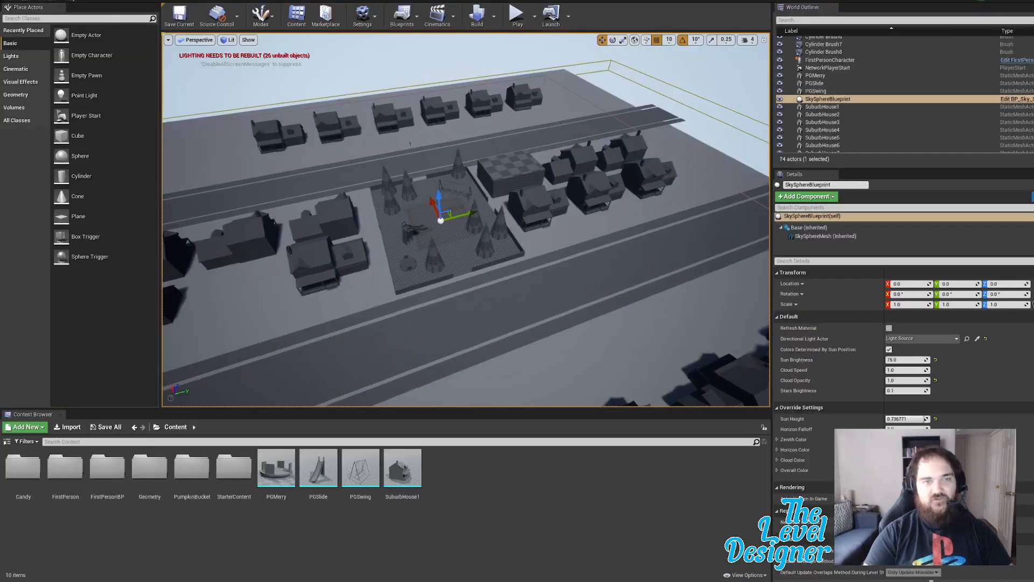
key("a")
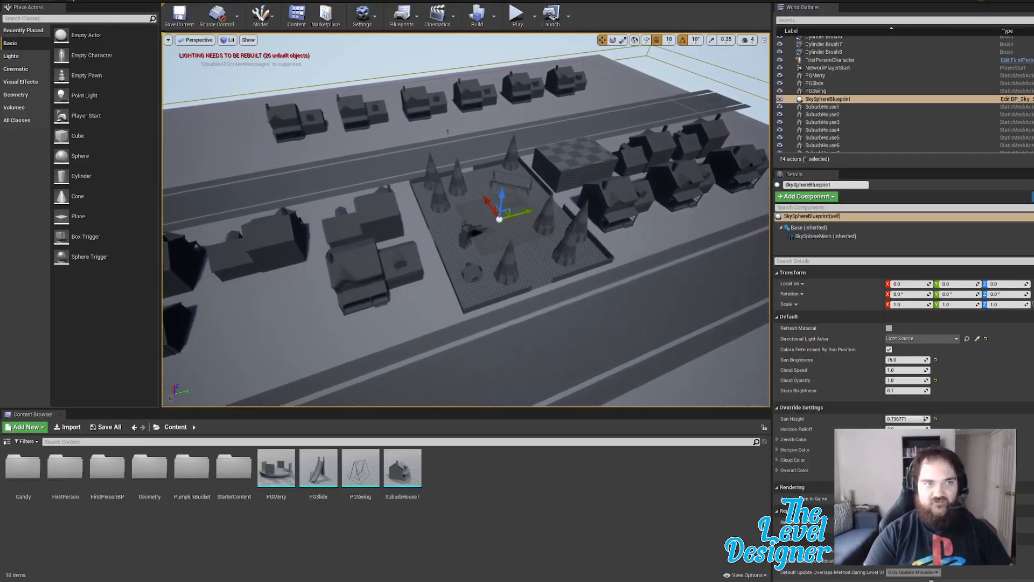
key("w")
key("s")
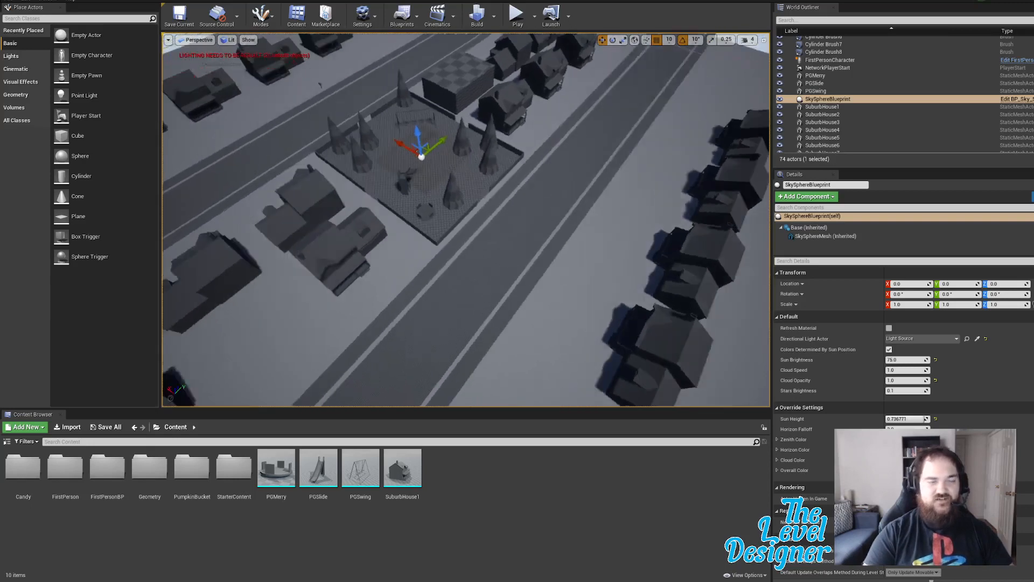
key("d")
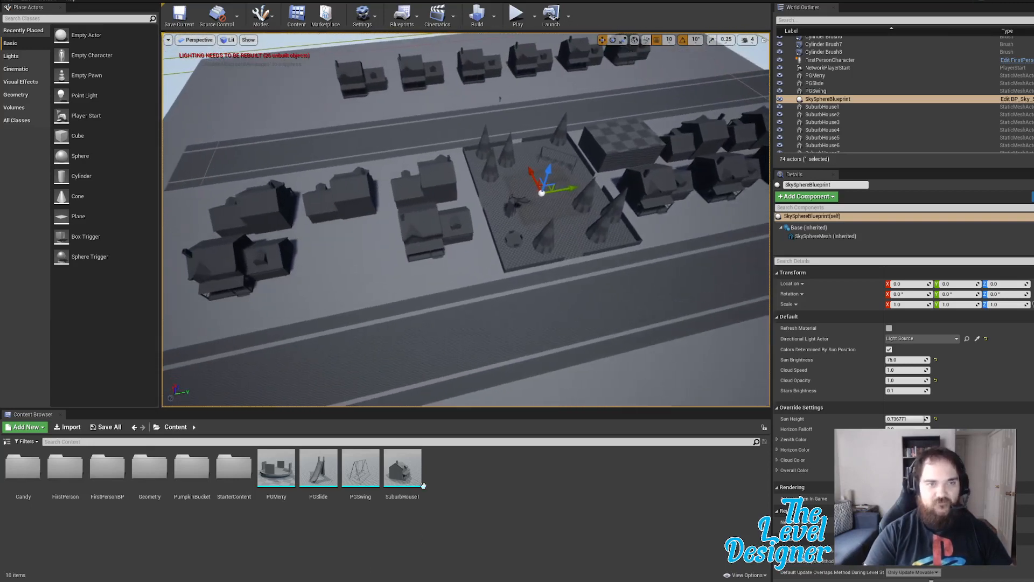
mouse_move(388, 581)
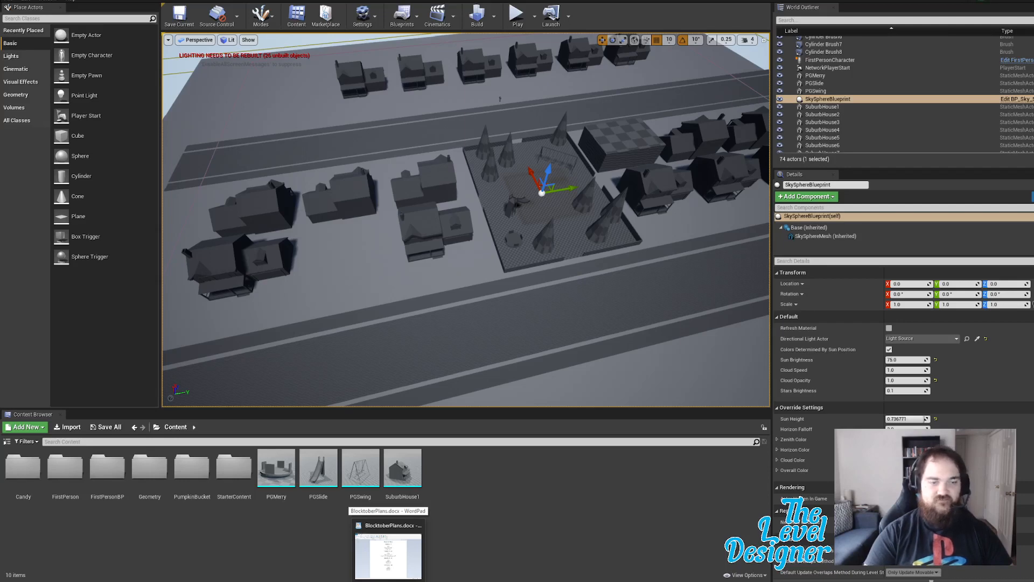
Step: Switch back to the Photoshop map and enlarge the green park rectangle until it nearly fills the gap between the two streets
left_click(326, 580)
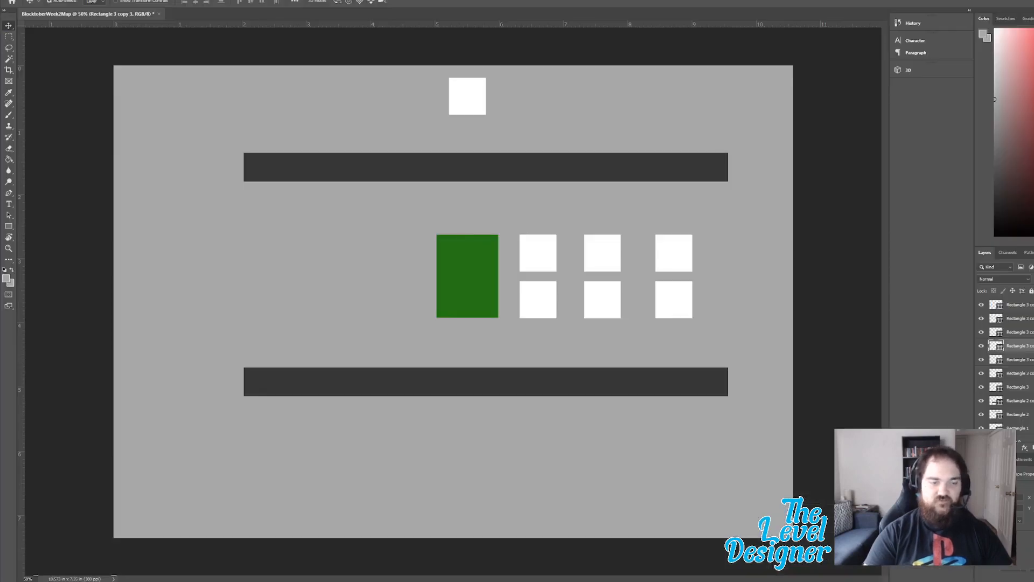
left_click(481, 271)
key("ctrl+t")
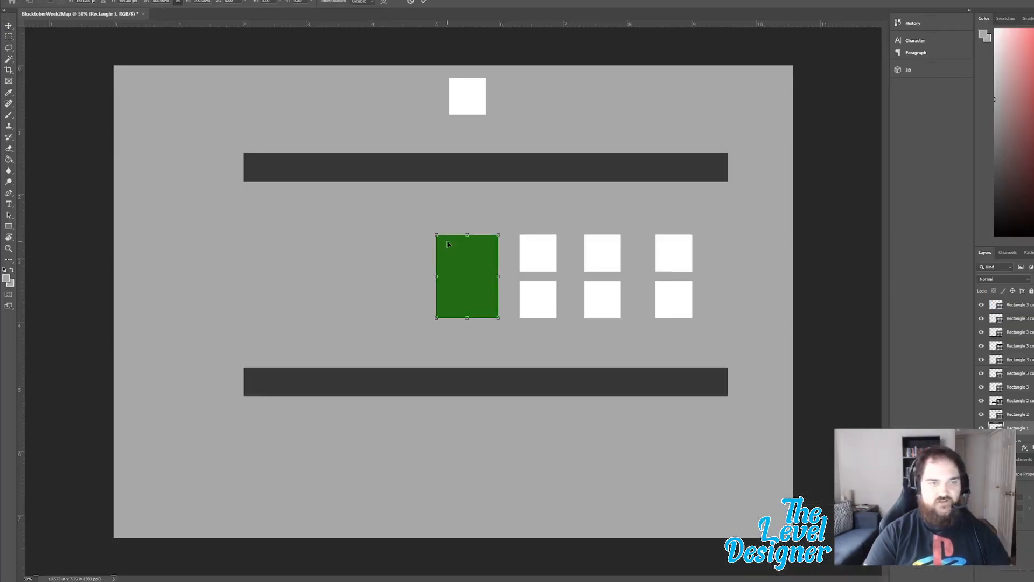
left_click_drag(436, 236, 396, 185)
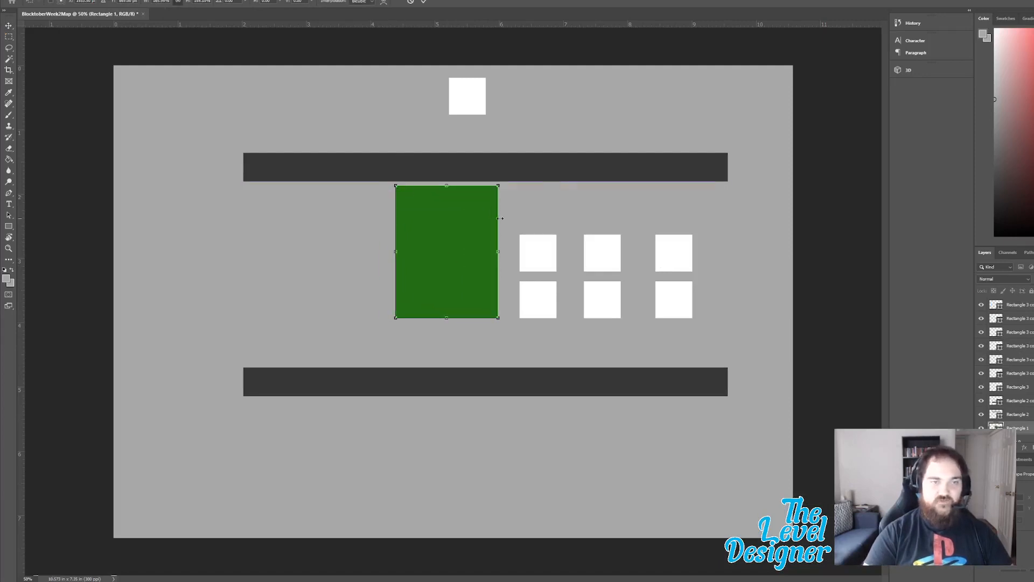
left_click_drag(453, 228, 468, 270)
left_click_drag(408, 228, 397, 176)
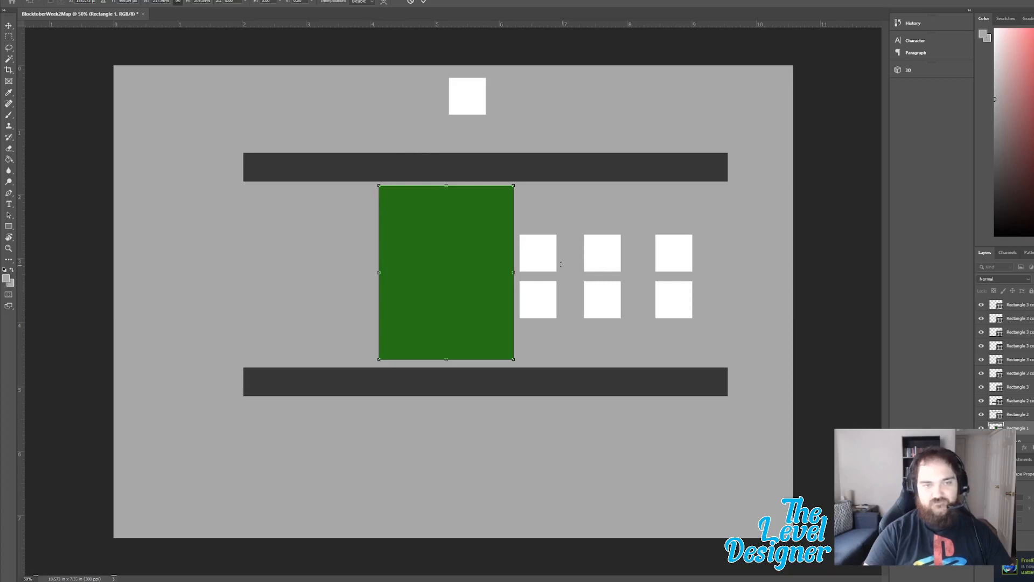
left_click(426, 2)
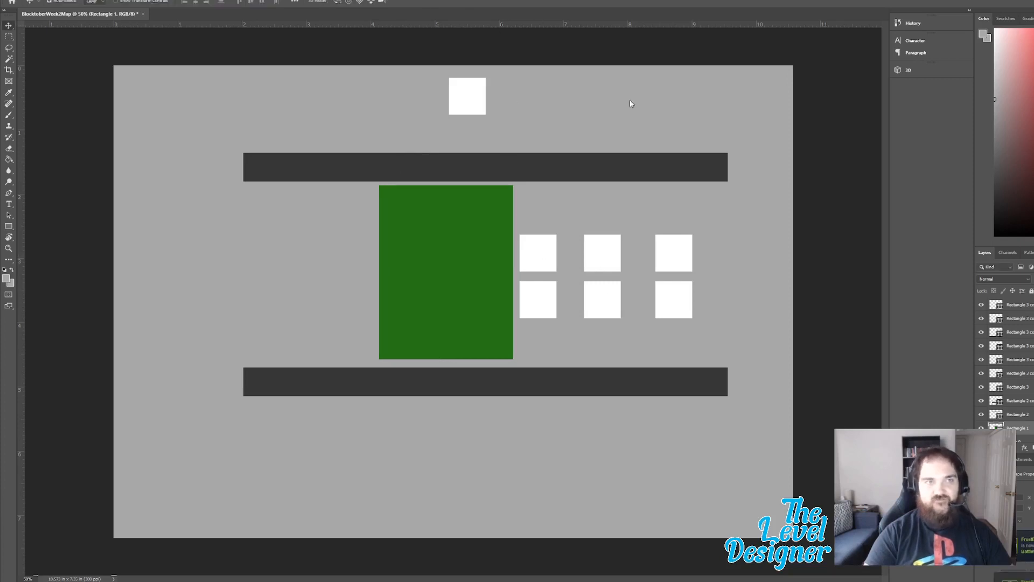
Step: Raise the upper row of three white squares slightly and shift them away from the park with even spacing
left_click(545, 259)
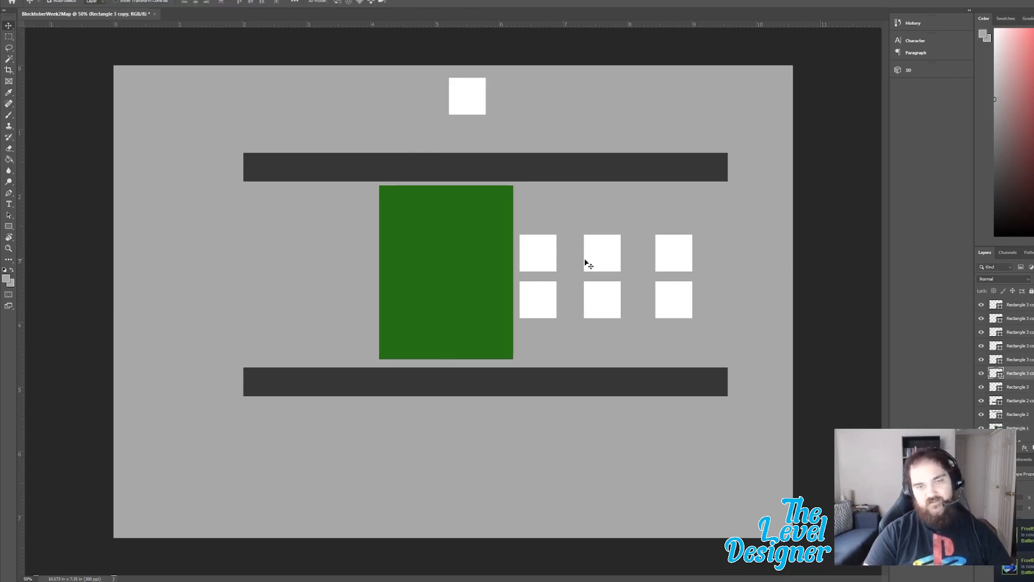
left_click(605, 261, "shift")
left_click(673, 260, "shift")
left_click_drag(677, 258, 695, 247)
left_click(684, 295)
left_click(612, 295, "shift")
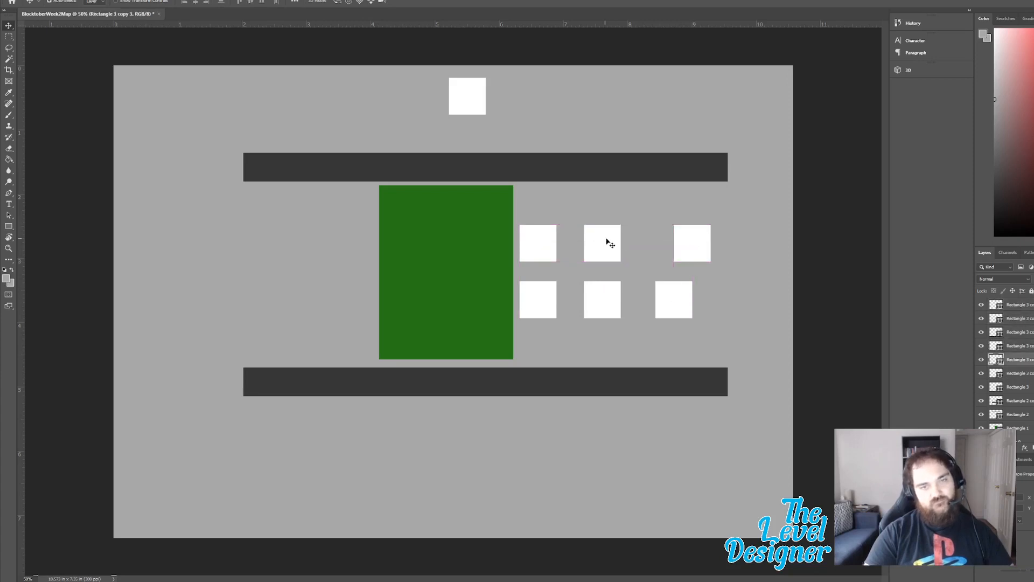
left_click_drag(605, 240, 622, 243)
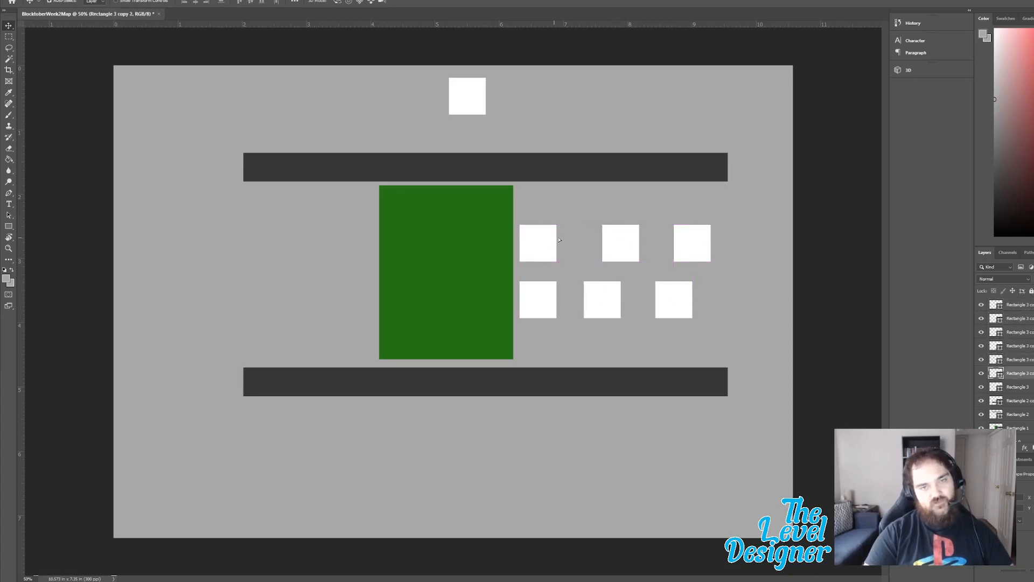
left_click_drag(556, 238, 567, 238)
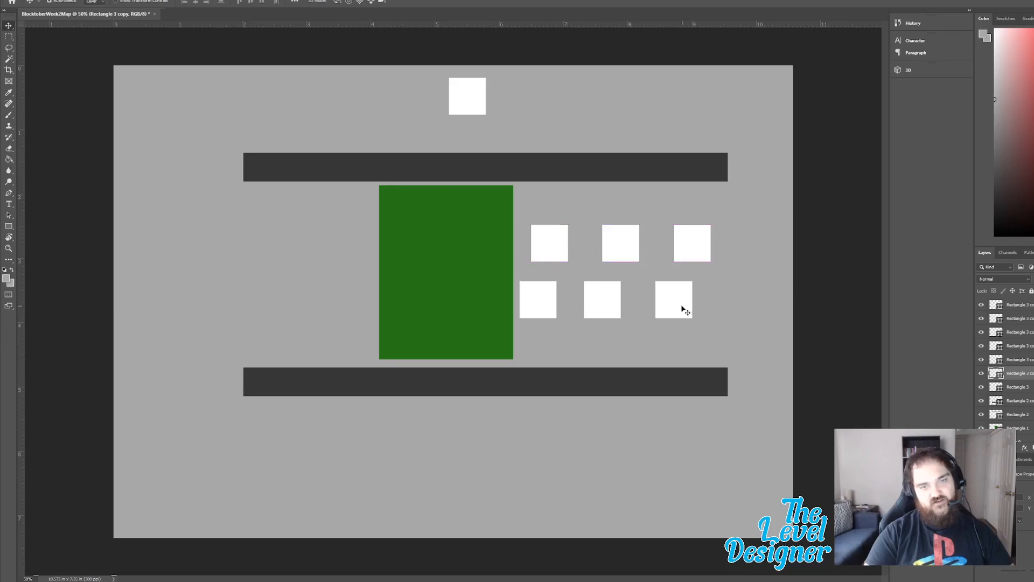
Step: Shift the three squares of the lower row so each lines up directly beneath its counterpart in the upper row
left_click_drag(677, 305, 696, 305)
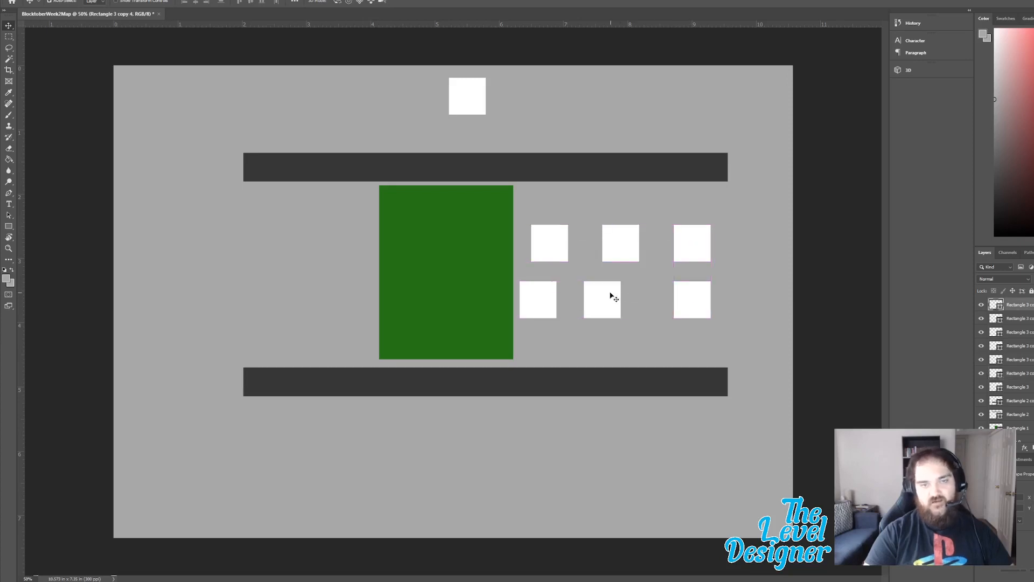
left_click_drag(613, 296, 632, 293)
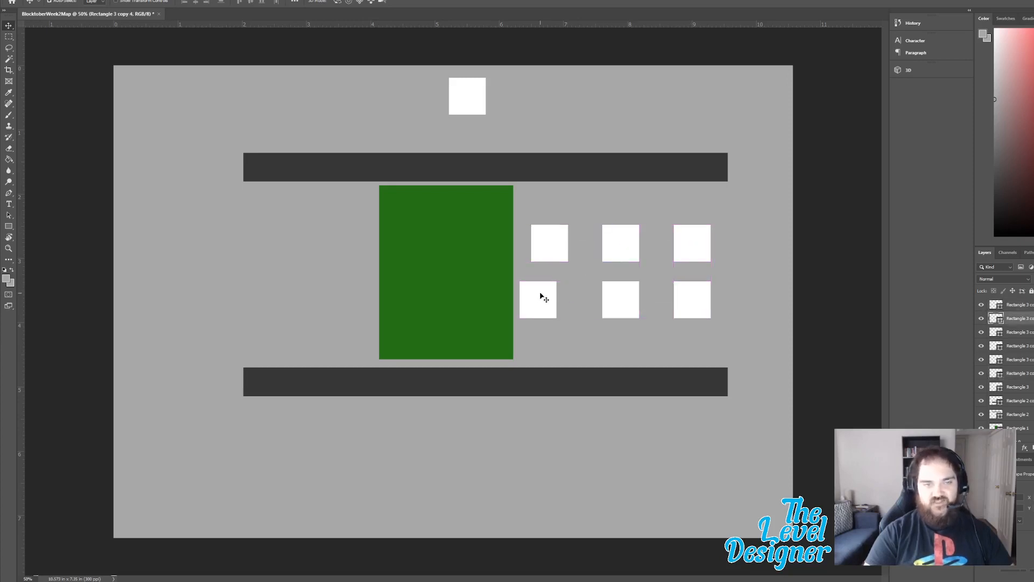
left_click_drag(543, 296, 554, 294)
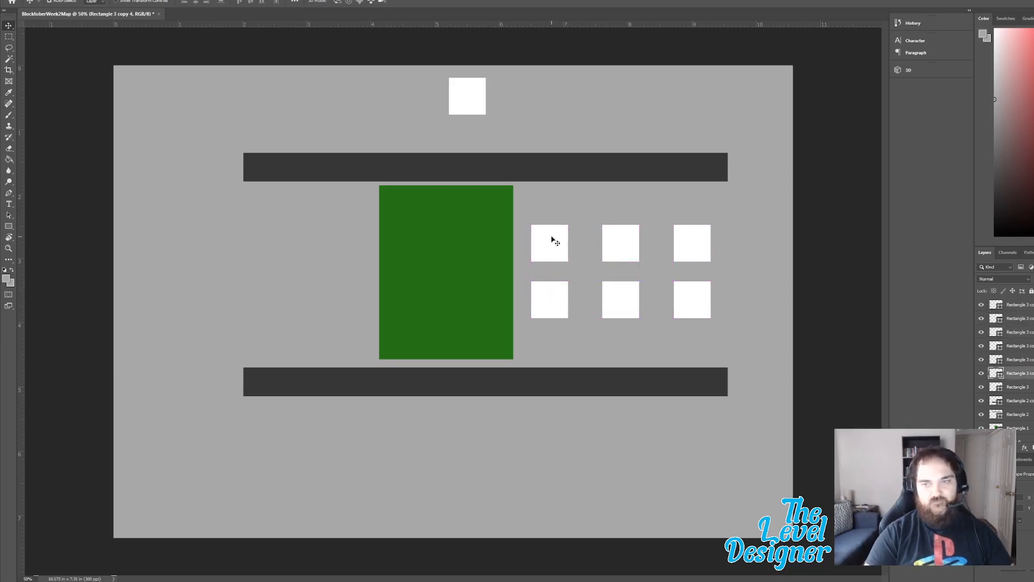
Step: Duplicate all six house squares as a block onto the opposite side of the park, level with the originals
left_click(551, 238)
left_click(1027, 311, "shift")
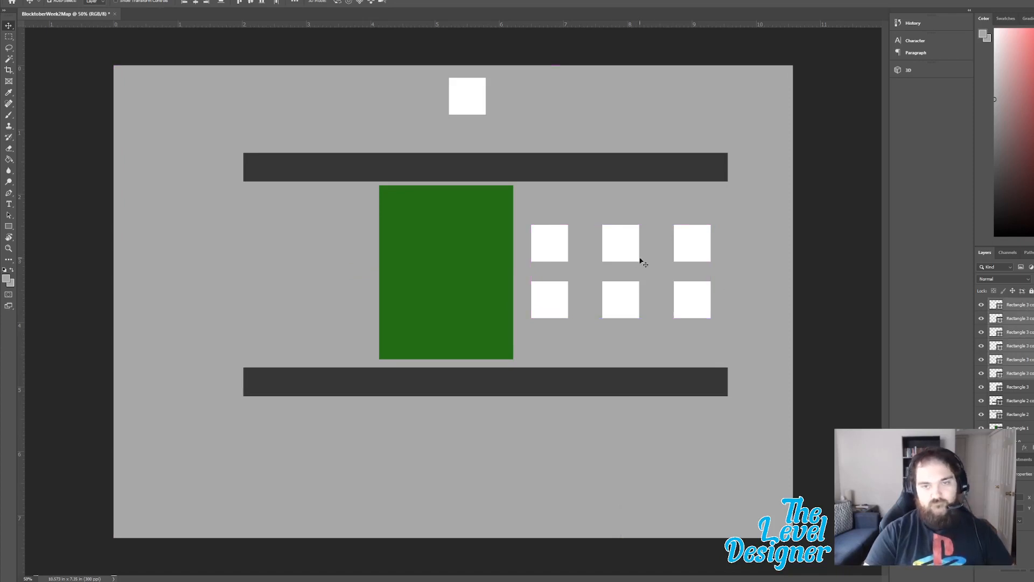
left_click_drag(622, 251, 268, 241)
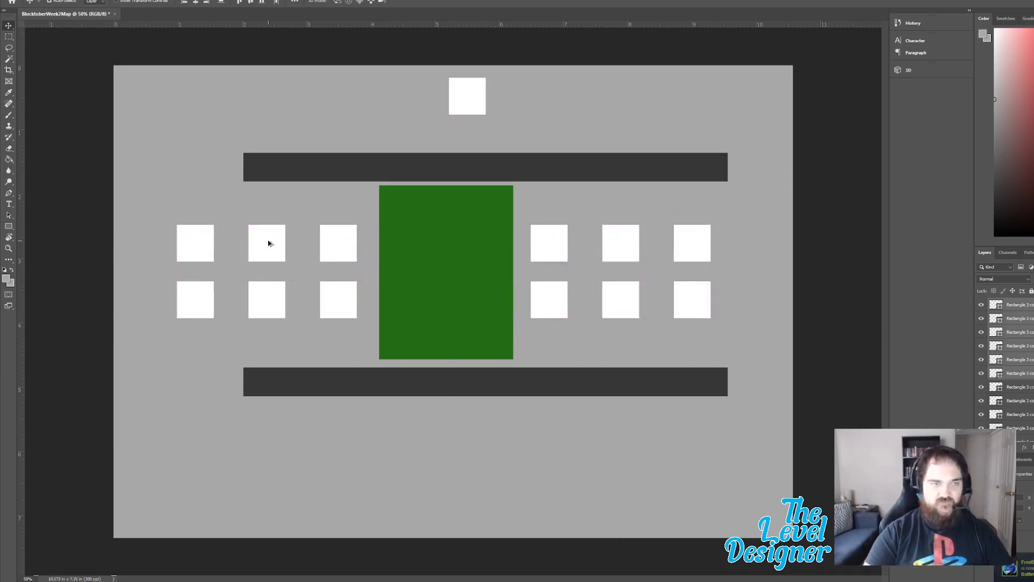
Step: Stretch the upper street bar horizontally past both side edges of the canvas
left_click(358, 172)
key("ctrl+t")
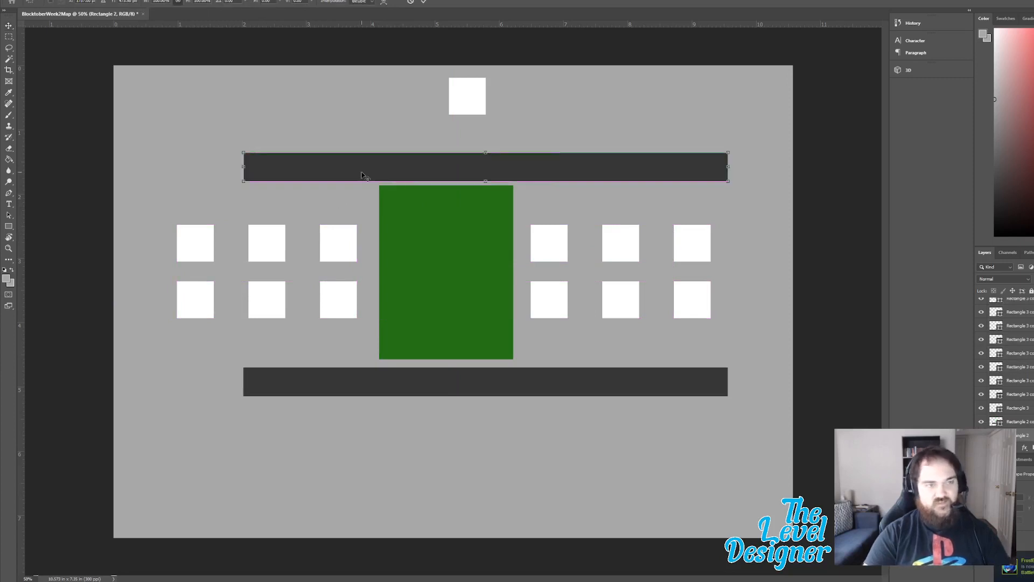
left_click_drag(730, 167, 810, 167)
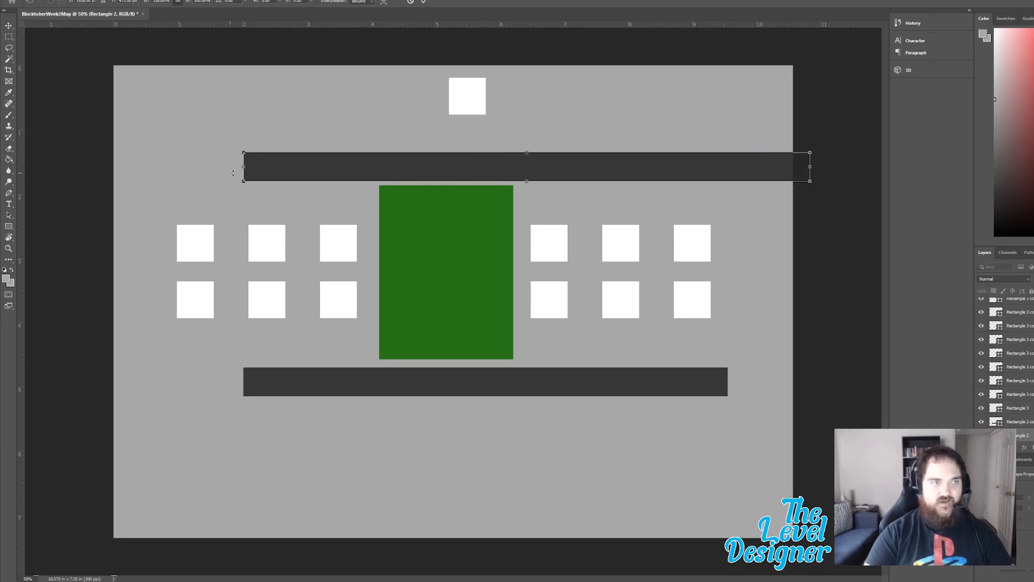
left_click_drag(244, 167, 100, 158)
key("Return")
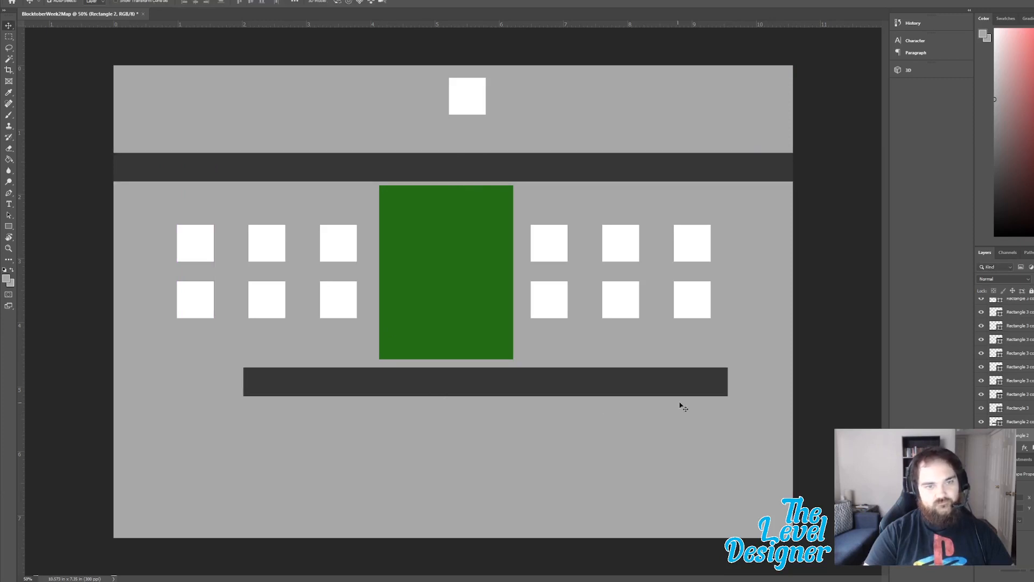
Step: Stretch the lower street bar horizontally past both side edges of the canvas
left_click(714, 392)
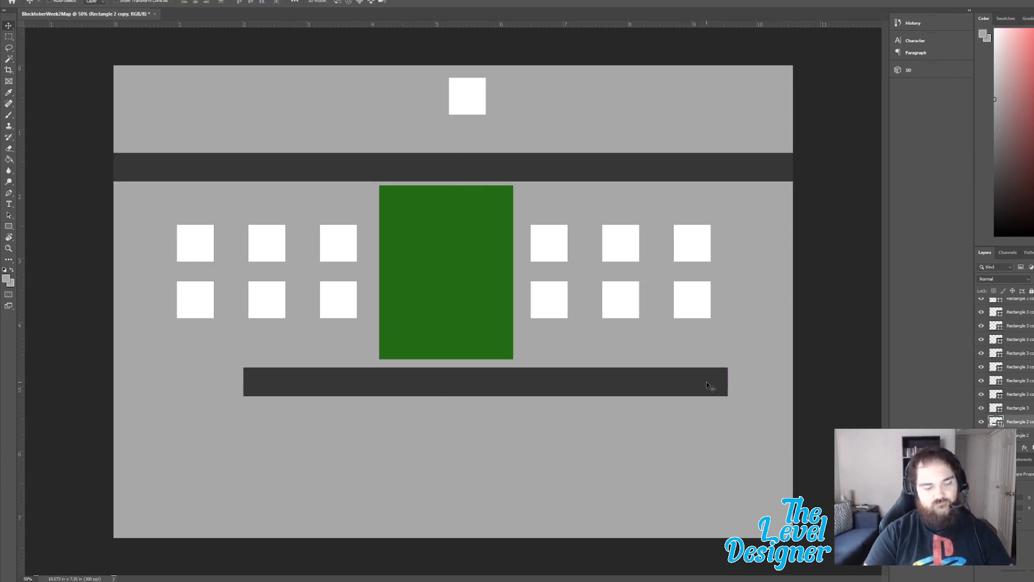
key("ctrl+t")
left_click_drag(729, 382, 809, 382)
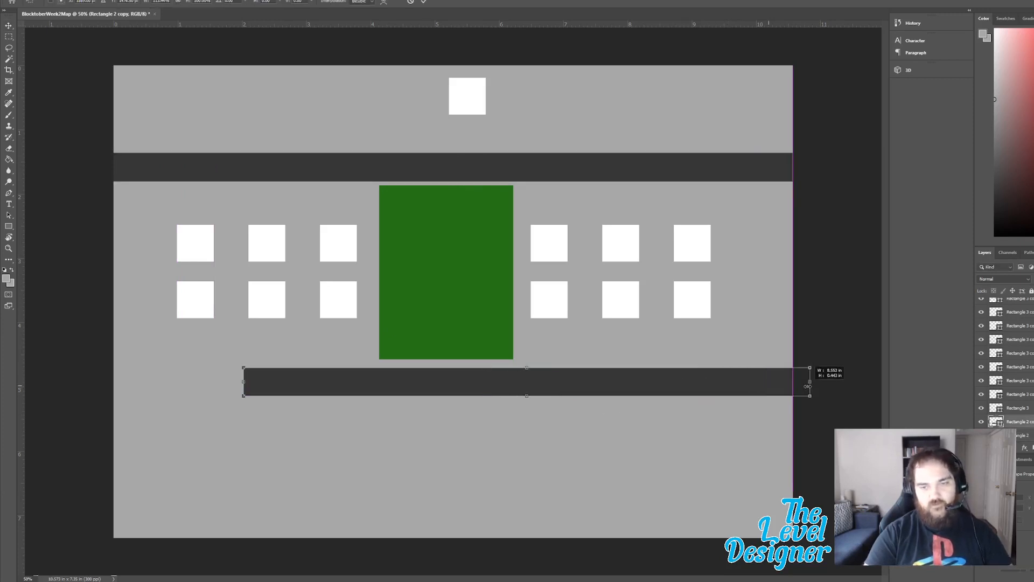
left_click_drag(244, 384, 106, 371)
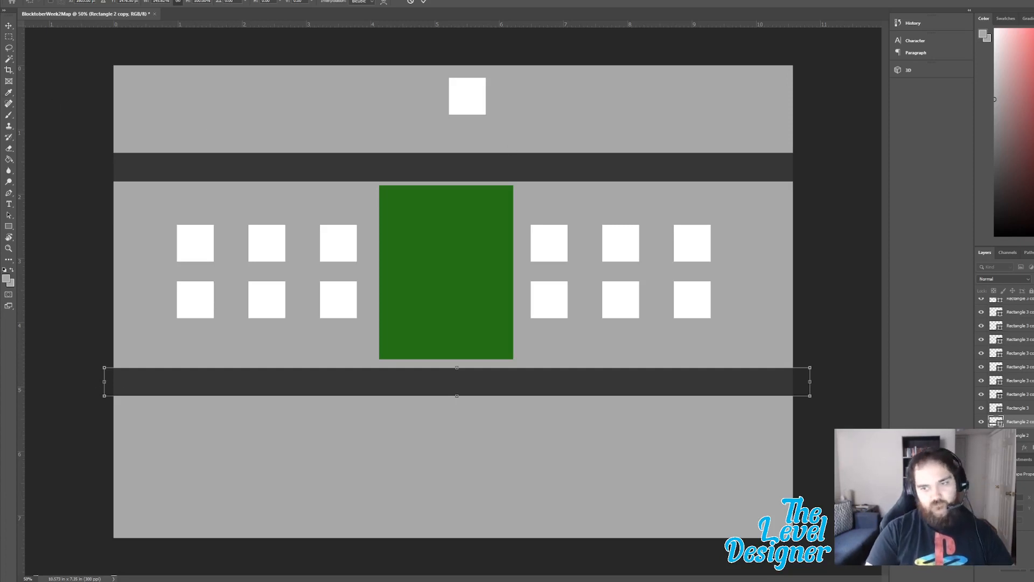
scroll(1005, 361, "down", 1)
key("Return")
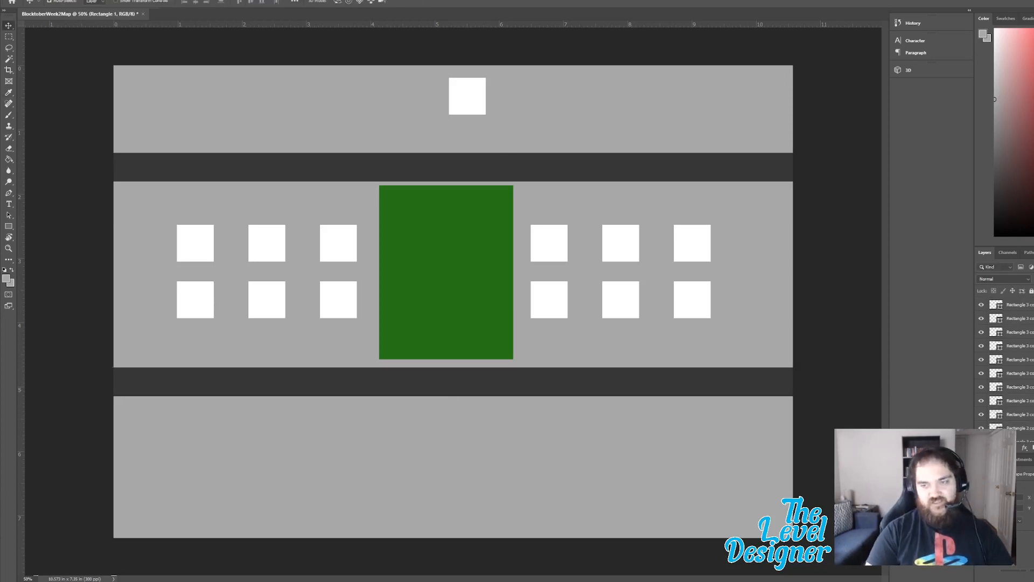
Step: Shift the streets, park and house squares down together, and fill the upper ground strip with six house squares aligned to the columns below
left_click(1020, 305, "shift")
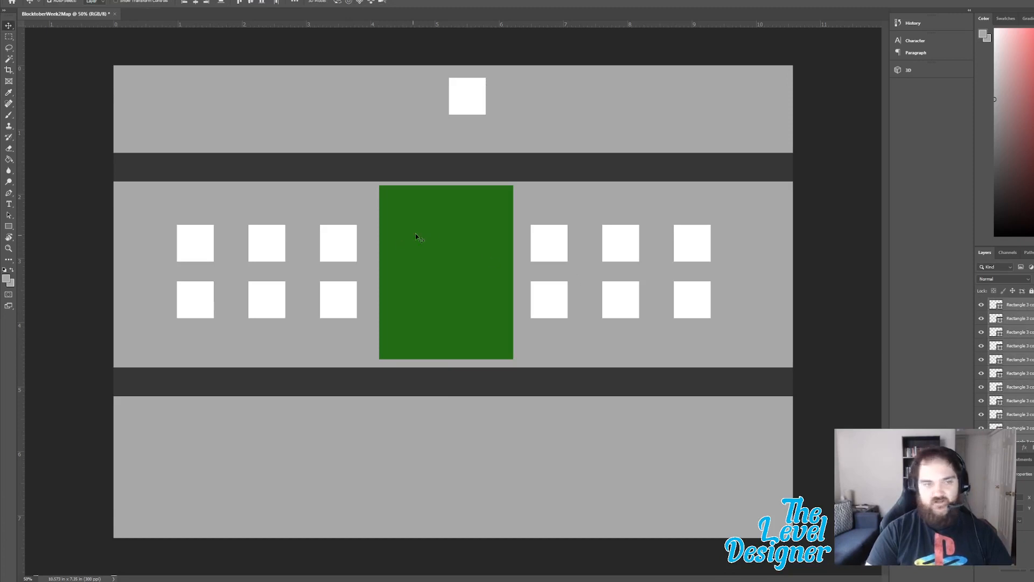
left_click_drag(415, 234, 446, 248)
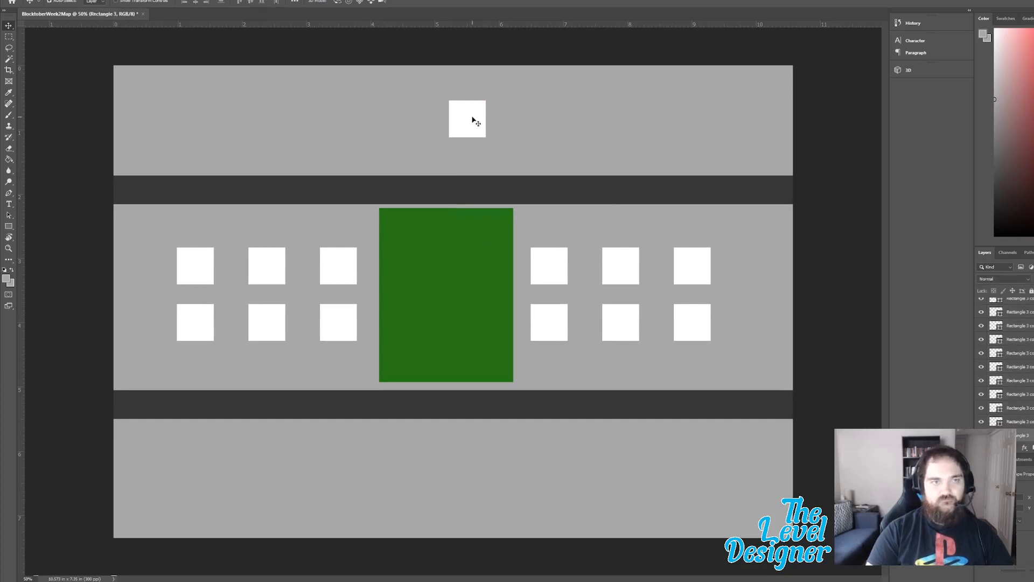
left_click_drag(473, 116, 693, 103)
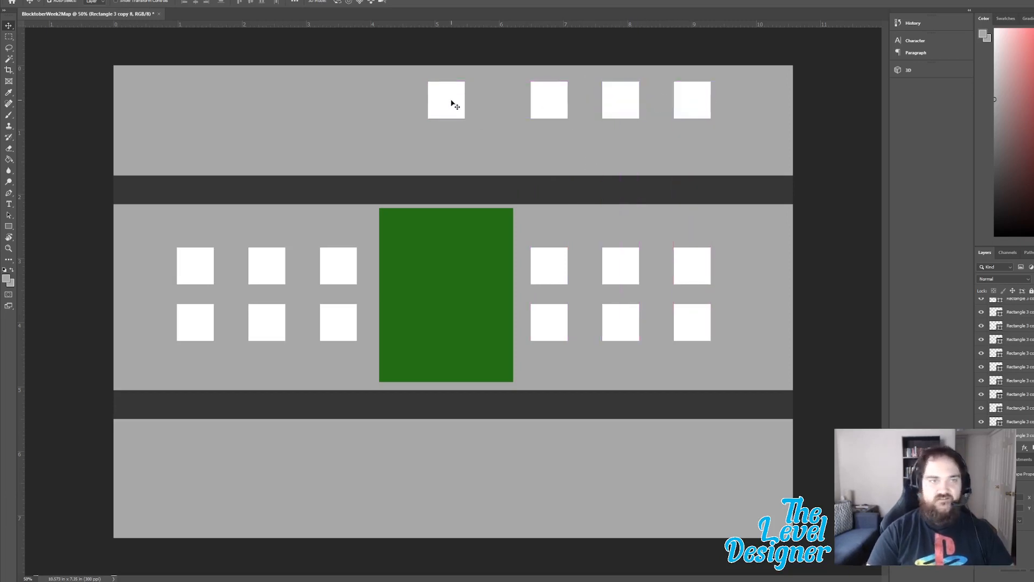
left_click_drag(452, 102, 195, 100)
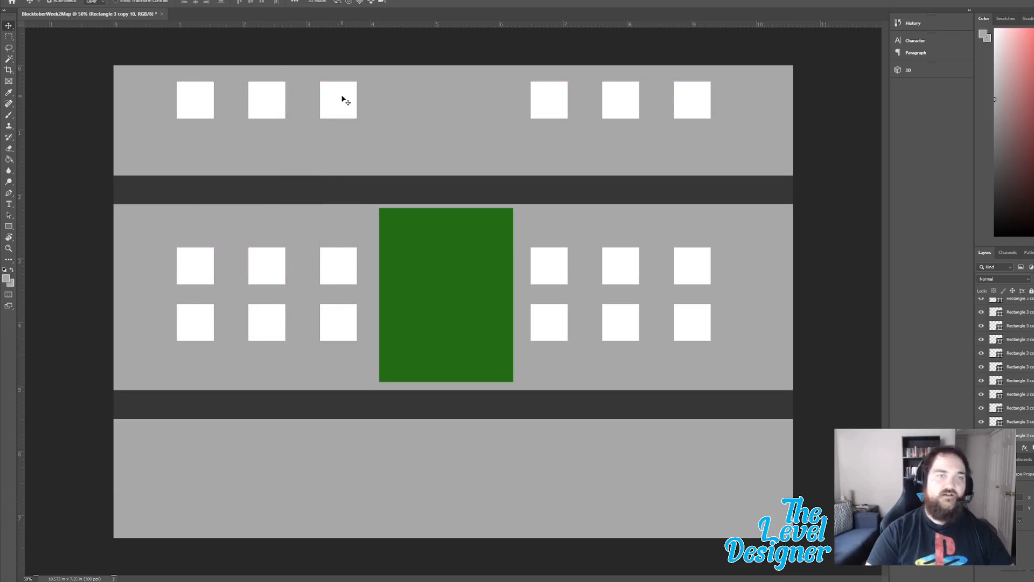
Step: Duplicate the second and third squares of the upper row into the gap above the park, matching the row's spacing
left_click(268, 98)
left_click(335, 100, "shift")
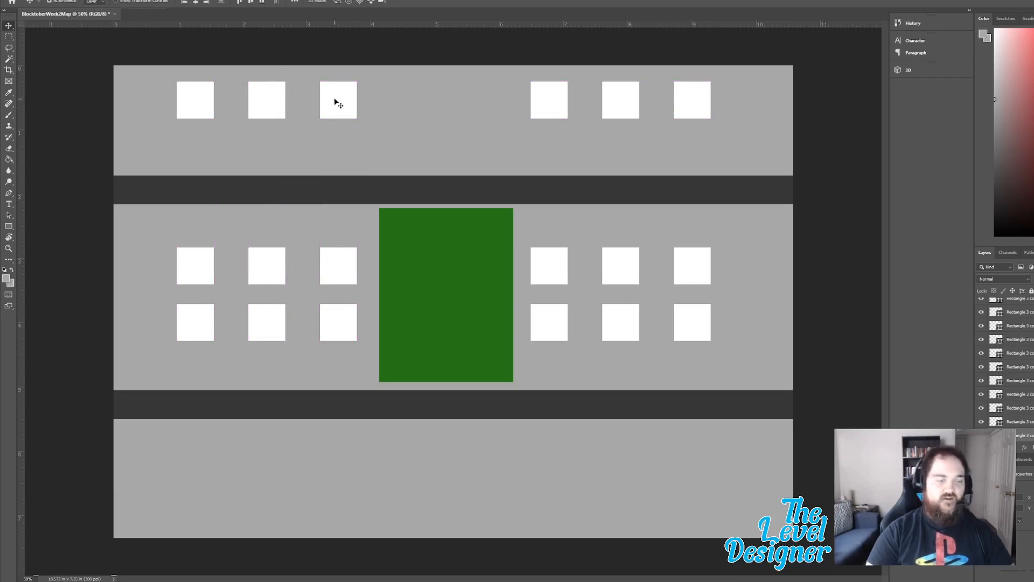
key("ctrl")
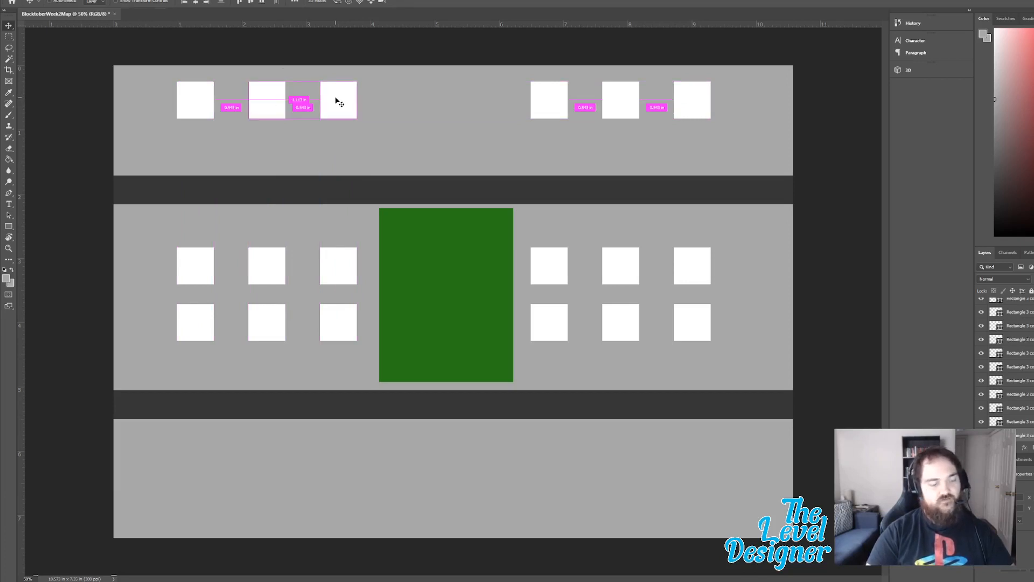
left_click_drag(339, 100, 481, 102)
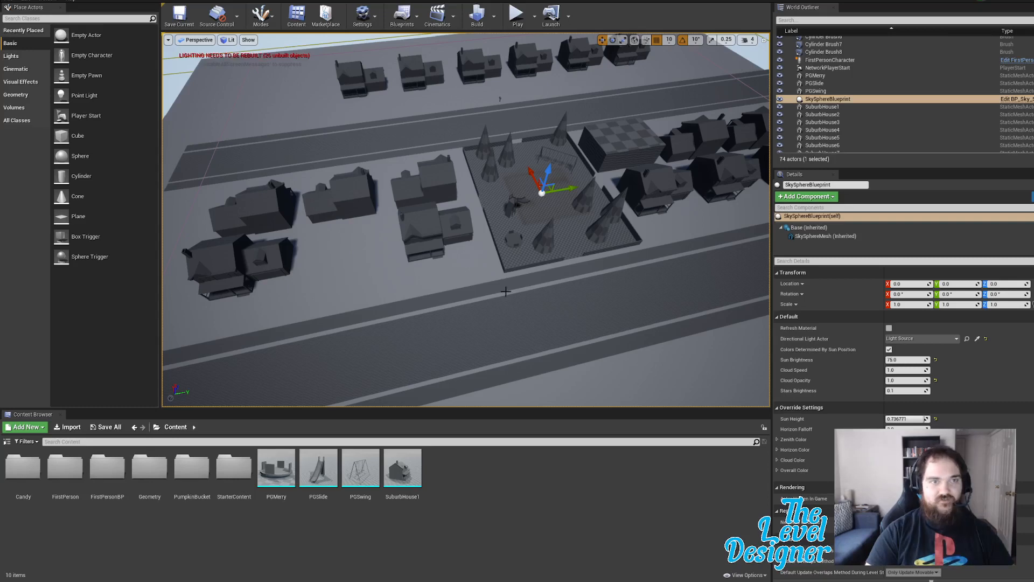
Step: Switch to the Unreal level and move the end house of the row across the street, SuburbHouse16, outward along Y to about 16284
key("w")
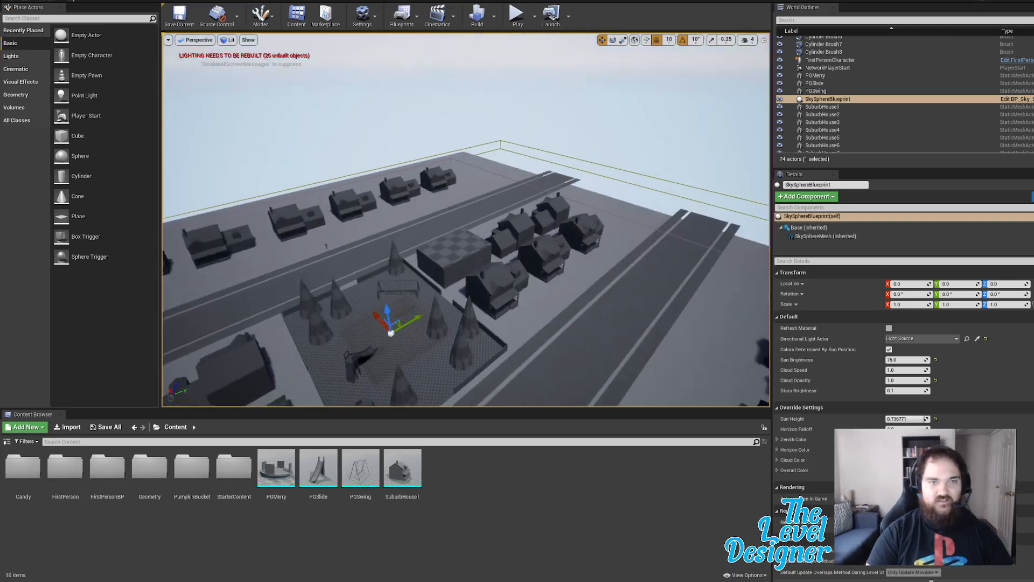
key("w")
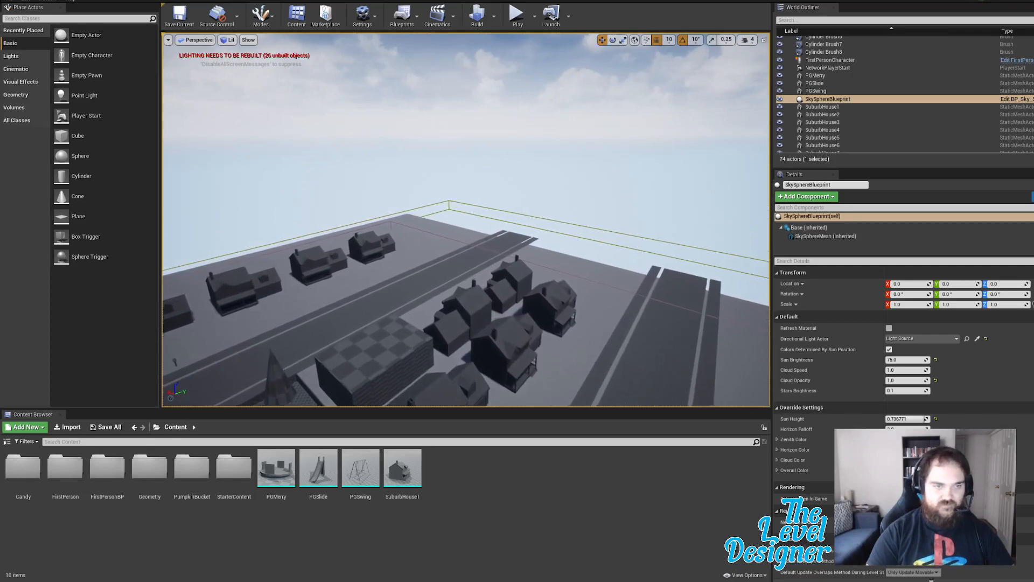
key("w")
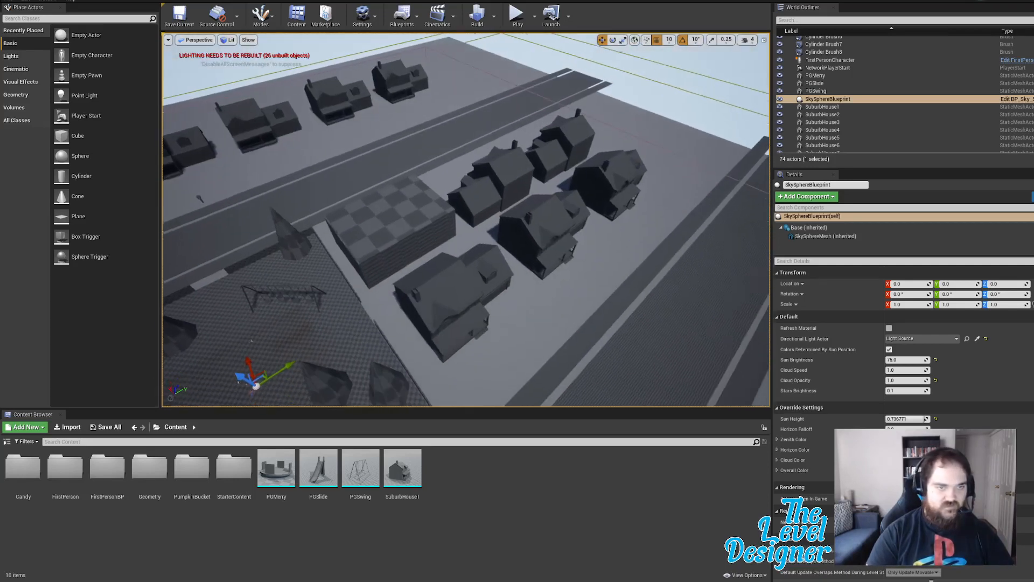
key("w")
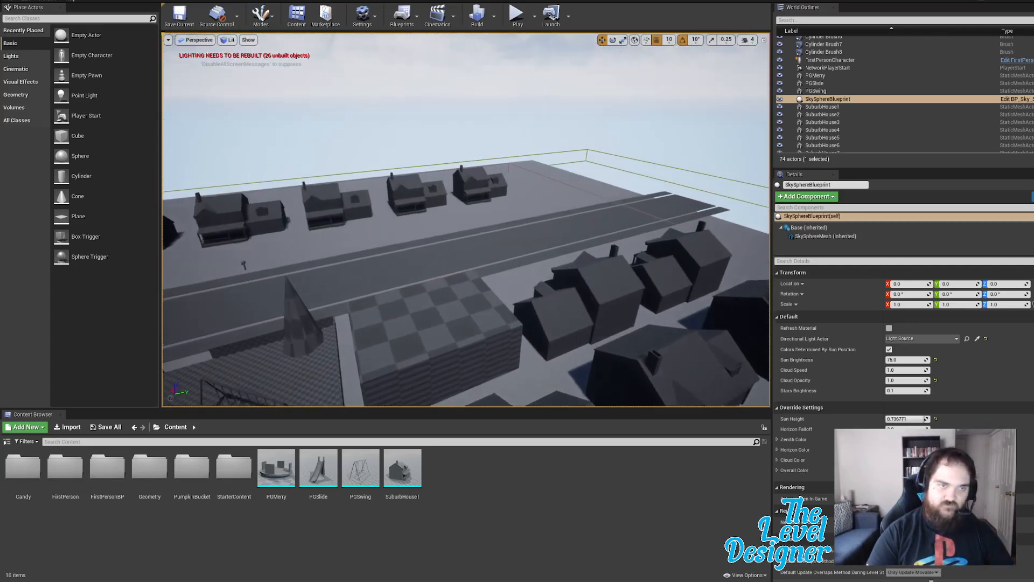
key("w")
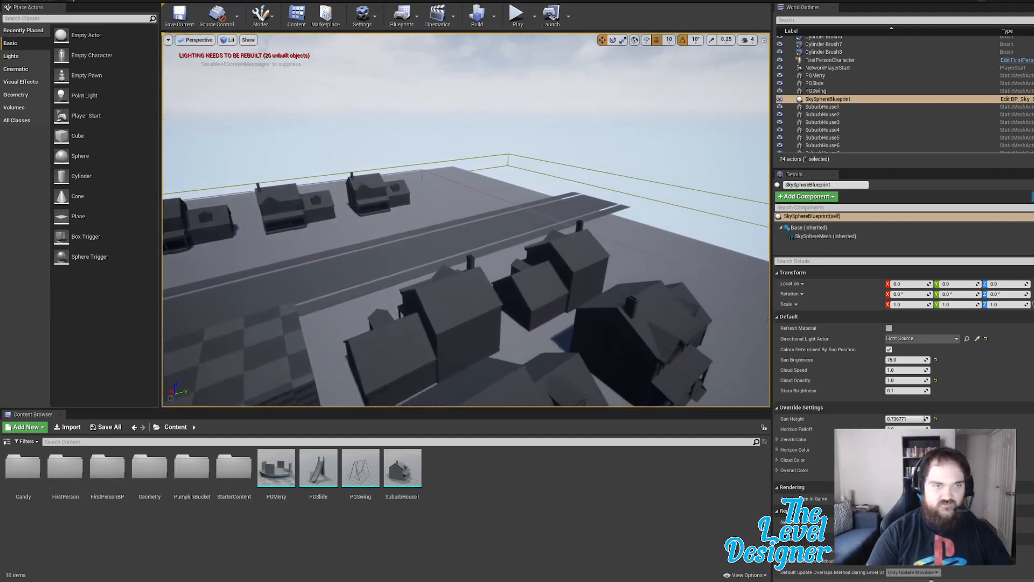
key("d")
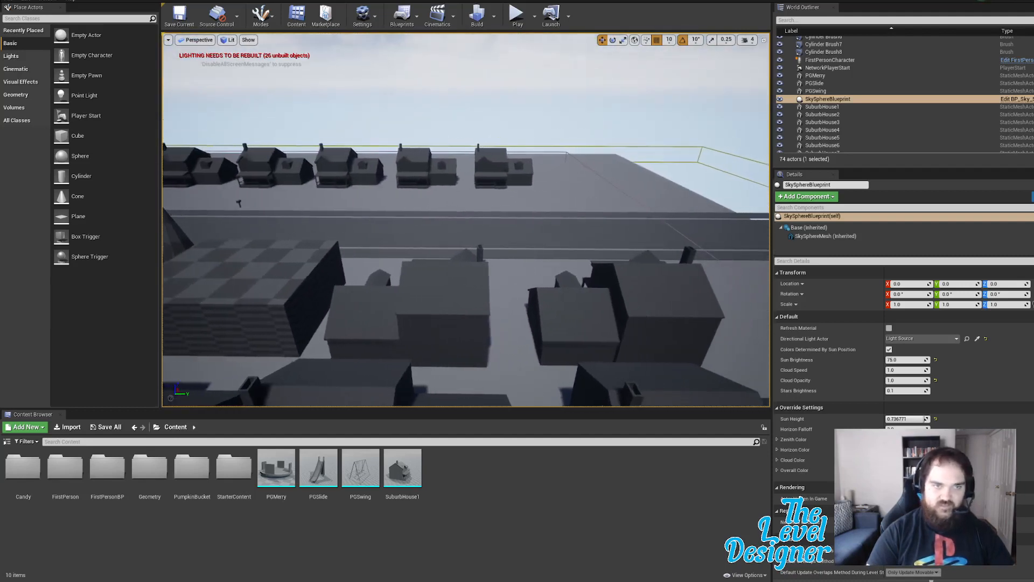
key("d")
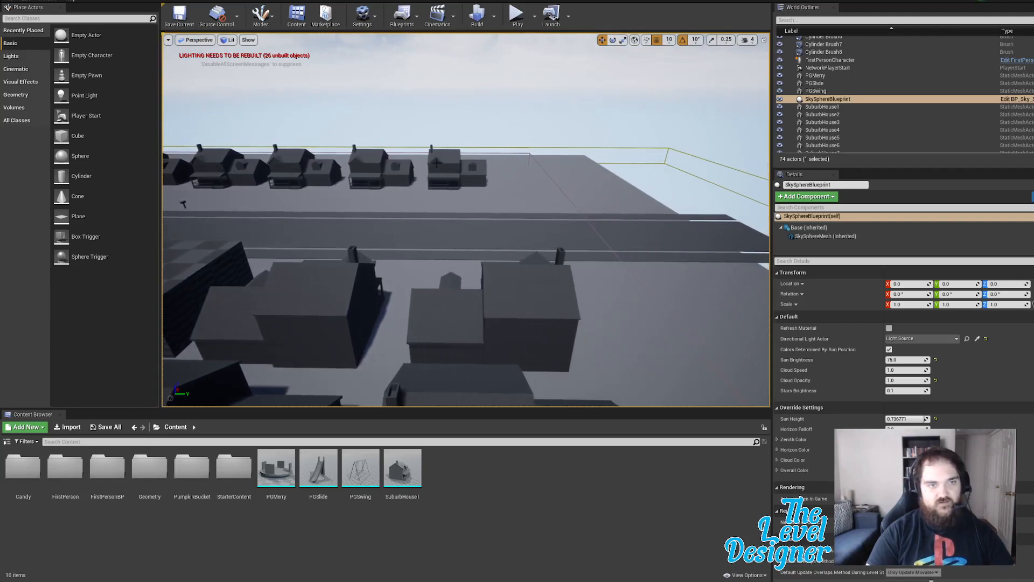
left_click(470, 170)
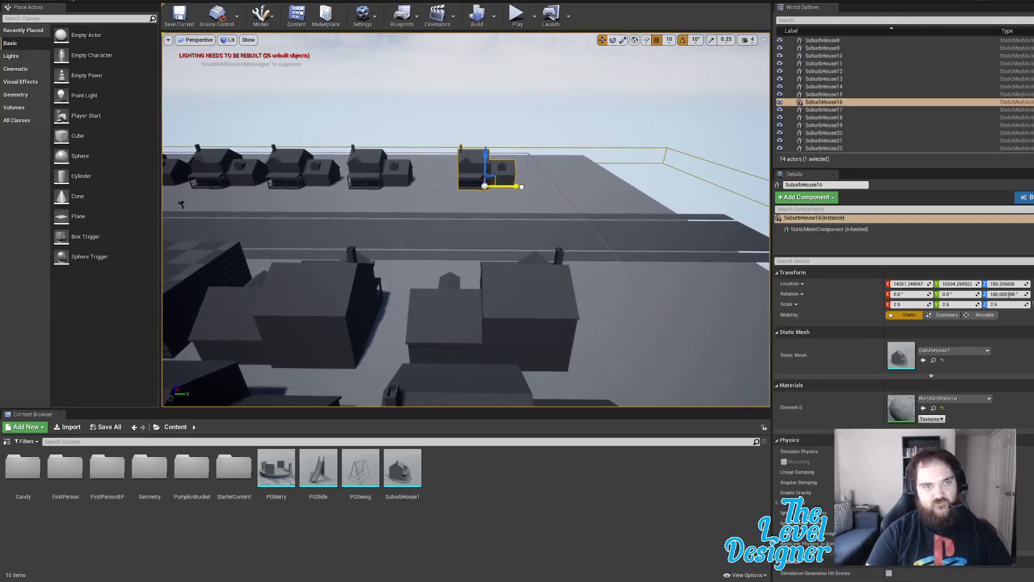
Step: Move SuburbHouse6 to about Y 10924 and SuburbHouse2 to about Y 6134 to widen the spacing in the far row
key("a")
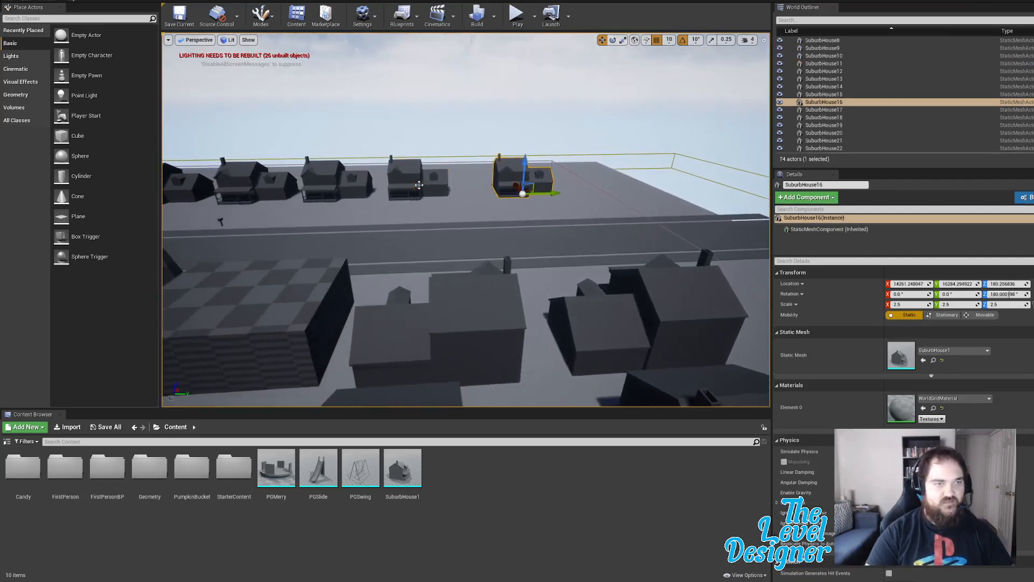
left_click(447, 190)
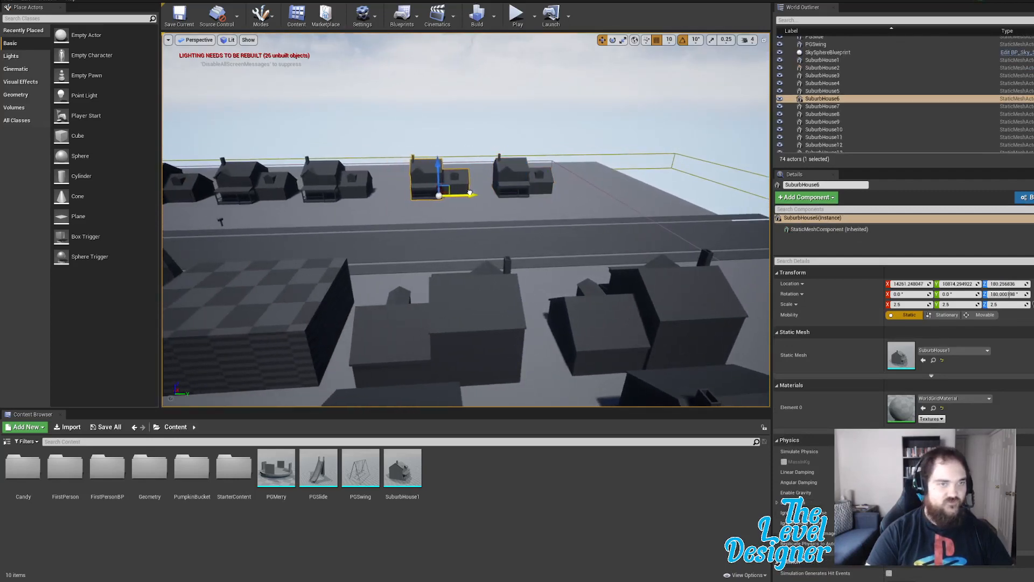
key("a")
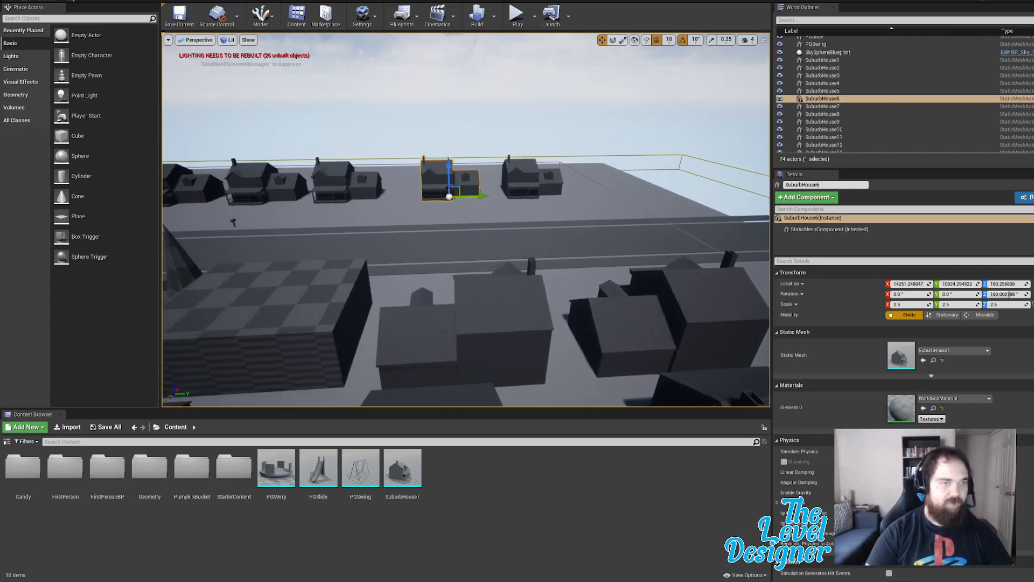
key("a")
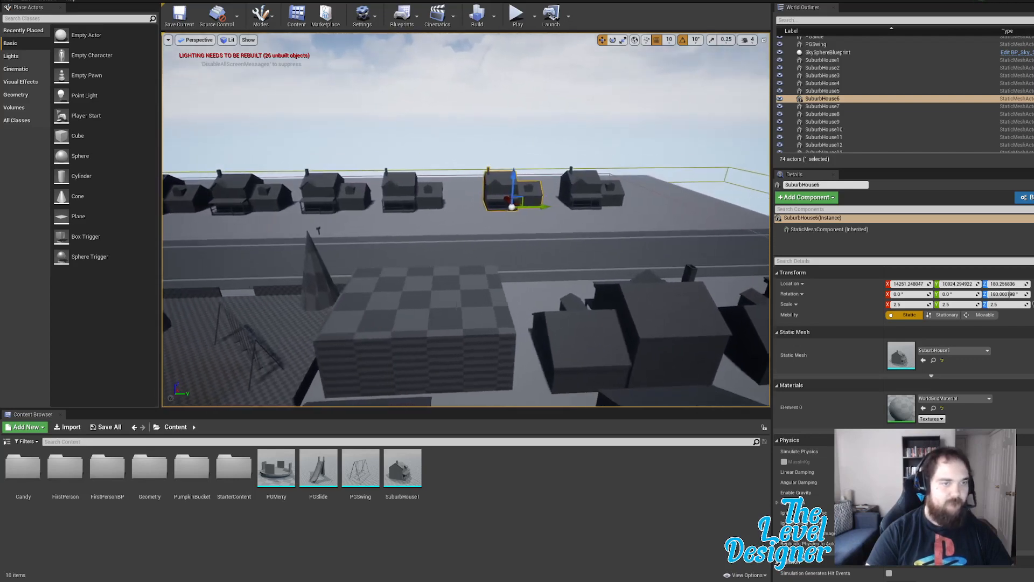
left_click(423, 192)
left_click_drag(458, 206, 480, 203)
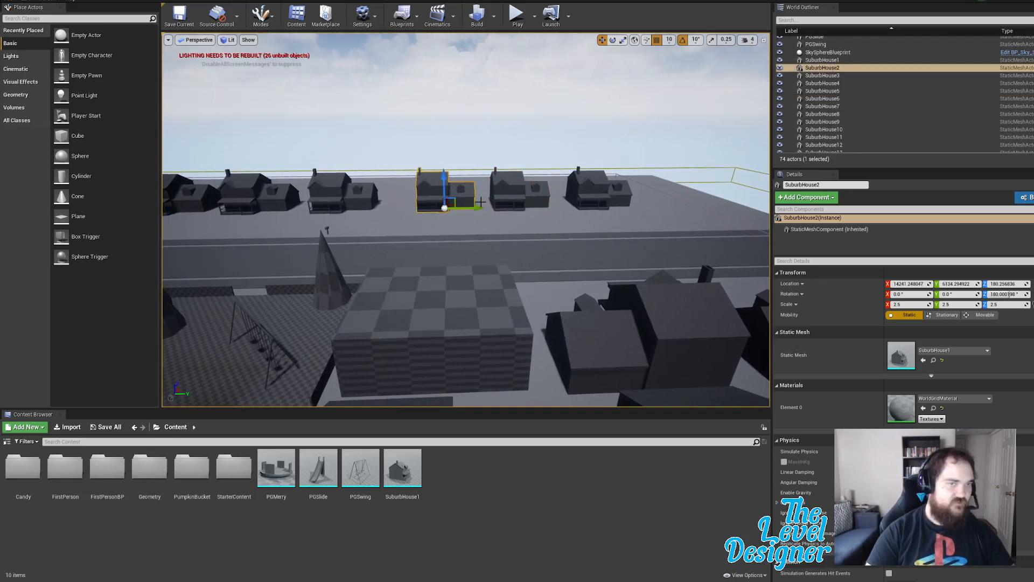
Step: Nudge SuburbHouse6 slightly further along the row and move SuburbHouse16 to about Y 16344 to even out the gaps
left_click(547, 201)
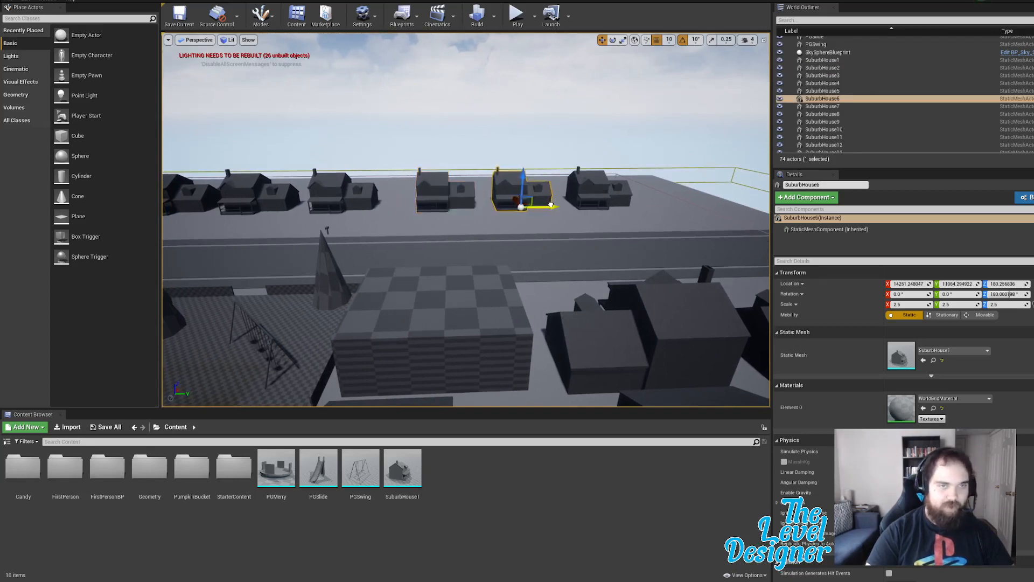
left_click_drag(551, 205, 553, 204)
left_click(596, 195)
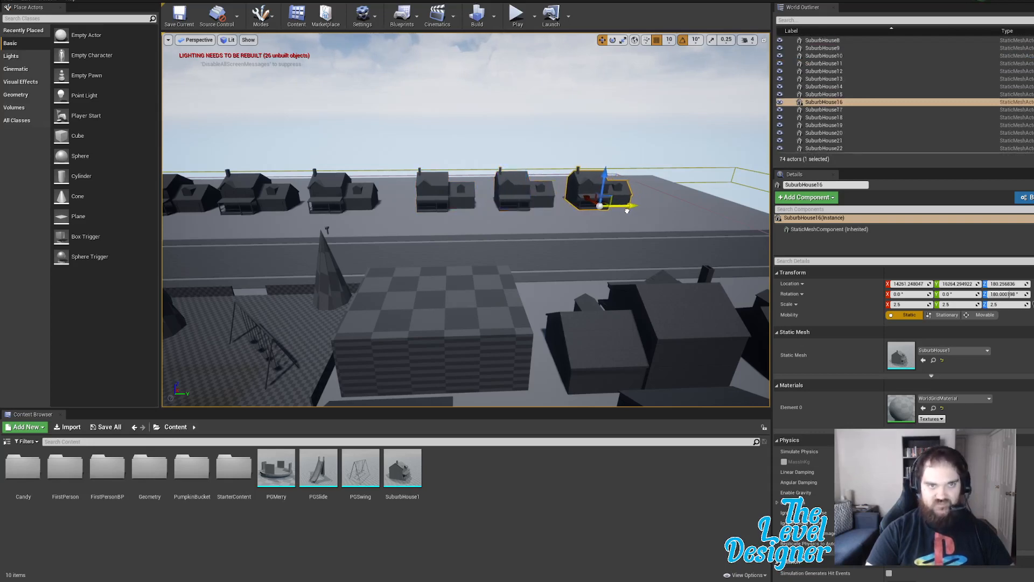
left_click_drag(628, 210, 695, 220)
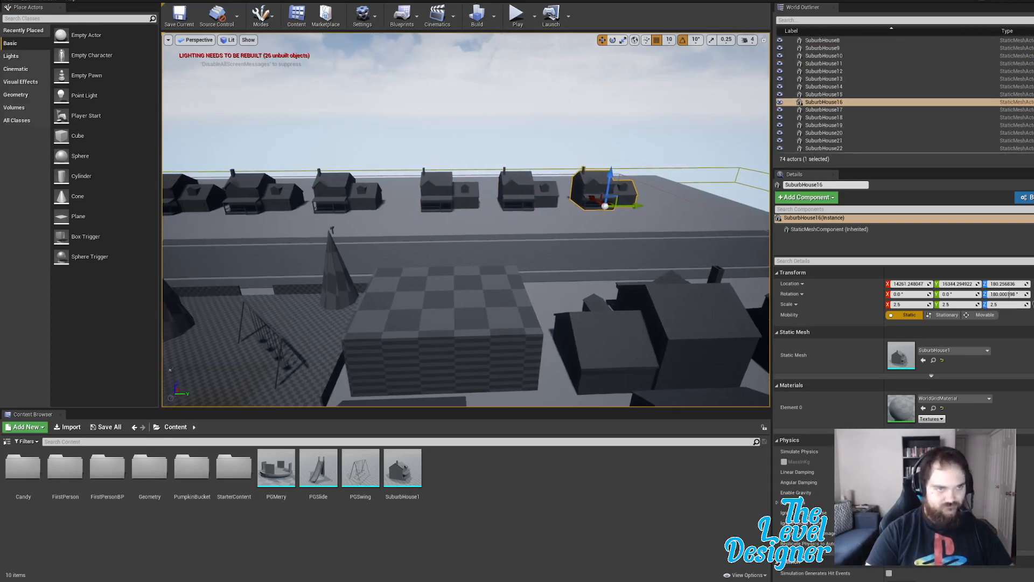
Step: Select Box Brush2, Box Brush3 and Box Brush4 and move the small post they form along the street in positive Y
key("a")
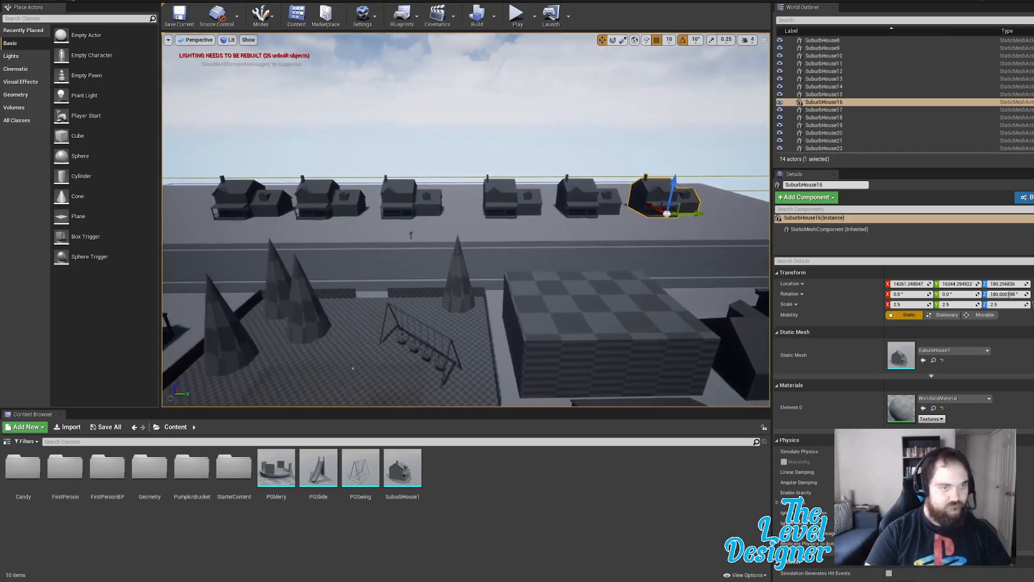
left_click(449, 207)
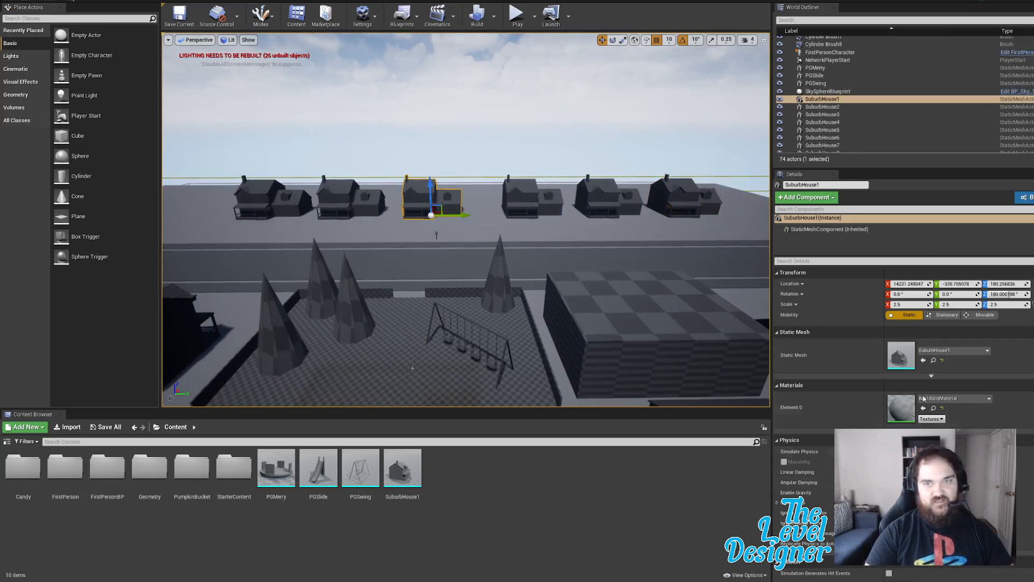
scroll(877, 110, "up", 10)
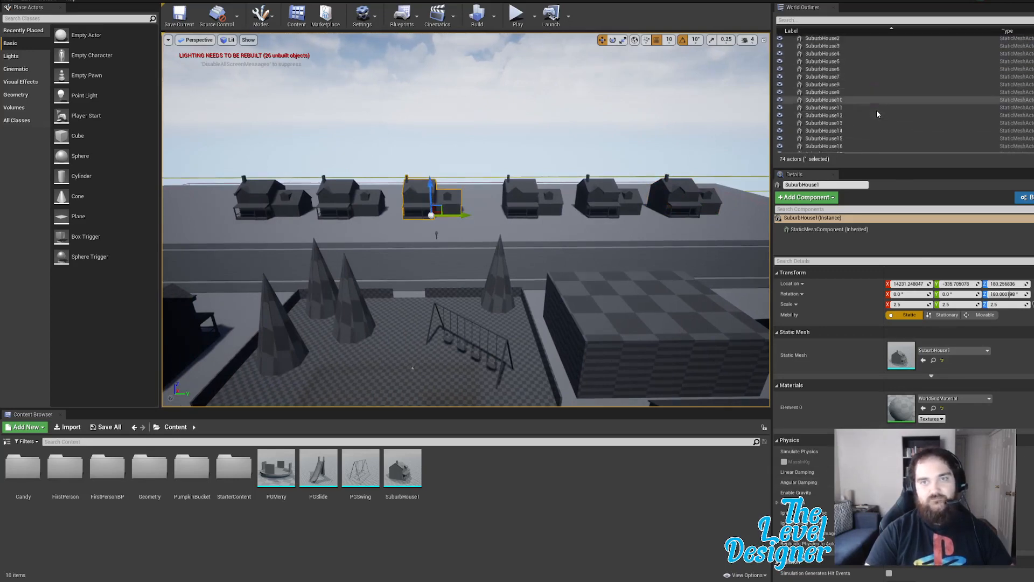
scroll(877, 111, "down", 2)
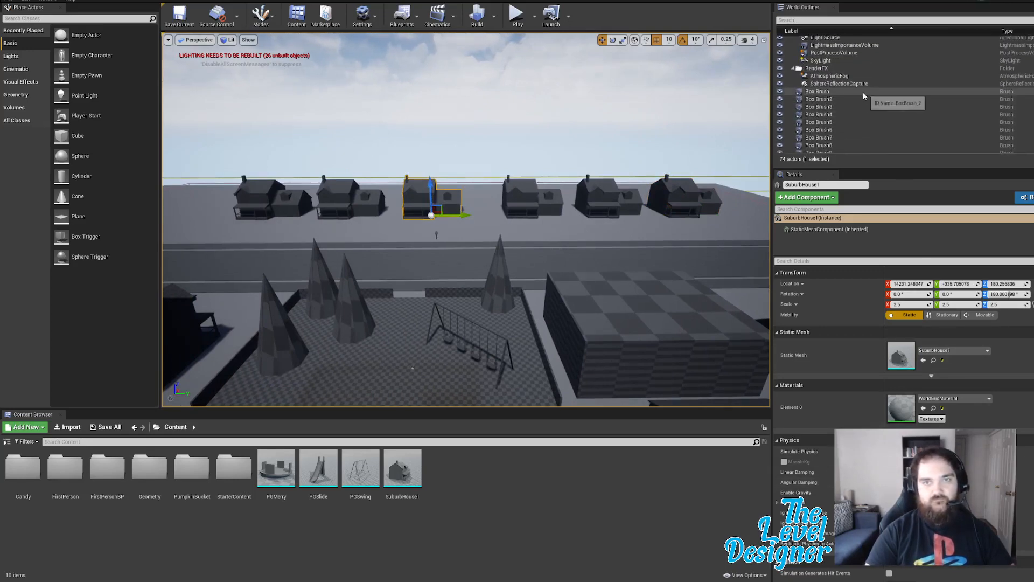
left_click(861, 92, "ctrl")
left_click(864, 99)
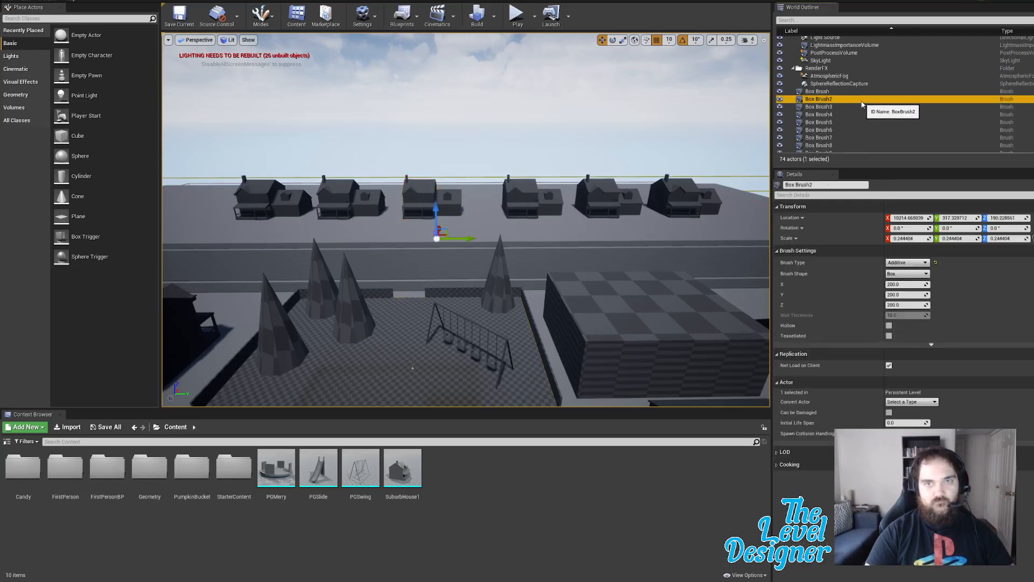
left_click(864, 115, "shift")
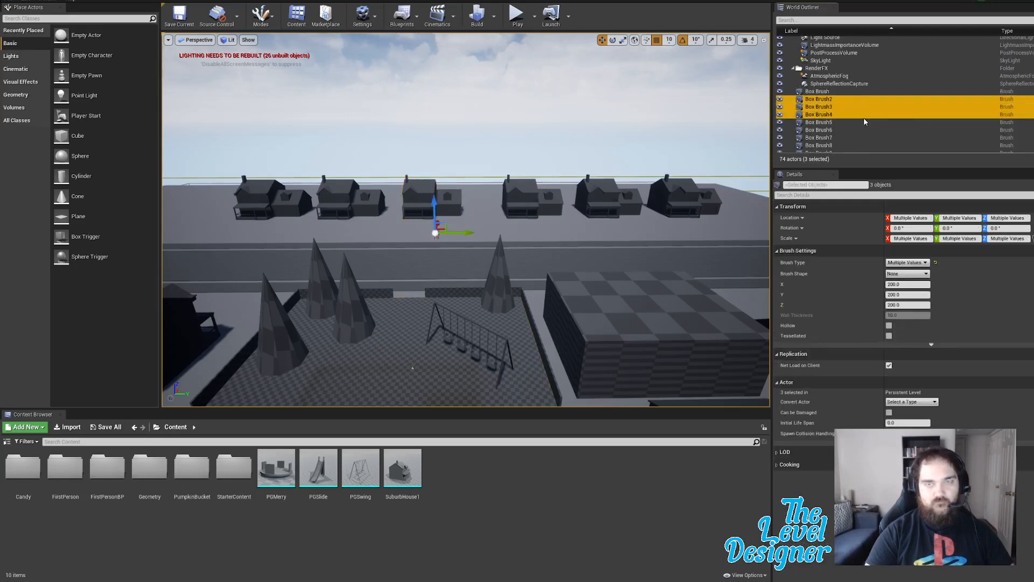
scroll(864, 118, "down", 8)
scroll(866, 121, "down", 1)
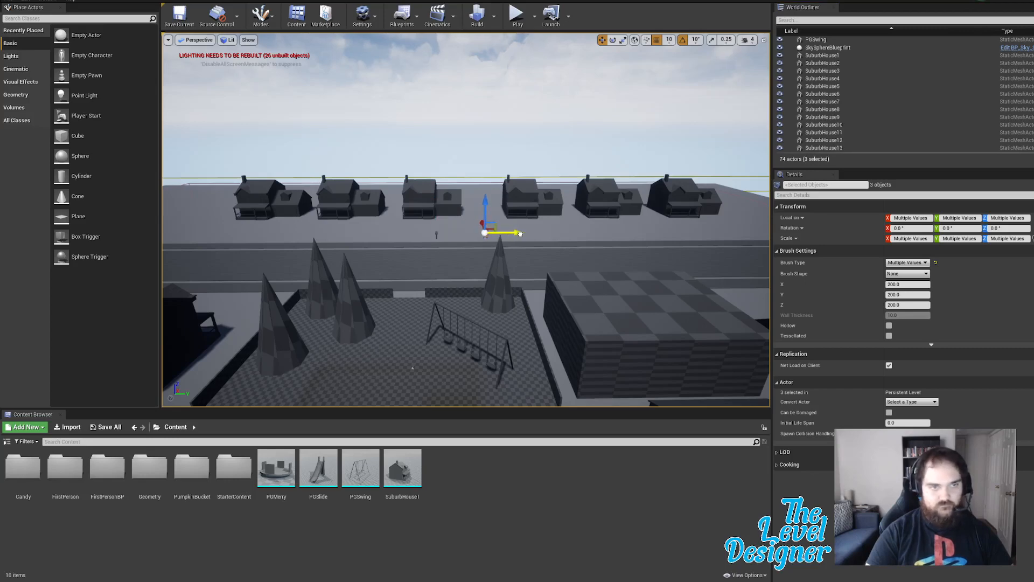
Step: Move SuburbHouse1 to about Y 1514 and SuburbHouse13 to about Y -3296 to even out the far row
left_click(430, 194)
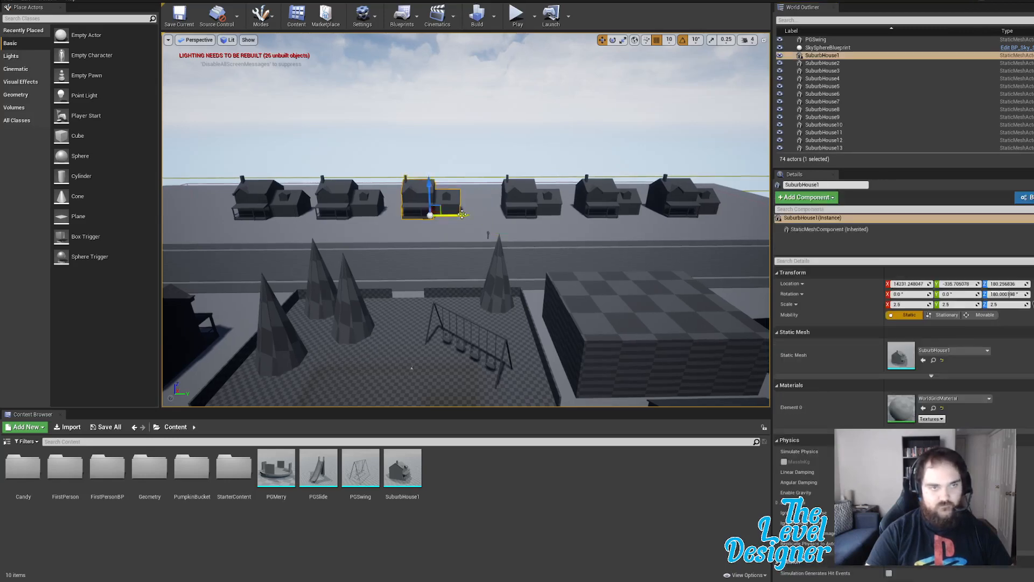
left_click_drag(462, 215, 497, 215)
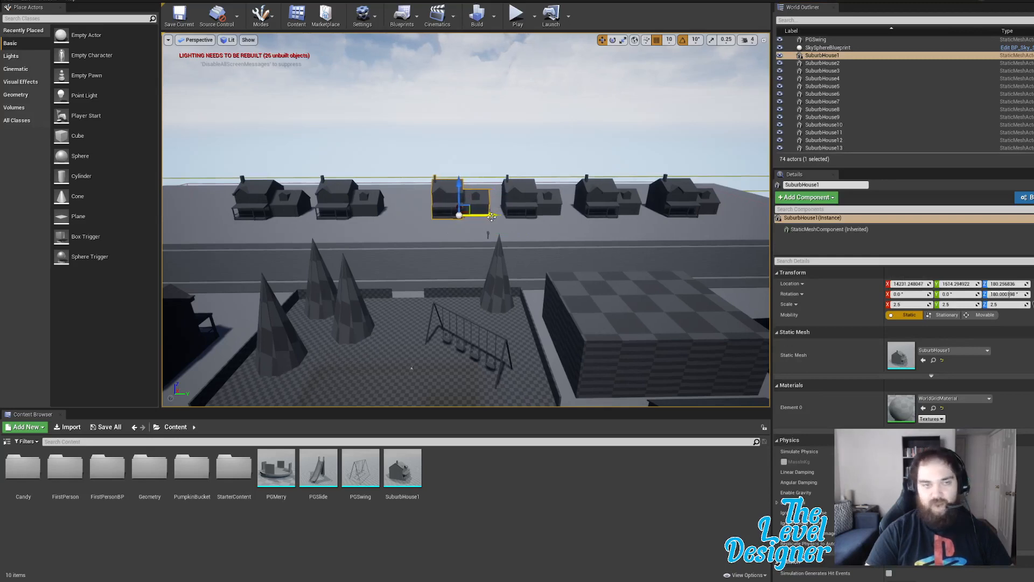
key("a")
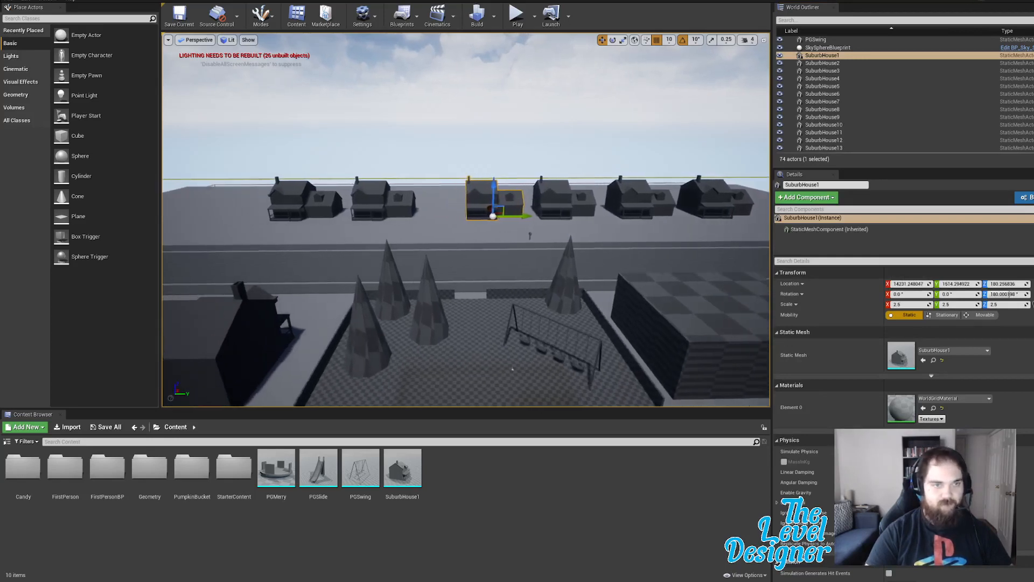
left_click(395, 197)
left_click_drag(415, 215, 443, 218)
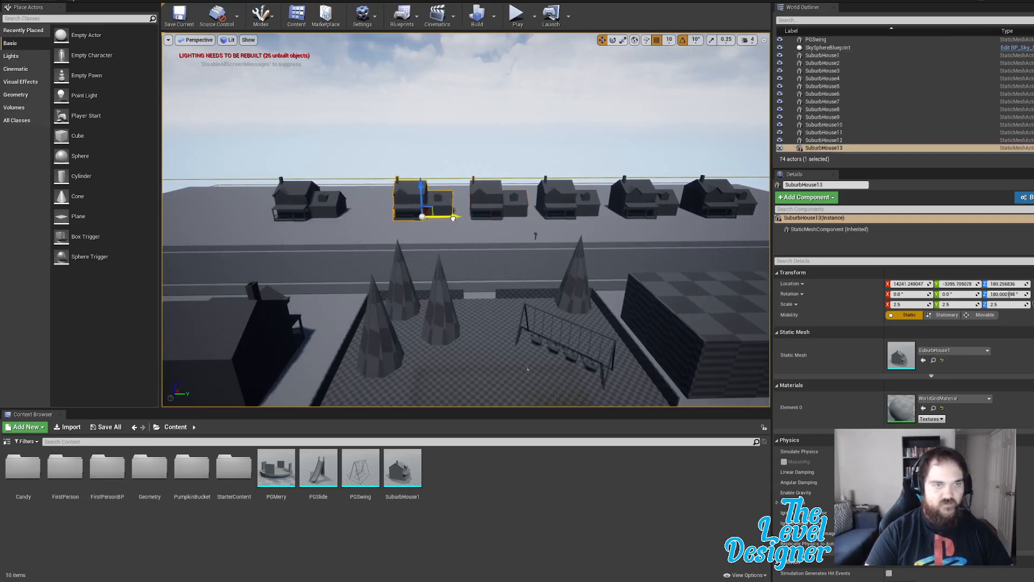
Step: Move the end house of the far row, SuburbHouse15, in positive Y to close the gap to SuburbHouse13
key("a")
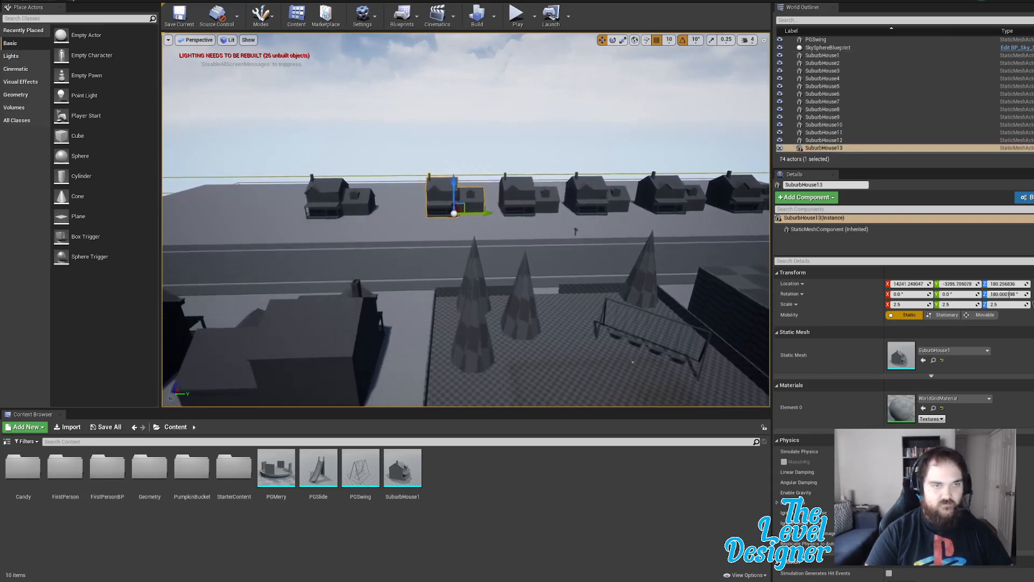
key("a")
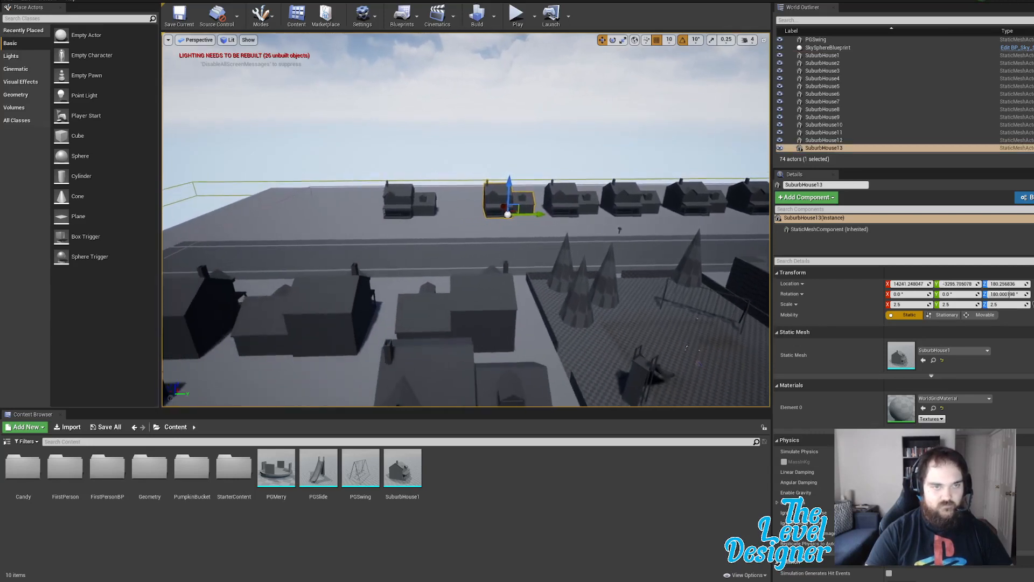
key("a")
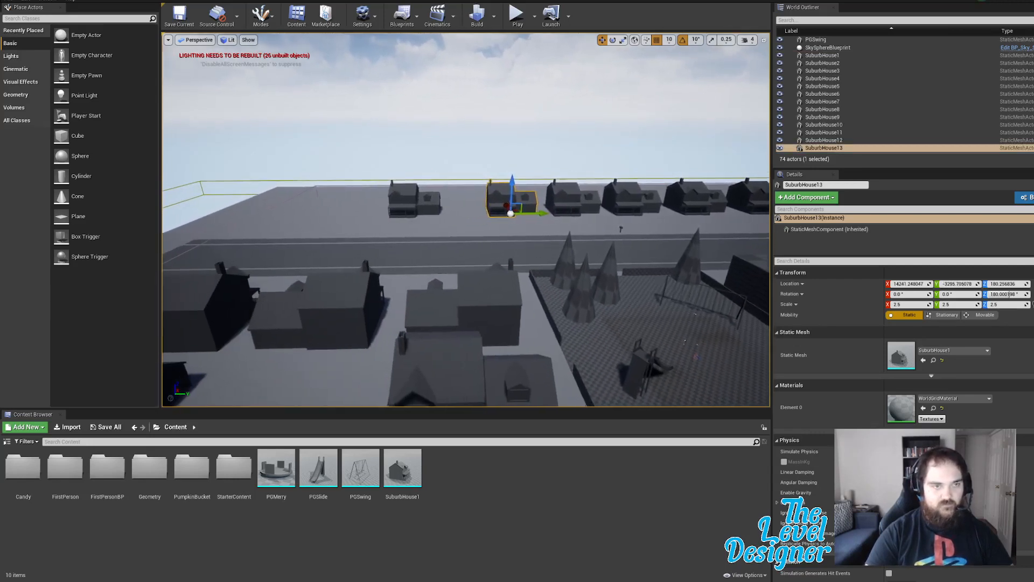
left_click(446, 209)
left_click_drag(455, 211, 481, 218)
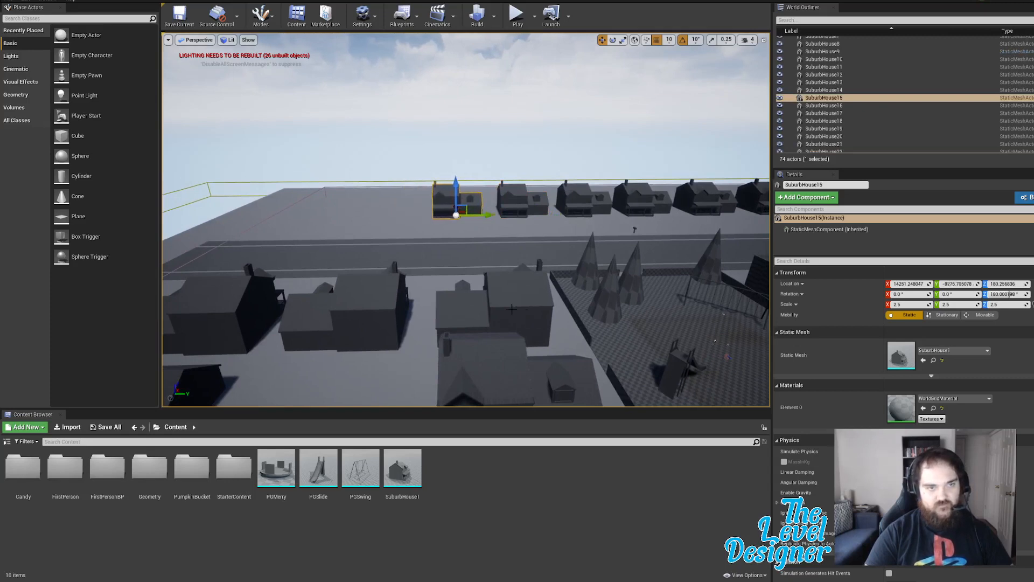
Step: Select SuburbHouse3, SuburbHouse5 and SuburbHouse7 beside the playground and move them together in negative Y, away from it
key("s")
key("a")
left_click(514, 277)
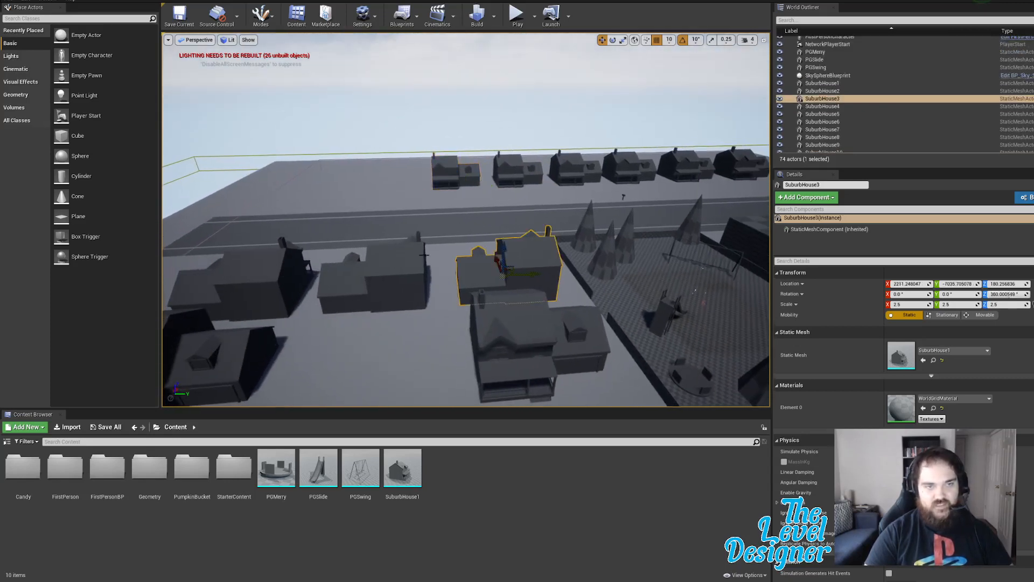
left_click(376, 265, "ctrl")
left_click(253, 282, "ctrl")
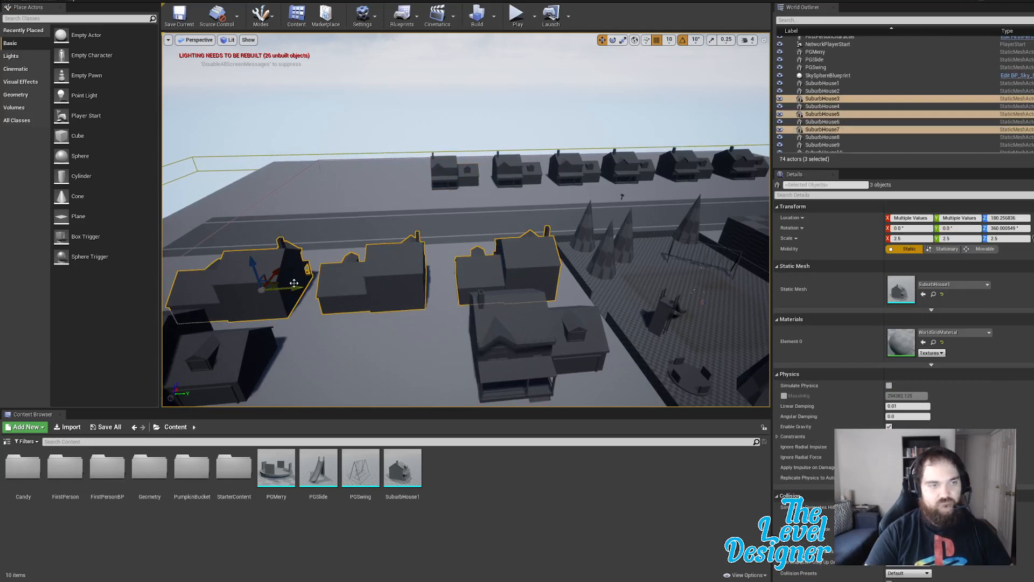
left_click_drag(292, 289, 264, 289)
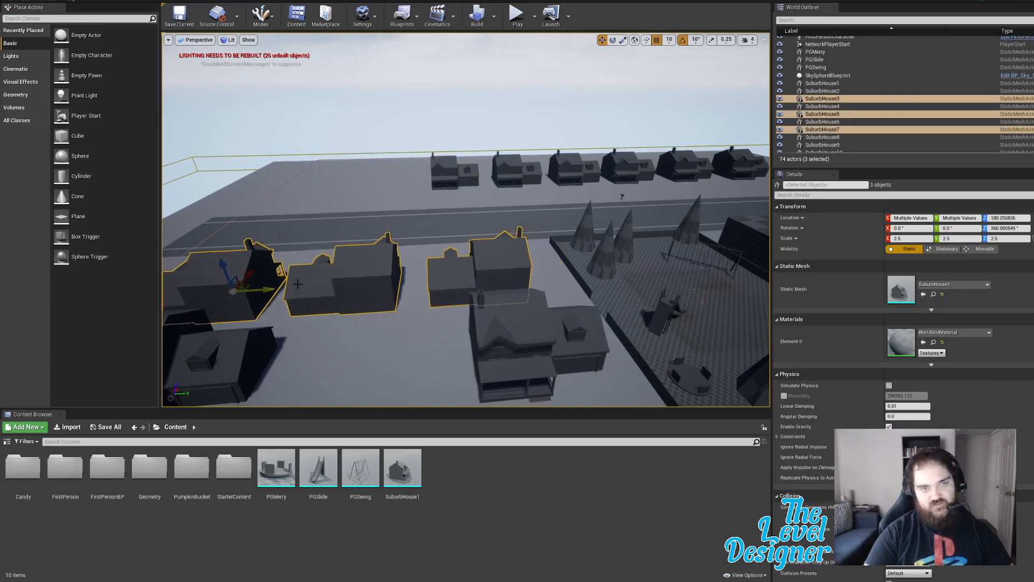
key("d")
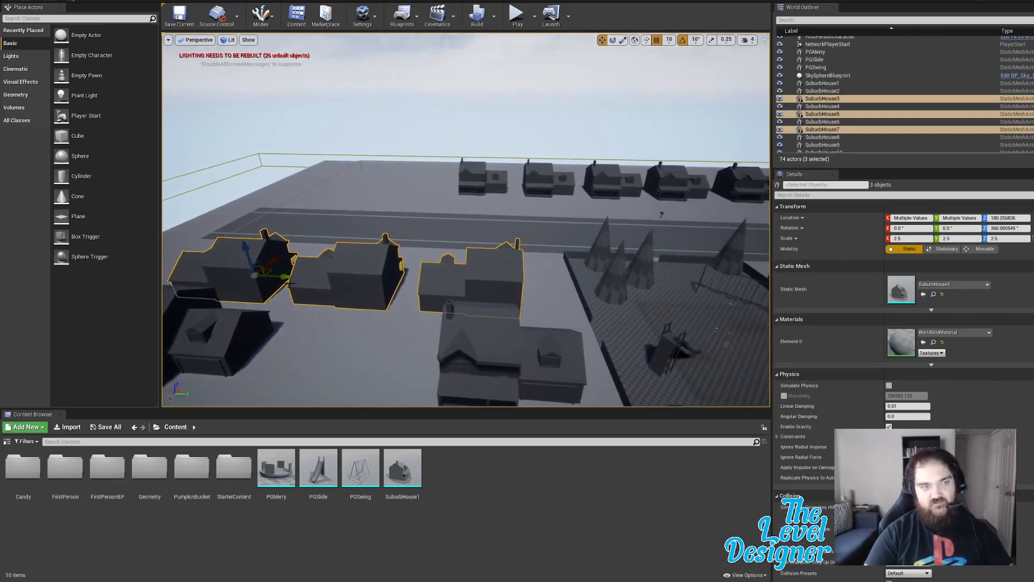
left_click_drag(281, 278, 280, 278)
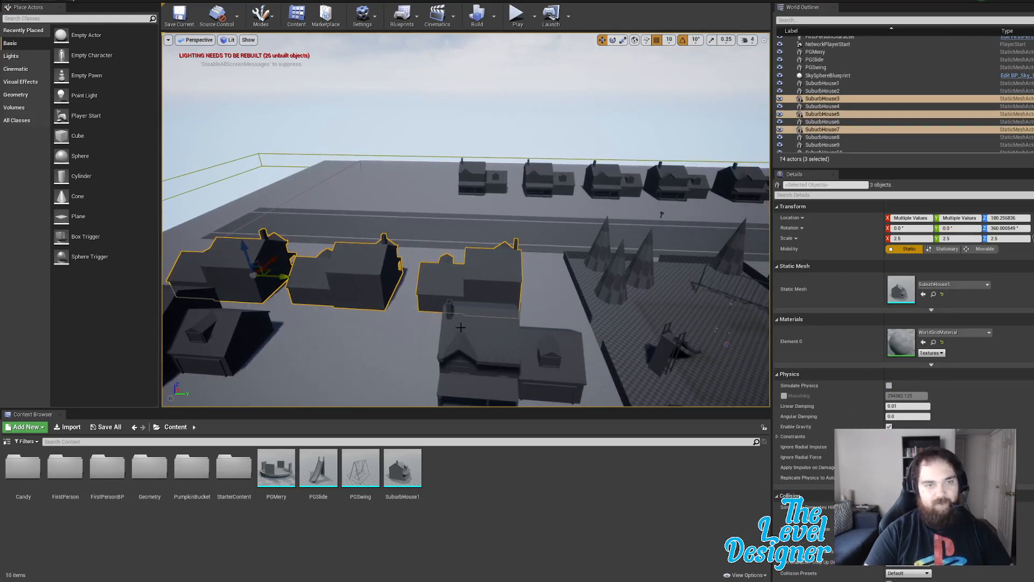
Step: Move SuburbHouse4 to about Y -8416 and SuburbHouse8 to about Y -17756, farther from the playground
left_click(484, 350)
left_click_drag(530, 394, 457, 388)
key("s")
key("a")
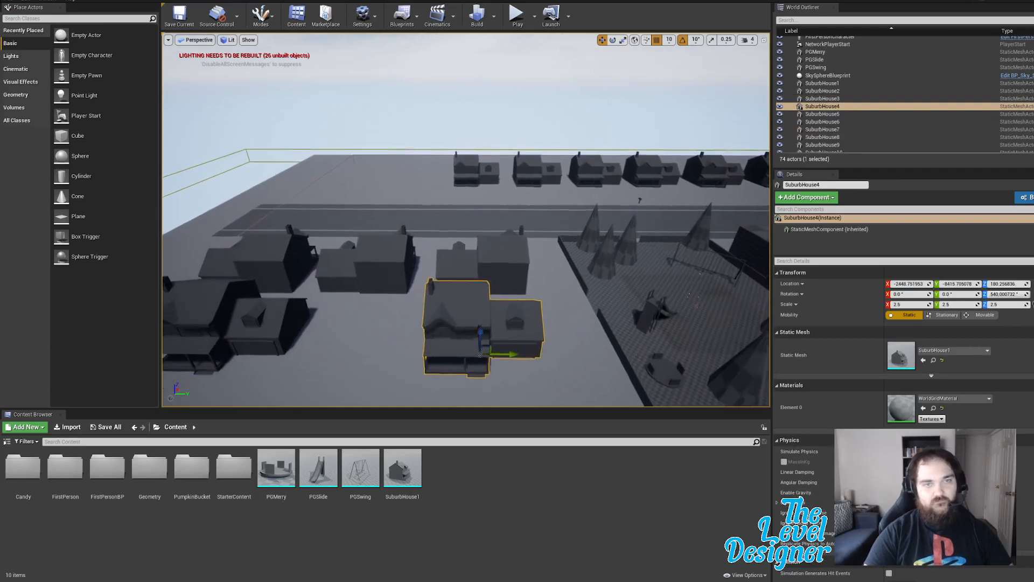
left_click(307, 322)
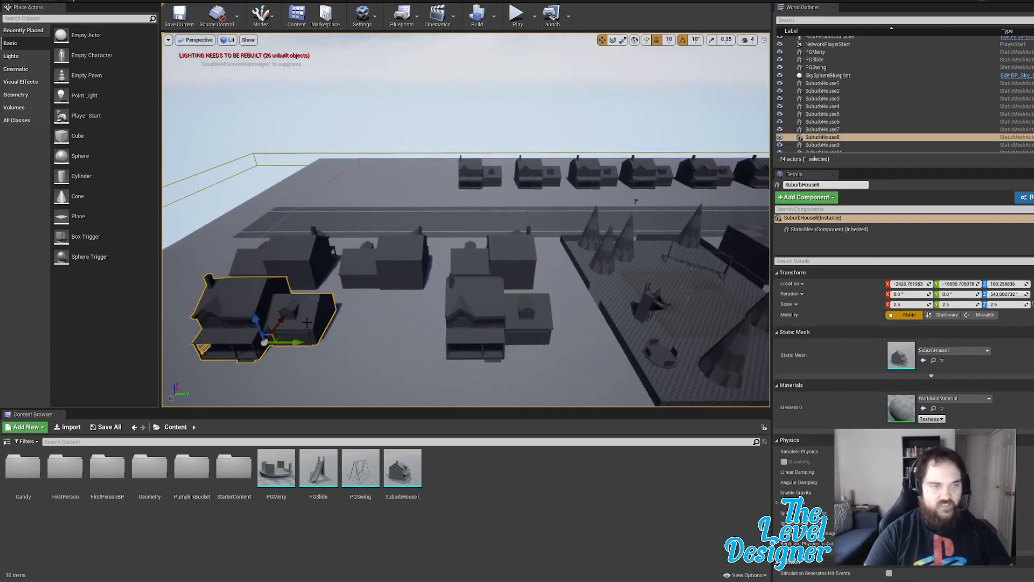
left_click_drag(296, 343, 263, 343)
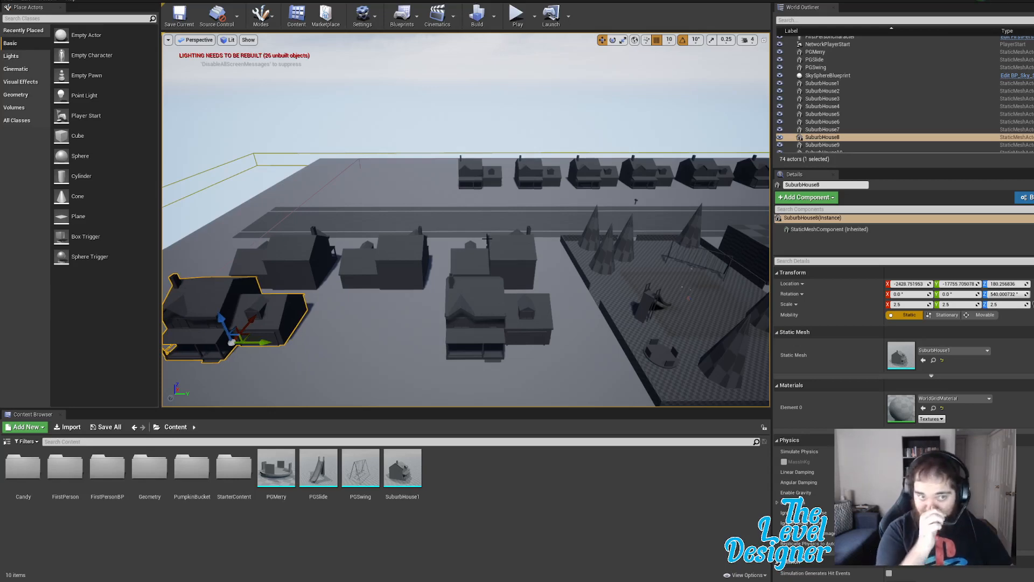
Step: Duplicate SuburbHouse1, SuburbHouse13 and SuburbHouse15 and move the copies in negative Y to extend the far row by three houses
left_click(592, 177)
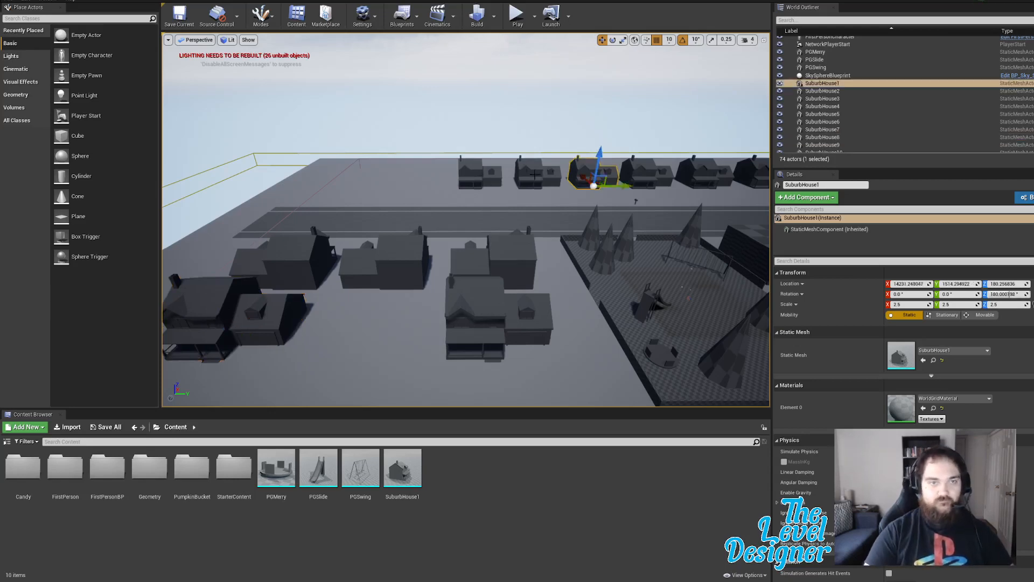
left_click(534, 175, "ctrl")
left_click(469, 176, "ctrl")
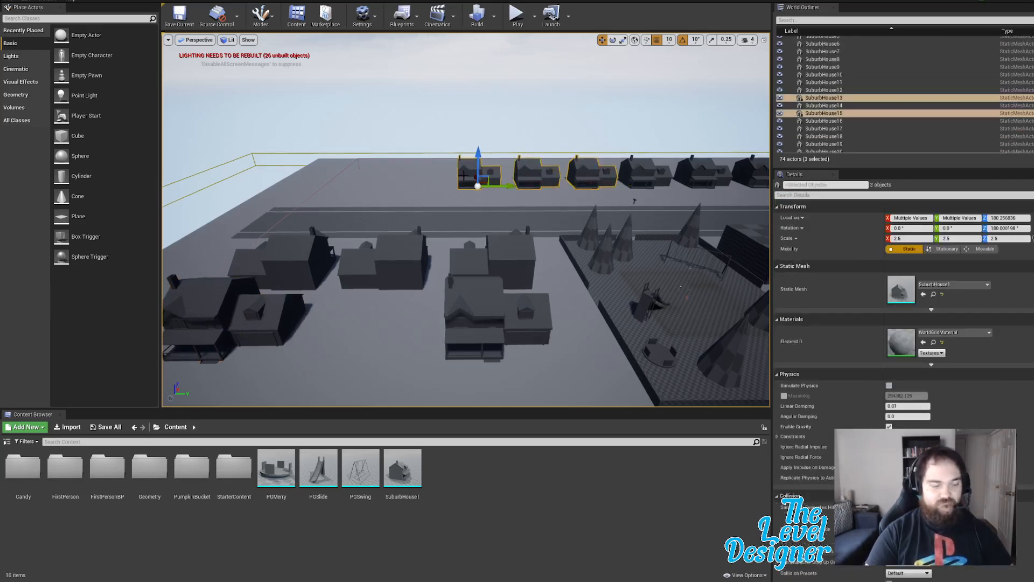
key("ctrl+w")
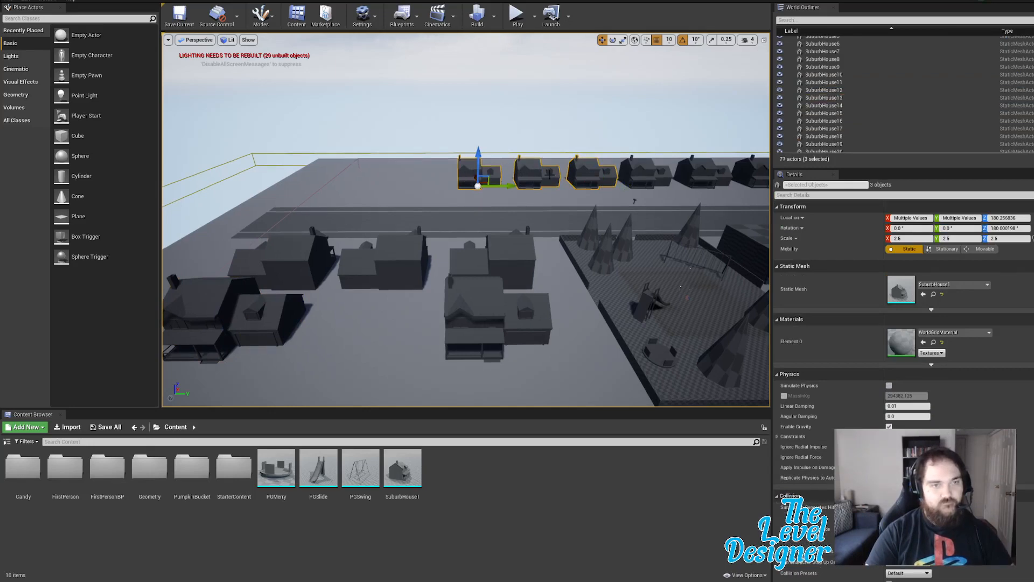
left_click_drag(508, 188, 331, 172)
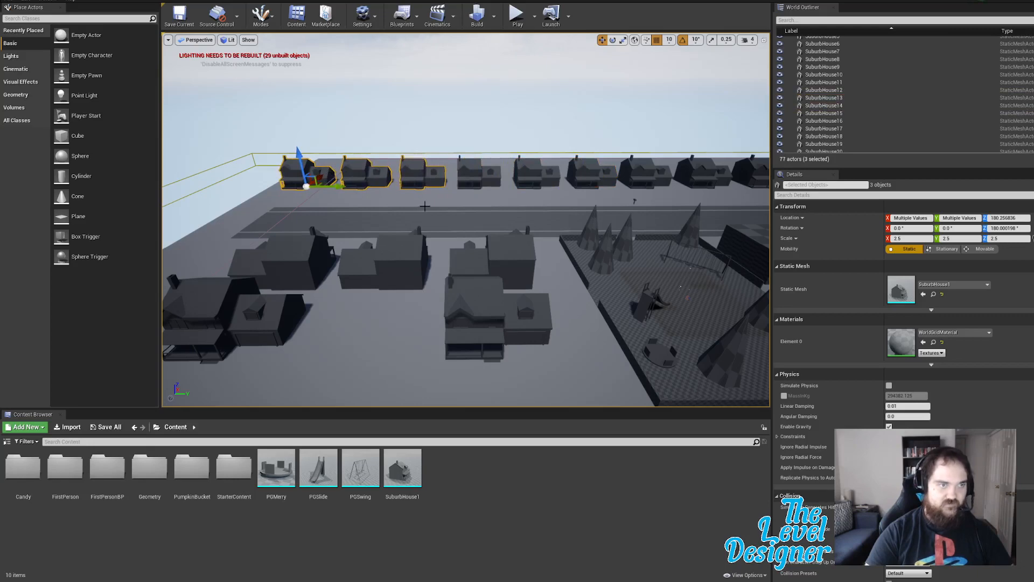
Step: In Brush Editing mode, pull the house-facing side face of the playground floor, Box Brush, outward in negative Y to widen the floor
mouse_move(425, 206)
left_mouse_down()
mouse_move(512, 207)
mouse_move(463, 220)
left_mouse_up()
left_click(491, 264)
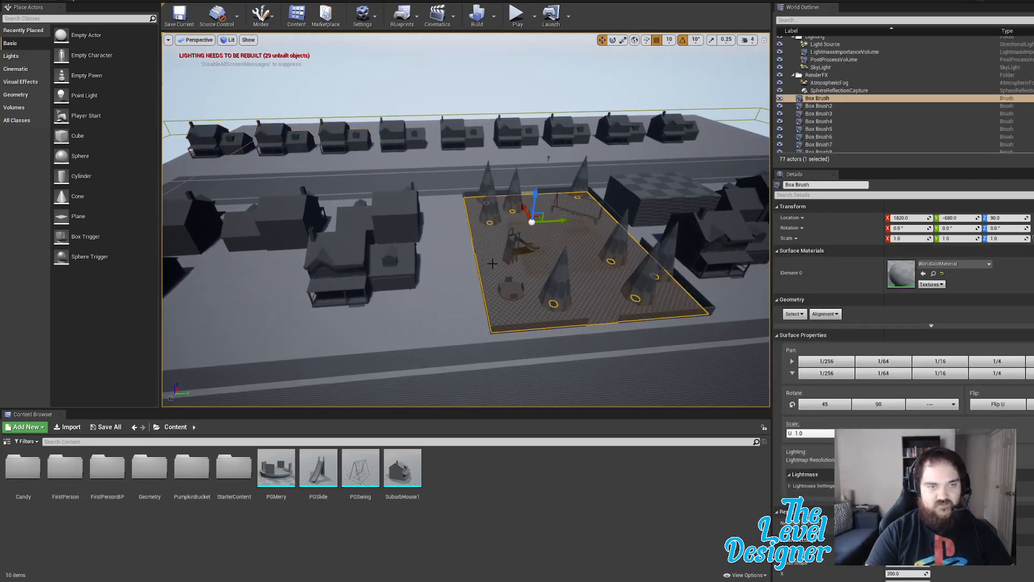
left_click_drag(492, 263, 467, 308)
left_click(260, 15)
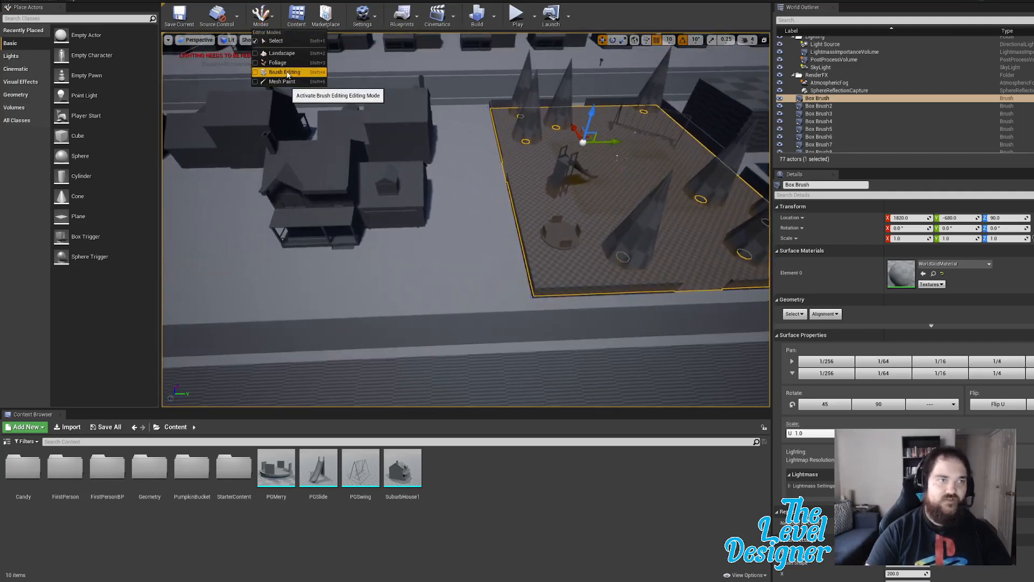
left_click(287, 74)
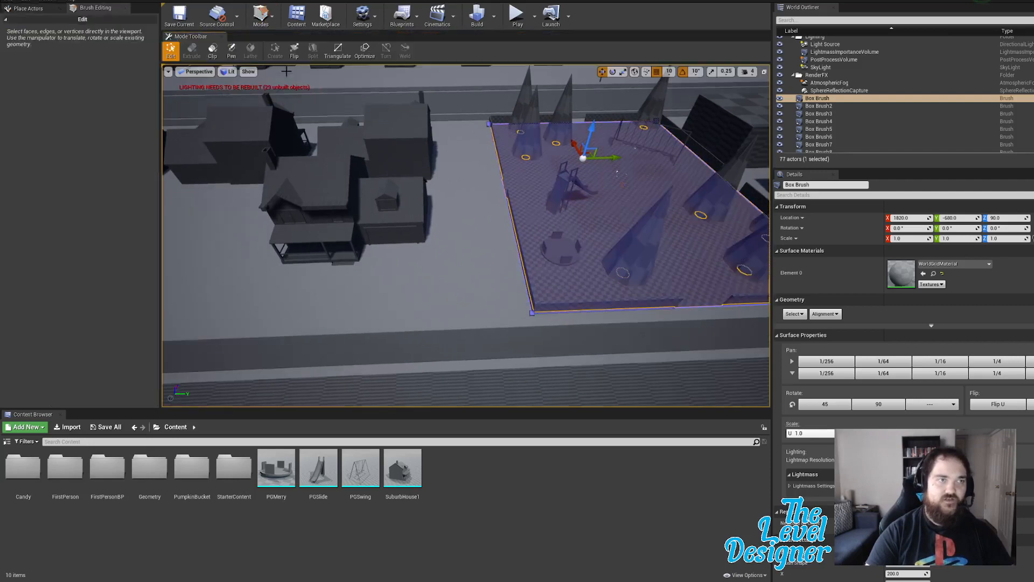
left_click(28, 8)
left_click(16, 96)
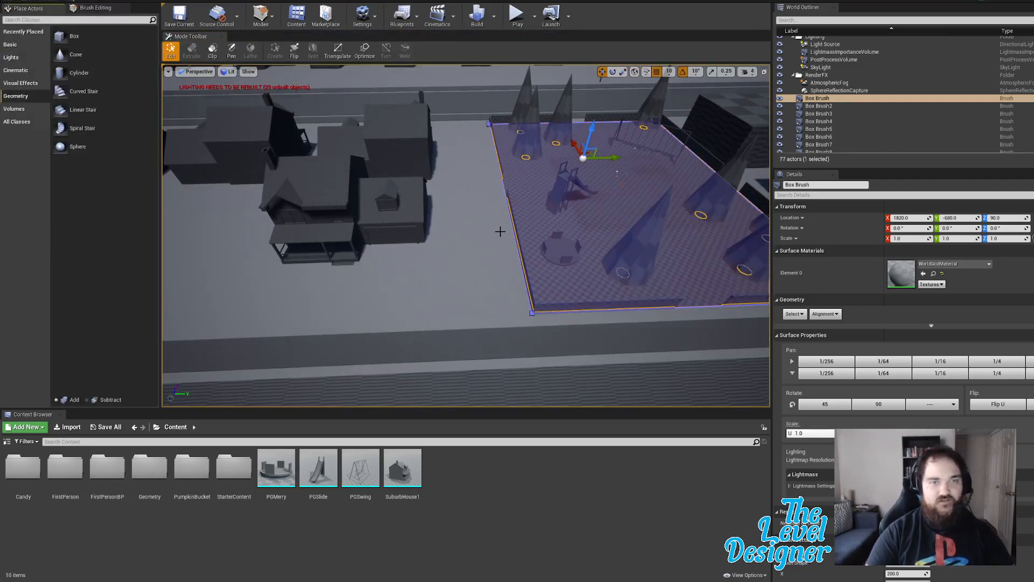
mouse_move(500, 232)
left_mouse_down()
mouse_move(539, 275)
mouse_move(528, 269)
mouse_move(517, 181)
mouse_move(509, 242)
mouse_move(501, 231)
left_mouse_up()
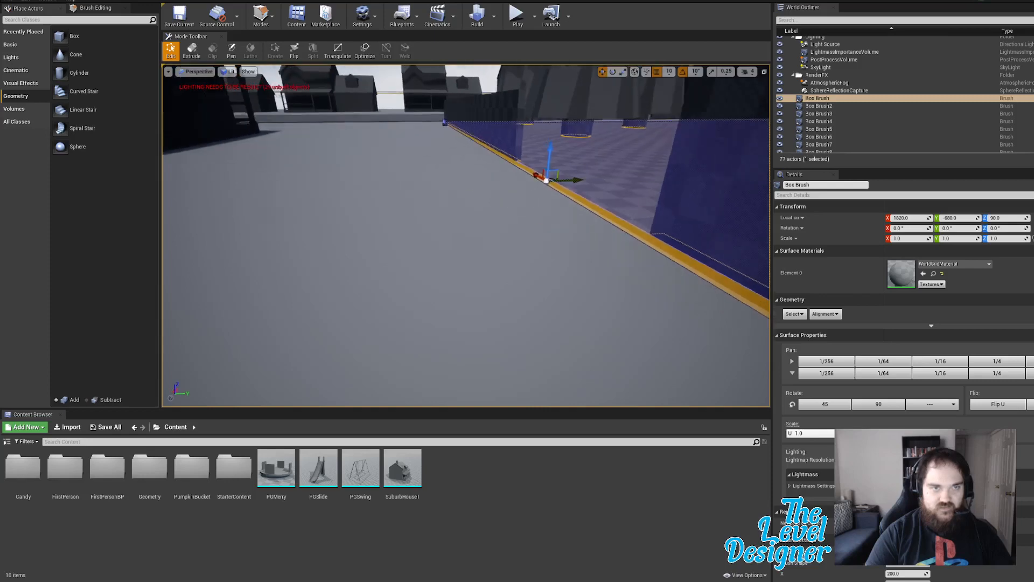
left_click_drag(578, 194, 578, 220)
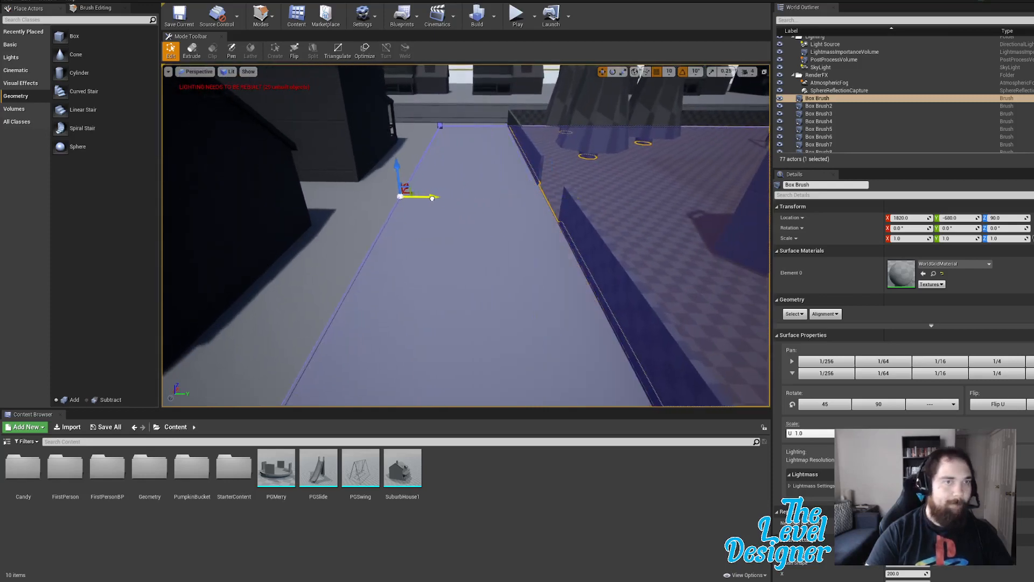
left_click_drag(435, 198, 435, 198)
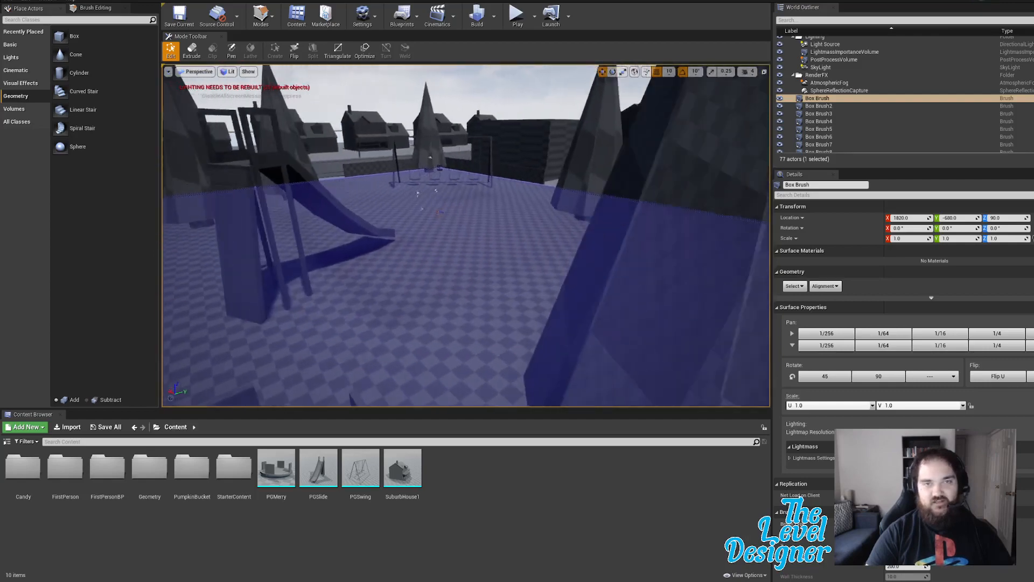
Step: Inspect the widened playground floor, its walls and the surrounding streets from several angles
key("w")
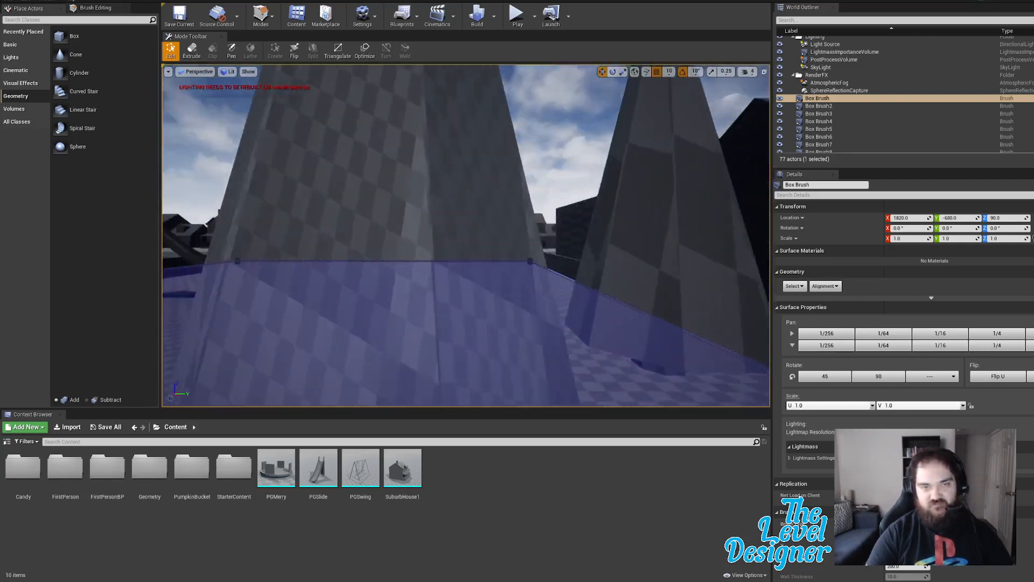
key("s")
key("d")
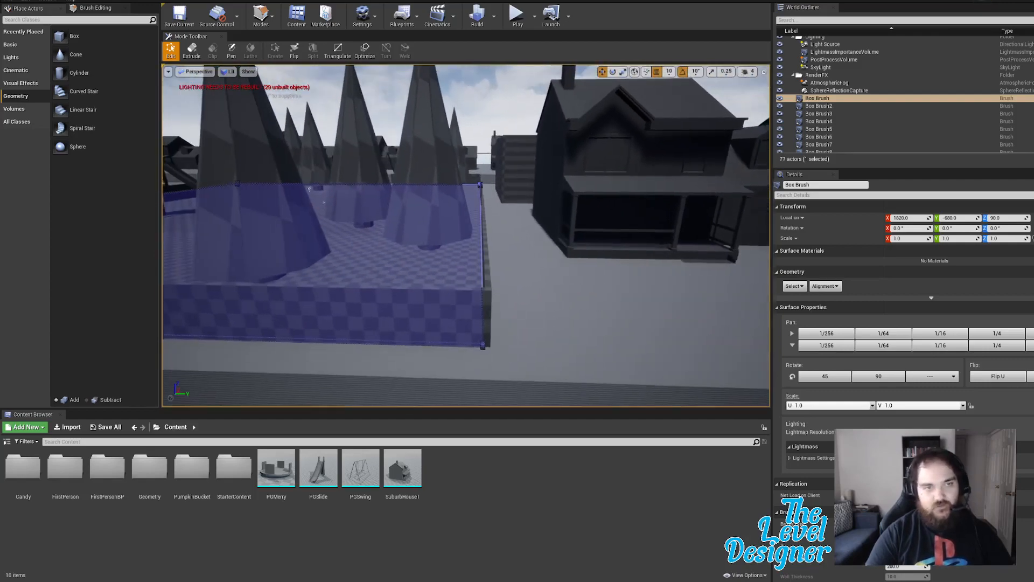
key("e")
key("a")
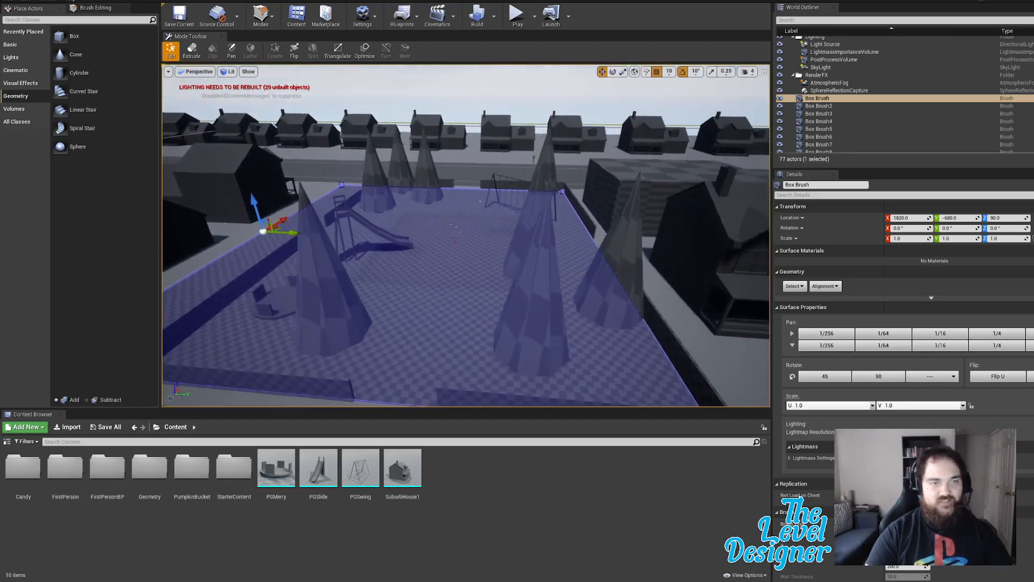
key("s")
key("a")
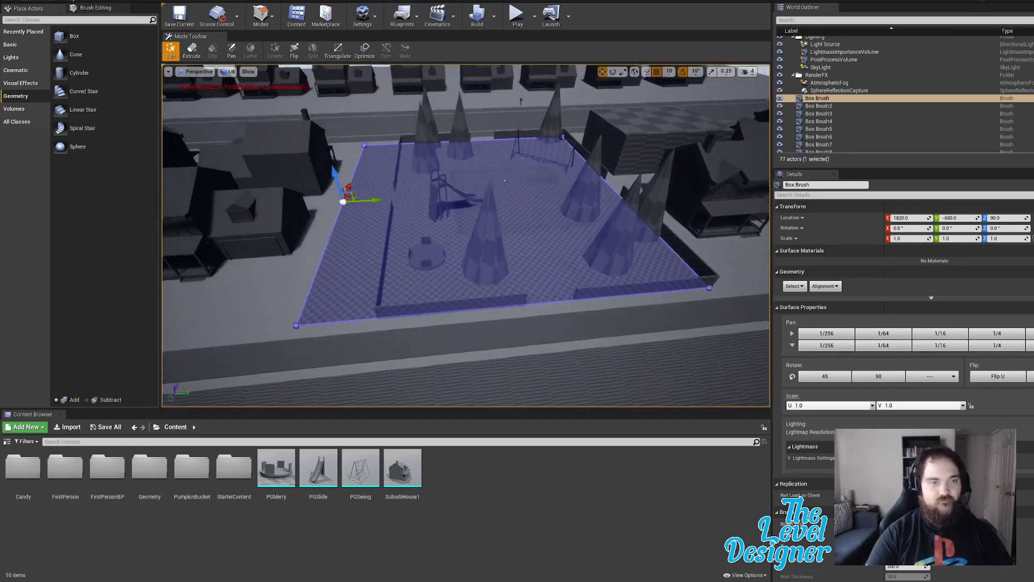
key("a")
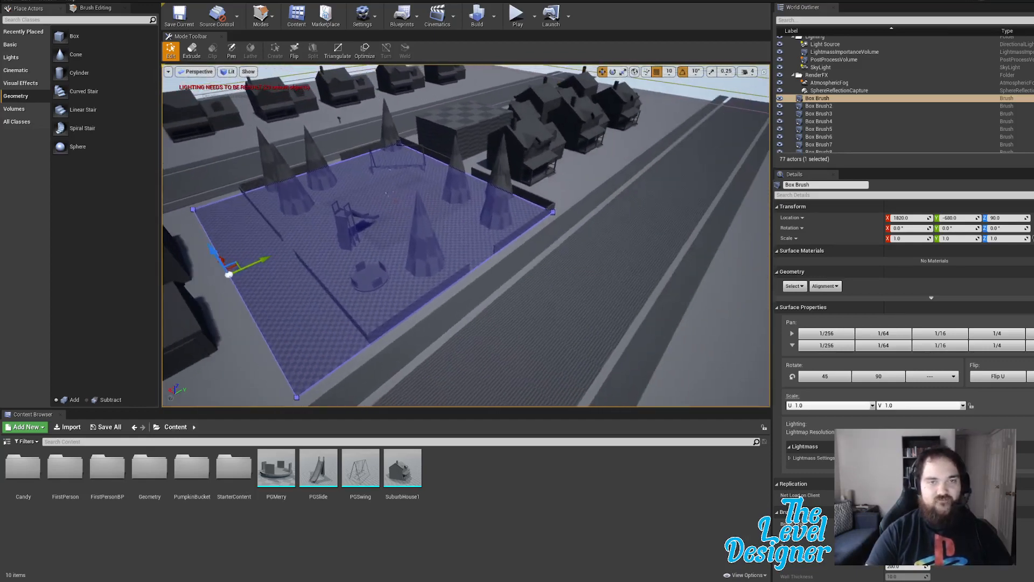
key("a")
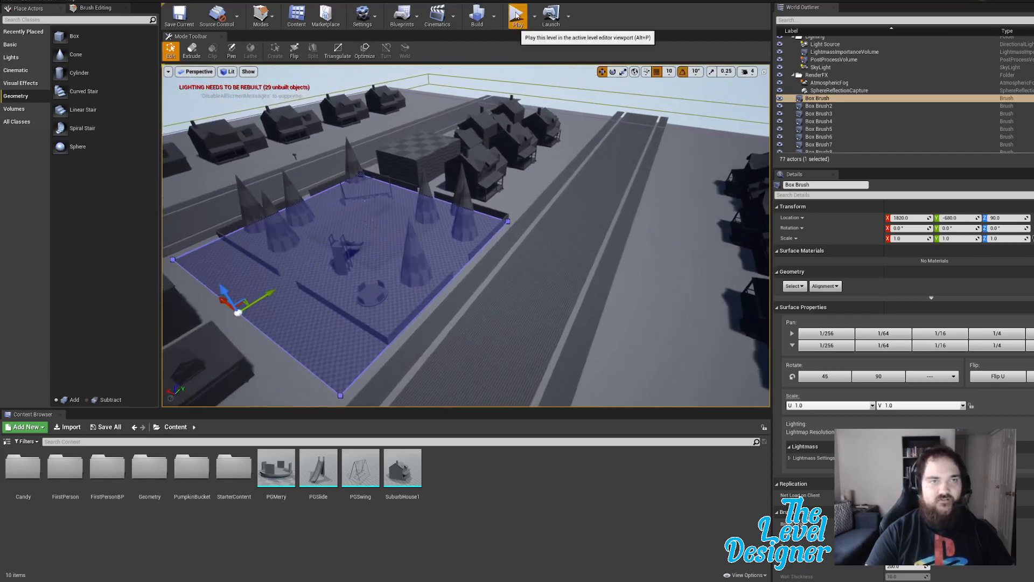
key("a")
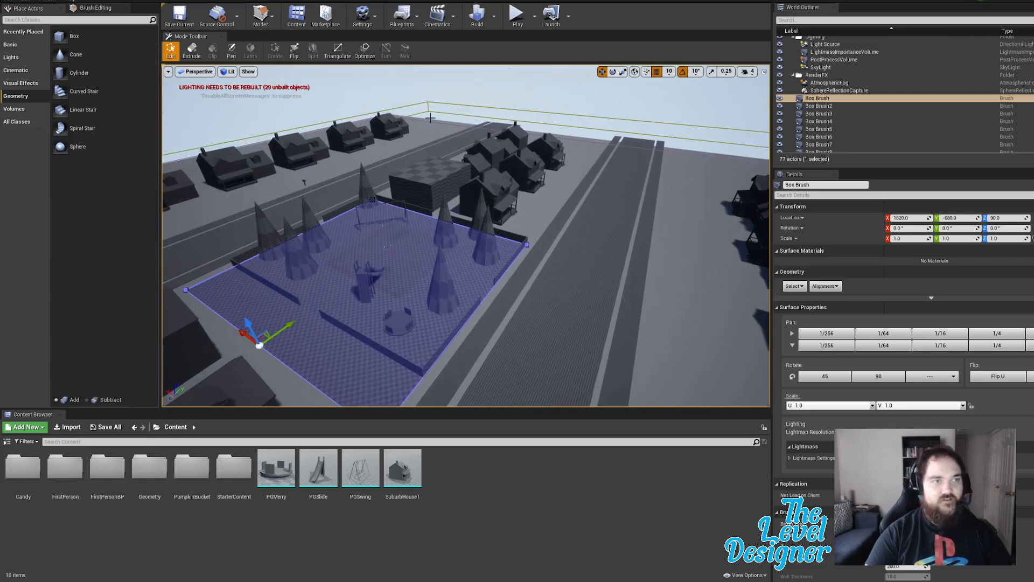
Step: Leave Brush Editing for Select mode and clear the selection of the road brush, Box Brush14
left_click(600, 98)
left_click(599, 251)
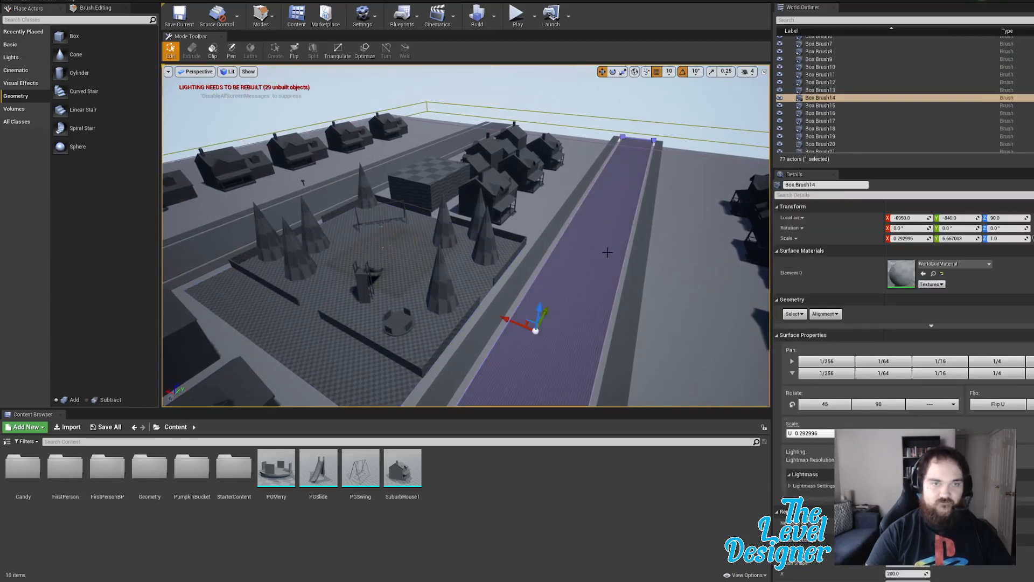
key("s")
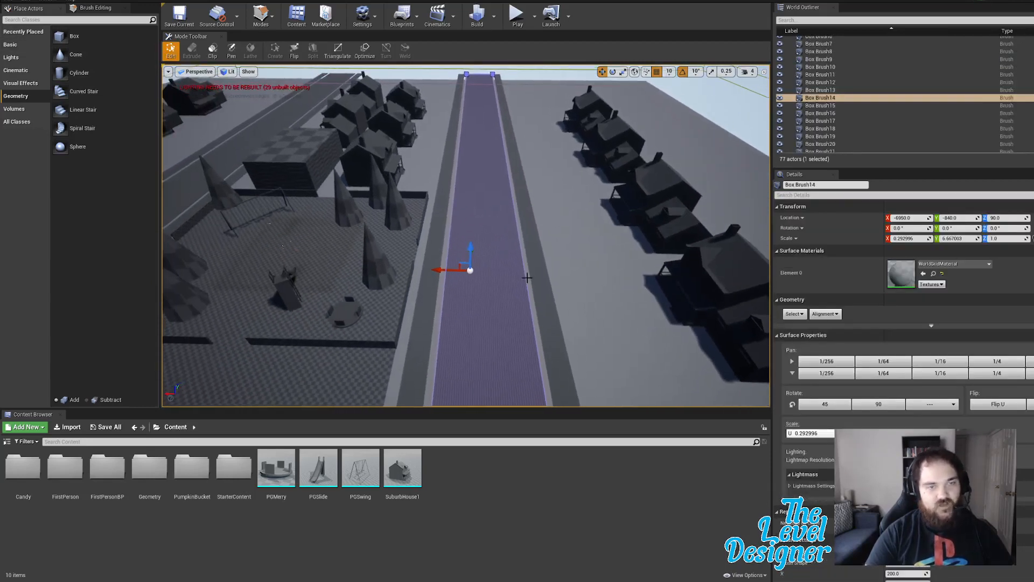
key("Delete")
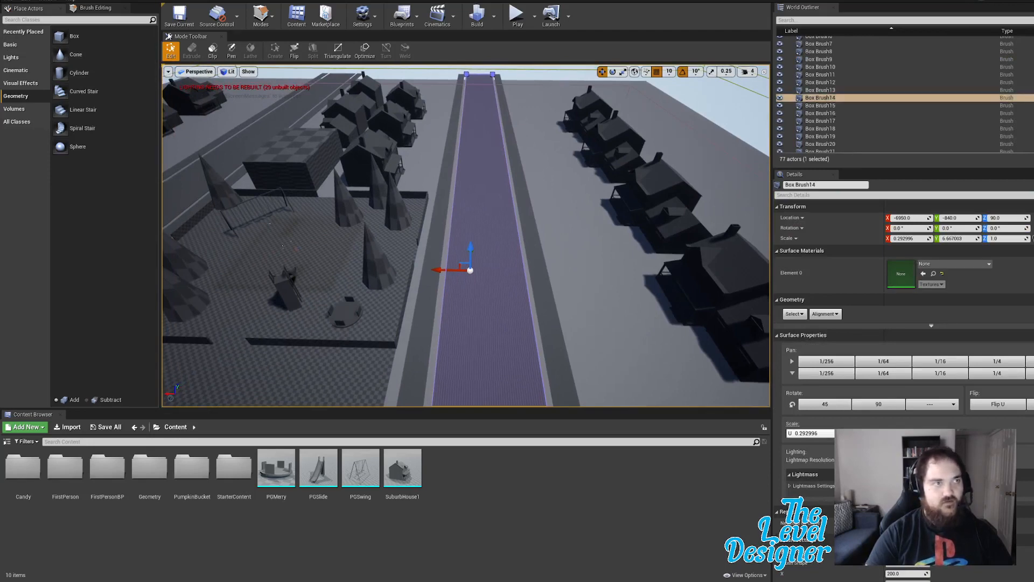
left_click(28, 45)
left_click(92, 8)
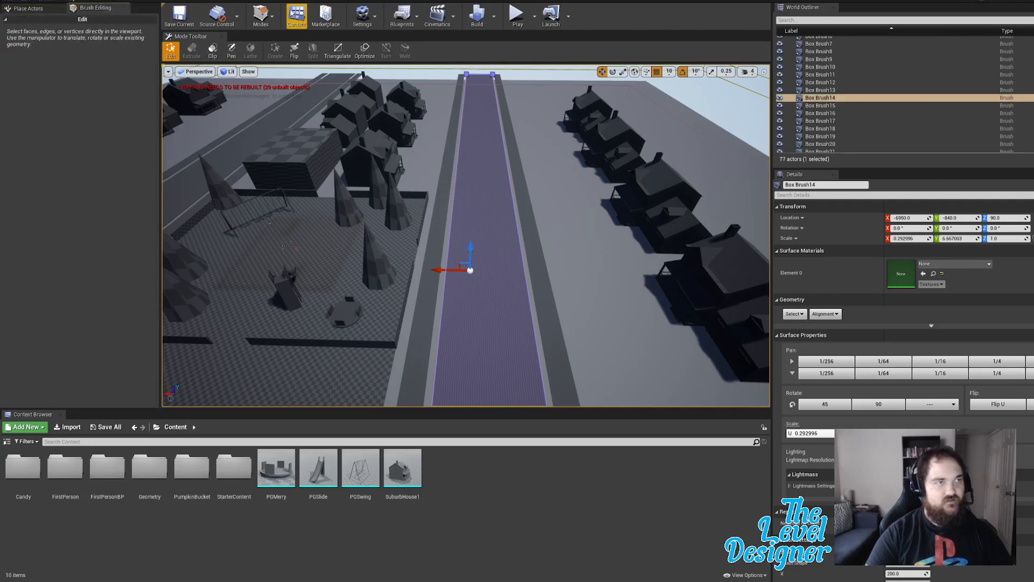
left_click(261, 15)
left_click(280, 42)
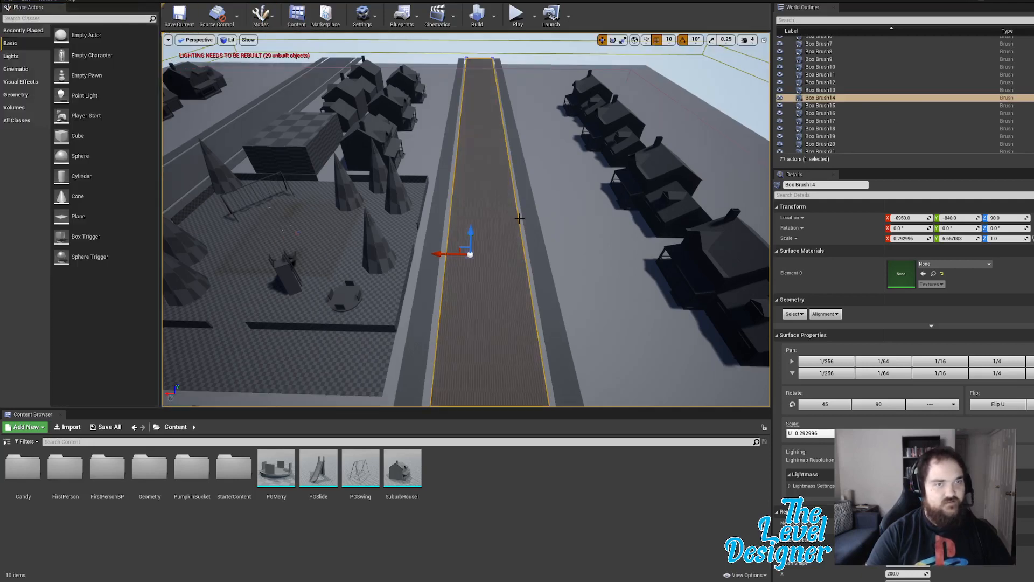
key("Escape")
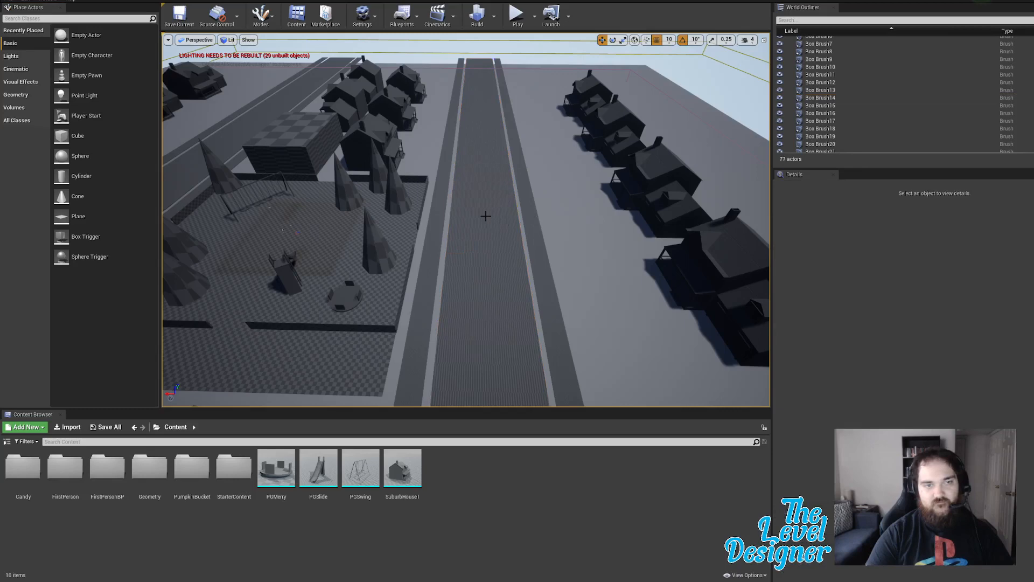
Step: Move the road Box Brush14 with its sidewalks Box Brush17 and Box Brush18 in negative X, away from the playground and close to the outer houses
left_click(534, 221)
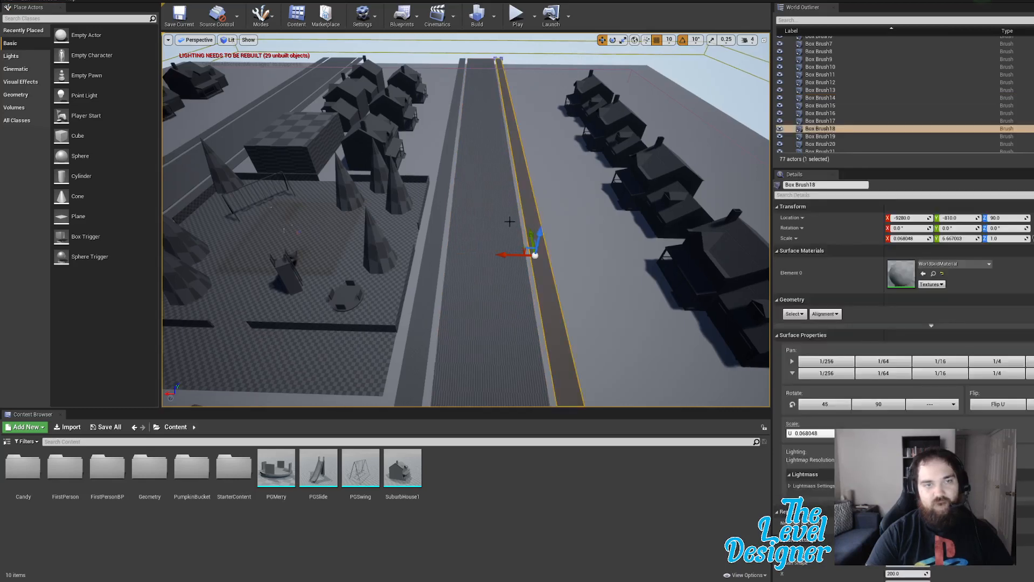
left_click(830, 129)
left_click(830, 120)
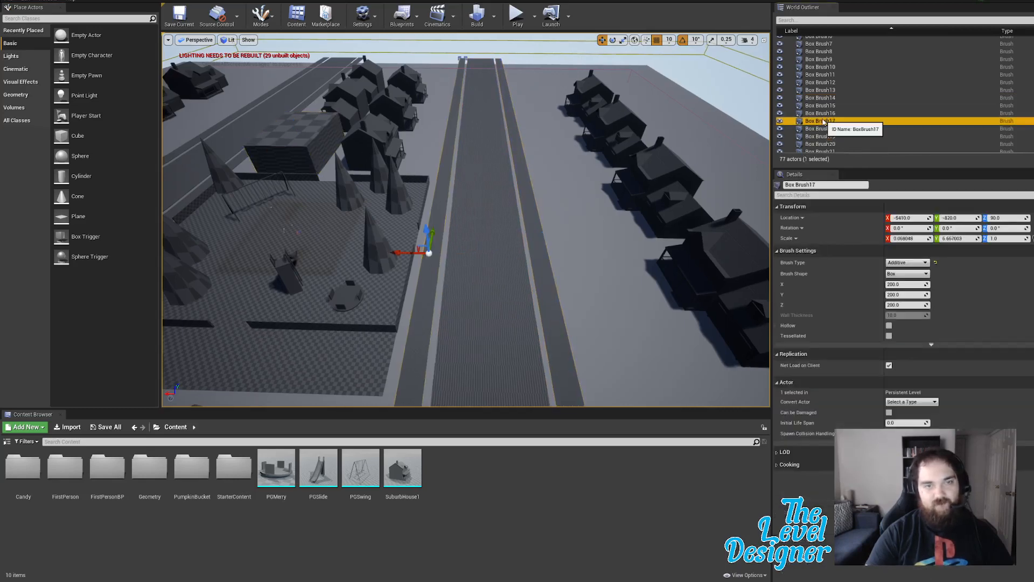
left_click(830, 113)
left_click(825, 106)
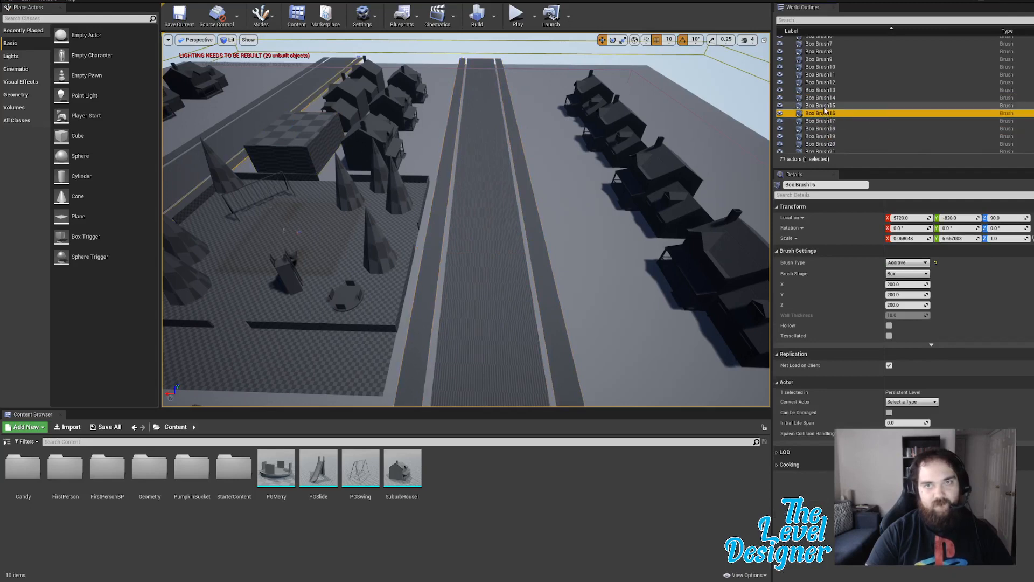
left_click(824, 98)
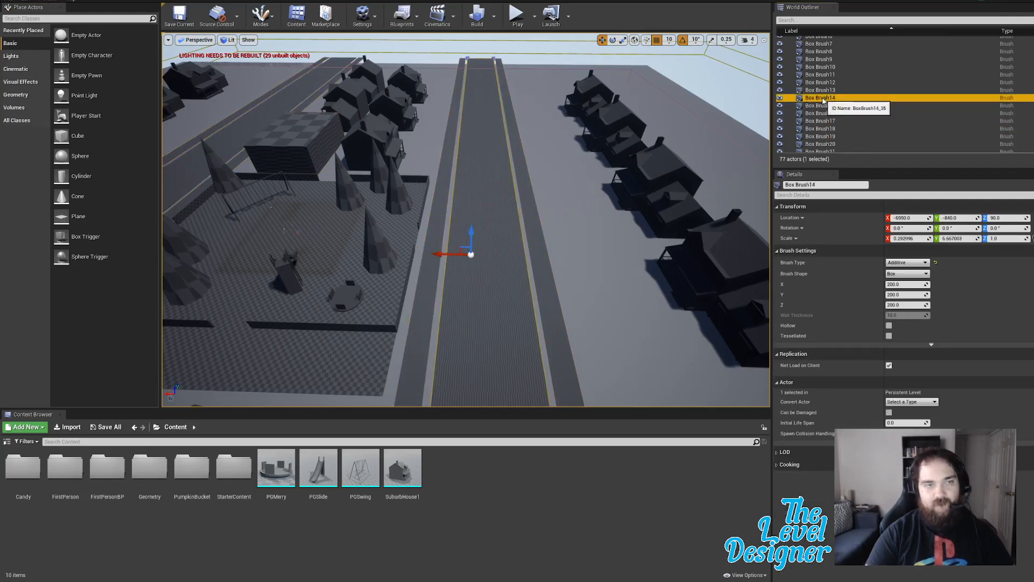
left_click(841, 121, "ctrl")
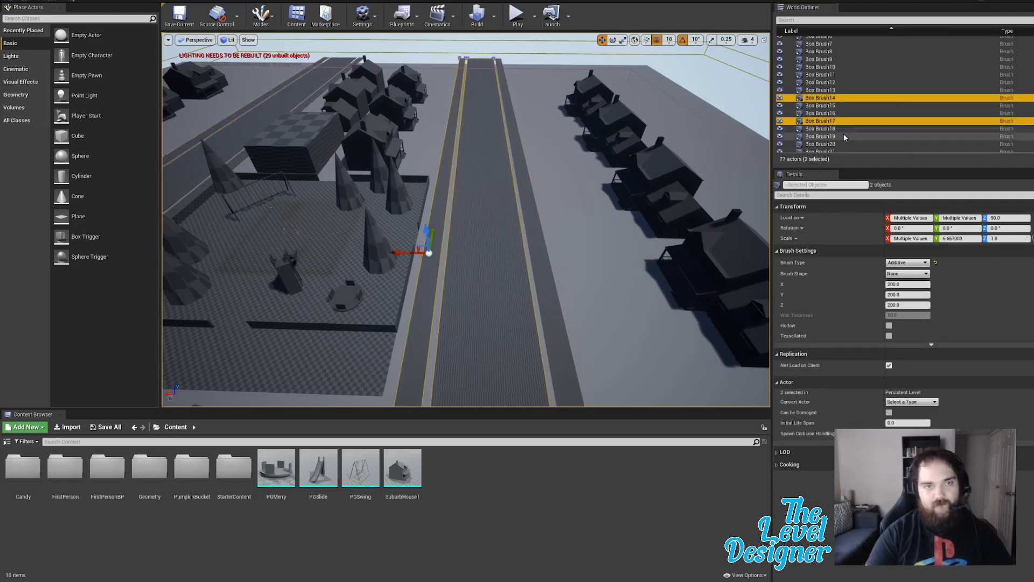
left_click(838, 129, "ctrl")
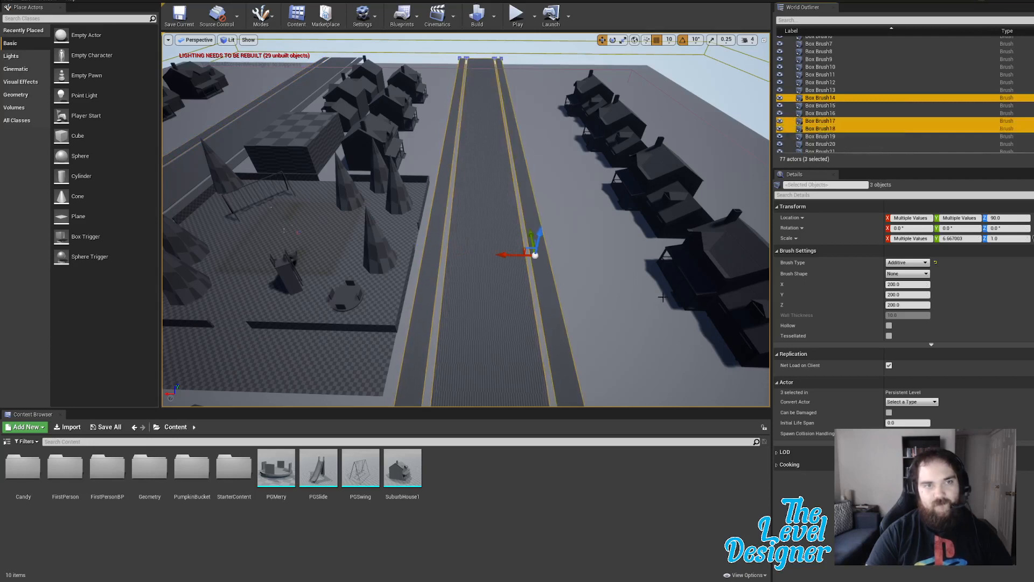
left_click_drag(509, 253, 590, 263)
key("d")
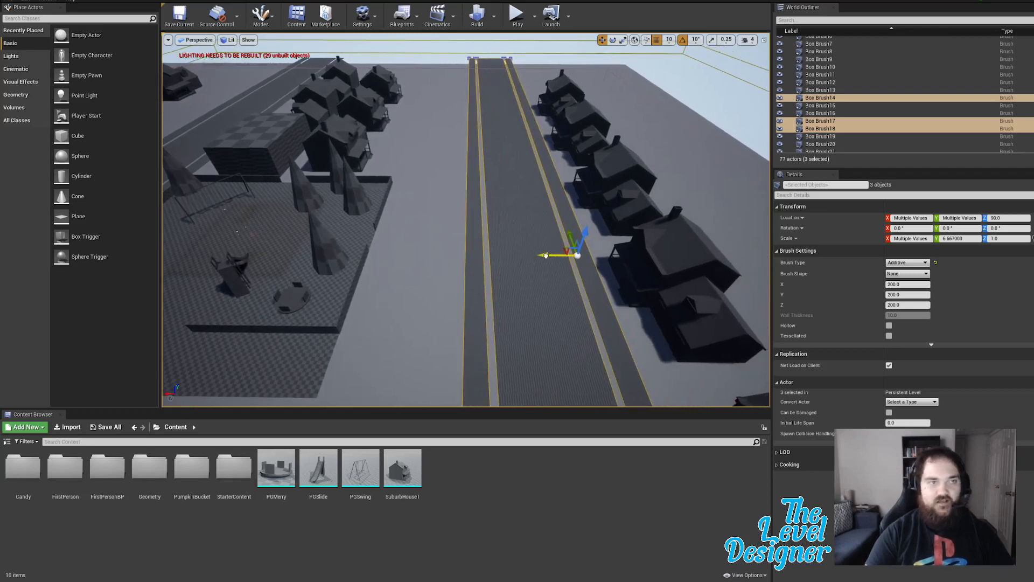
left_click_drag(546, 256, 546, 256)
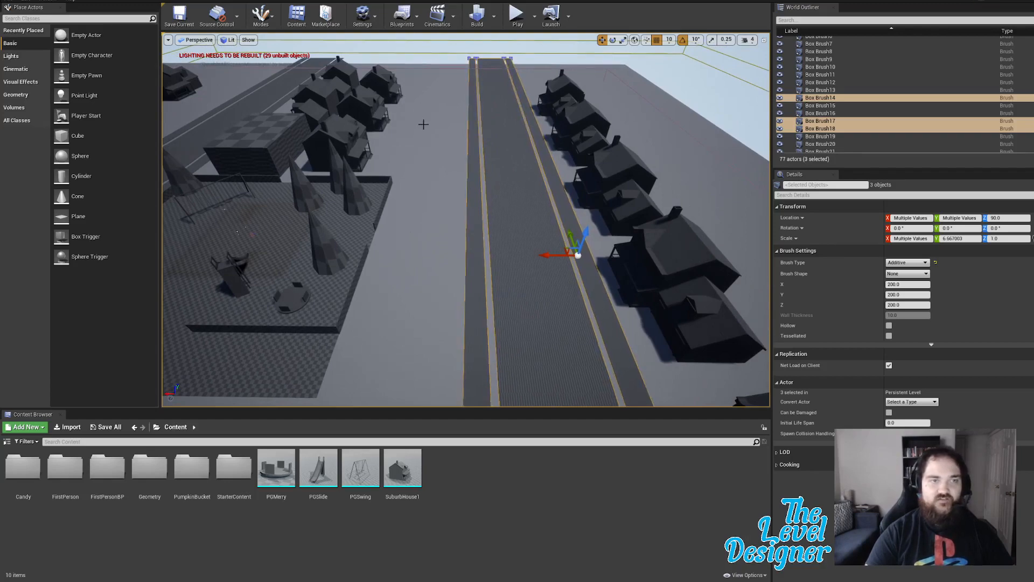
Step: Move the opposite road, Box Brush13, with its sidewalks Box Brush15 and Box Brush16 in positive X, away from the playground toward the outer houses
mouse_move(436, 127)
left_mouse_down()
mouse_move(296, 93)
mouse_move(372, 107)
mouse_move(436, 145)
left_mouse_up()
key("a")
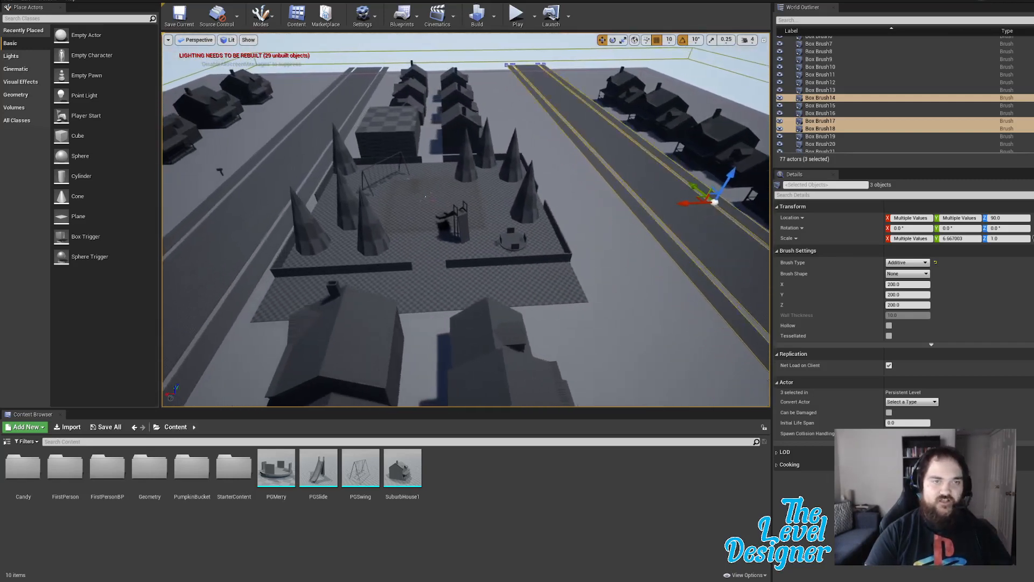
key("a")
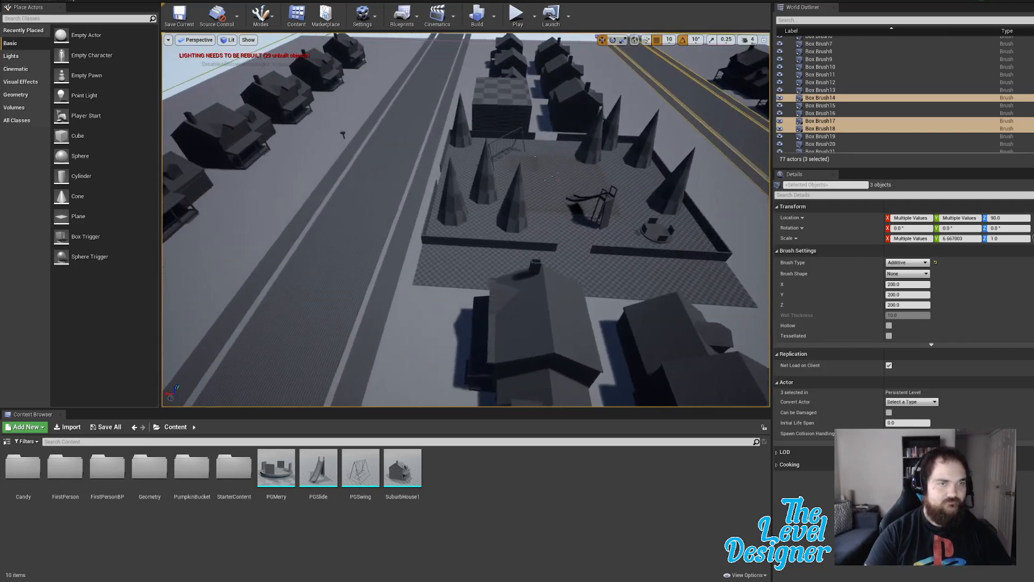
left_click(397, 226)
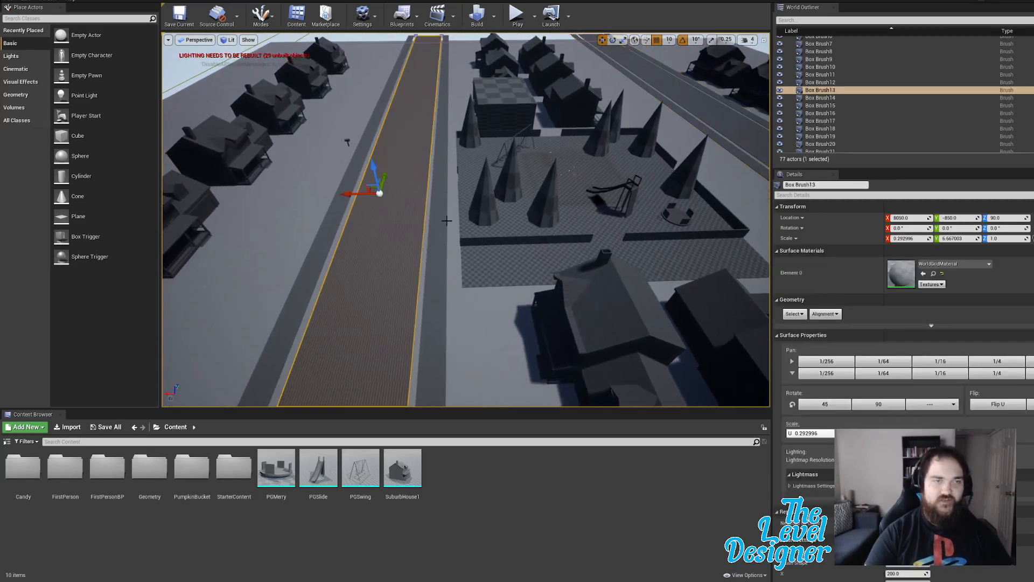
left_click(437, 233)
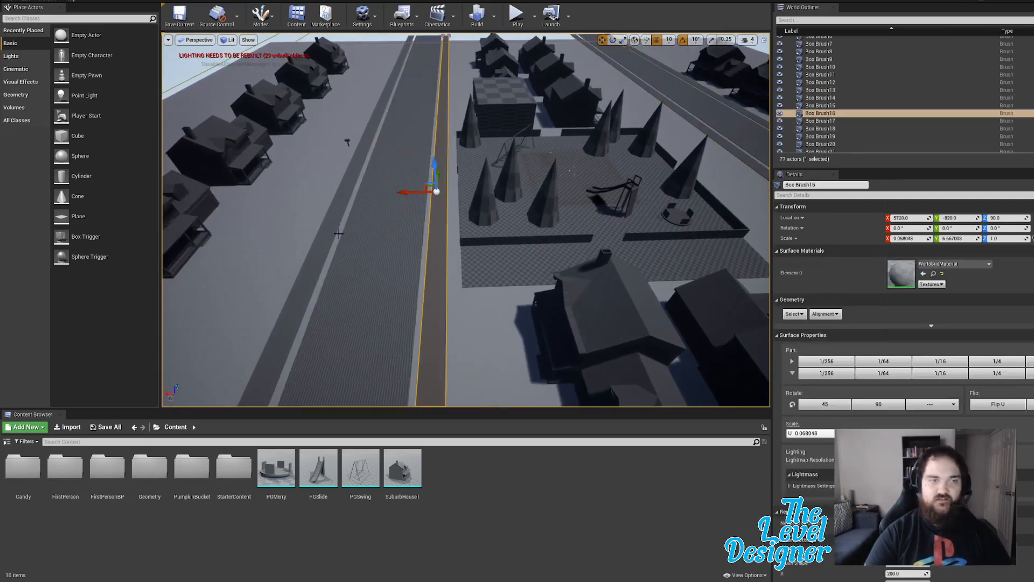
left_click(326, 234)
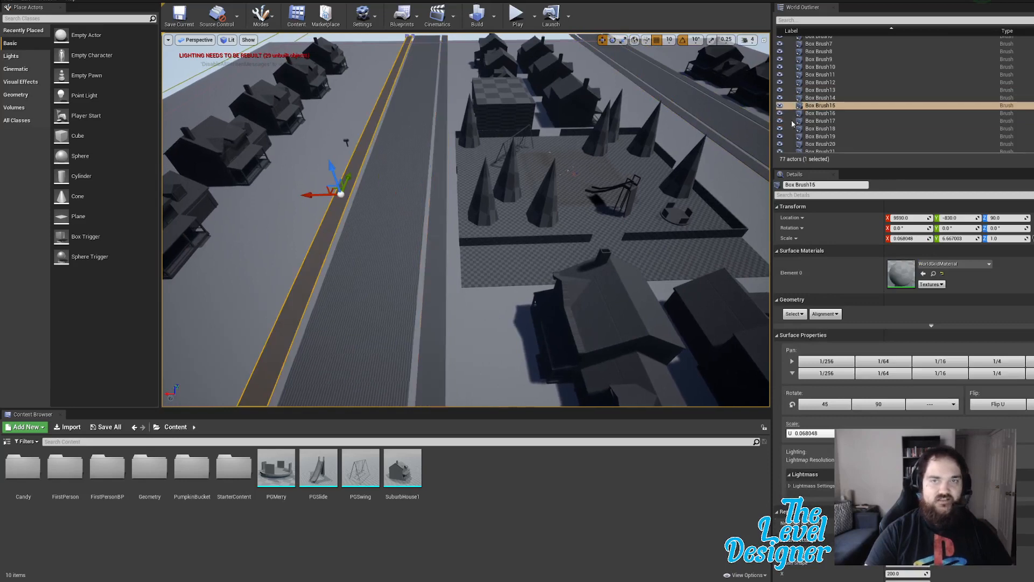
left_click(843, 113, "ctrl")
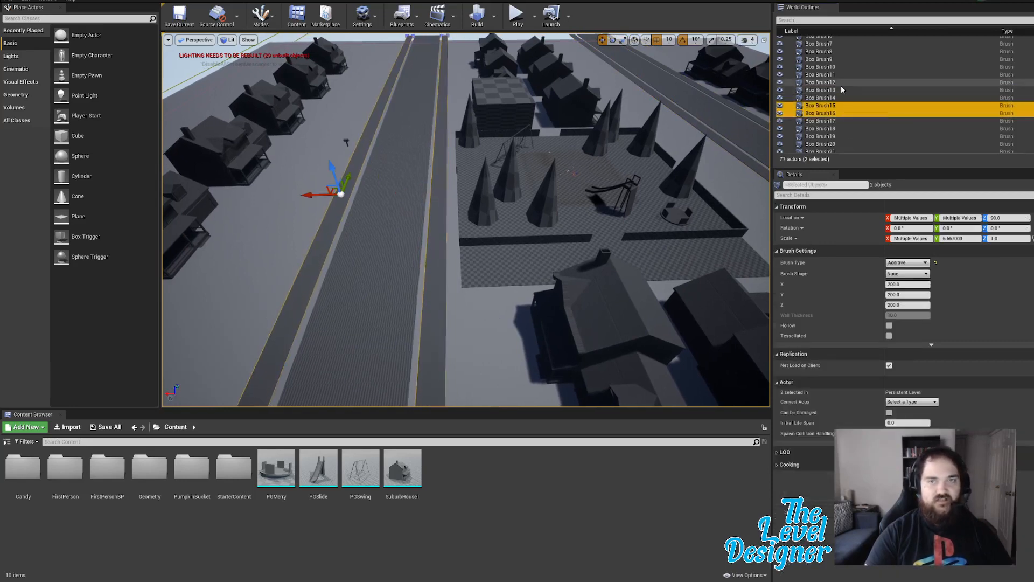
left_click(834, 91, "ctrl")
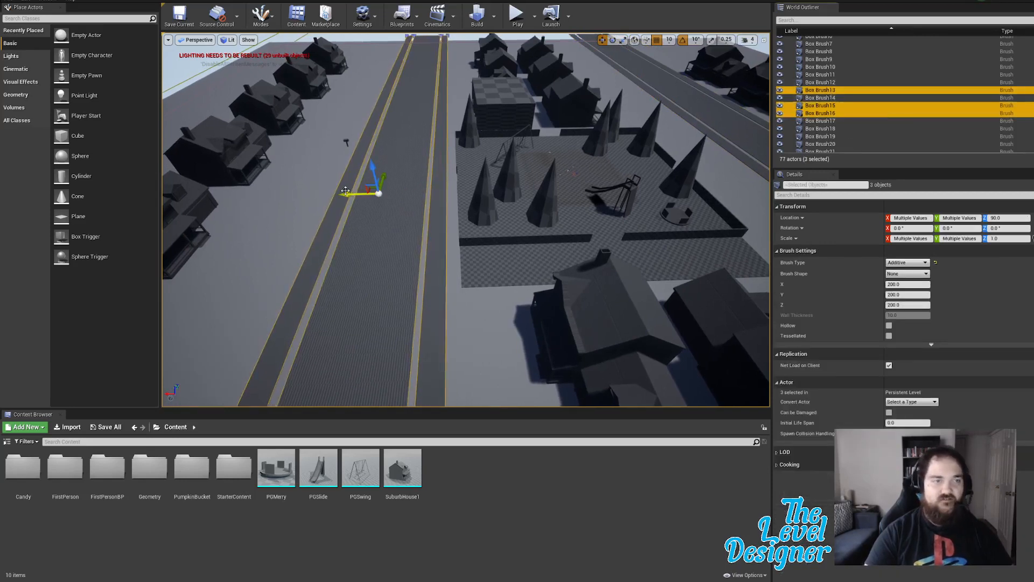
left_click_drag(346, 195, 254, 181)
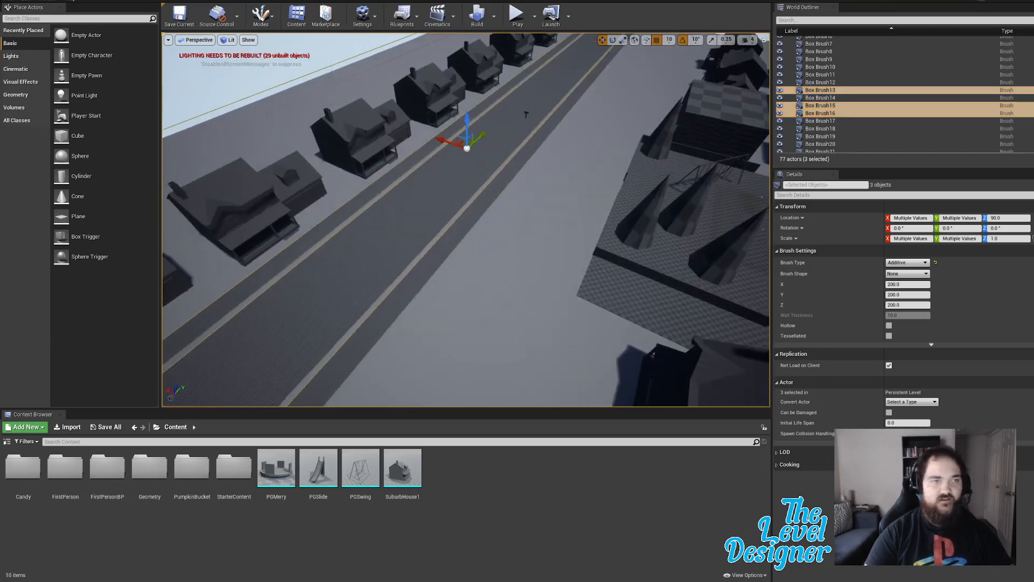
key("a")
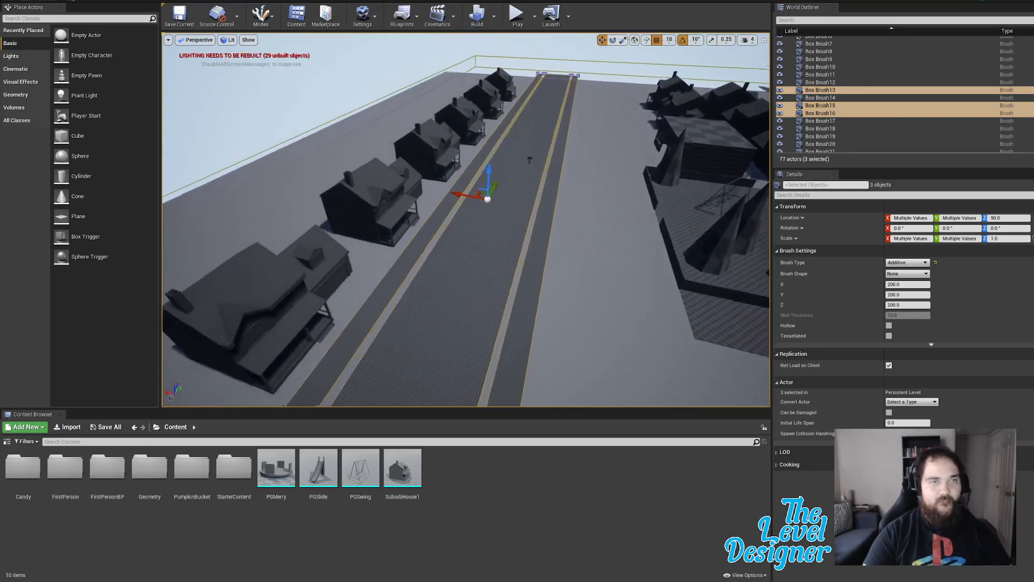
left_click(494, 88)
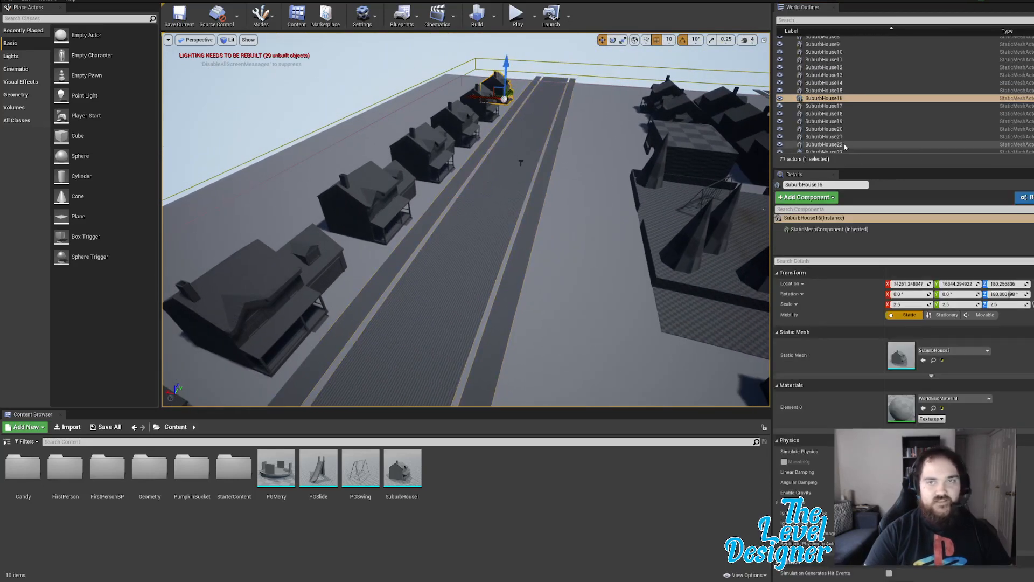
key("f")
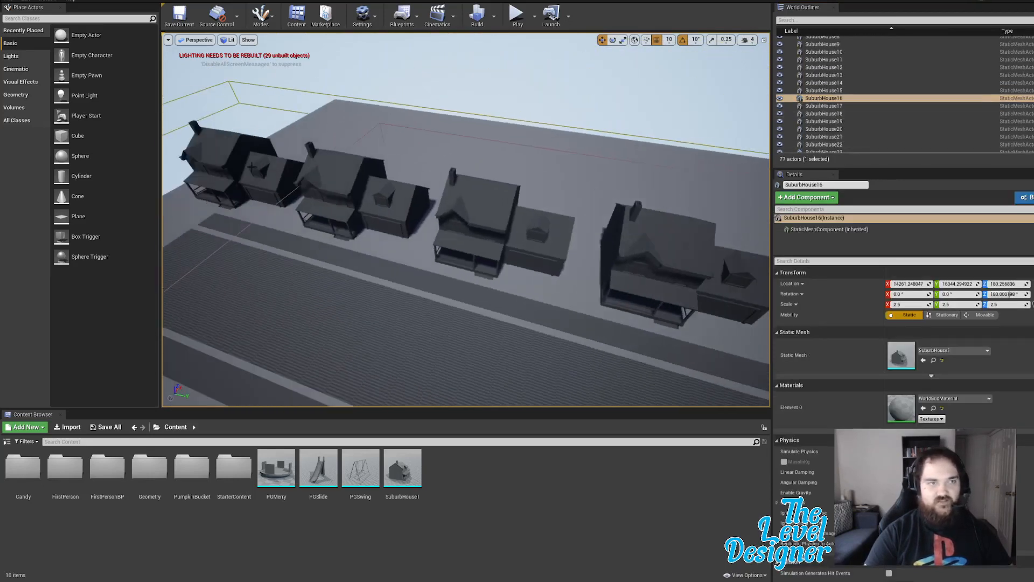
left_click(232, 172, "ctrl")
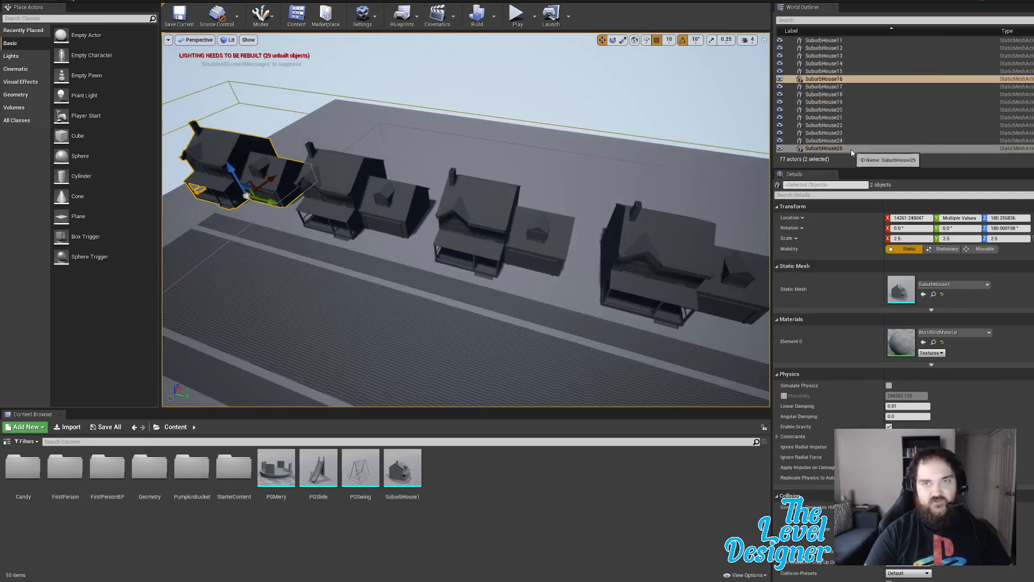
left_click(824, 148)
left_click(824, 79, "shift")
left_click_drag(458, 221, 458, 222)
left_click(458, 222, "ctrl")
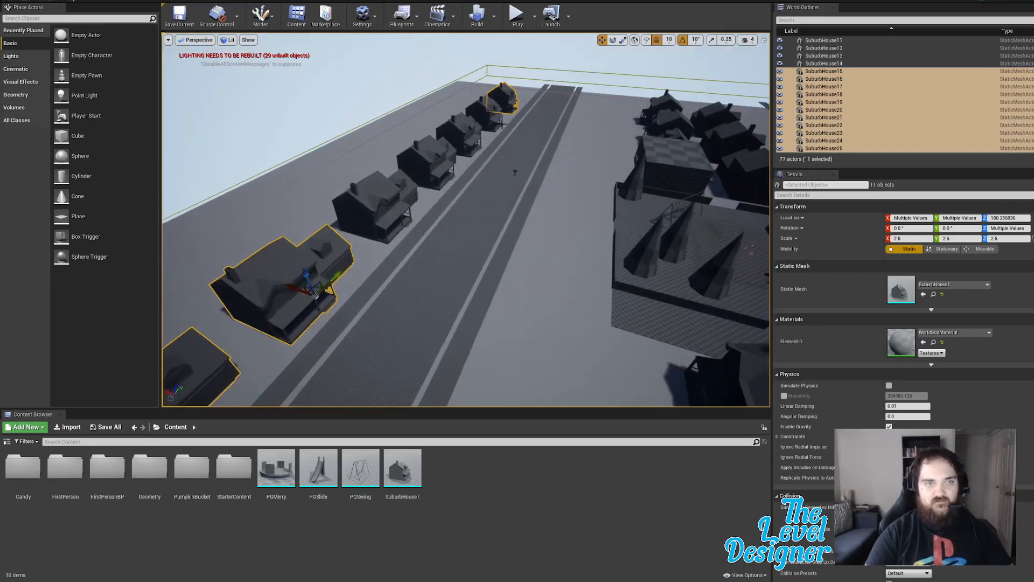
Step: Select all nine houses of the outer row beside the Box Brush13 road and move them in positive X, farther back from the road
left_click(506, 104)
left_click(484, 114, "ctrl")
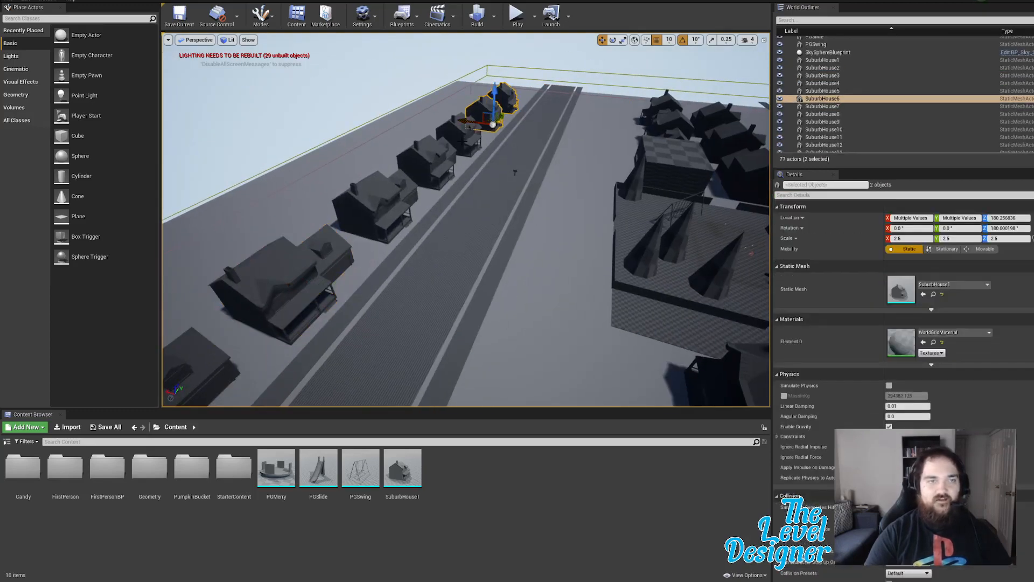
left_click(462, 139, "ctrl")
left_click(426, 163, "ctrl")
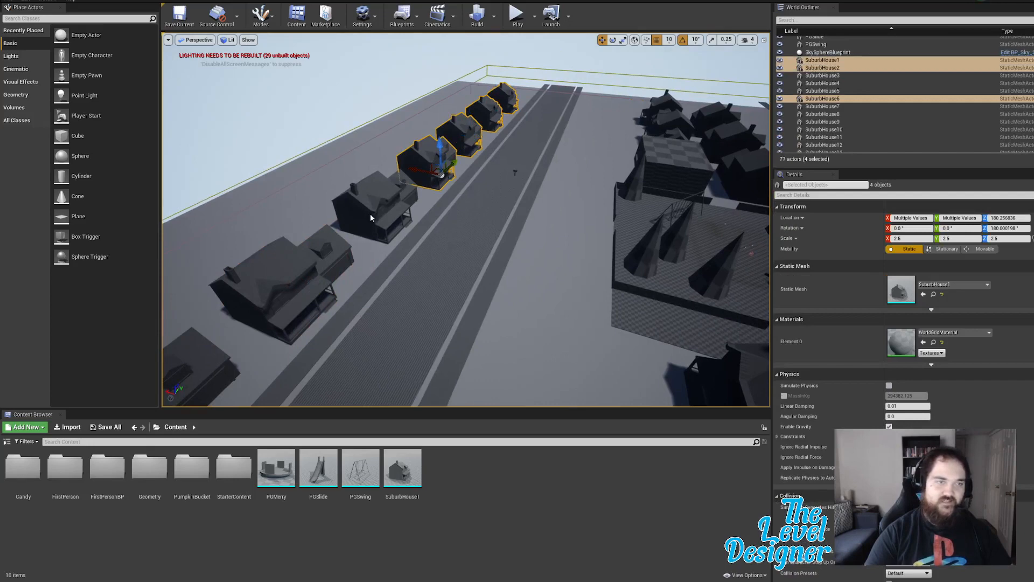
left_click(370, 218, "ctrl")
left_click(321, 263, "ctrl")
left_click_drag(505, 233, 355, 233)
left_click(474, 218, "ctrl")
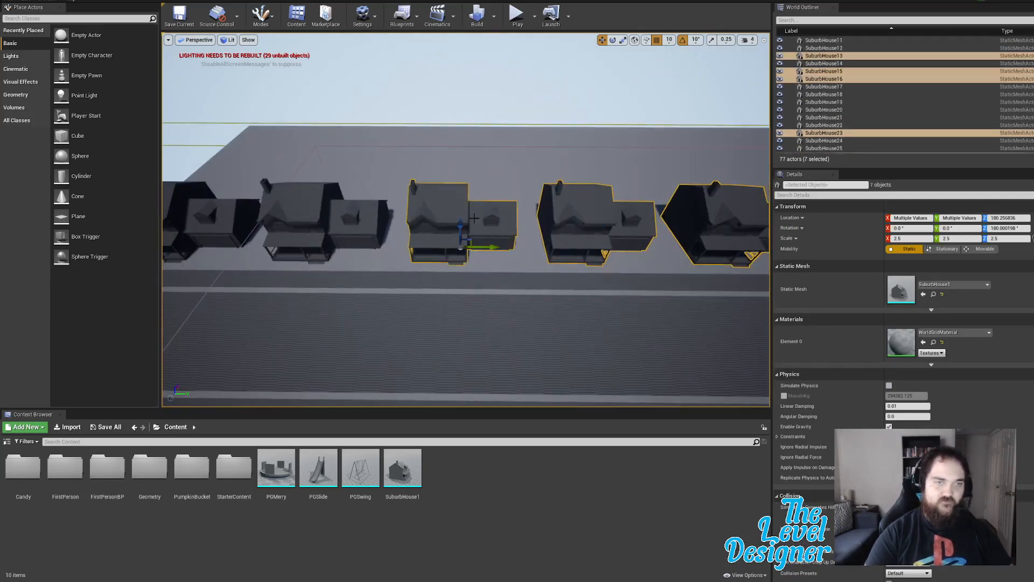
left_click(325, 219, "ctrl")
left_click(226, 214, "ctrl")
mouse_move(225, 213)
left_mouse_down()
mouse_move(301, 218)
mouse_move(213, 220)
left_mouse_up()
left_click_drag(304, 233, 382, 190)
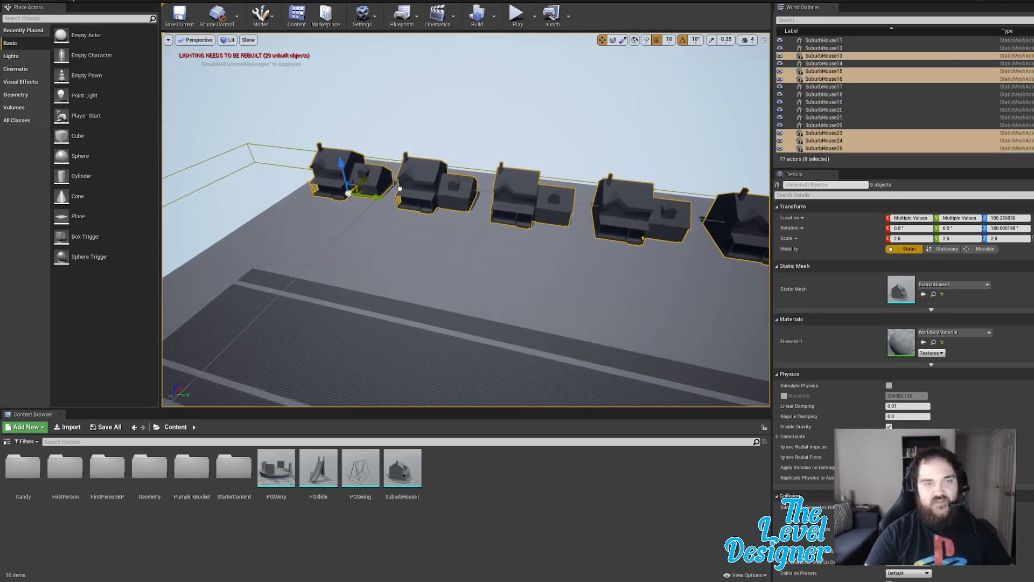
left_click_drag(405, 188, 369, 198)
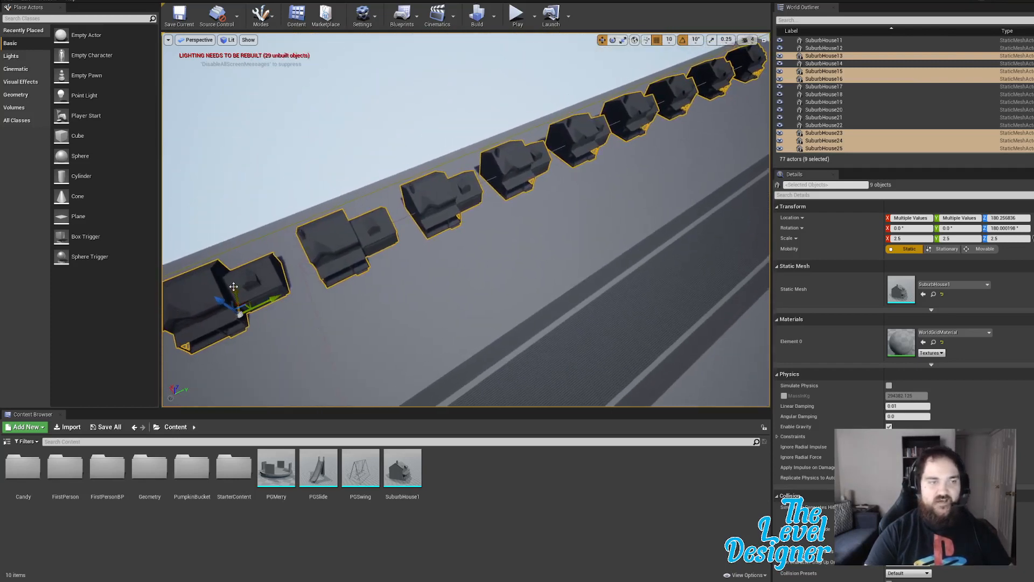
left_click_drag(234, 286, 240, 293)
Step: Select the six houses of the outer row beside the Box Brush14 road, SuburbHouse17 to SuburbHouse22, and delete them
left_click_drag(498, 299, 529, 244)
left_click(555, 223)
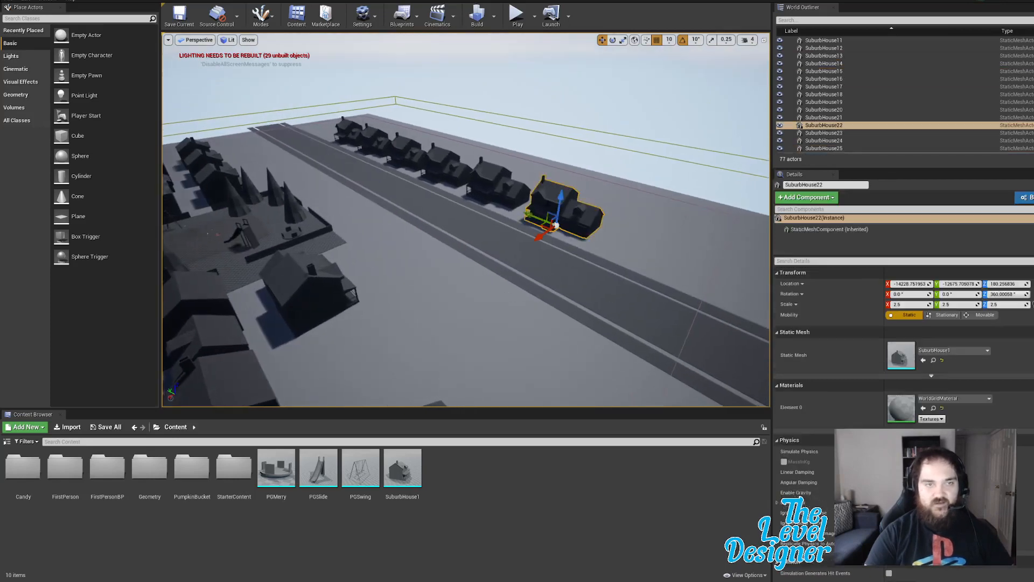
left_click(493, 186)
left_click(555, 200, "ctrl")
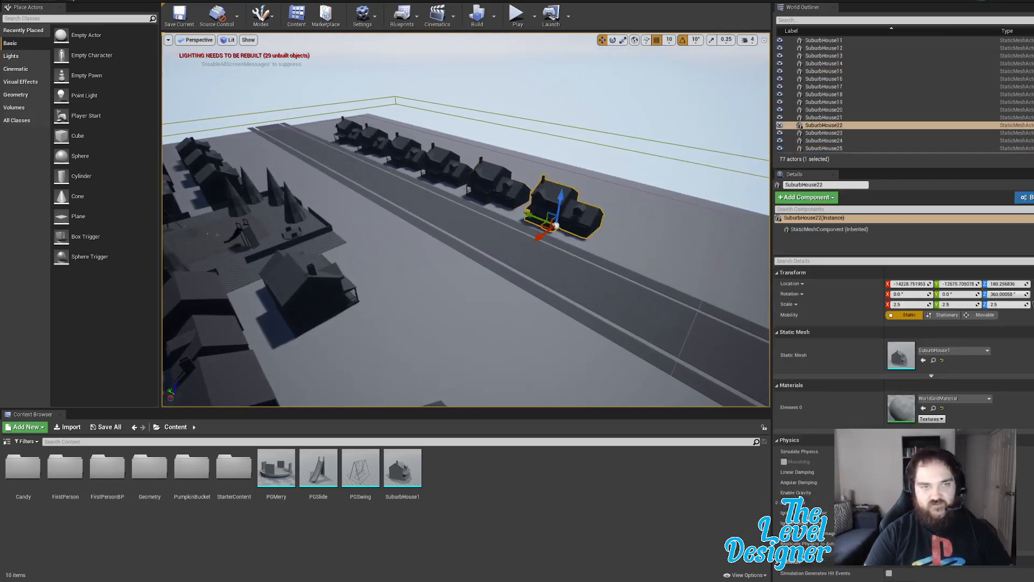
left_click(445, 170, "ctrl")
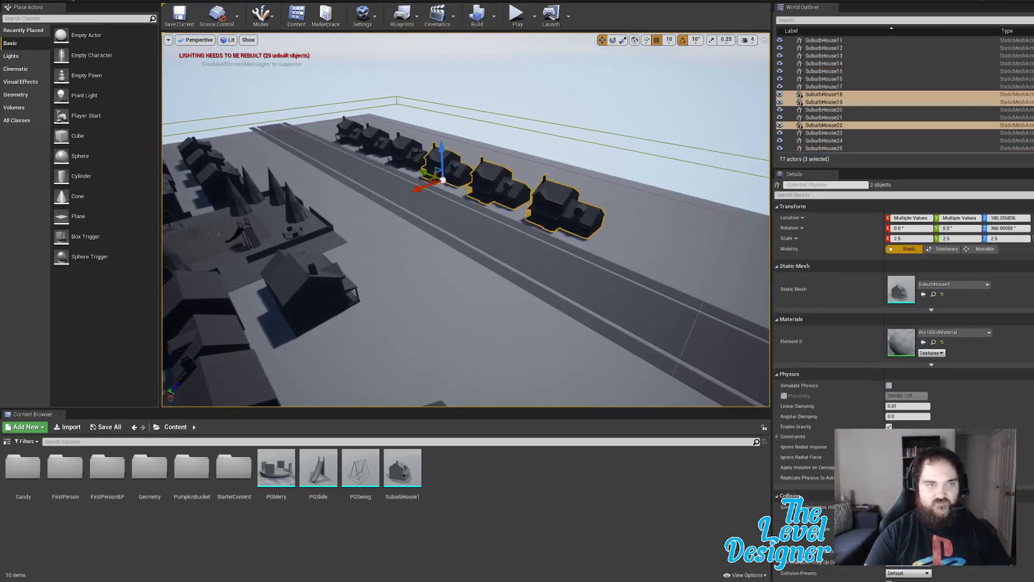
left_click(406, 151, "ctrl")
left_click(375, 139, "ctrl")
left_click(347, 125, "ctrl")
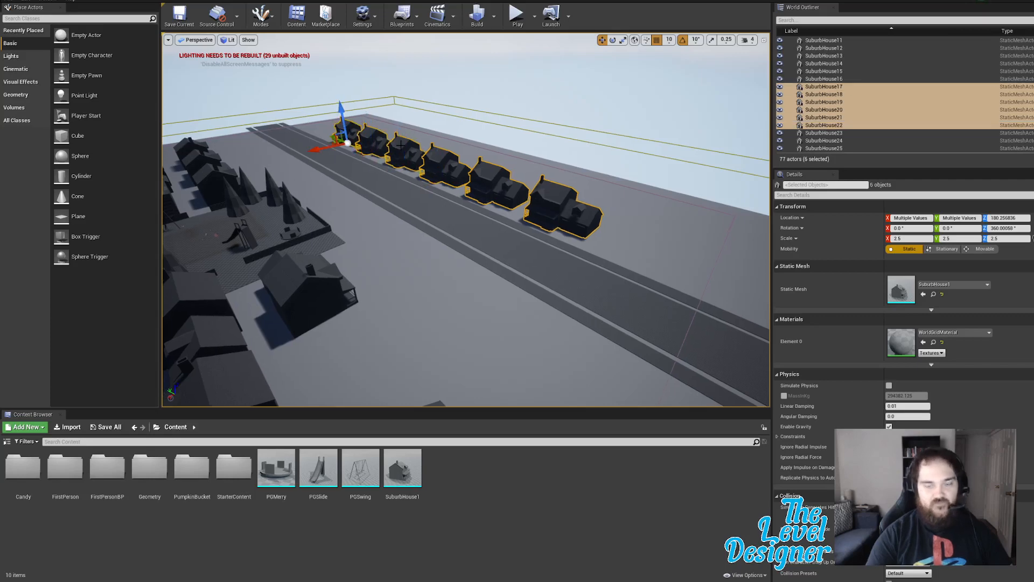
key("Delete")
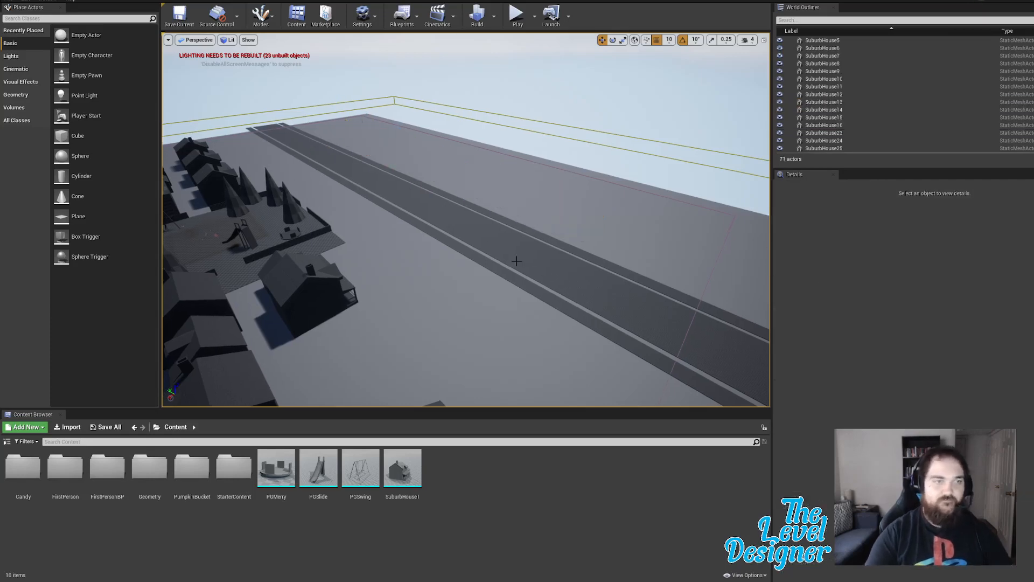
left_click_drag(507, 274, 318, 269)
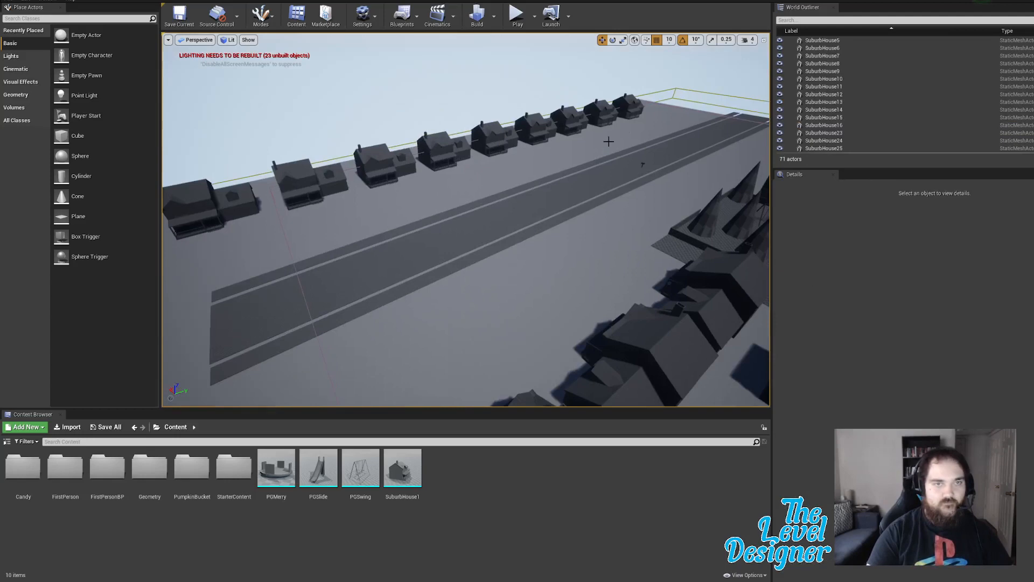
left_click(635, 101)
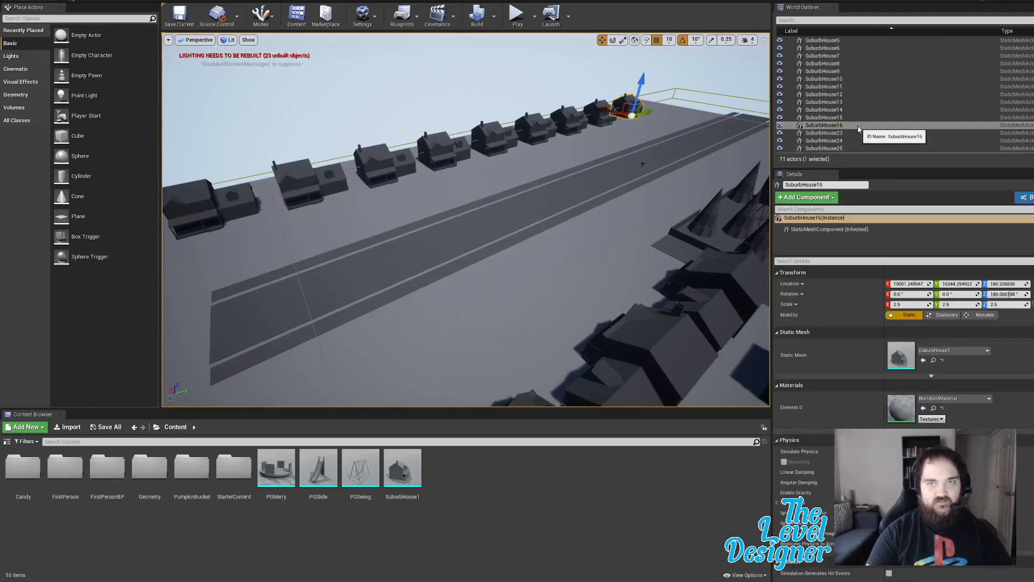
left_click(844, 150)
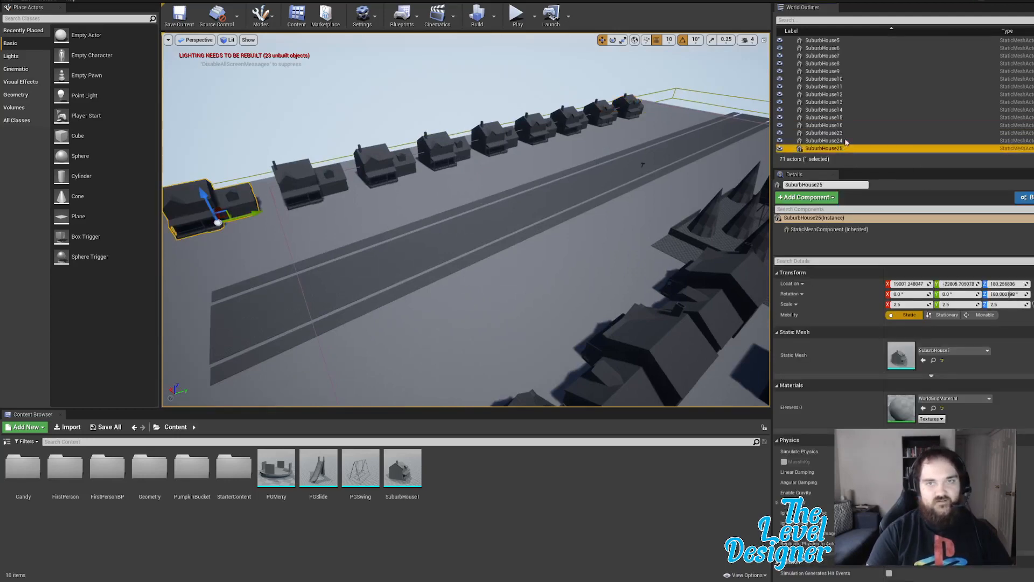
scroll(851, 73, "up", 2)
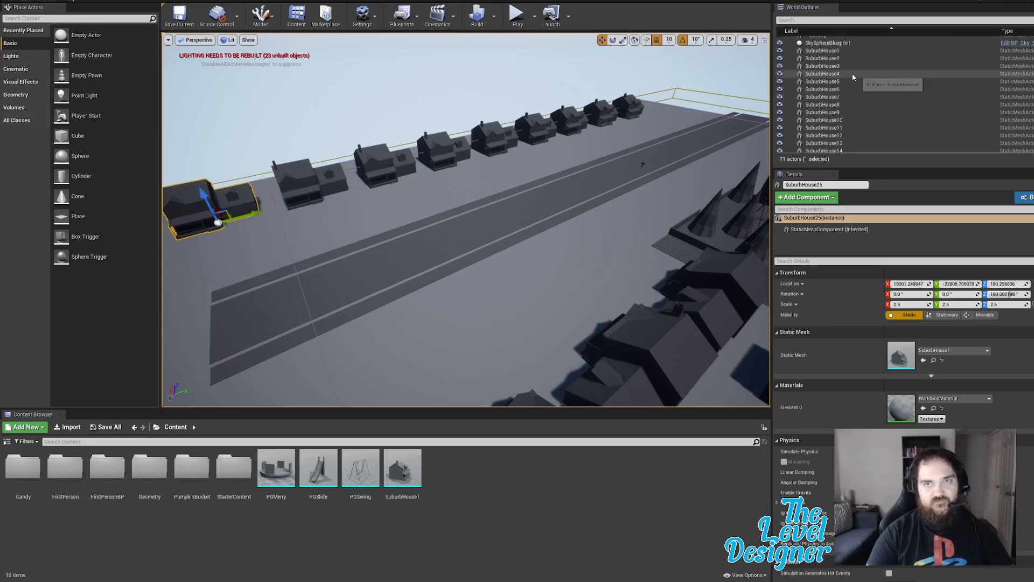
left_click(853, 121, "shift")
left_click_drag(515, 248, 538, 231)
left_click(560, 144)
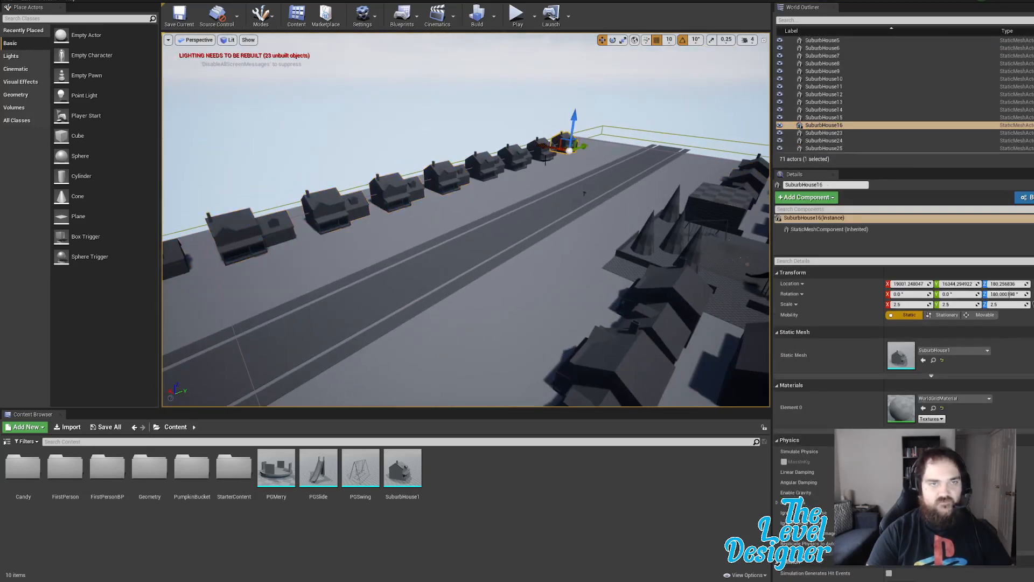
left_click(545, 160, "ctrl")
left_click(516, 169, "ctrl")
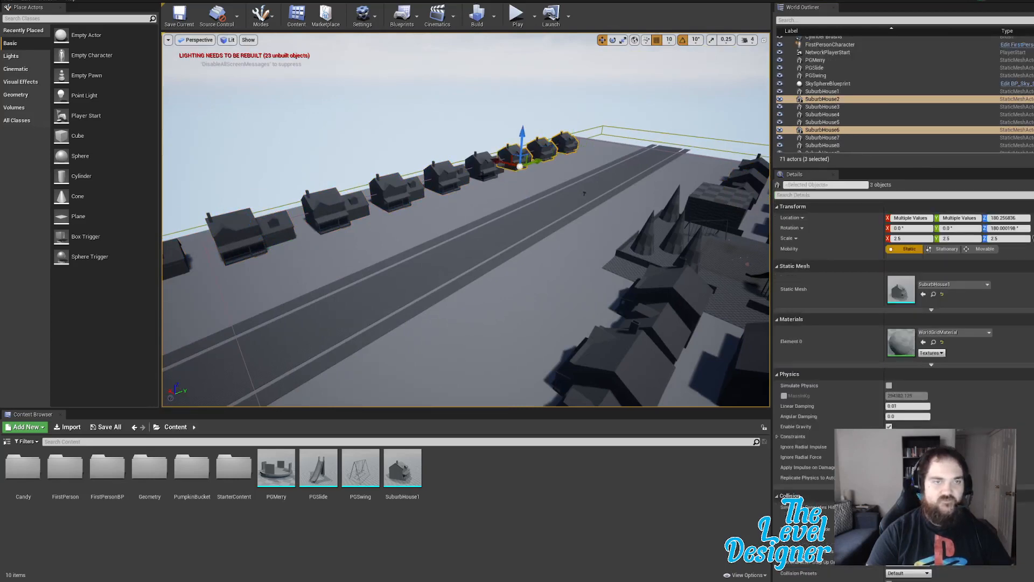
left_click(484, 171, "ctrl")
left_click(449, 185, "ctrl")
left_click(398, 189, "ctrl")
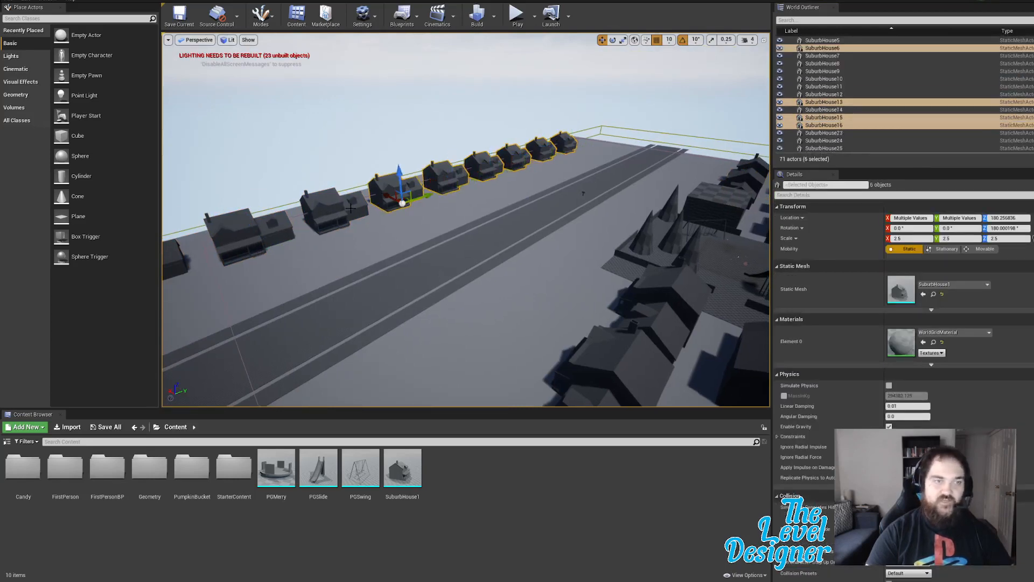
left_click(344, 209, "ctrl")
left_click(256, 244, "ctrl")
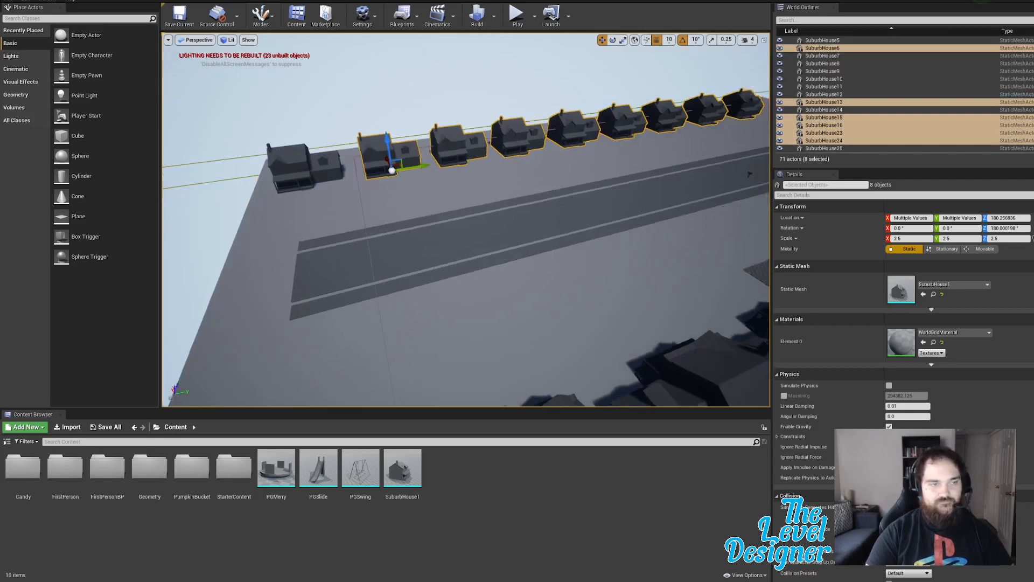
left_click(329, 174, "ctrl")
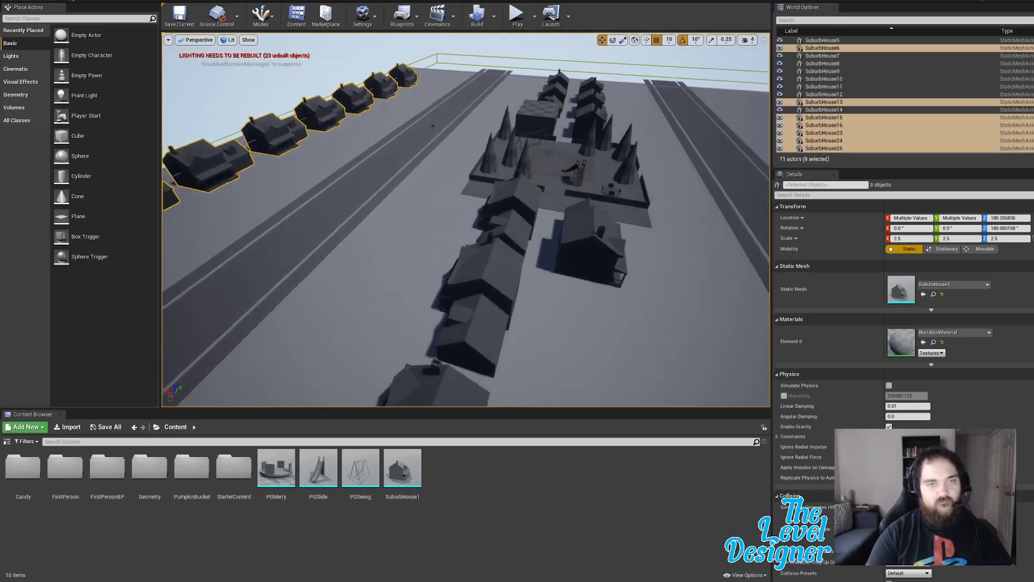
key("shift+s")
key("s")
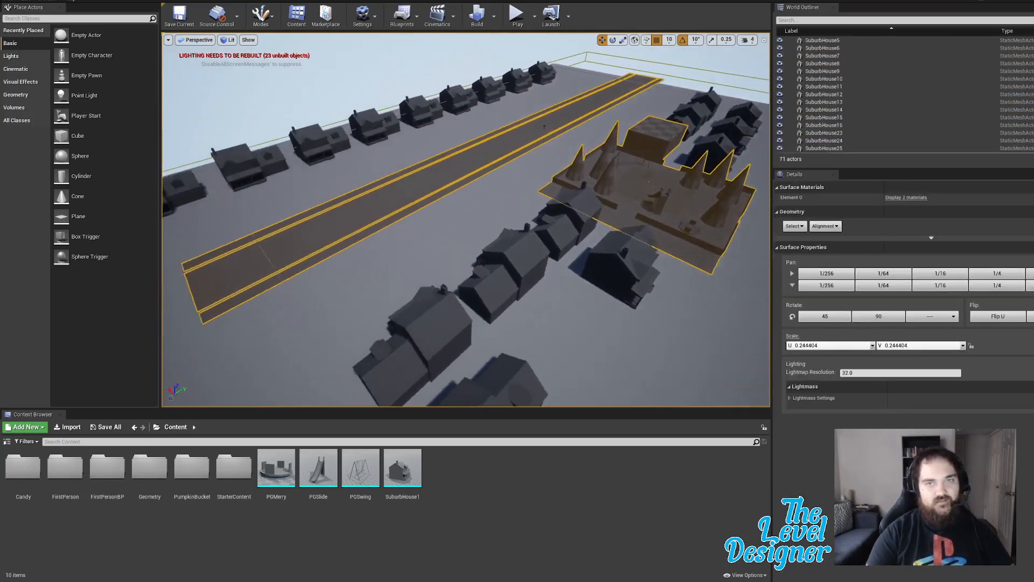
left_click(208, 176)
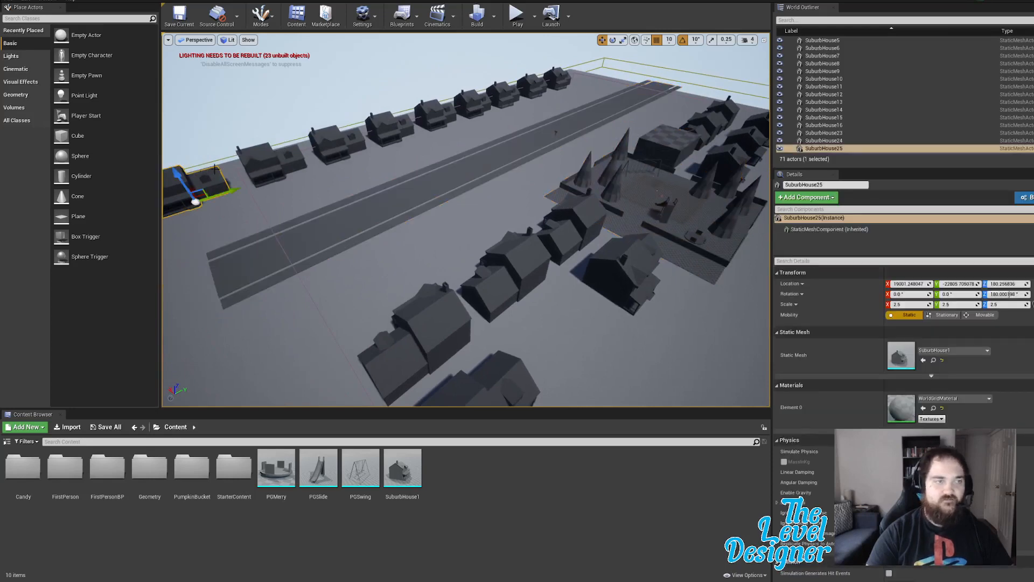
right_click(358, 104)
right_click(343, 83)
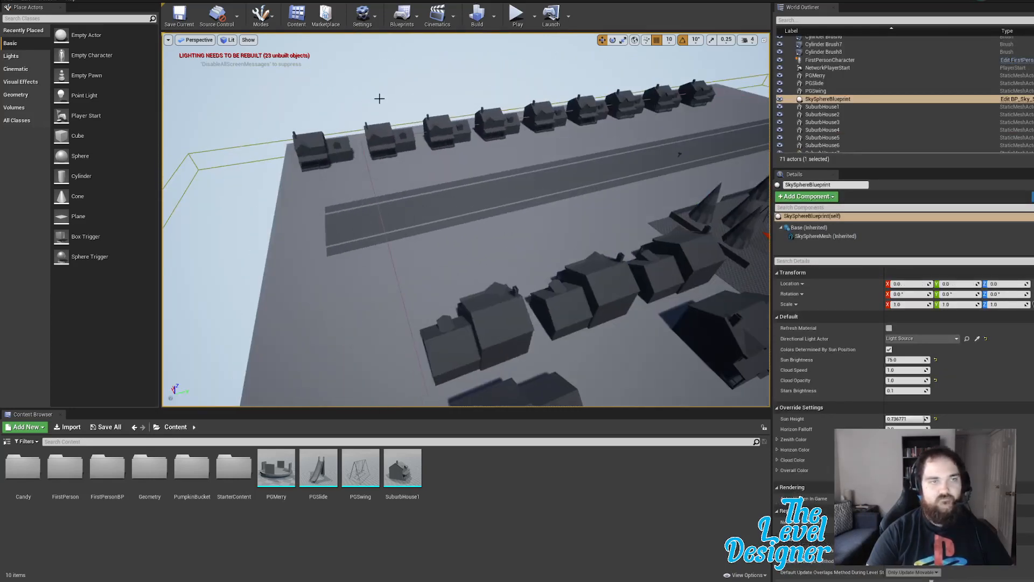
Step: Select all nine houses of the outer row beside the Box Brush13 road and duplicate them
left_click(335, 149)
left_click(401, 143, "ctrl")
left_click(457, 134, "ctrl")
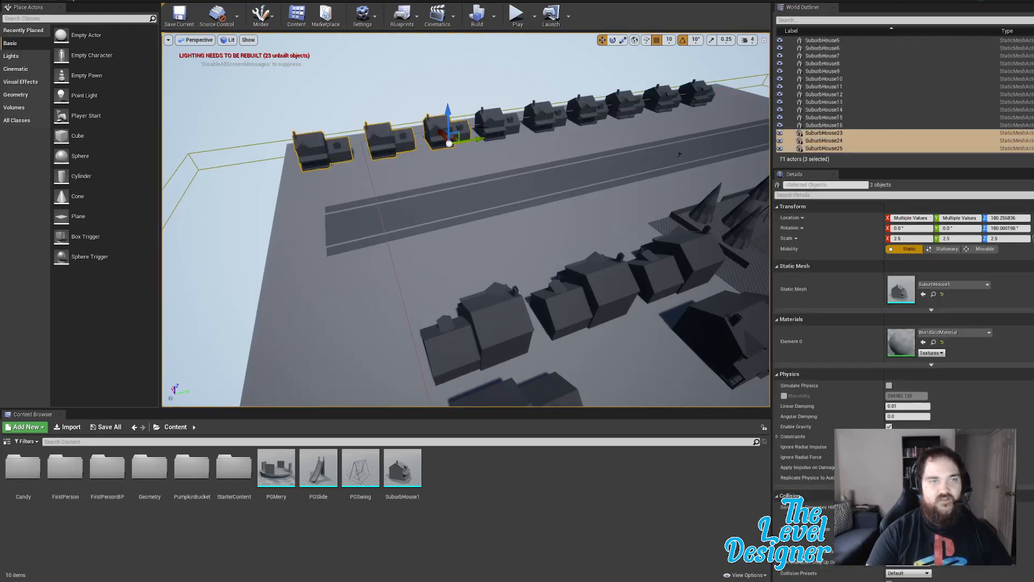
left_click(506, 124, "ctrl")
left_click(545, 113, "ctrl")
left_click(588, 107, "ctrl")
left_click(624, 105, "ctrl")
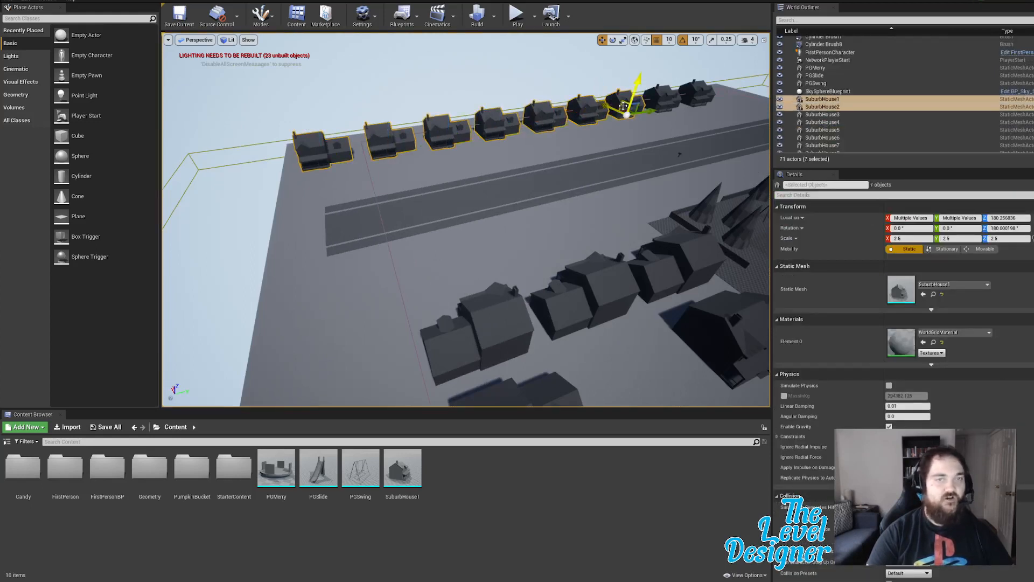
left_click(666, 97, "ctrl")
left_click(694, 89, "ctrl")
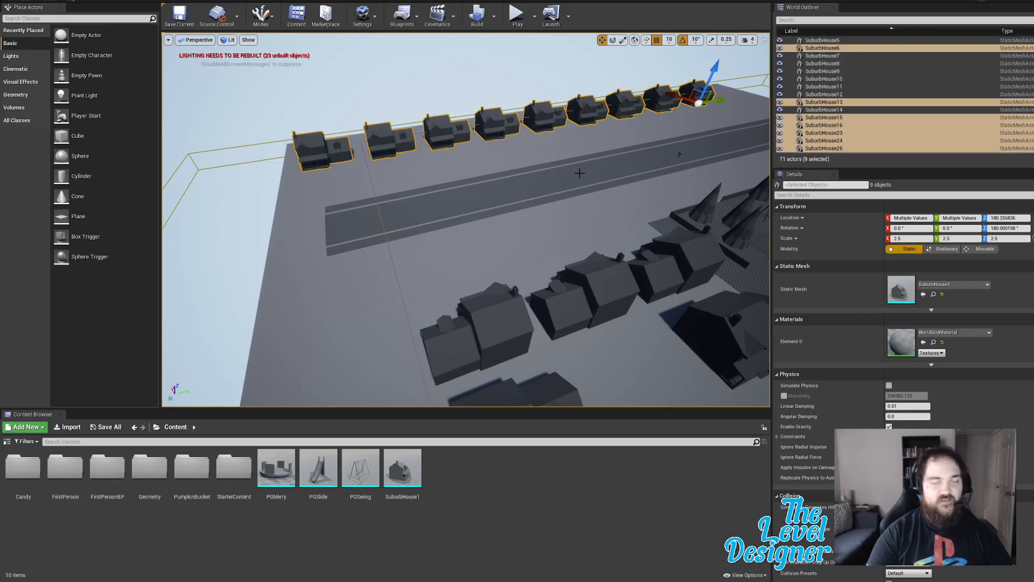
left_click_drag(531, 173, 531, 172)
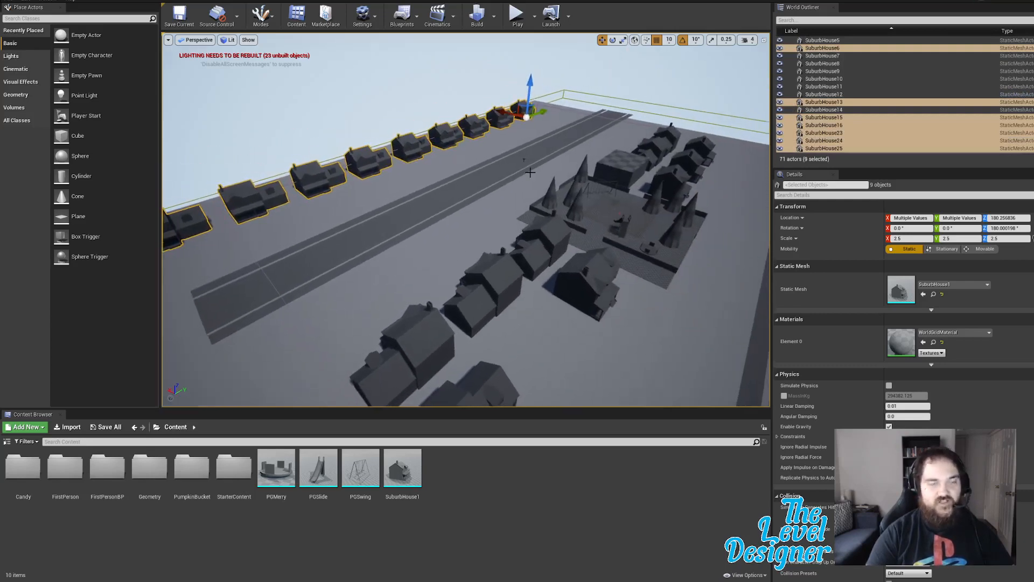
key("ctrl+w")
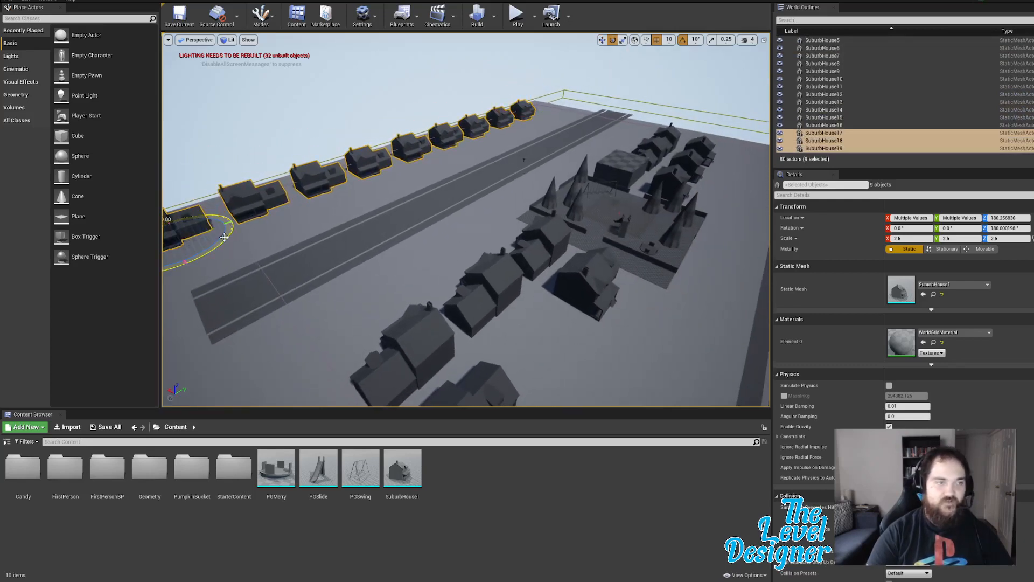
Step: Rotate the nine duplicated houses 180° about Z and move them in negative X beyond the Box Brush14 road, near the ground's outer edge
left_click_drag(224, 237, 231, 237)
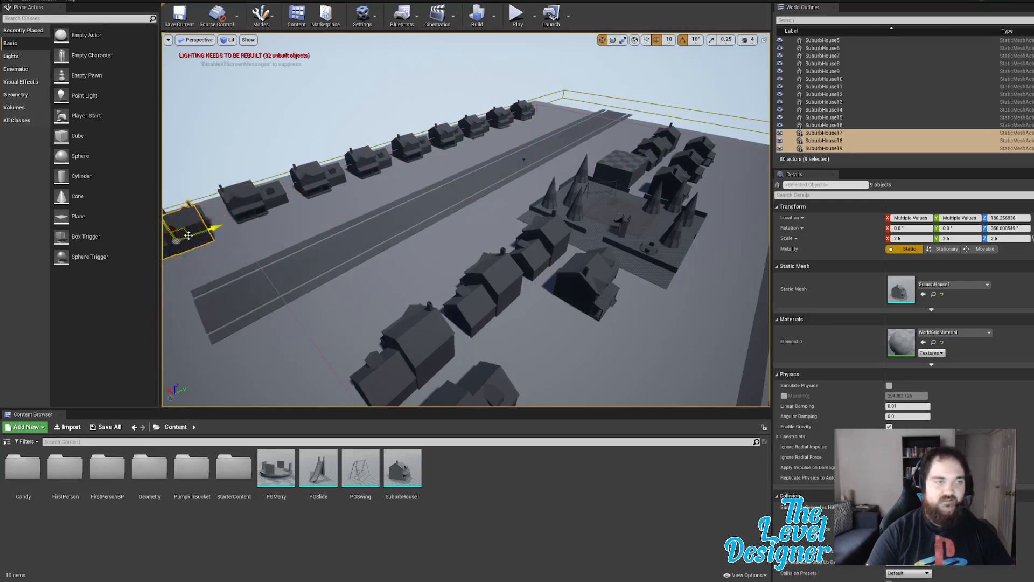
left_click_drag(191, 232, 759, 192)
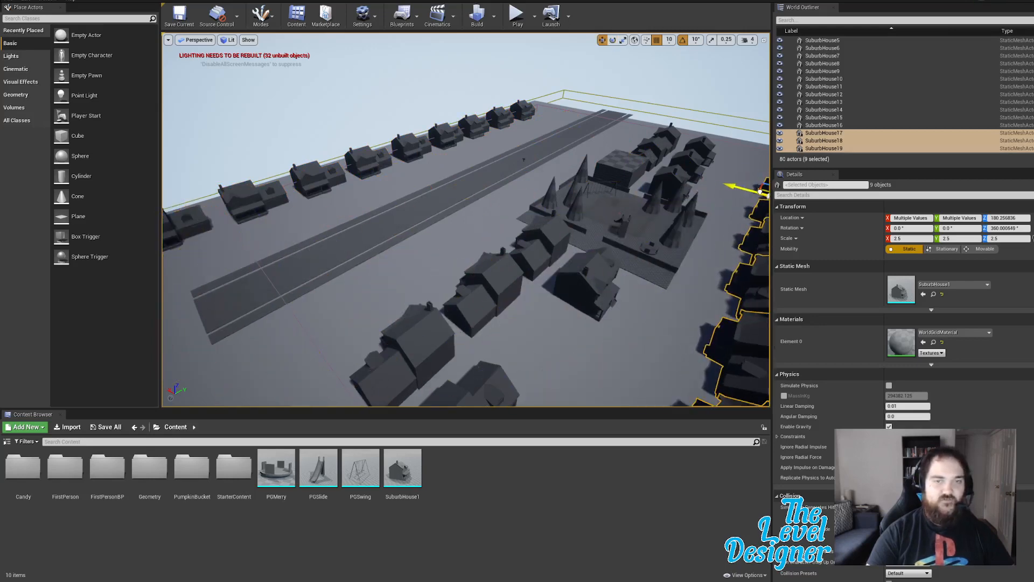
key("f")
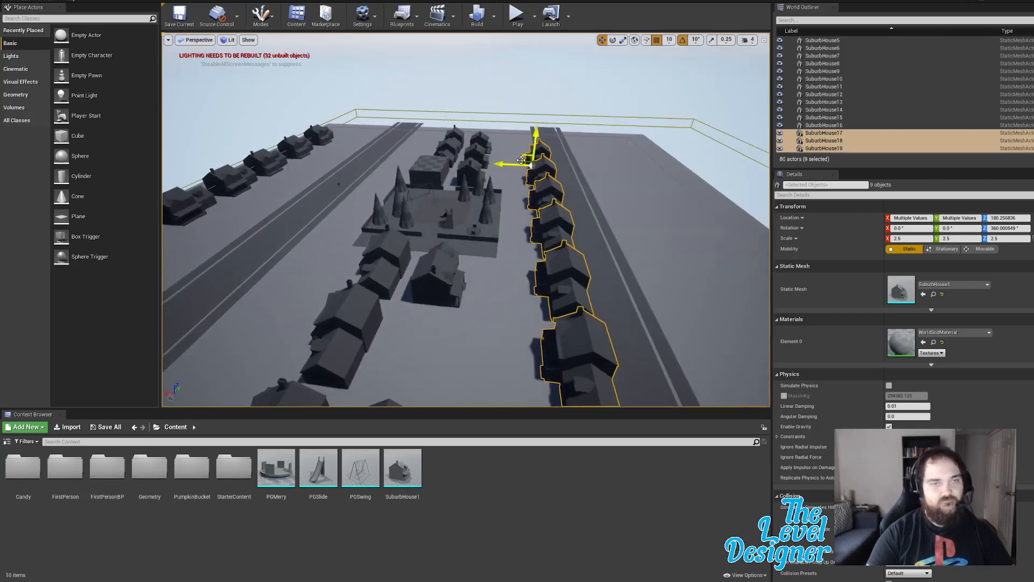
left_click_drag(519, 160, 613, 149)
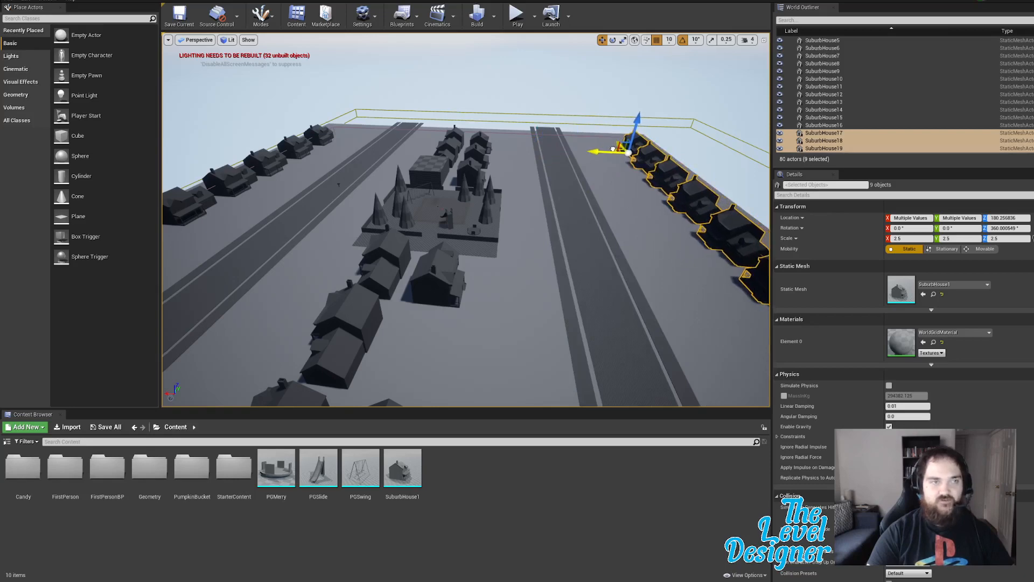
key("f")
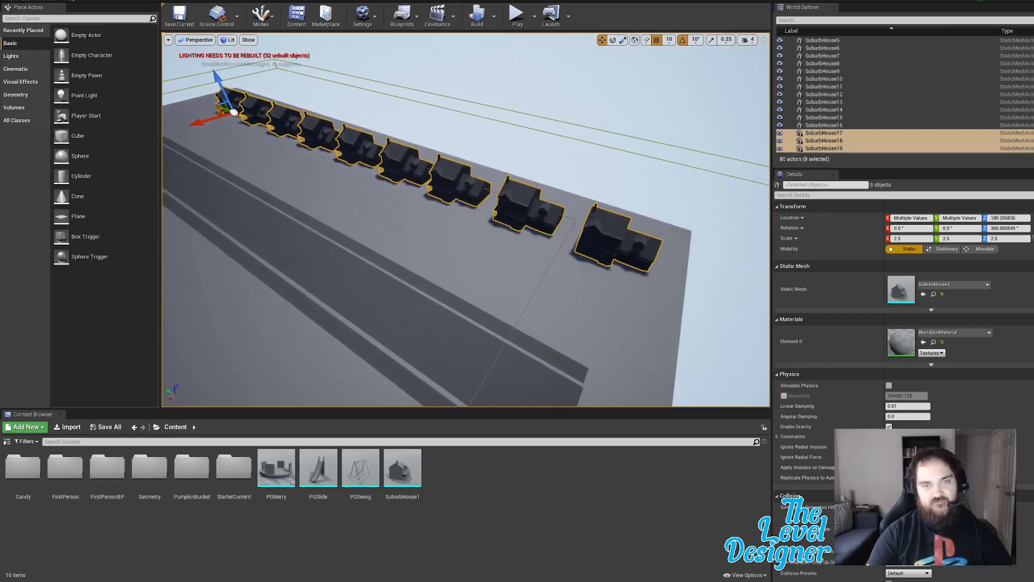
Step: Nudge the nine duplicated houses slightly in negative Y along the ground's outer edge
left_click_drag(217, 111, 257, 62)
key("w")
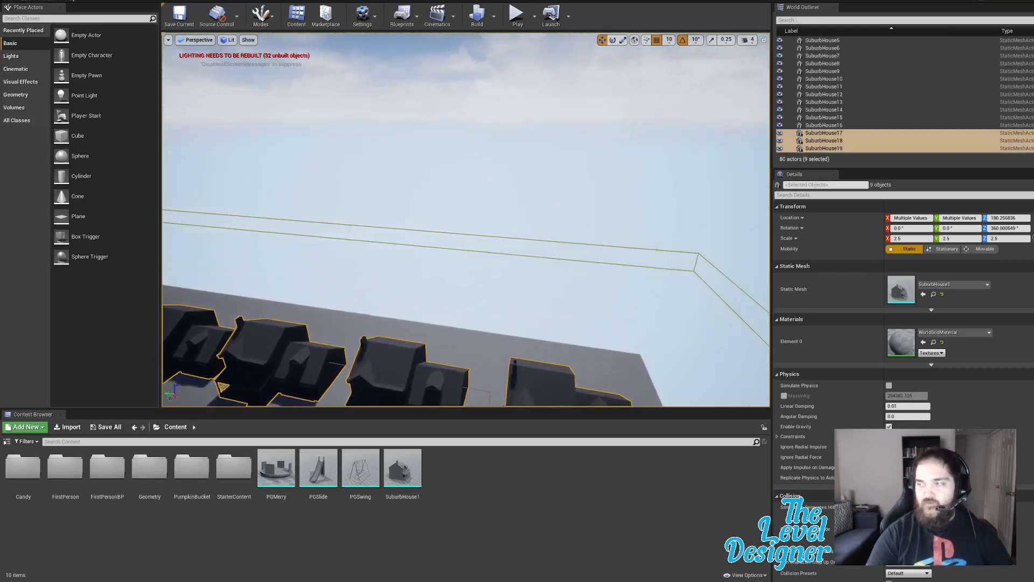
mouse_move(466, 220)
left_mouse_down()
mouse_move(437, 239)
mouse_move(423, 294)
mouse_move(372, 305)
mouse_move(345, 202)
mouse_move(458, 219)
mouse_move(255, 160)
mouse_move(468, 280)
mouse_move(453, 318)
mouse_move(498, 310)
mouse_move(501, 240)
mouse_move(464, 226)
mouse_move(466, 210)
left_mouse_up()
key("s")
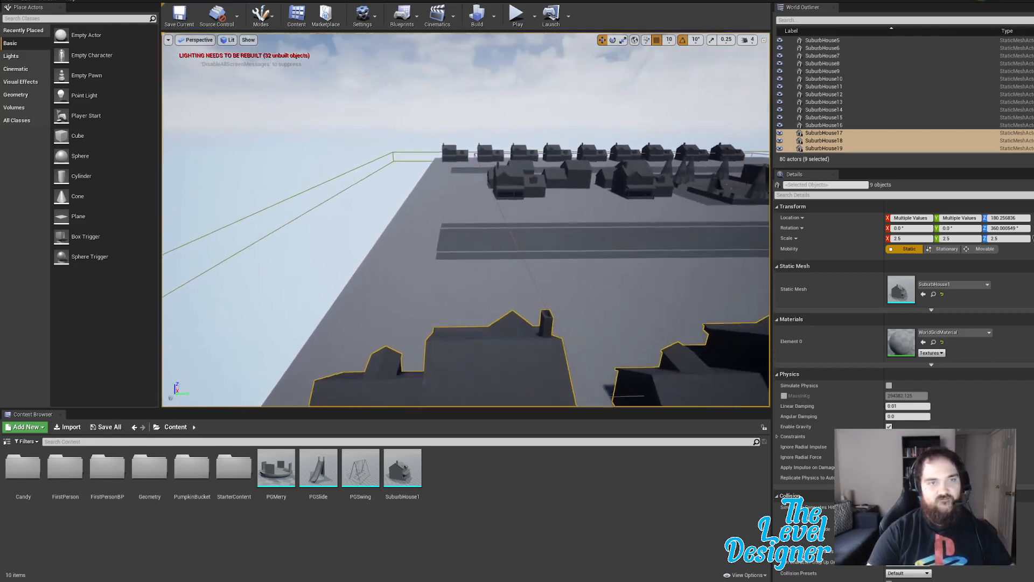
left_click_drag(585, 195, 660, 175)
left_click_drag(740, 235, 695, 217)
left_click_drag(610, 252, 488, 286)
key("d")
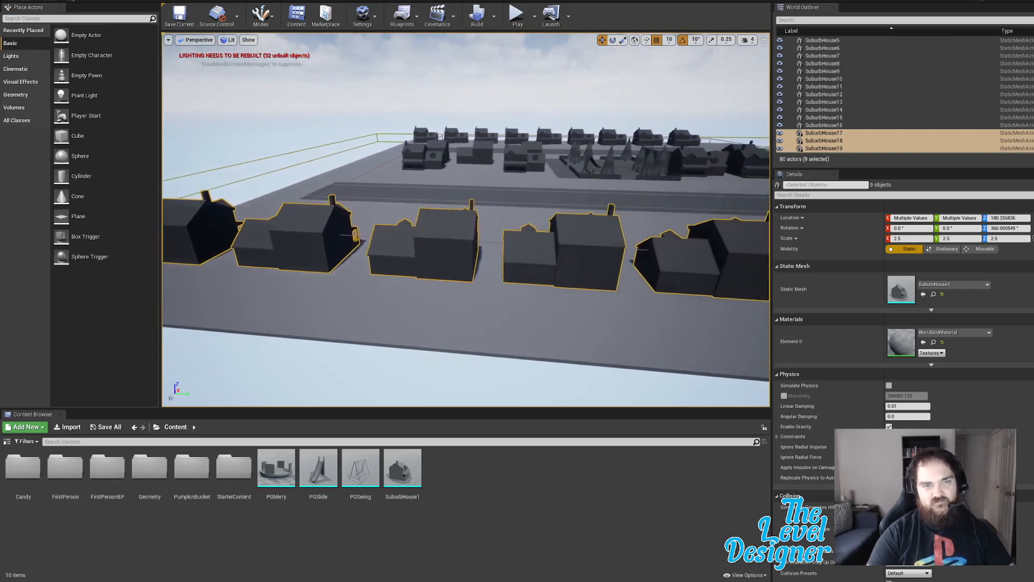
left_click_drag(487, 287, 590, 285)
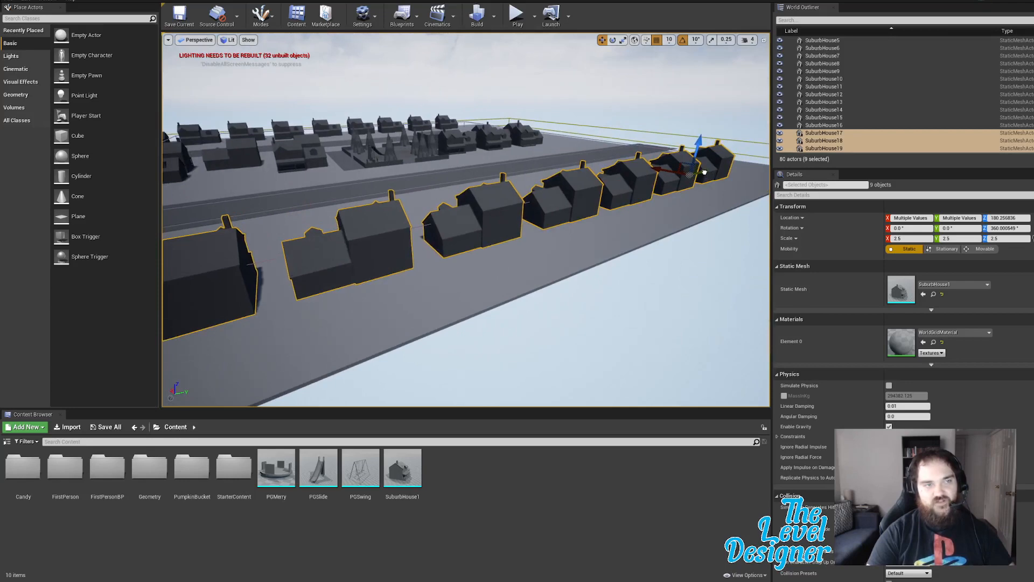
left_click_drag(704, 172, 700, 179)
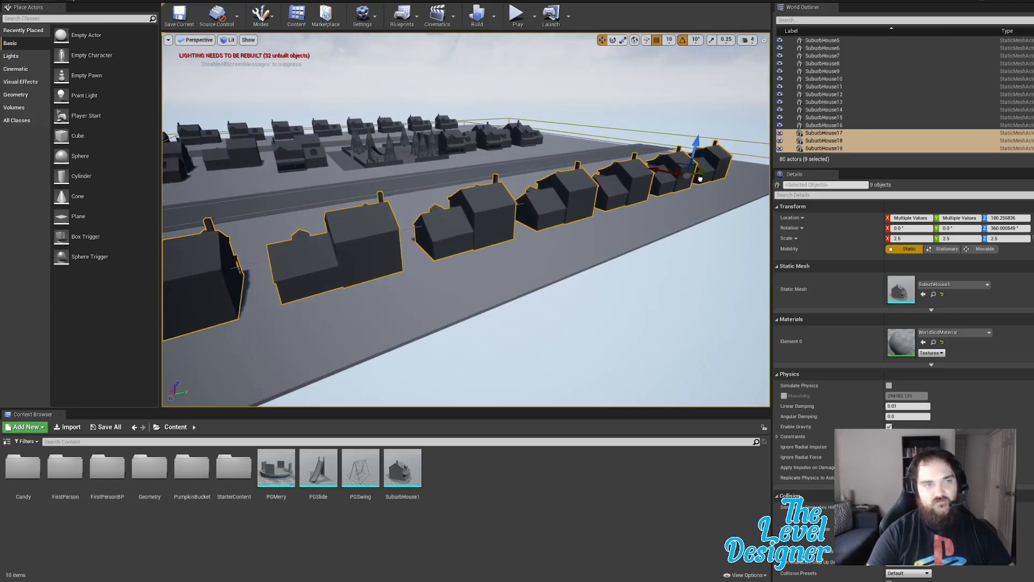
key("w")
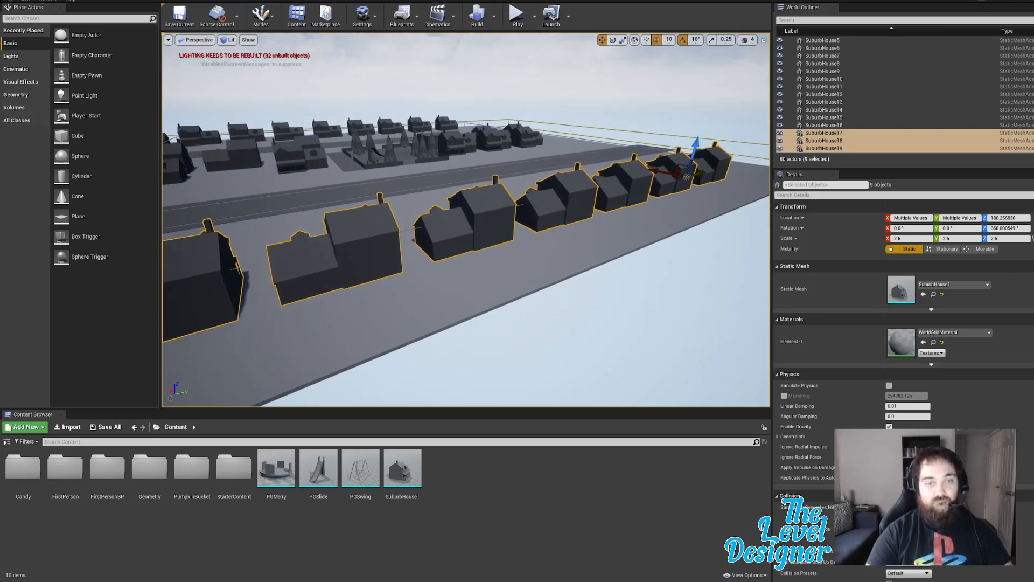
key("w")
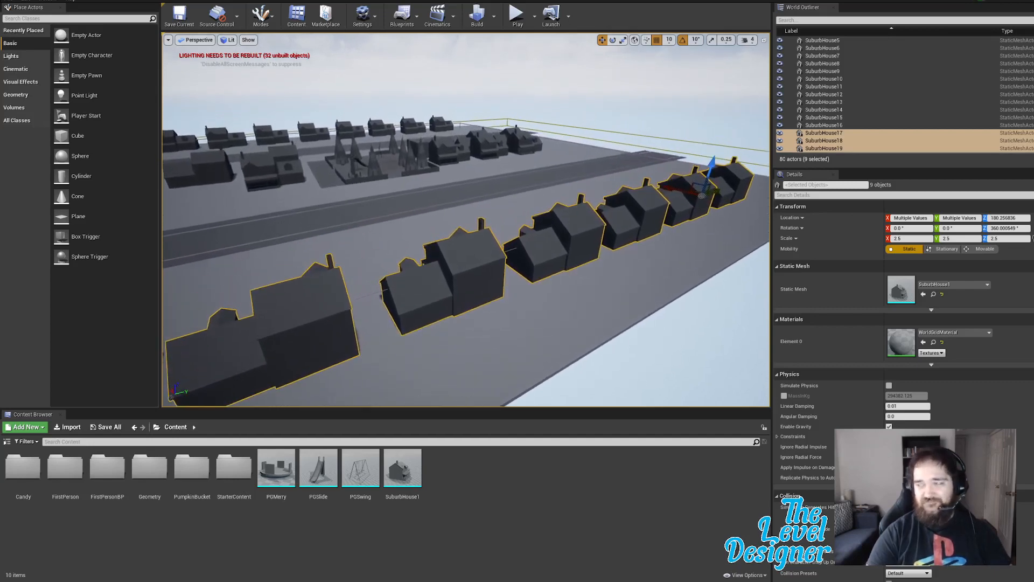
key("w")
key("e")
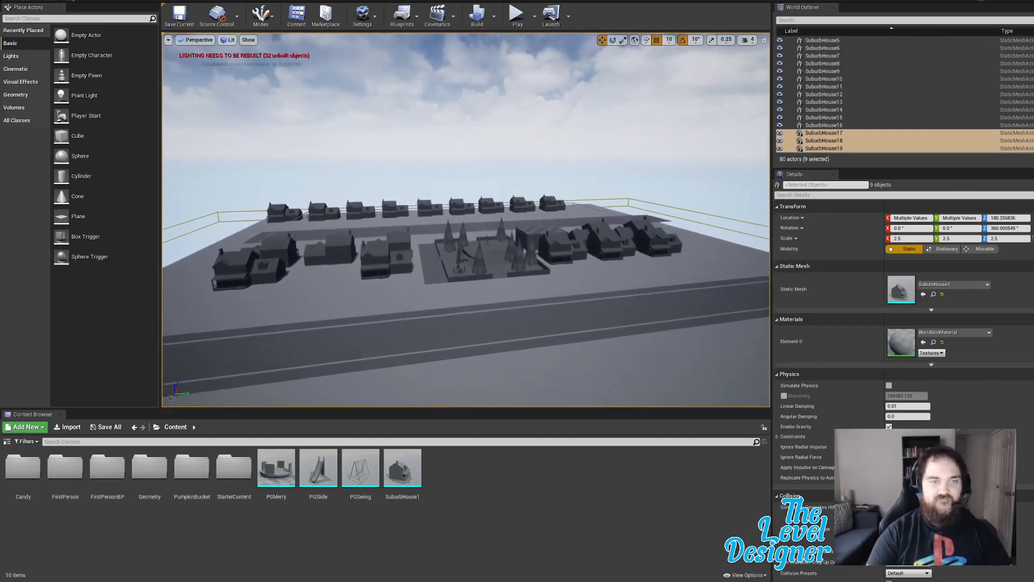
Step: Switch to the Photoshop map and duplicate the row of eight house squares onto the empty grey strip below the second road
key("w")
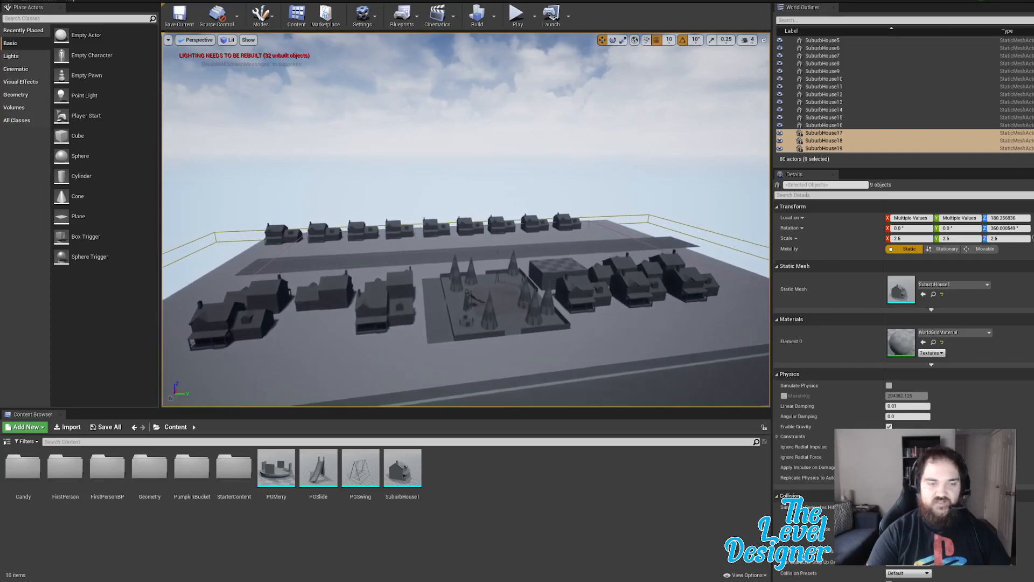
key("alt+Tab")
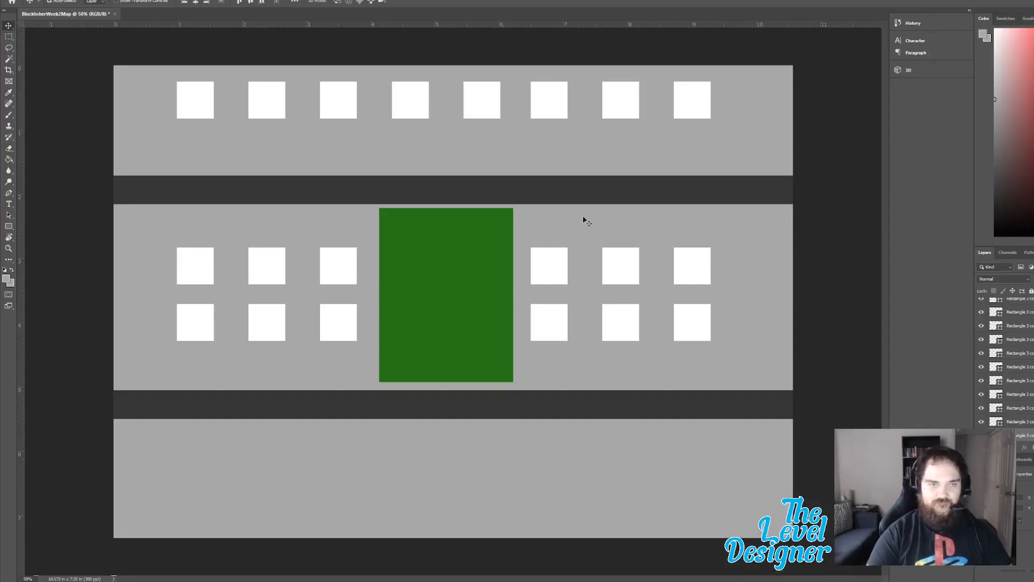
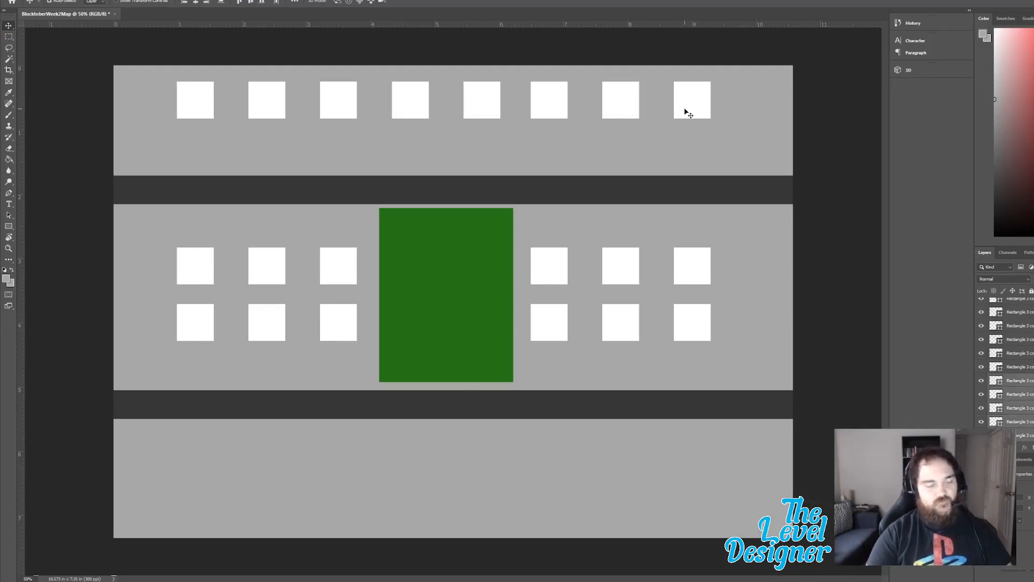
left_click_drag(478, 107, 513, 510)
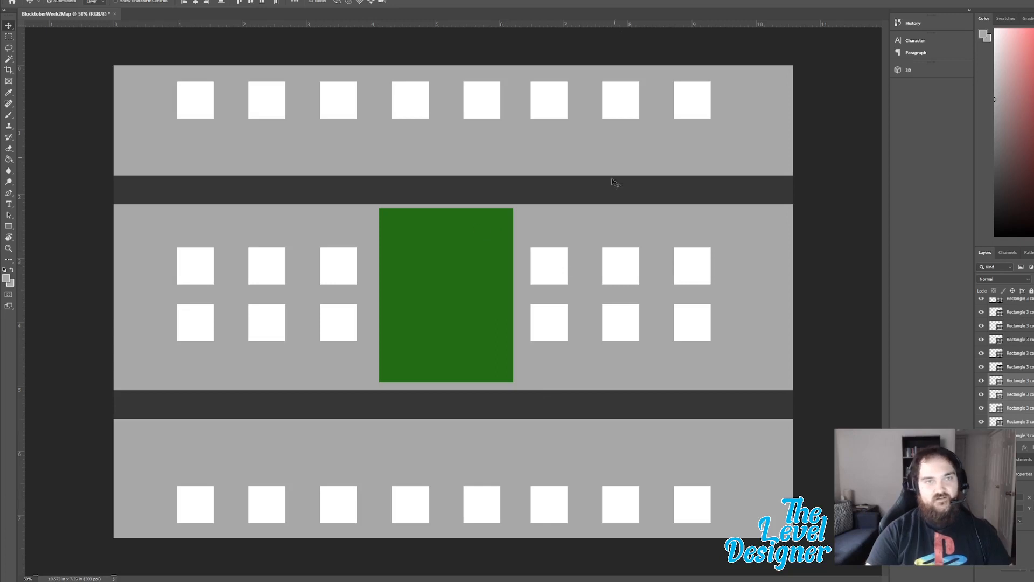
Step: Save the map on the computer as BlocktoberWeek2Map.psd with Maximize Compatibility enabled
left_click(19, 1)
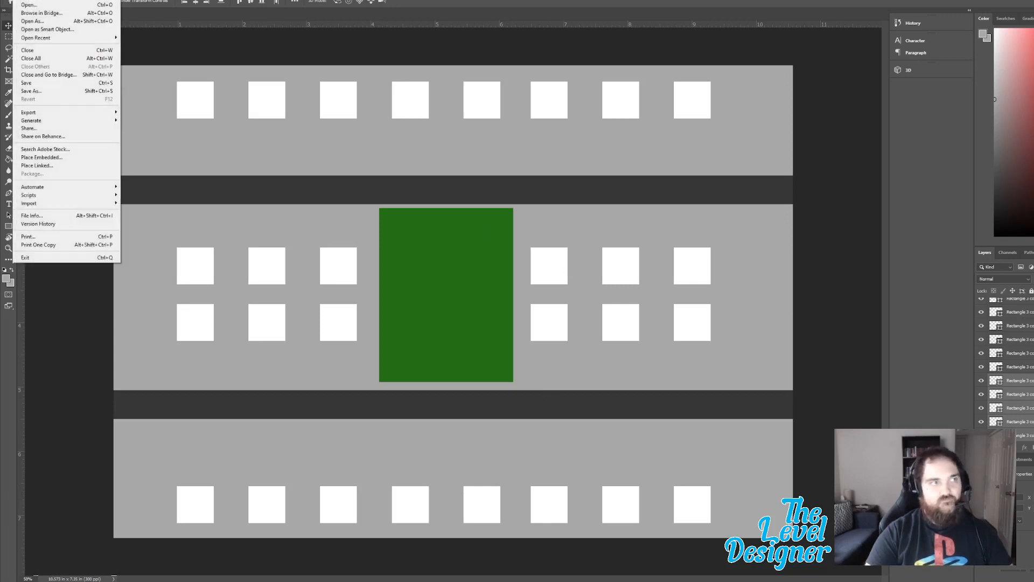
left_click(46, 85)
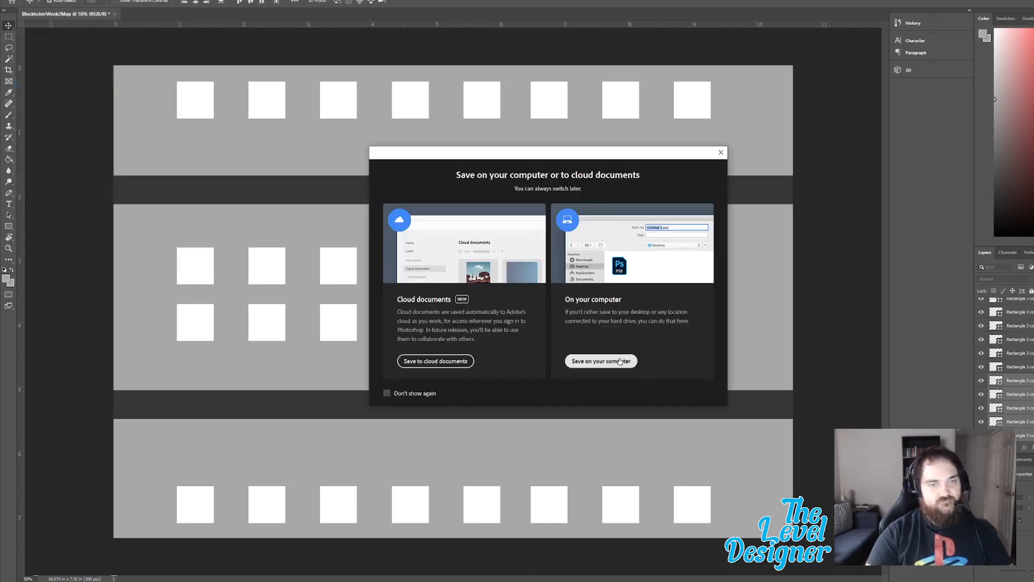
left_click(619, 361)
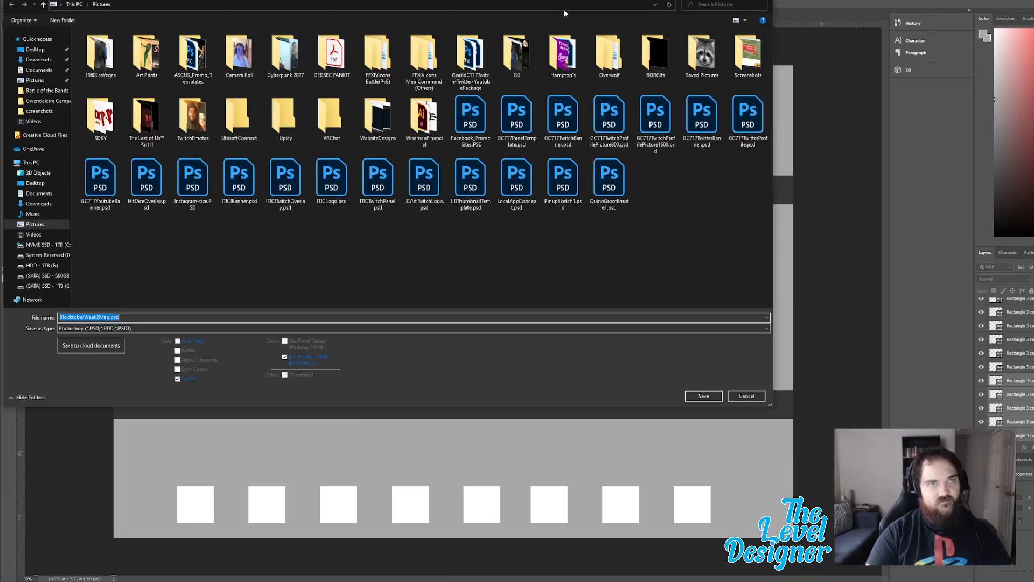
key("Return")
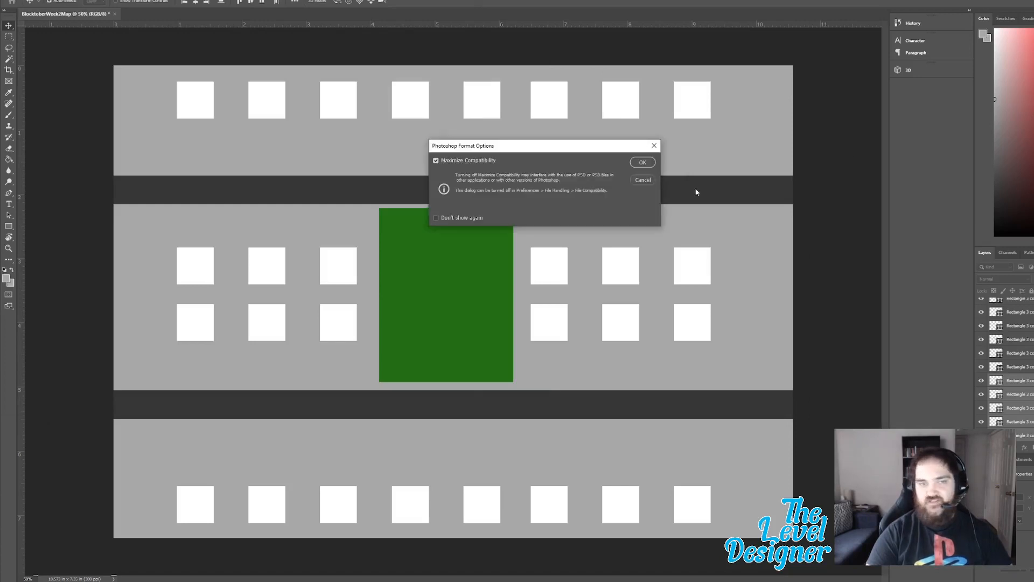
left_click(643, 162)
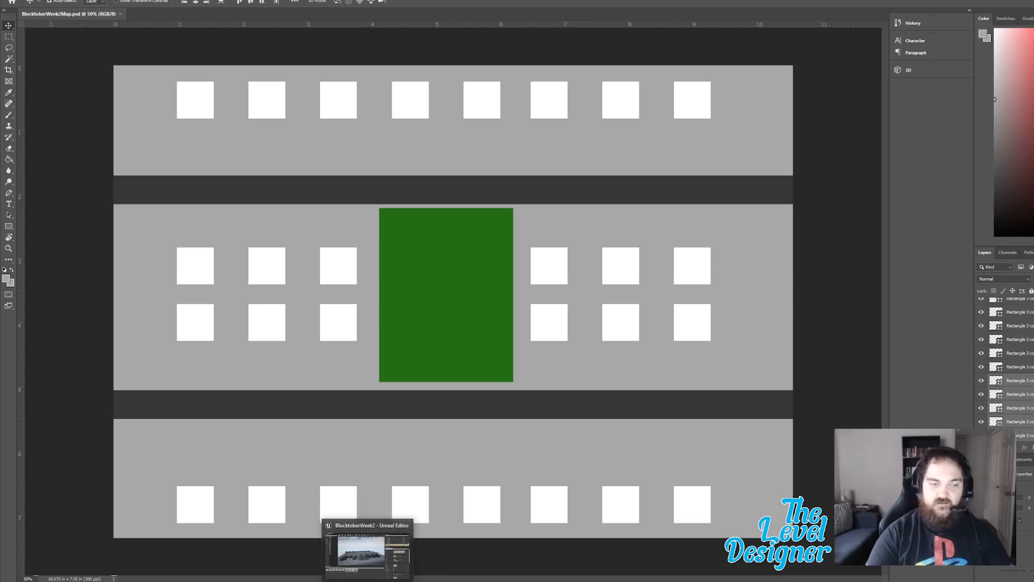
Step: Switch back to the Unreal Editor, select the playground floor Box Brush and enter Brush Editing mode
left_click(367, 549)
key("w")
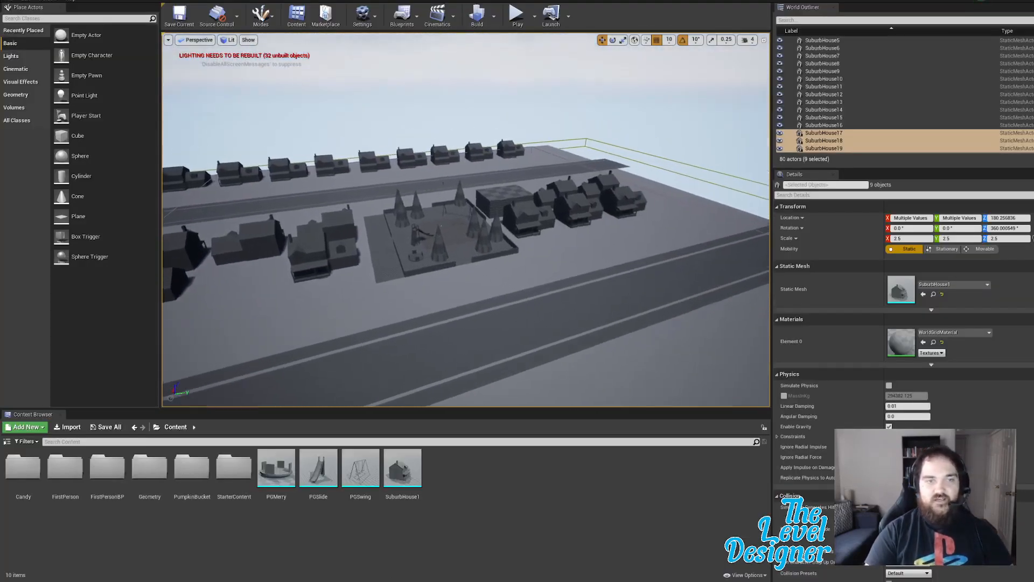
left_click(484, 257)
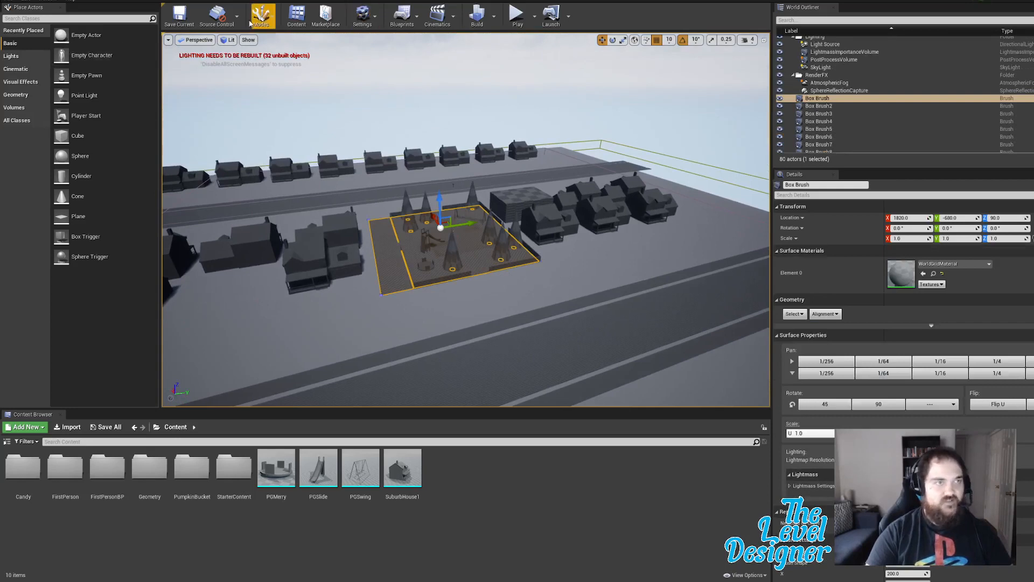
left_click(275, 21)
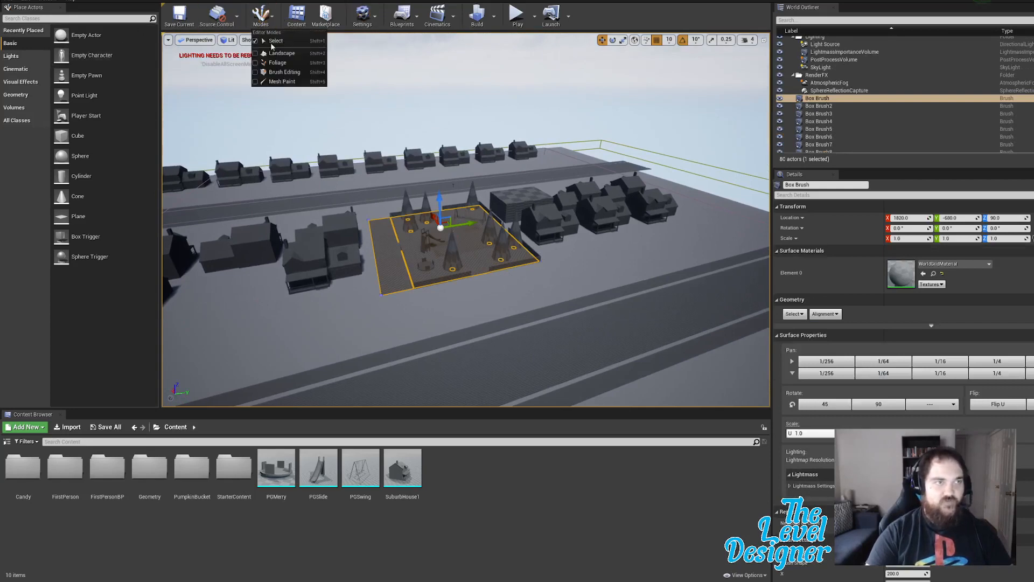
left_click(283, 72)
scroll(463, 226, "up", 3)
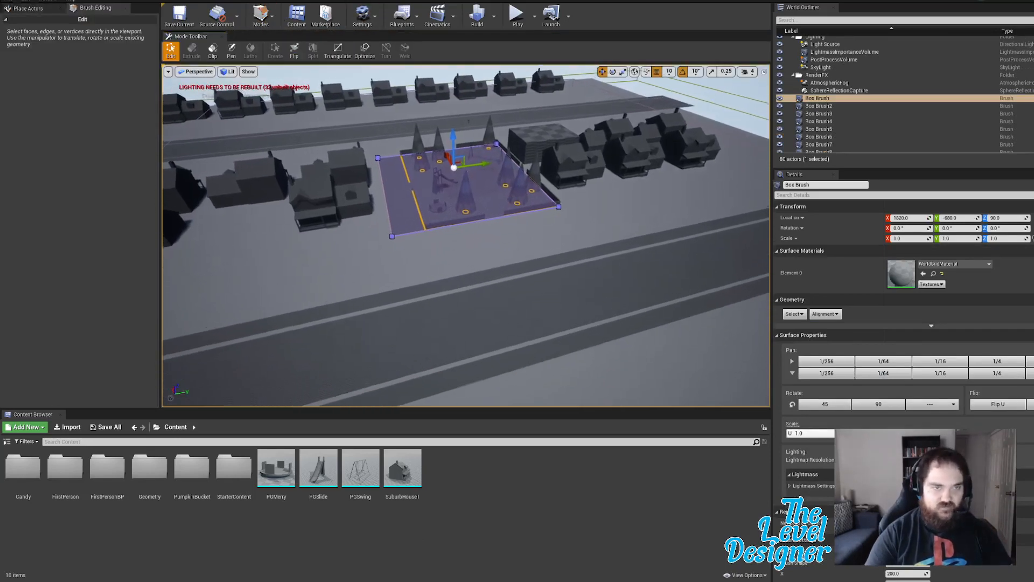
Step: Extend the playground floor brush by moving its negative X side face outward, almost to the neighbouring road
key("w")
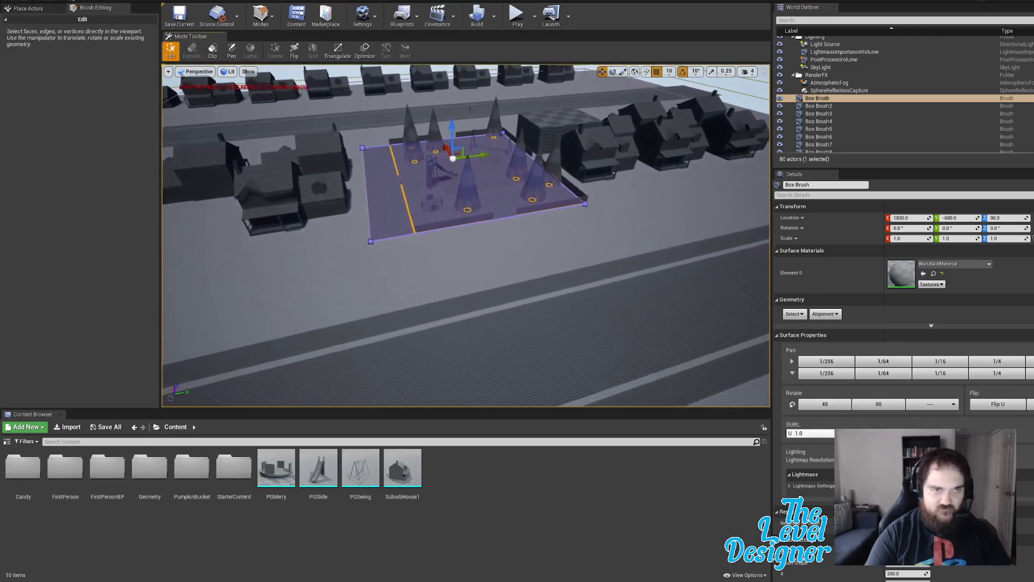
key("w")
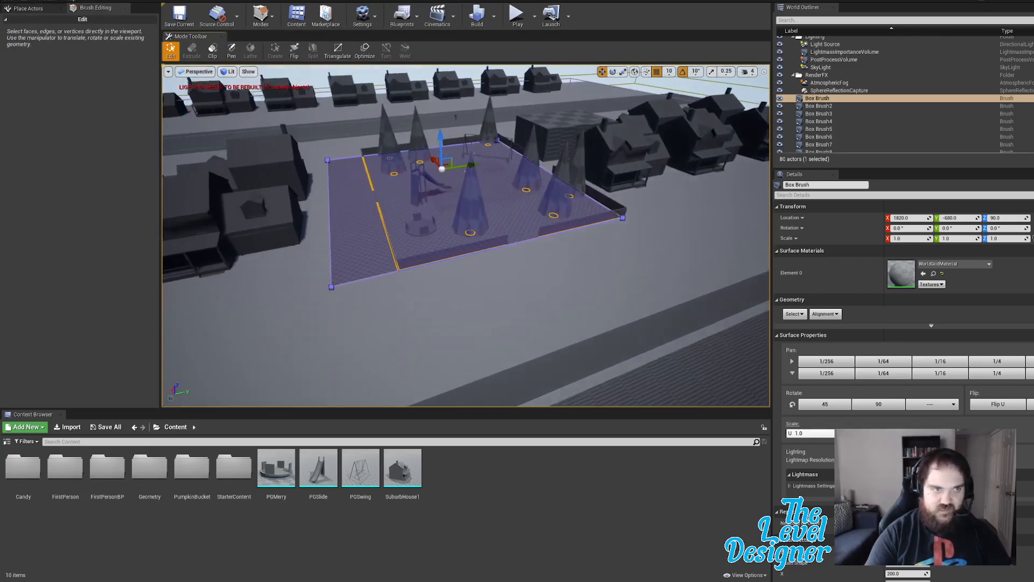
key("w")
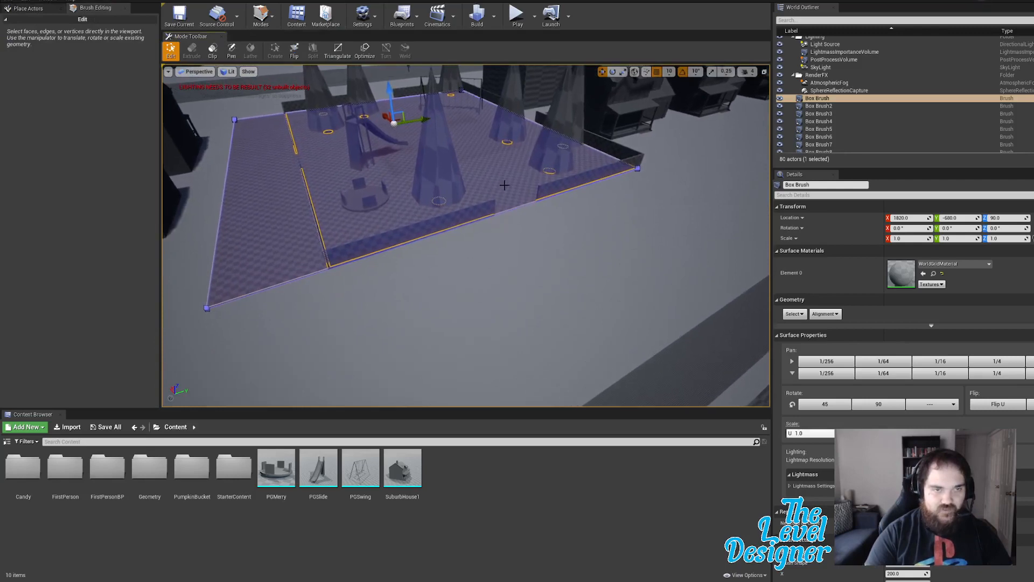
left_click(500, 214)
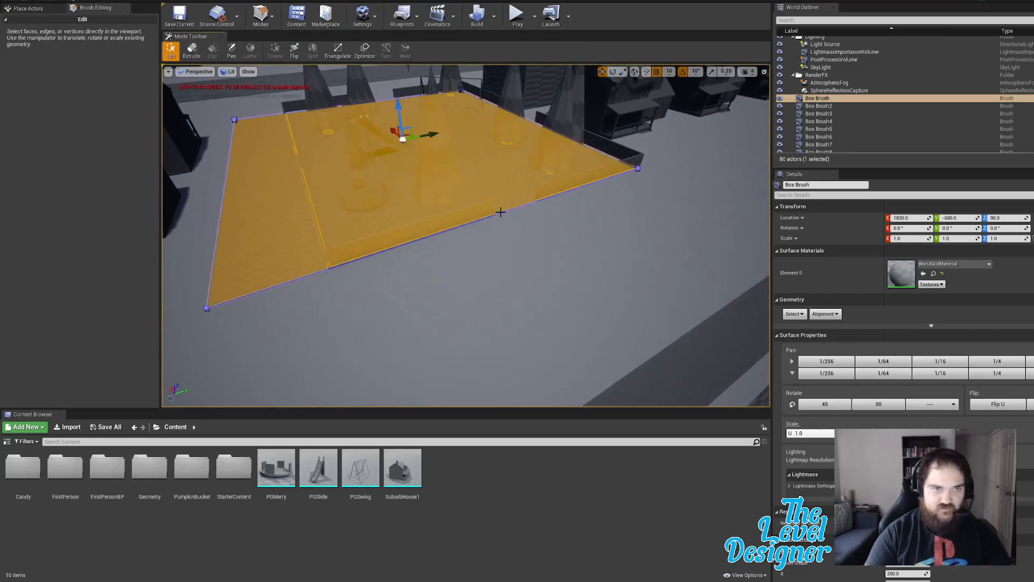
key("w")
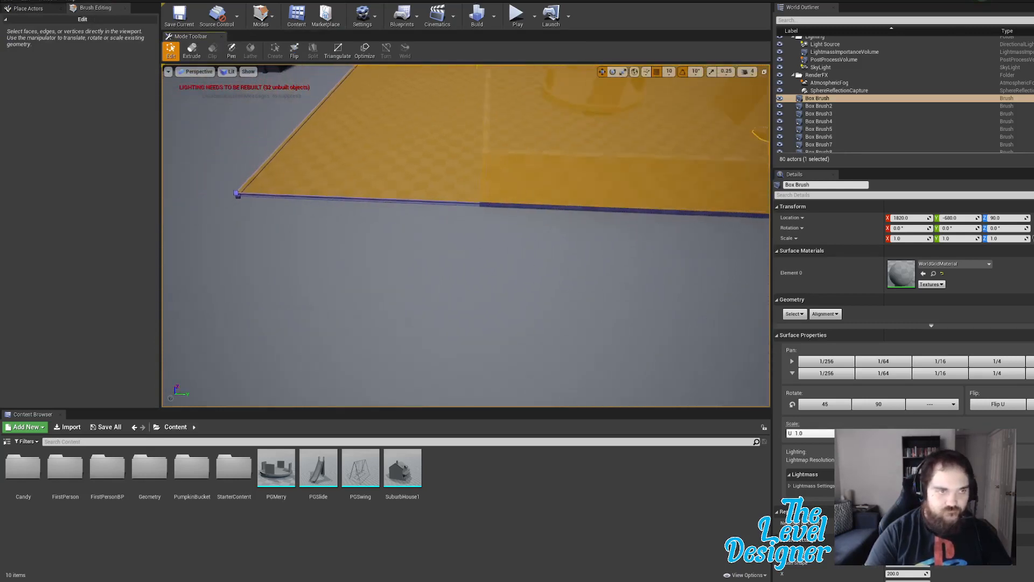
key("w")
left_click(480, 186)
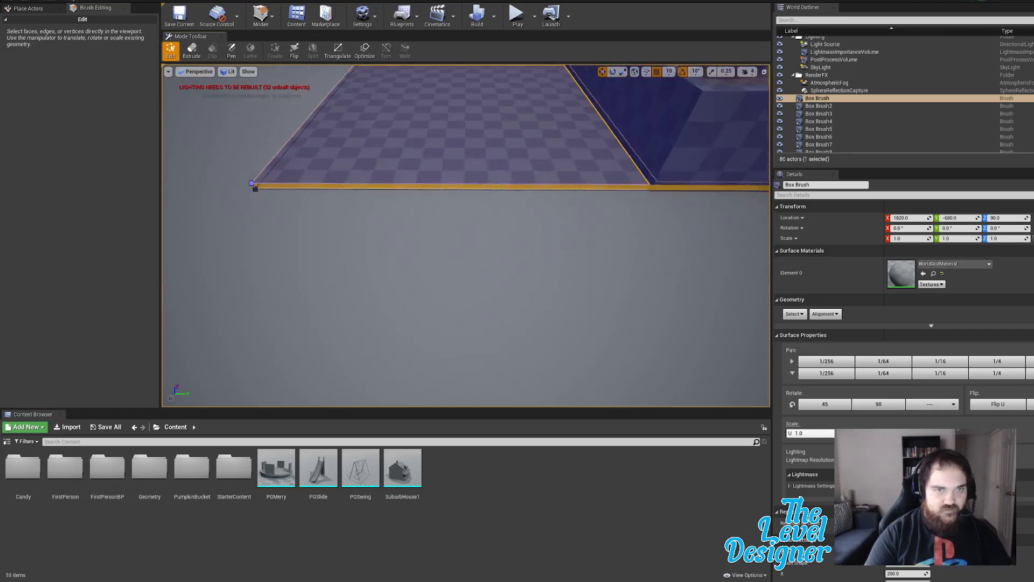
key("d")
key("s")
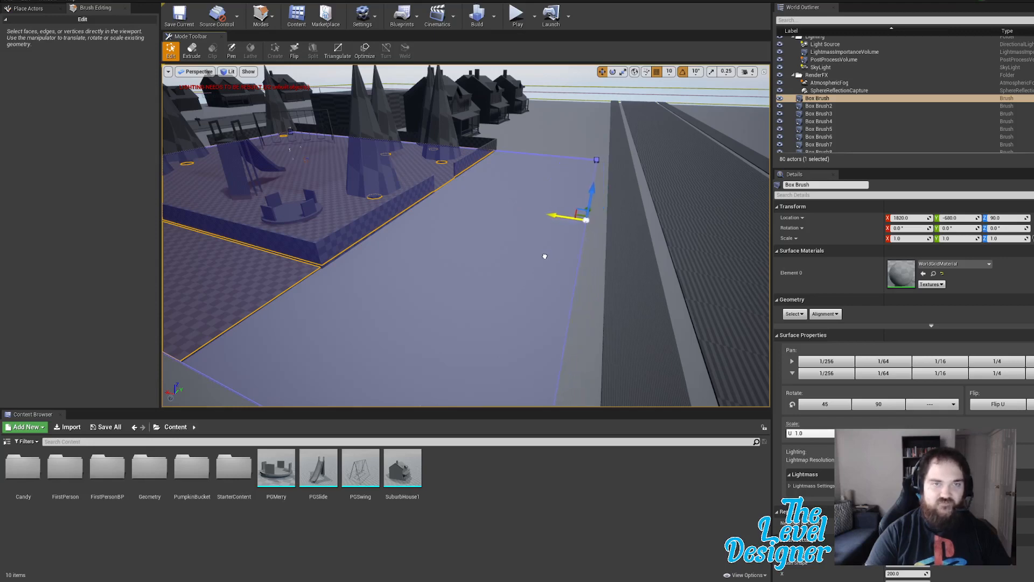
left_click_drag(544, 257, 544, 255)
Step: Extend the opposite, positive X side face of the playground floor brush outward, almost to the other road
key("w")
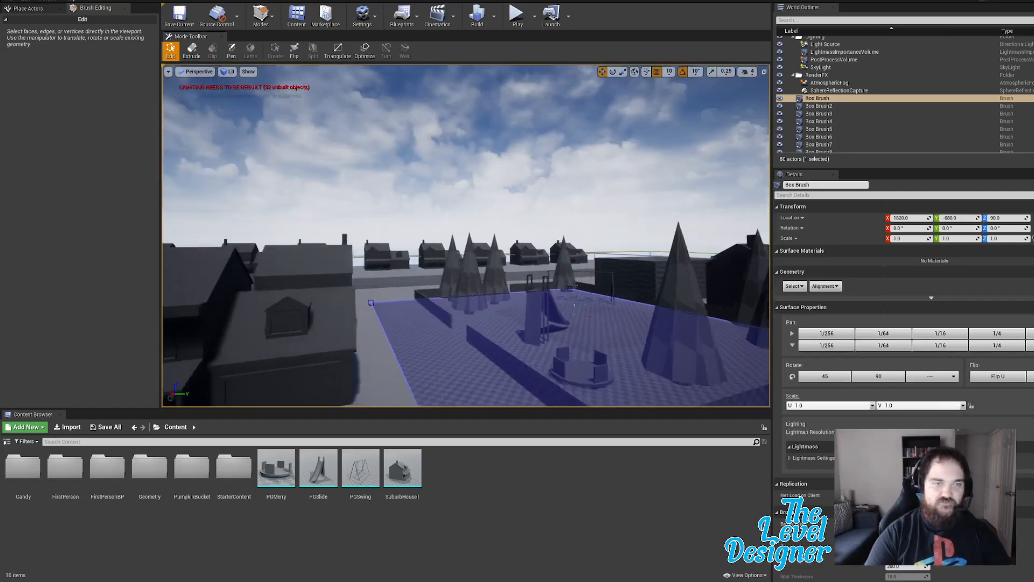
key("w")
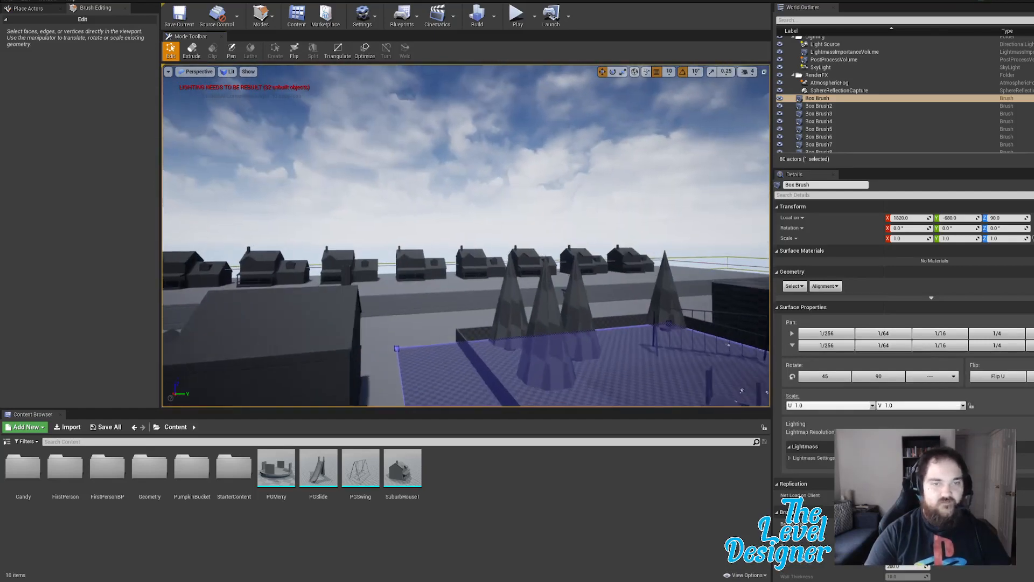
key("w")
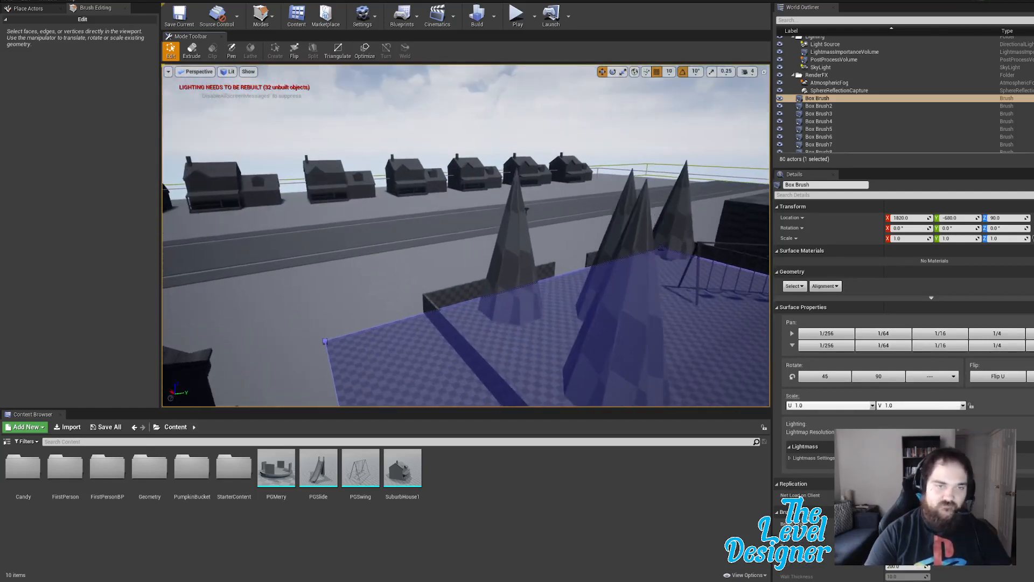
key("w")
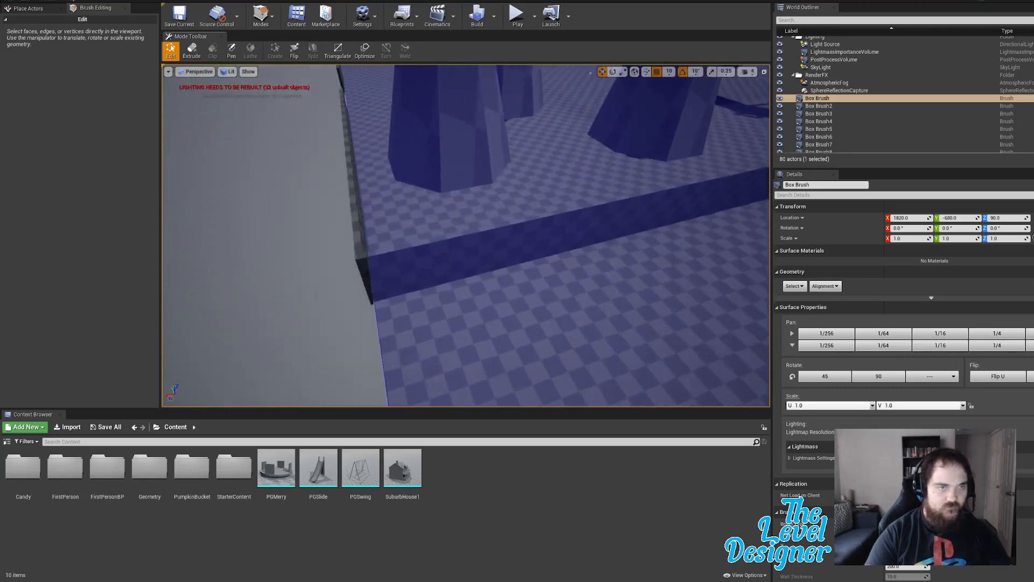
key("s")
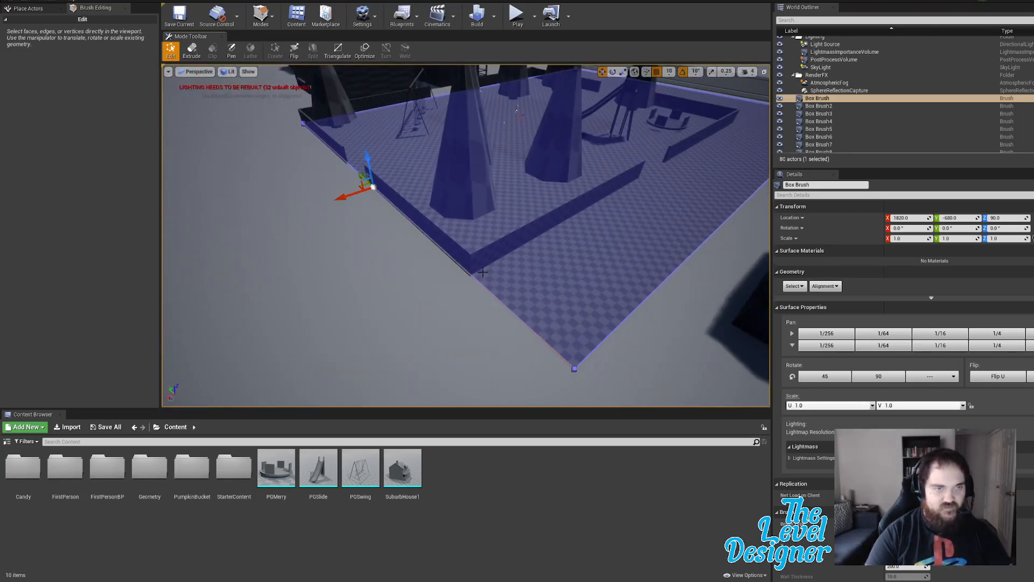
left_click_drag(467, 204, 399, 205)
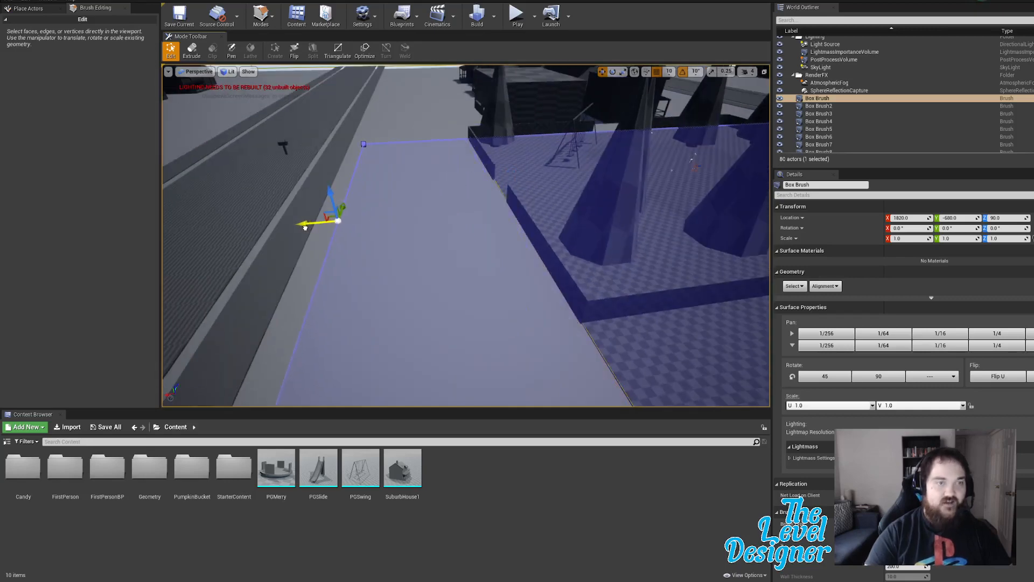
key("f")
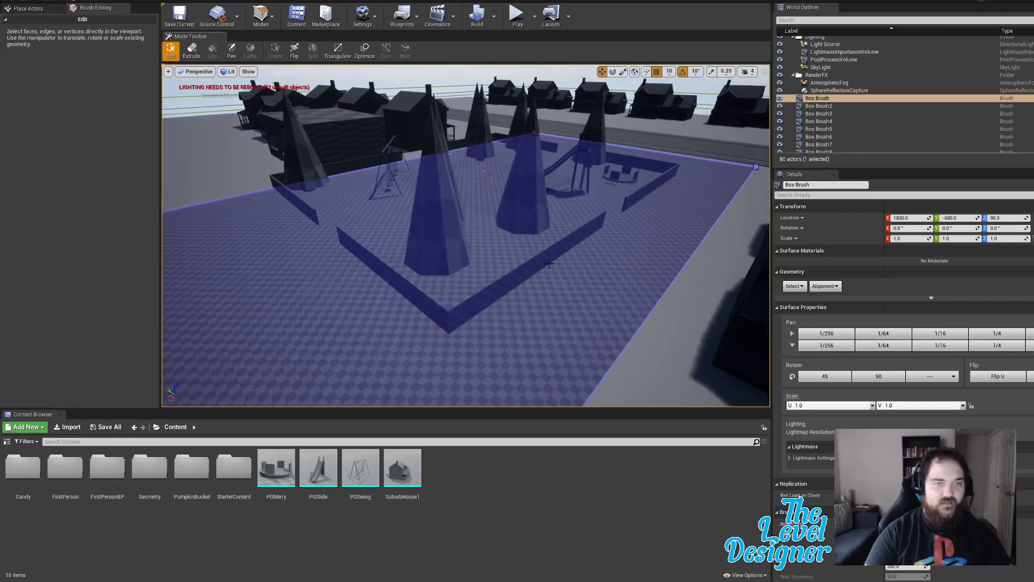
left_click_drag(578, 182, 580, 149)
left_click(582, 148)
mouse_move(628, 250)
left_mouse_down()
mouse_move(592, 280)
mouse_move(636, 294)
mouse_move(716, 288)
left_mouse_up()
left_click(614, 286)
left_click(820, 90, "ctrl")
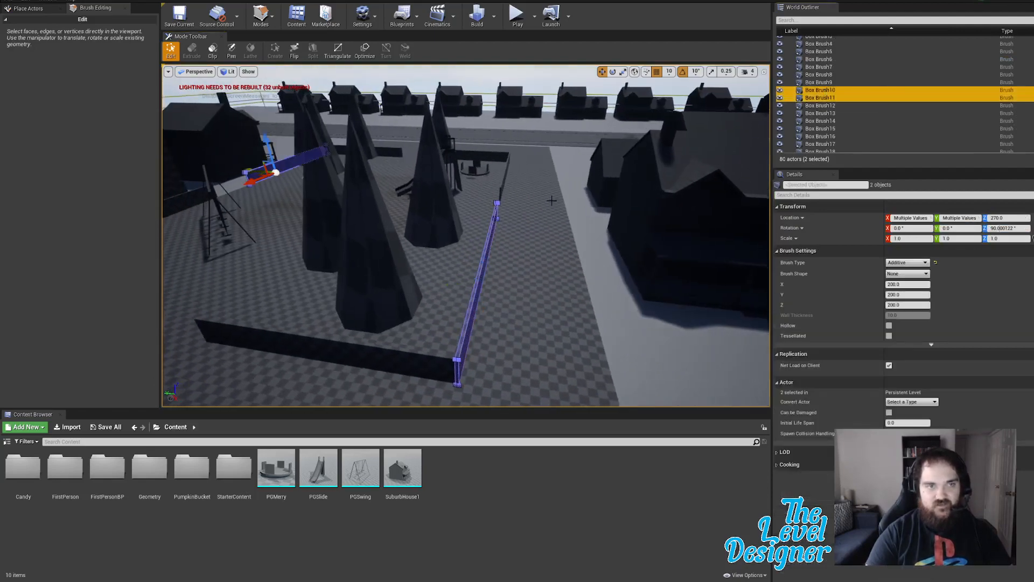
left_click(505, 181)
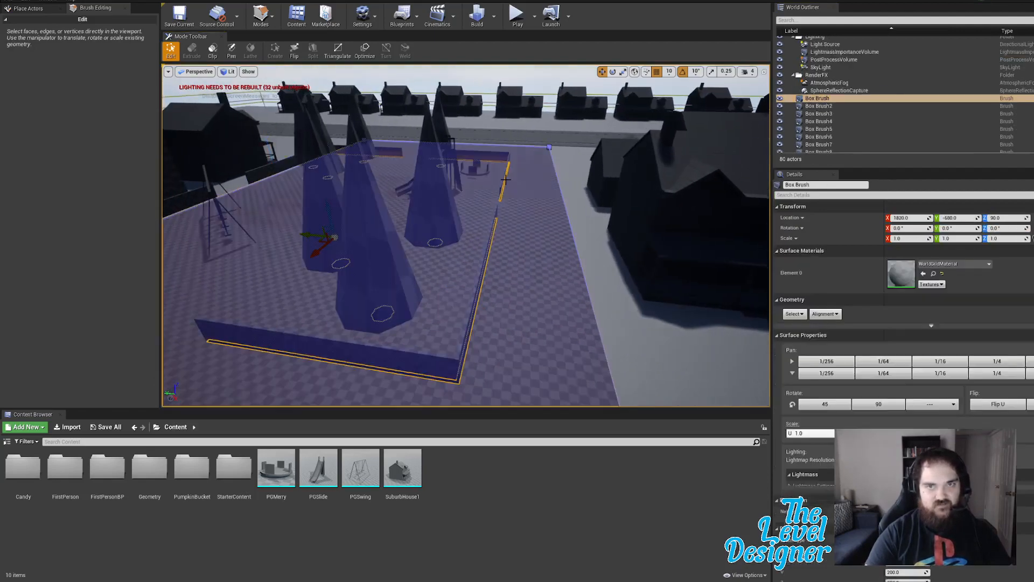
left_click(505, 244)
mouse_move(519, 250)
left_mouse_down()
mouse_move(533, 226)
mouse_move(503, 148)
left_mouse_up()
left_click(460, 205)
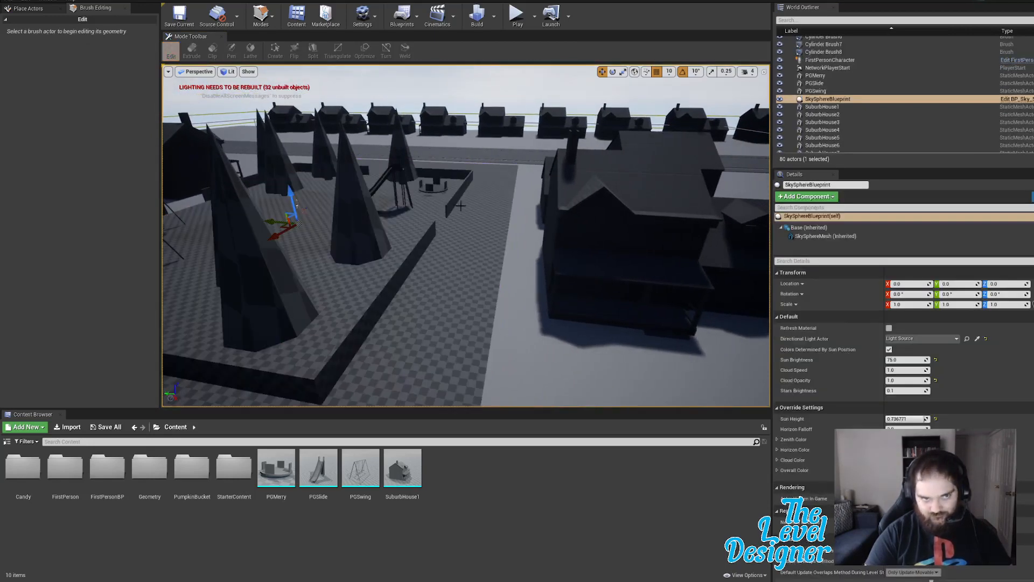
Step: Select the fence walls Box Brush11 and Box Brush12 and move them in negative Y to the enlarged playground floor's edge
left_click(457, 203)
left_click(418, 249, "ctrl")
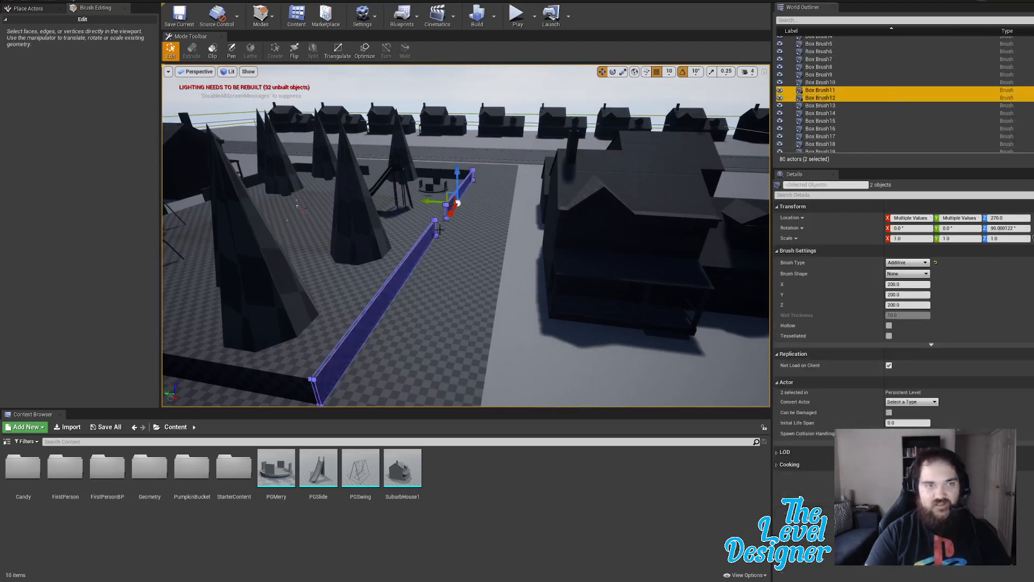
key("a")
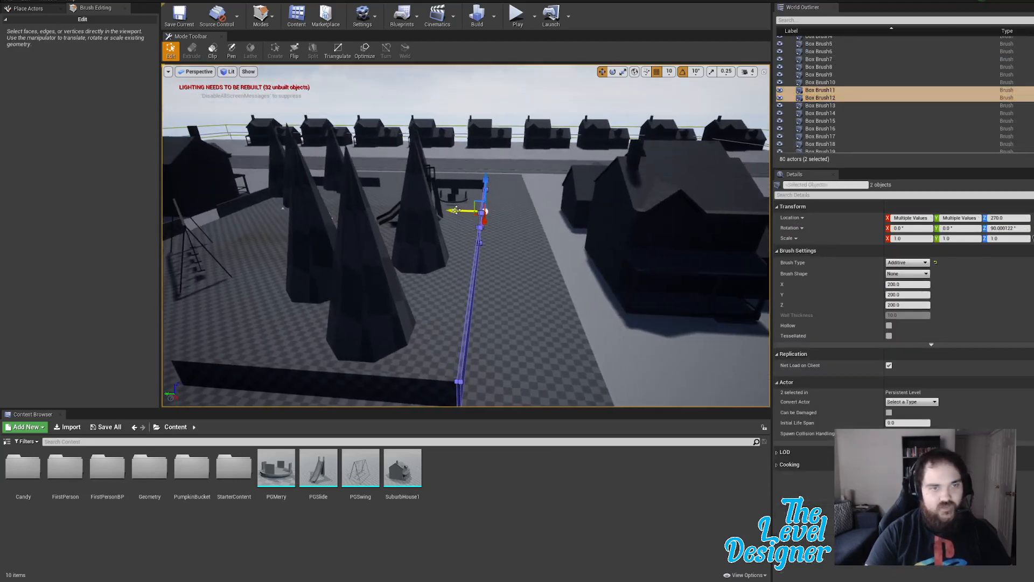
left_click_drag(456, 209, 508, 220)
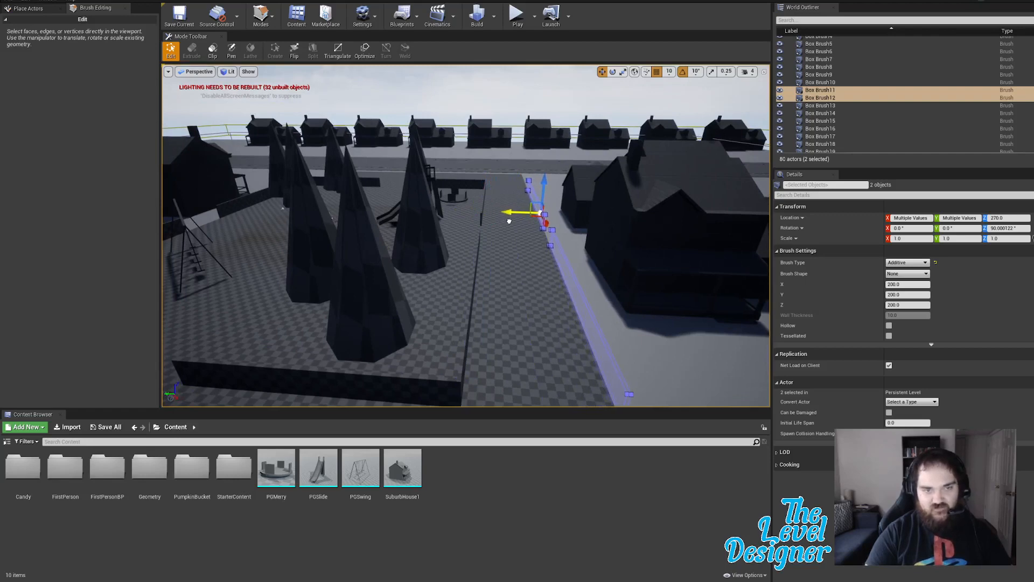
key("d")
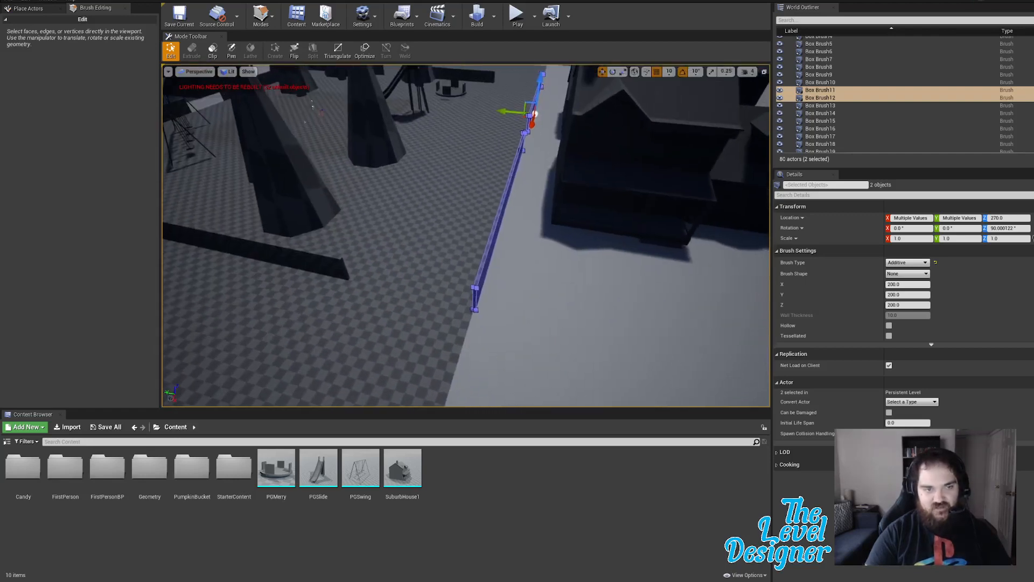
key("d")
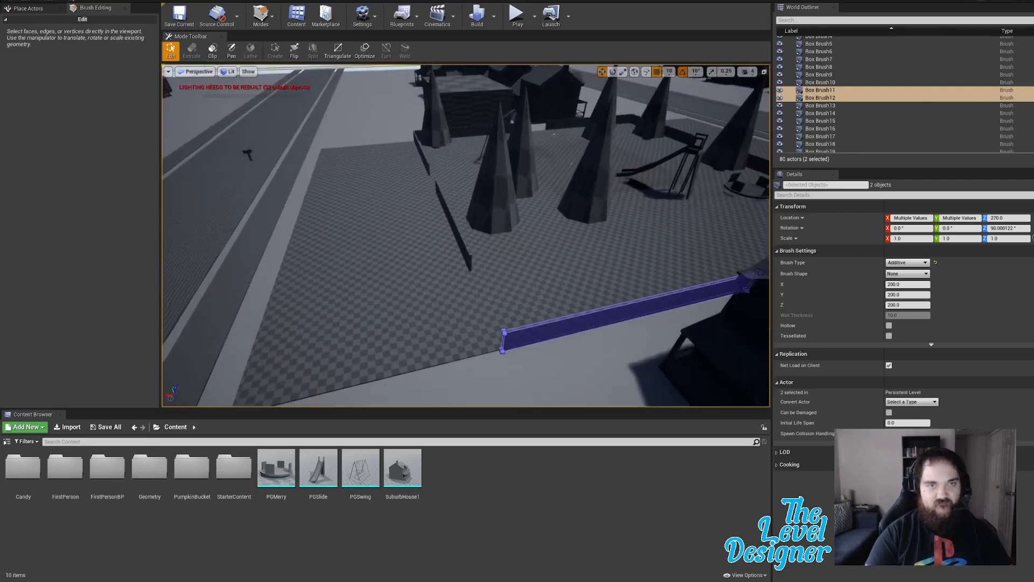
Step: Select the fence walls Box Brush5 and Box Brush6 and move them in positive X to the enlarged playground floor's edge
left_click(421, 152)
left_click(826, 61, "ctrl")
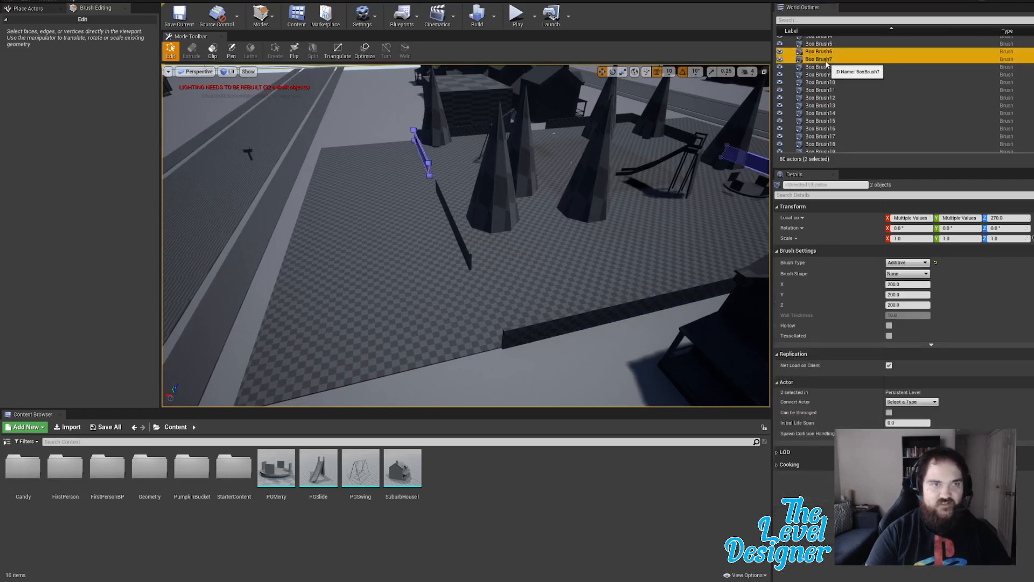
left_click(825, 44)
left_click(829, 51, "ctrl")
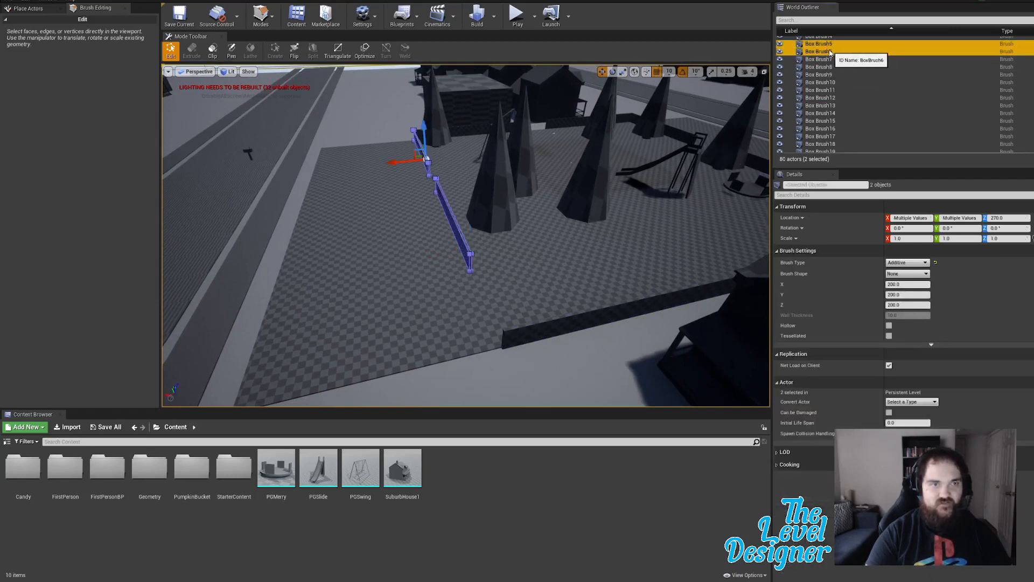
left_click_drag(396, 162, 350, 173)
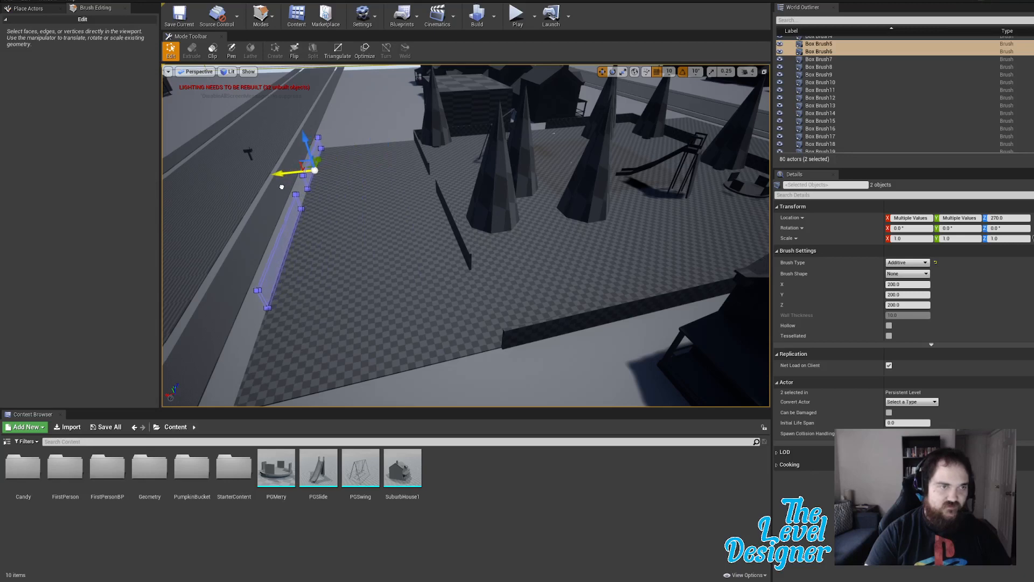
left_click(281, 187)
key("w")
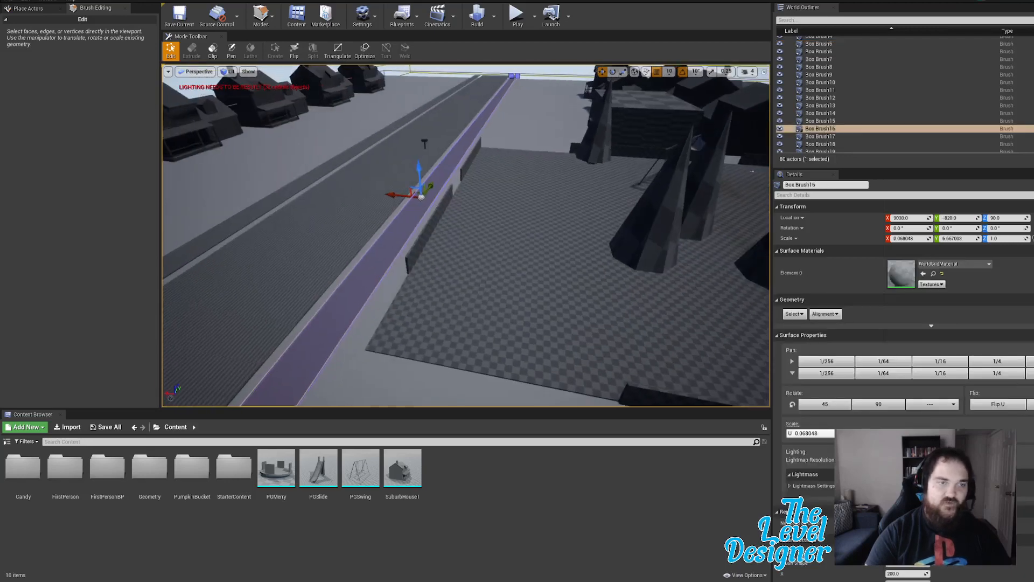
Step: Select the fence walls Box Brush7 and Box Brush8 and shift them along Y until their end meets the negative Y side fence's corner
key("s")
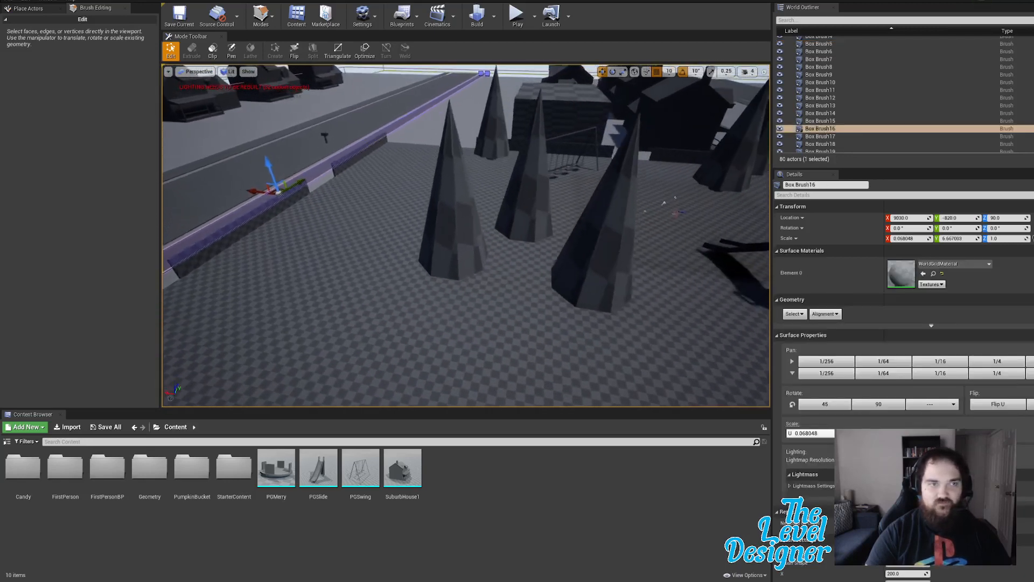
key("d")
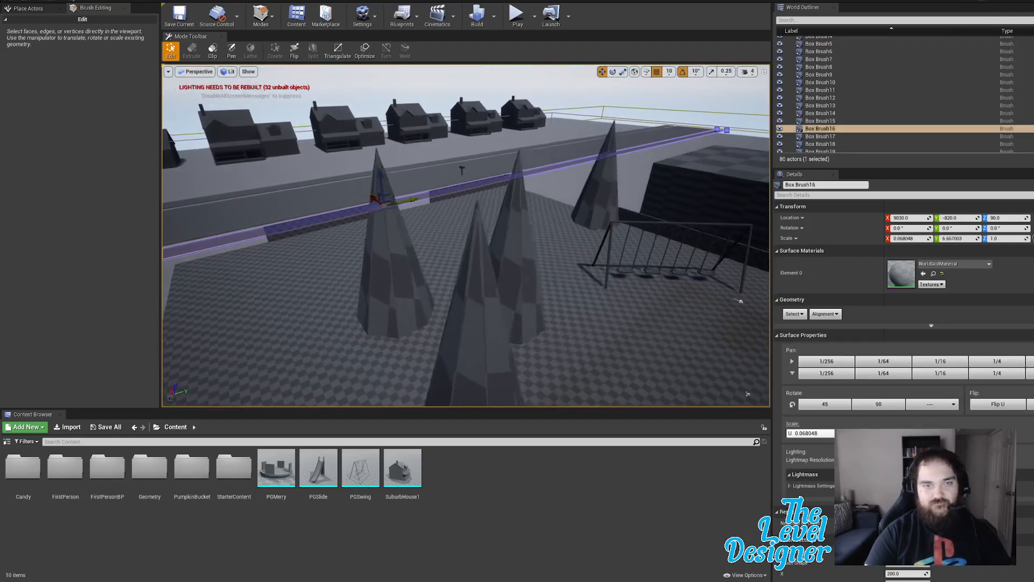
key("s")
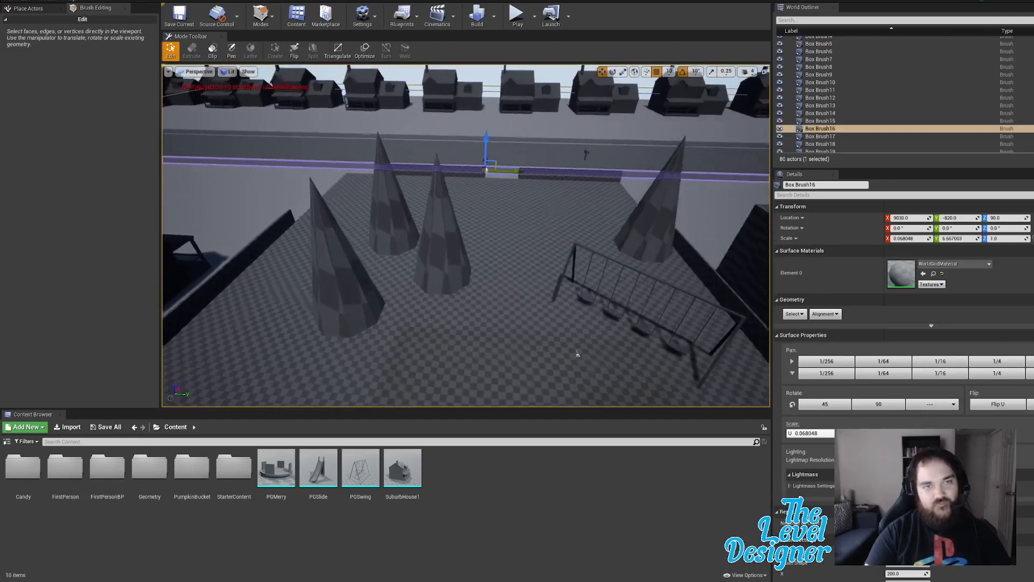
key("s")
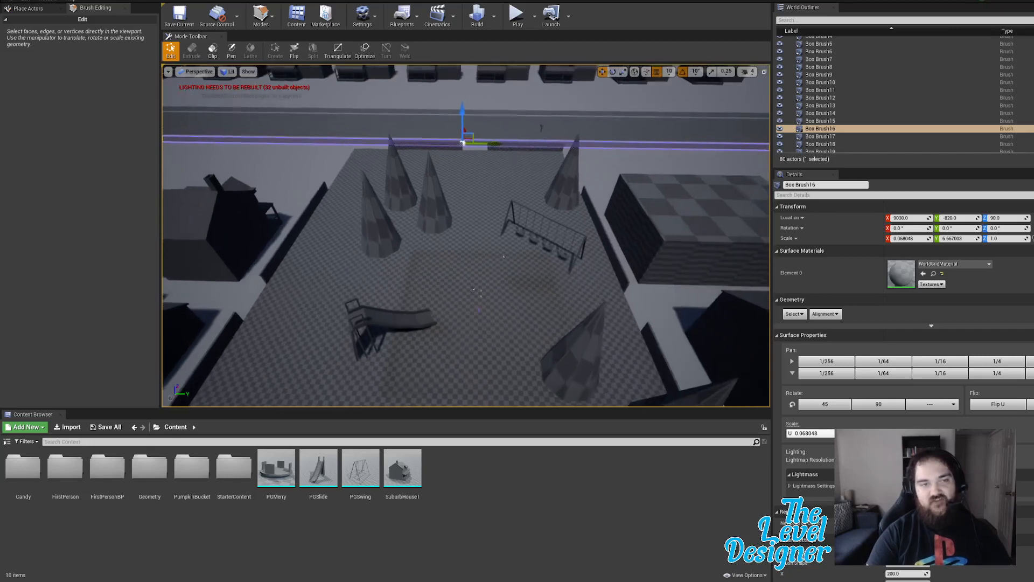
key("s")
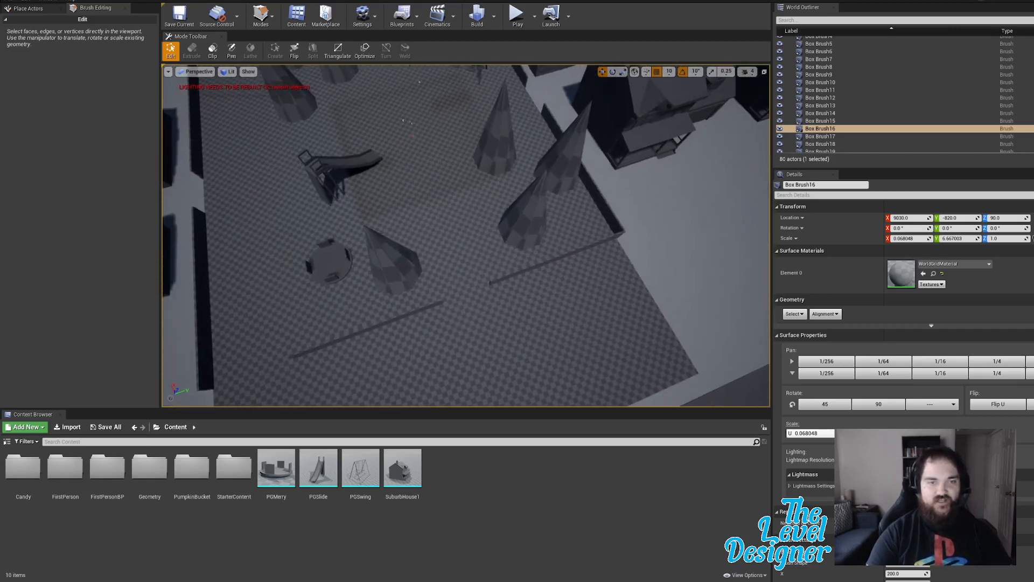
left_click(535, 266)
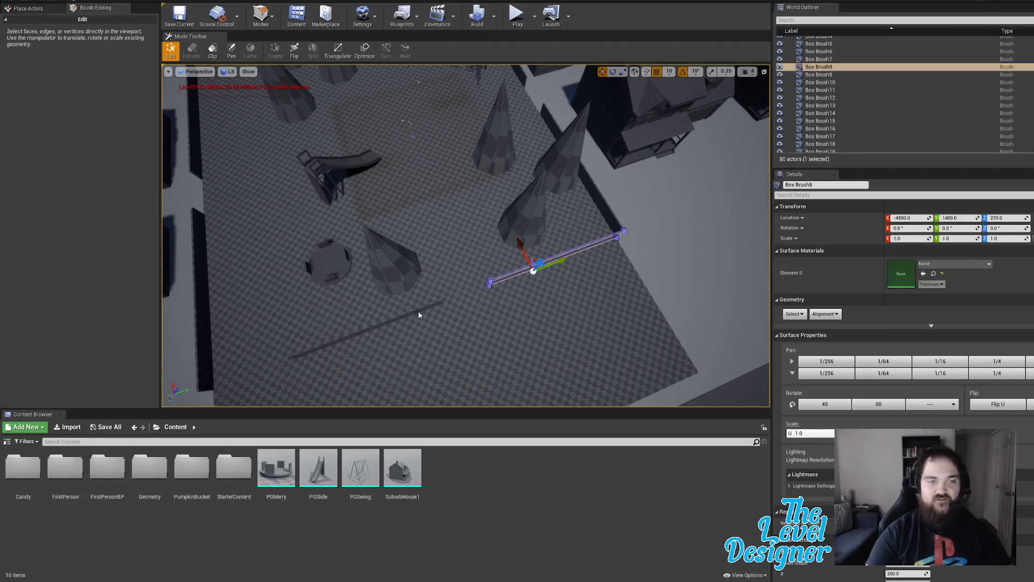
key("d")
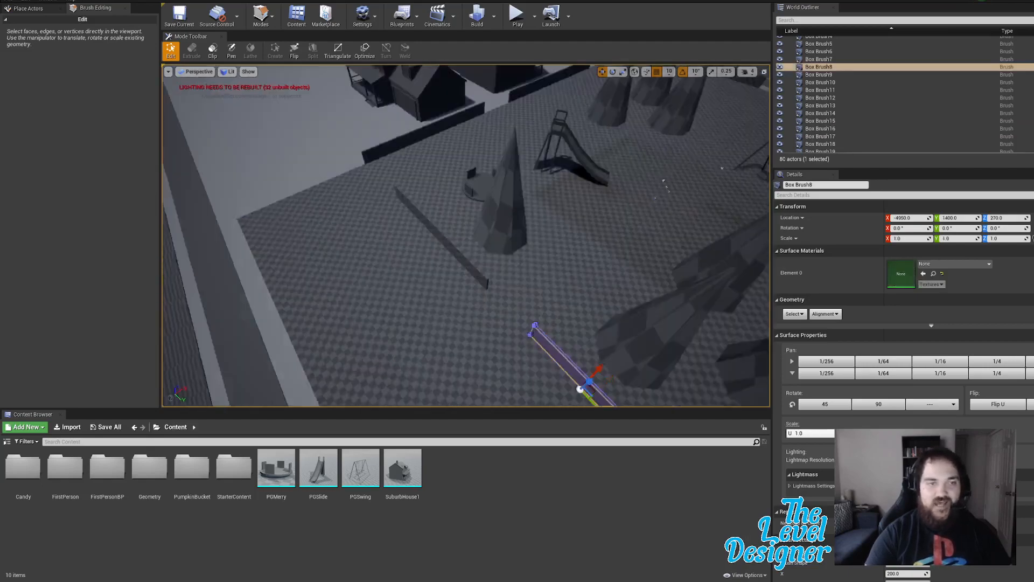
left_click(502, 274)
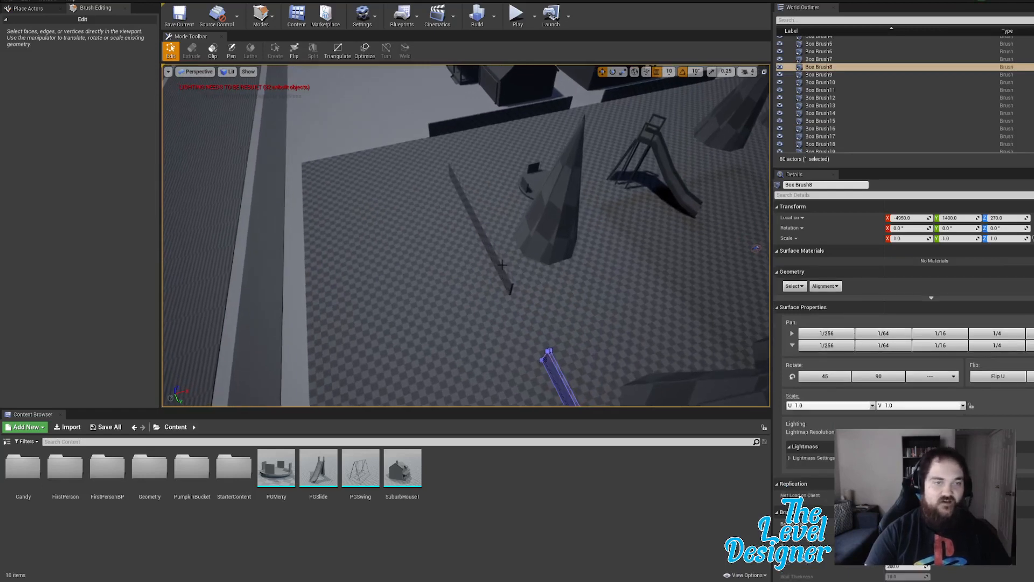
left_click(499, 266)
left_click(498, 265, "ctrl")
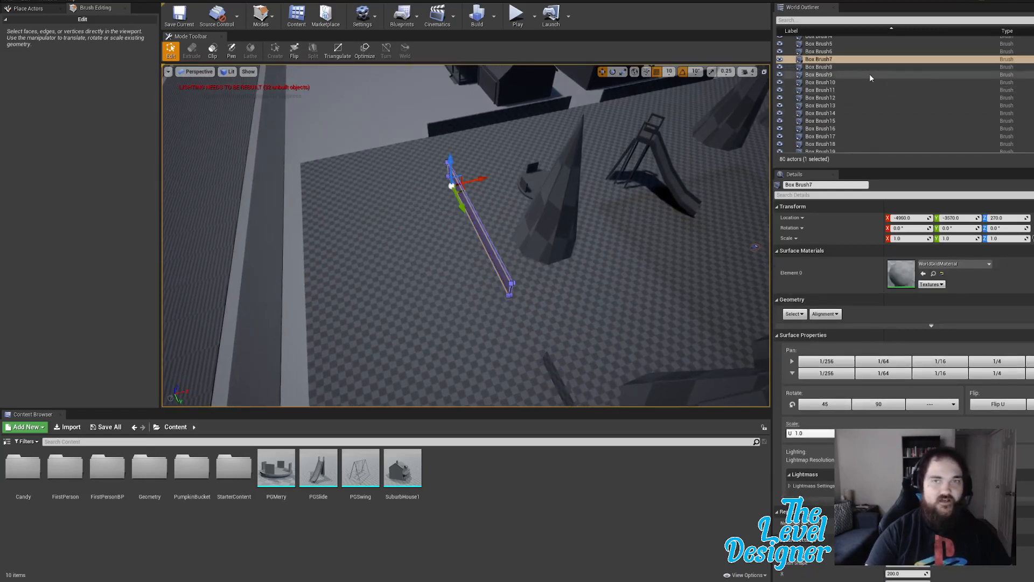
left_click_drag(499, 265, 635, 215)
key("s")
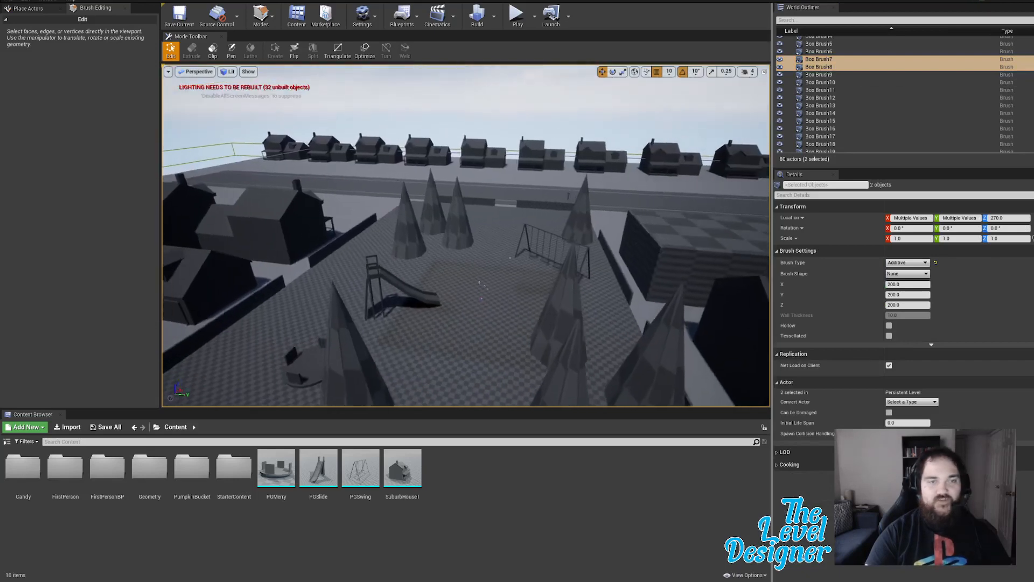
key("a")
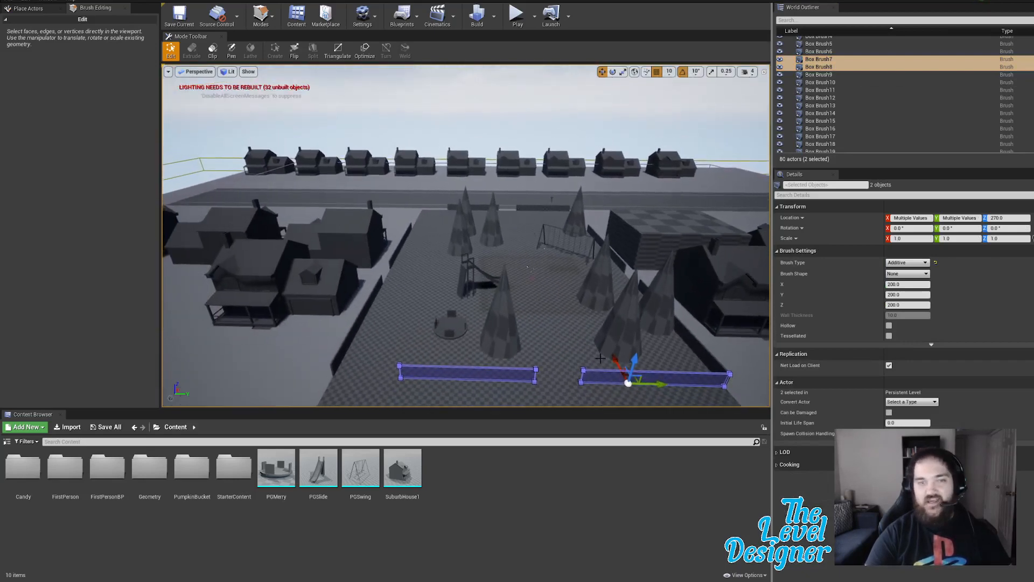
mouse_move(532, 314)
left_mouse_down()
mouse_move(589, 303)
mouse_move(560, 275)
mouse_move(543, 277)
left_mouse_up()
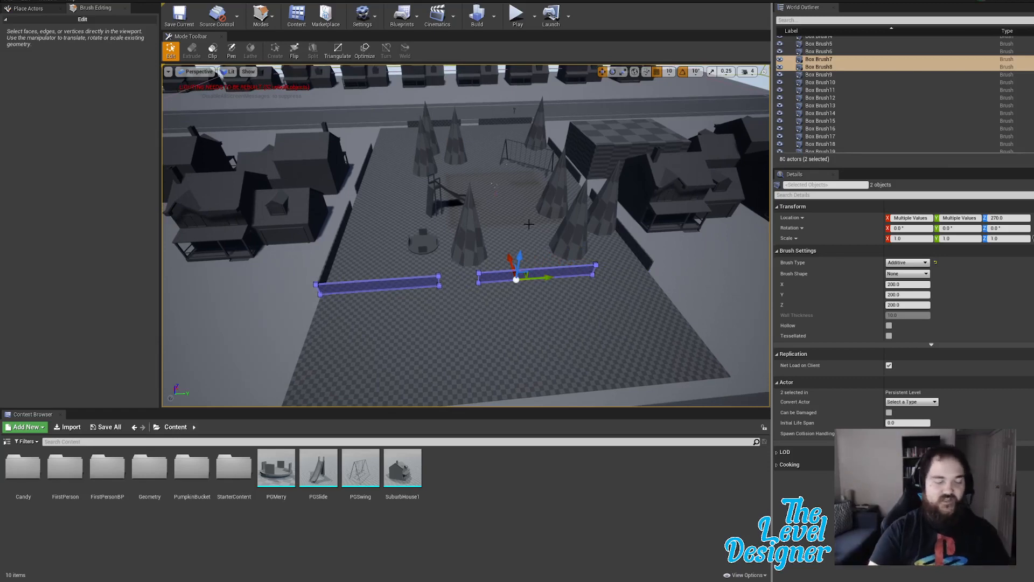
left_click_drag(529, 223, 485, 254)
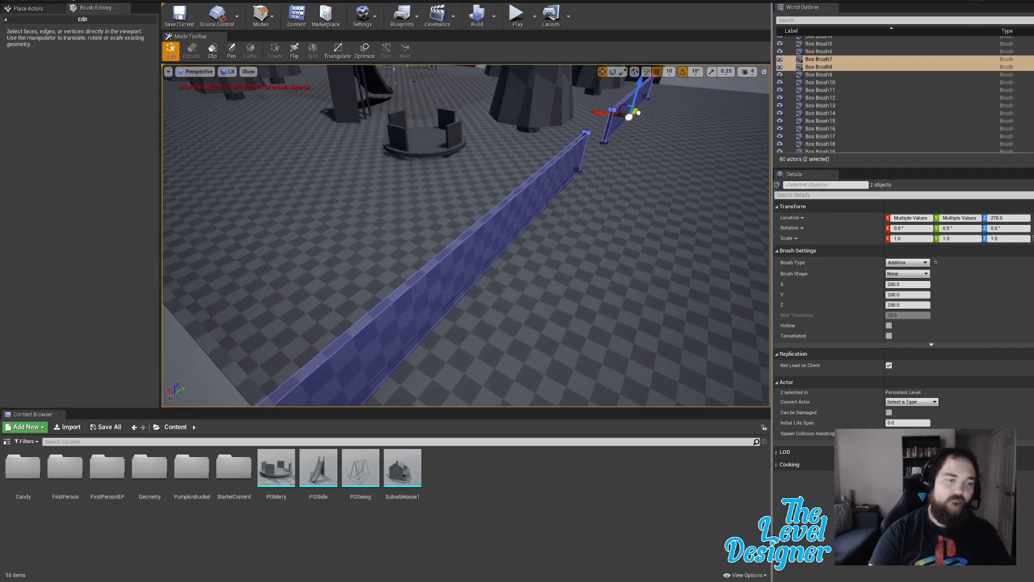
mouse_move(638, 112)
left_mouse_down()
mouse_move(622, 121)
mouse_move(671, 94)
left_mouse_up()
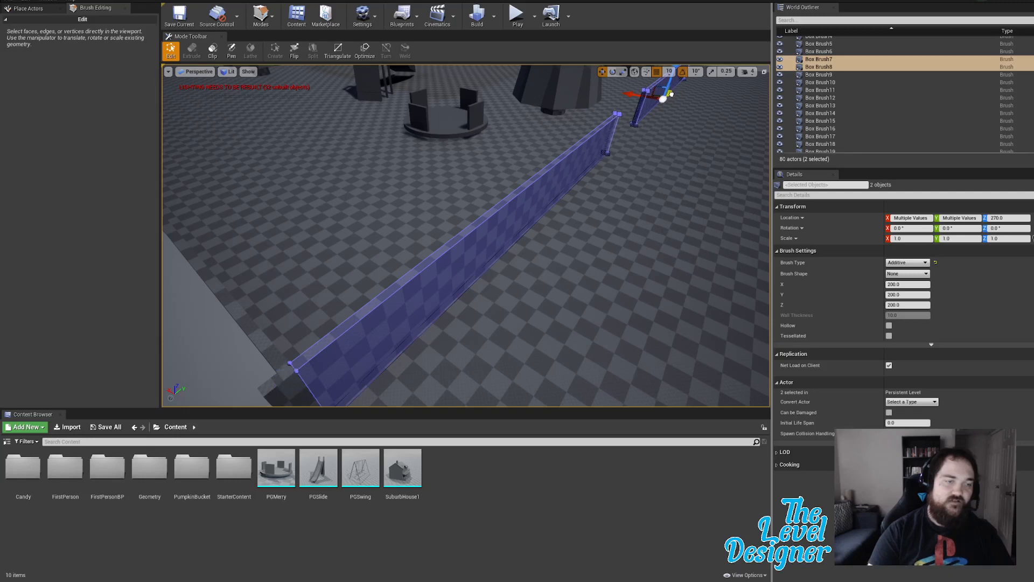
left_click_drag(666, 113, 710, 111)
Step: Move Box Brush7 and Box Brush8 in negative X to the enlarged playground floor's road-side edge
key("s")
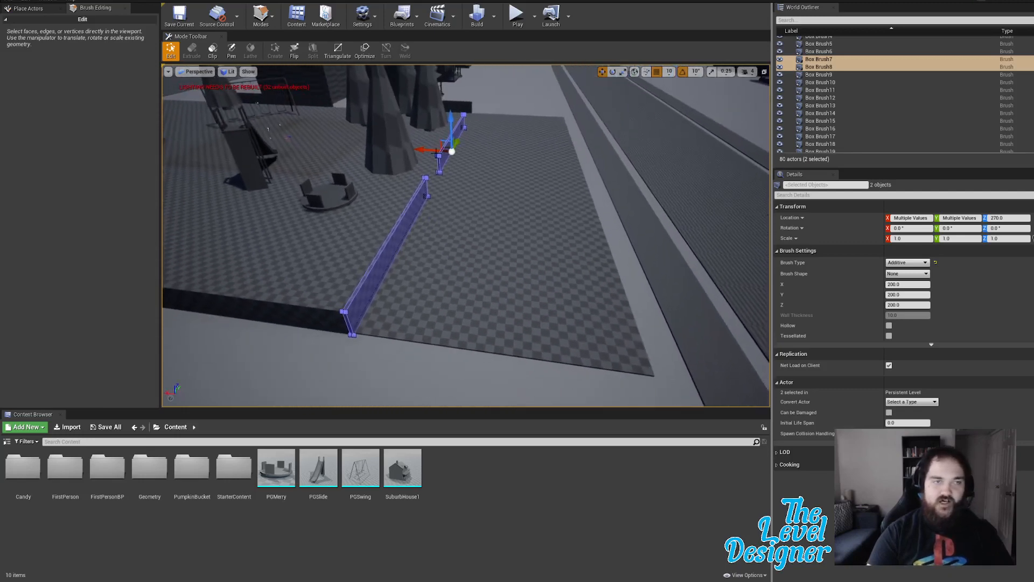
left_click_drag(422, 150, 544, 172)
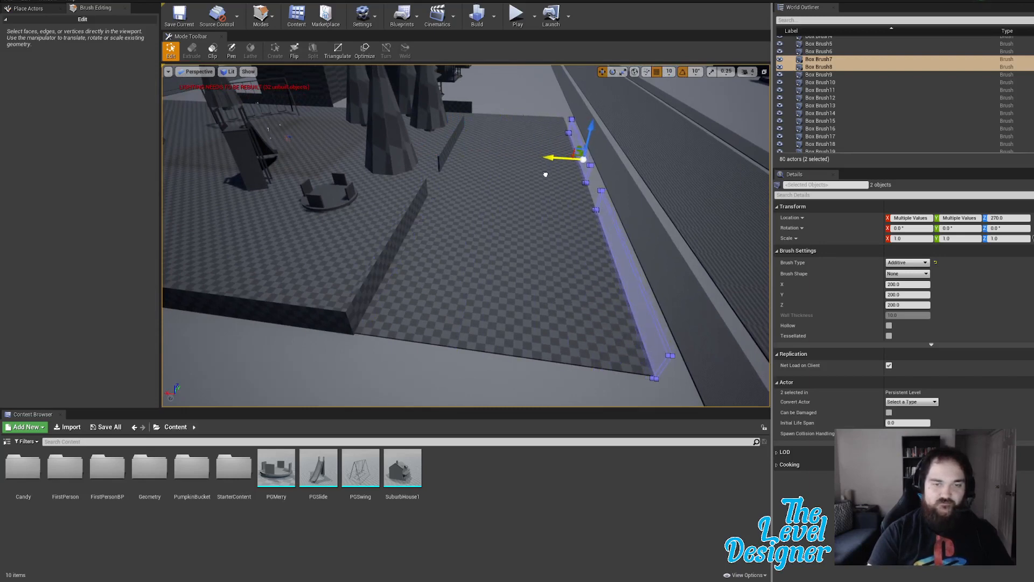
left_click_drag(545, 174, 546, 174)
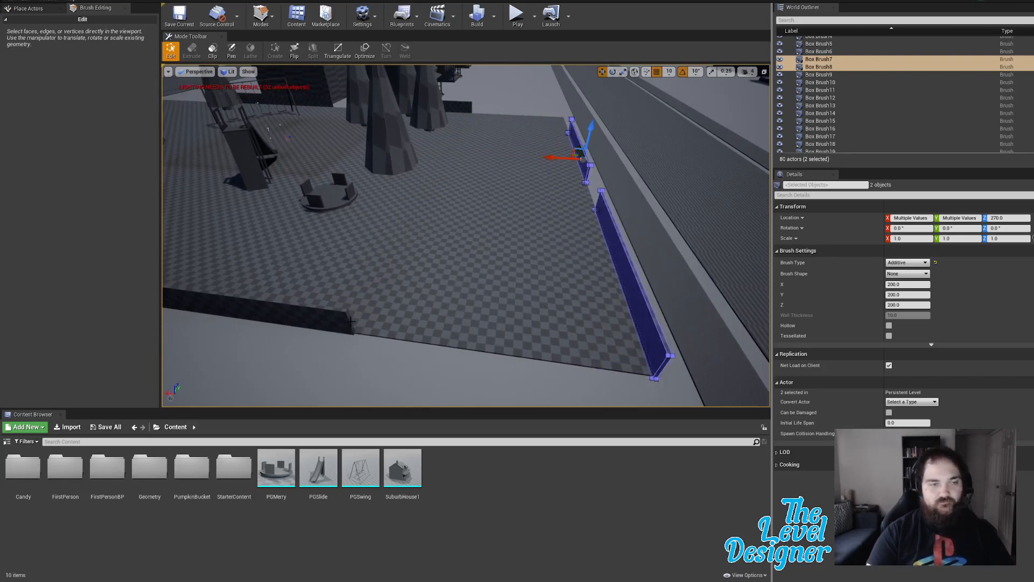
Step: Try to extend the side fence wall Box Brush12 in negative X from its end edge, and undo the change
left_click(351, 321)
left_click(351, 322)
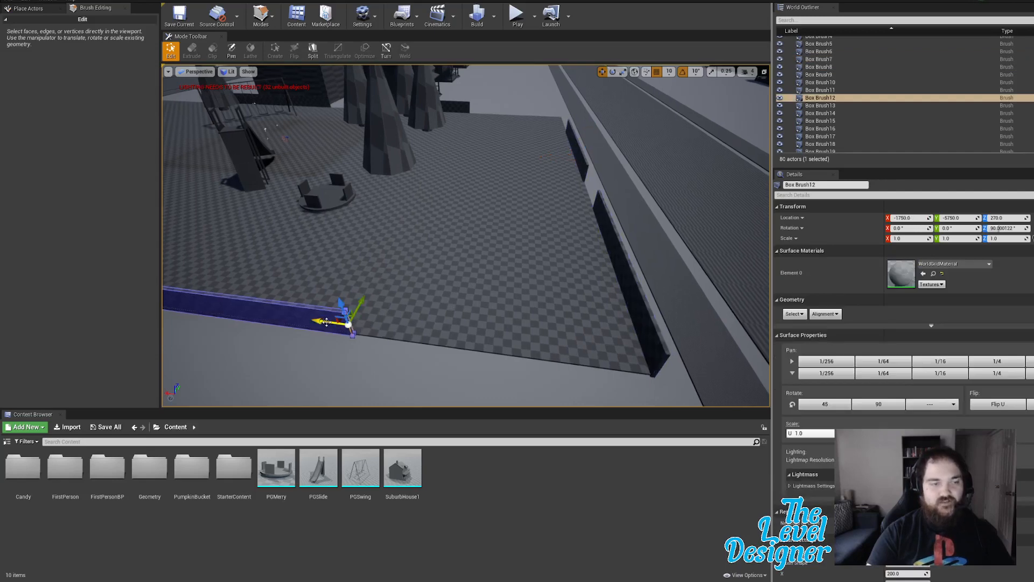
left_click_drag(396, 342, 396, 343)
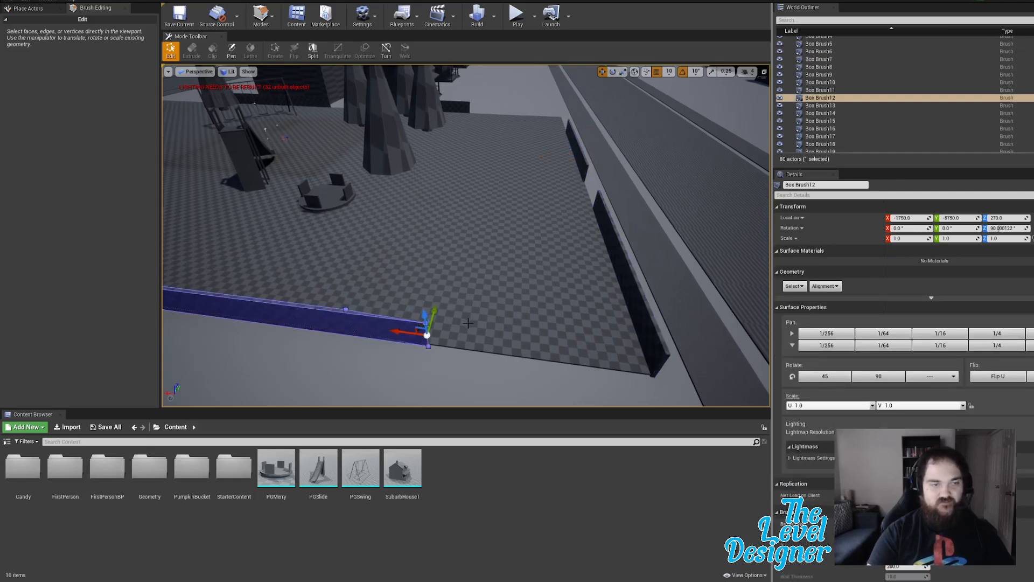
key("ctrl+z")
Step: Select the whole end face of Box Brush12 and extend it in negative X to the corner with the road-side fence wall
key("w")
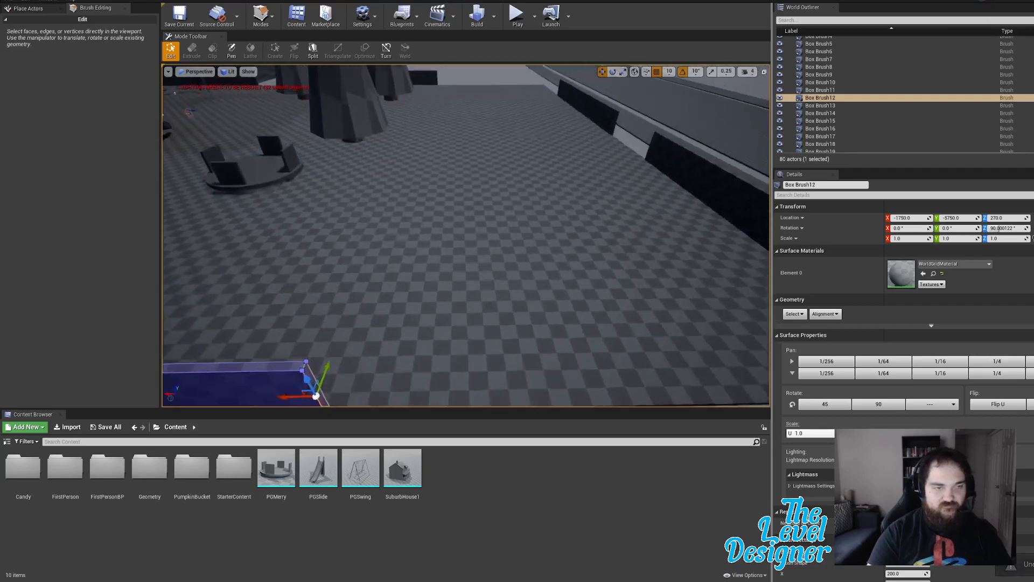
key("q")
left_click(353, 239)
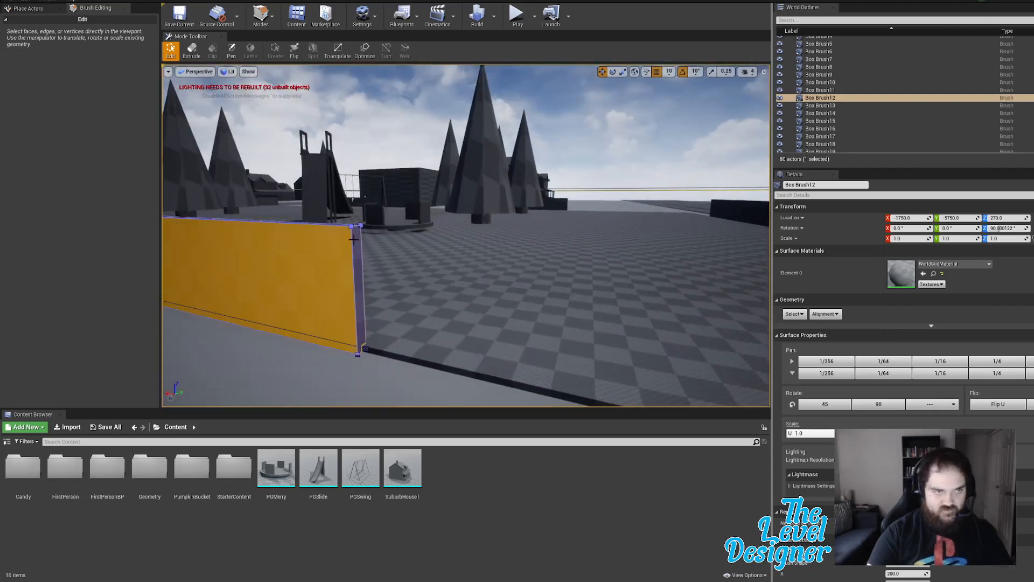
left_click(356, 240)
key("s")
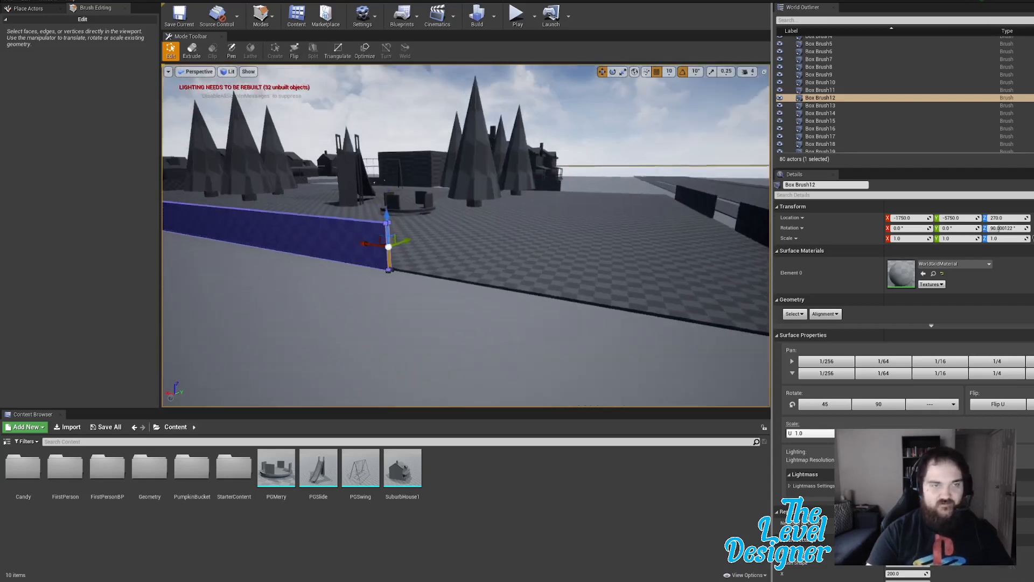
left_click_drag(341, 242, 630, 309)
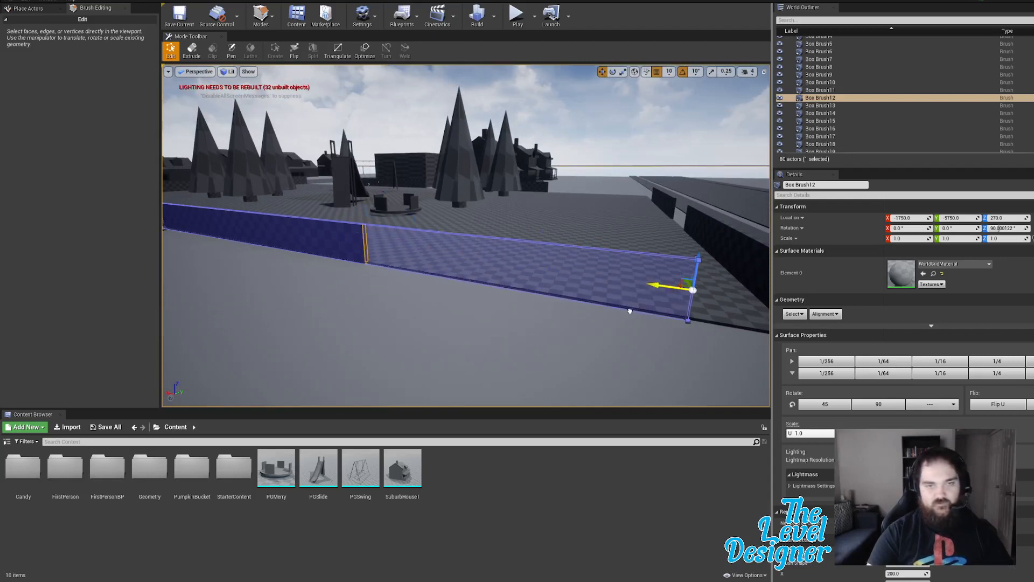
key("d")
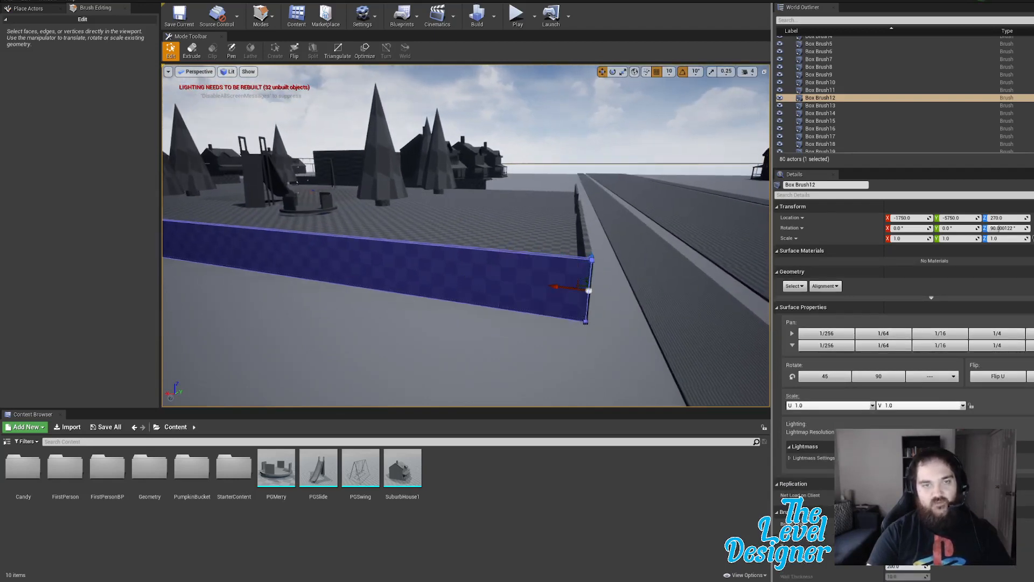
Step: Select the outer end face of fence wall Box Brush11 and extend it in positive X to the playground floor's corner
key("w")
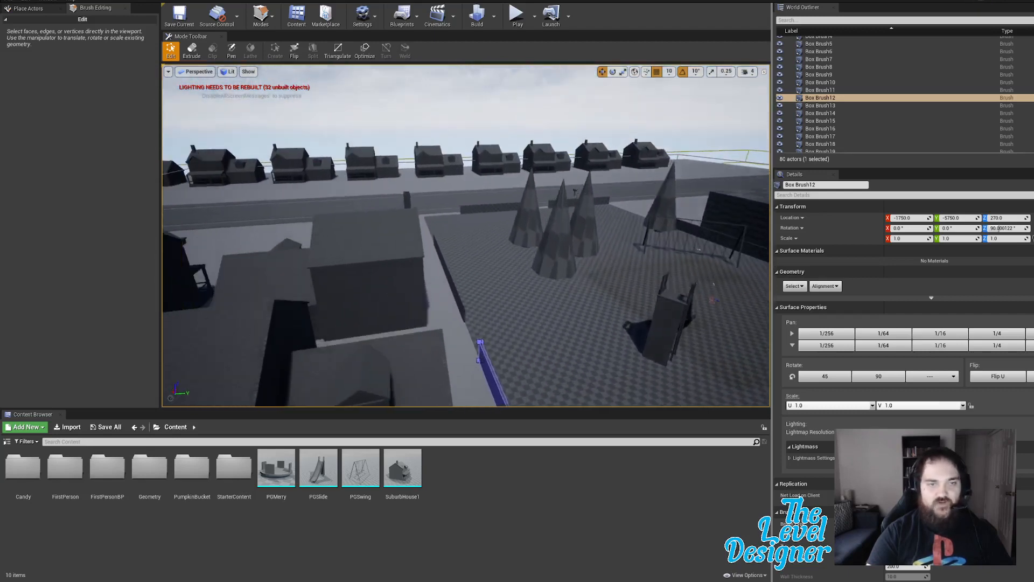
key("w")
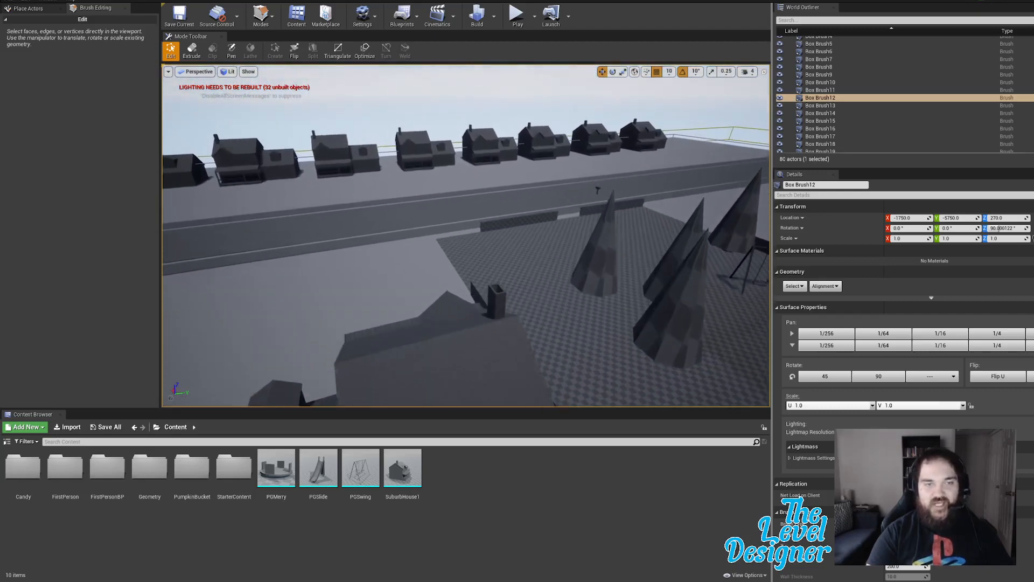
key("a")
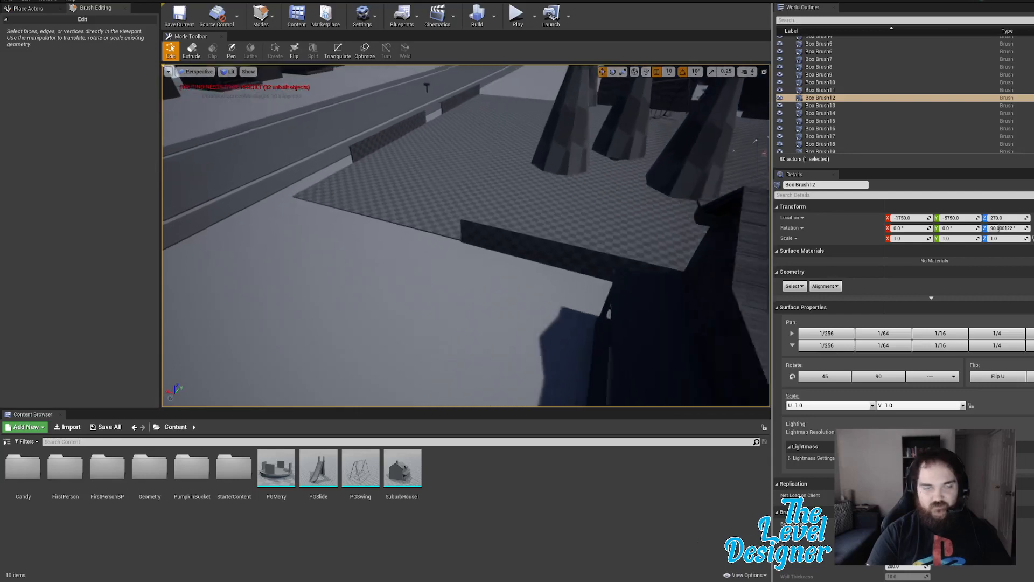
key("a")
key("w")
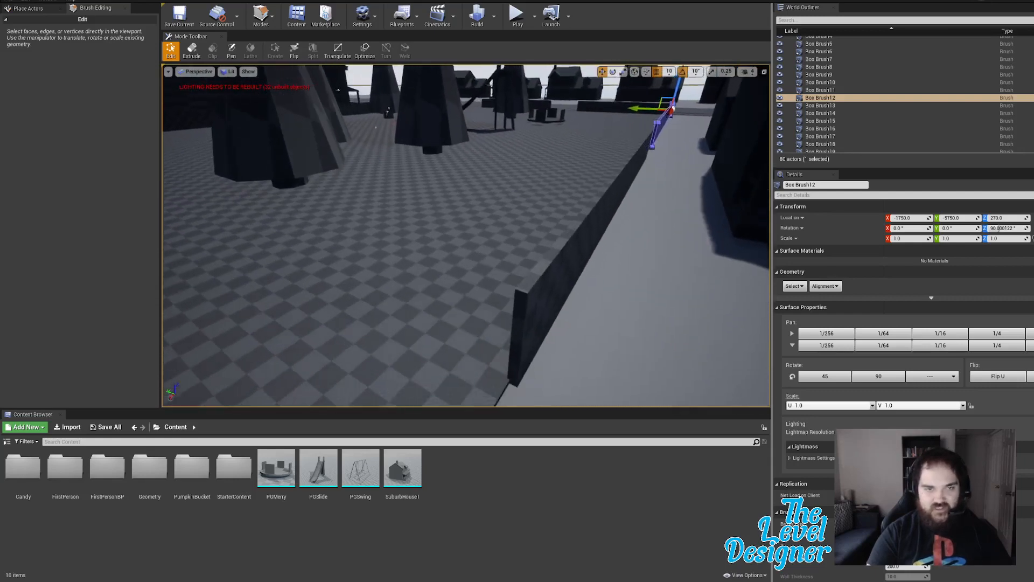
key("q")
left_click(528, 202)
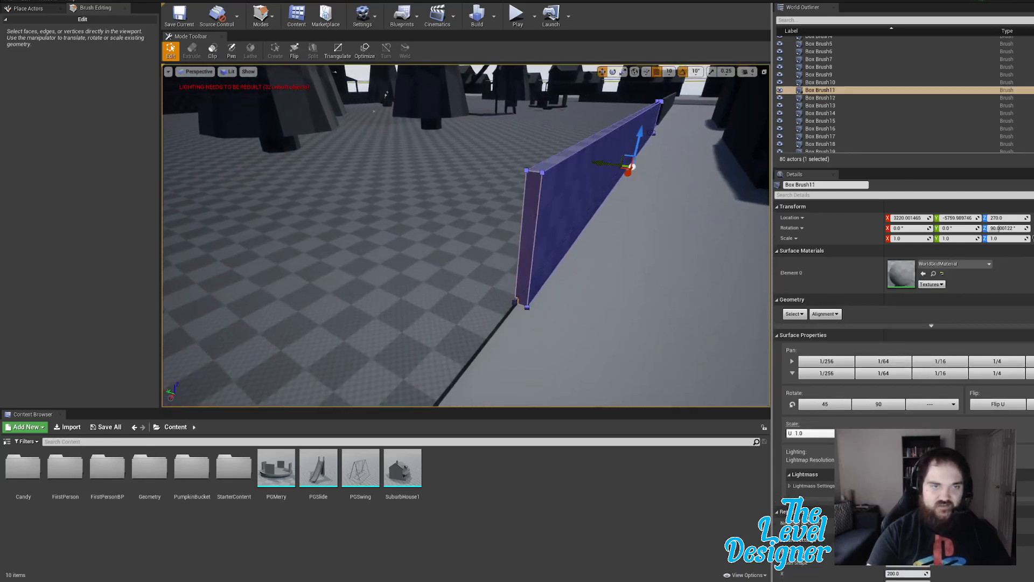
key("s")
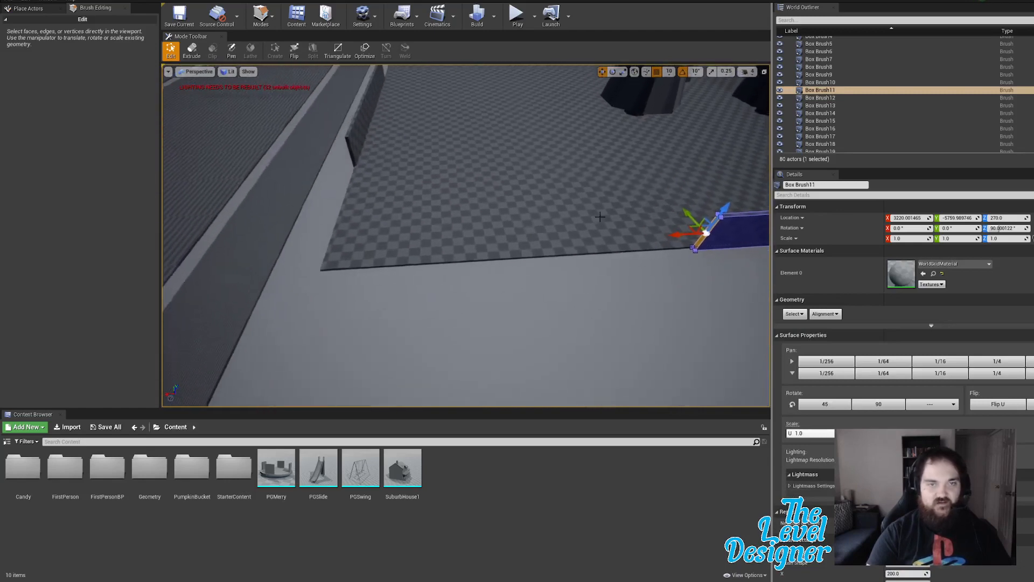
left_click_drag(677, 233, 656, 236)
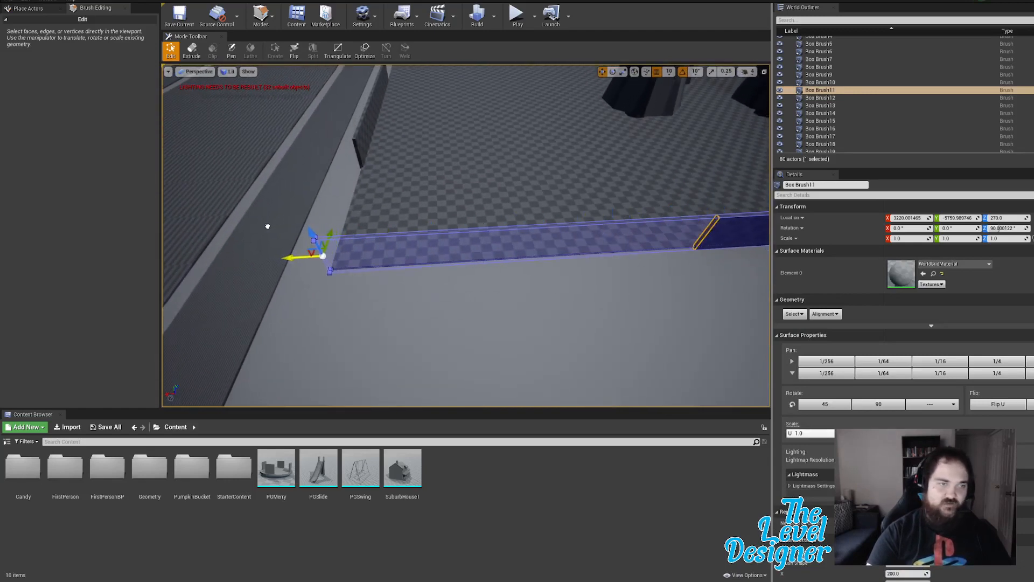
Step: Select the end face of road-side fence wall Box Brush5 and extend it in negative Y to the corner with Box Brush11
left_click_drag(268, 226, 273, 226)
key("w")
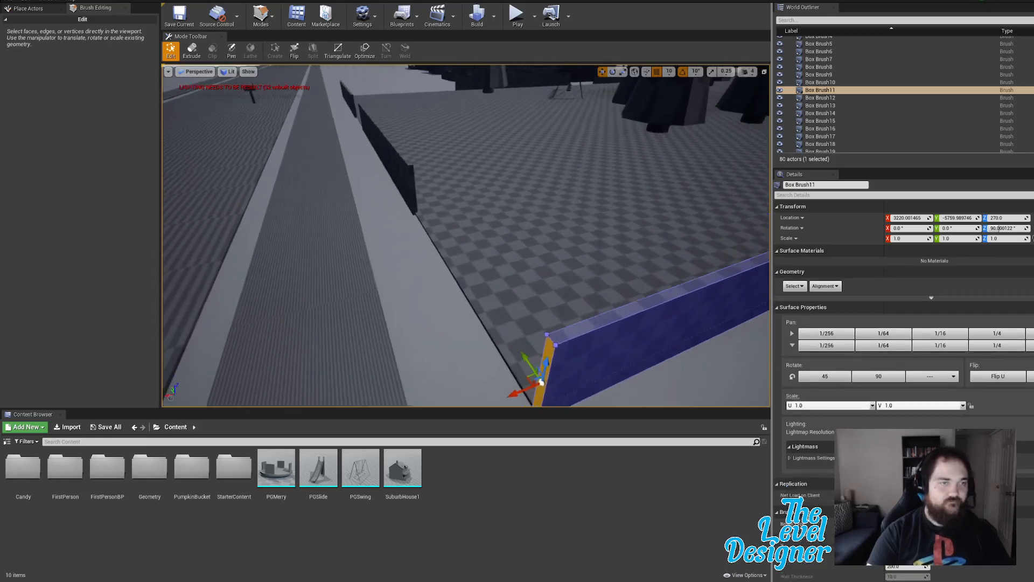
key("a")
left_click(417, 178)
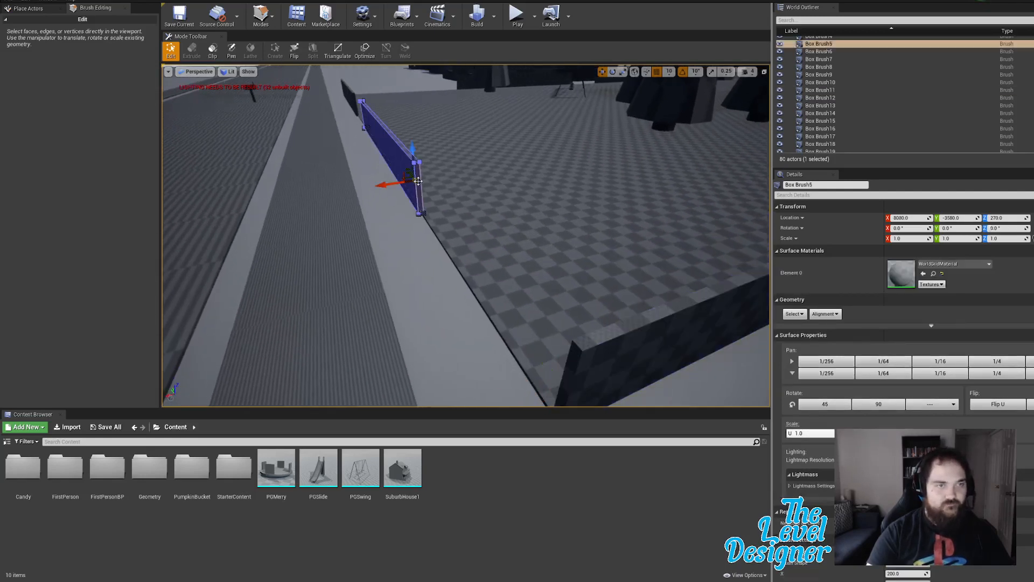
key("a")
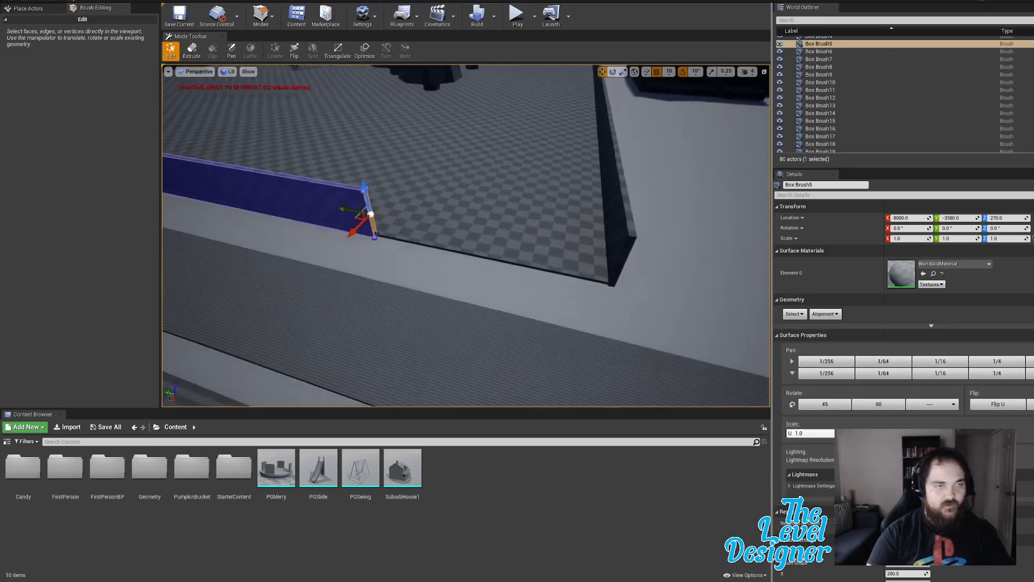
left_click_drag(369, 209, 569, 261)
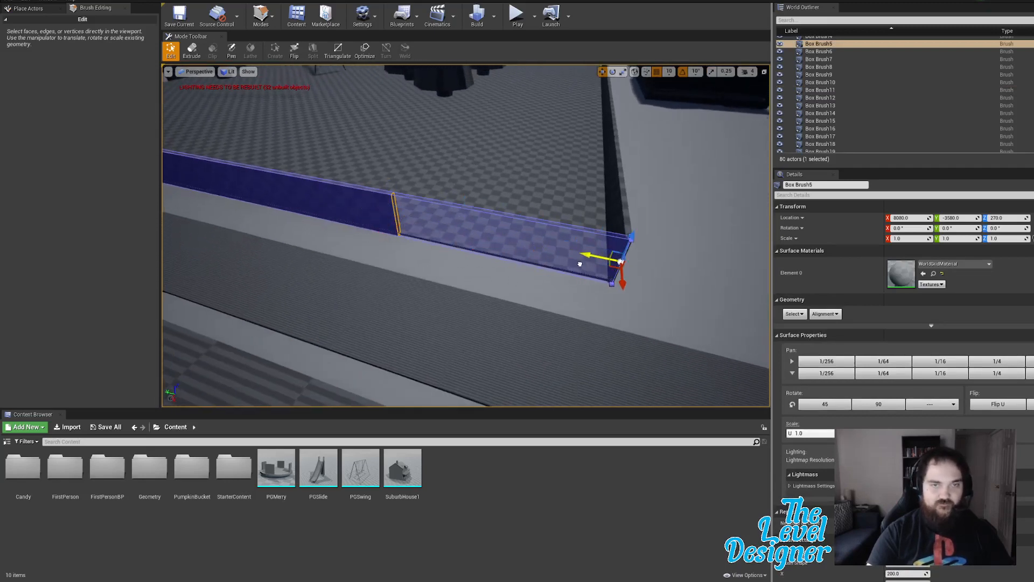
left_click_drag(581, 264, 582, 263)
Step: Select the outer end face of fence wall Box Brush9 and extend it in positive X to the corner with the road-side fence
key("w")
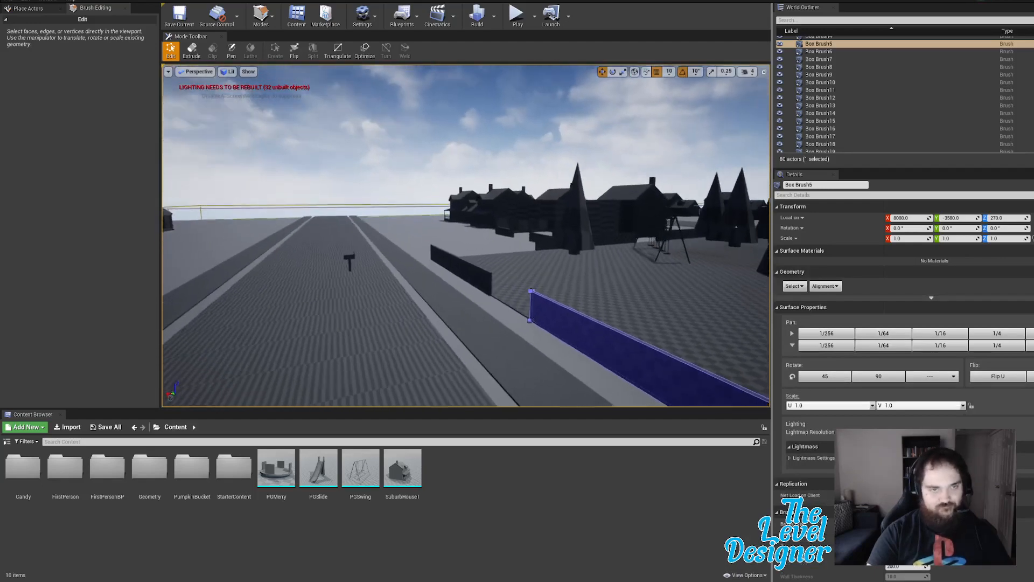
key("a")
key("w")
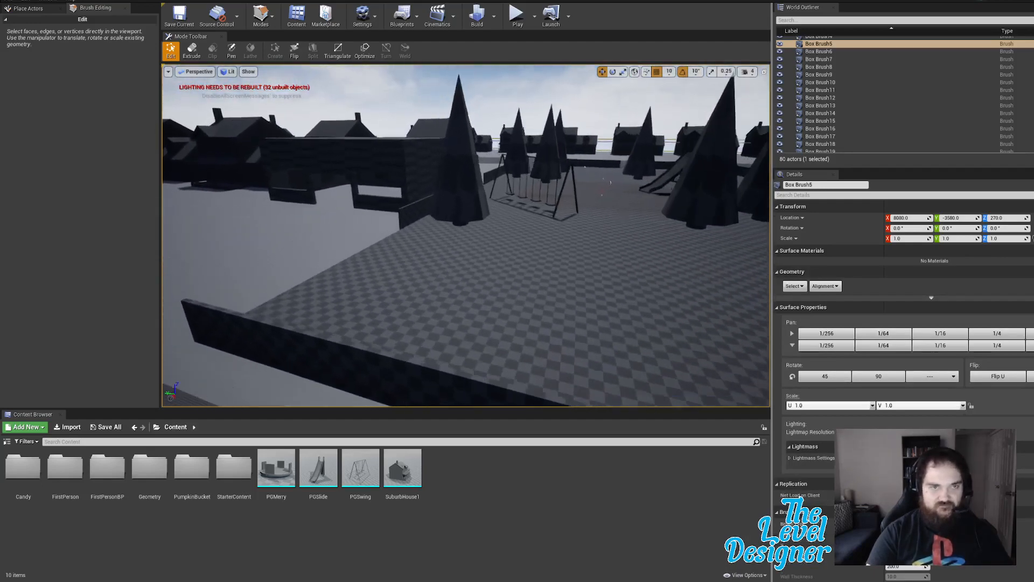
key("a")
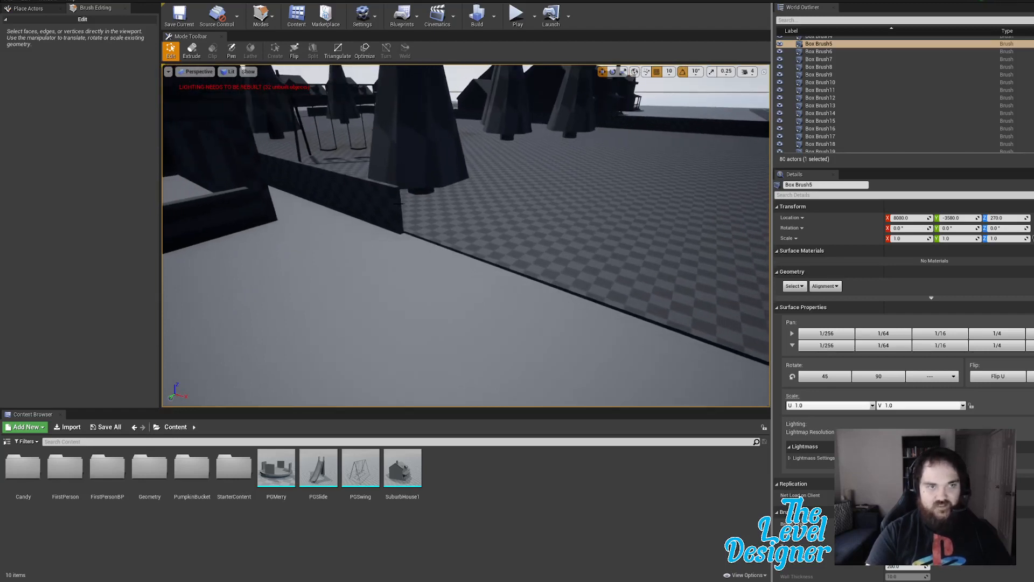
left_click(399, 204)
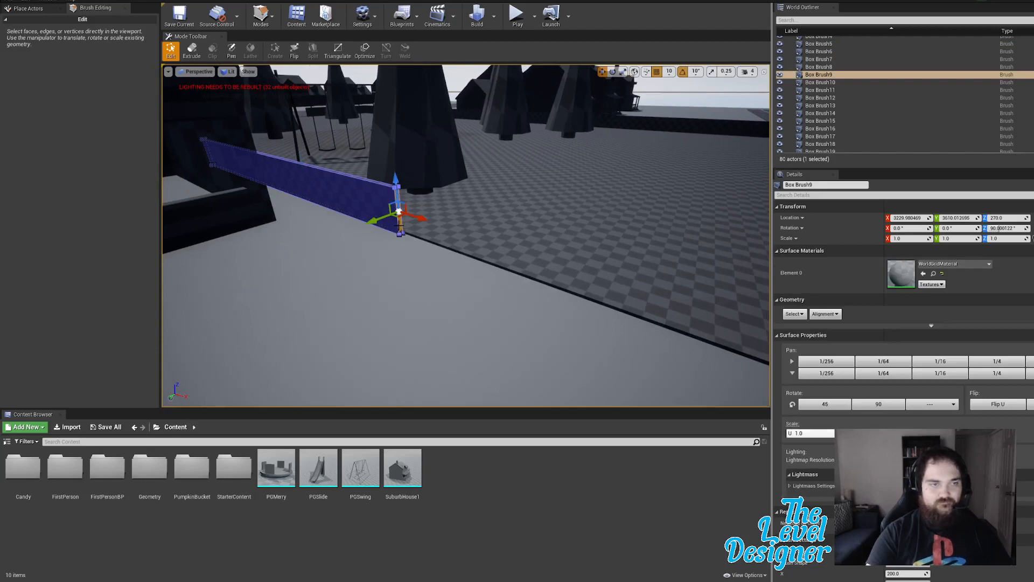
left_click_drag(411, 221, 344, 214)
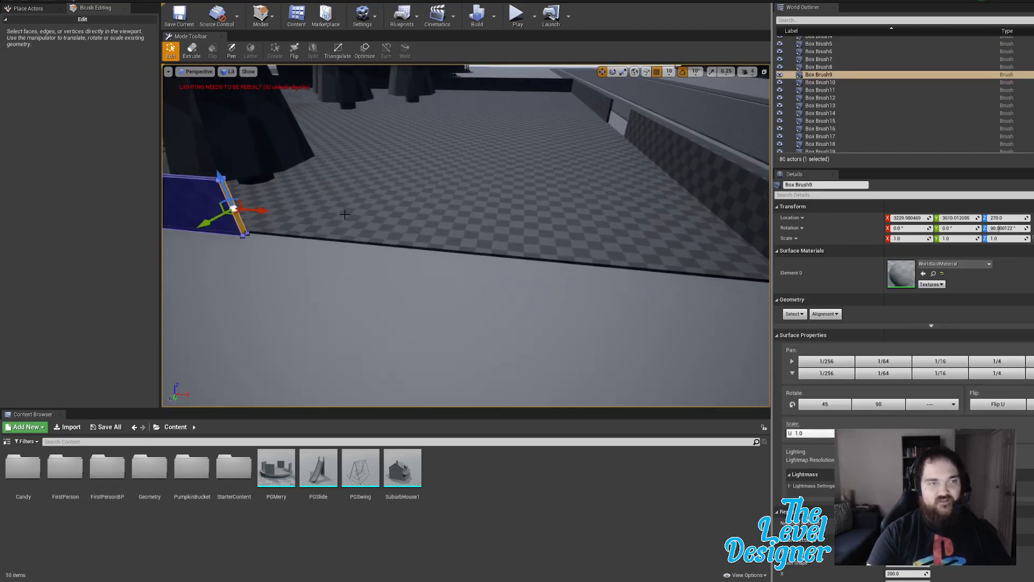
left_click_drag(529, 263, 587, 261)
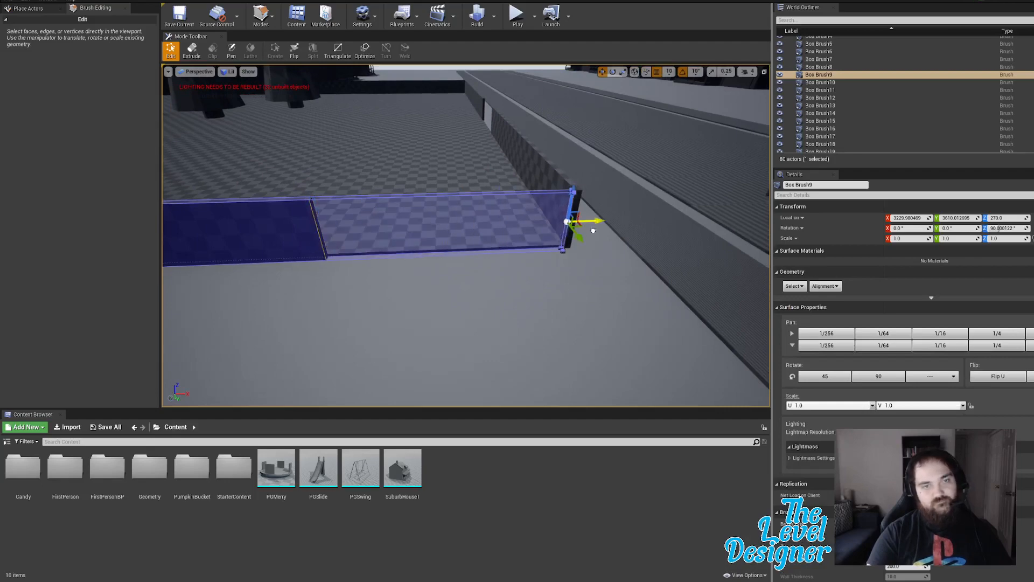
mouse_move(602, 230)
left_mouse_down()
mouse_move(485, 210)
mouse_move(407, 217)
left_mouse_up()
Step: Select the outer end face of fence wall Box Brush10 beside the houses at the opposite end of the playground floor
key("w")
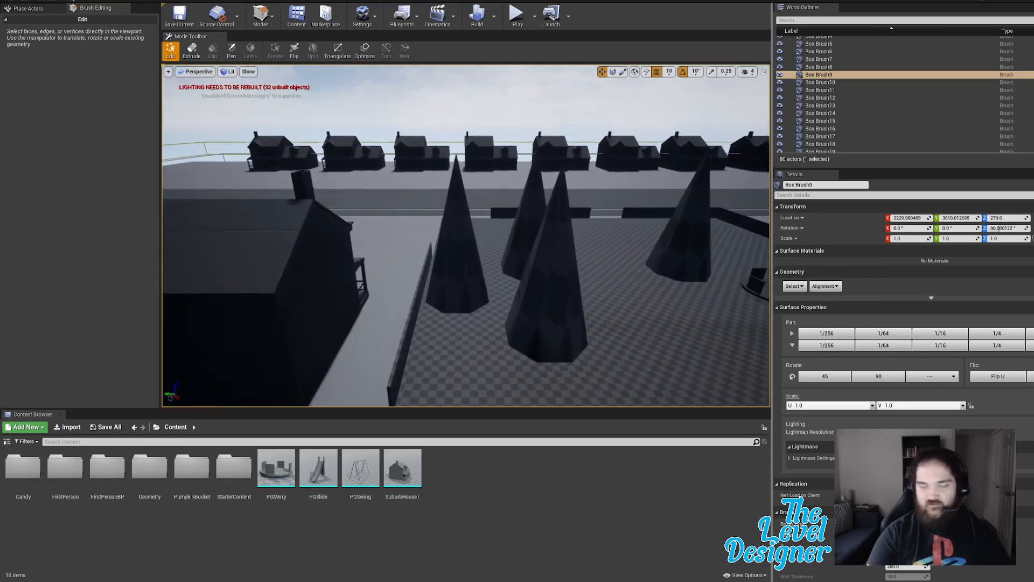
key("w")
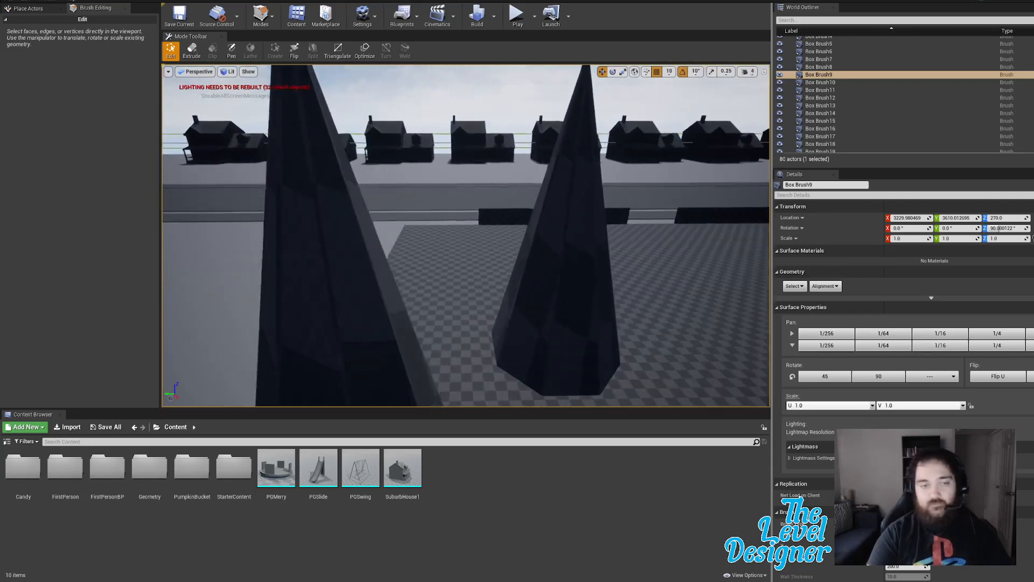
left_click_drag(485, 227, 247, 225)
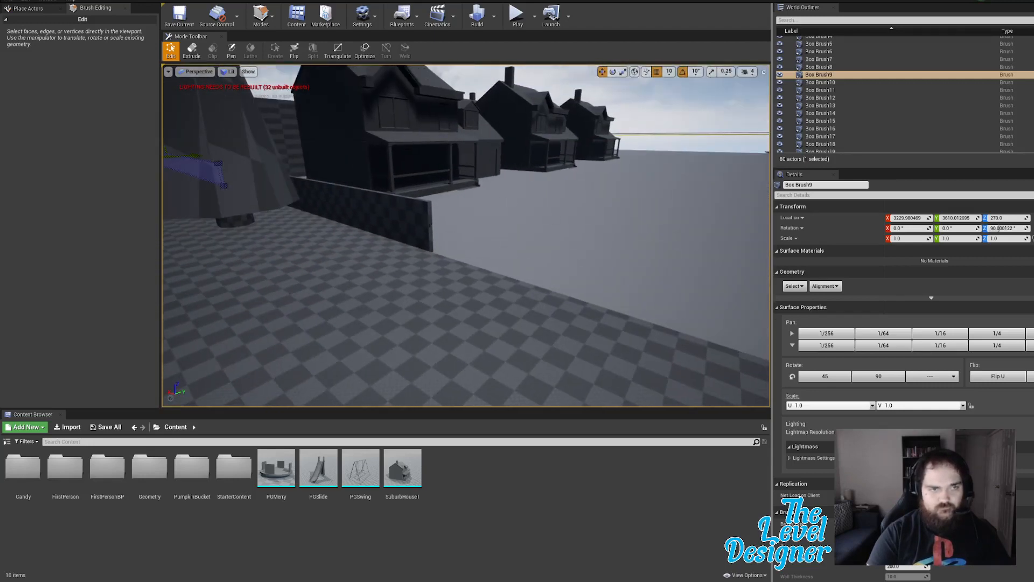
left_click(426, 239)
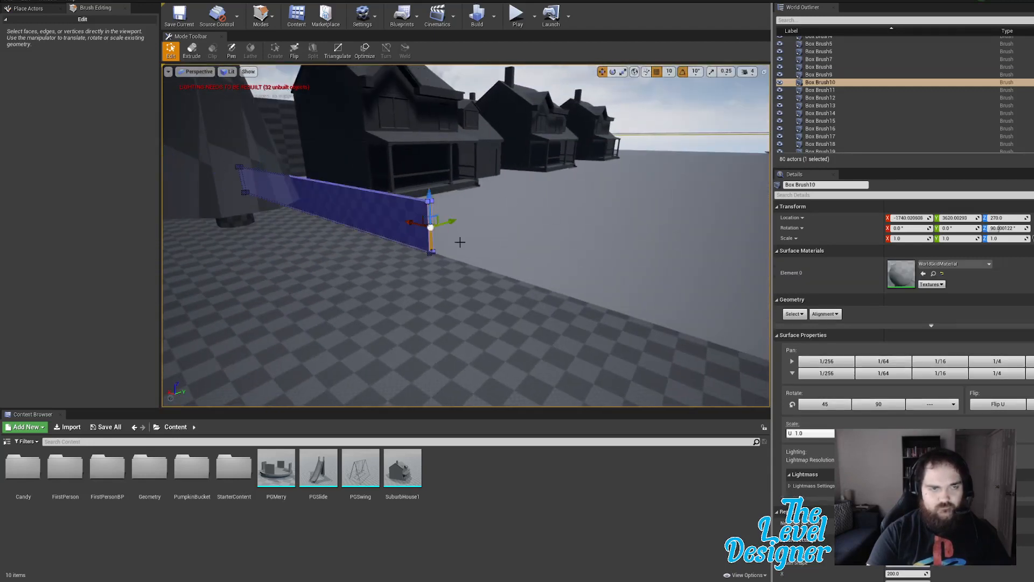
Step: Extend the end face of the side wall Box Brush10 to the corner of the checkered park floor
left_click_drag(460, 242, 544, 242)
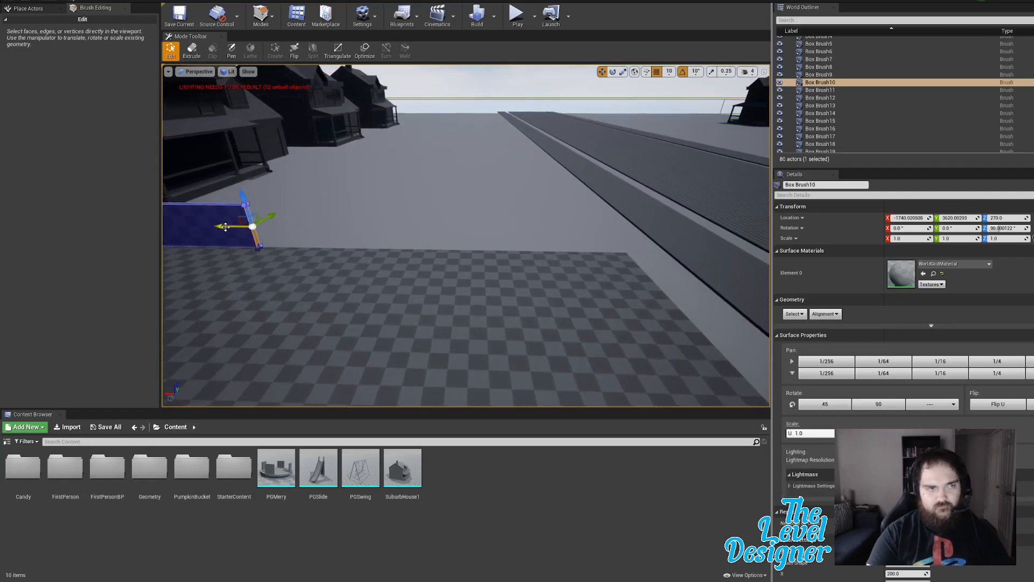
mouse_move(225, 226)
left_mouse_down()
mouse_move(261, 226)
mouse_move(216, 225)
left_mouse_up()
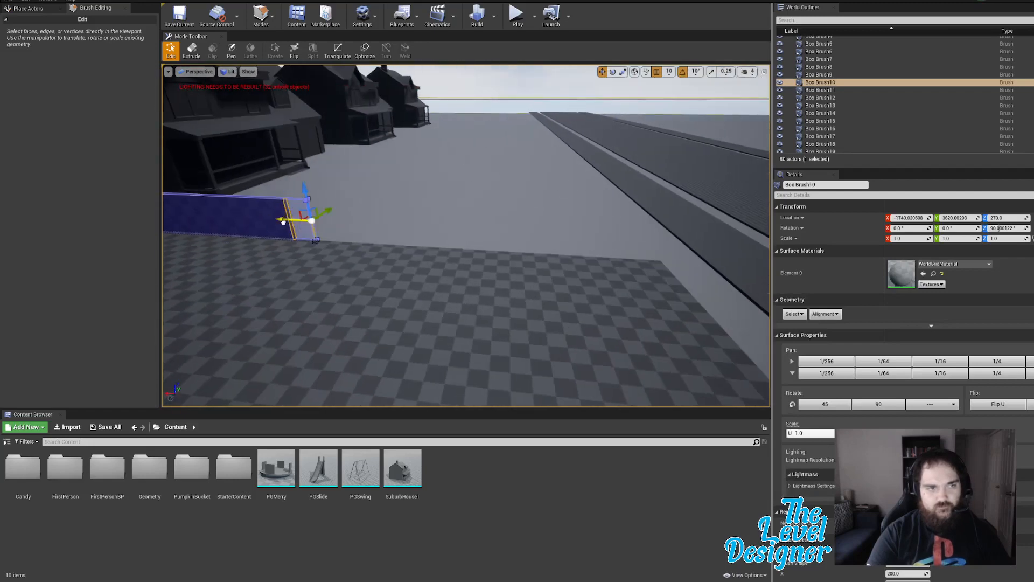
left_click_drag(578, 251, 625, 253)
Step: Stretch the end face of the front wall Box Brush8 until it meets the side wall at the park corner
left_click_drag(431, 237, 511, 233)
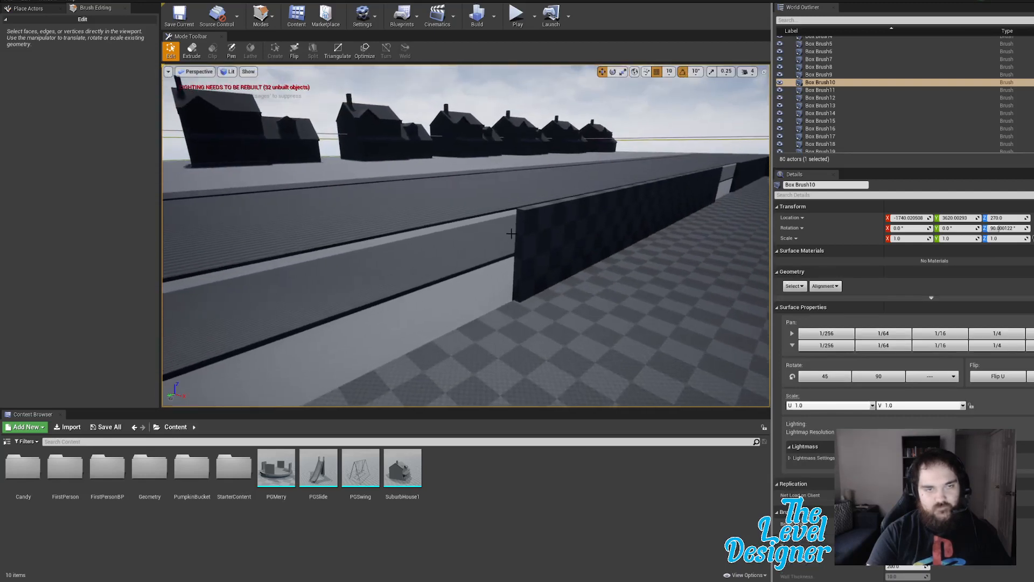
left_click(522, 234)
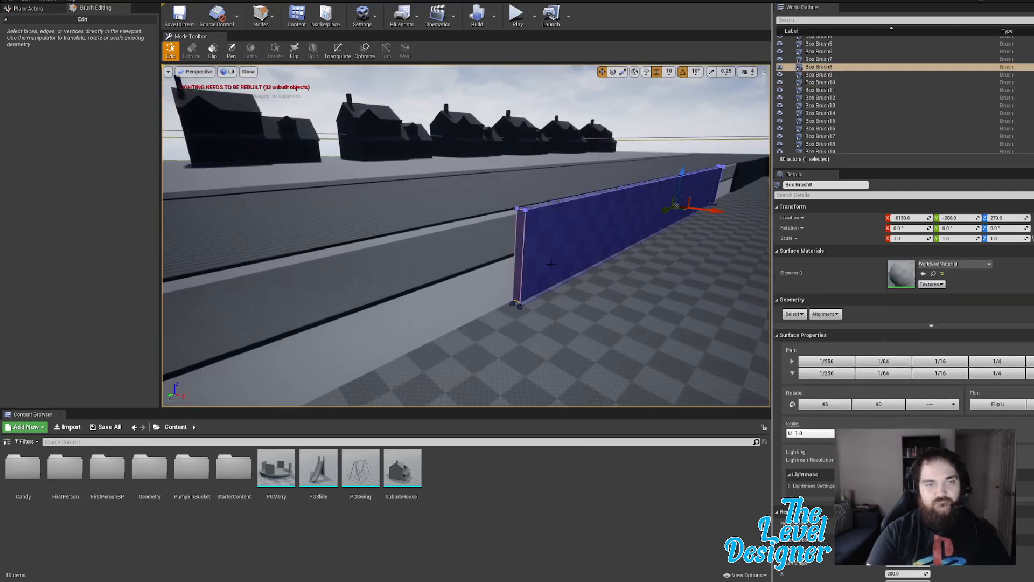
left_click(521, 245)
left_click_drag(521, 245, 466, 249)
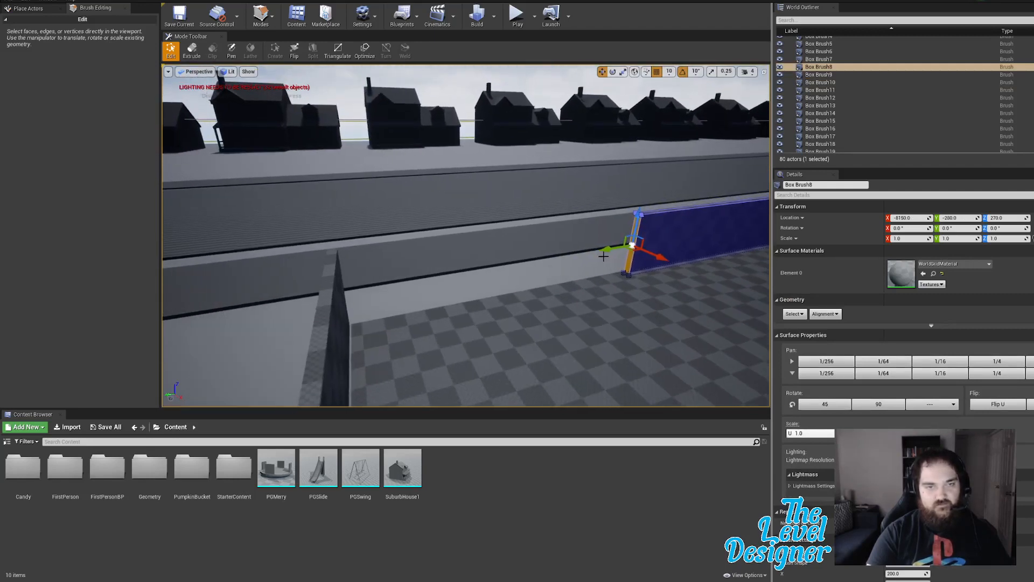
left_click_drag(606, 249, 281, 266)
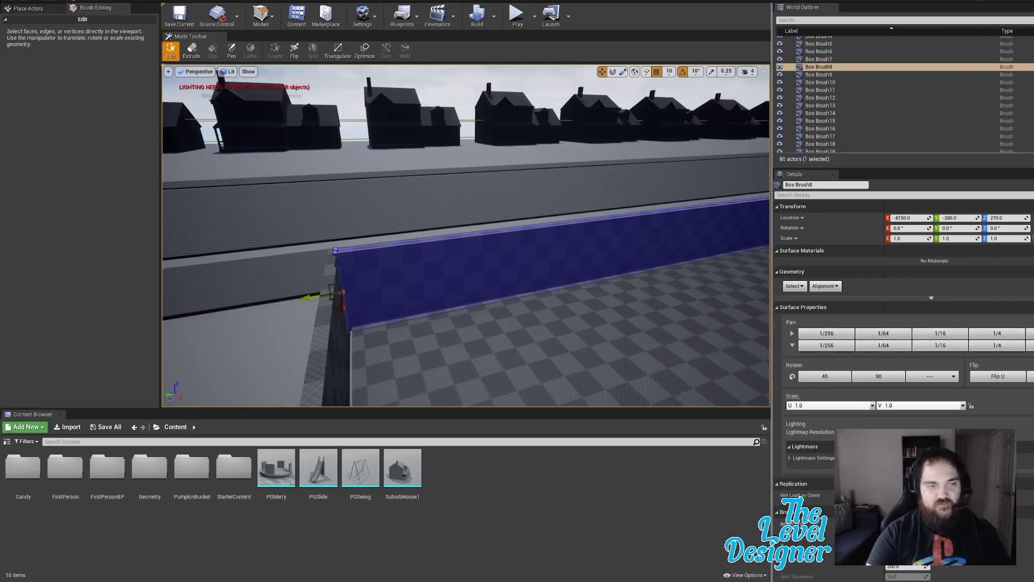
Step: Shift the side wall Box Brush10 slightly inward along Y so it lines up with the park floor's edge
left_click(431, 145)
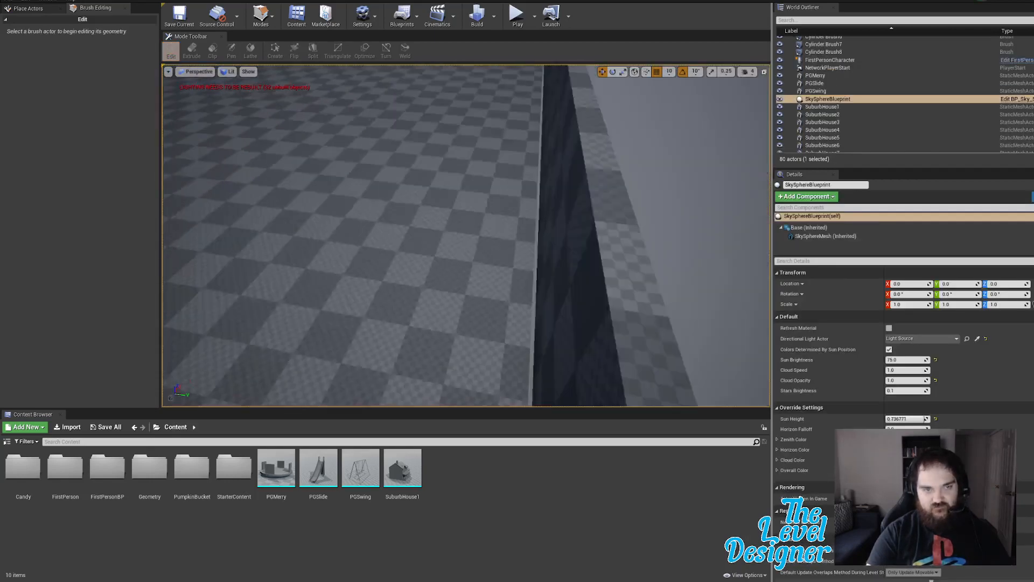
key("s")
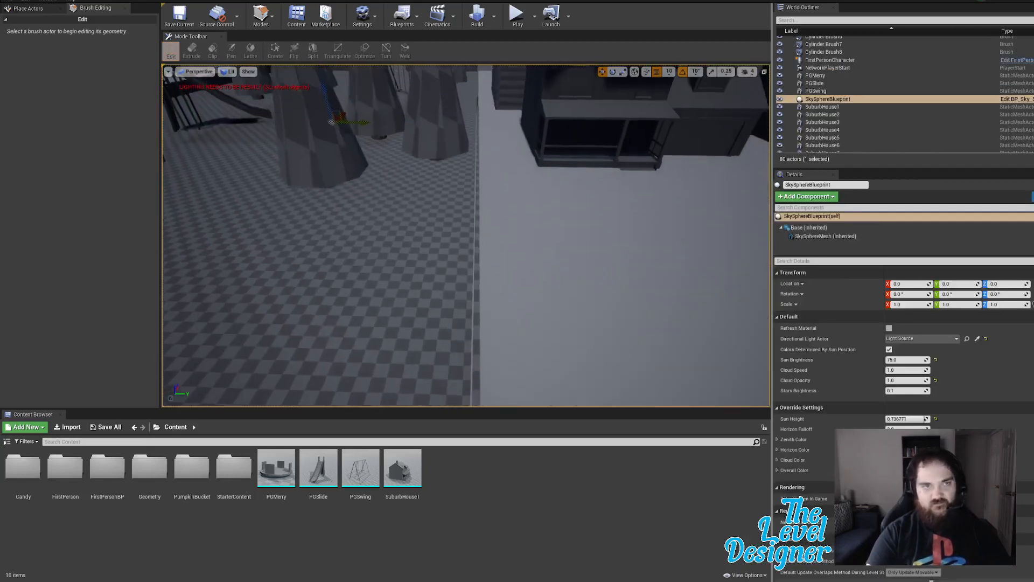
key("s")
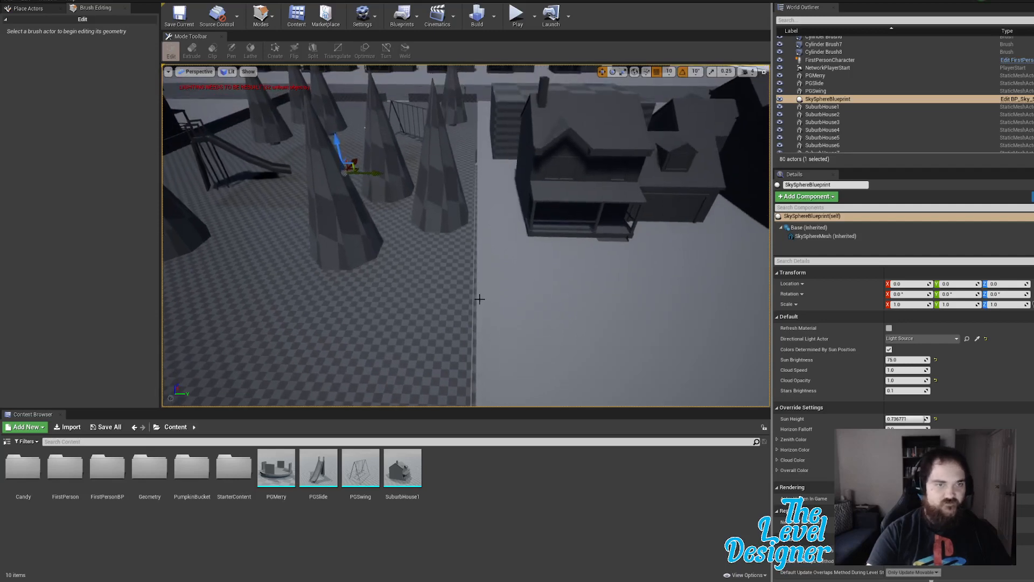
left_click(501, 225)
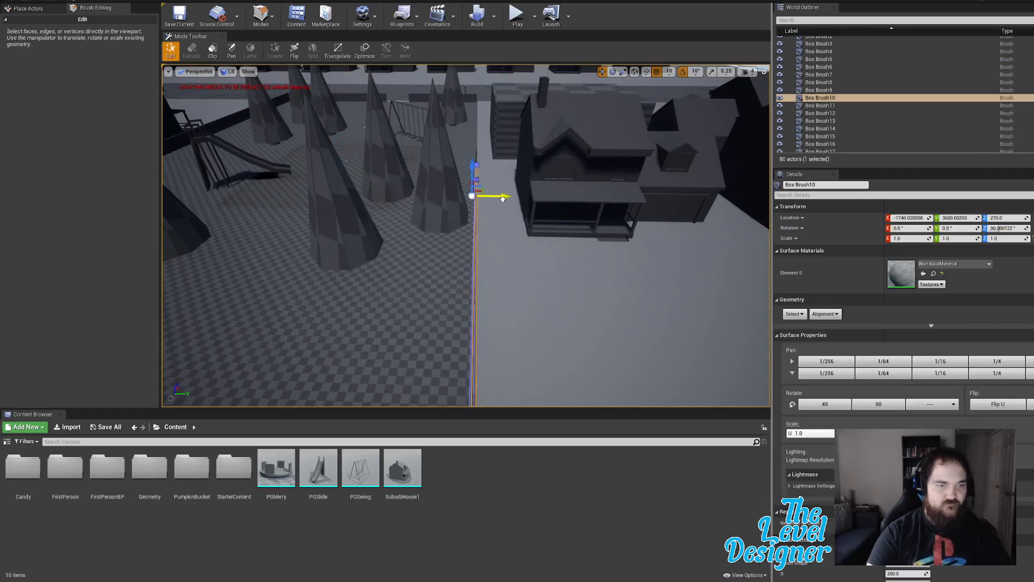
key("s")
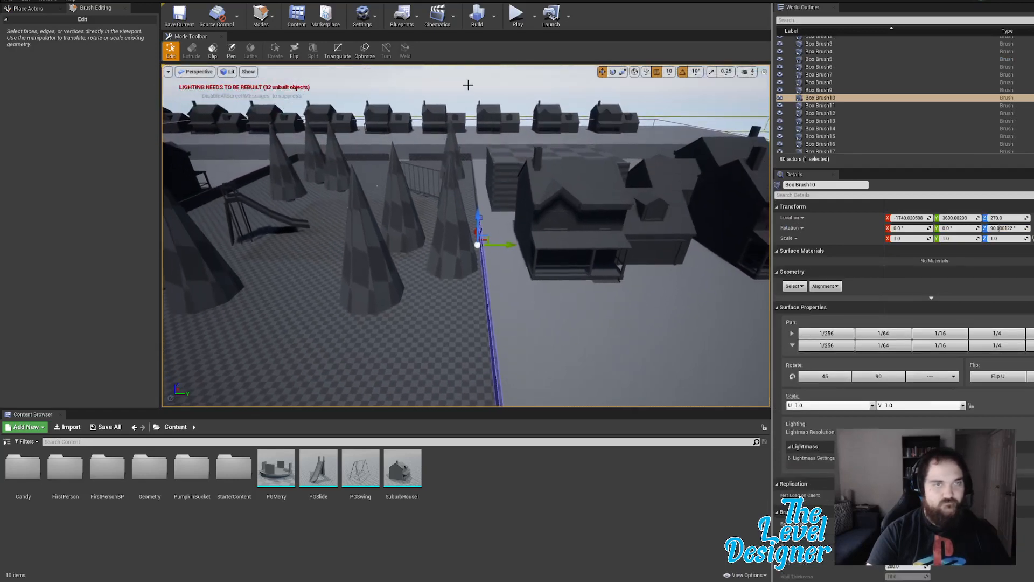
Step: Examine the walled park from above, checking its enclosure, front opening, trees and playground equipment
left_click(468, 84)
key("d")
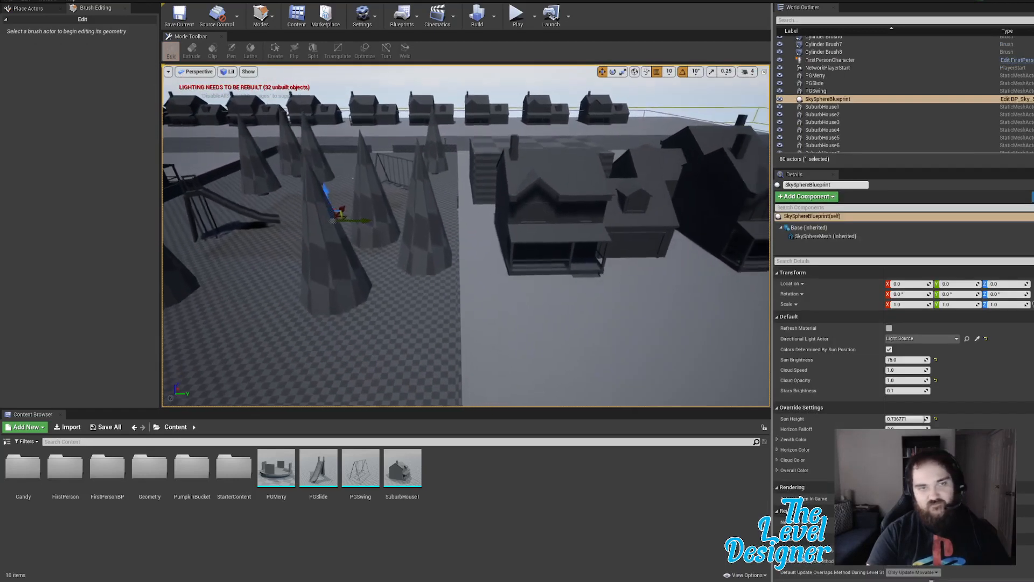
key("s")
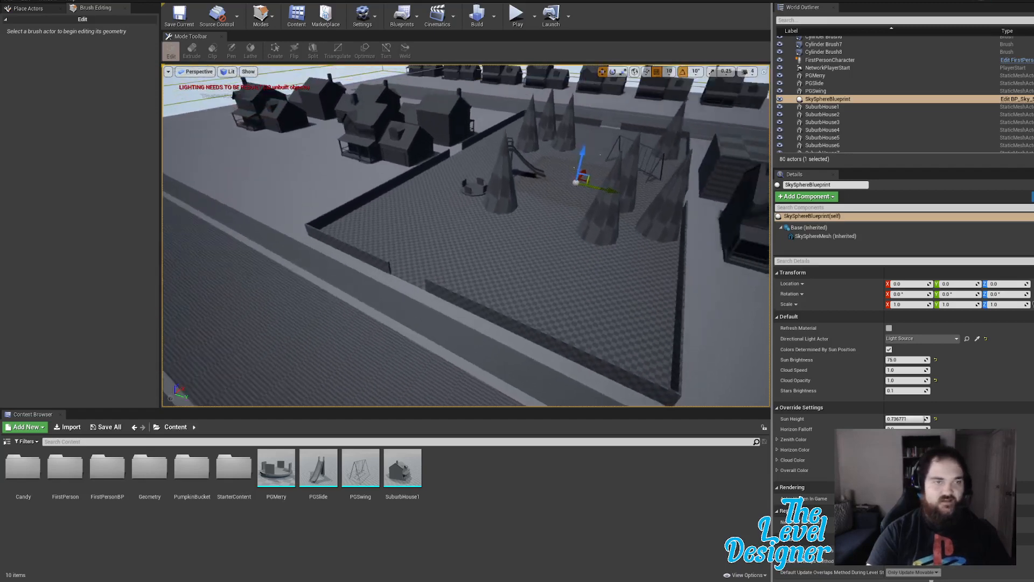
key("a")
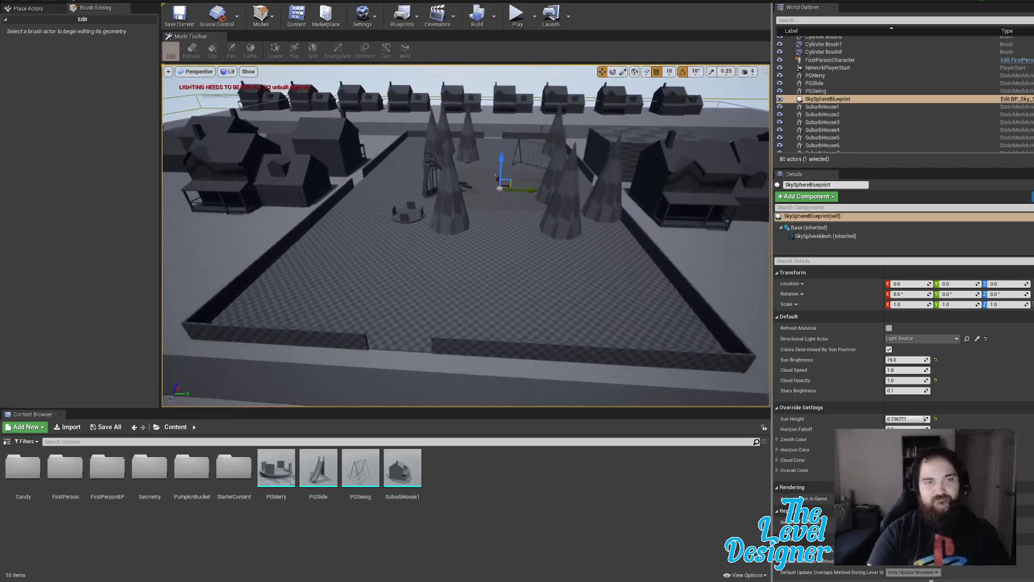
key("s")
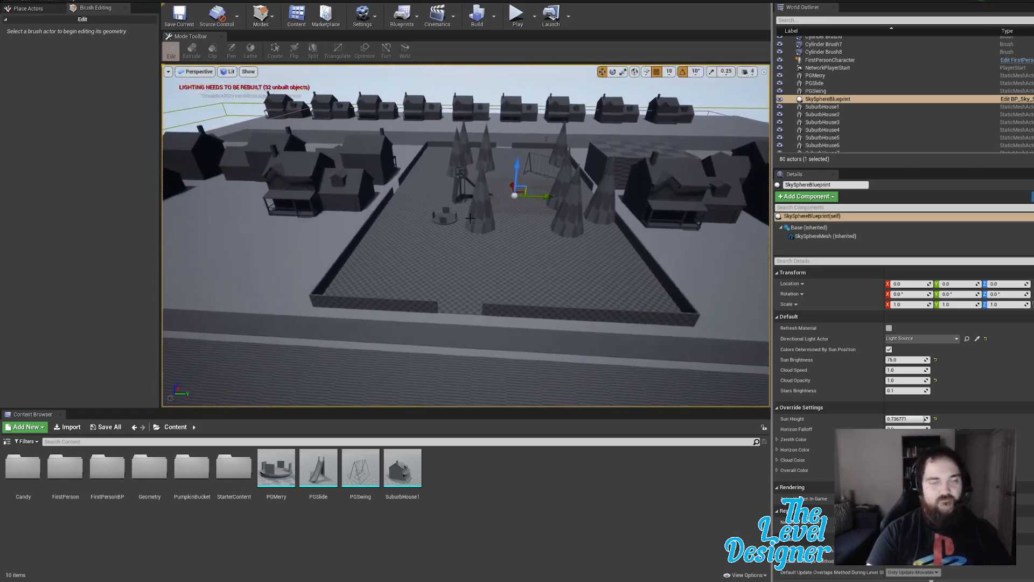
key("w")
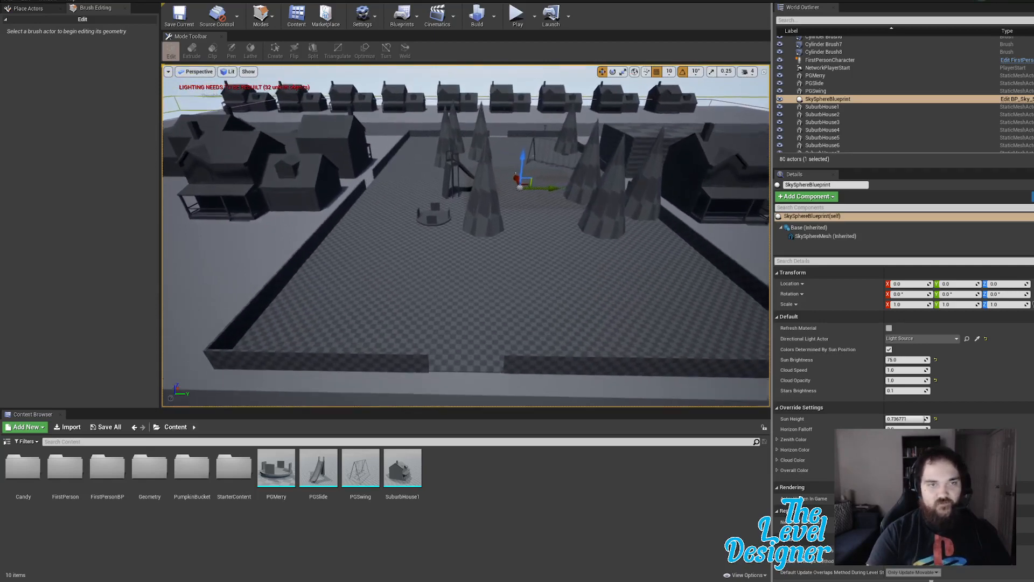
key("w")
Step: Select Cone Brush7 and its trunk Cylinder Brush7 together and move the tree along Y toward the merry-go-round
left_click(487, 210)
key("w")
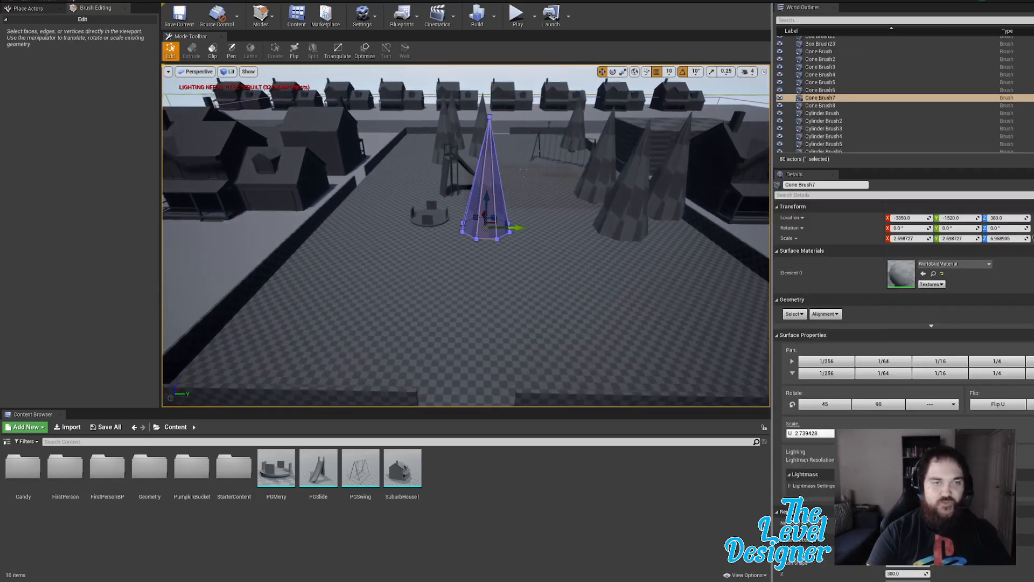
key("w")
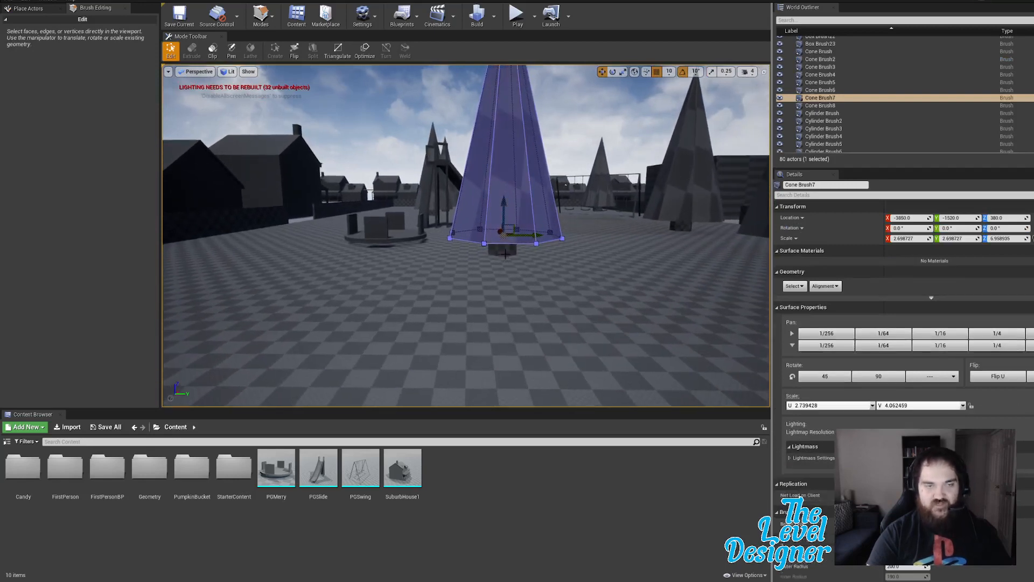
key("w")
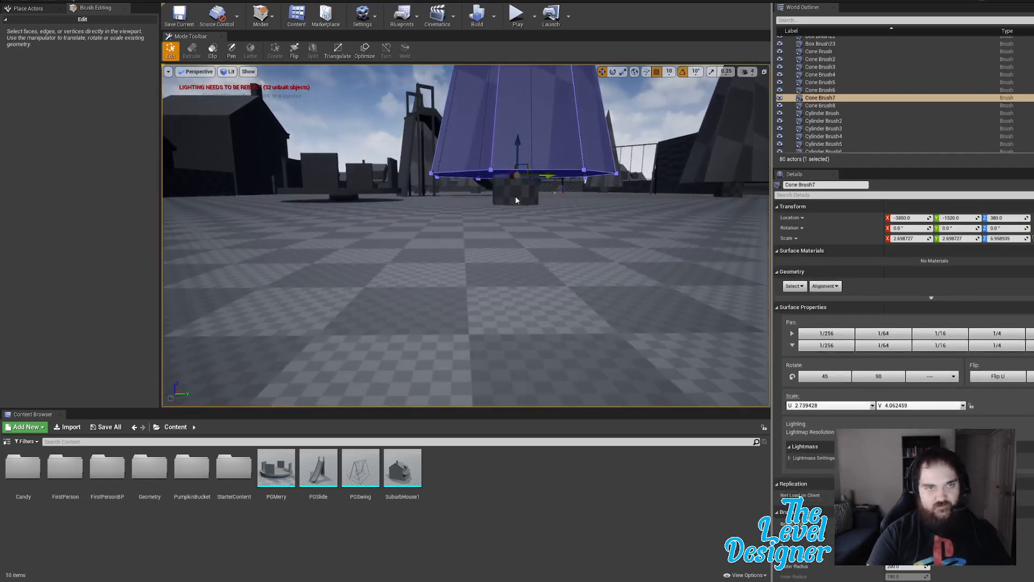
key("e")
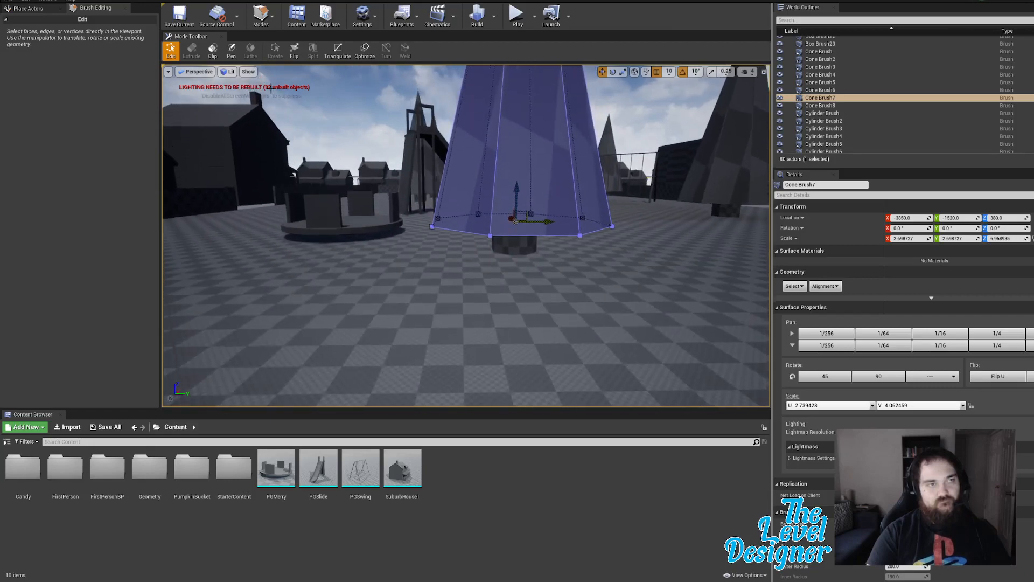
left_click(842, 115)
left_click(522, 244)
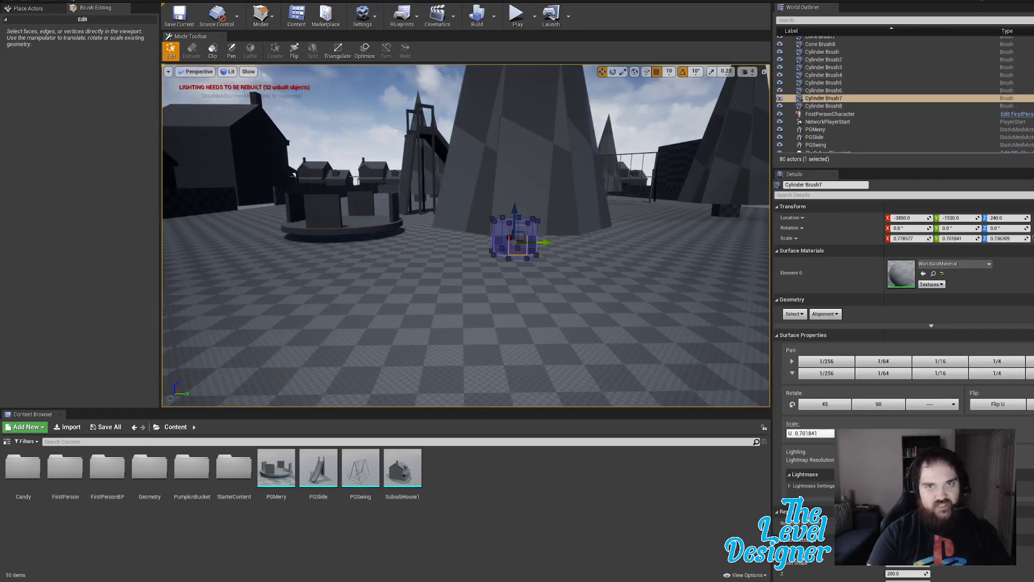
left_click(559, 174)
left_click(853, 99)
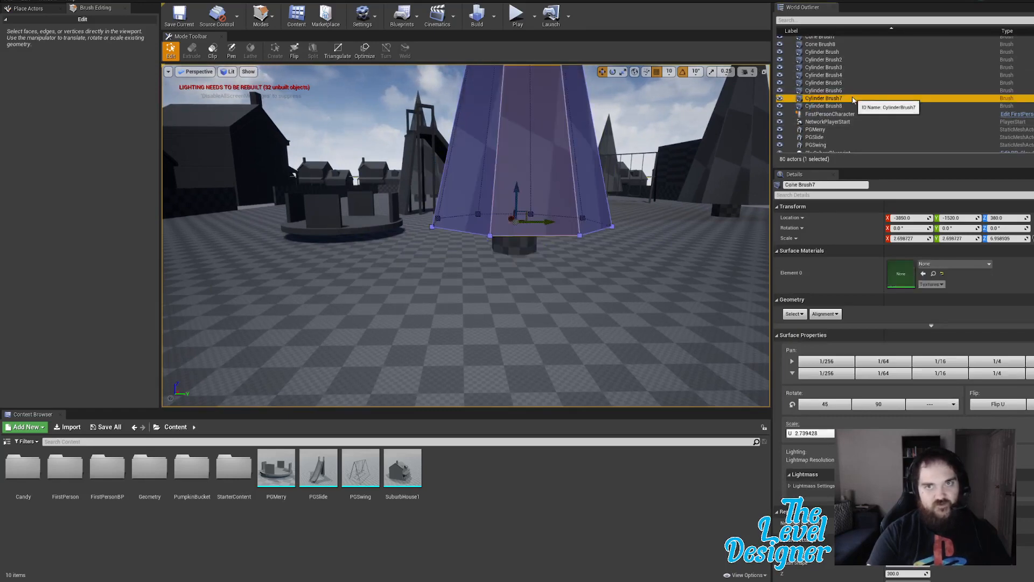
scroll(853, 99, "up", 1)
left_click(848, 51, "ctrl")
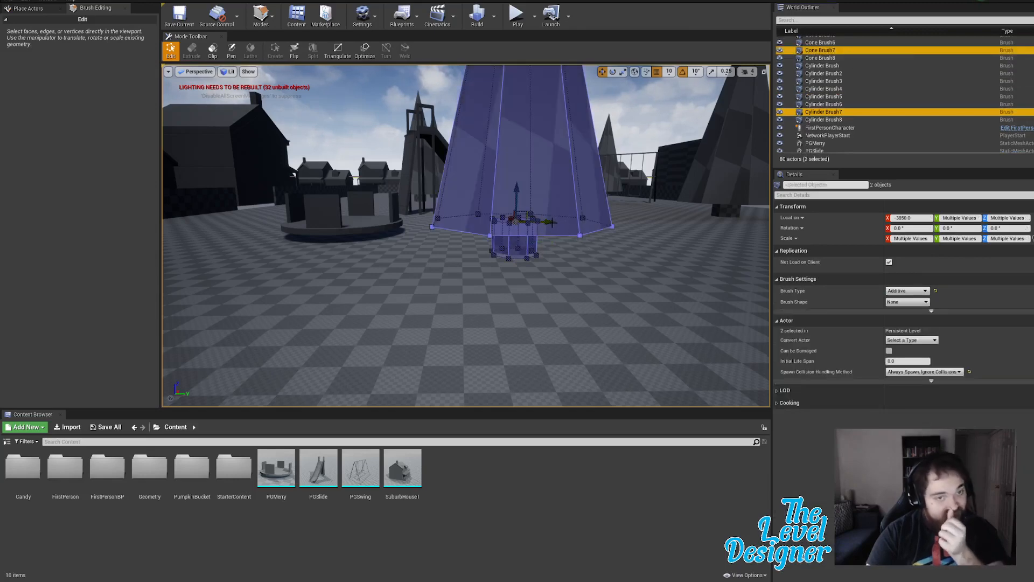
left_click_drag(548, 221, 331, 216)
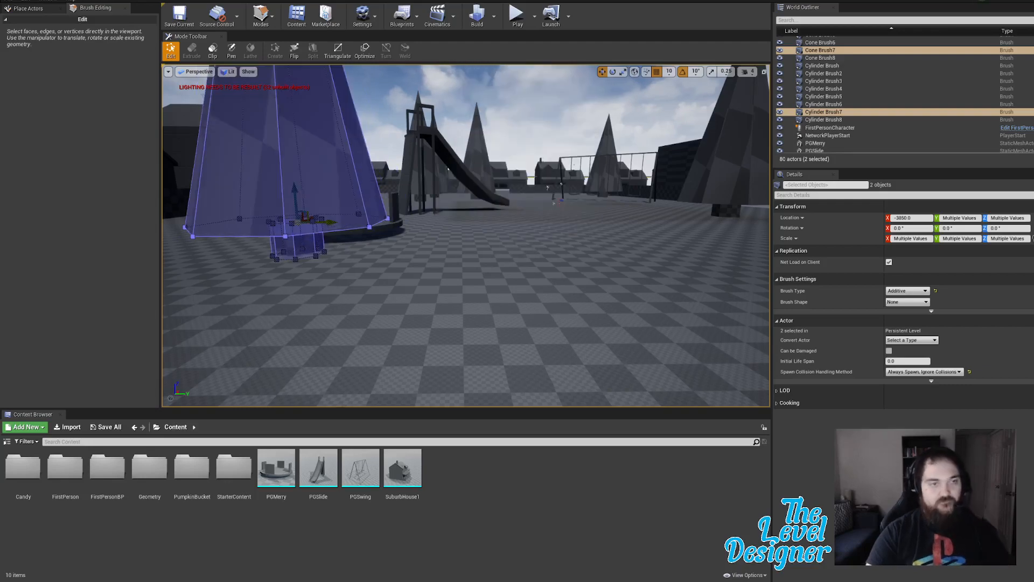
Step: Move the merry-go-round out from behind the relocated tree onto the open floor near the side wall
right_click(332, 215)
key("s")
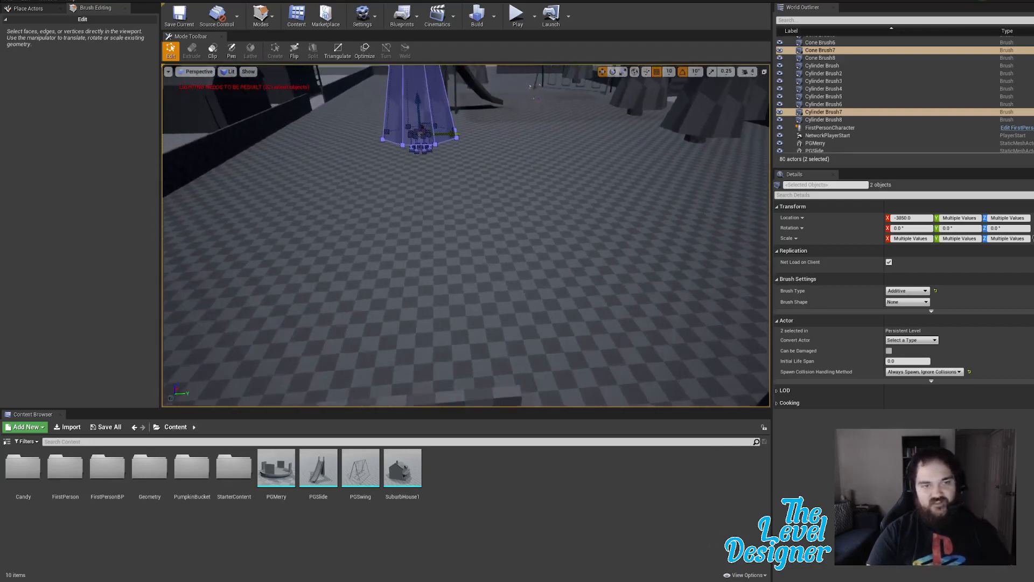
key("s")
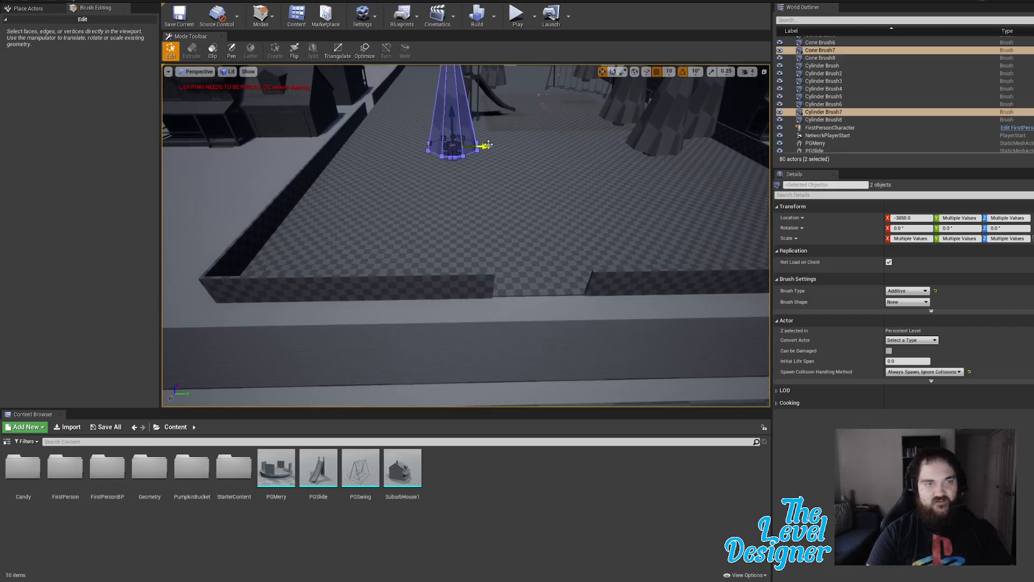
right_click(554, 194)
key("w")
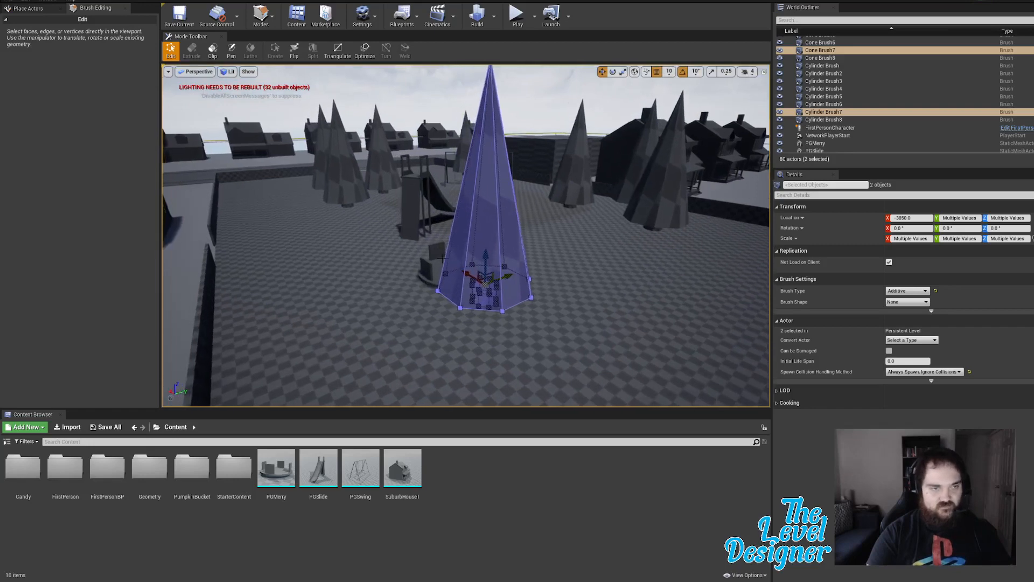
left_click(437, 261)
left_click_drag(480, 265, 419, 276)
Step: Move the slide PGSlide next to the merry-go-round, to about X -1990 and Y -5030
left_click(422, 197)
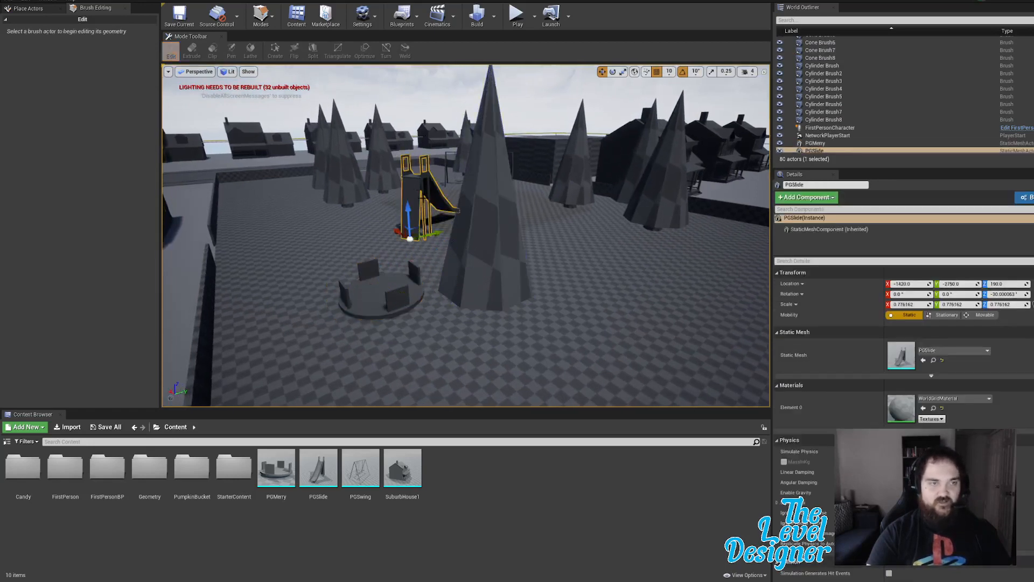
left_click_drag(430, 236, 323, 262)
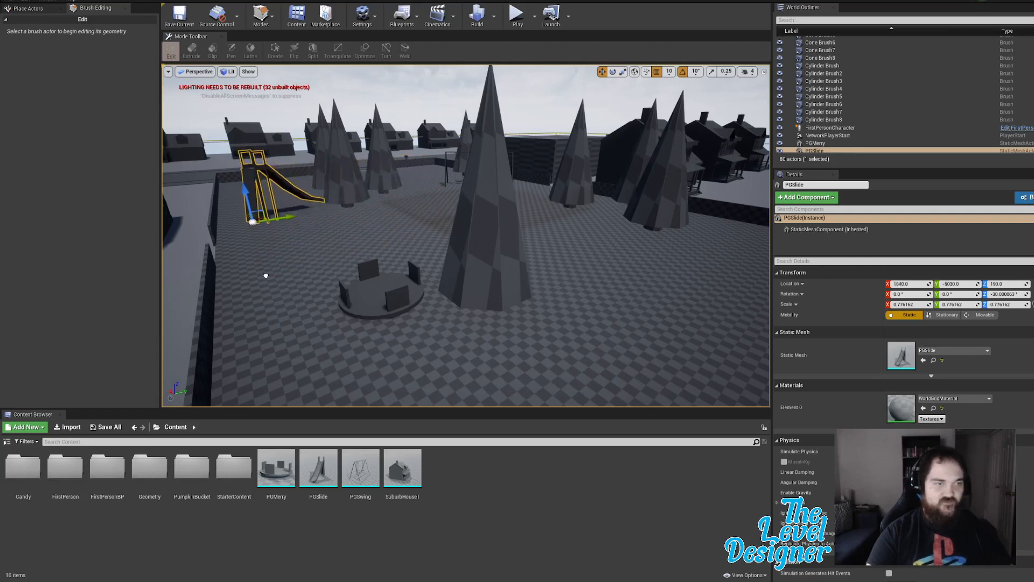
left_click_drag(257, 244, 265, 267)
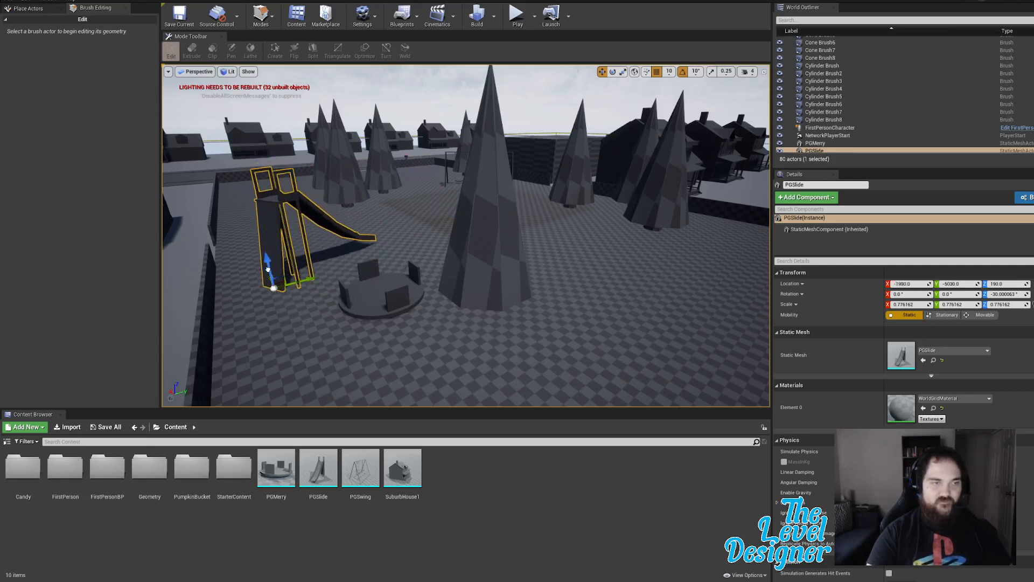
Step: Play-test the park from the player's view, checking the swing, trees and slide on the way to the perimeter wall
key("a")
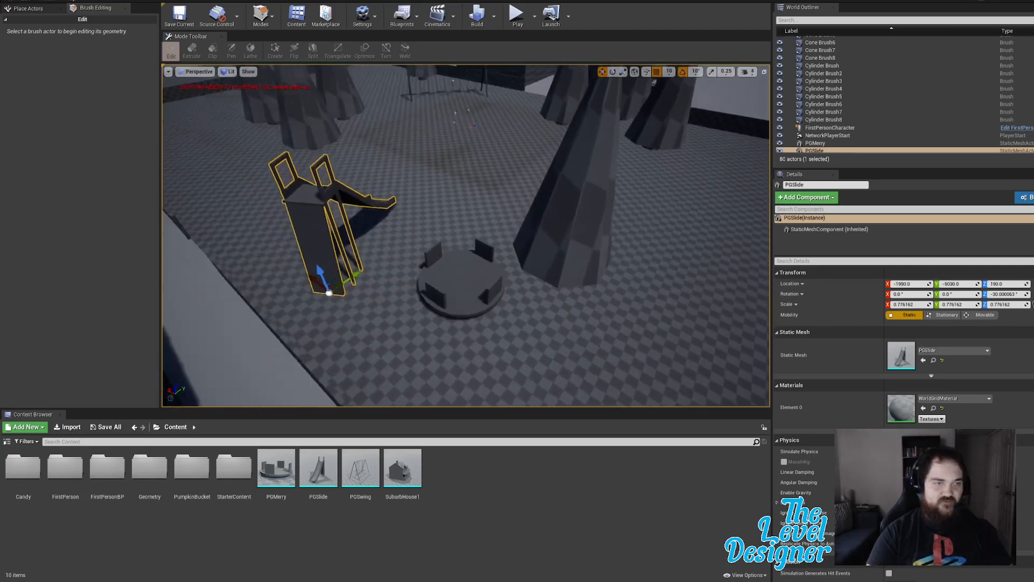
key("s")
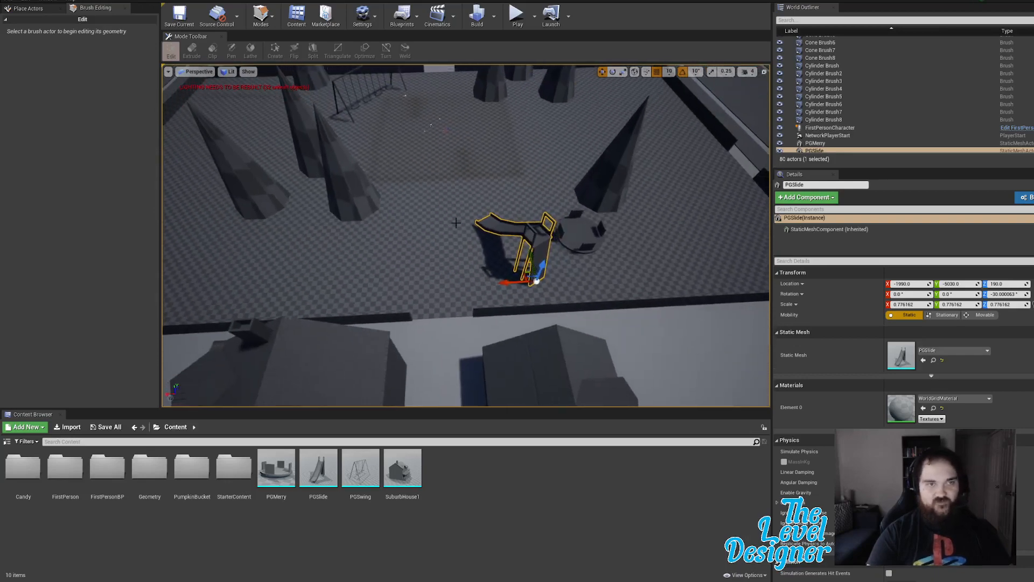
key("w")
key("d")
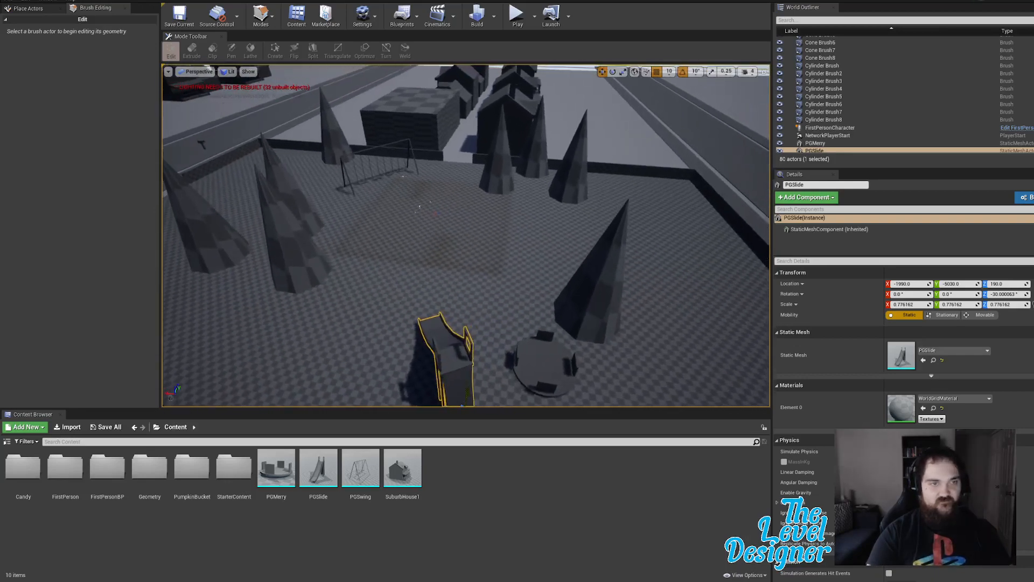
left_click(518, 15)
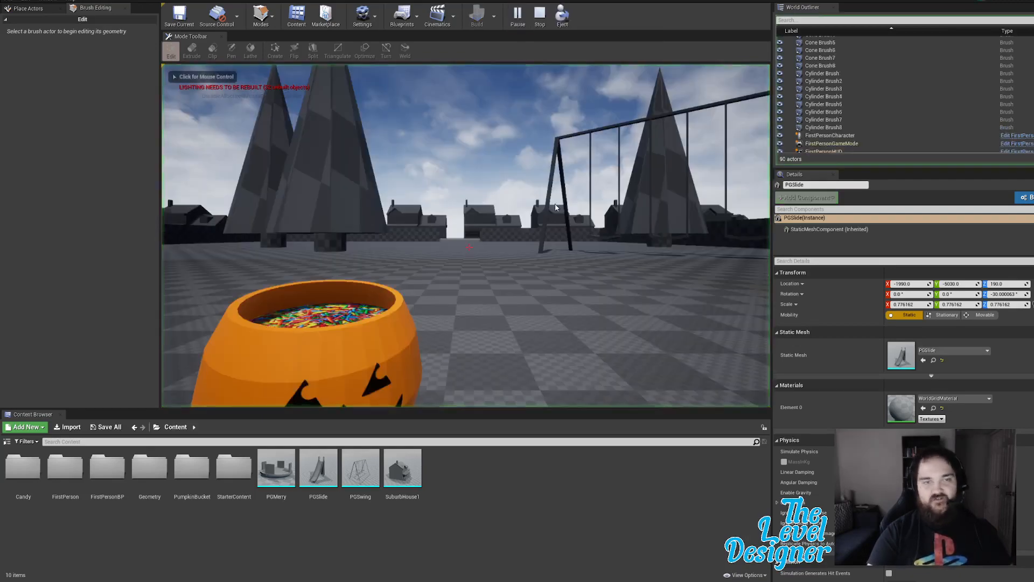
key("w")
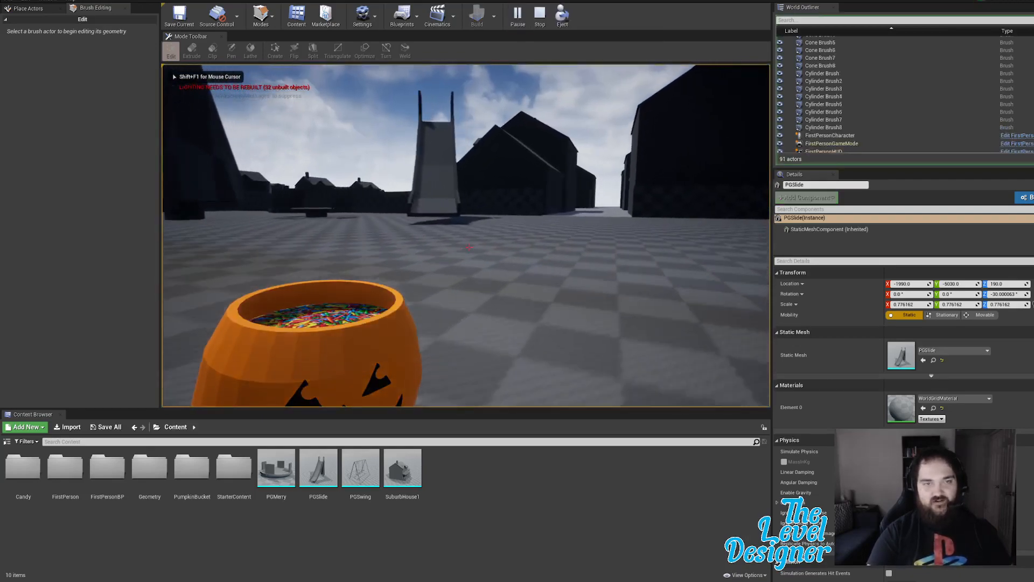
key("w")
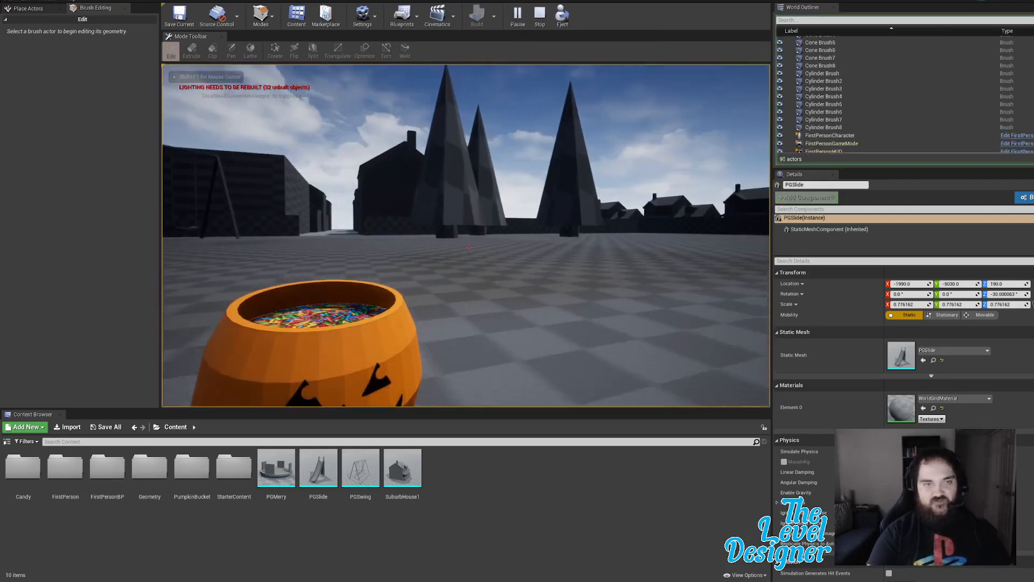
key("w")
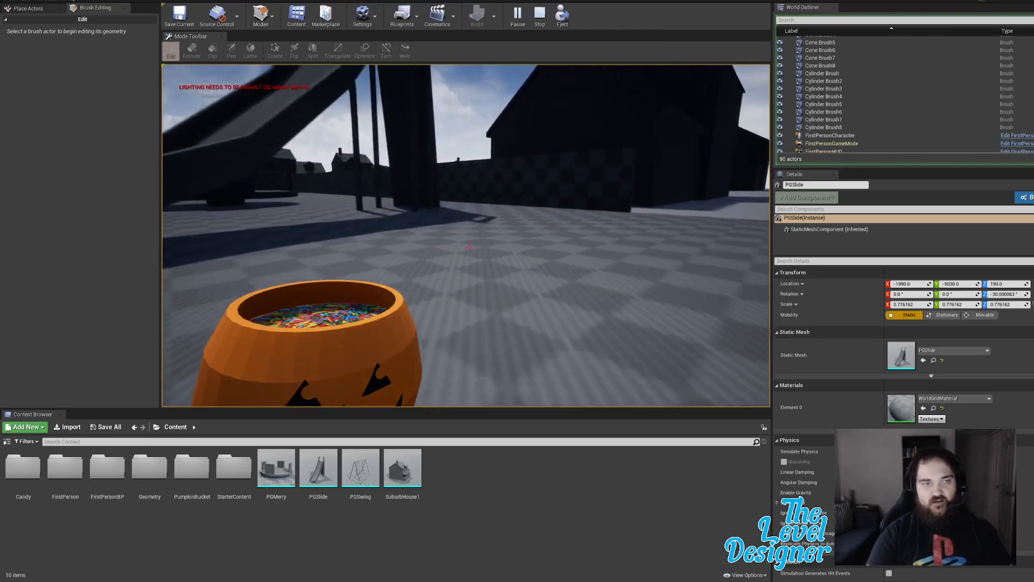
key("w")
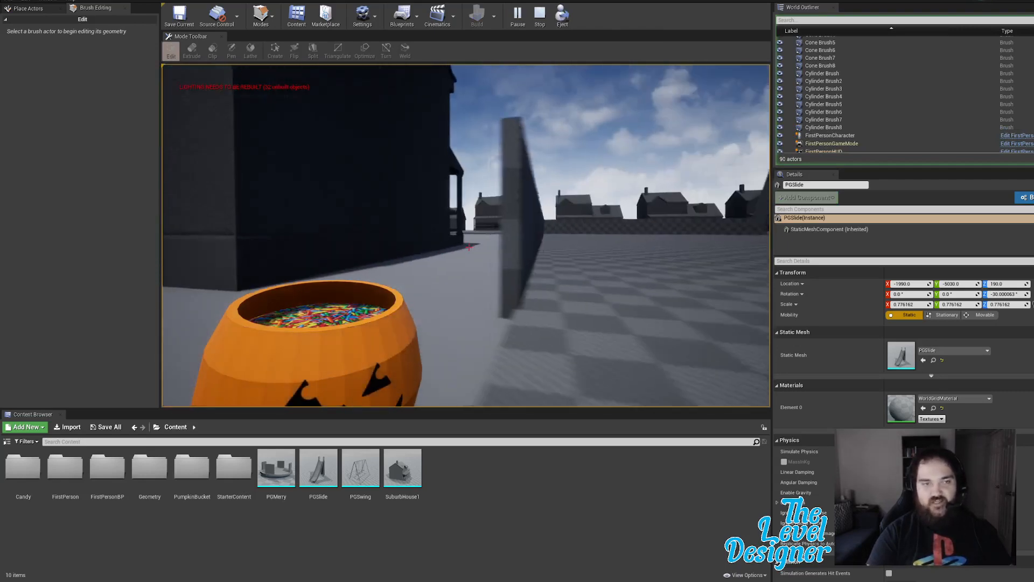
Step: Walk along the outside of the park wall and toward the street and houses, and end the play-test
key("w")
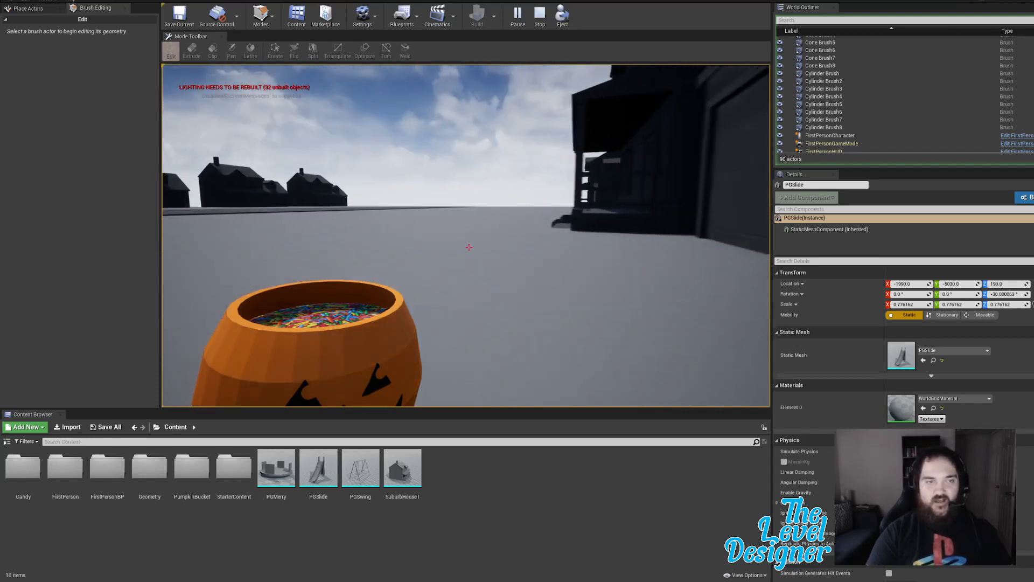
key("w")
key("w")
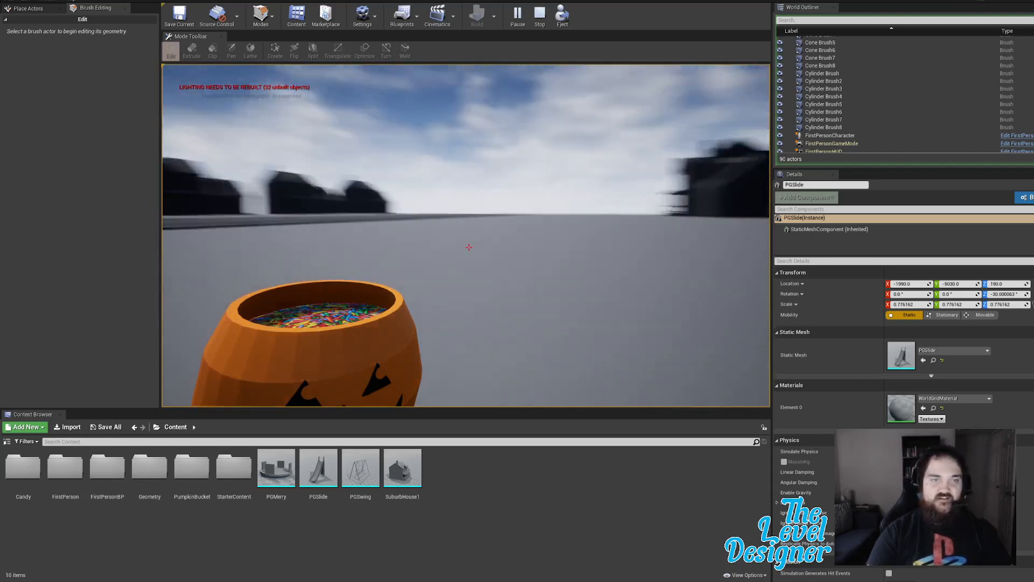
key("w")
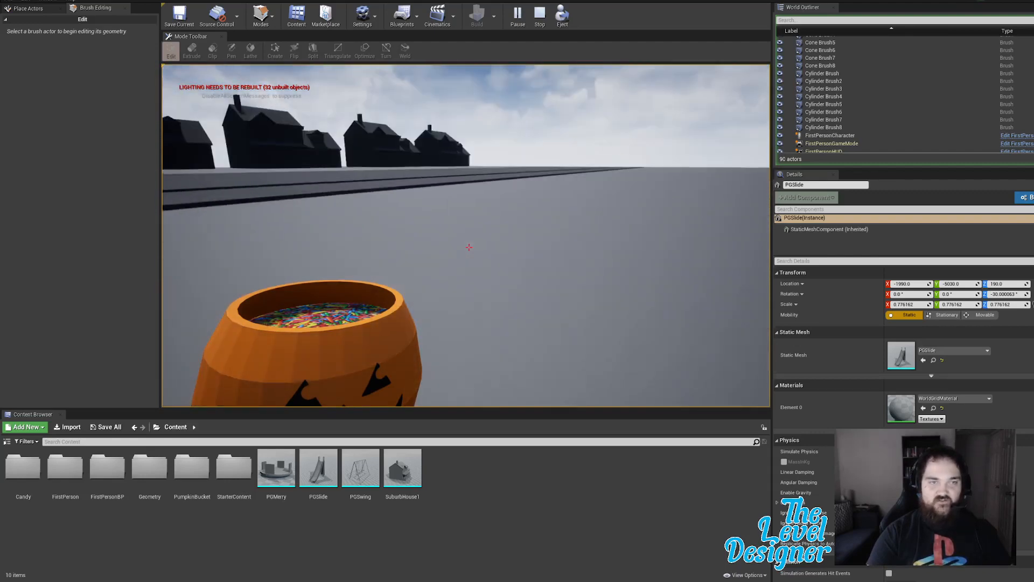
left_click(469, 247)
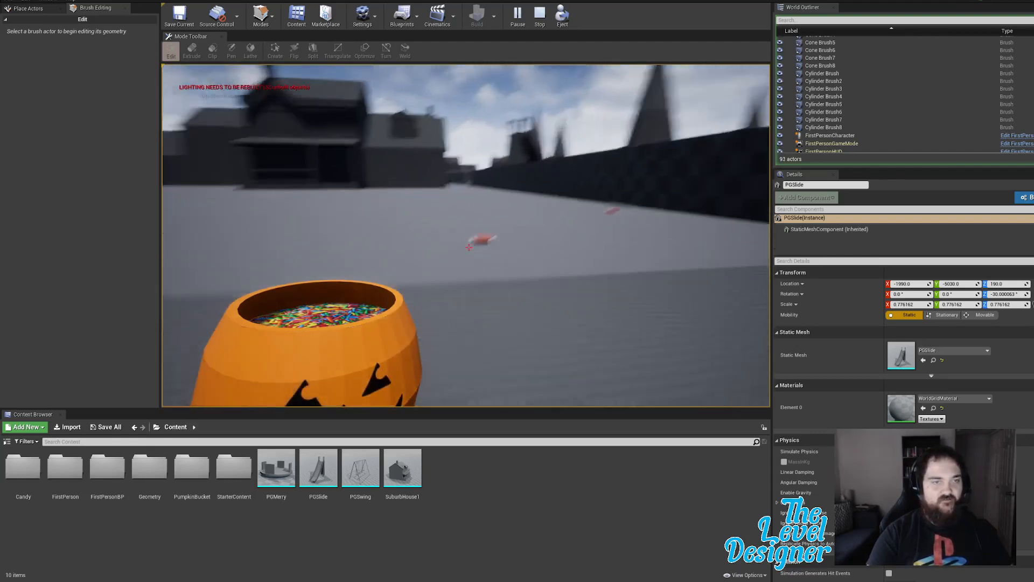
key("Escape")
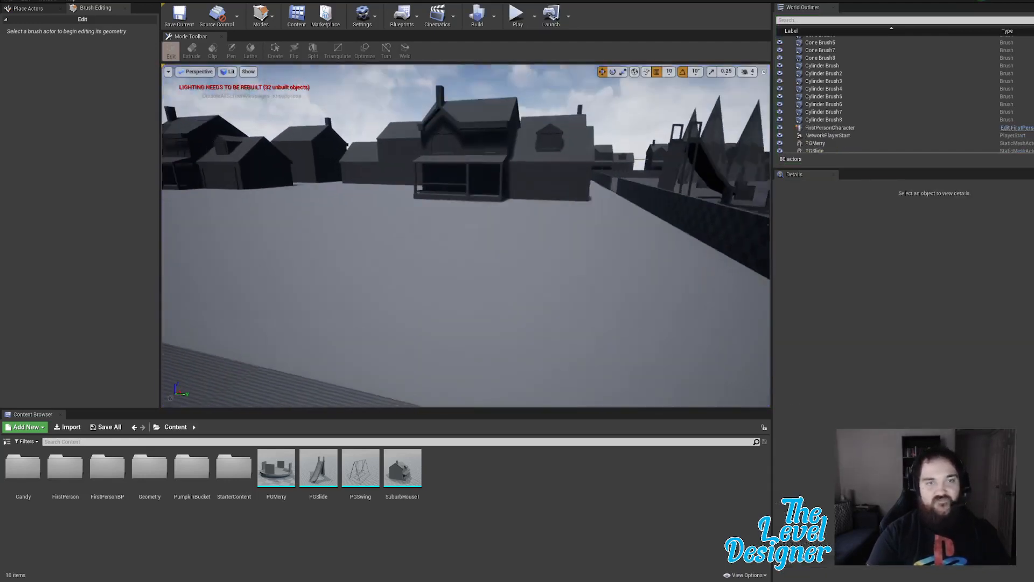
Step: Save the current level map
left_click(180, 16)
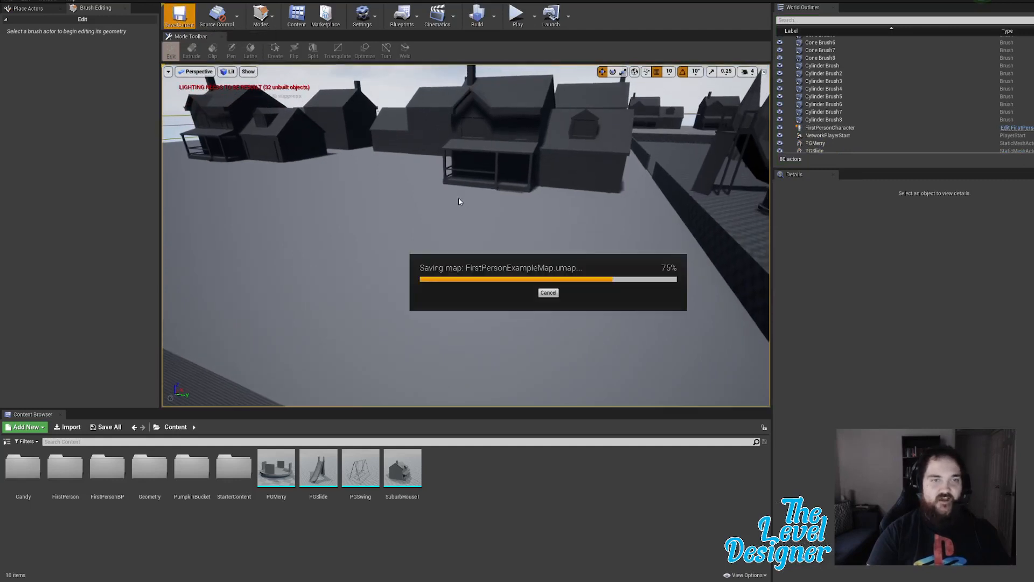
left_click_drag(455, 196, 576, 200)
key("d")
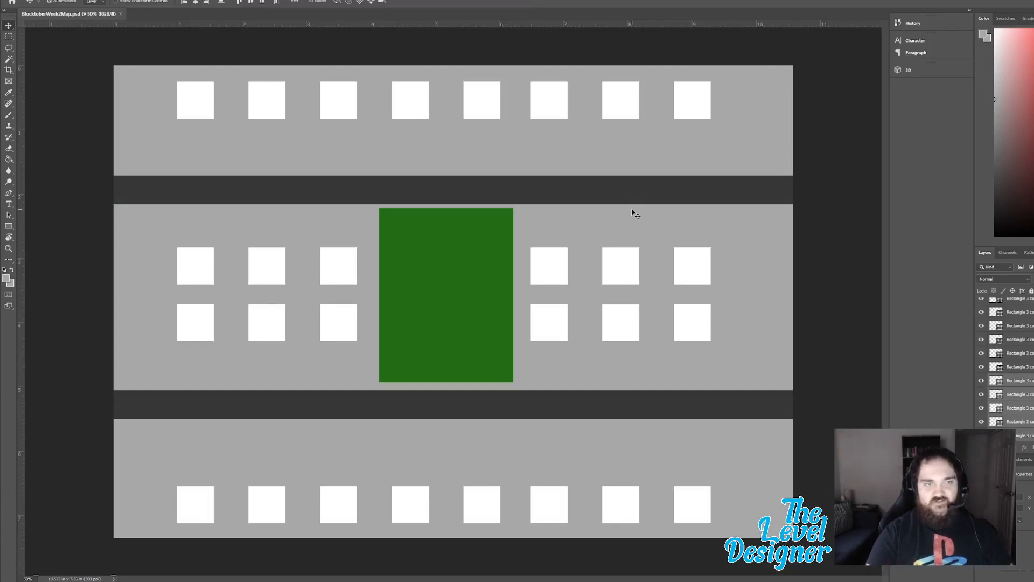
Step: Switch to BlocktoberWeek2Map.psd in Photoshop and extend its canvas on all four sides with the Crop tool, to about 15.2 × 11 in
key("s")
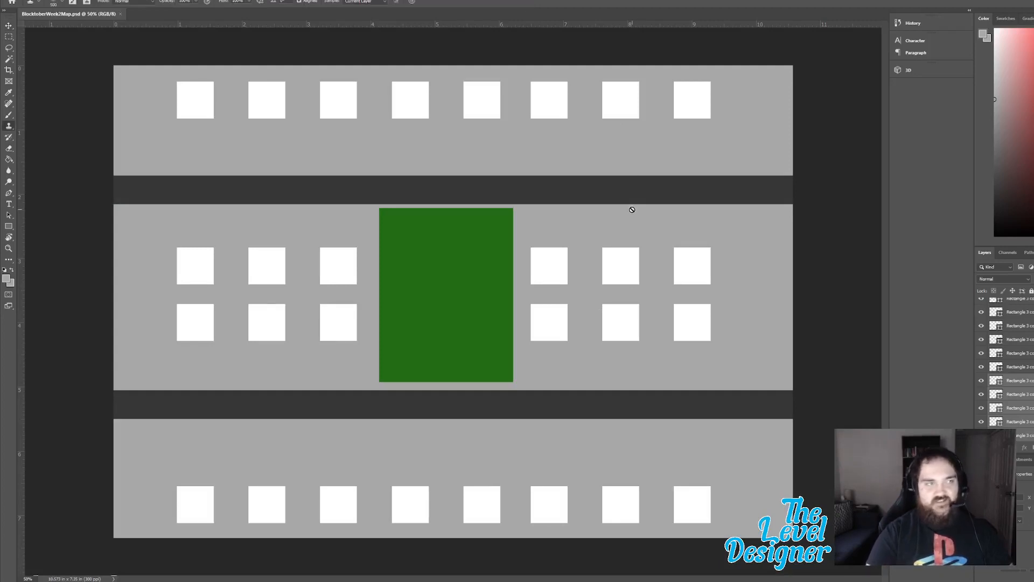
left_click(9, 70)
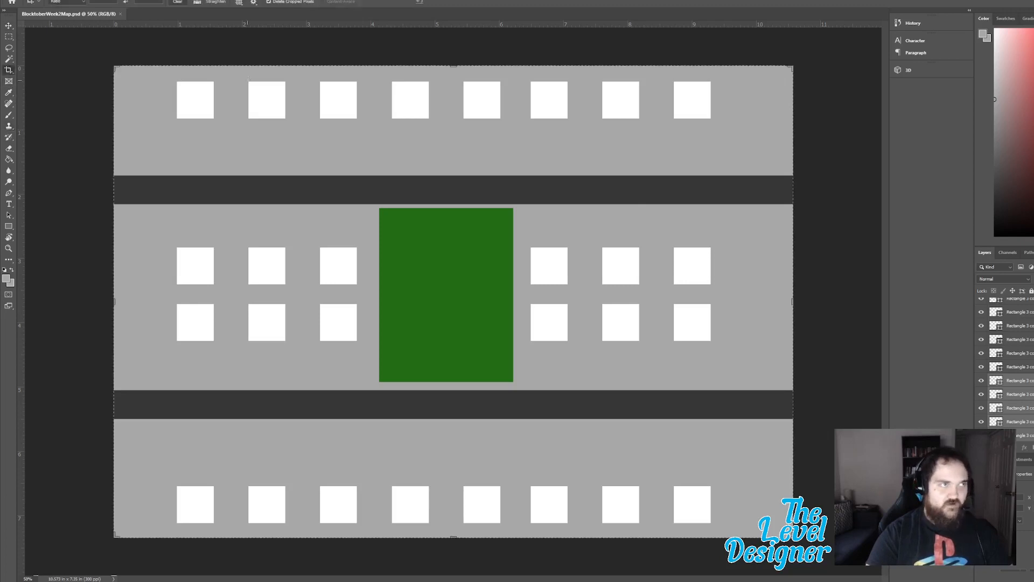
left_click_drag(112, 300, 49, 301)
left_click_drag(452, 63, 452, 24)
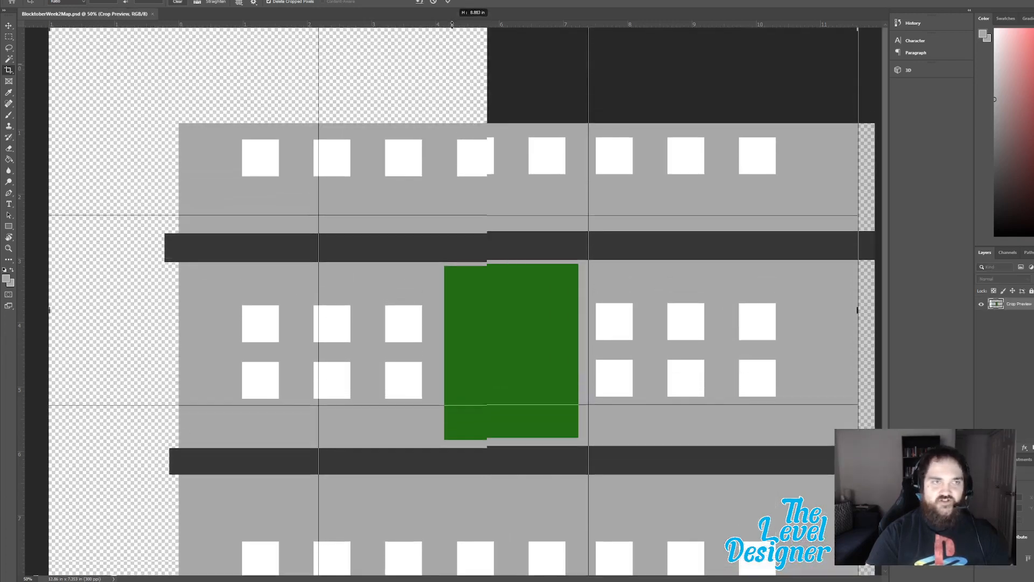
key("ctrl+minus")
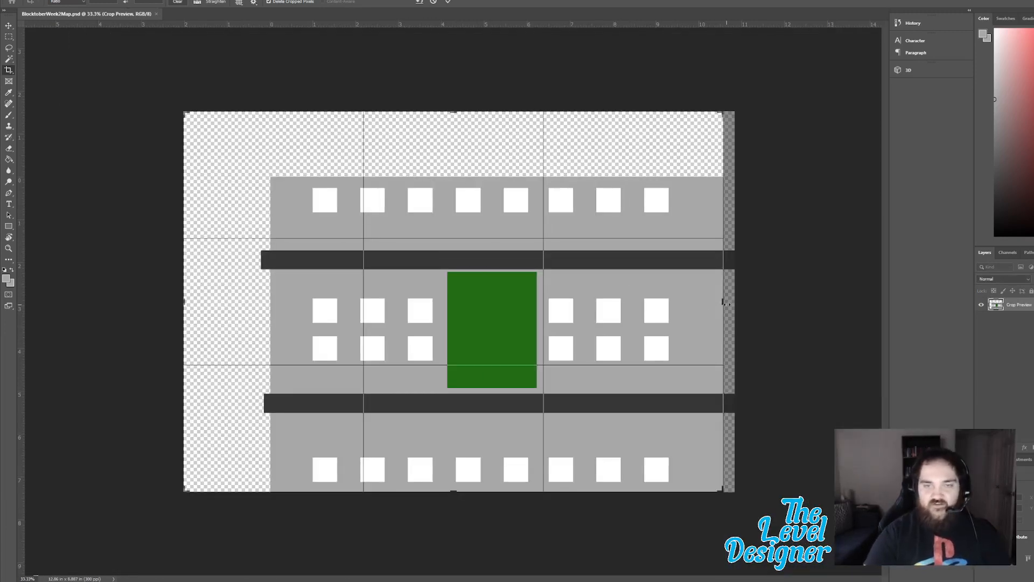
left_click_drag(726, 304, 779, 301)
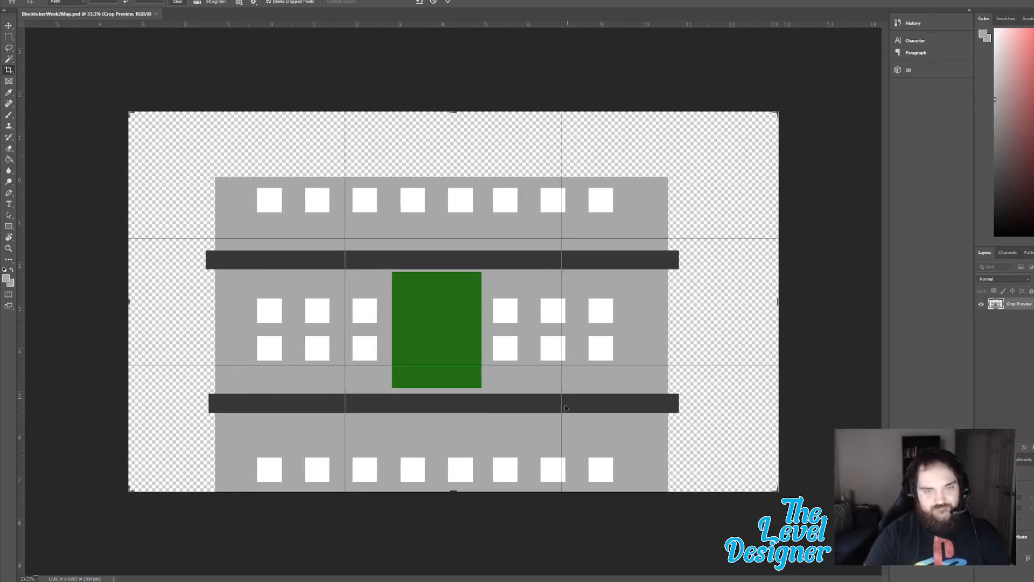
left_click_drag(453, 494, 471, 527)
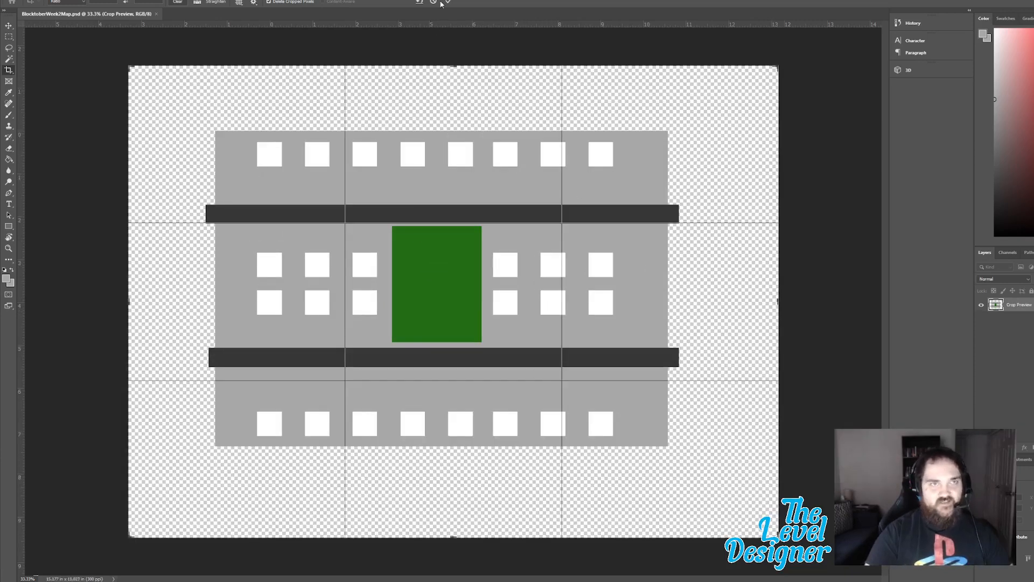
left_click(449, 2)
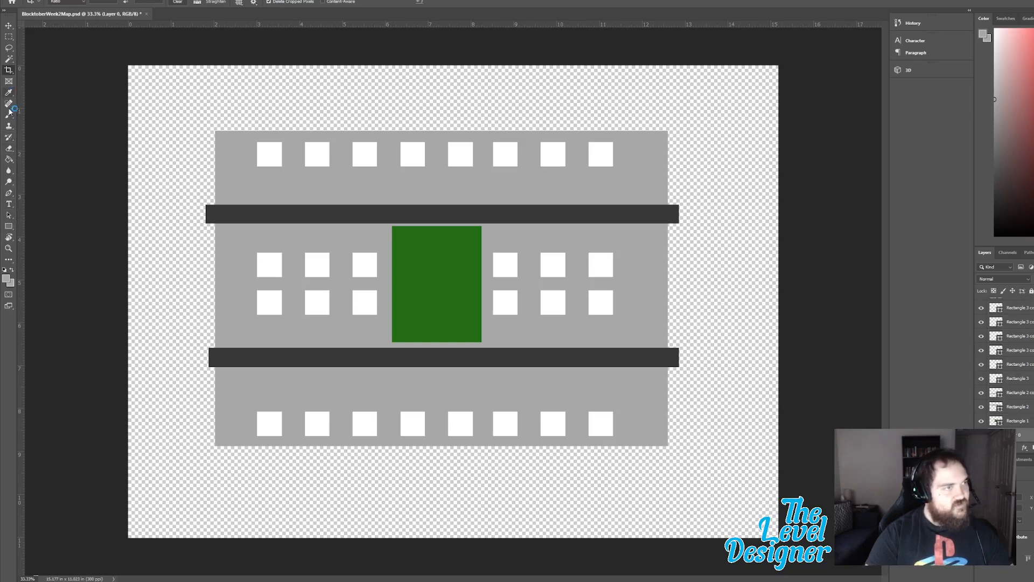
Step: Fill the transparent area around the map with the same grey as the ground
left_click(9, 160)
left_click(175, 110)
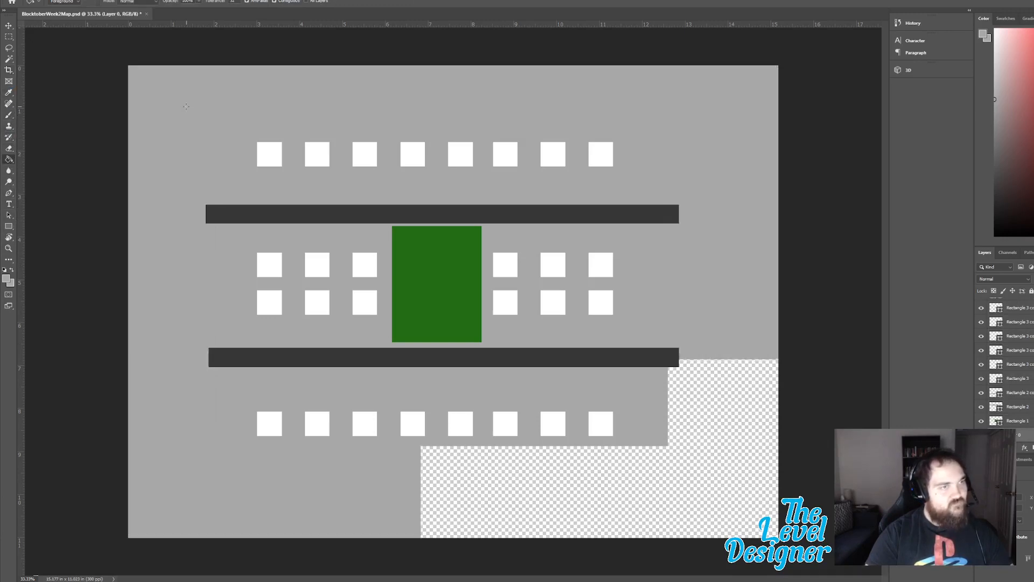
Step: Delete two white houses in the middle block: the second in the lower row and the upper-row one just east of the green park
left_click(9, 25)
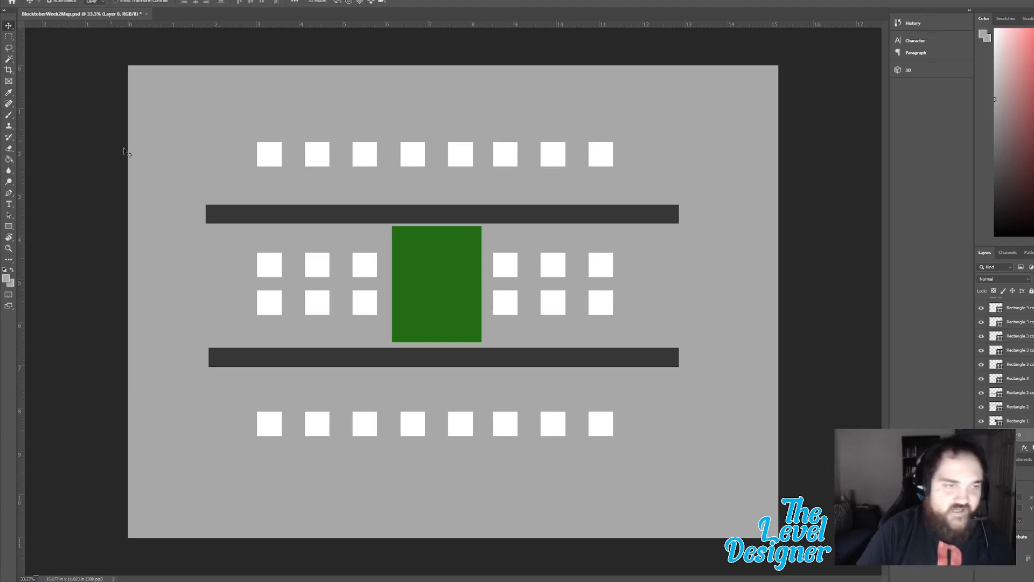
left_click(320, 313)
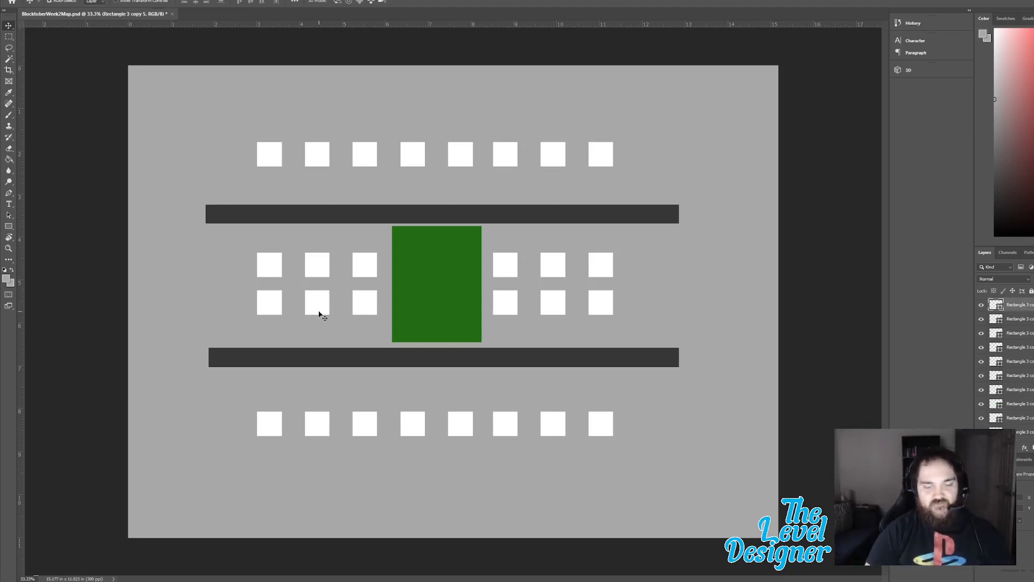
key("Delete")
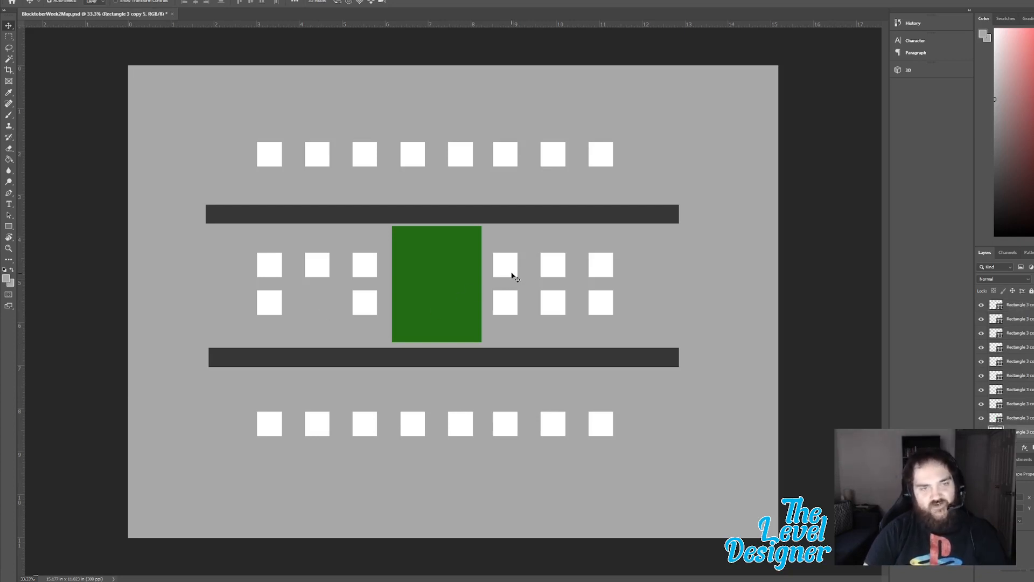
key("Delete")
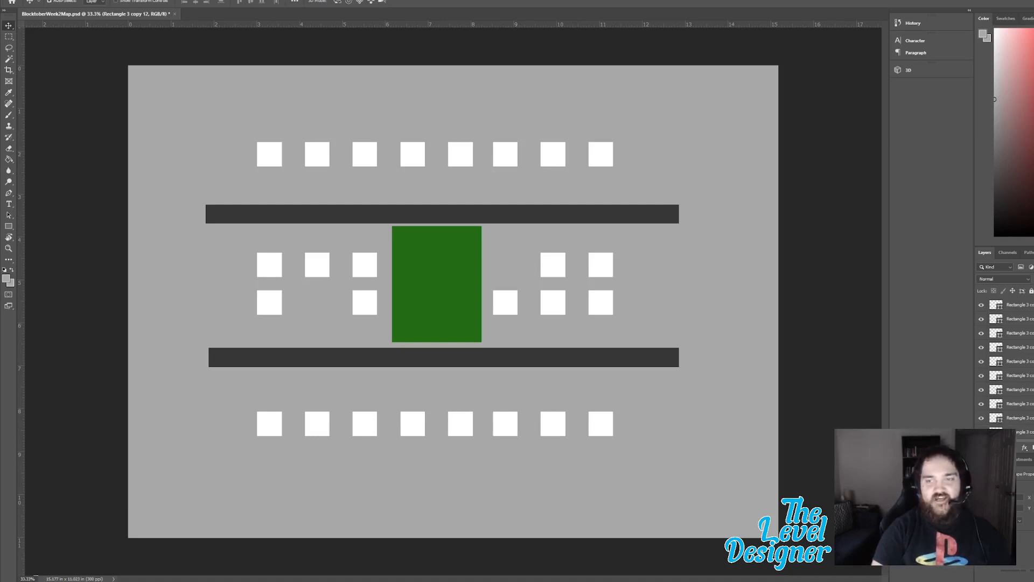
Step: Copy the upper-row house west of the park into the empty plot just east of it and colour the copy purple
left_click_drag(307, 259, 515, 254)
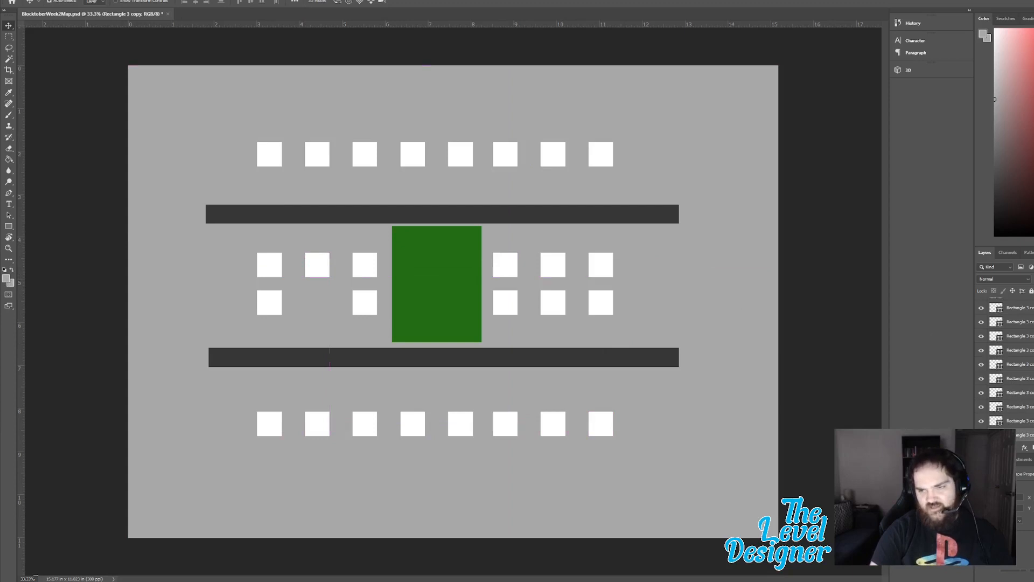
left_click(986, 521)
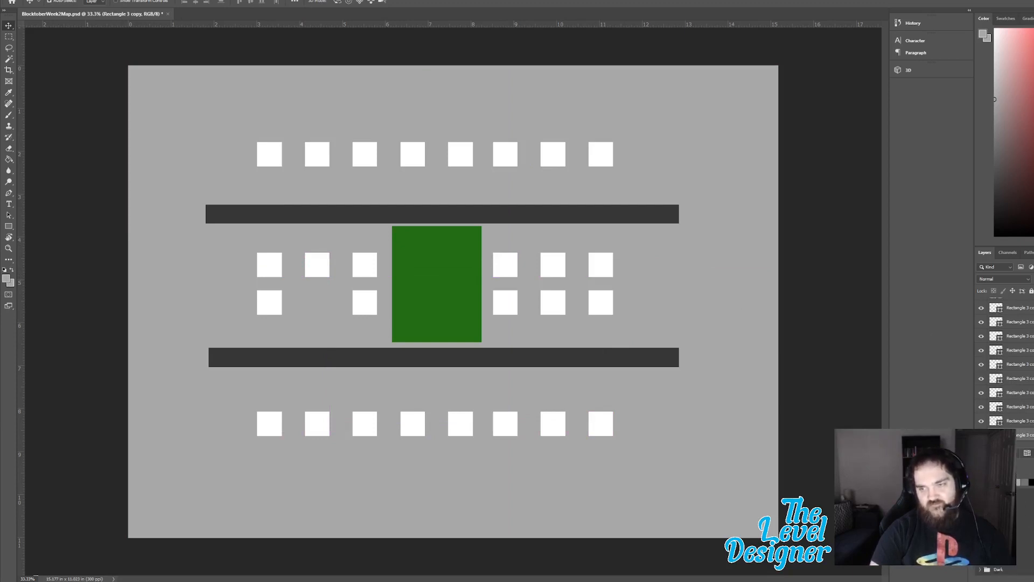
left_click(1008, 483)
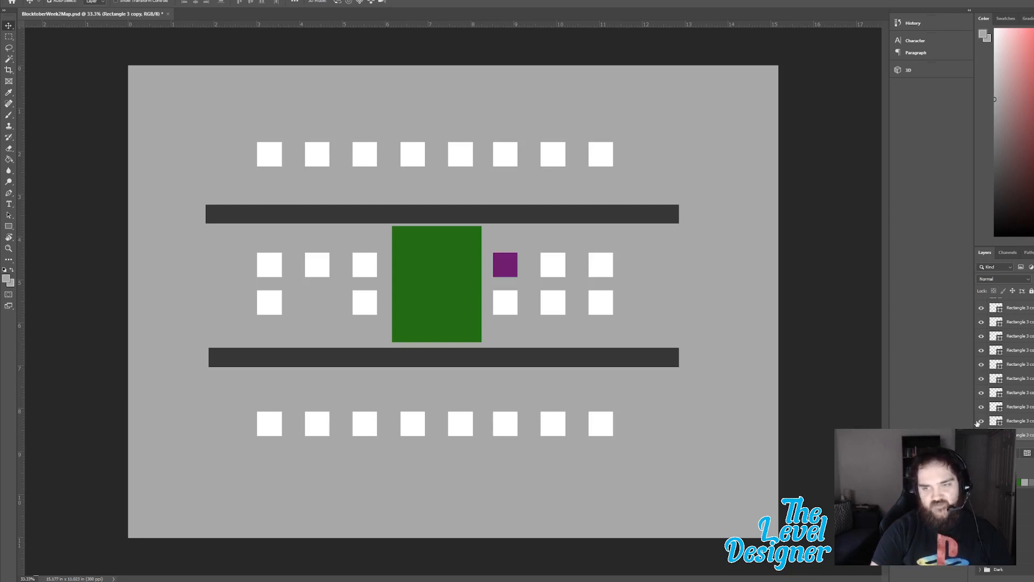
Step: Enlarge the purple building into a wider, taller rectangle and shift it slightly away from the park
key("ctrl+t")
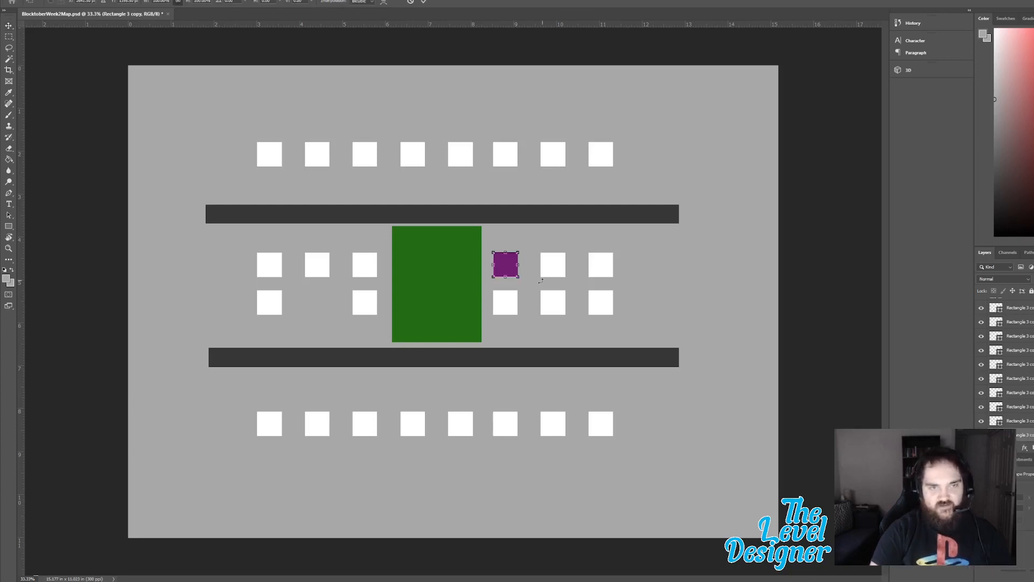
mouse_move(519, 277)
left_mouse_down()
mouse_move(533, 284)
mouse_move(518, 261)
left_mouse_up()
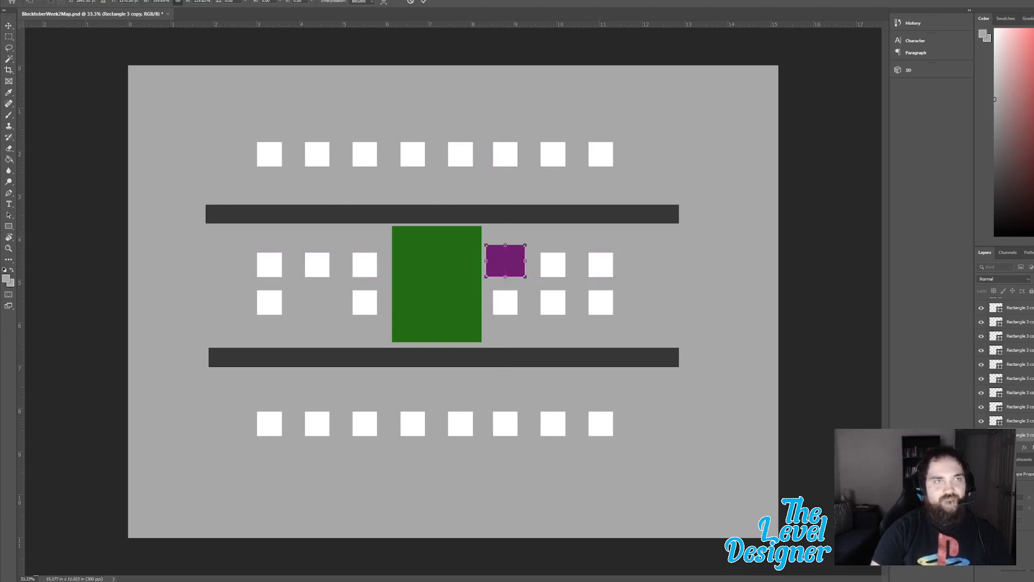
left_click(425, 2)
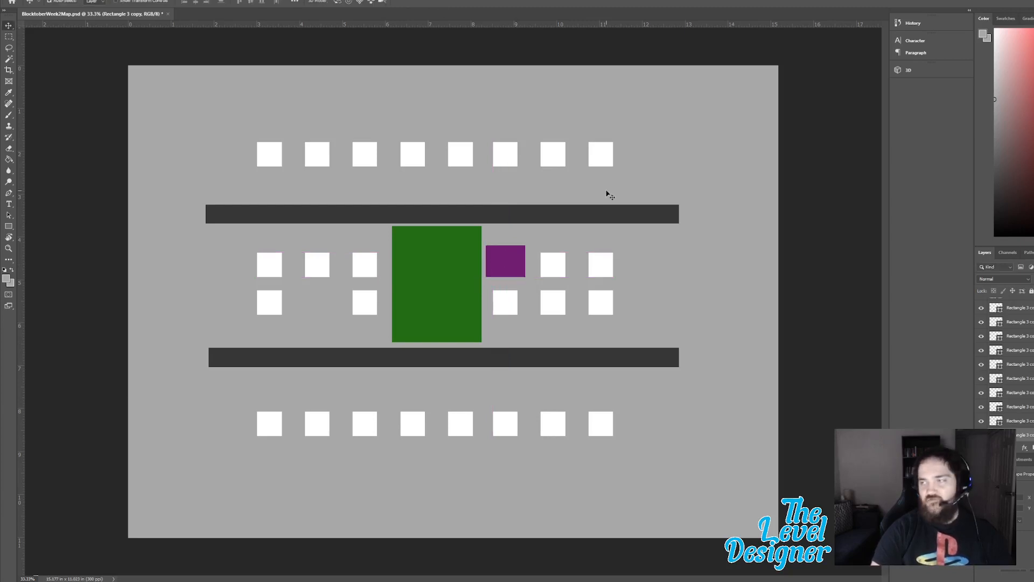
left_click_drag(511, 263, 516, 263)
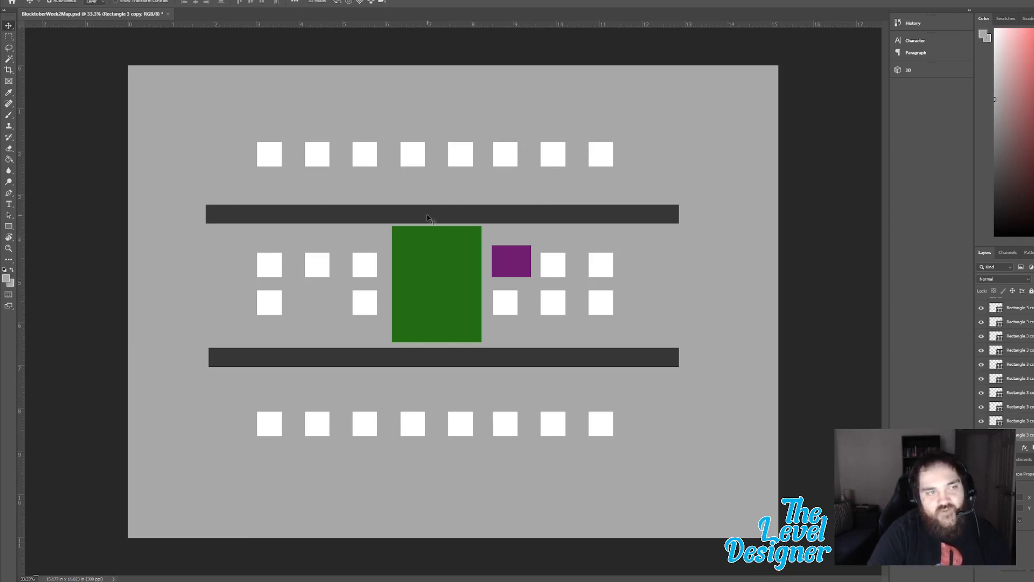
Step: Stretch the upper dark road in both directions so it runs across the full width of the map
left_click(337, 214)
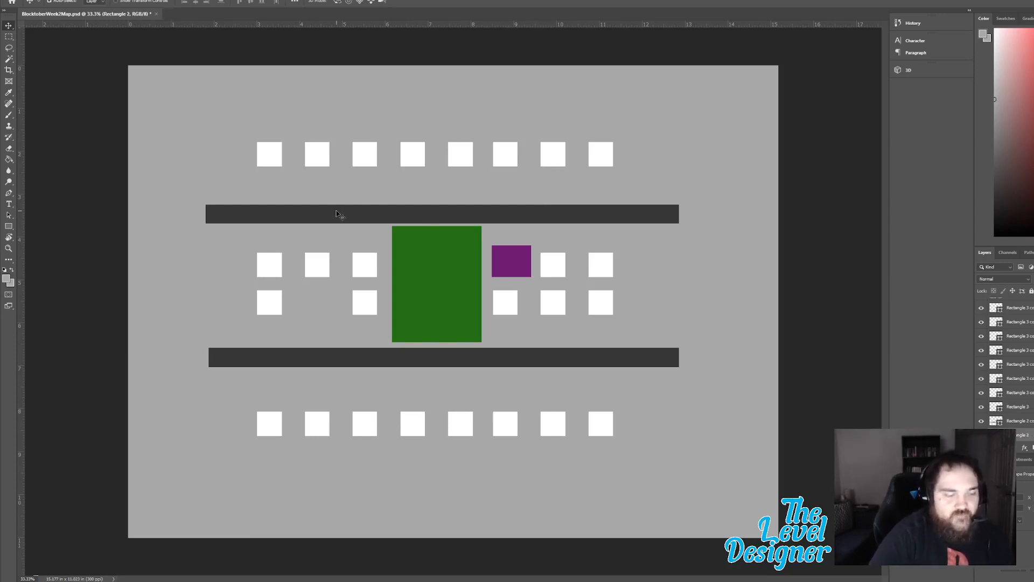
key("ctrl+t")
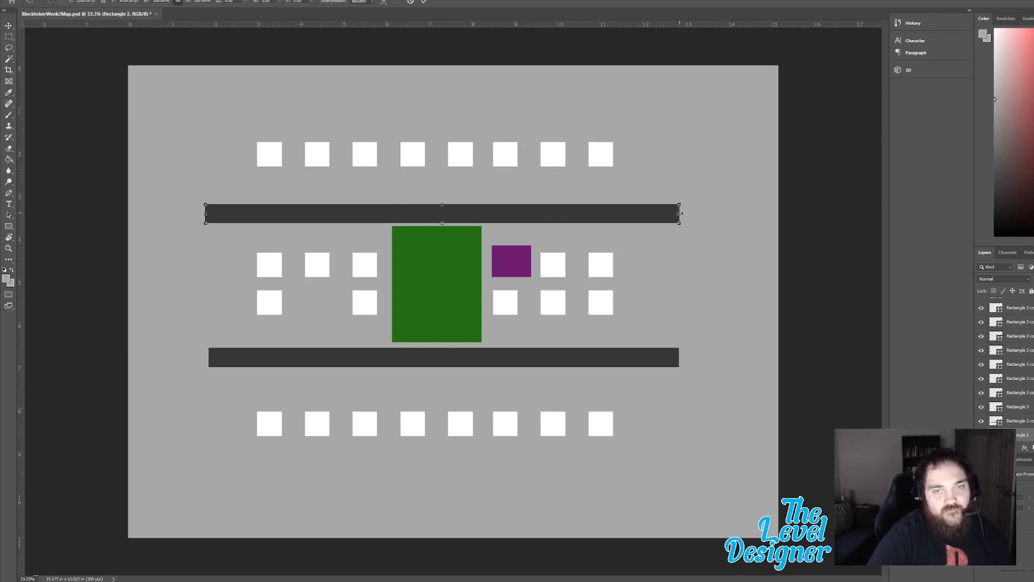
left_click_drag(680, 213, 785, 211)
left_click_drag(206, 214, 114, 213)
key("Return")
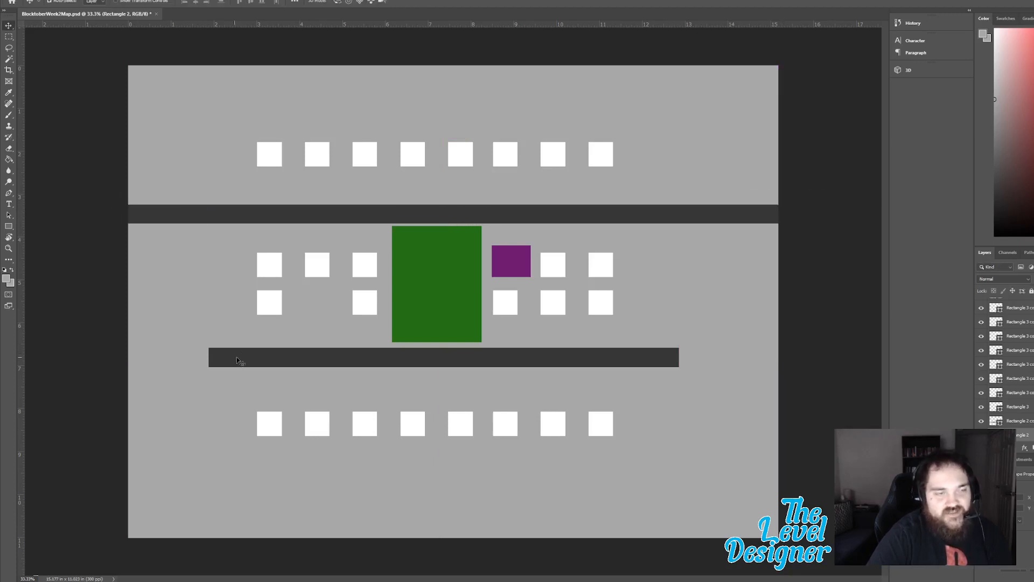
Step: Stretch the lower dark road past both side edges of the map so it spans the full width
left_click(253, 359)
key("ctrl+t")
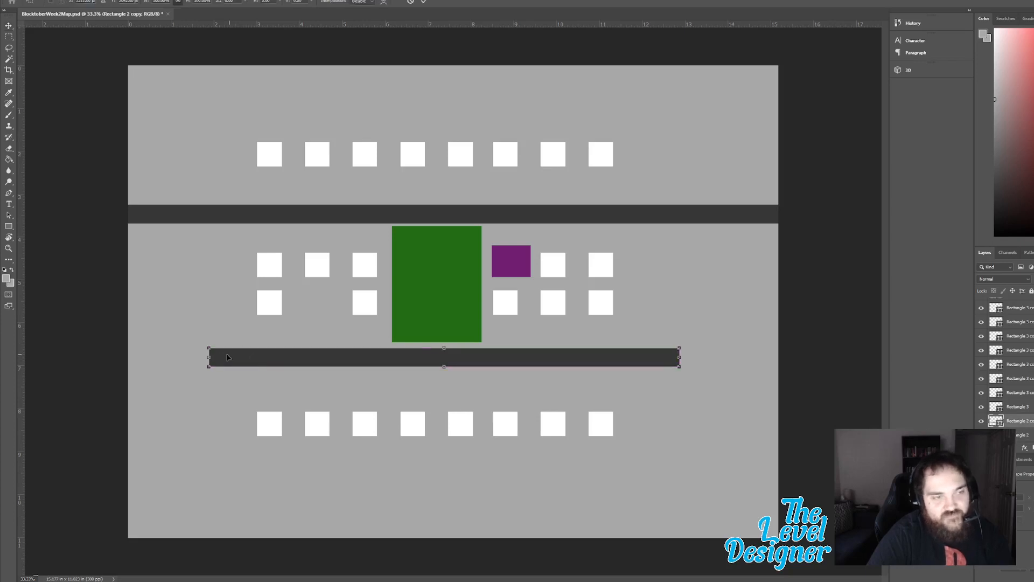
left_click_drag(208, 358, 104, 357)
left_click_drag(679, 357, 804, 357)
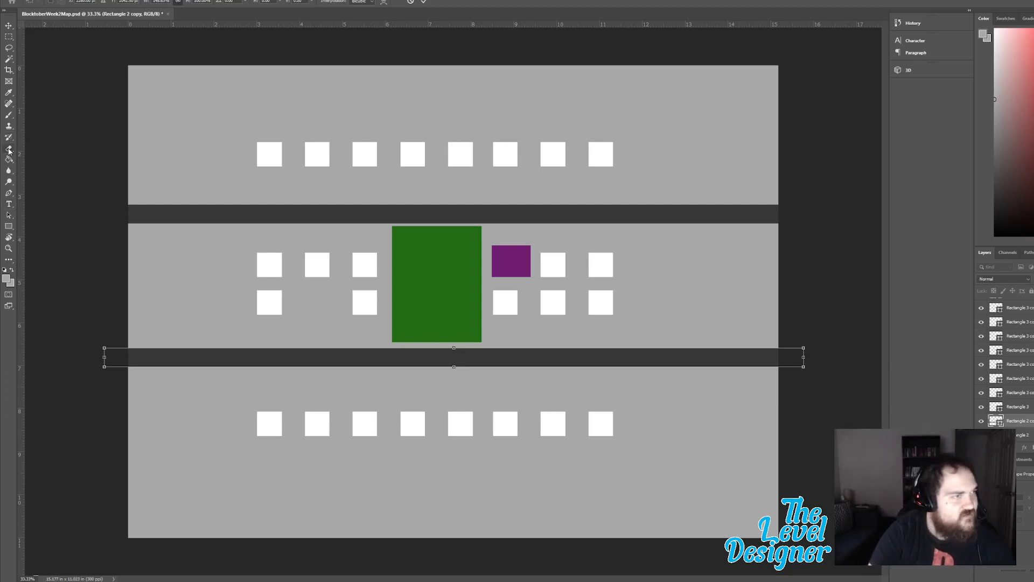
Step: Switch to the Brush tool and set the foreground colour to bright red
left_click(9, 114)
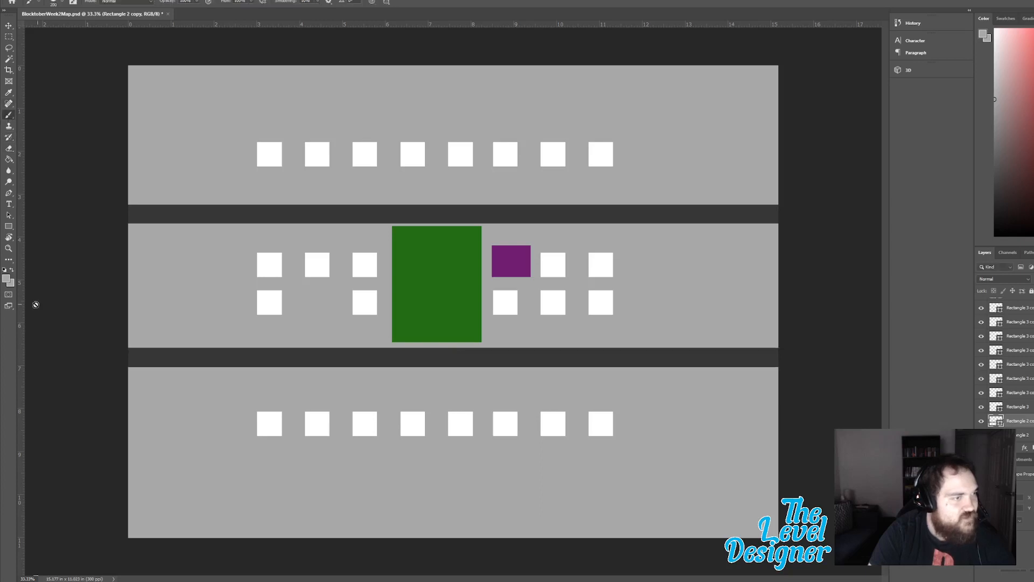
left_click(6, 279)
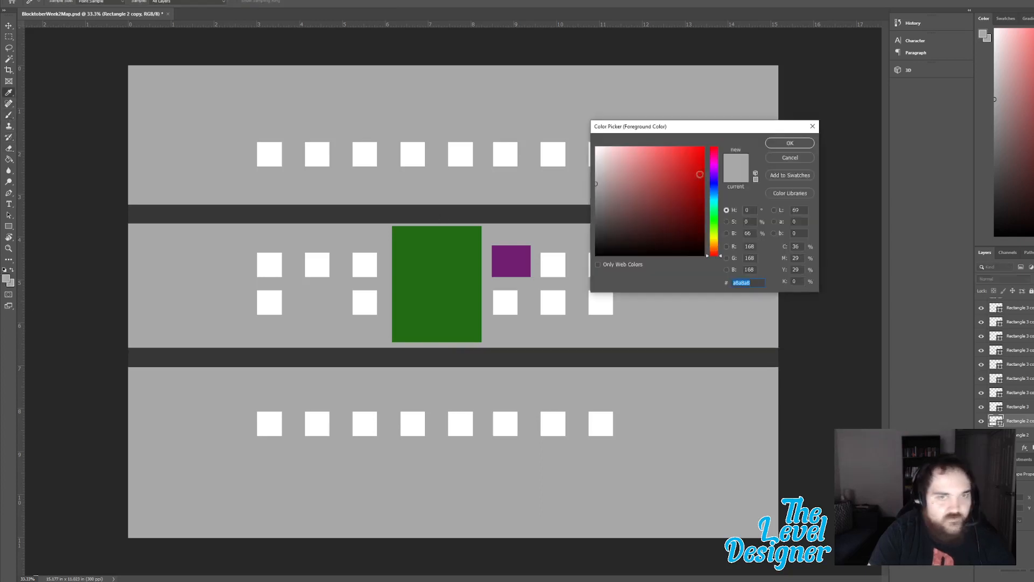
left_click(703, 149)
left_click(790, 143)
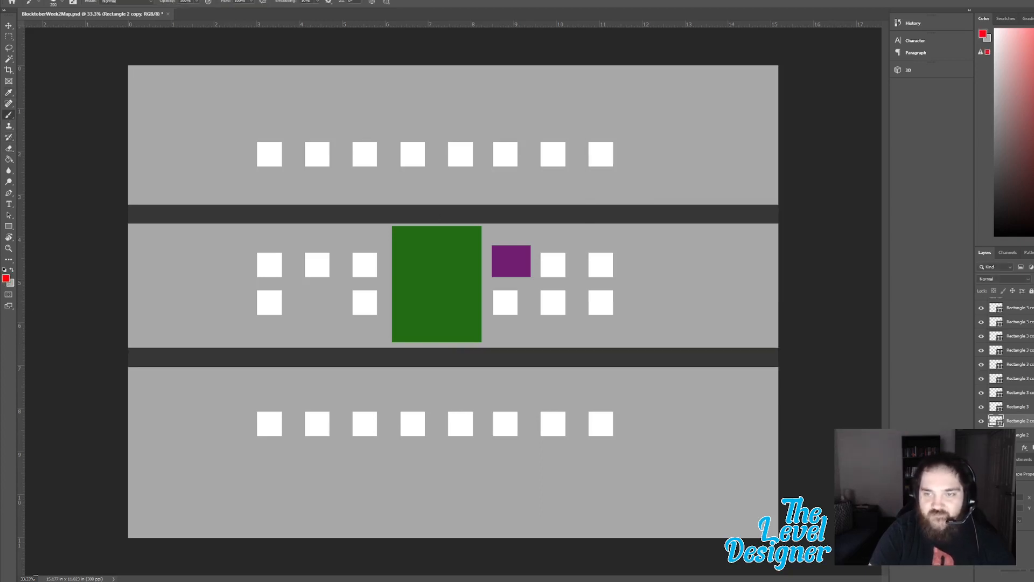
Step: Add a new layer above all the rectangle layers and name it dRAW
scroll(1006, 366, "up", 3)
left_click(1020, 305)
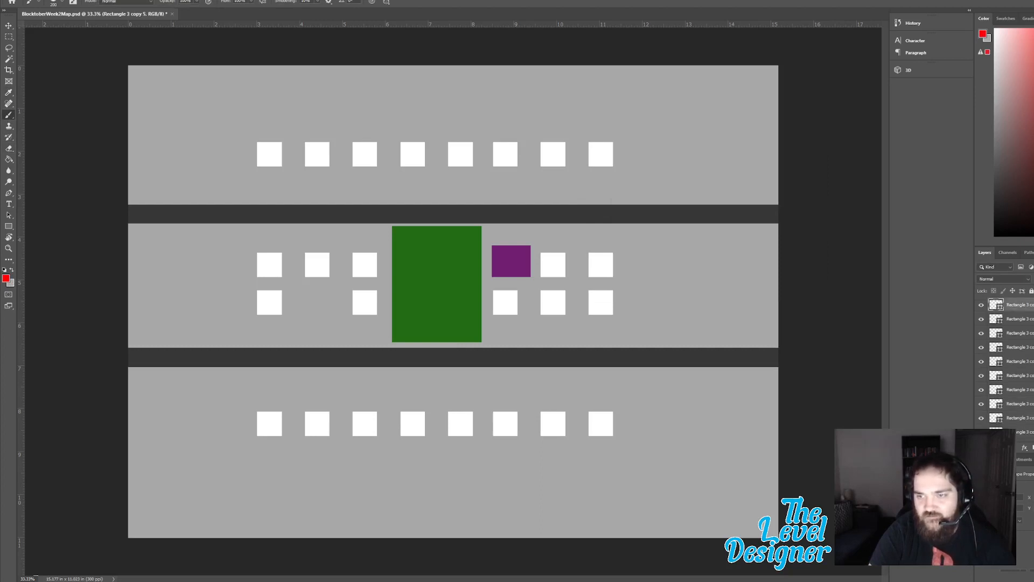
key("ctrl+shift+alt+n")
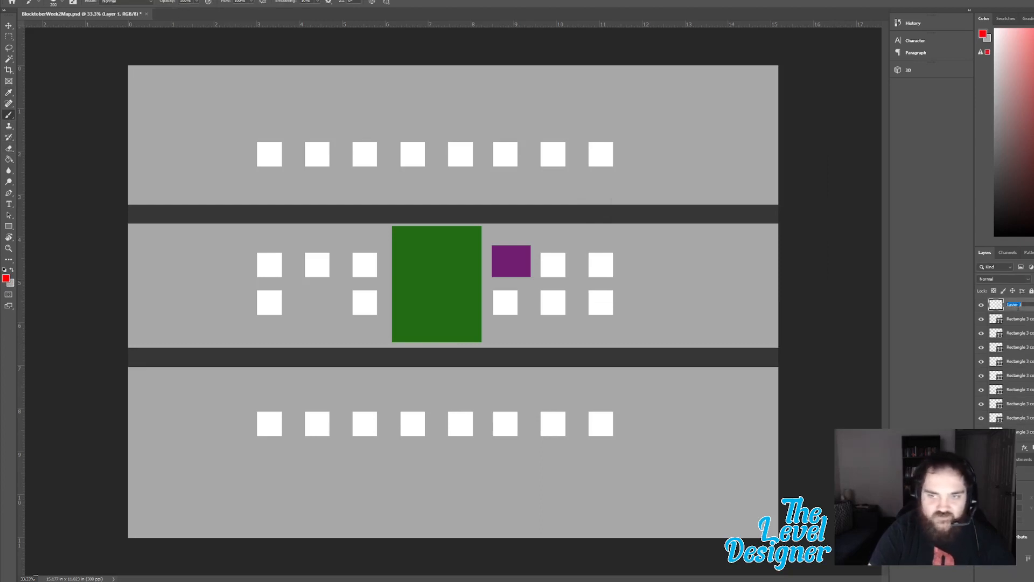
double_click(1014, 305)
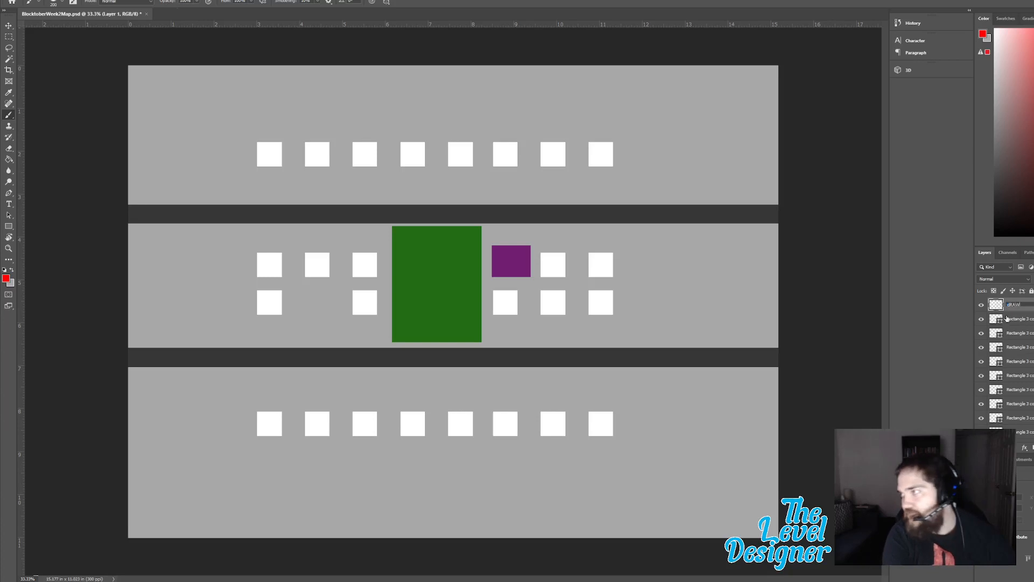
type("dRAW")
key("Return")
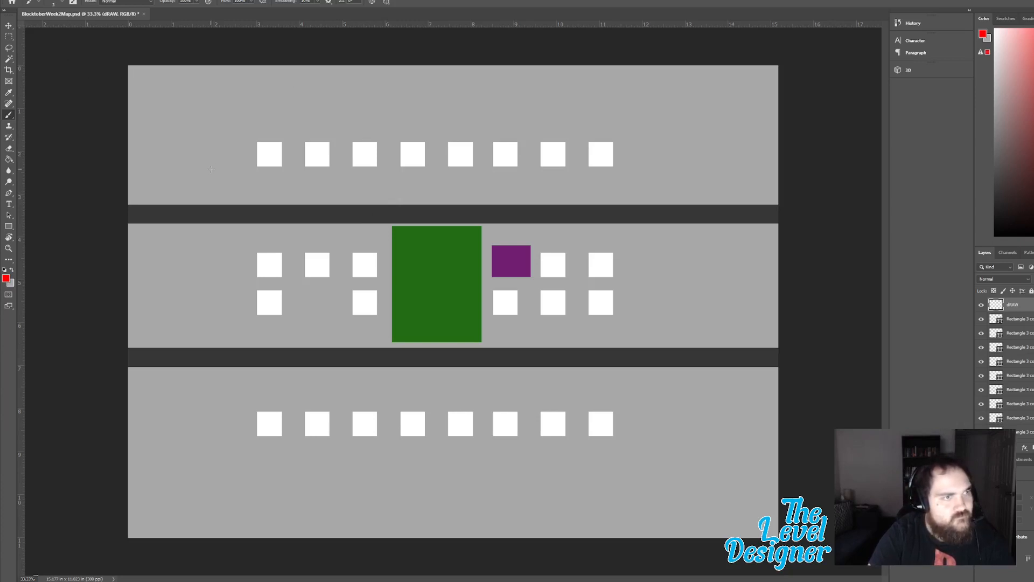
Step: Set the brush colour to pure blue and paint a freehand circle in the empty area west of the uppermost house row
left_click_drag(217, 204, 222, 203)
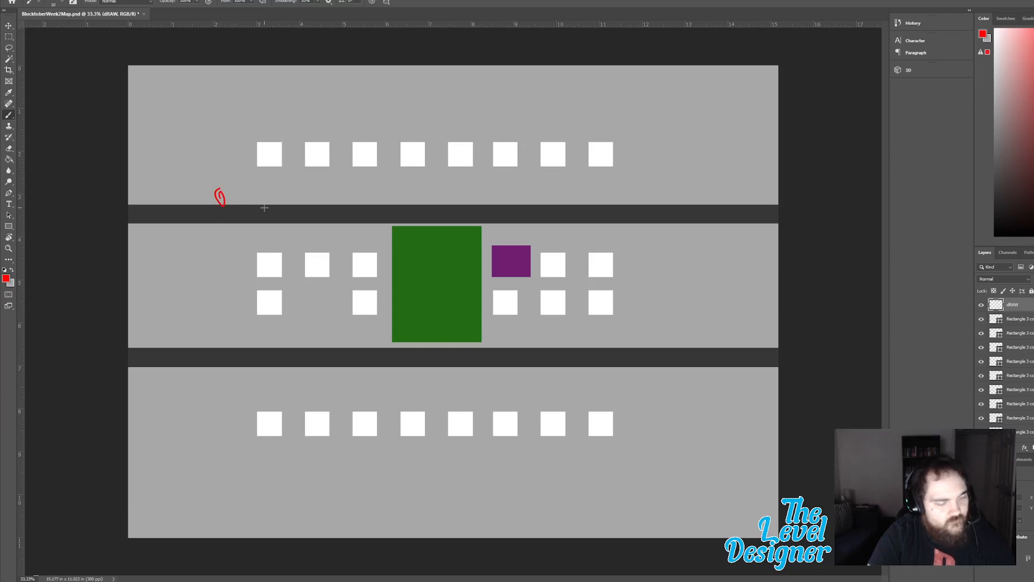
key("ctrl+z")
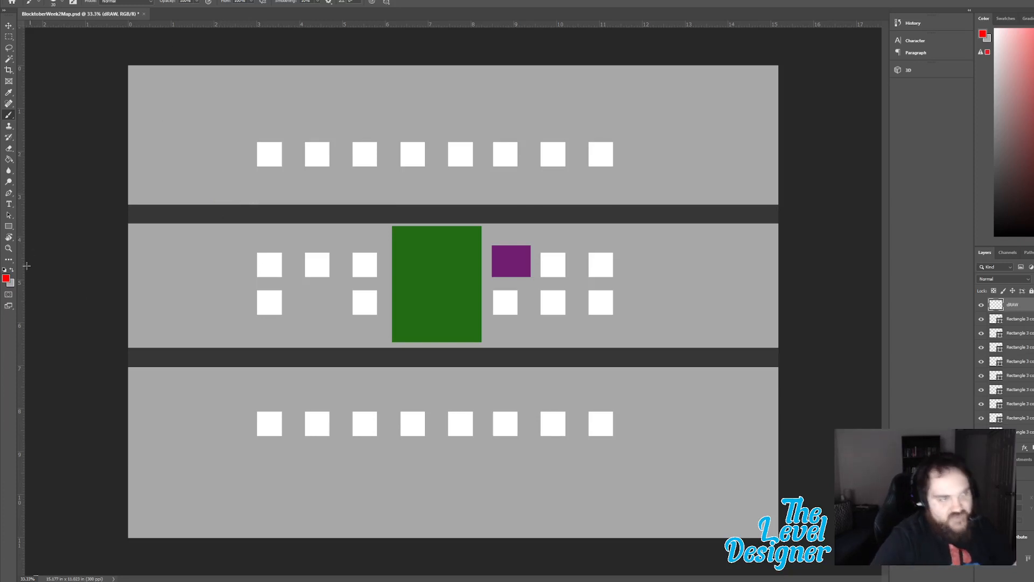
left_click(7, 278)
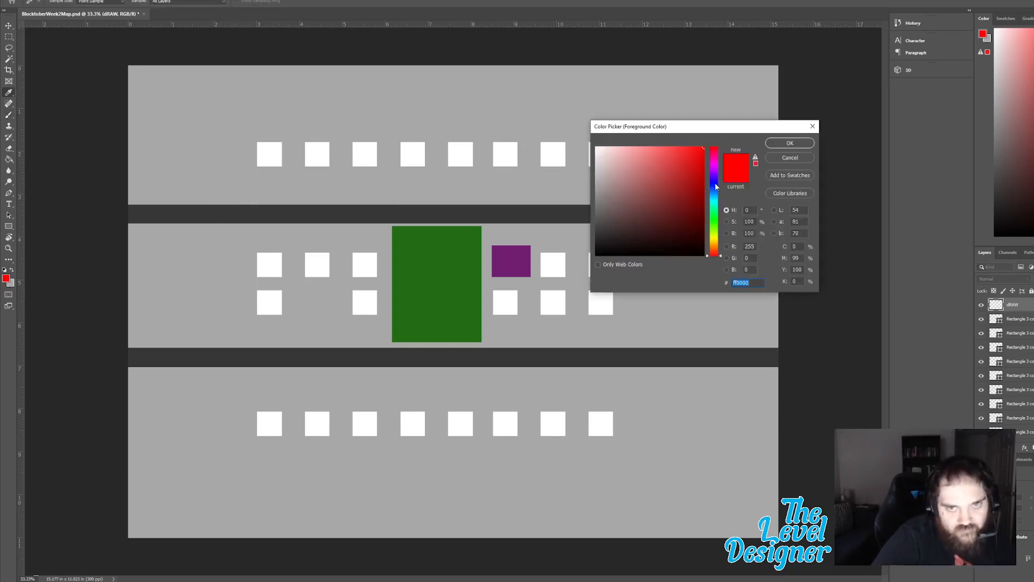
left_click(714, 182)
left_click(788, 143)
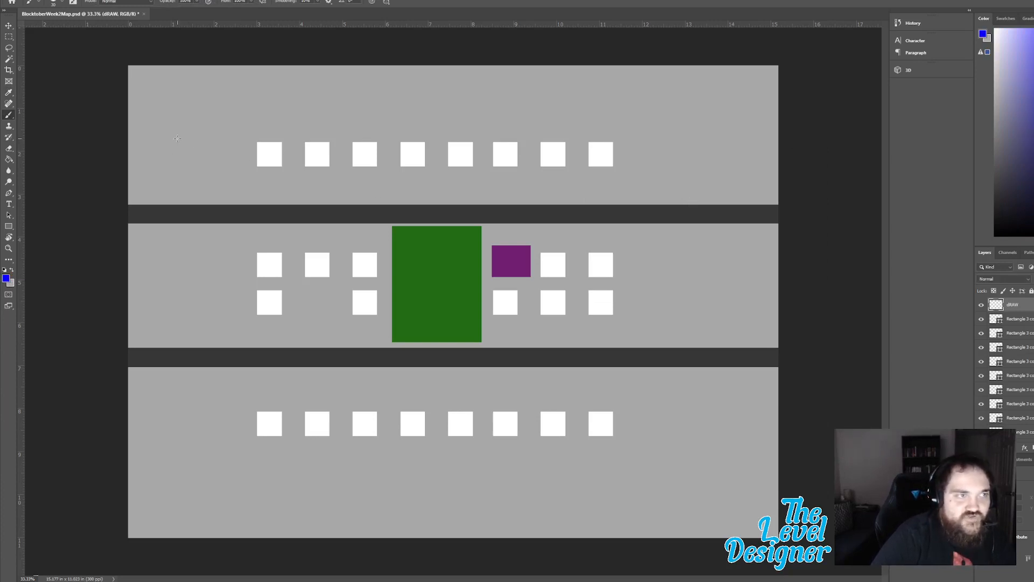
mouse_move(177, 138)
left_mouse_down()
mouse_move(173, 179)
mouse_move(202, 184)
mouse_move(213, 153)
mouse_move(193, 129)
mouse_move(170, 143)
left_mouse_up()
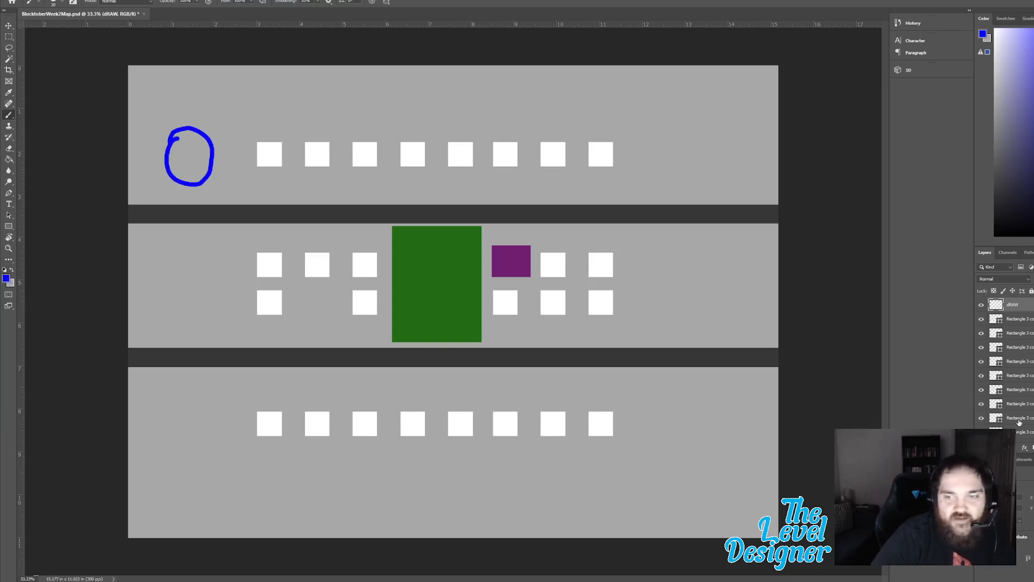
Step: Set the brush colour to yellow and paint a freehand circle east of the lowest house row
left_click(7, 279)
left_click(716, 238)
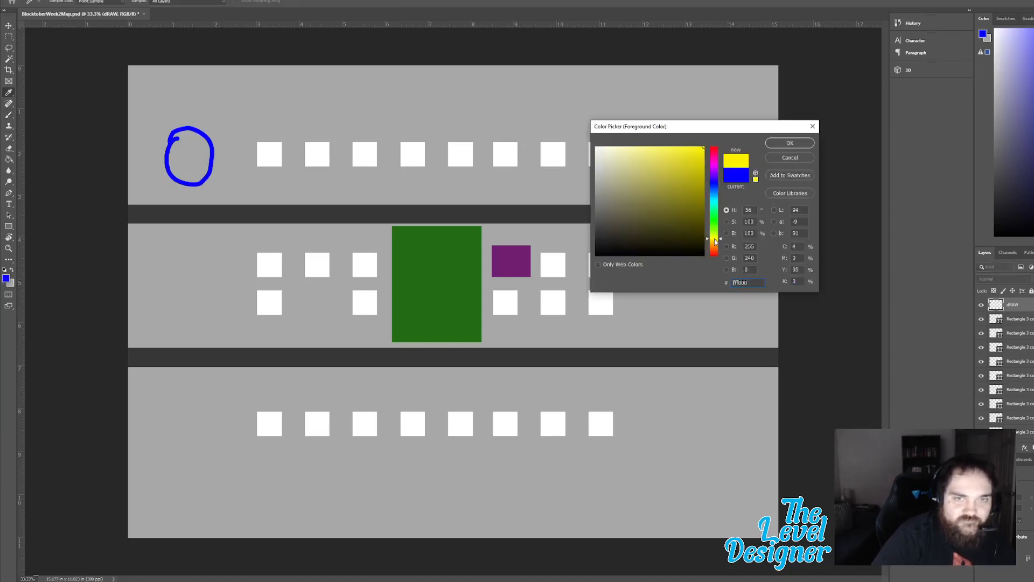
left_click(790, 143)
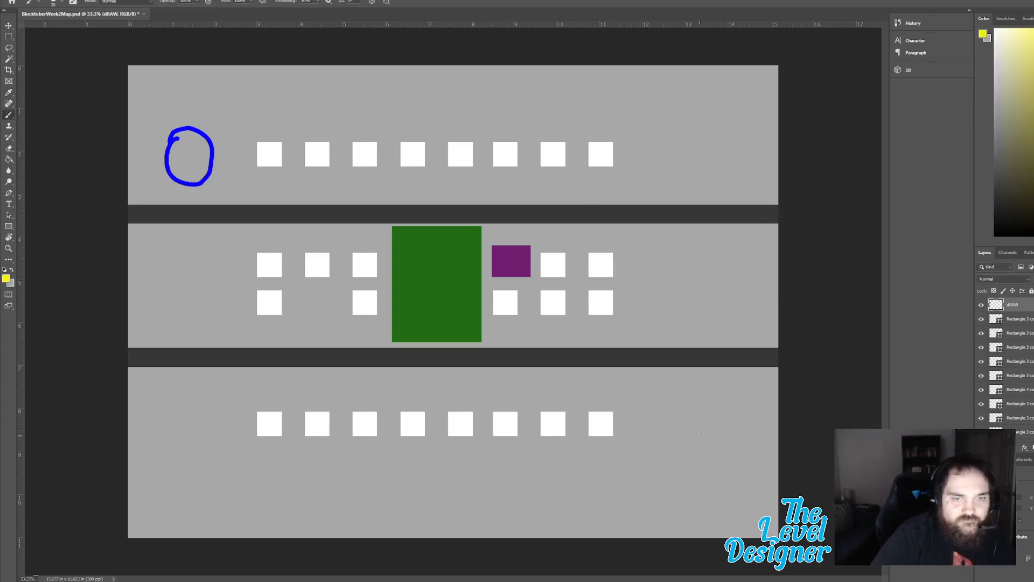
mouse_move(688, 400)
left_mouse_down()
mouse_move(659, 422)
mouse_move(675, 450)
mouse_move(703, 446)
mouse_move(720, 418)
mouse_move(704, 395)
mouse_move(680, 395)
mouse_move(668, 423)
left_mouse_up()
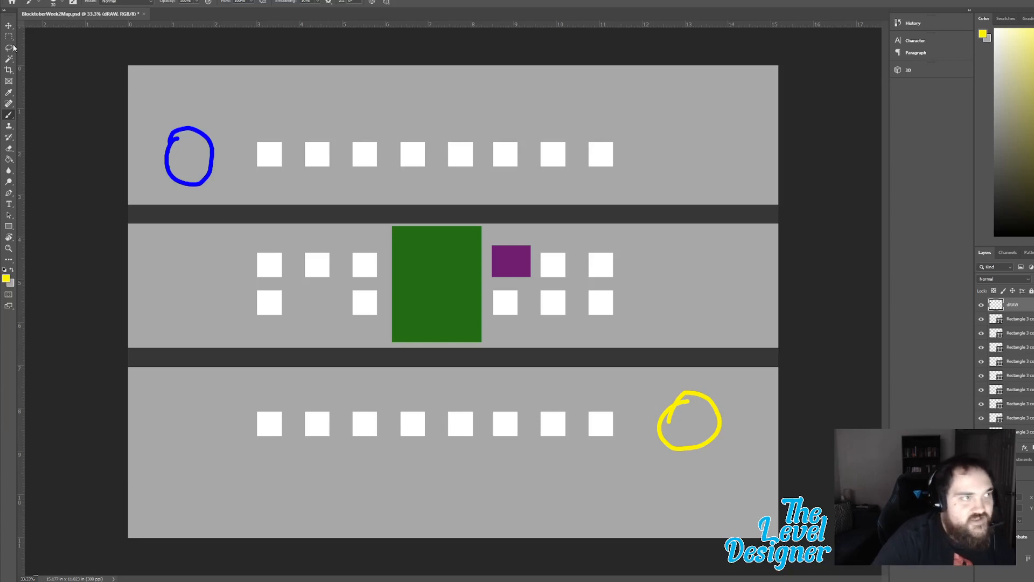
Step: Draw a filled yellow circle with the Ellipse tool and move it over the hand-painted yellow circle
left_click(9, 228)
right_click(10, 230)
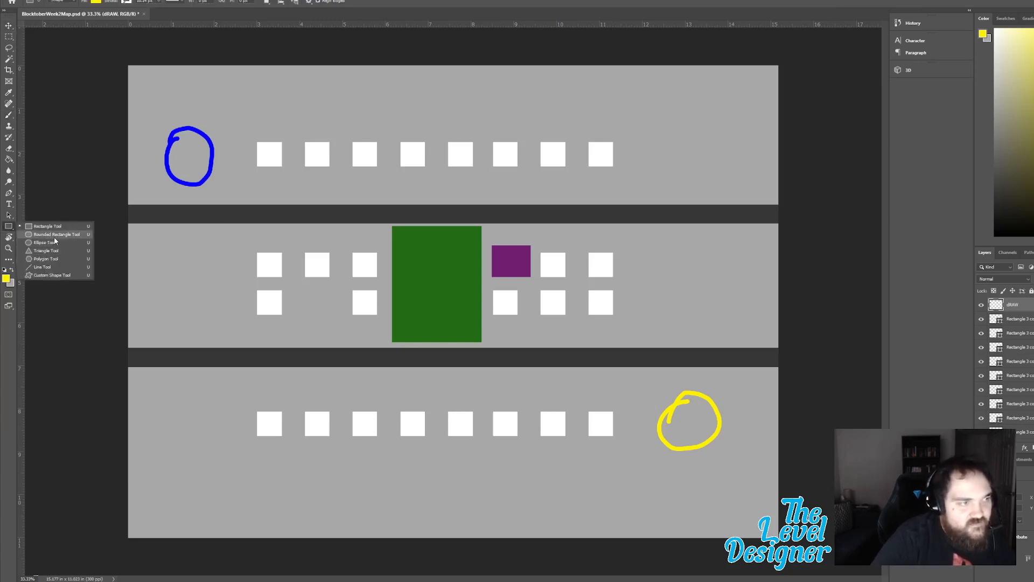
left_click(58, 241)
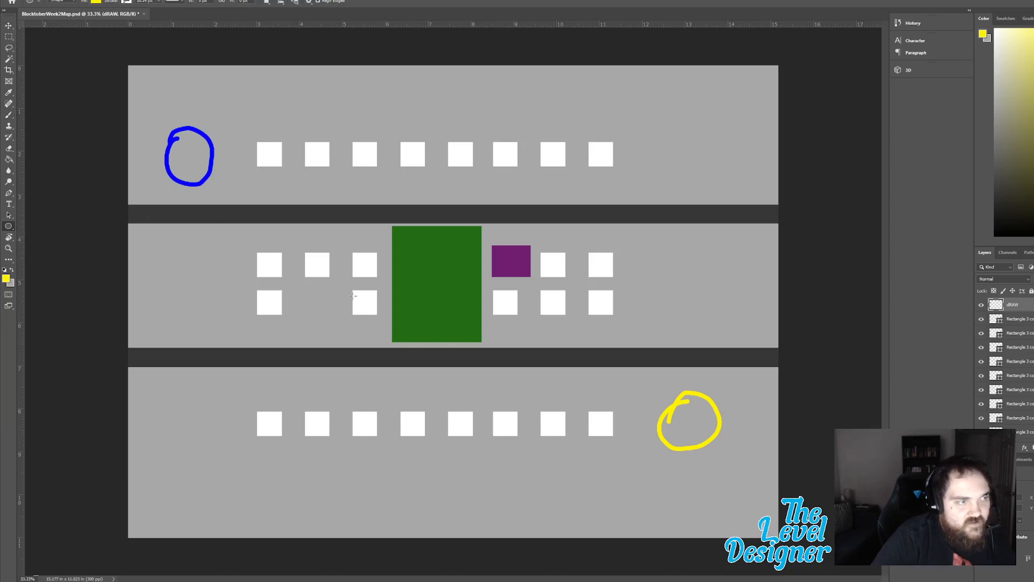
left_click_drag(645, 328, 717, 399)
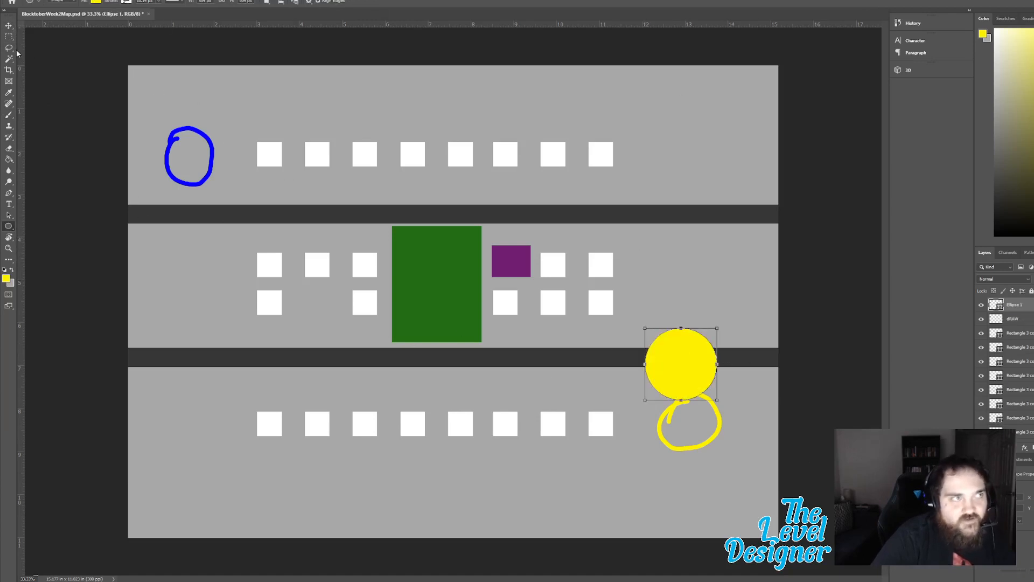
key("v")
left_click_drag(695, 378, 702, 423)
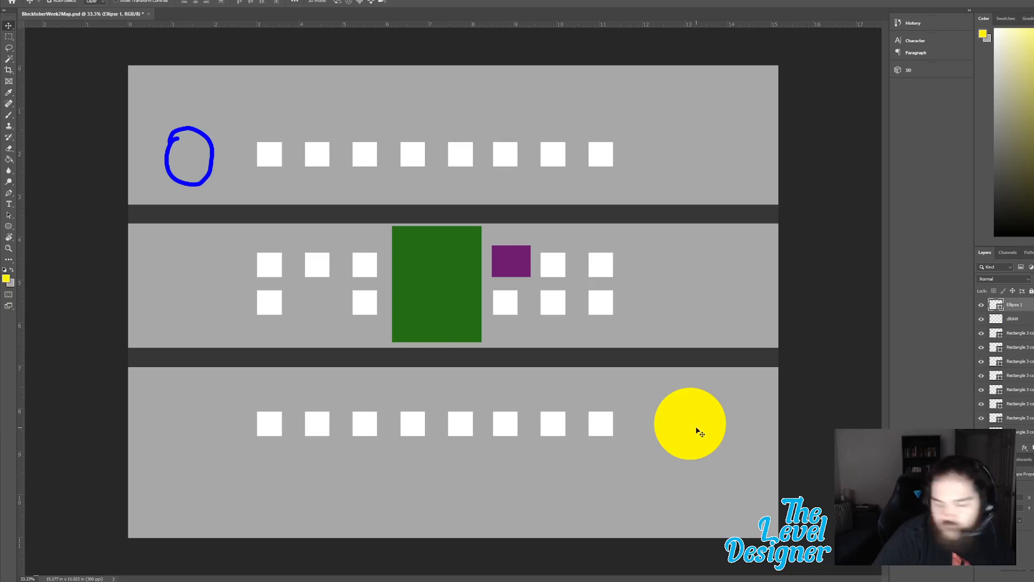
Step: Copy the yellow circle onto the hand-painted blue circle and change the copy's fill to blue
left_click_drag(697, 425, 193, 158)
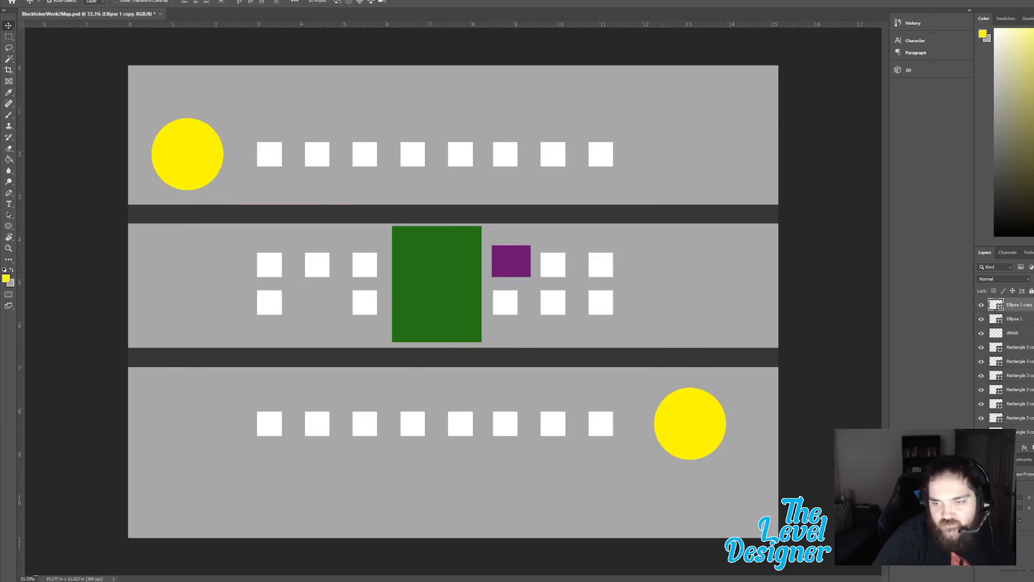
left_click(1008, 505)
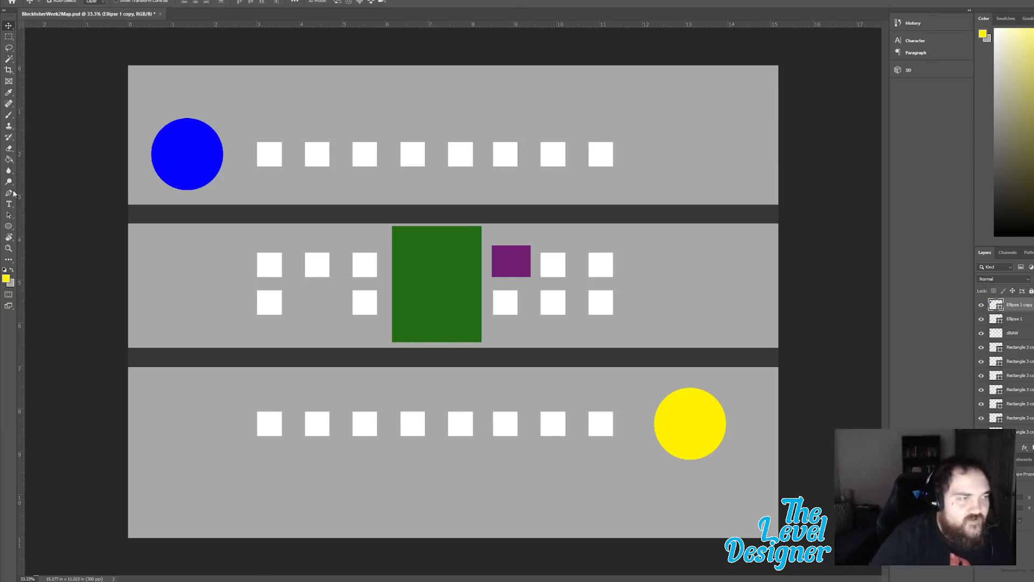
Step: Set the background colour to the blue-violet 6957d4
left_click(12, 285)
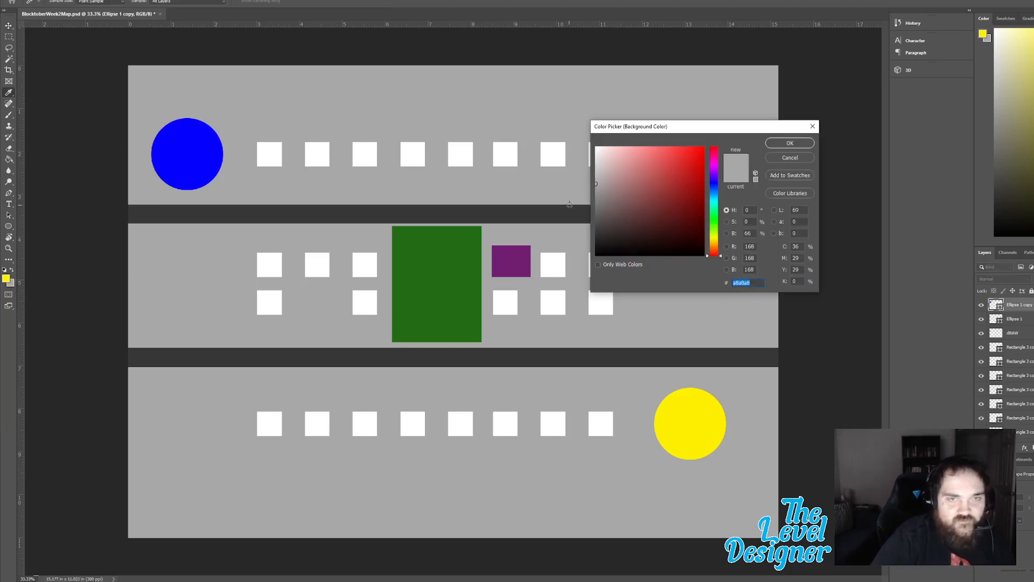
left_click(585, 223)
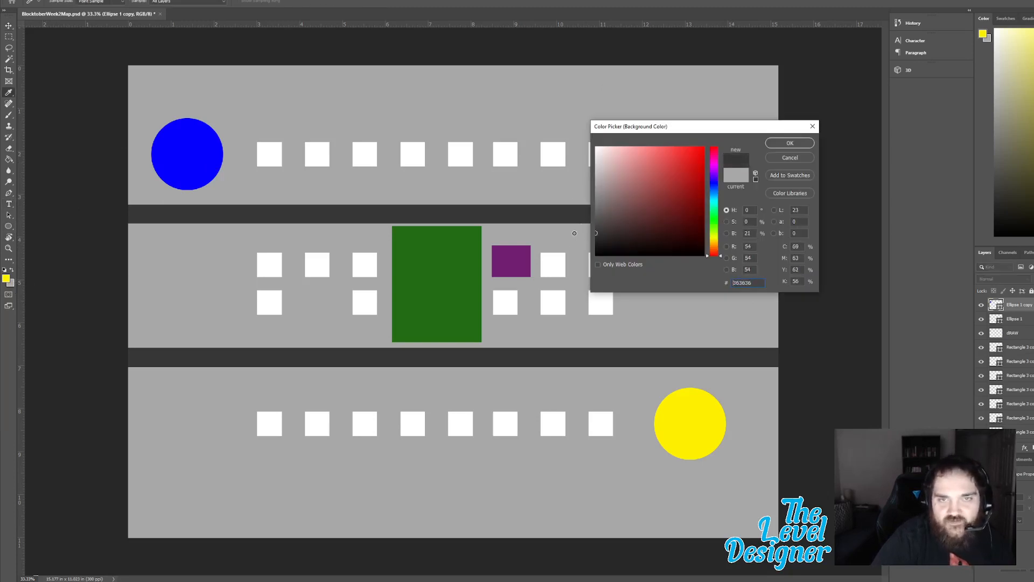
mouse_move(575, 233)
left_mouse_down()
mouse_move(603, 195)
mouse_move(646, 184)
mouse_move(630, 189)
left_mouse_up()
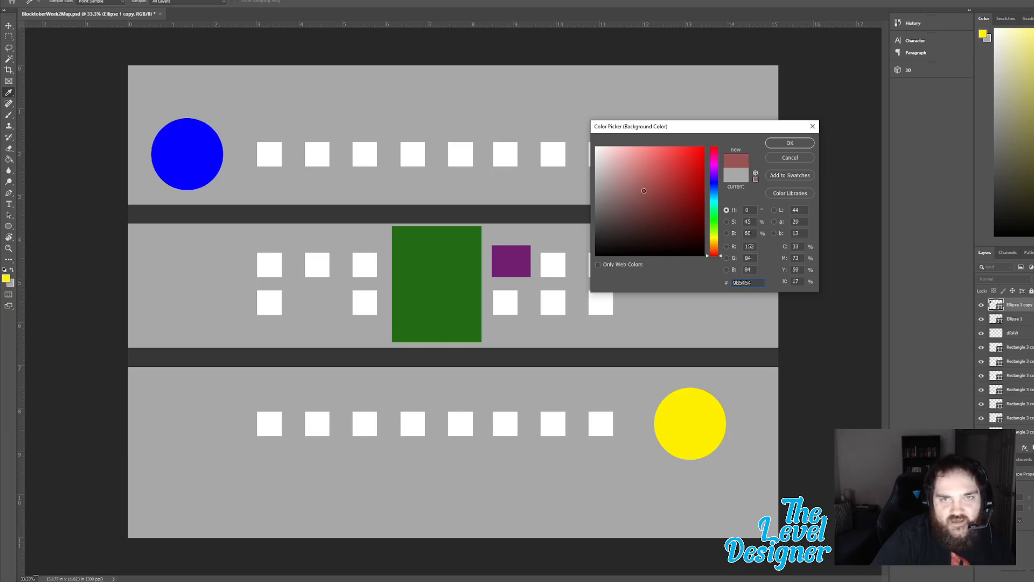
left_click(714, 181)
mouse_move(675, 177)
left_mouse_down()
mouse_move(667, 215)
mouse_move(645, 205)
mouse_move(660, 165)
left_mouse_up()
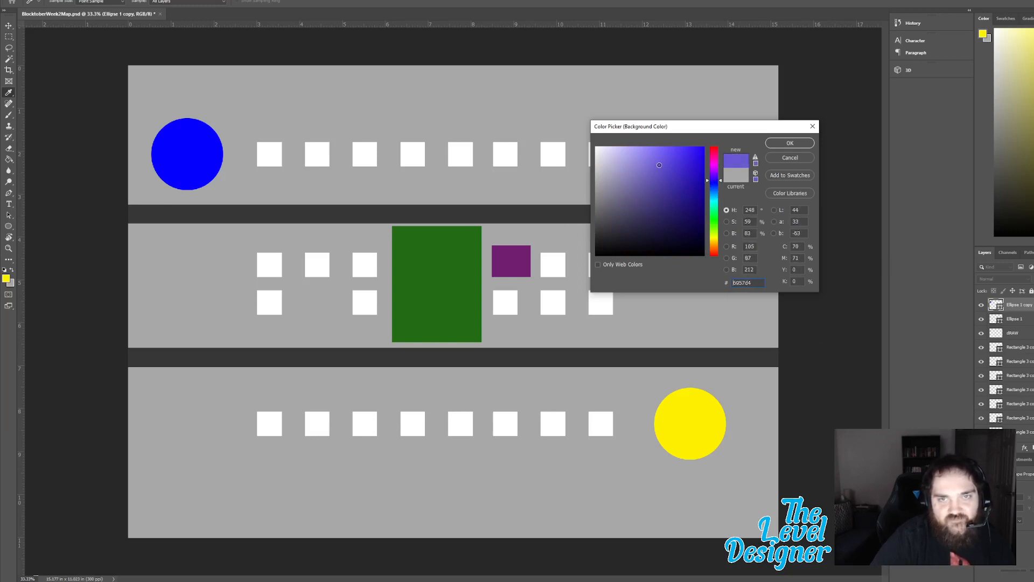
left_click(789, 143)
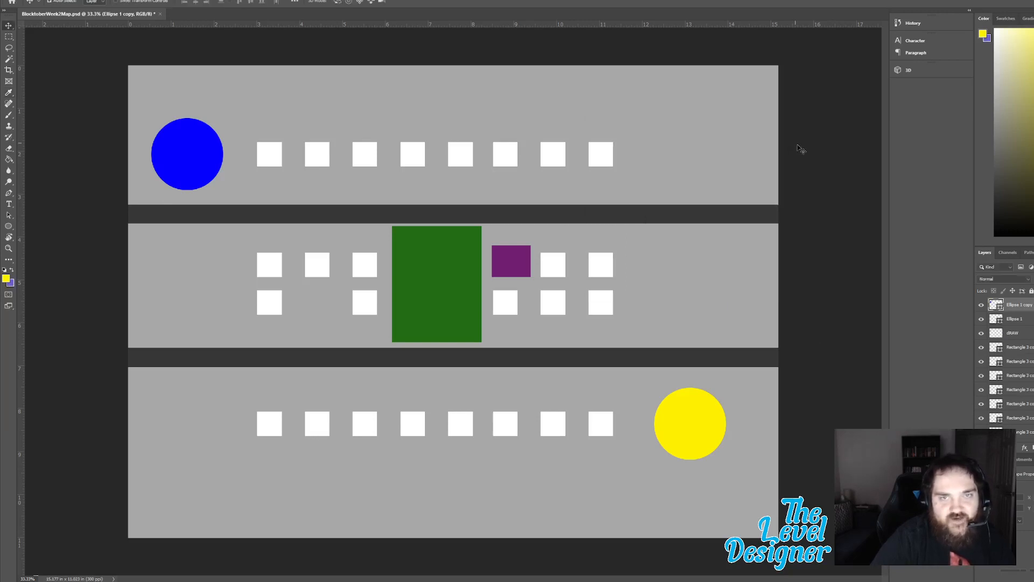
Step: Draw two blue rectangles with the Rectangle tool as an L-shaped building around the blue circle and fit them into the map's northwest corner
left_click(9, 226)
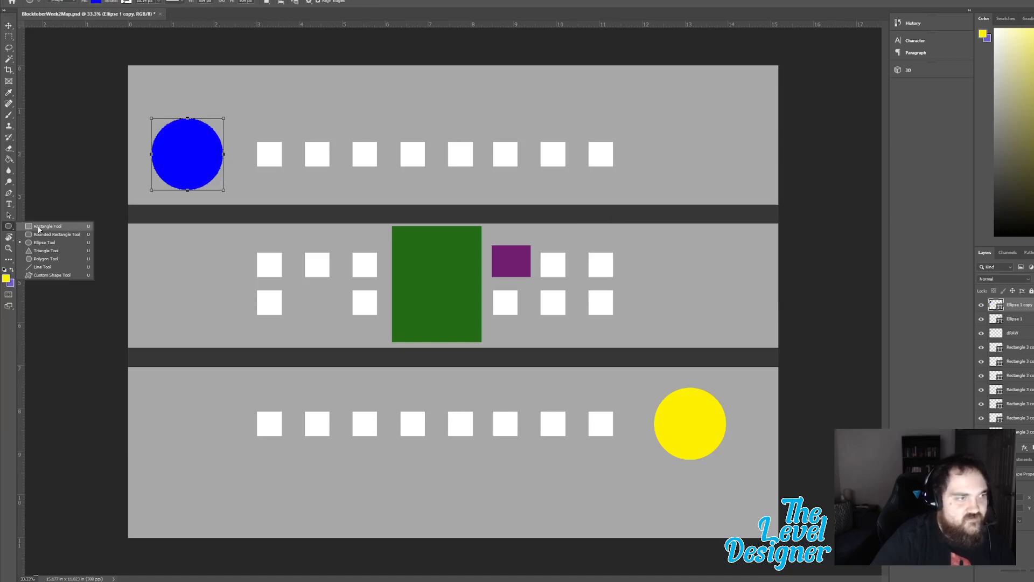
left_click(7, 231)
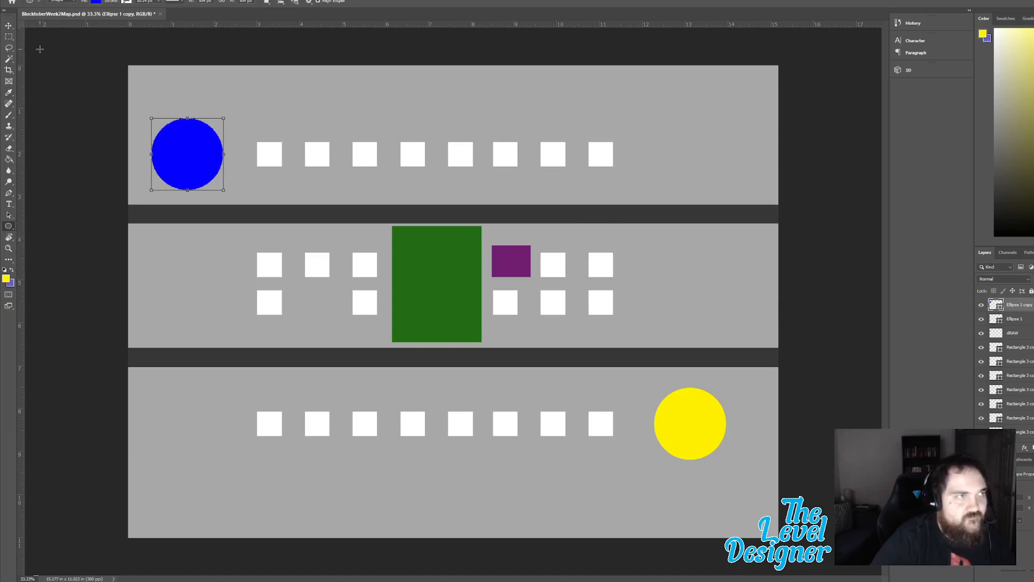
left_click(8, 226)
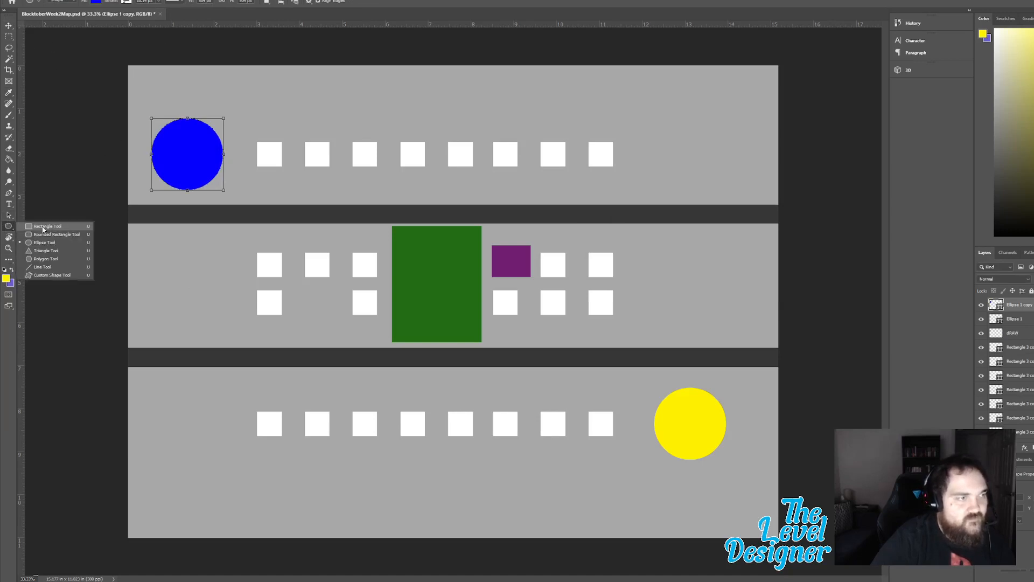
left_click(43, 227)
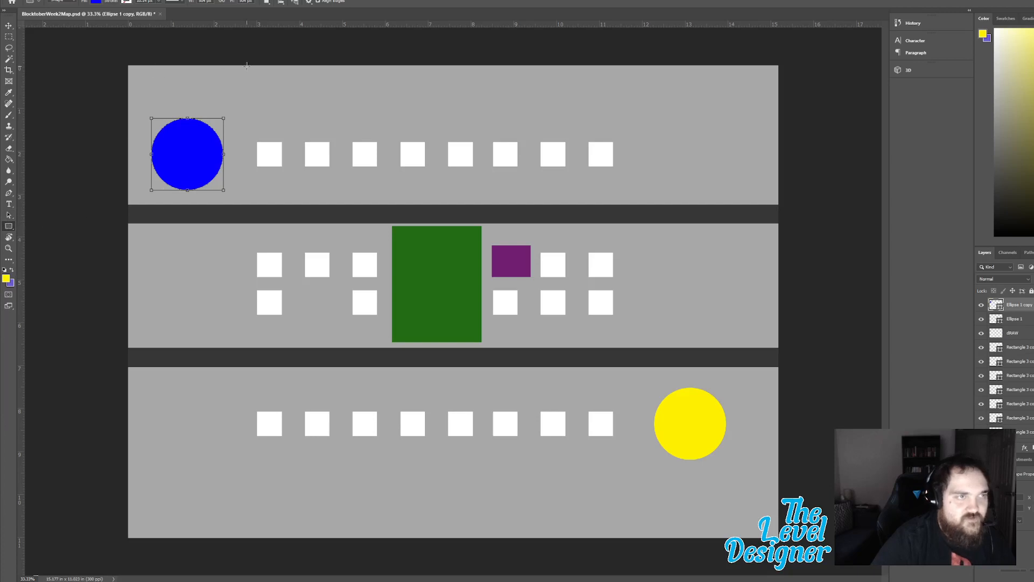
mouse_move(247, 66)
left_mouse_down()
mouse_move(108, 99)
mouse_move(109, 205)
mouse_move(95, 212)
mouse_move(108, 206)
left_mouse_up()
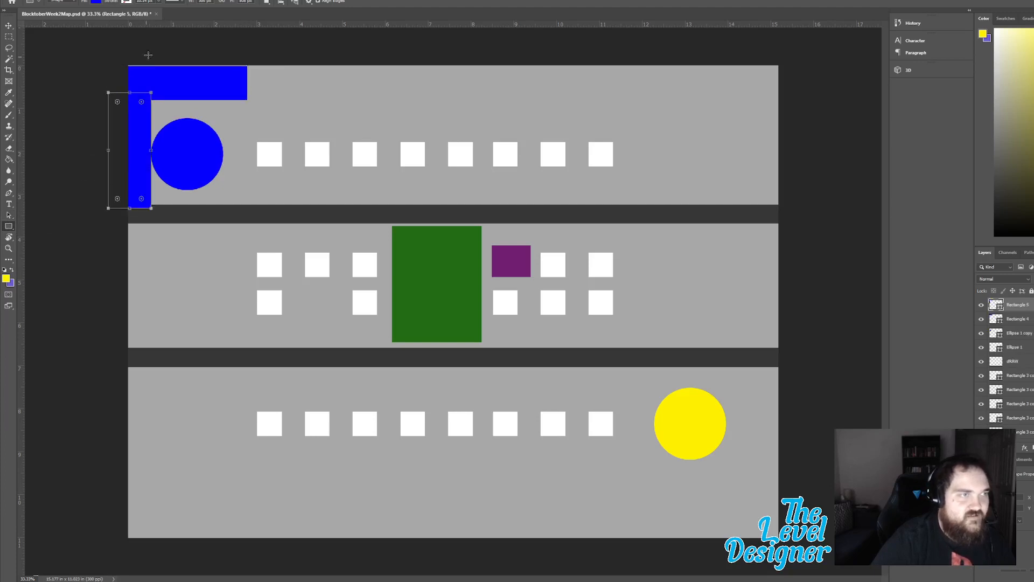
left_click(8, 25)
left_click_drag(141, 135, 137, 132)
left_click_drag(193, 80, 195, 77)
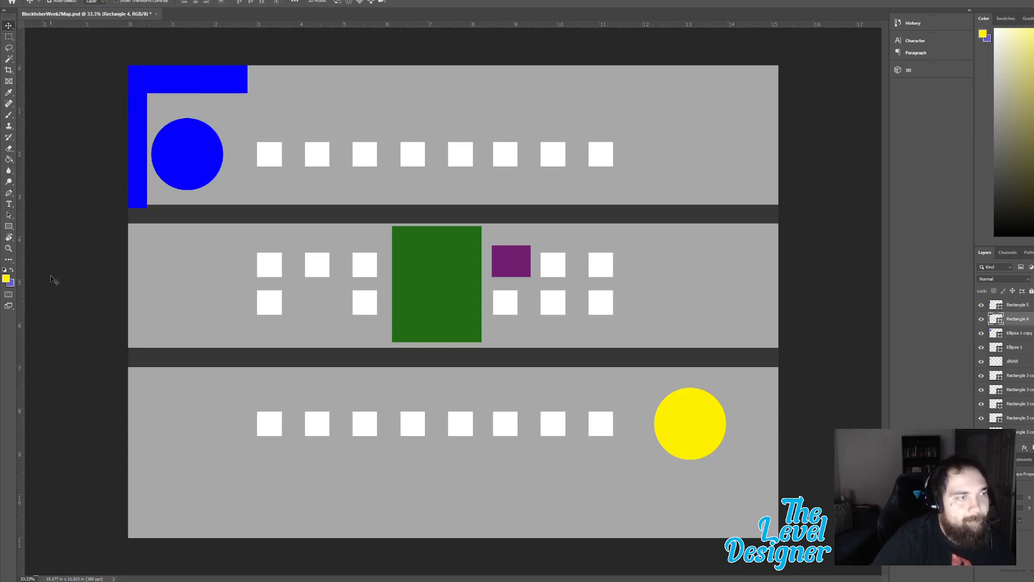
Step: Change the fill of both blue rectangles of the L-shaped building to blue-violet
left_click(1008, 548)
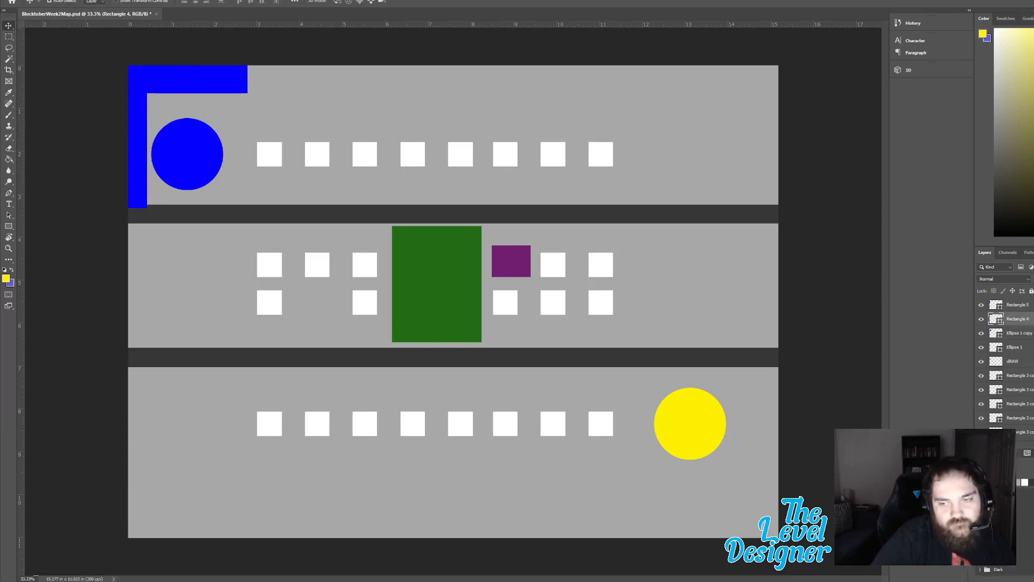
left_click(995, 482)
left_click(143, 110)
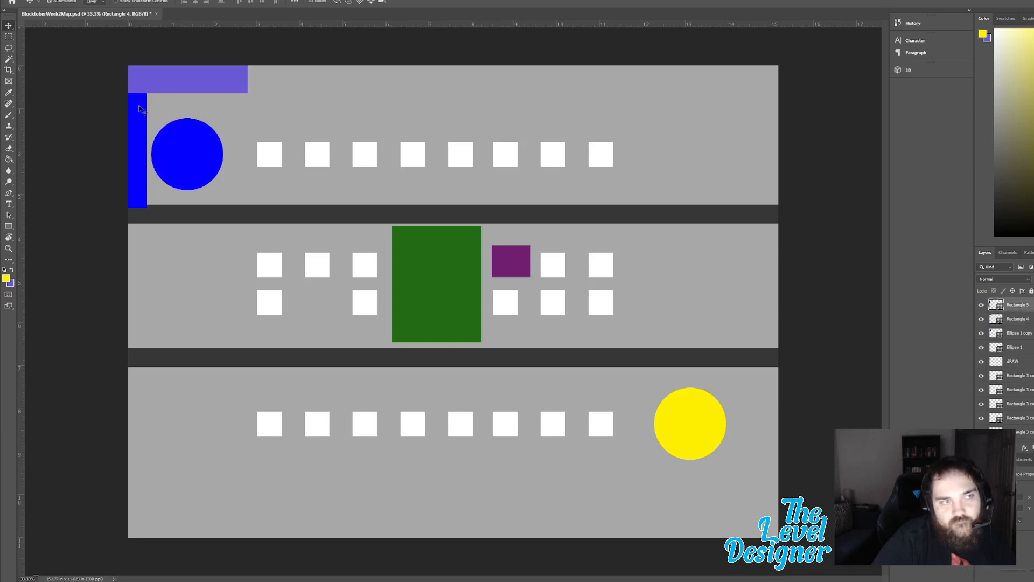
left_click(1007, 548)
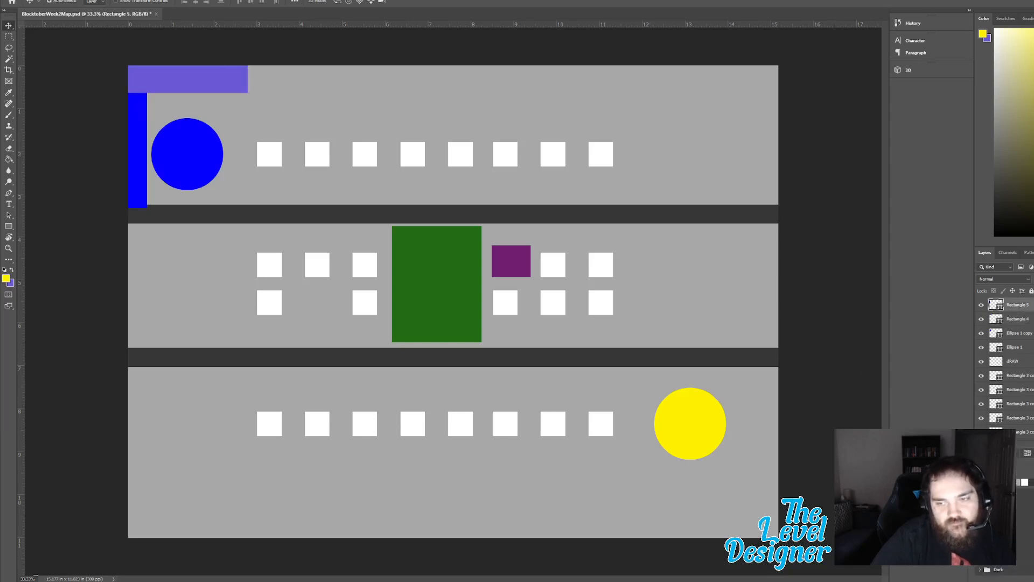
left_click(988, 482)
Step: Shift both blue-violet rectangles west and scale down the northern one so it sits in the map's corner
left_click_drag(138, 130, 128, 127)
left_click_drag(168, 87, 150, 103)
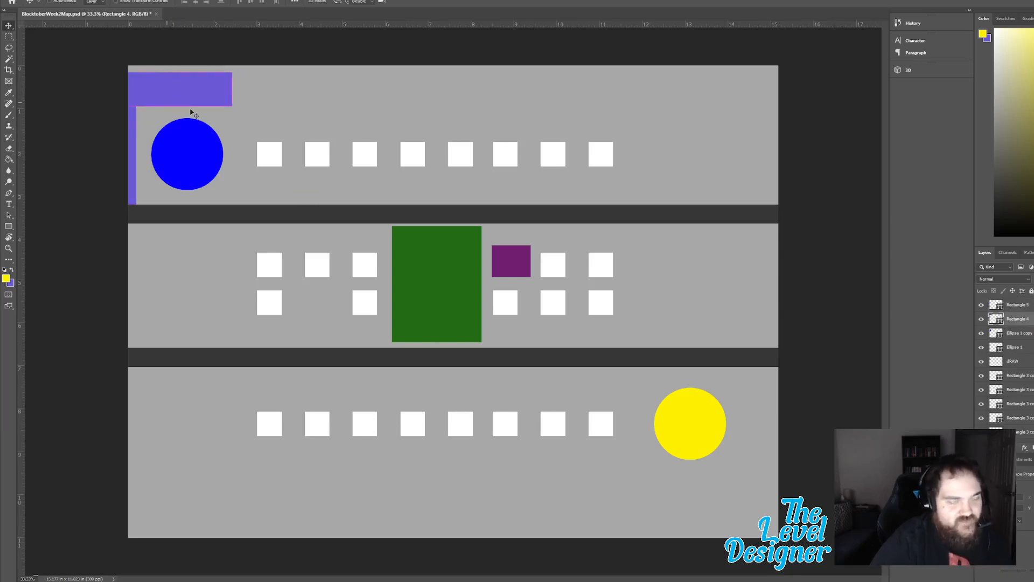
key("ctrl+t")
left_click_drag(231, 88, 179, 81)
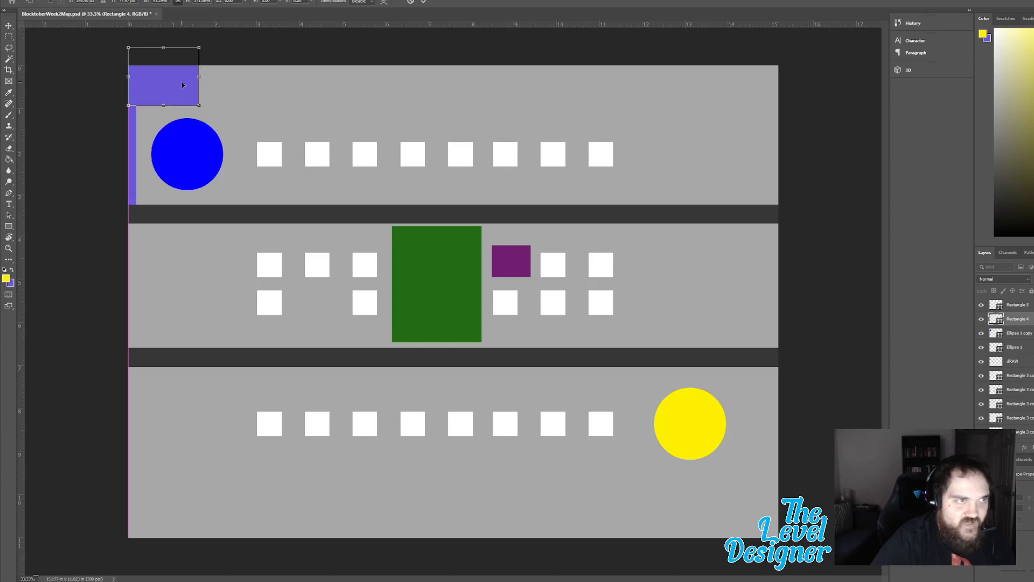
left_click(422, 3)
Step: Scale down the blue circle and place it in the inner corner of the L-shaped building
left_click_drag(183, 153, 180, 156)
key("ctrl+t")
left_click_drag(218, 192, 182, 145)
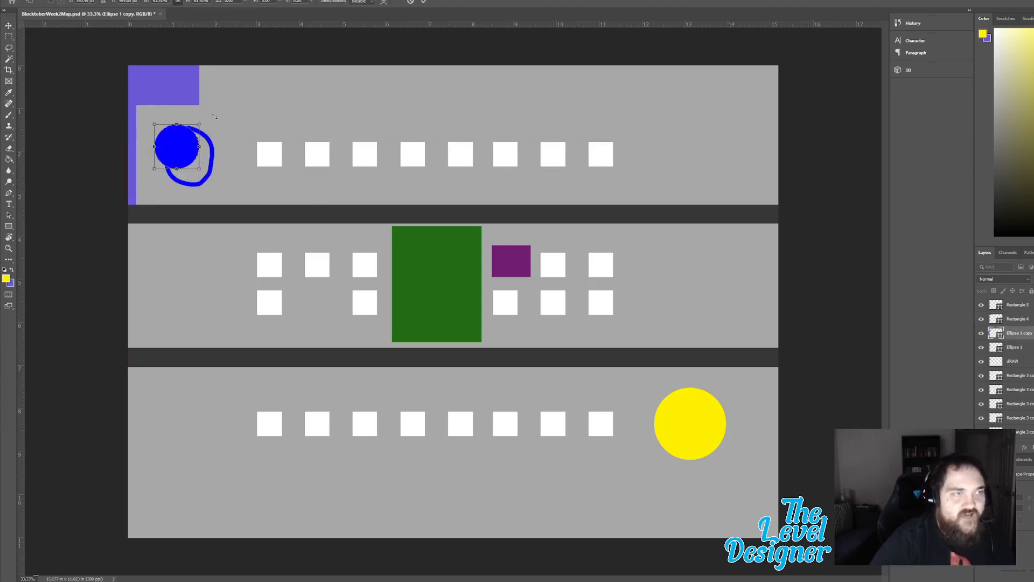
left_click(423, 2)
Step: Delete the dRAW layer with the hand-painted circles
left_click(1027, 363)
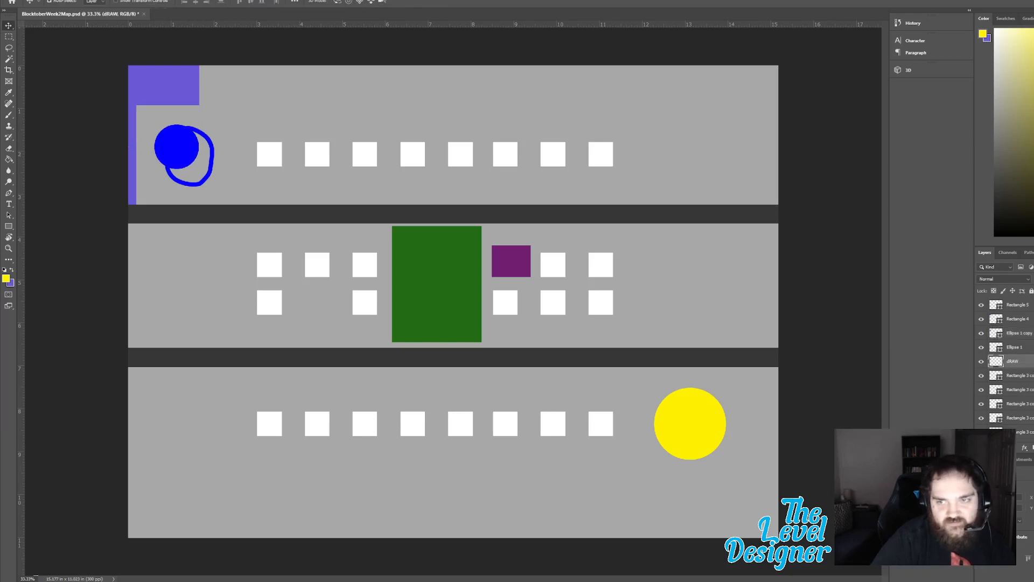
key("Delete")
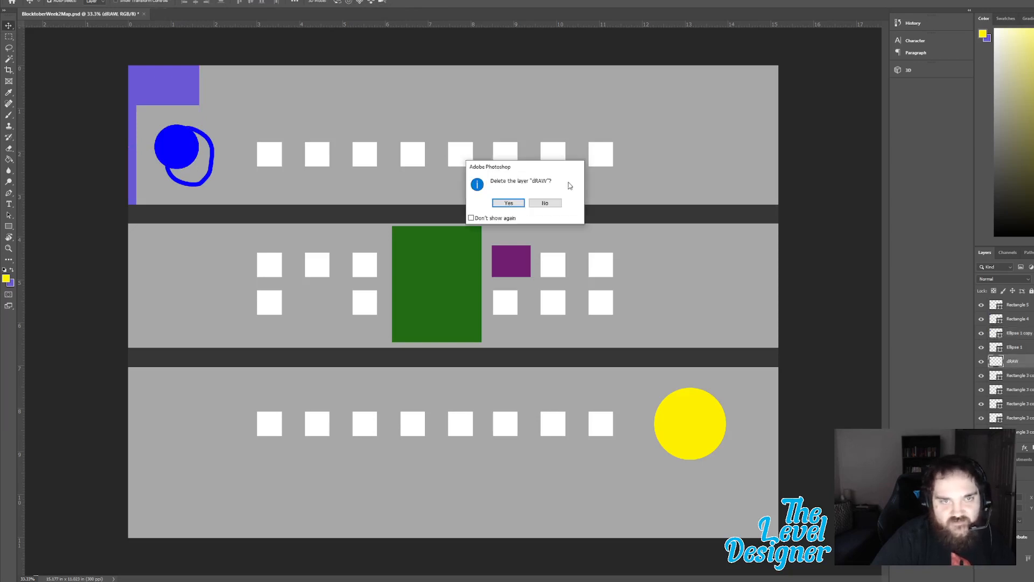
left_click(508, 204)
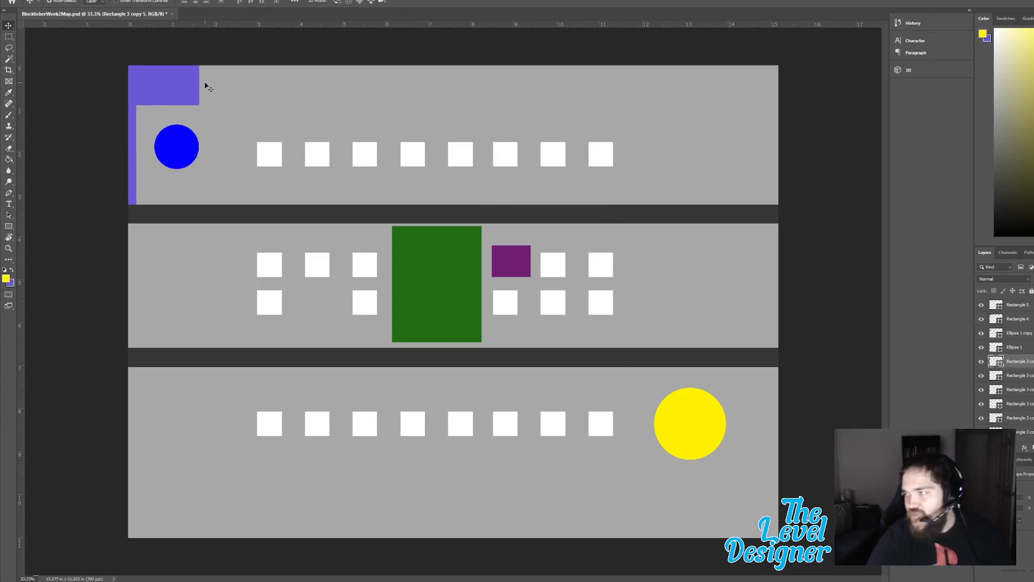
Step: Add a black text label "ELEMENTARY SCHOOL" over the northern blue-violet rectangle and bring its layer above all others
left_click(9, 204)
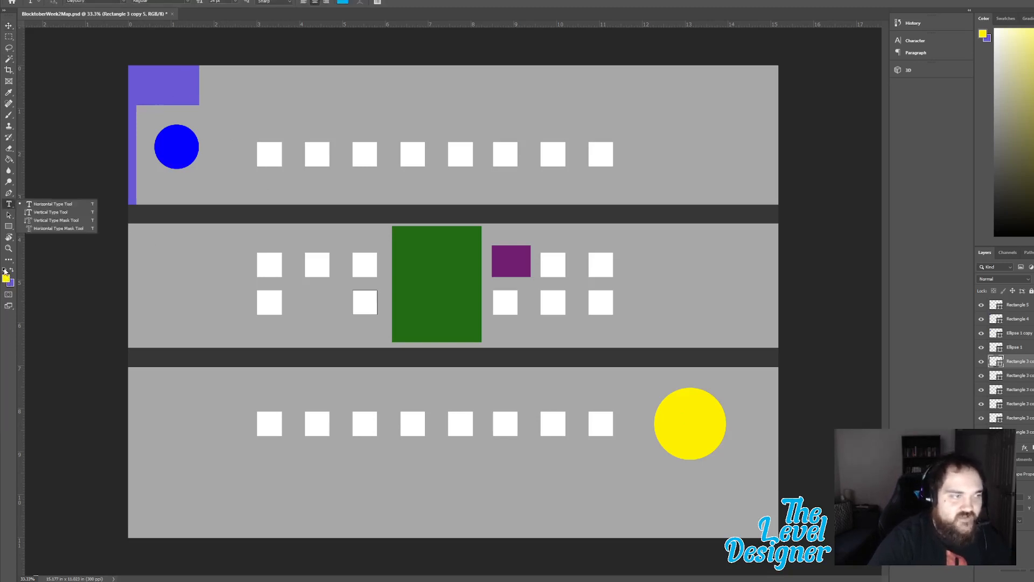
left_click(4, 270)
left_click(212, 101)
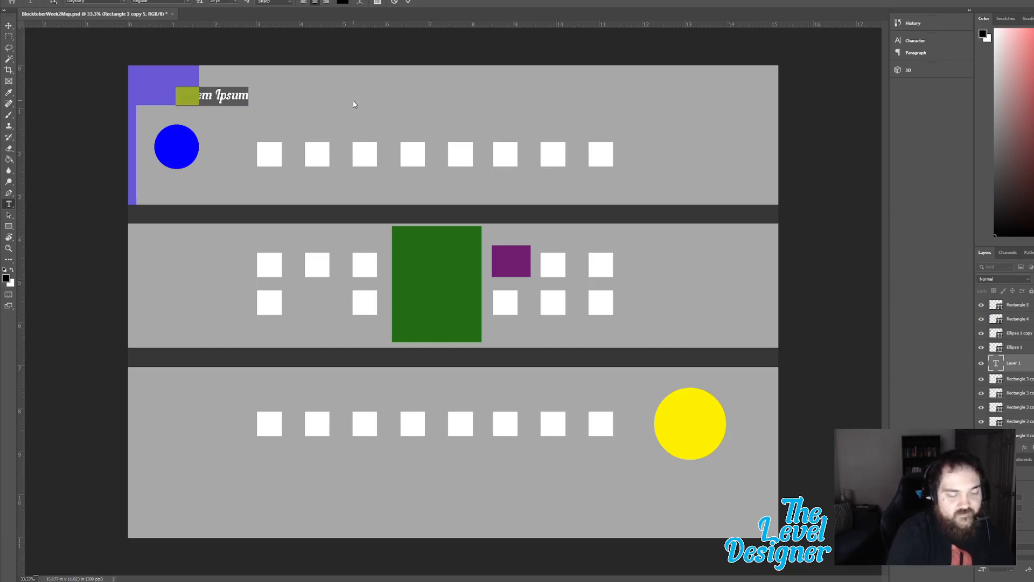
type("ELEMEN")
type("TARY")
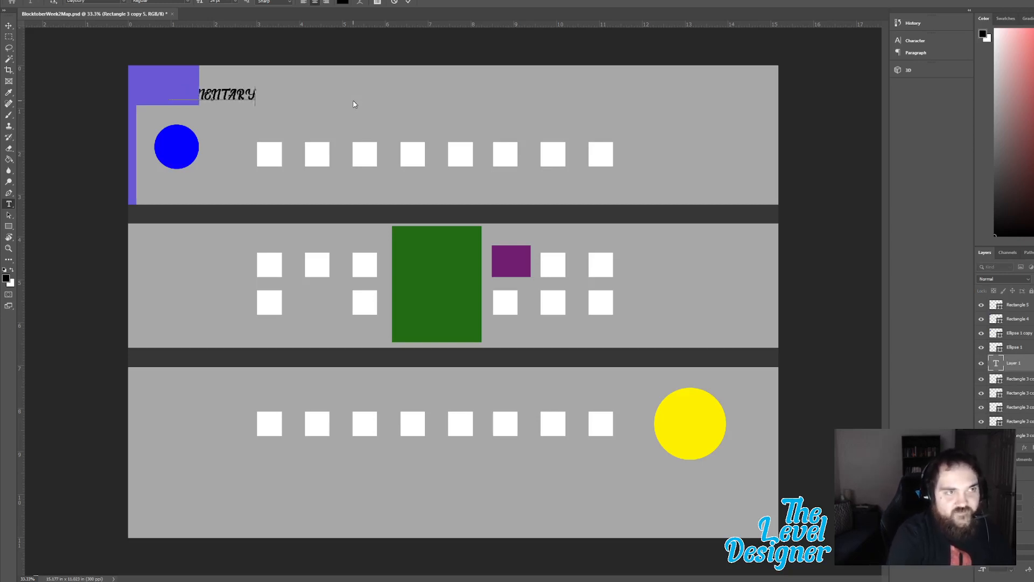
type(" SCH")
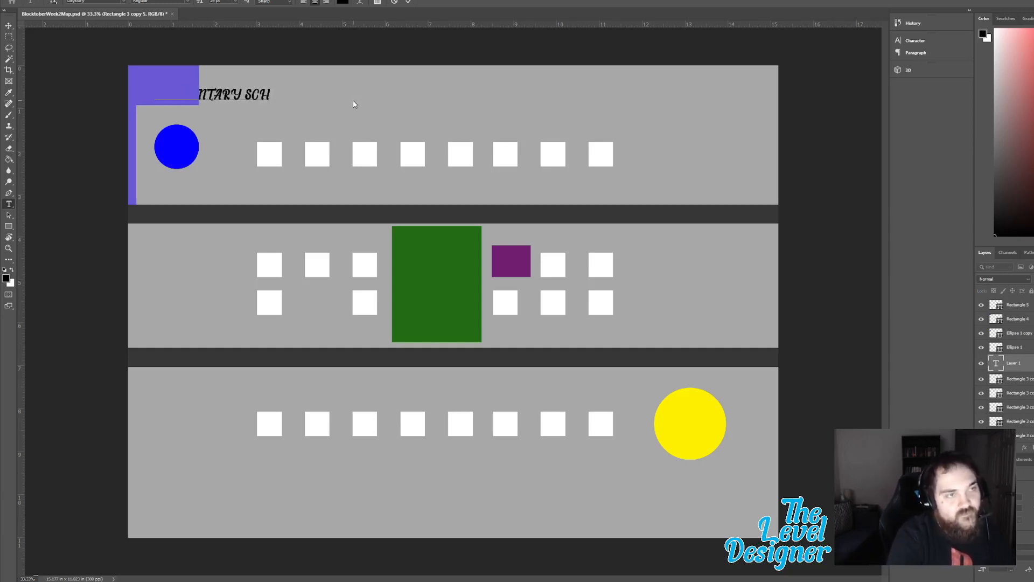
type("OOL")
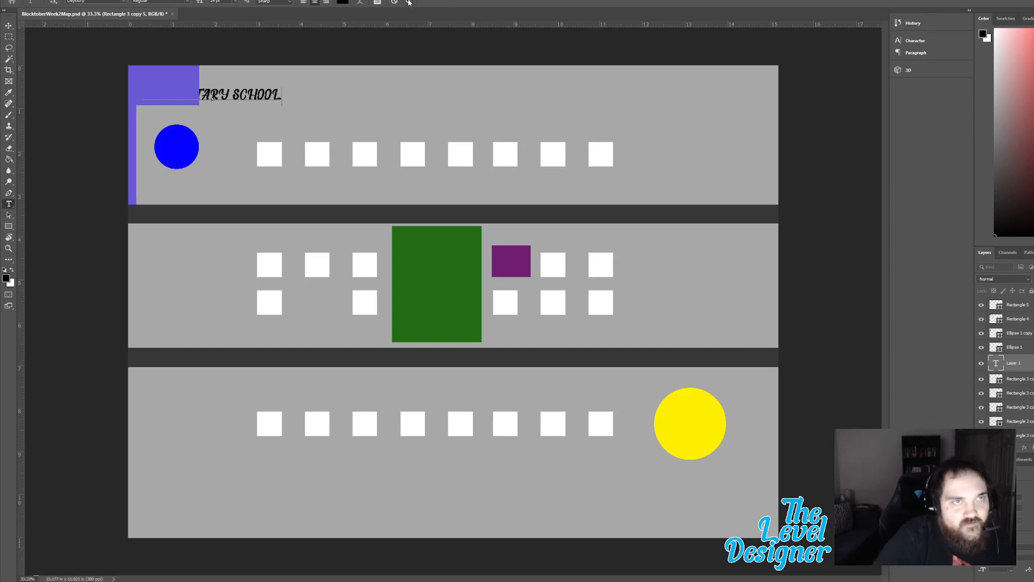
left_click(408, 2)
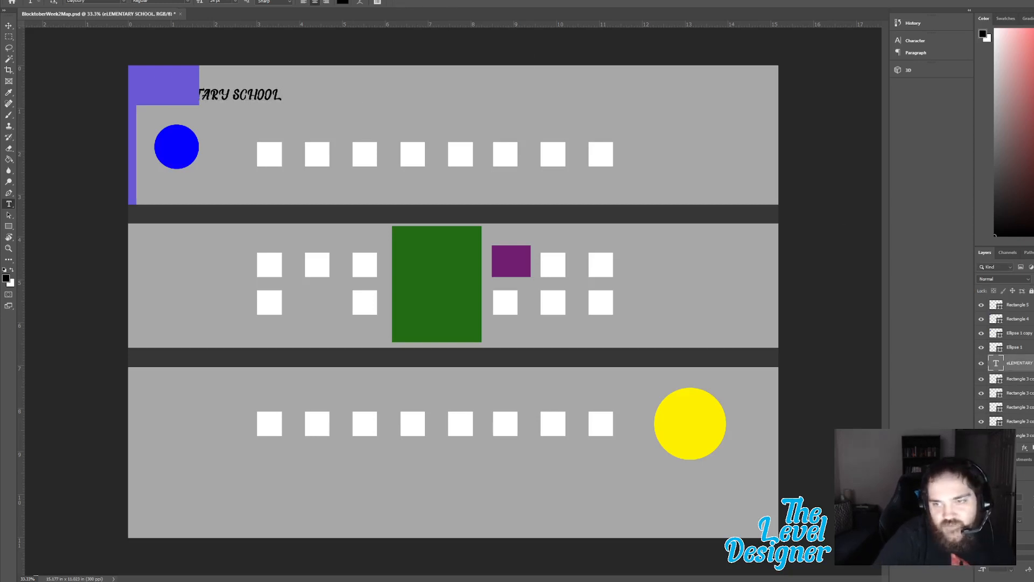
left_click_drag(1020, 363, 1020, 306)
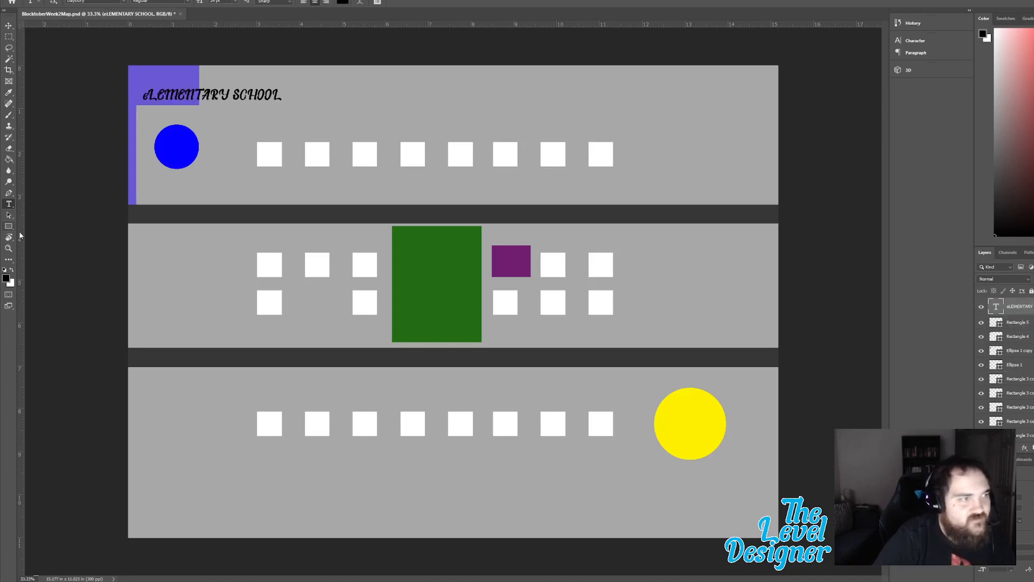
Step: Rewrite the school label as "Elementary School" and move it onto the northern blue-violet rectangle
left_click_drag(281, 96, 140, 100)
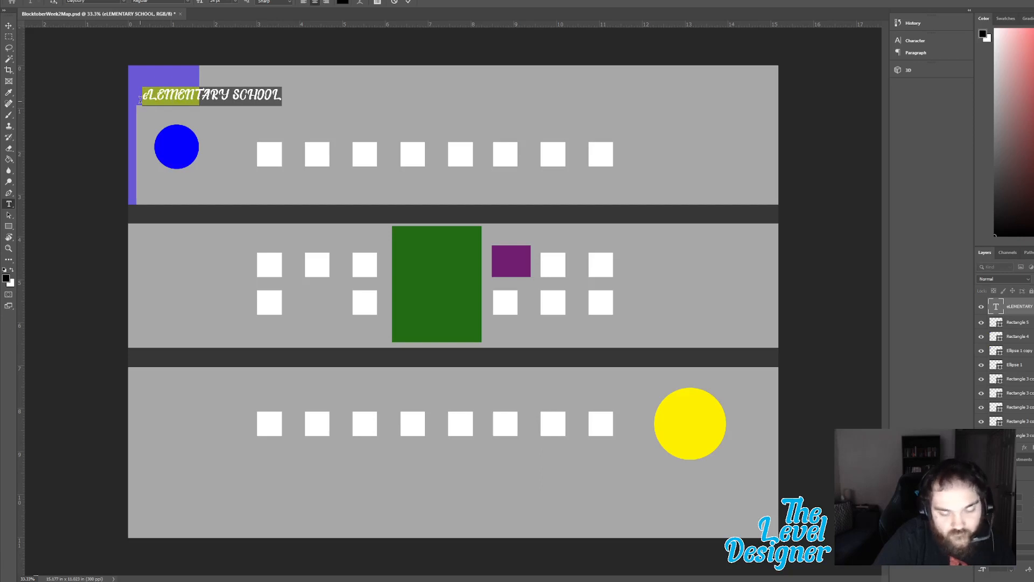
type("e")
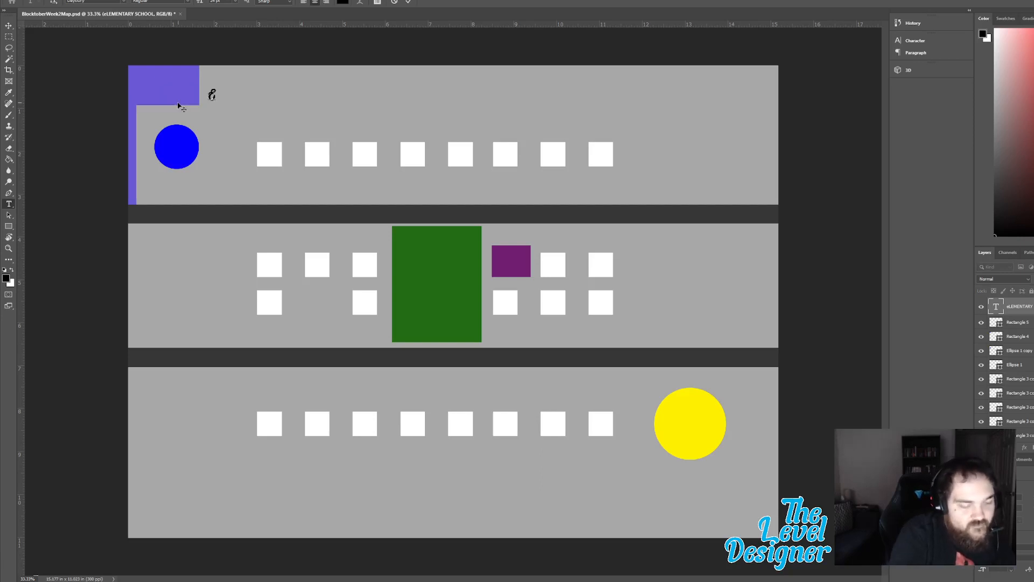
type("lementary")
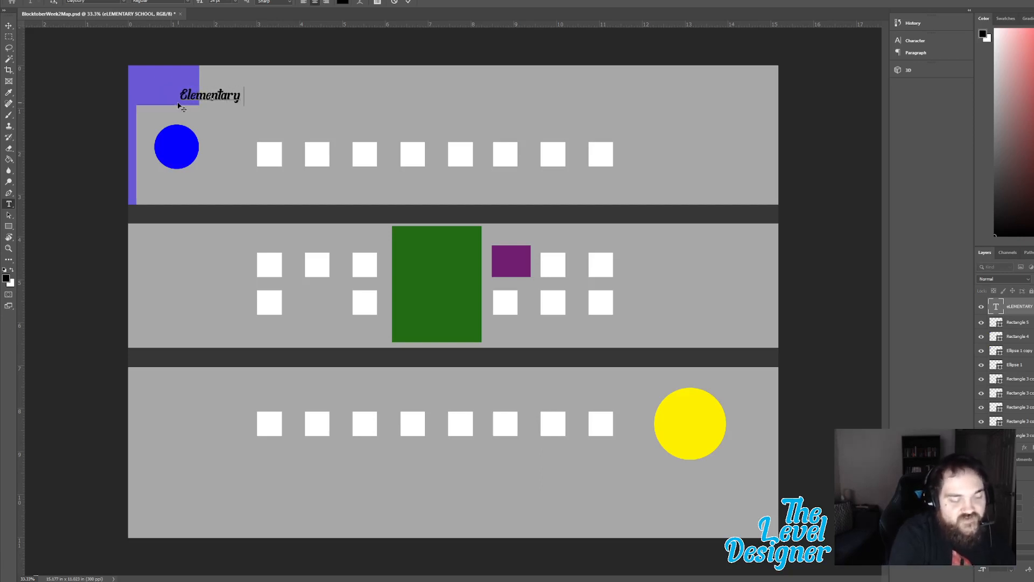
type(" School")
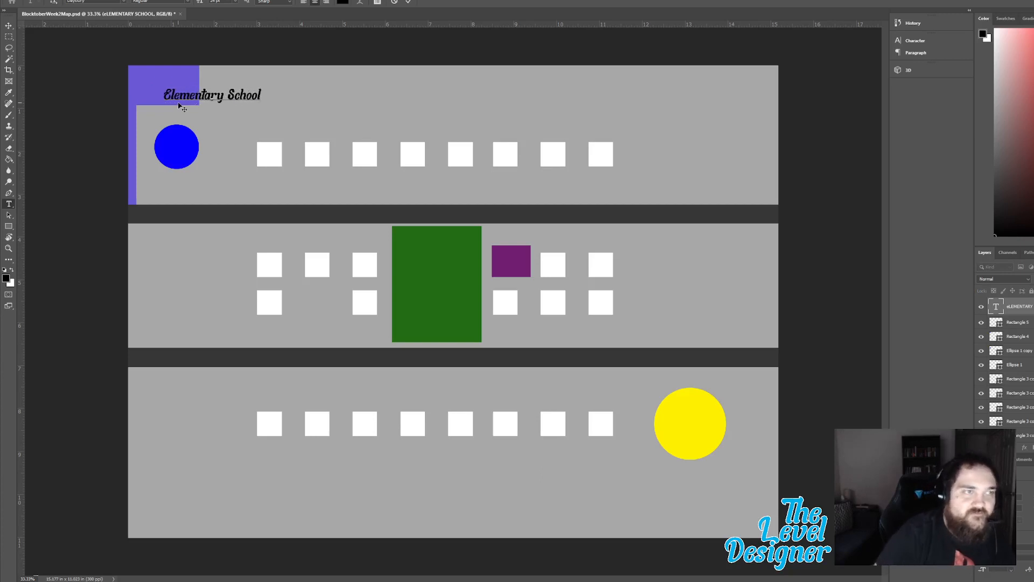
left_click(407, 2)
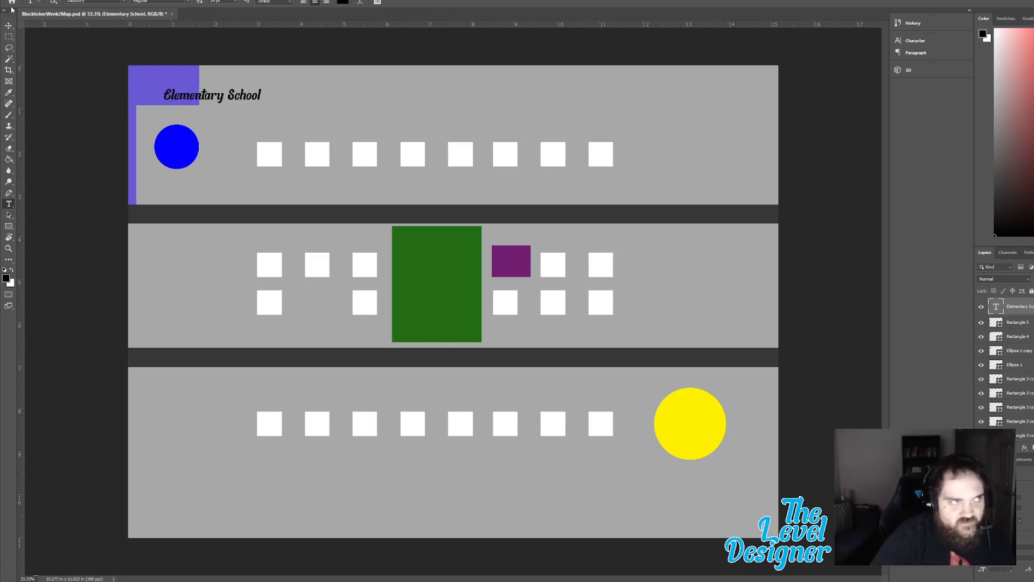
left_click(7, 24)
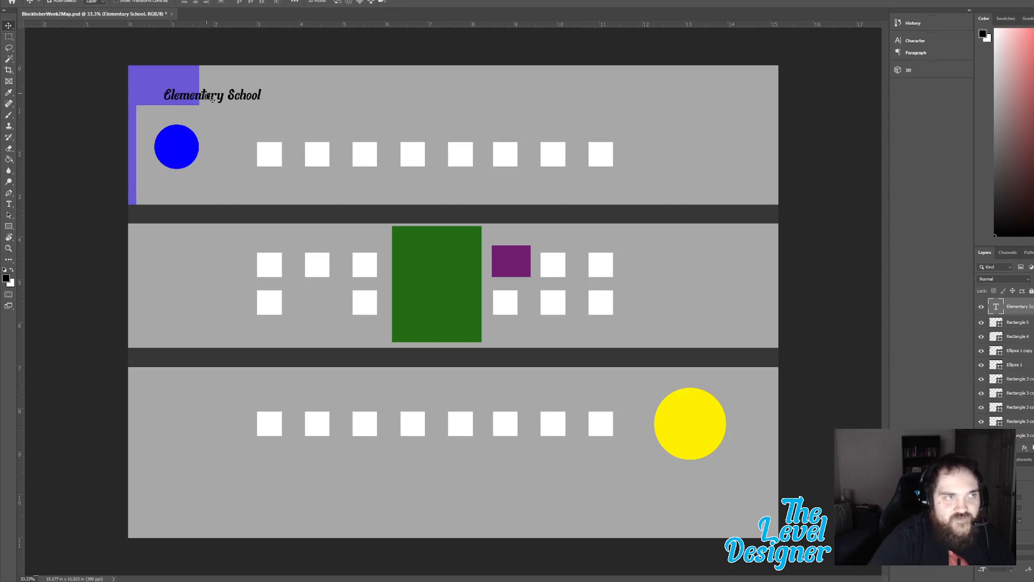
mouse_move(201, 94)
left_mouse_down()
mouse_move(174, 92)
mouse_move(183, 88)
left_mouse_up()
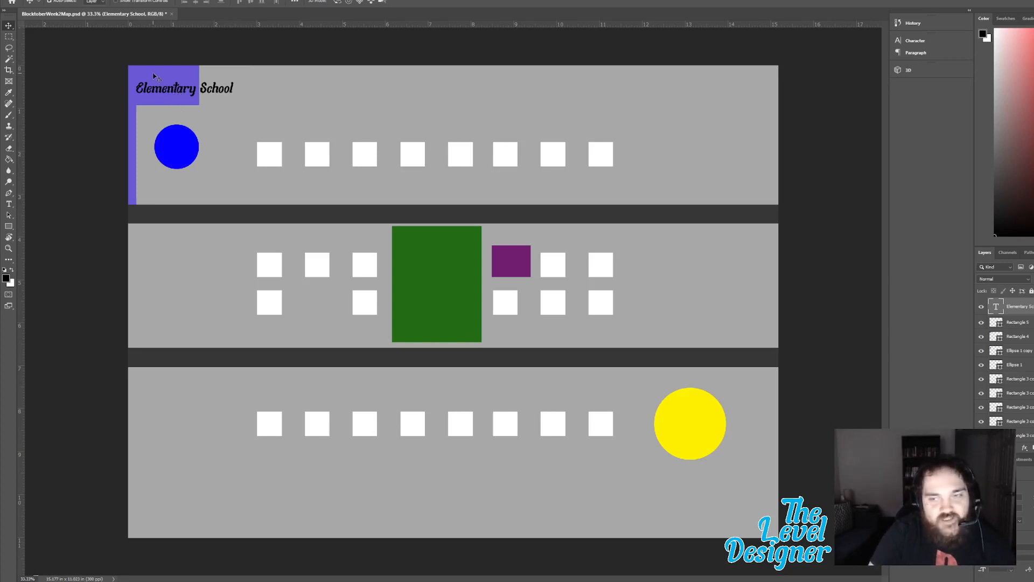
Step: Select the school label, both blue-violet rectangles and the blue circle, and move them together east toward the top house row
left_click(528, 151, "shift")
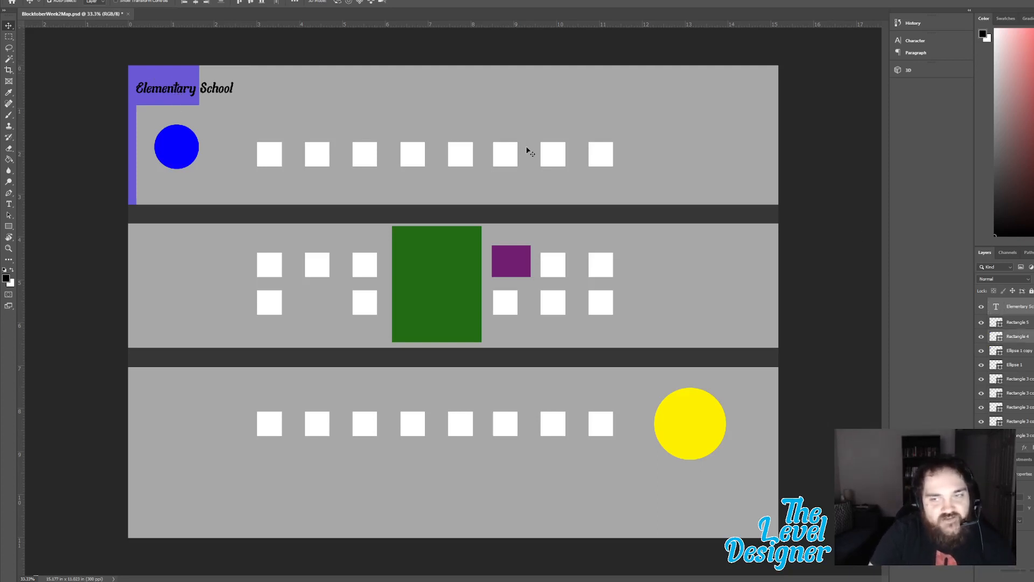
left_click(1023, 323, "shift")
left_click(1029, 351)
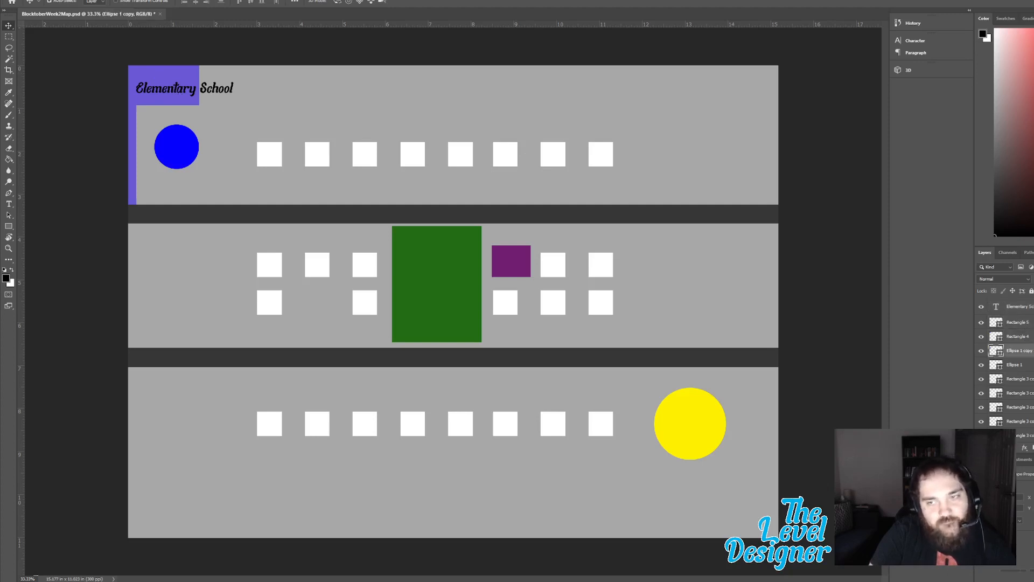
left_click(1030, 311, "shift")
left_click(982, 350)
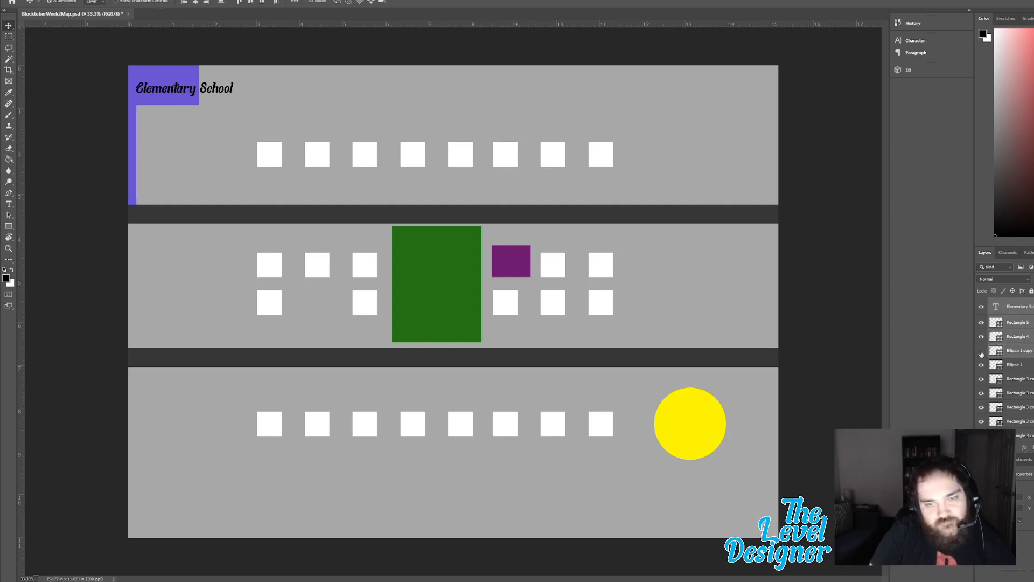
left_click(981, 351)
left_click_drag(173, 142, 220, 144)
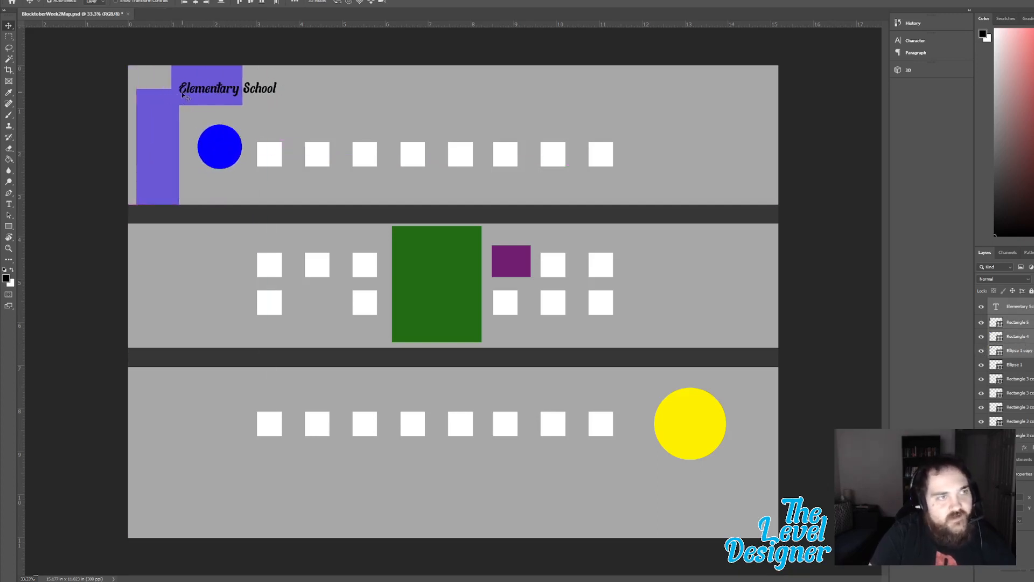
key("ctrl+t")
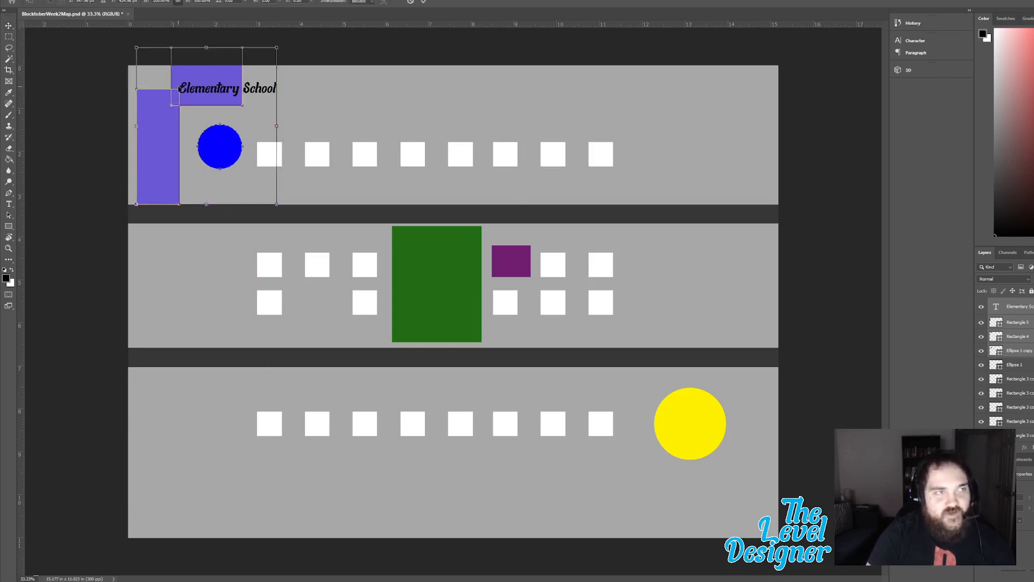
left_click(423, 2)
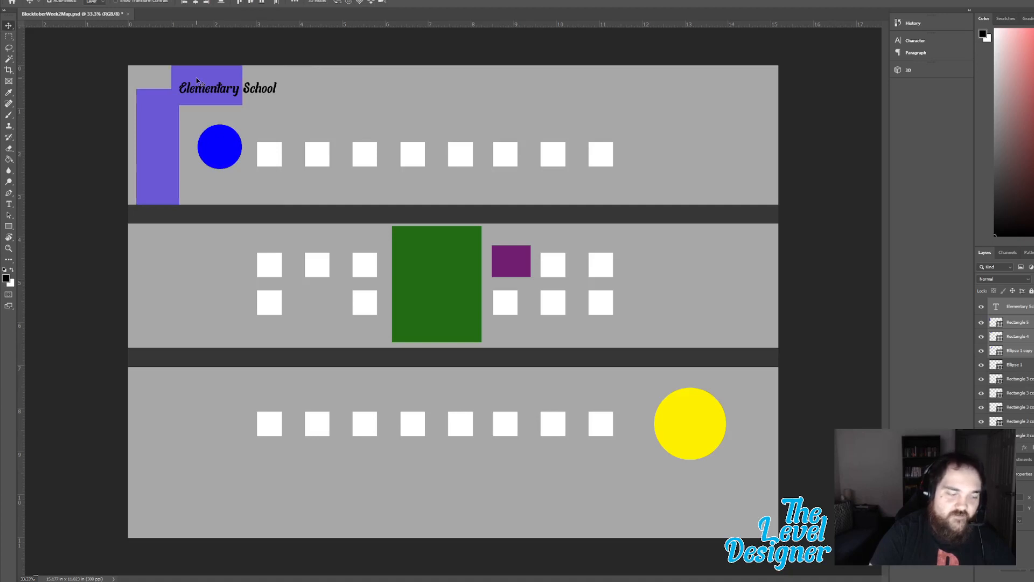
Step: Stretch the northern blue-violet rectangle west until its edge lines up with the outer edge of the western blue-violet rectangle
key("ctrl+t")
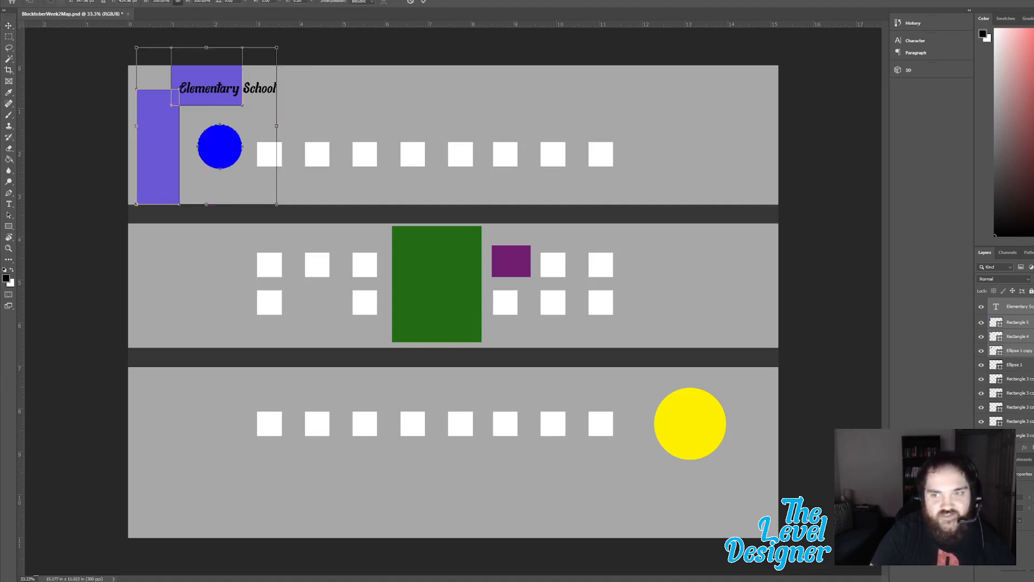
left_click(1025, 336)
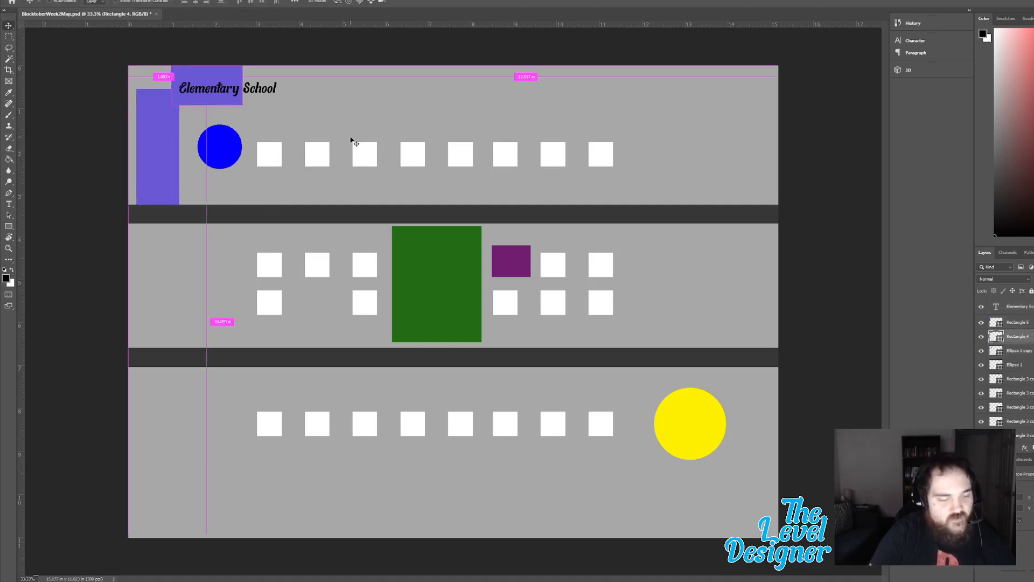
key("ctrl+t")
left_click_drag(172, 74, 137, 76)
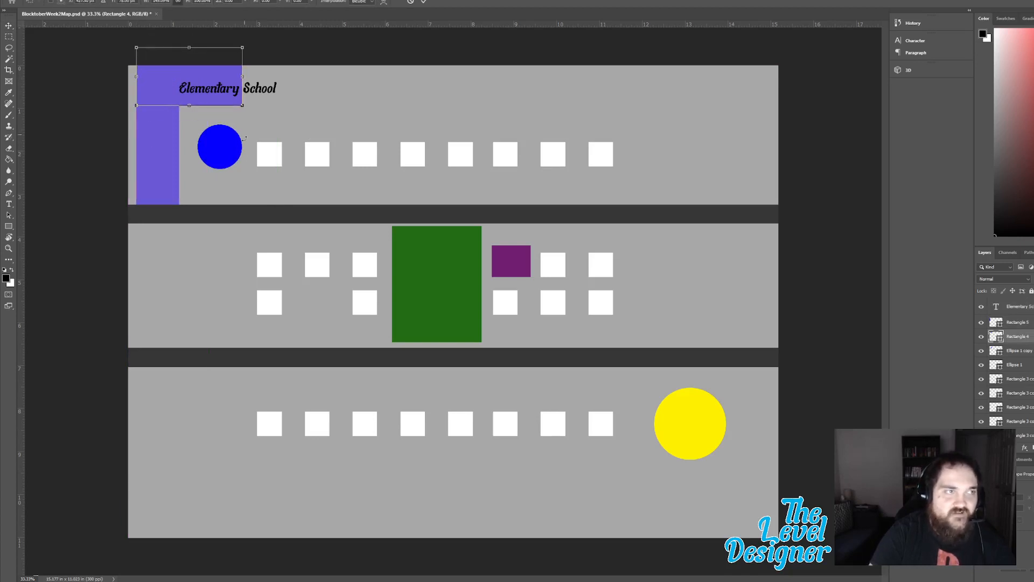
left_click(424, 3)
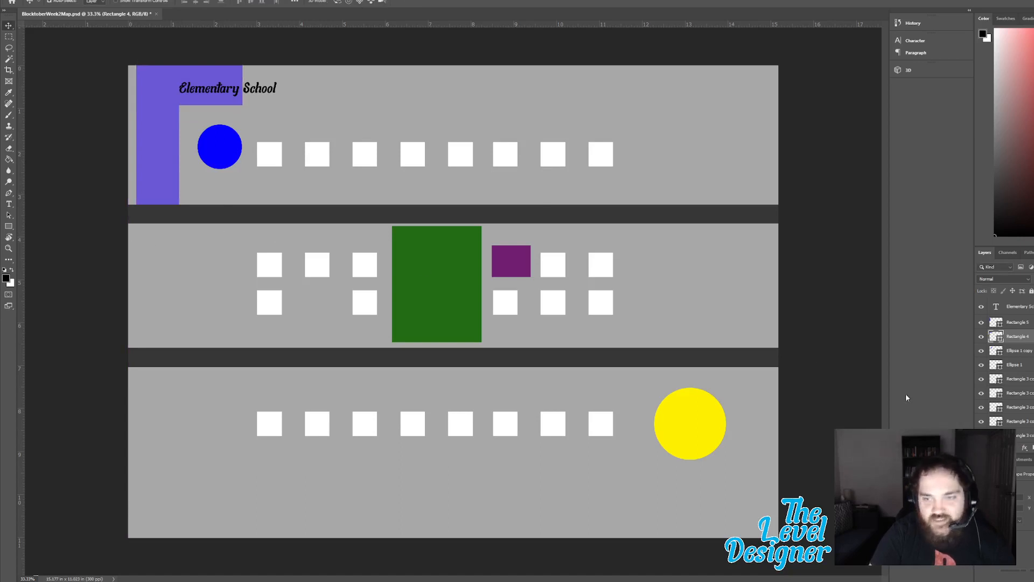
Step: Create a new layer named "Draw" above the Elementary School label
left_click(1020, 307)
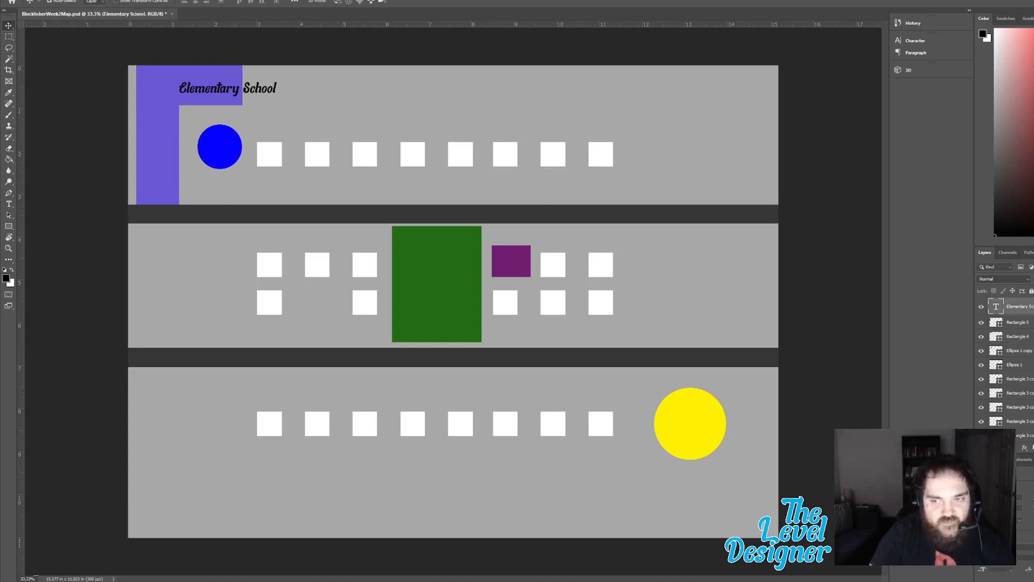
key("ctrl+shift+alt+n")
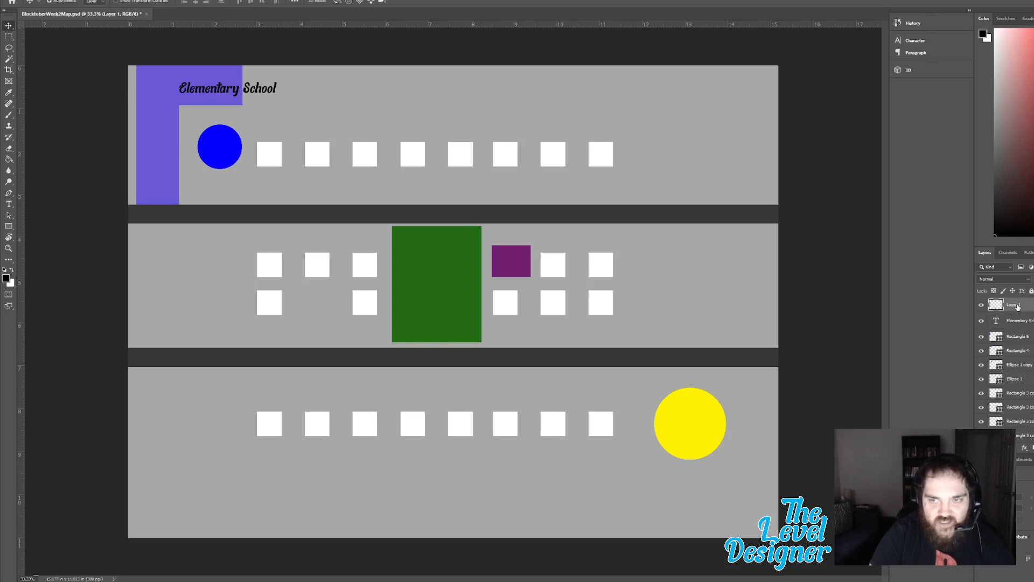
double_click(1015, 305)
type("Draw")
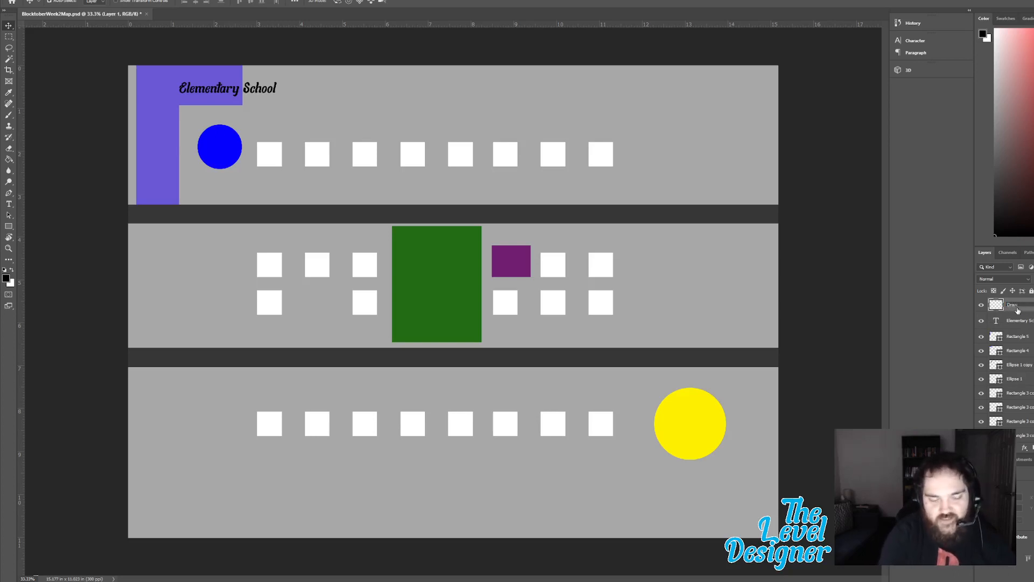
key("Return")
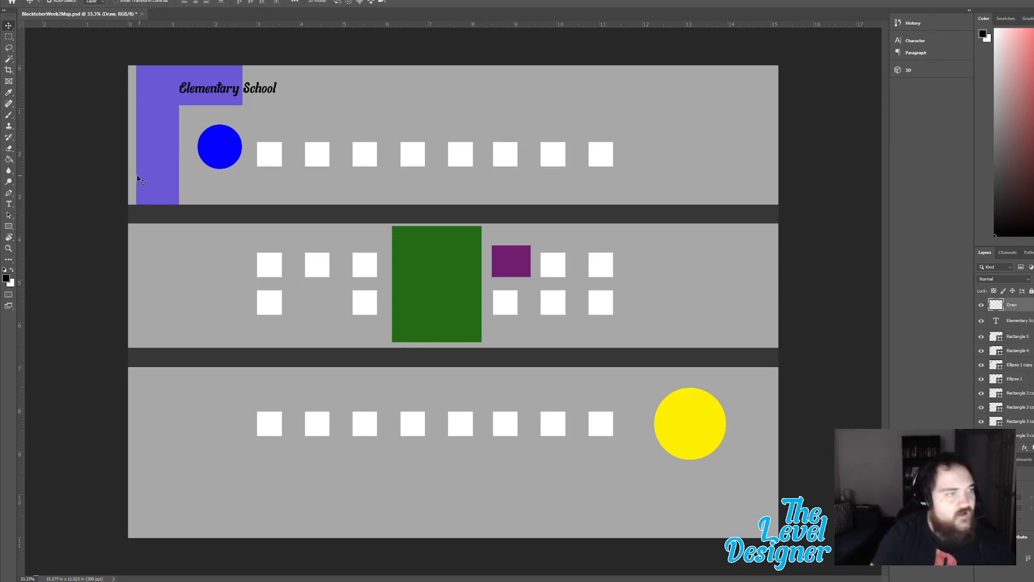
Step: Paint a red (ff0000) X with the Brush at both ends of each of the two dark roads
left_click(6, 278)
type("ff0000")
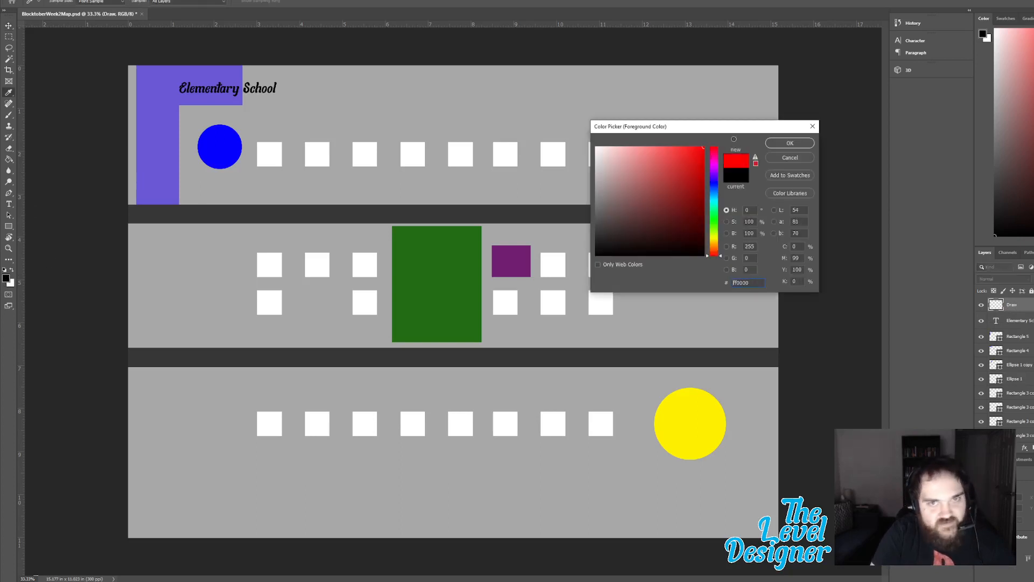
left_click(790, 143)
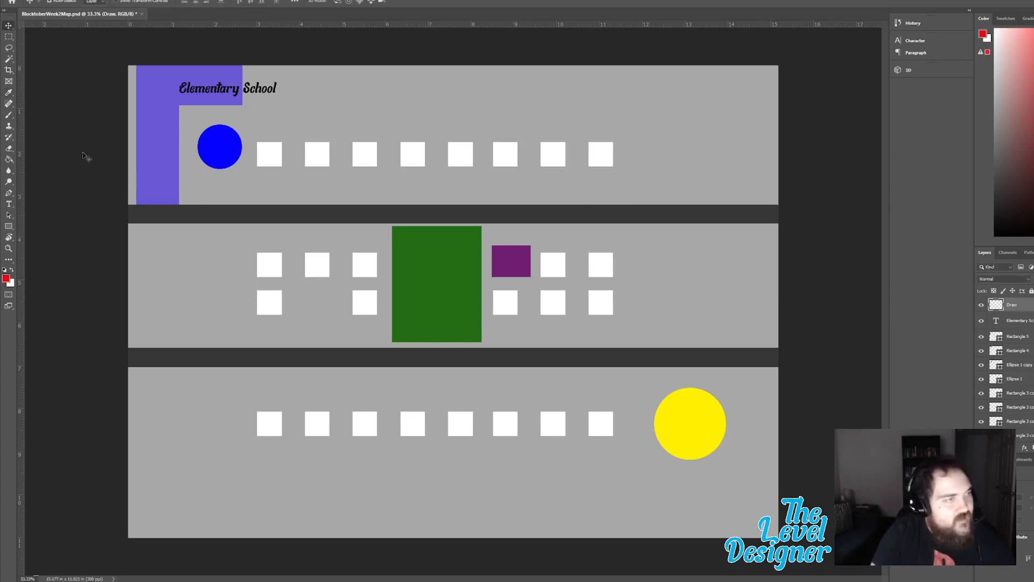
left_click(9, 115)
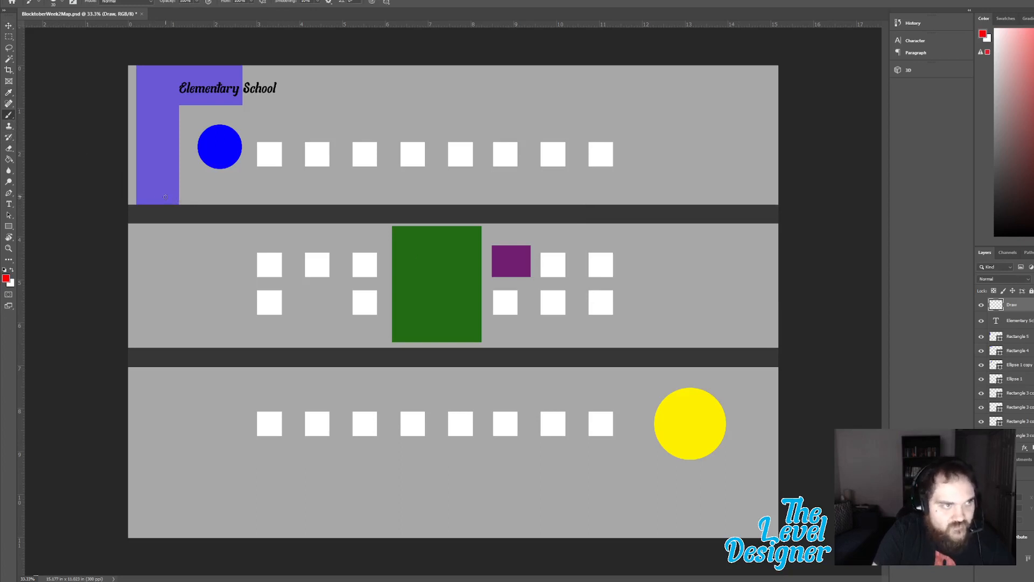
mouse_move(166, 197)
left_mouse_down()
mouse_move(149, 225)
mouse_move(148, 191)
left_mouse_up()
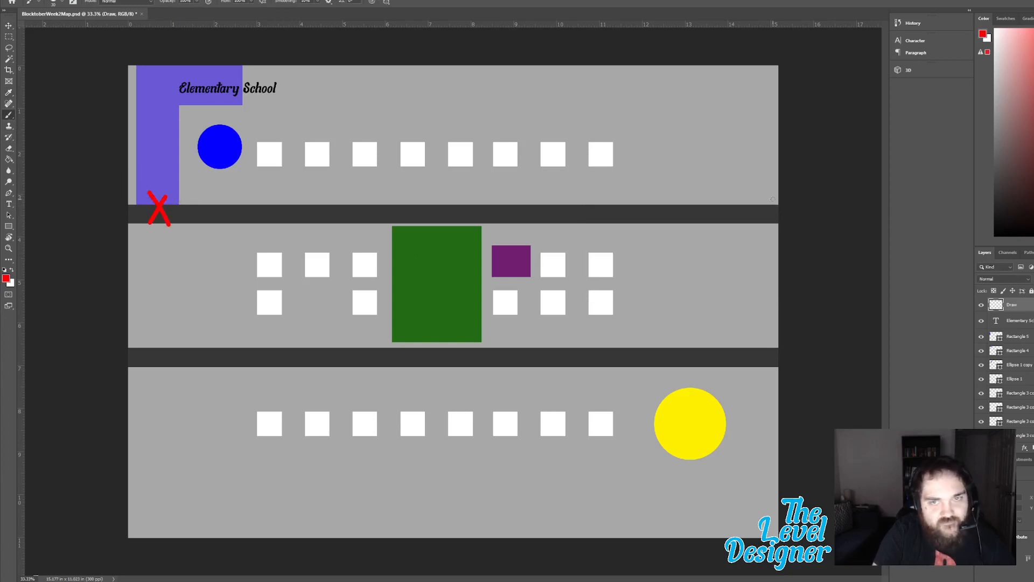
mouse_move(773, 199)
left_mouse_down()
mouse_move(756, 225)
mouse_move(752, 194)
mouse_move(803, 259)
left_mouse_up()
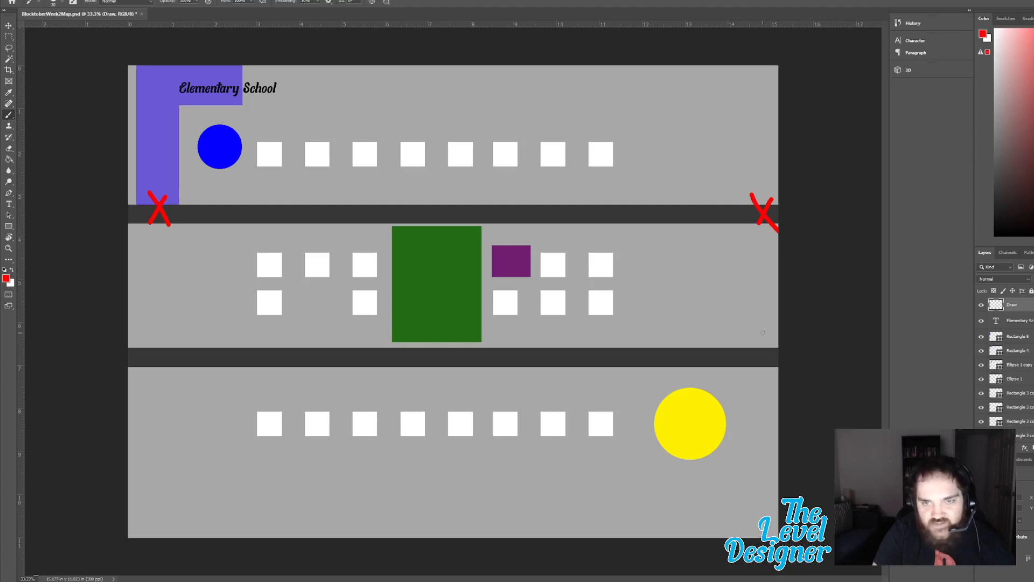
left_click_drag(755, 372, 753, 378)
left_click_drag(752, 341, 783, 380)
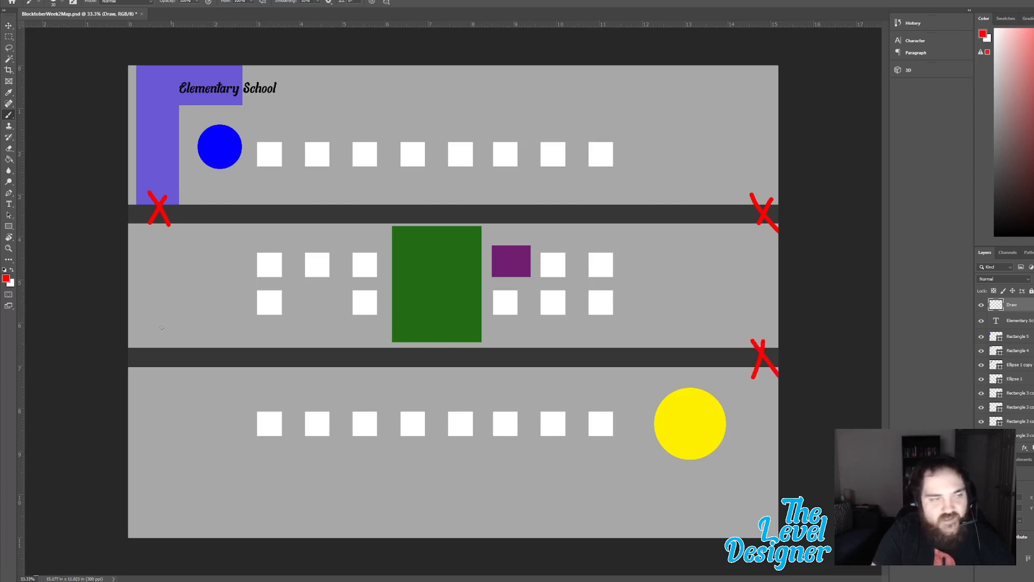
left_click_drag(151, 339, 136, 375)
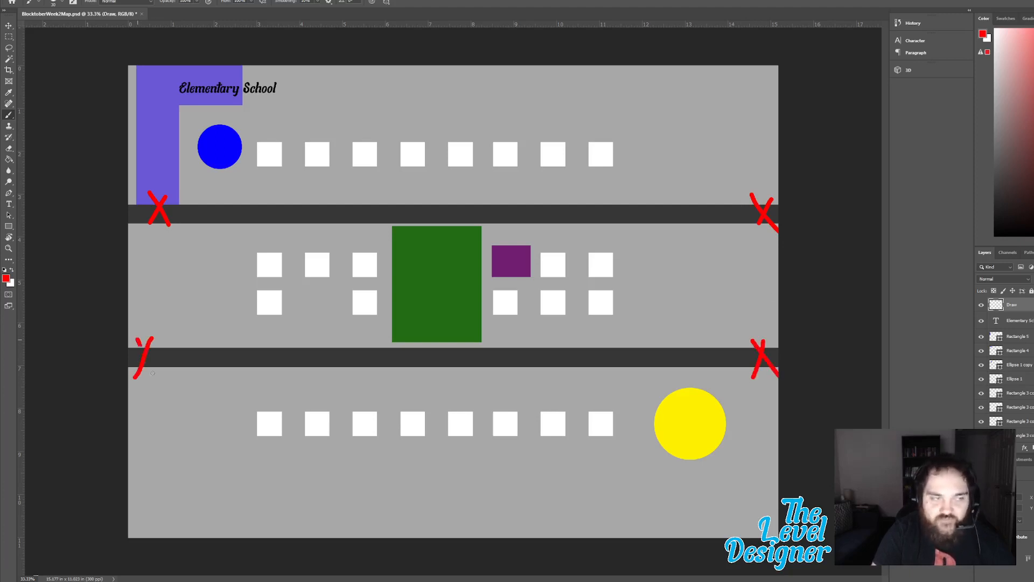
left_click_drag(137, 338, 161, 383)
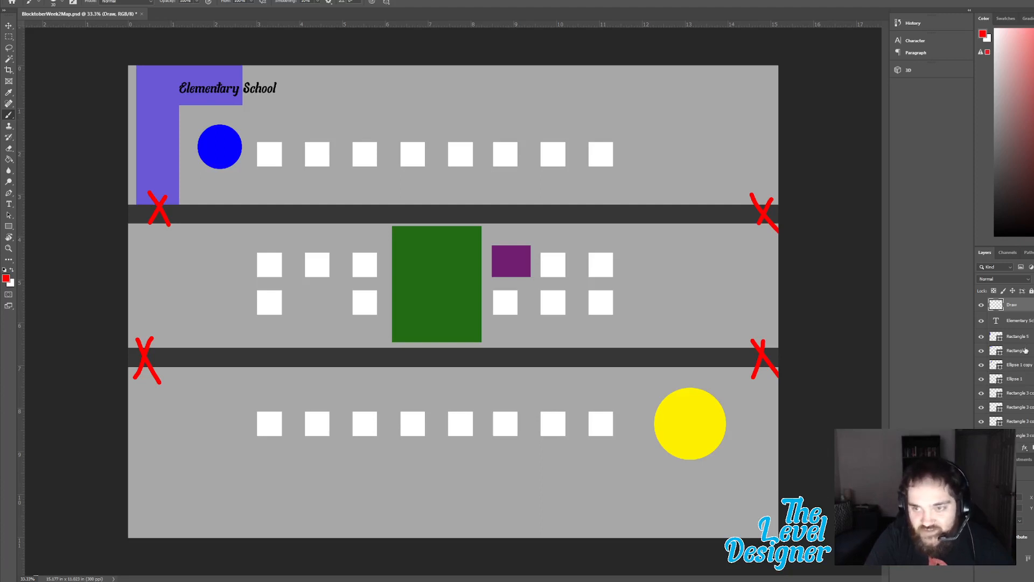
Step: Set the foreground colour to black (000000) for the Brush
left_click(7, 279)
left_click_drag(608, 221, 565, 275)
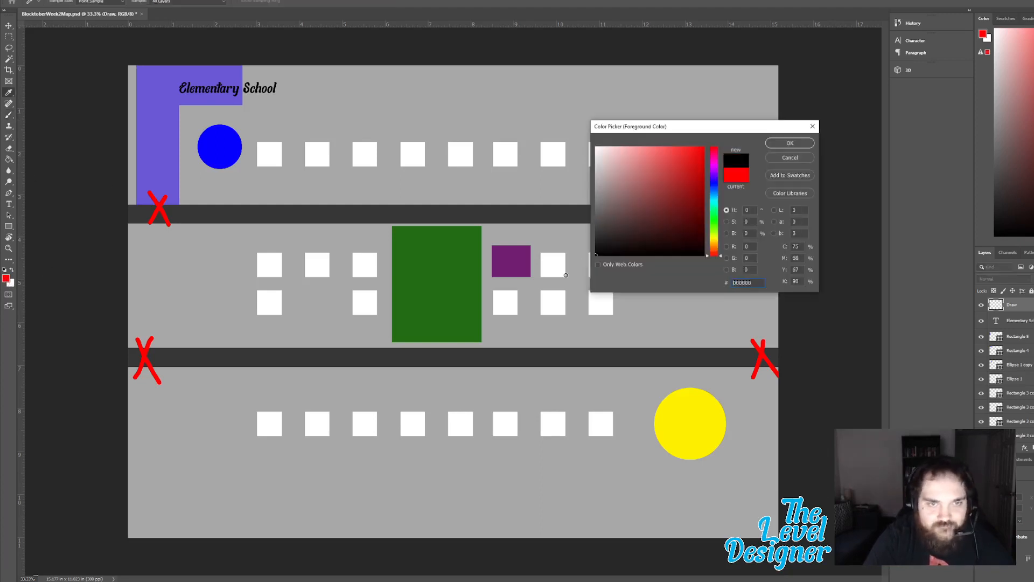
left_click(776, 146)
key("b")
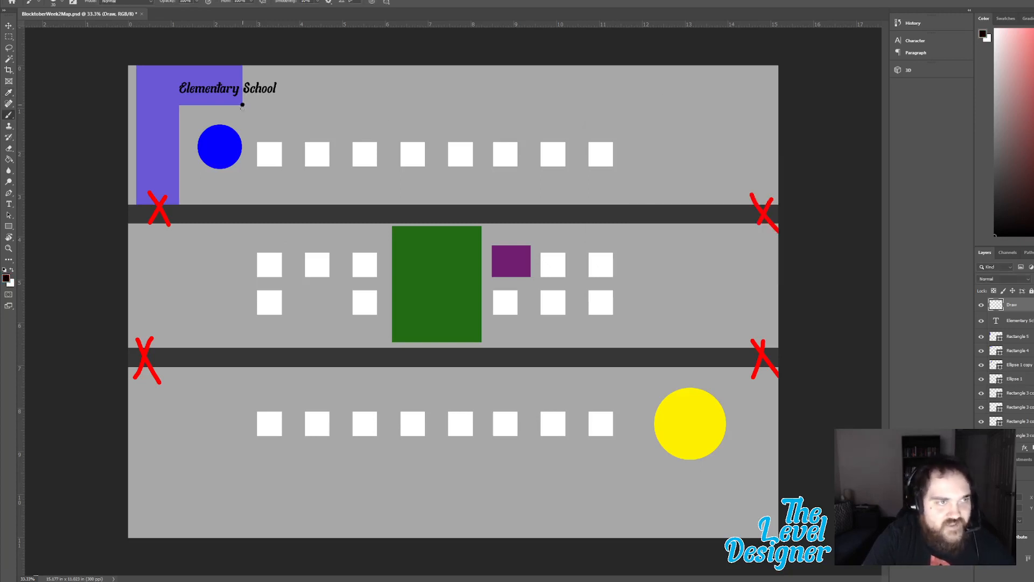
left_click_drag(243, 106, 243, 125)
left_click_drag(257, 128, 260, 144)
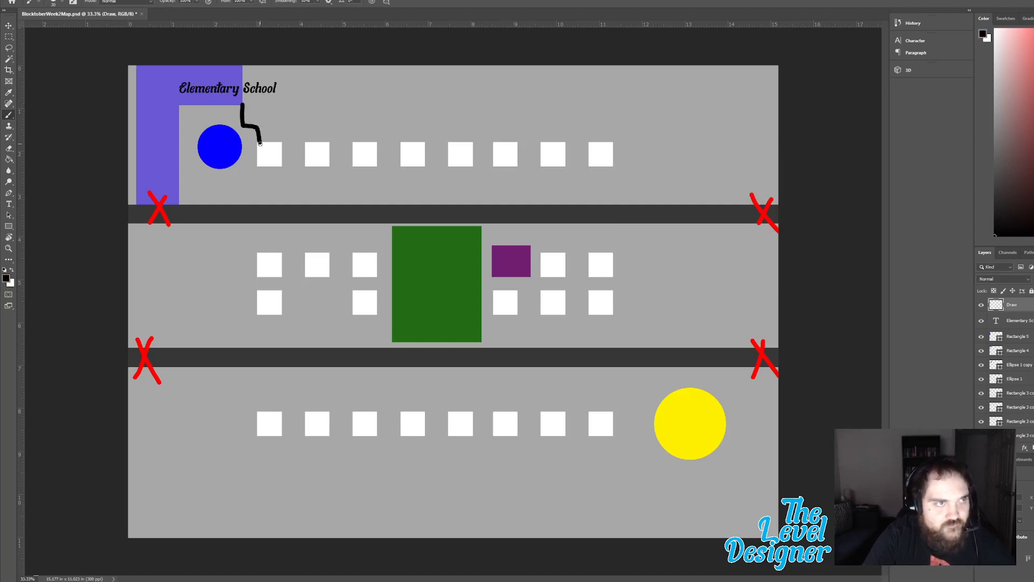
key("ctrl+z")
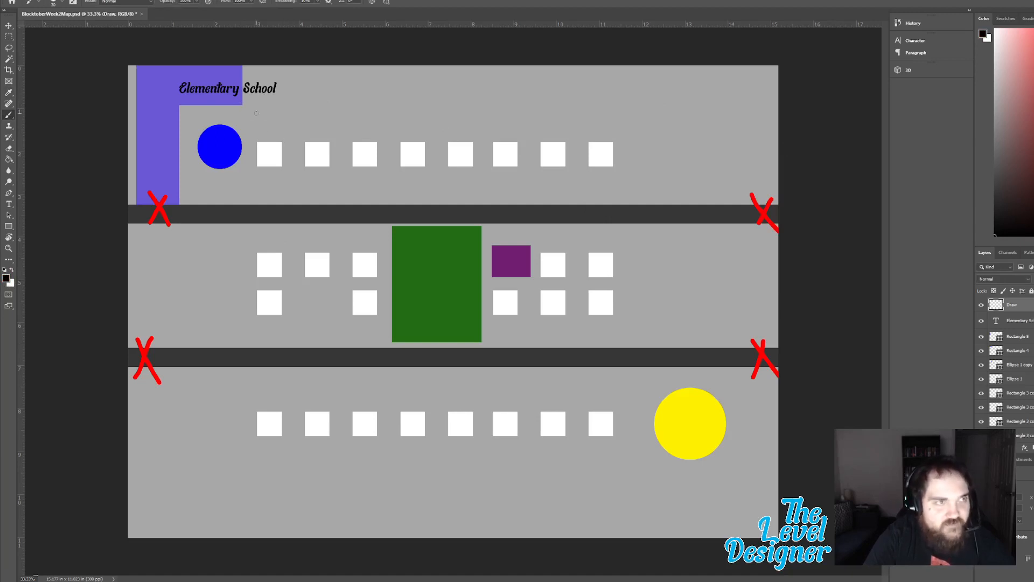
Step: Paint black fence lines from the school's corner along the top house row, linking the first four houses and boxing in yards behind the second and fifth
mouse_move(242, 105)
left_mouse_down()
mouse_move(248, 154)
mouse_move(257, 154)
left_mouse_up()
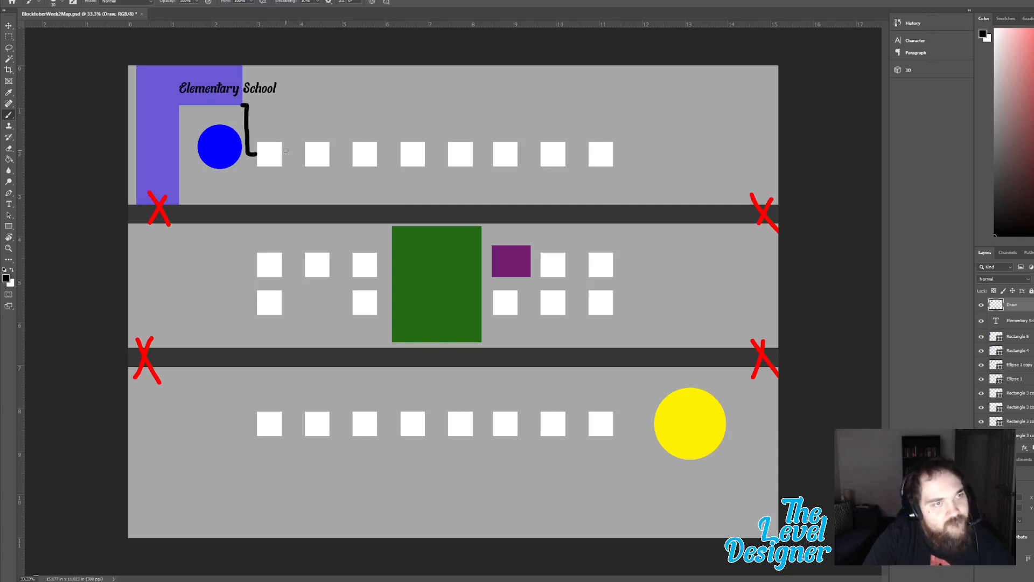
mouse_move(283, 153)
left_mouse_down()
mouse_move(295, 84)
mouse_move(336, 83)
mouse_move(344, 154)
mouse_move(402, 153)
left_mouse_up()
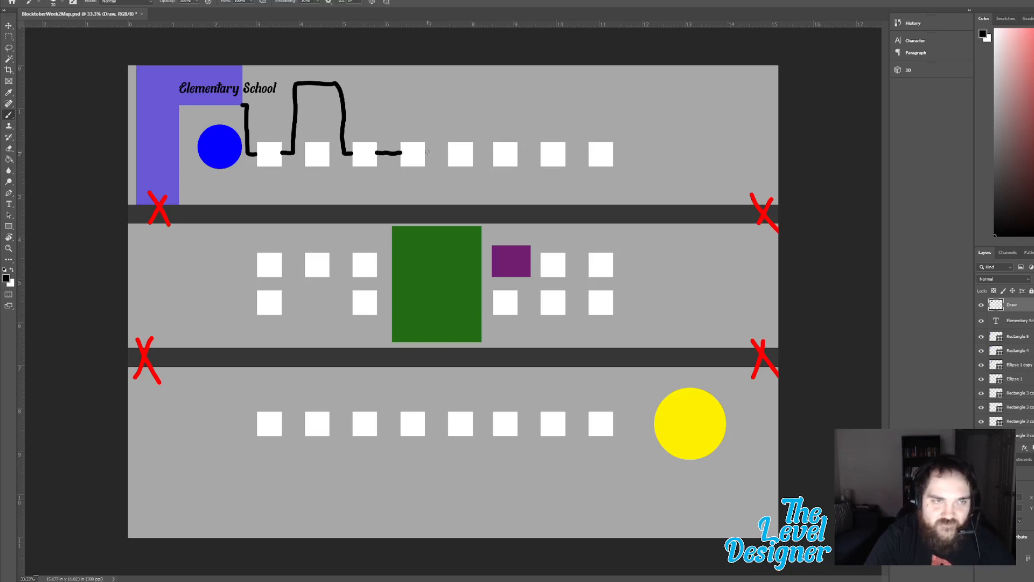
mouse_move(424, 152)
left_mouse_down()
mouse_move(430, 89)
mouse_move(478, 89)
mouse_move(483, 155)
left_mouse_up()
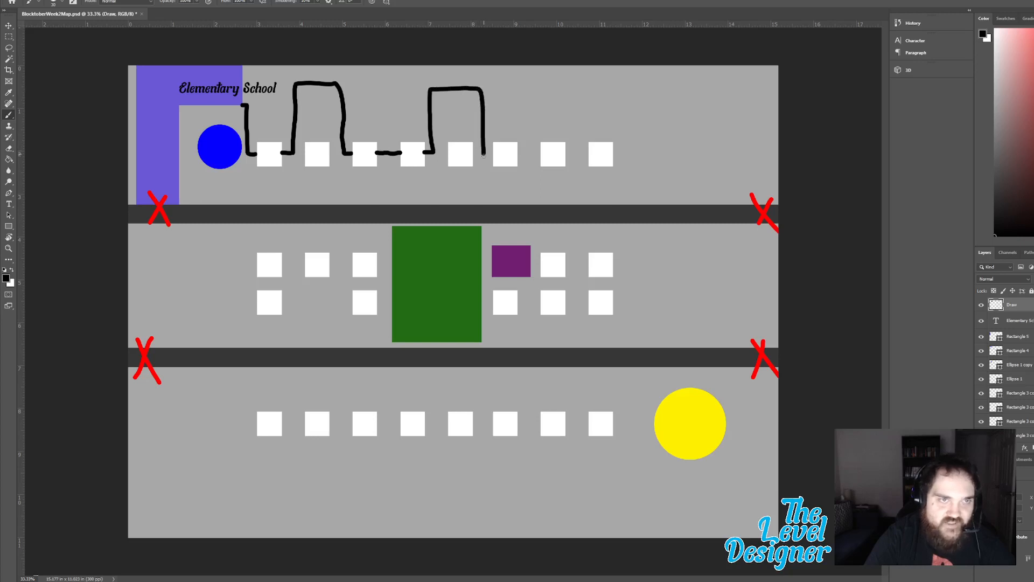
mouse_move(480, 89)
left_mouse_down()
mouse_move(537, 90)
mouse_move(533, 156)
left_mouse_up()
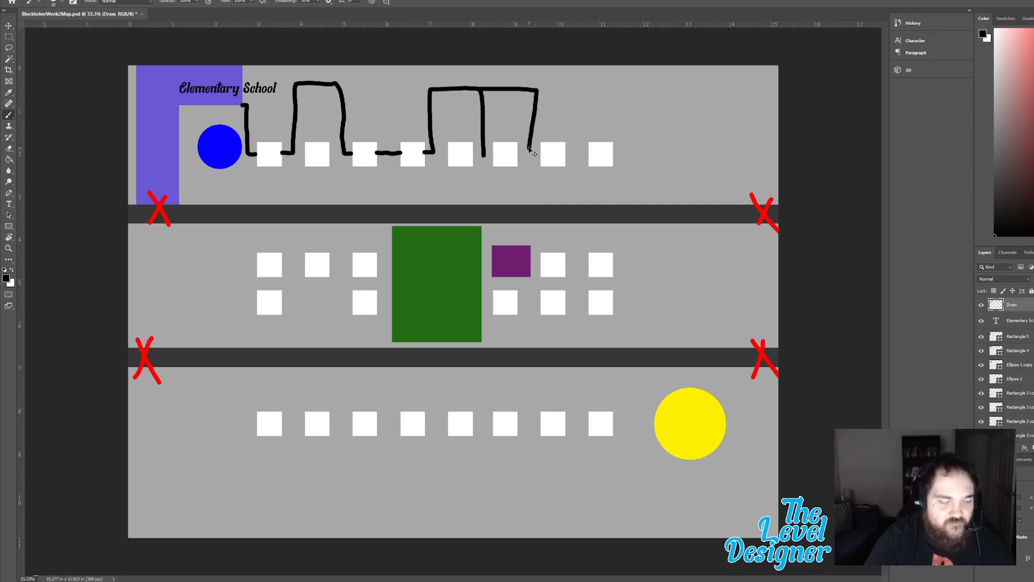
key("ctrl+z")
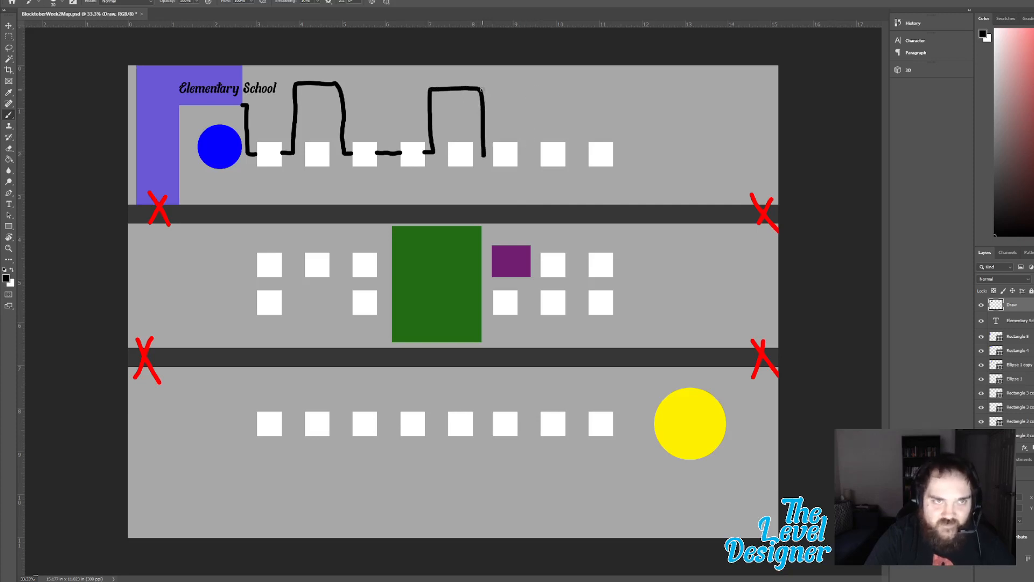
mouse_move(479, 89)
left_mouse_down()
mouse_move(522, 90)
mouse_move(531, 158)
left_mouse_up()
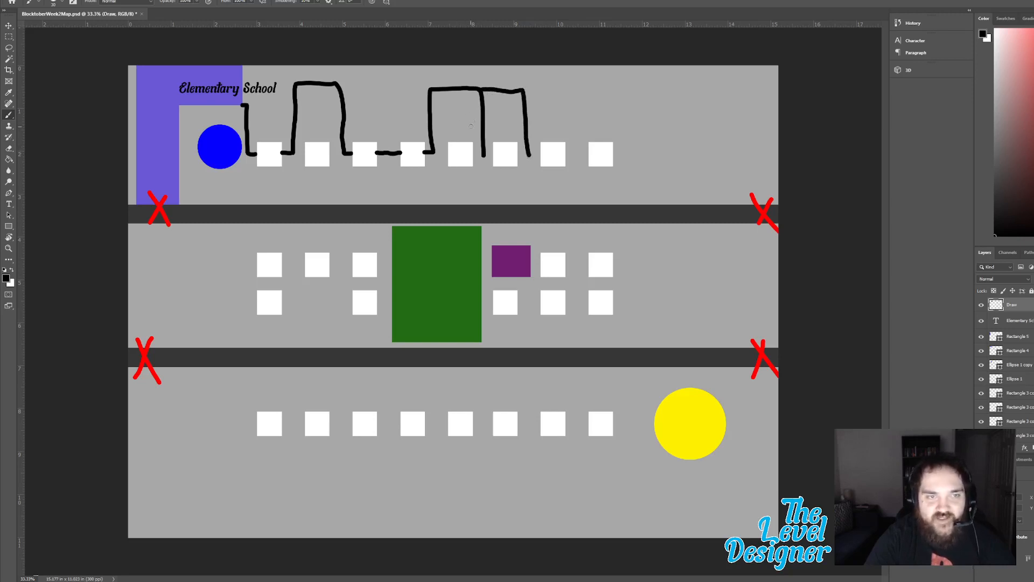
key("ctrl+z")
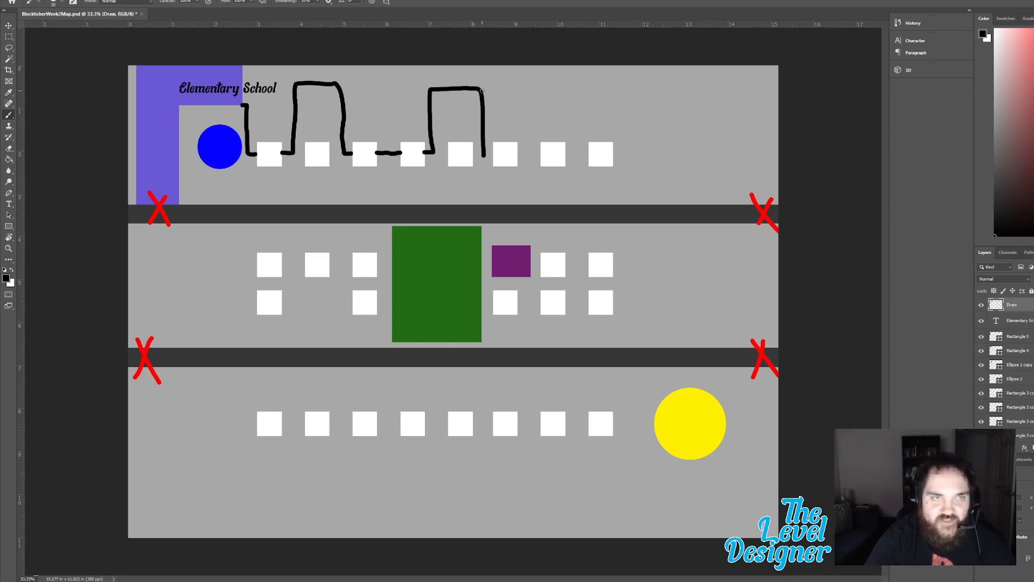
Step: Paint straight black fence lines that box in the yard behind the sixth house of the top row
left_click(526, 89, "shift")
left_click(528, 150, "shift")
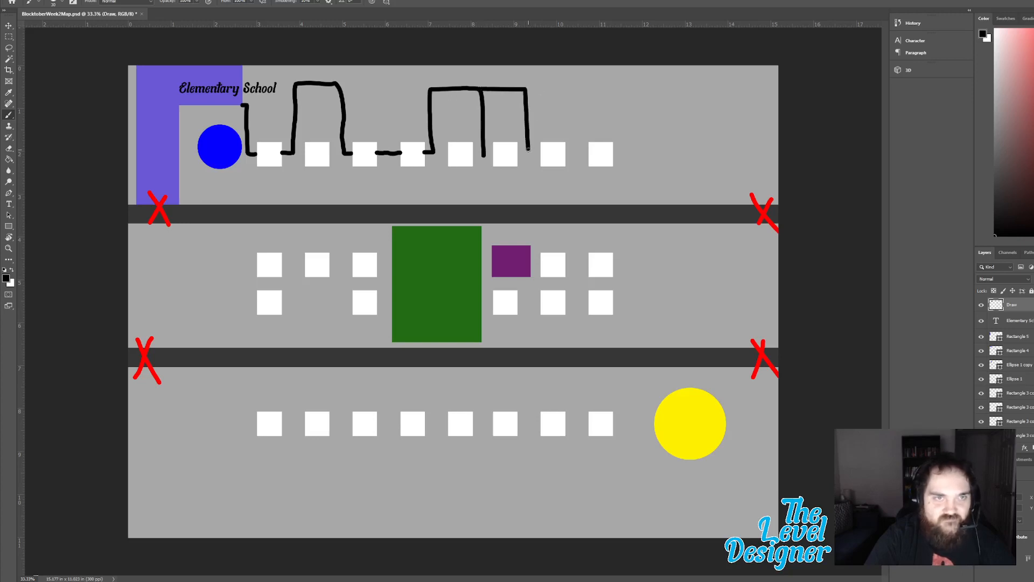
key("ctrl+z")
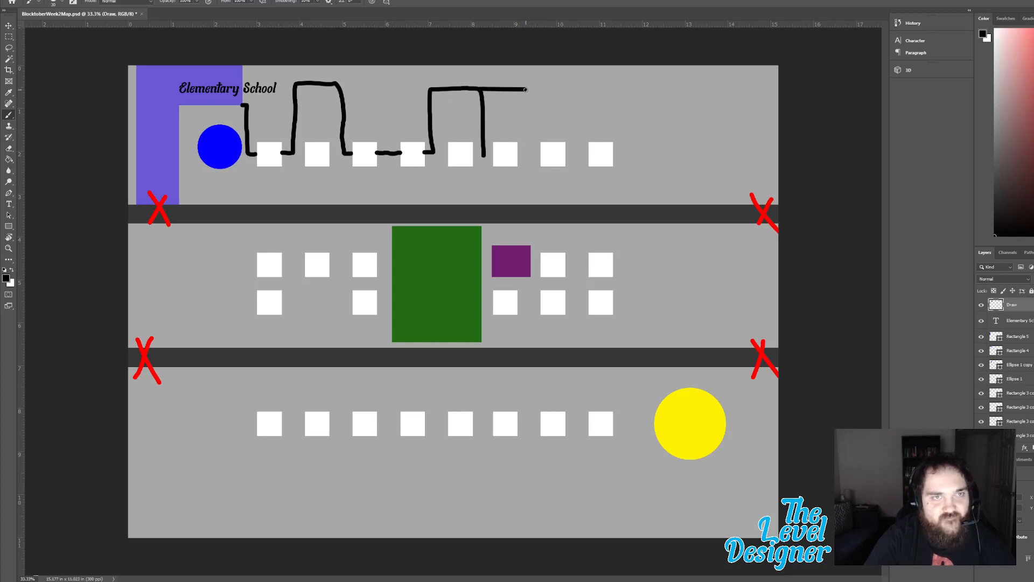
left_click_drag(525, 90, 526, 157)
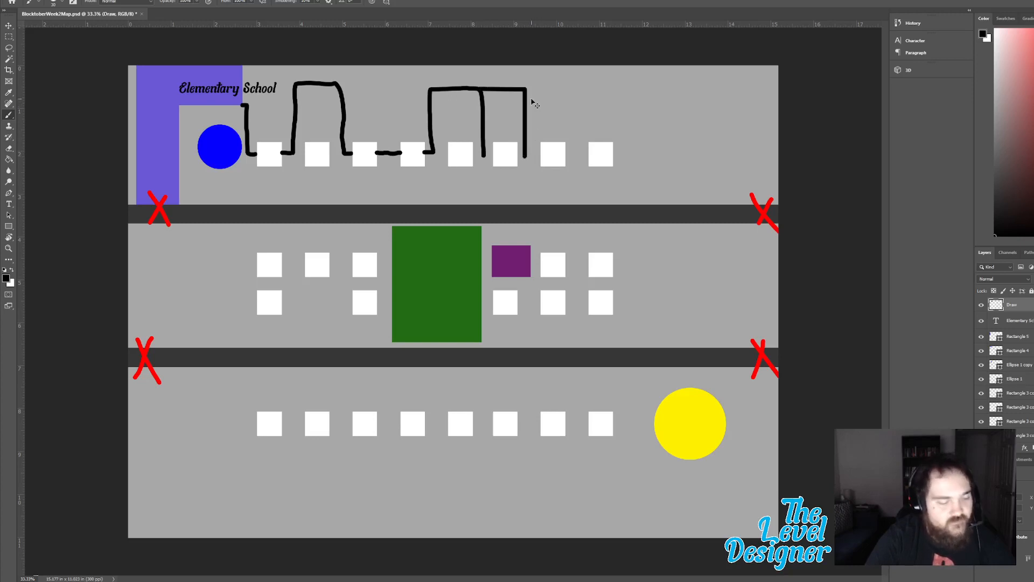
key("ctrl+z")
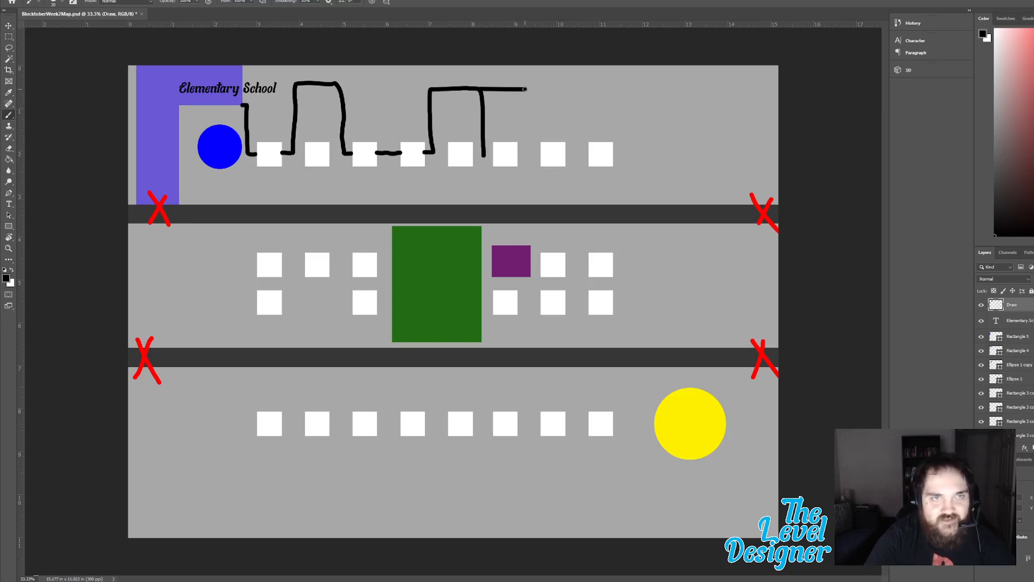
left_click_drag(526, 89, 526, 150)
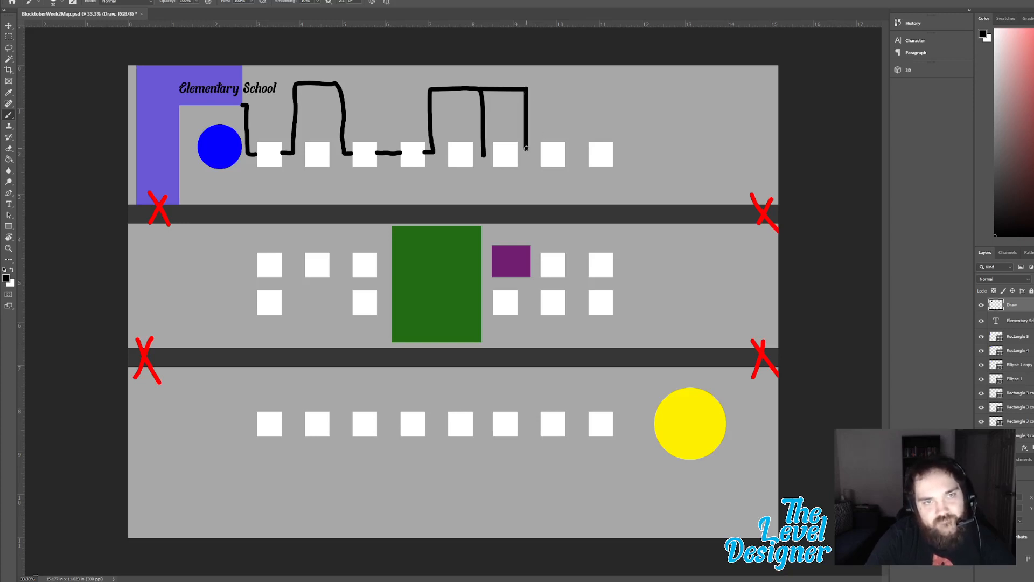
Step: Paint short black fence lines linking the sixth, seventh and eighth houses of the top row
left_click_drag(527, 149, 580, 150)
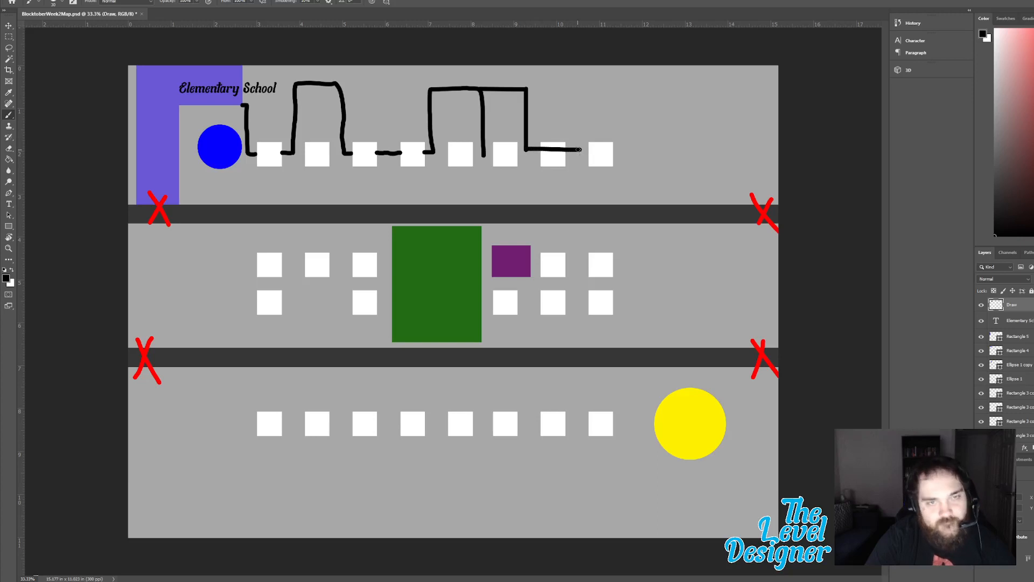
key("ctrl+z")
left_click_drag(566, 151, 590, 150)
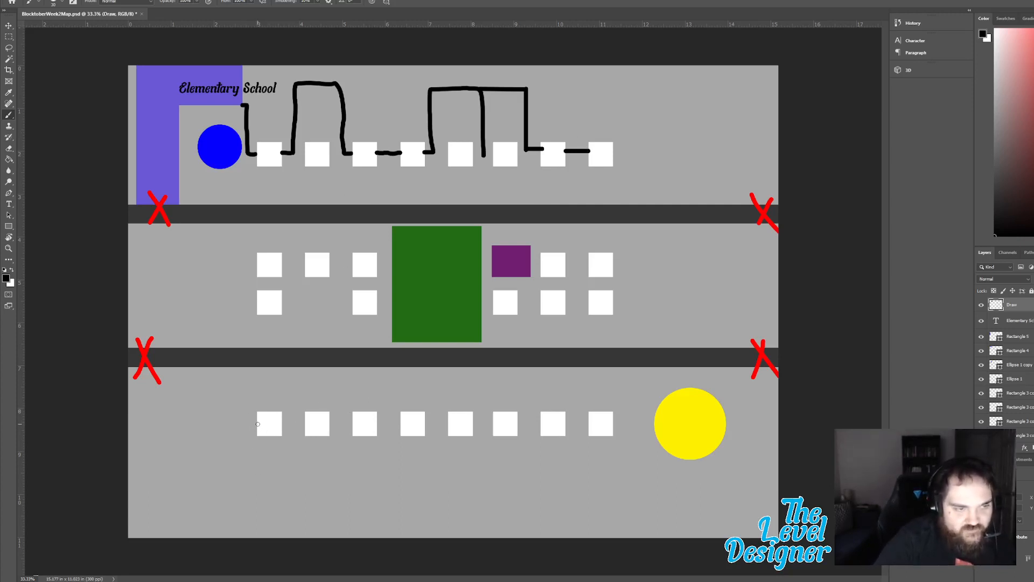
Step: Paint black fence lines along the first four houses of the bottom row, boxing in yards below the second and fourth
mouse_move(257, 424)
left_mouse_down()
mouse_move(246, 423)
mouse_move(293, 421)
mouse_move(293, 481)
mouse_move(347, 484)
left_mouse_up()
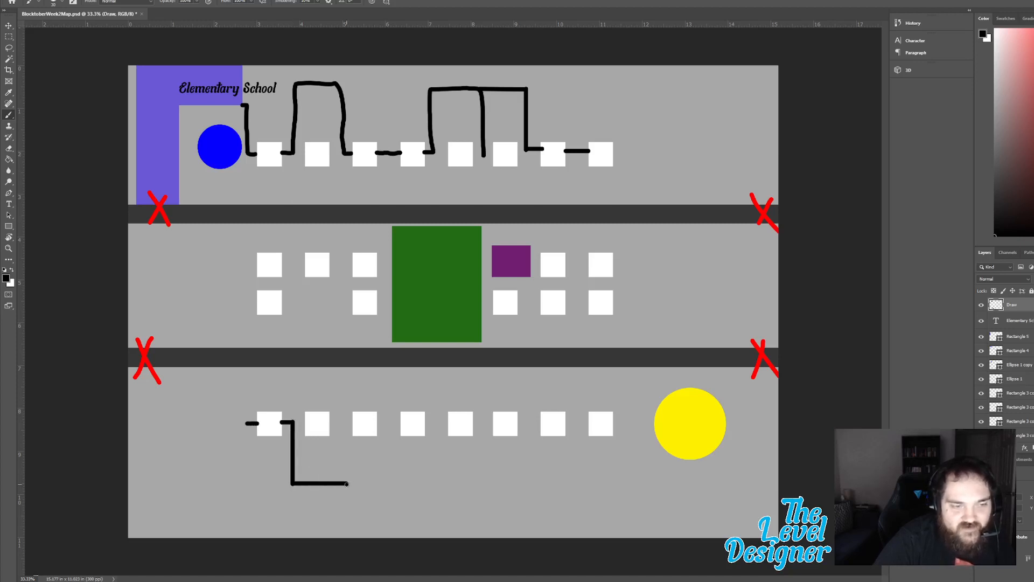
key("ctrl+z")
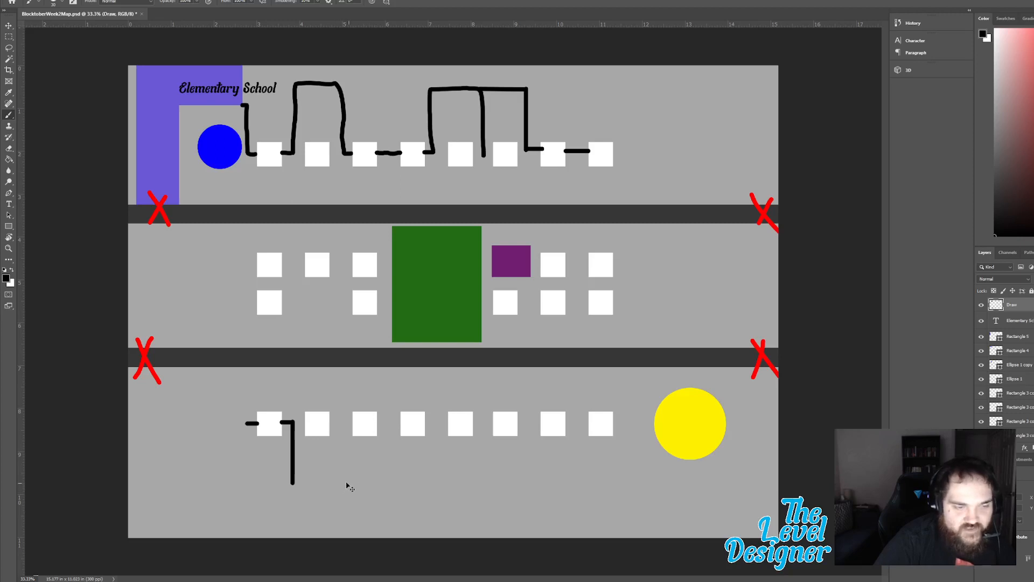
mouse_move(293, 483)
left_mouse_down()
mouse_move(339, 484)
mouse_move(337, 423)
mouse_move(354, 423)
left_mouse_up()
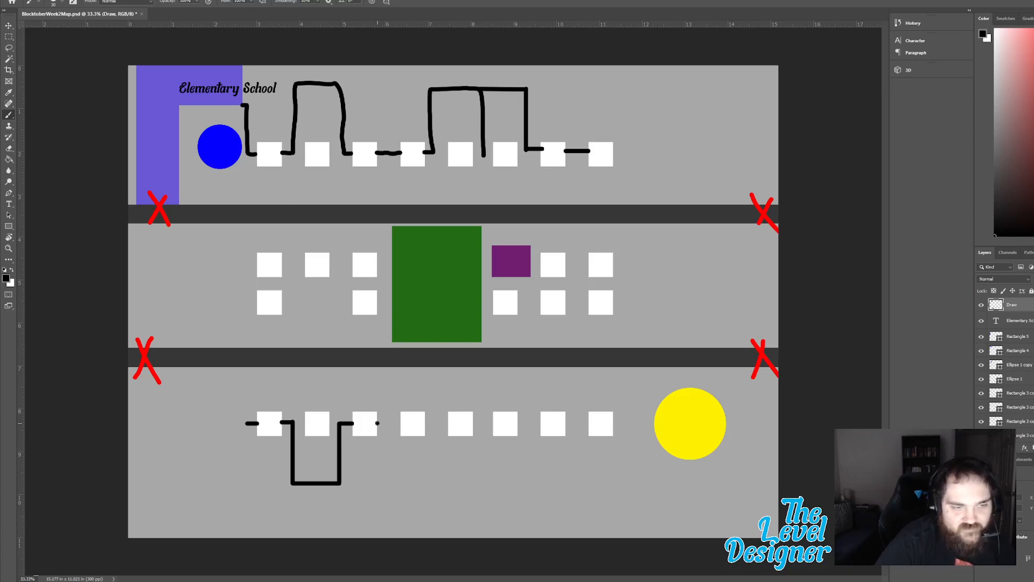
left_click_drag(377, 423, 402, 422)
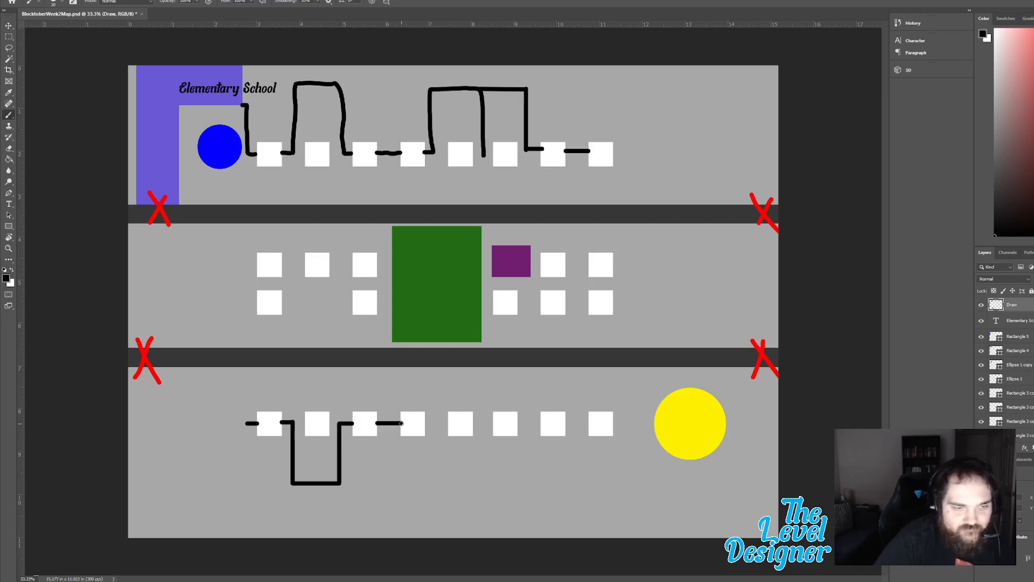
key("ctrl+z")
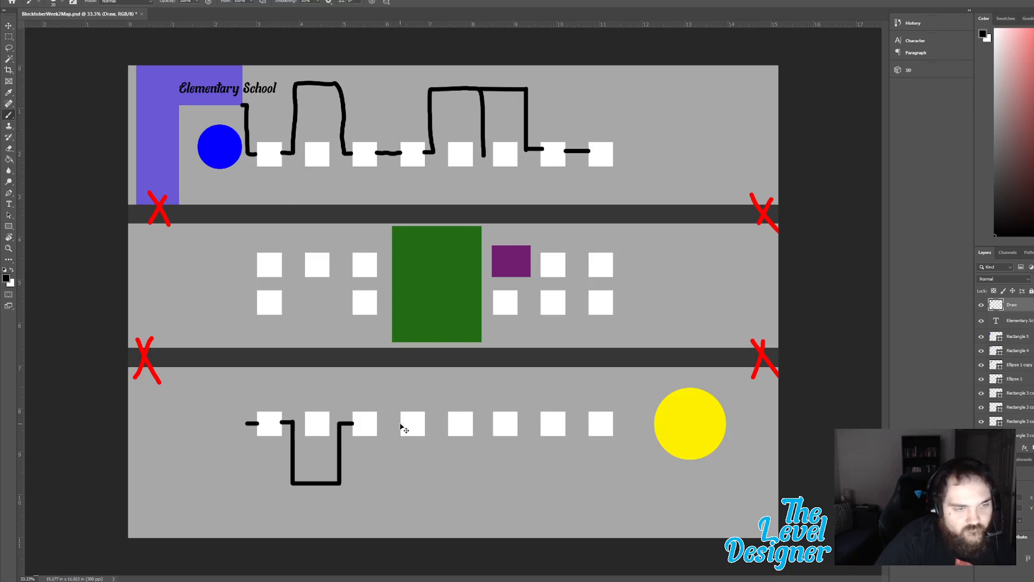
mouse_move(377, 422)
left_mouse_down()
mouse_move(385, 485)
mouse_move(436, 486)
mouse_move(438, 428)
left_mouse_up()
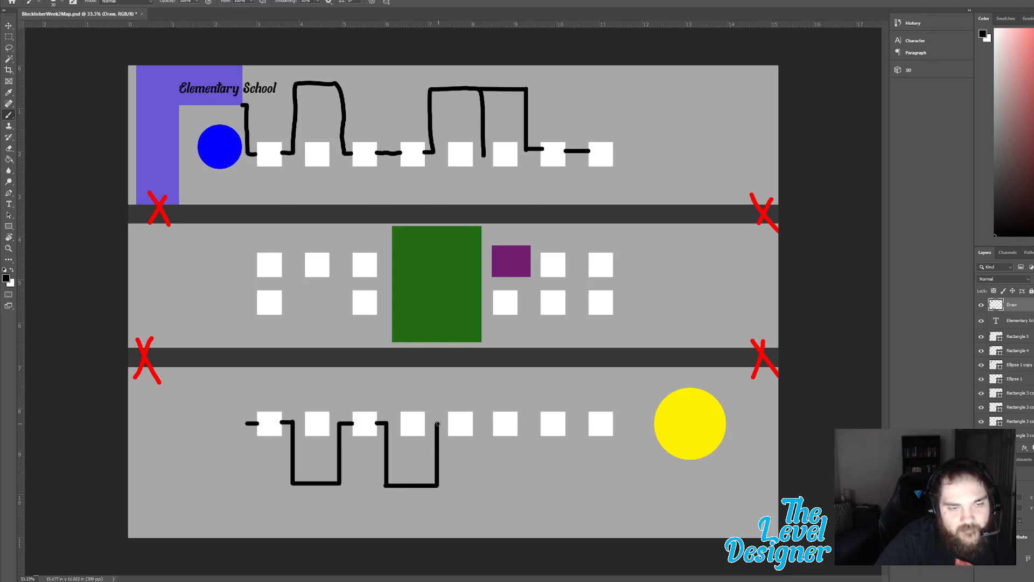
Step: Paint black fence lines linking the fourth to eighth houses of the bottom row and box in a yard below the eighth
left_click_drag(438, 424, 494, 424)
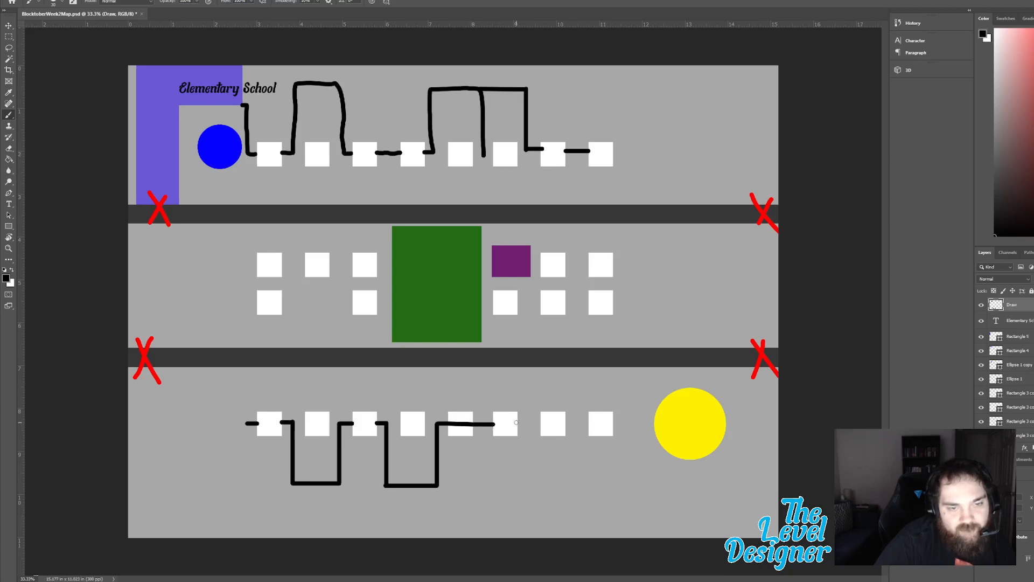
left_click_drag(516, 423, 517, 423)
key("ctrl+z")
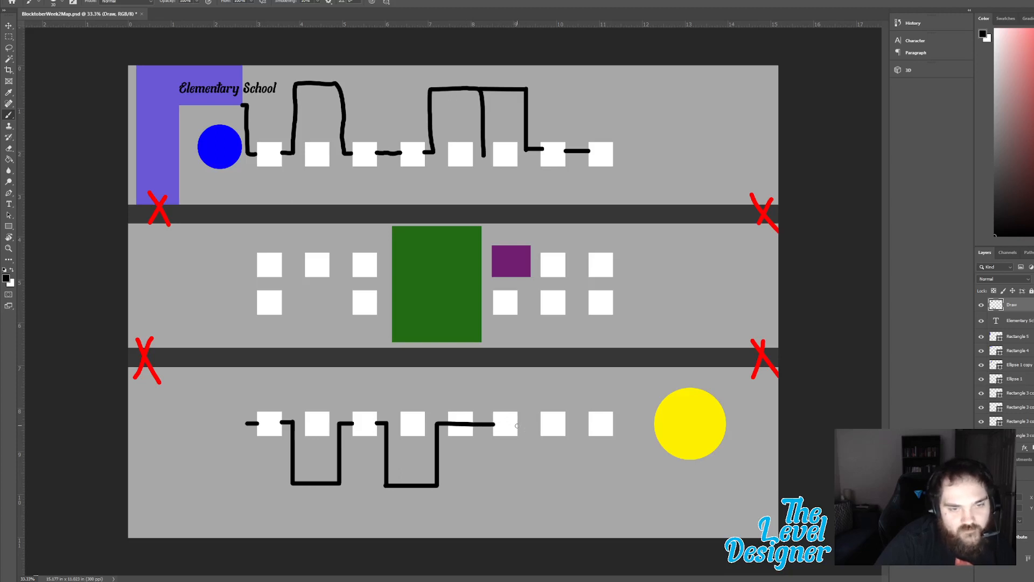
left_click_drag(517, 424, 539, 424)
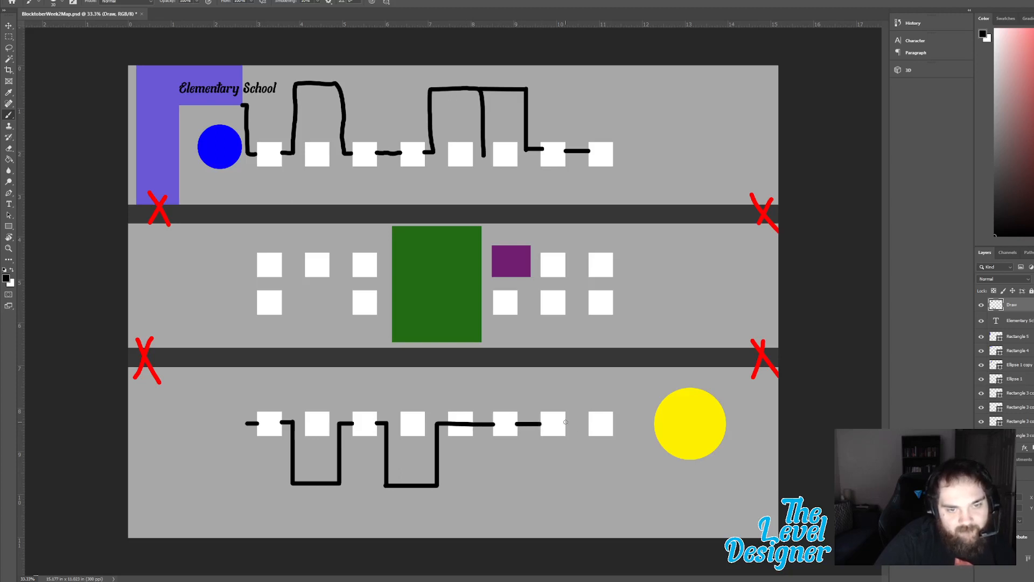
mouse_move(565, 423)
left_mouse_down()
mouse_move(576, 424)
mouse_move(580, 488)
mouse_move(616, 487)
mouse_move(626, 485)
mouse_move(627, 424)
mouse_move(639, 420)
left_mouse_up()
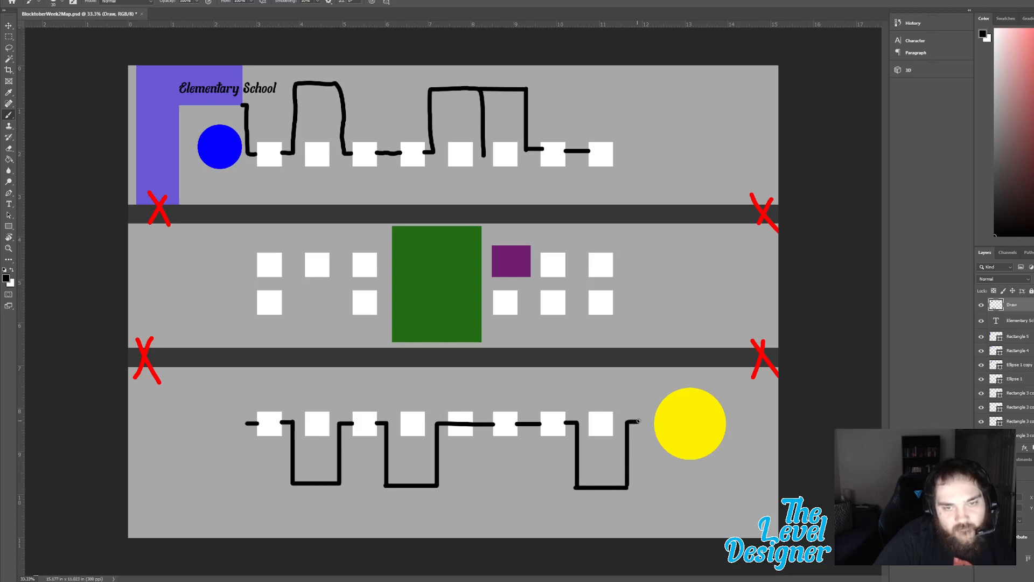
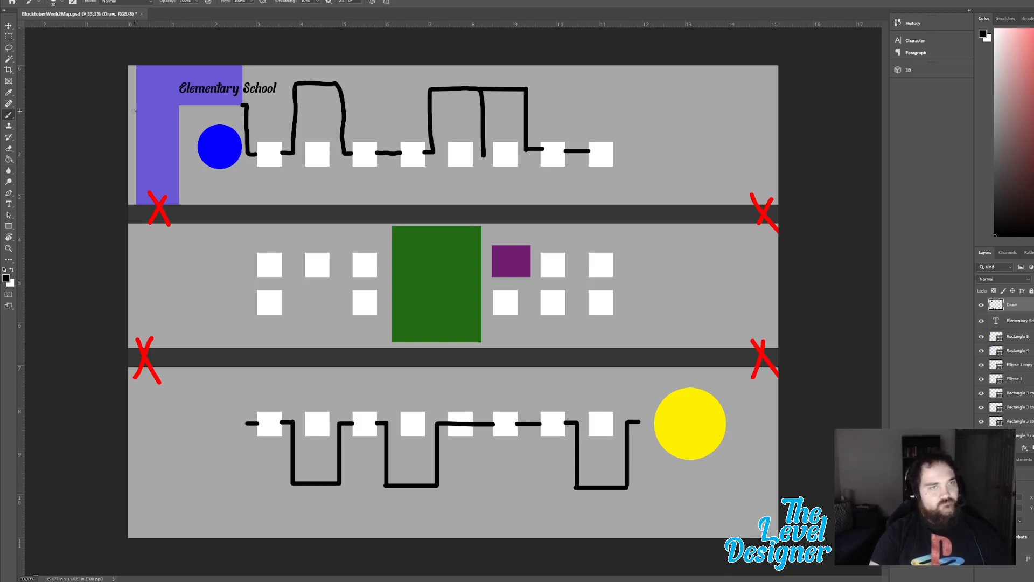
Step: Erase the fence stroke that crosses the fifth house of the bottom row, using a smaller Eraser
left_click(8, 149)
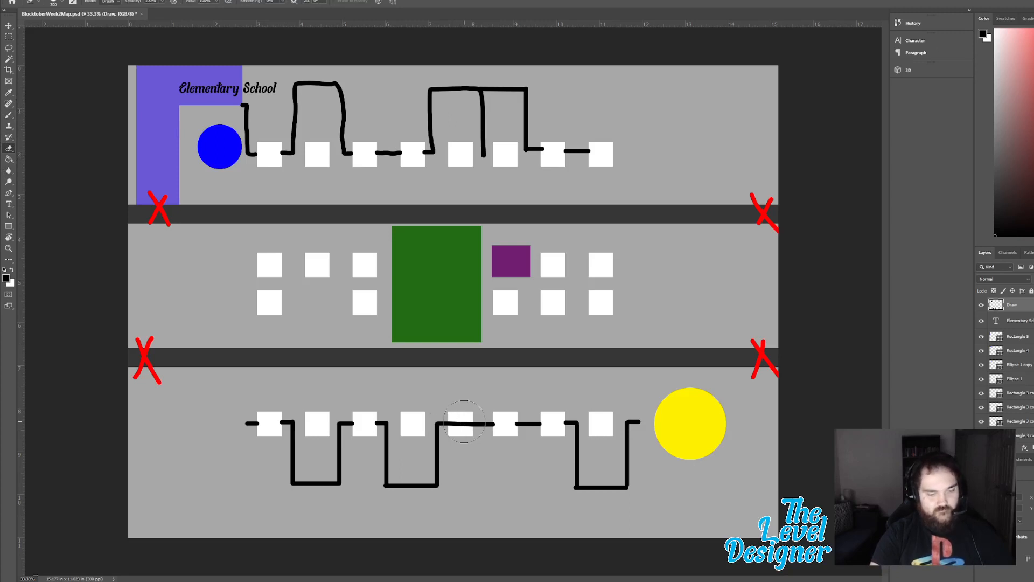
key("bracketleft")
key("bracketleft")
key("bracketleft")
key("bracketleft")
key("bracketleft")
key("bracketleft")
left_click_drag(457, 424, 462, 423)
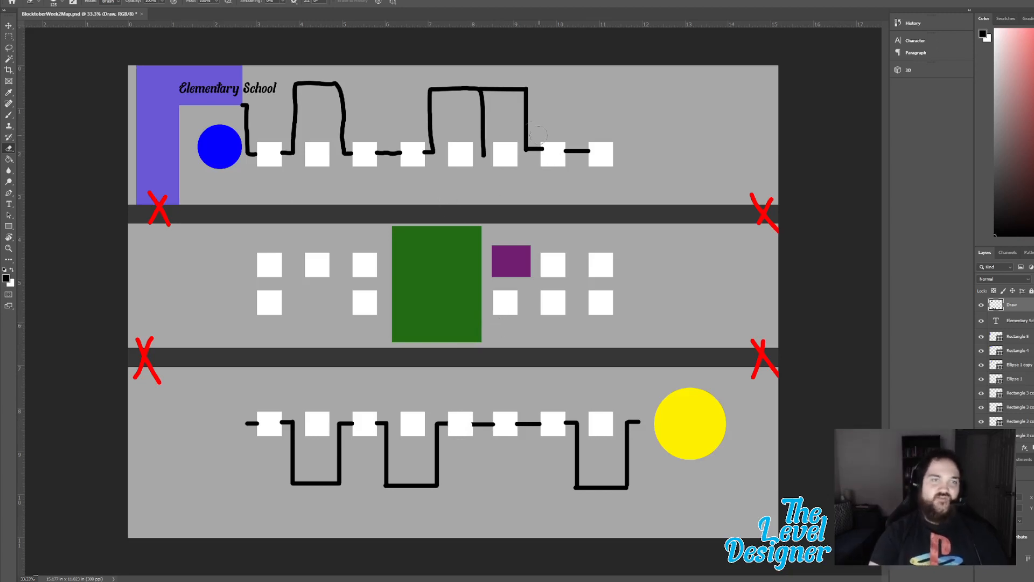
Step: Erase a gap in the fence between the fifth and sixth top-row yards and paint short fence pieces beside the second, fifth and sixth houses
key("bracketleft")
key("bracketleft")
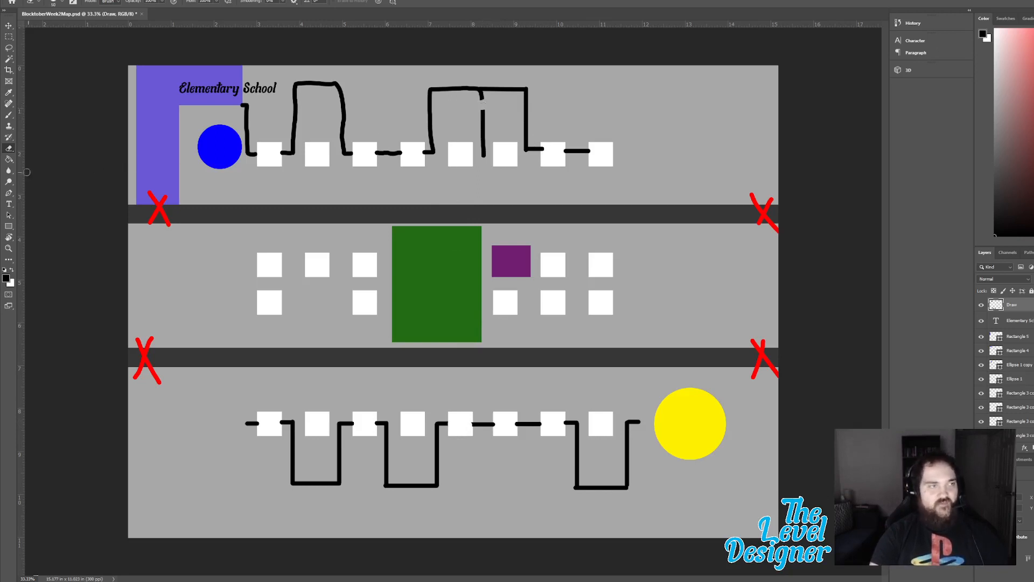
left_click(9, 115)
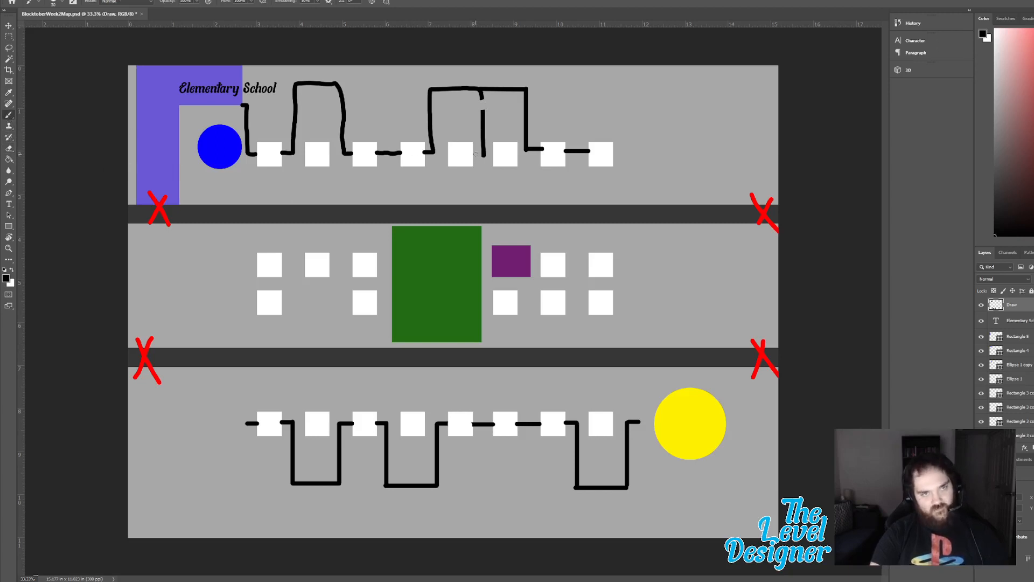
left_click_drag(476, 155, 488, 154)
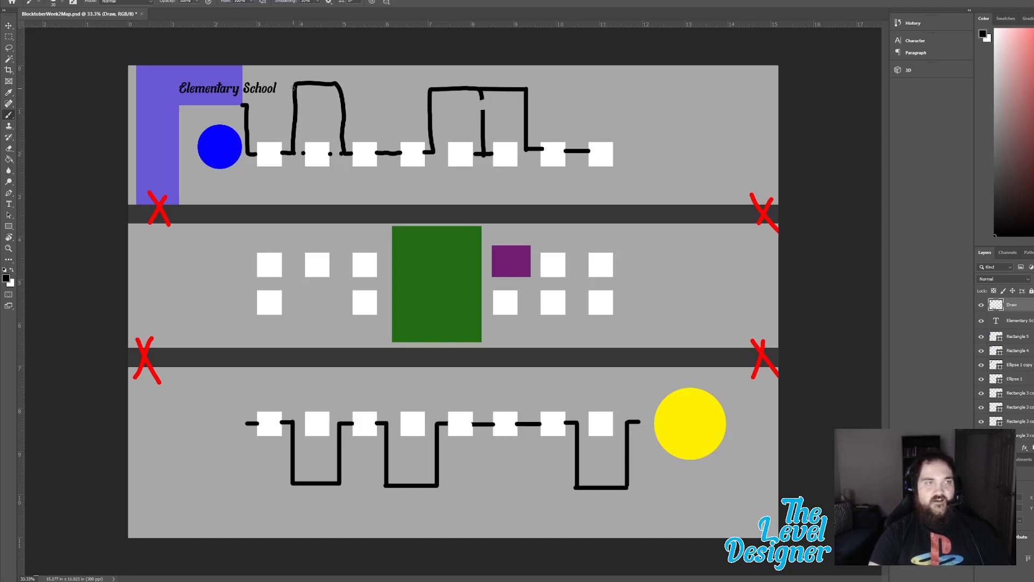
Step: Paint a long straight fence behind the top row, with dividers up to it between houses three and four and houses seven and eight
left_click_drag(286, 83, 667, 82)
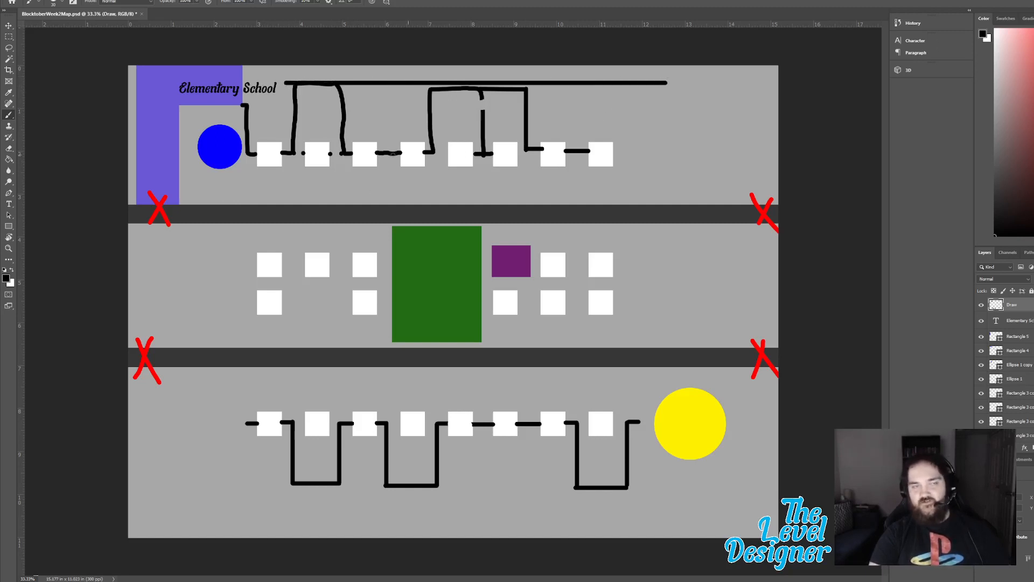
left_click_drag(389, 153, 389, 82)
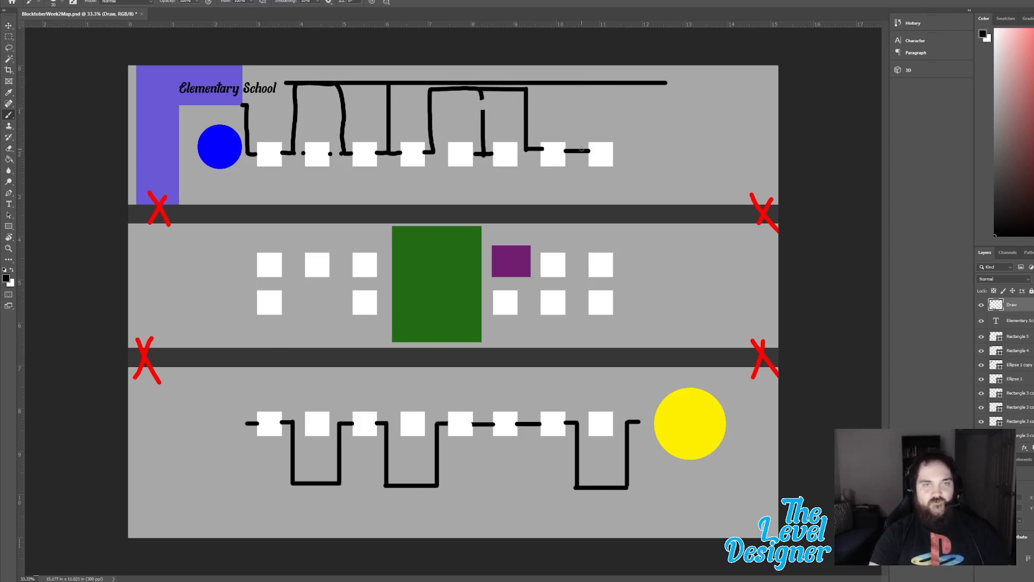
left_click_drag(578, 151, 578, 82)
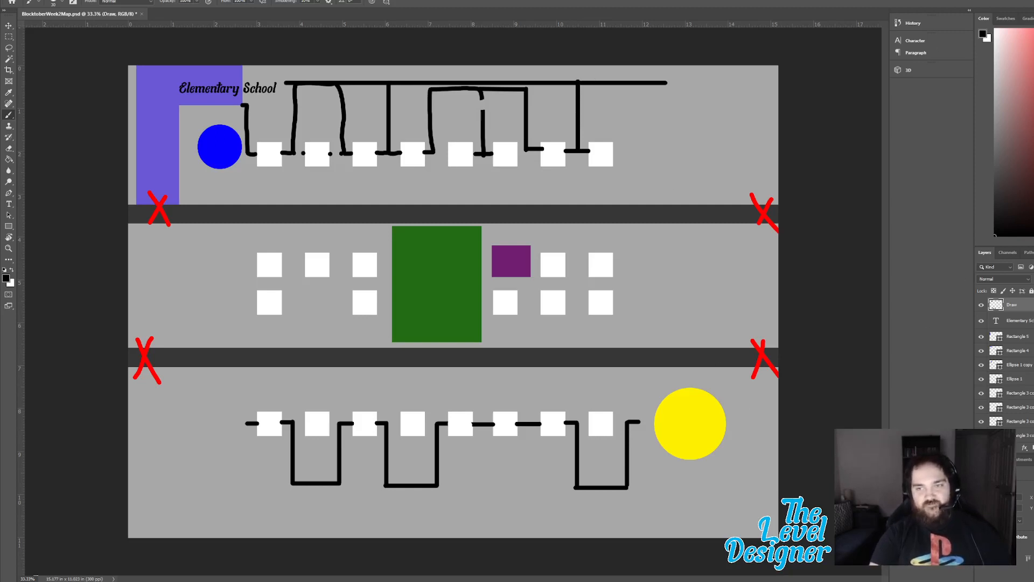
Step: Add a new layer directly below the Draw layer and name it BG
left_click(1033, 448)
left_click_drag(1020, 305, 1020, 324)
double_click(1013, 319)
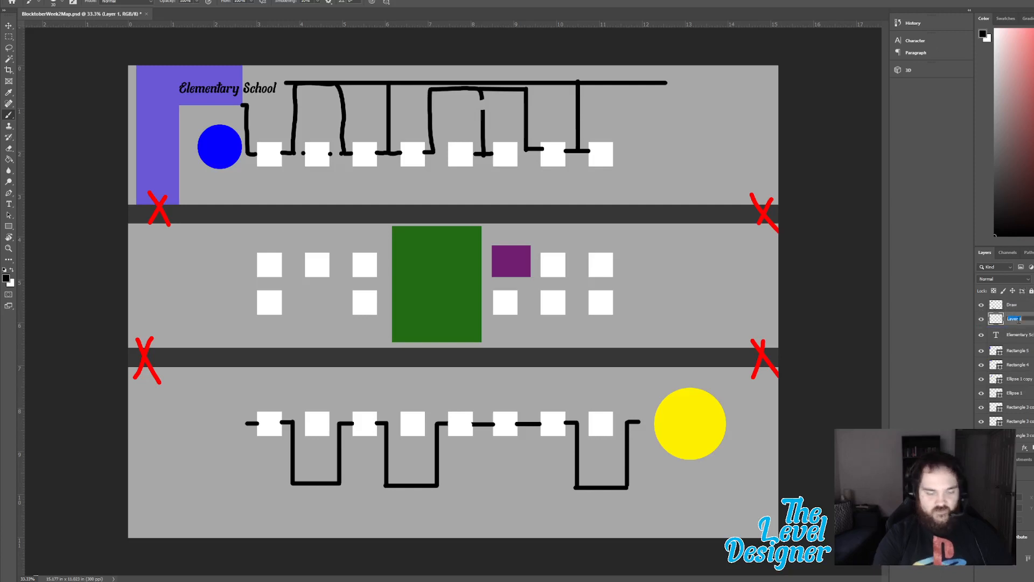
type("BG")
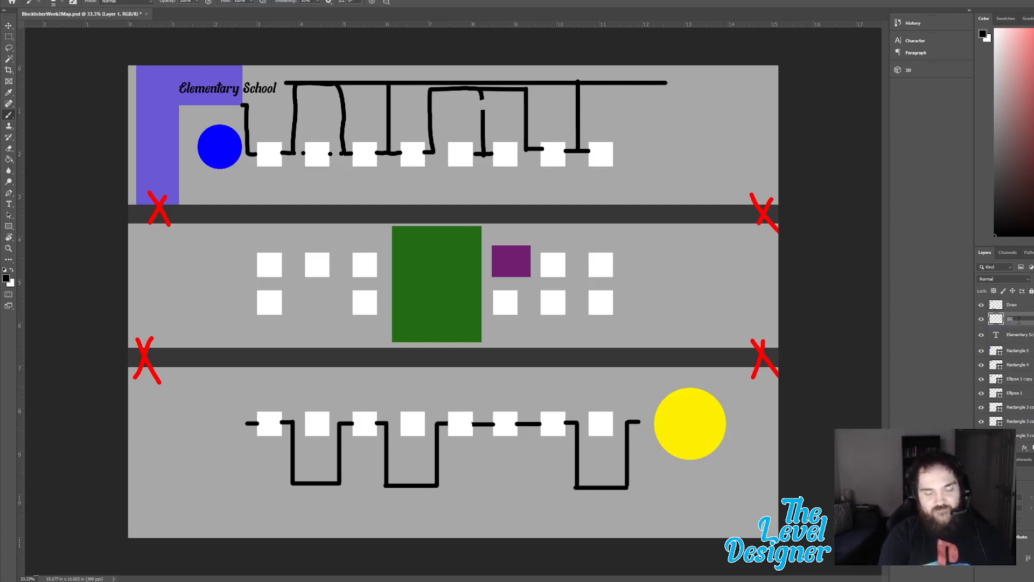
key("Return")
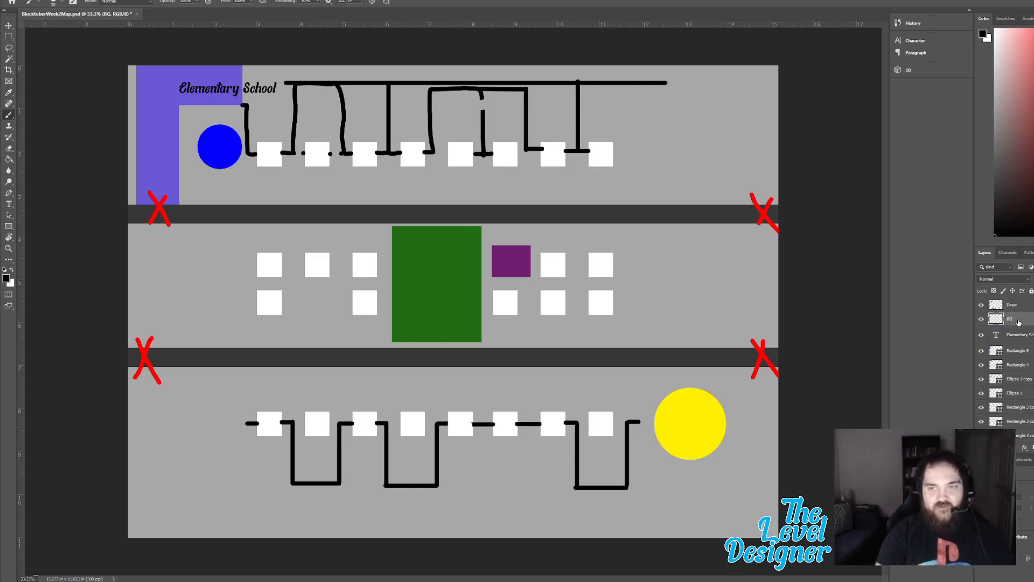
Step: Shade the yards behind the fifth and sixth top-row houses dark grey on the BG layer with an enlarged Brush
left_click(7, 279)
left_click_drag(603, 236, 586, 227)
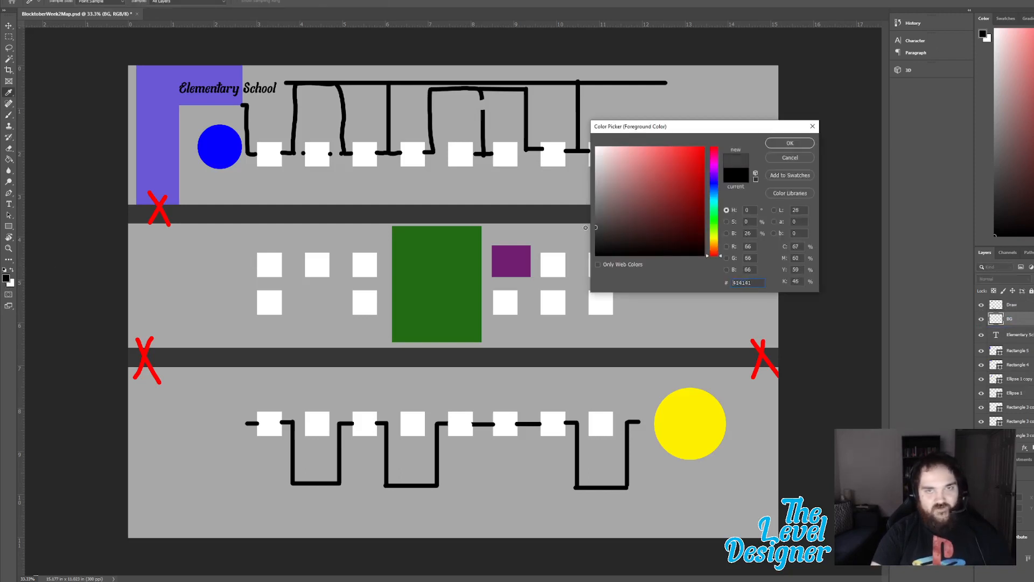
left_click(790, 143)
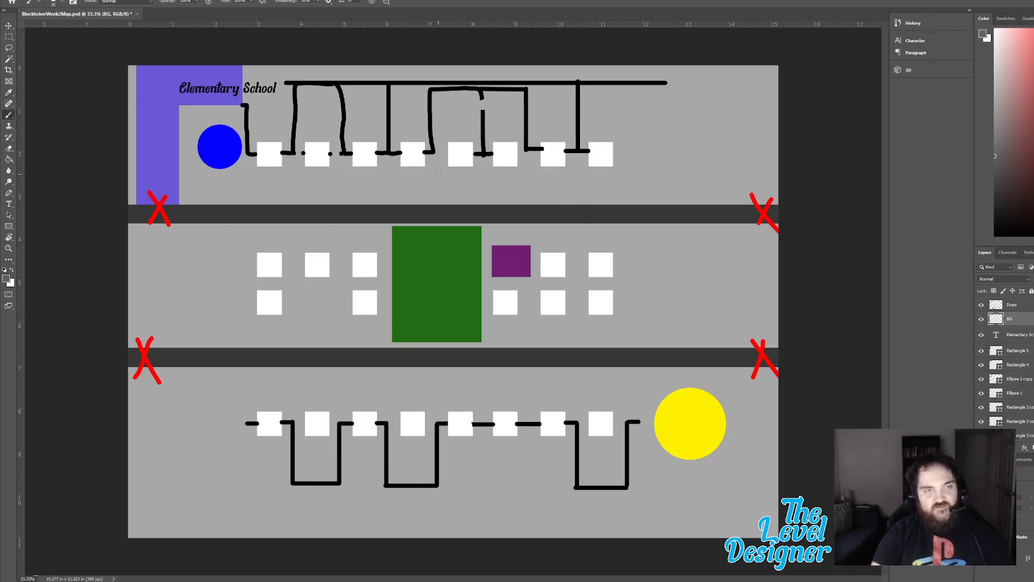
mouse_move(440, 98)
left_mouse_down()
mouse_move(463, 95)
mouse_move(442, 96)
mouse_move(517, 103)
mouse_move(512, 142)
mouse_move(446, 130)
mouse_move(438, 113)
mouse_move(441, 137)
mouse_move(490, 138)
mouse_move(501, 114)
left_mouse_up()
key("bracketright")
key("bracketright")
key("bracketright")
key("bracketright")
key("bracketright")
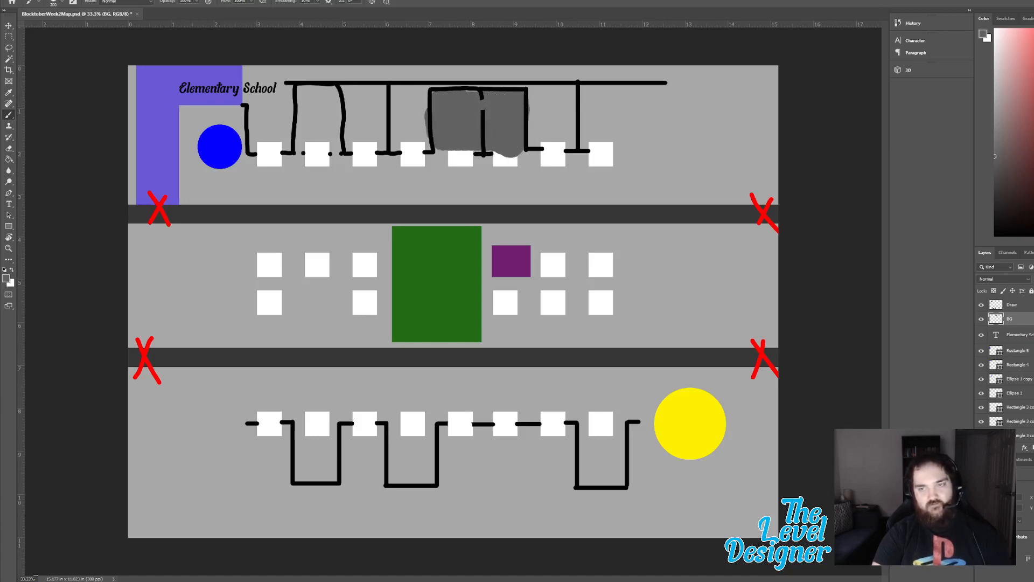
Step: Move the BG layer beneath the Rectangle 1 layer so the shading lies behind the houses
key("v")
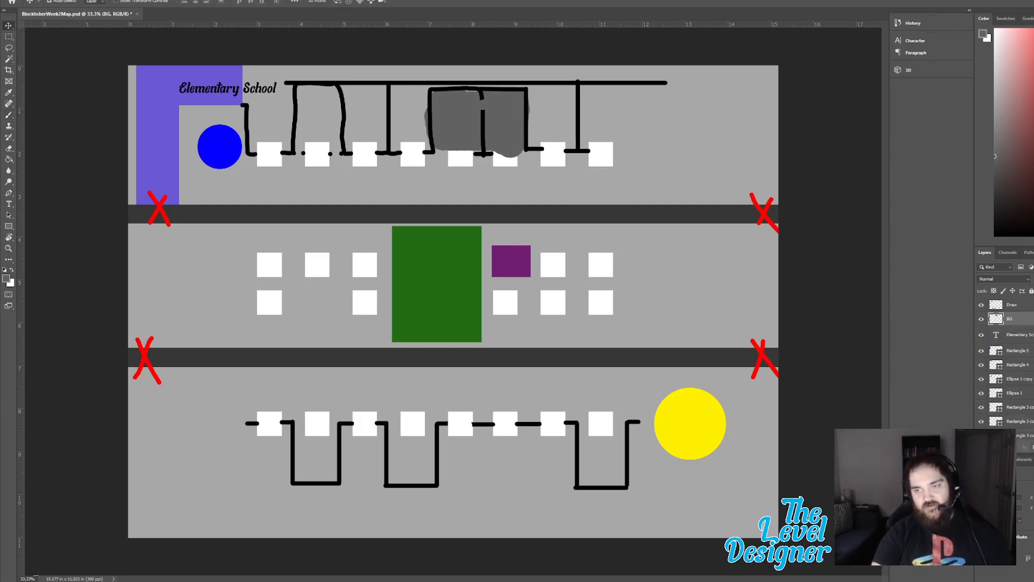
scroll(1005, 367, "down", 3)
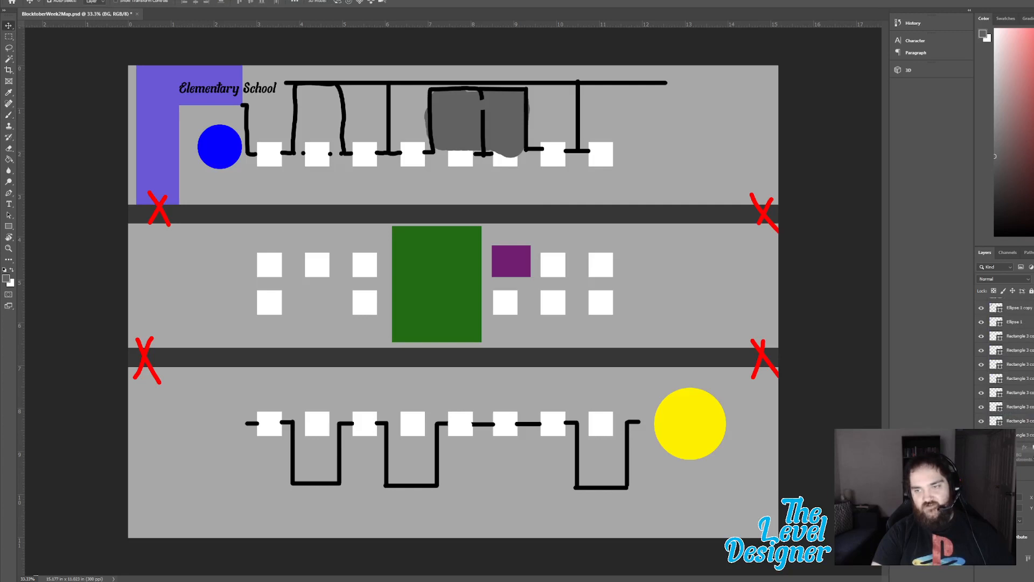
scroll(1005, 366, "down", 1)
scroll(1005, 366, "down", 2)
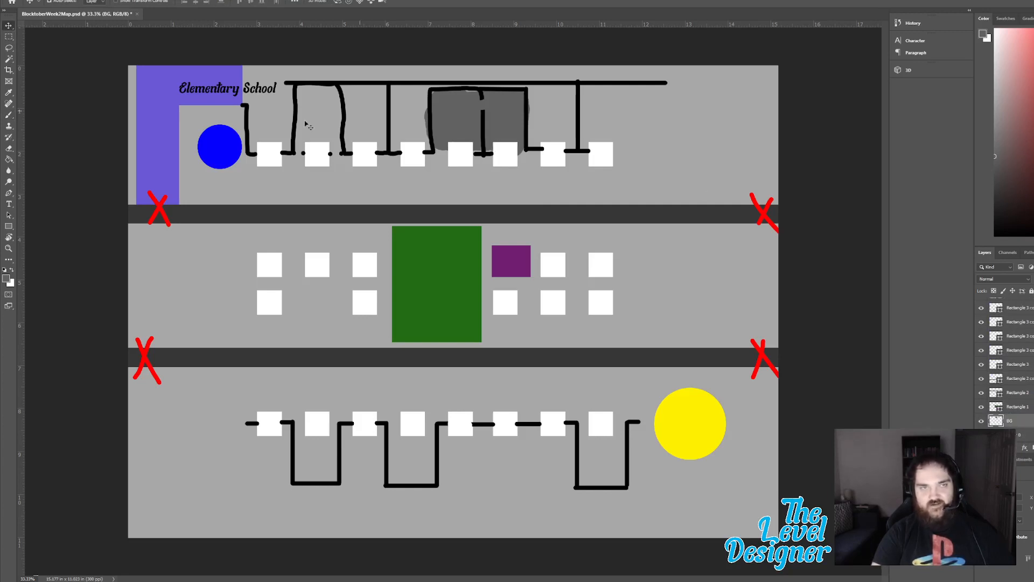
Step: Shade the yard behind the second top-row house dark grey, erase the overspill past its right fence, and return to the Brush
left_click(9, 115)
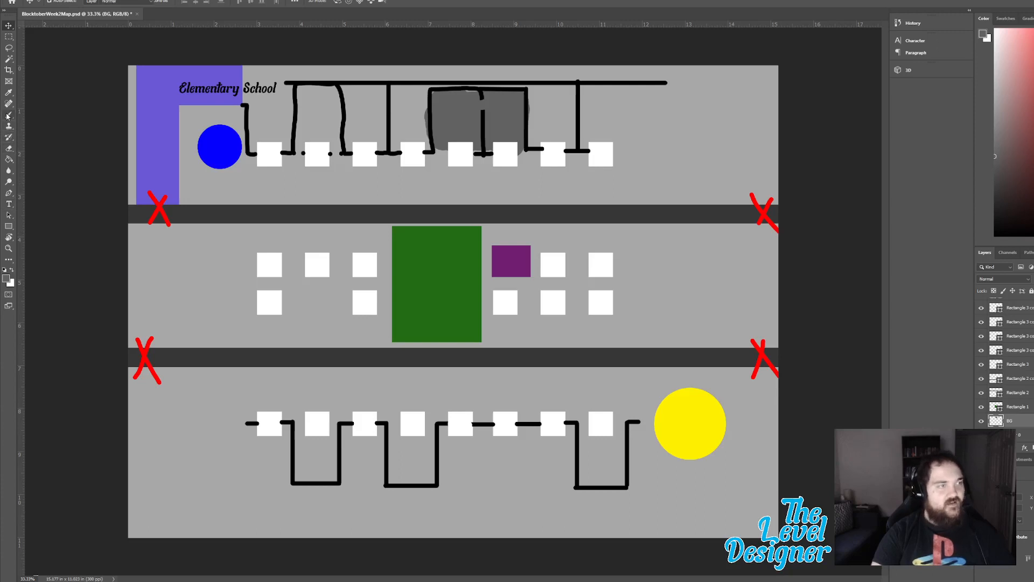
mouse_move(301, 92)
left_mouse_down()
mouse_move(328, 98)
mouse_move(321, 148)
mouse_move(305, 144)
mouse_move(310, 115)
mouse_move(313, 148)
mouse_move(302, 141)
mouse_move(331, 132)
mouse_move(344, 102)
mouse_move(350, 141)
left_mouse_up()
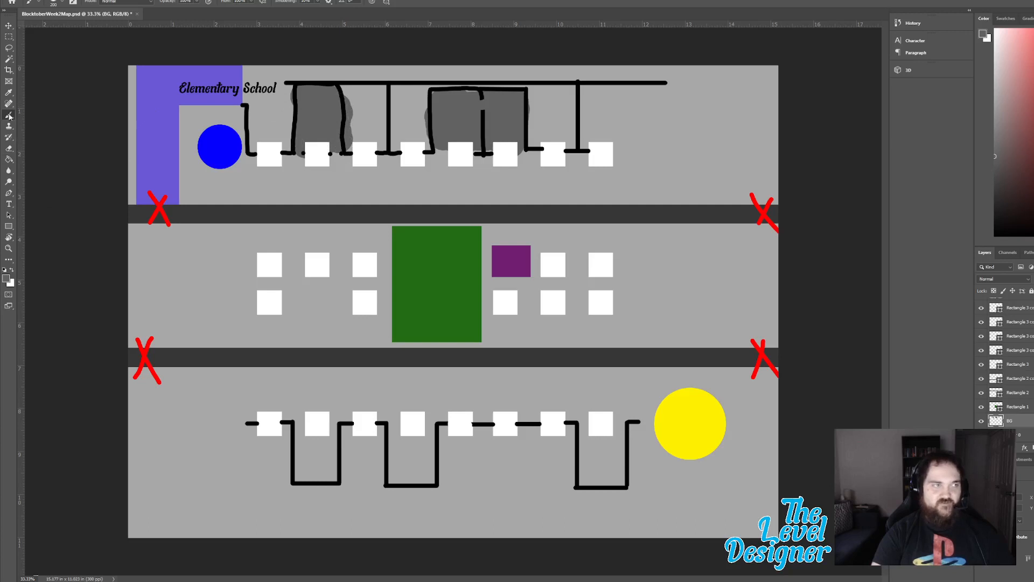
left_click(10, 91)
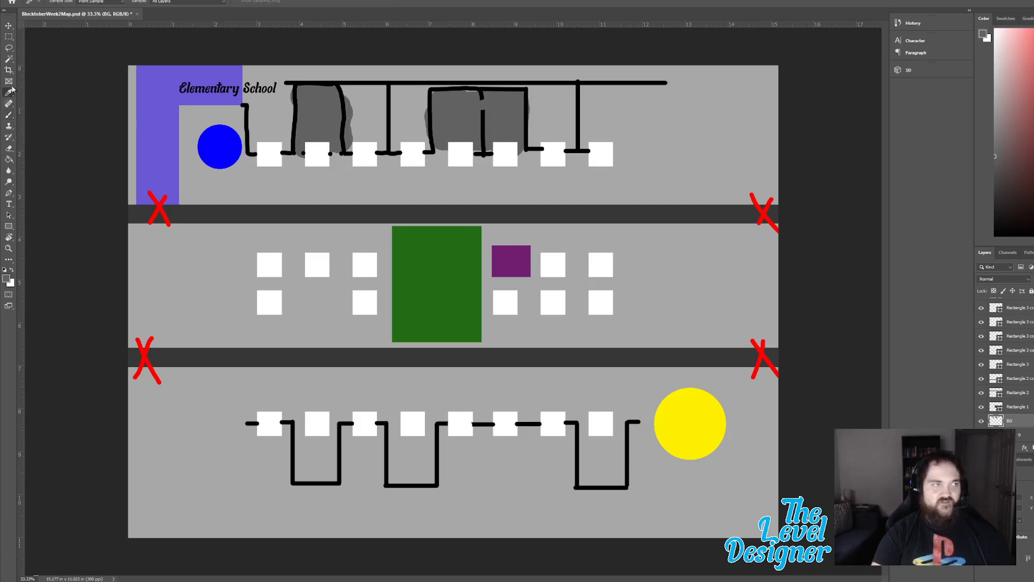
left_click(10, 151)
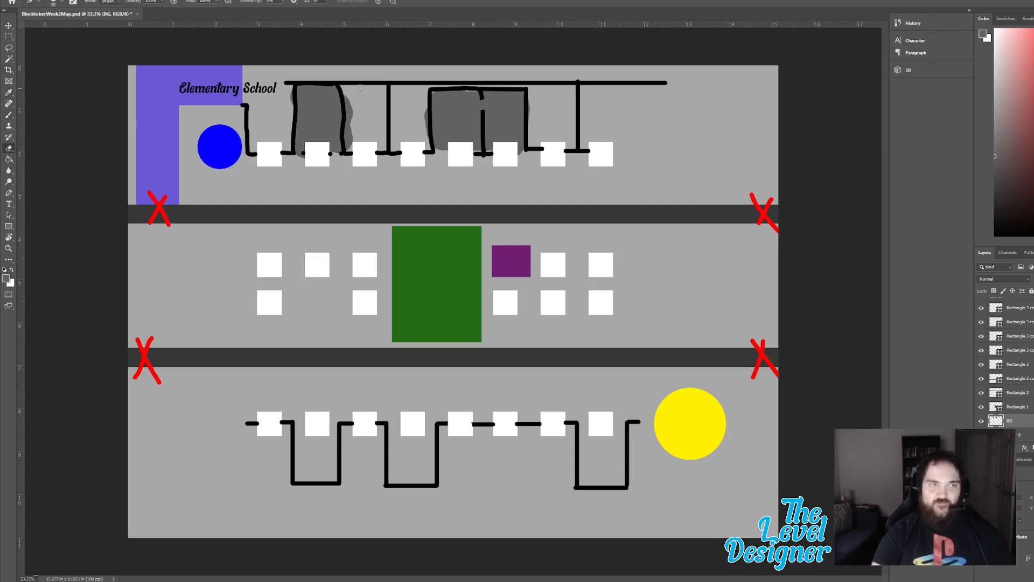
mouse_move(349, 95)
left_mouse_down()
mouse_move(348, 155)
mouse_move(352, 107)
left_mouse_up()
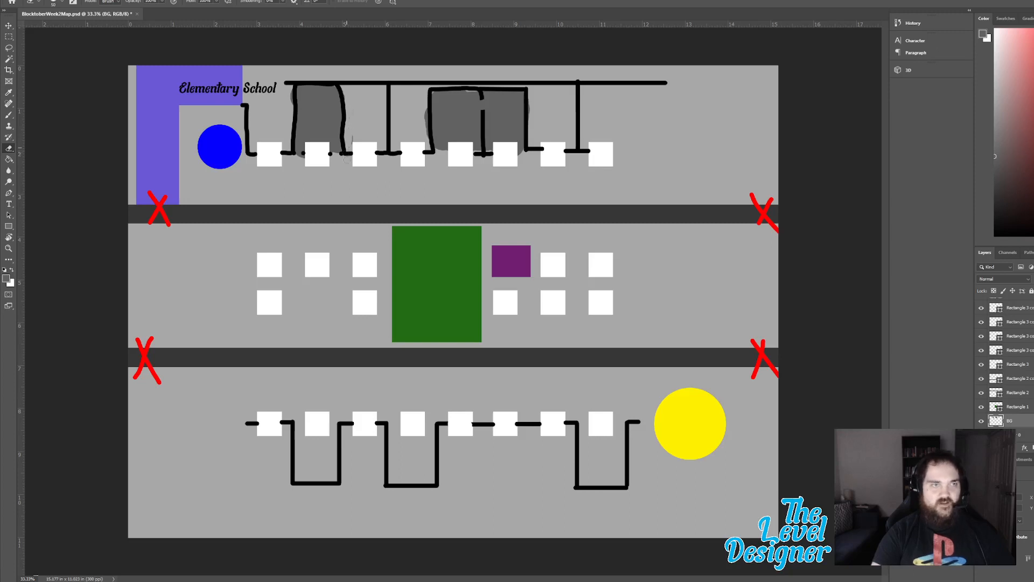
left_click(8, 25)
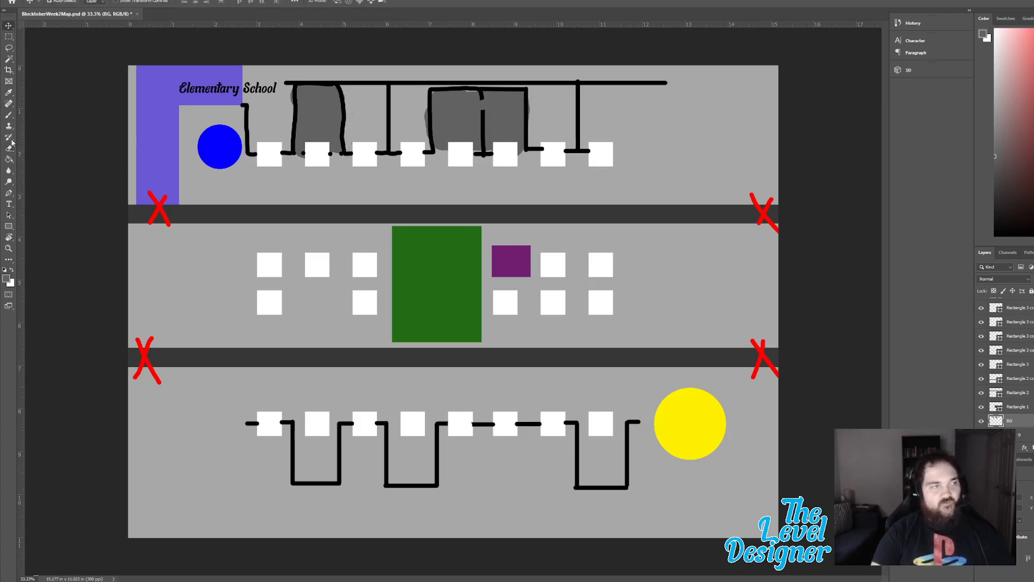
left_click(7, 116)
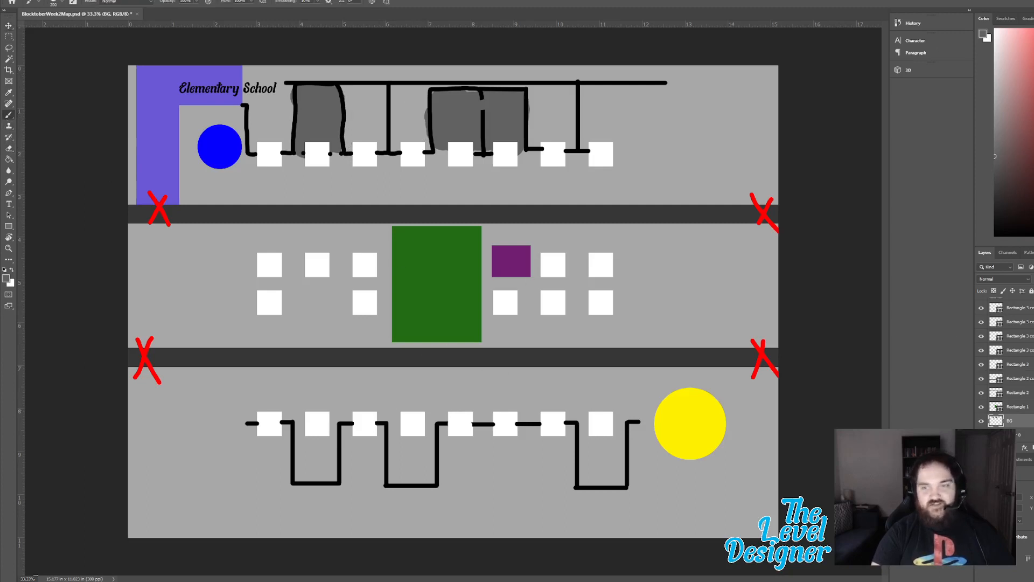
Step: Switch to the Draw layer with black paint and a smaller Brush, and try a straight back fence behind the bottom-row houses
scroll(1006, 366, "up", 10)
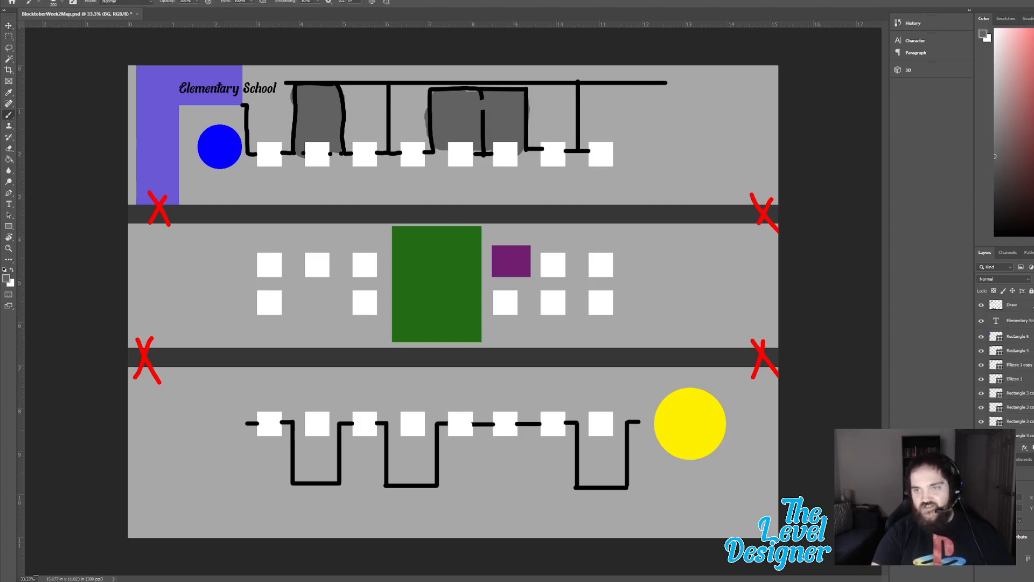
left_click(1011, 305)
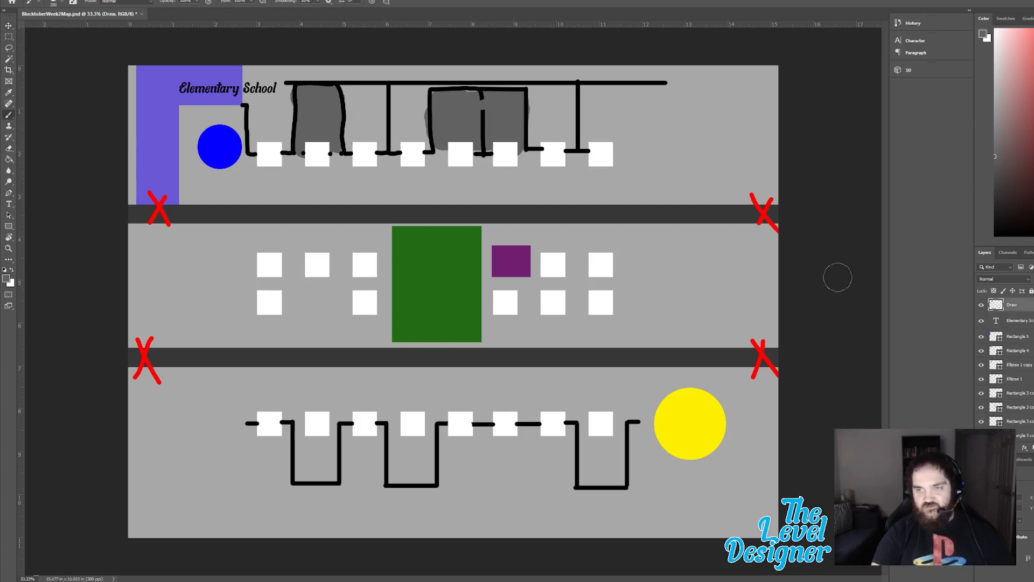
left_click(5, 270)
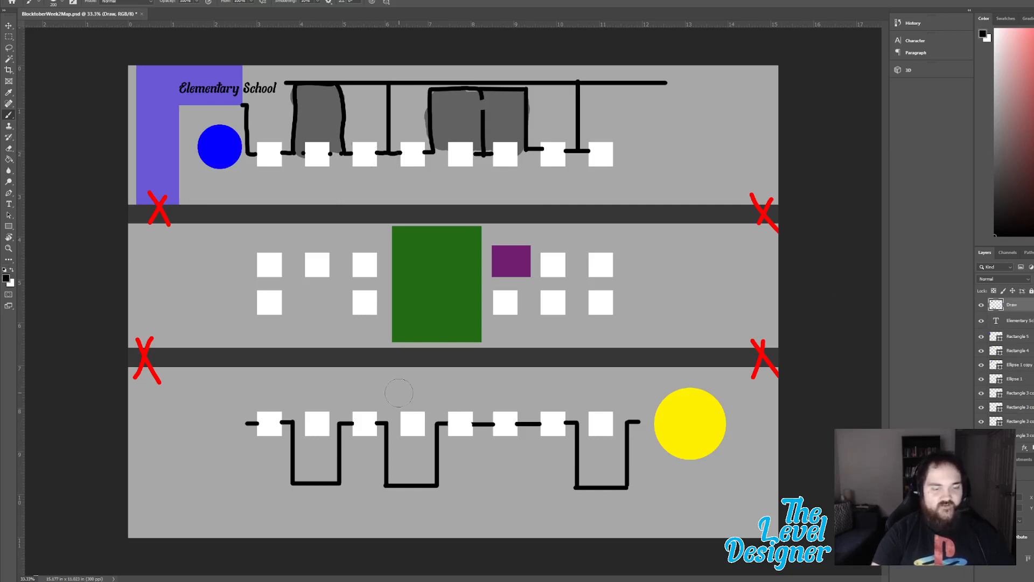
key("bracketleft")
key("bracketleft")
key("bracketleft")
key("bracketleft")
key("bracketleft")
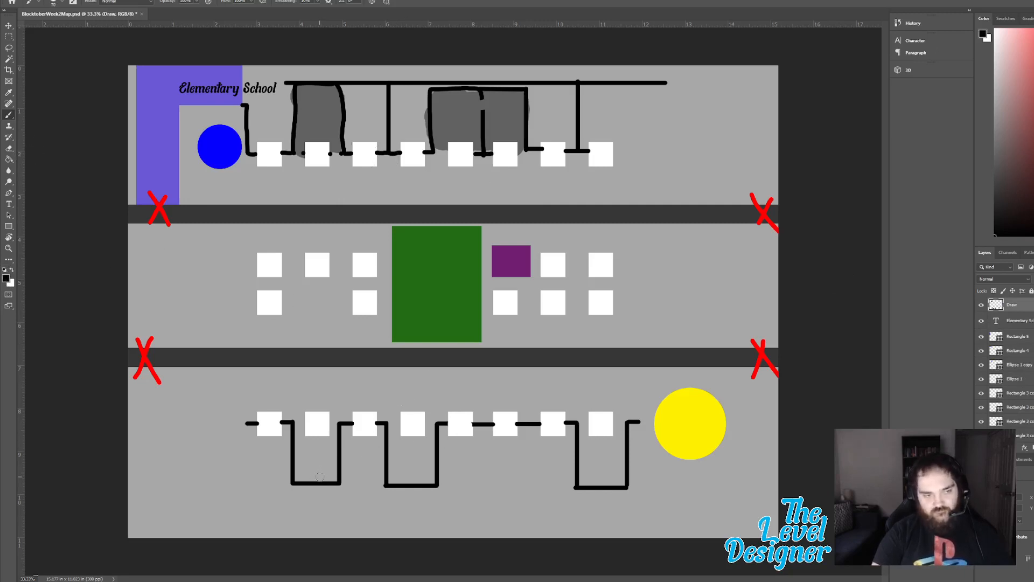
key("bracketleft")
key("bracketleft")
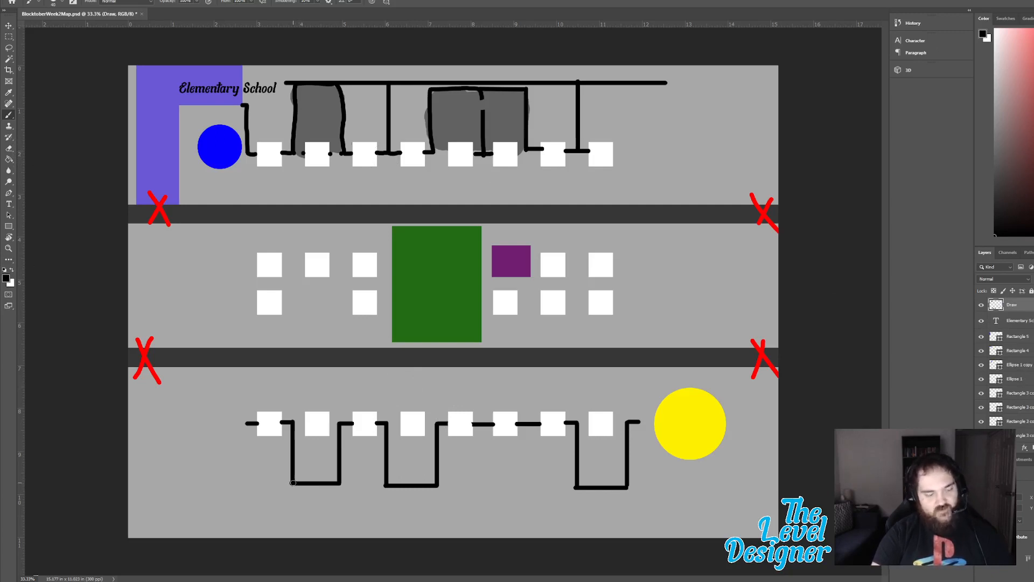
left_click_drag(237, 483, 685, 482)
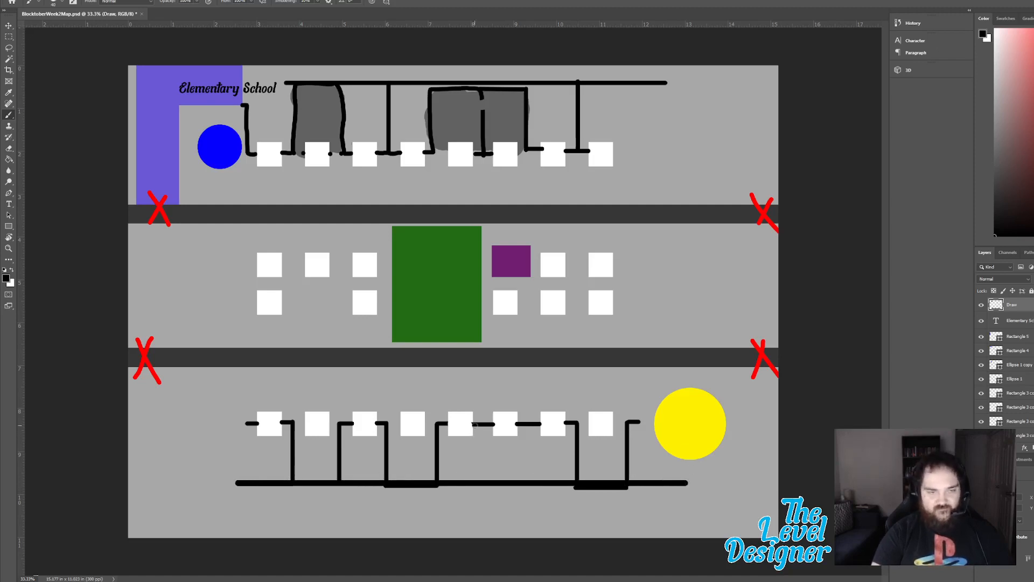
key("ctrl+z")
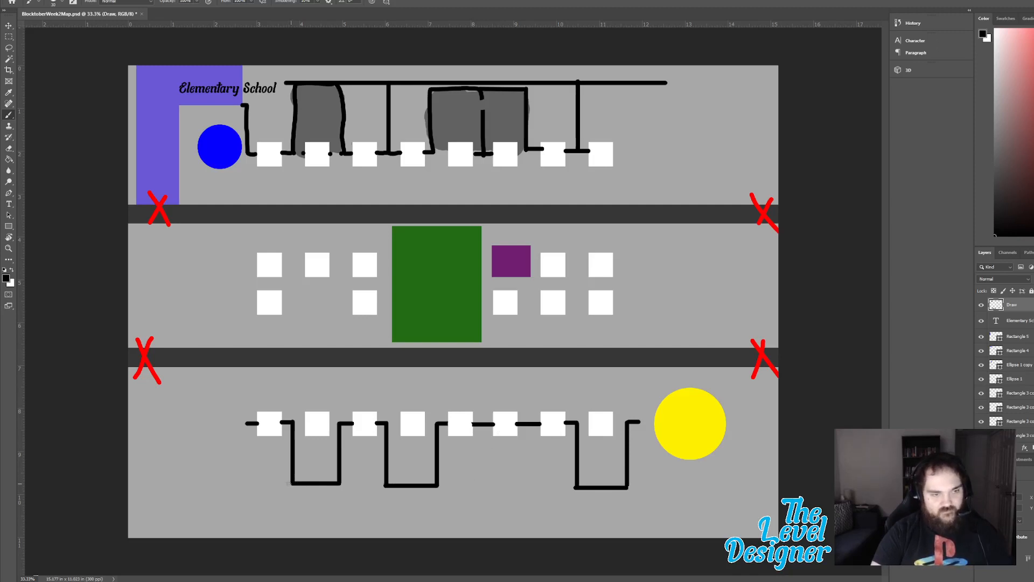
Step: Paint a straight black back fence along the bottom-row yards and a divider fence on each side of the sixth house's yard
mouse_move(289, 483)
left_mouse_down()
mouse_move(210, 474)
mouse_move(667, 482)
left_mouse_up()
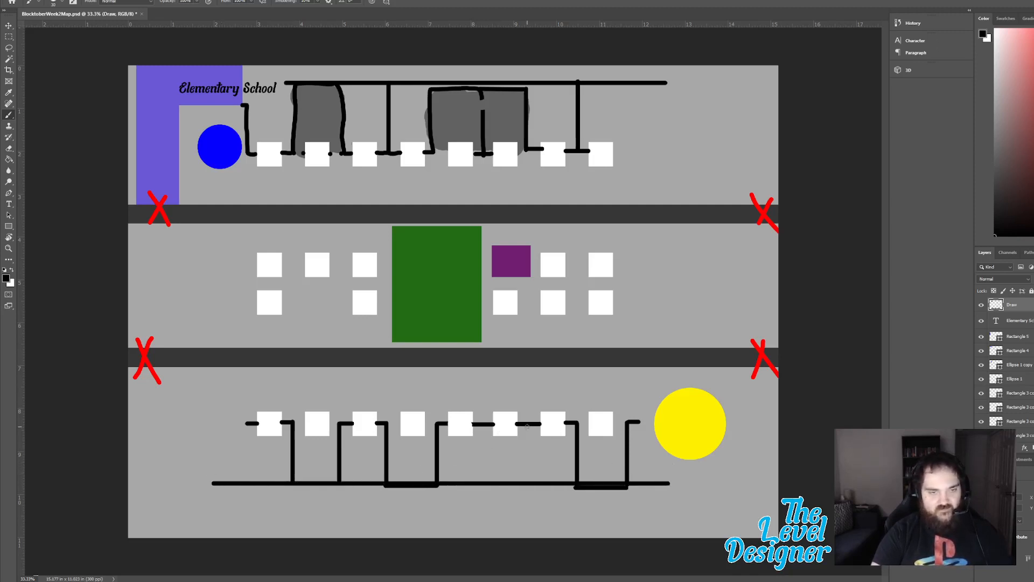
left_click_drag(527, 425, 527, 482)
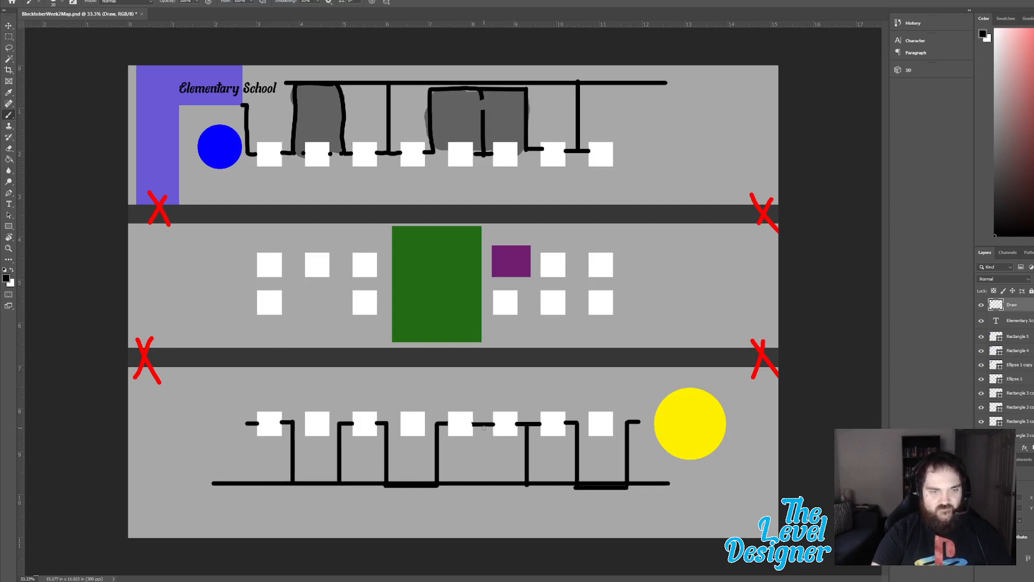
left_click_drag(484, 425, 483, 483)
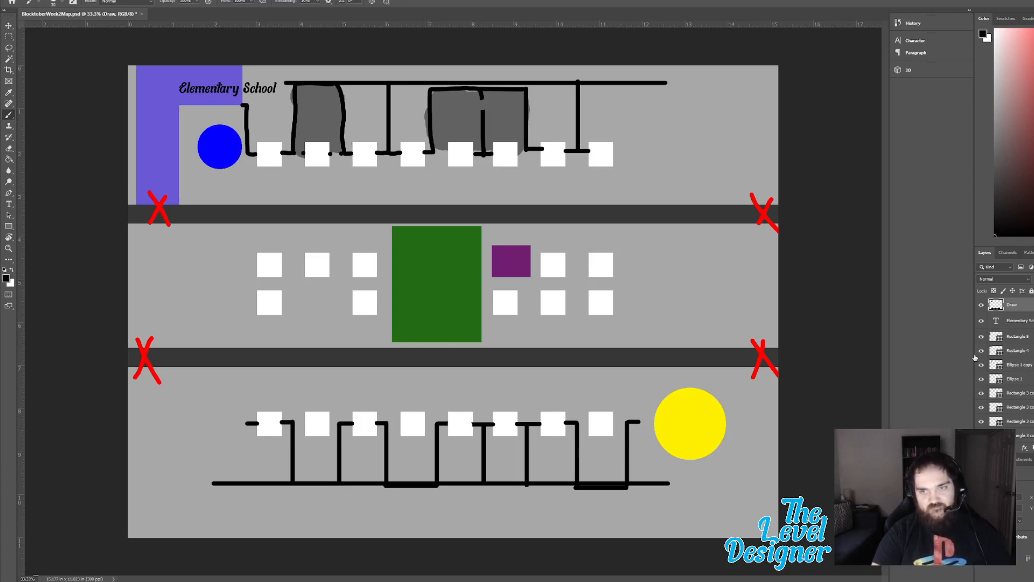
Step: Shade the yards behind the second, fourth and eighth bottom-row houses on the BG layer with sampled dark grey and an enlarged Brush
left_click(8, 92)
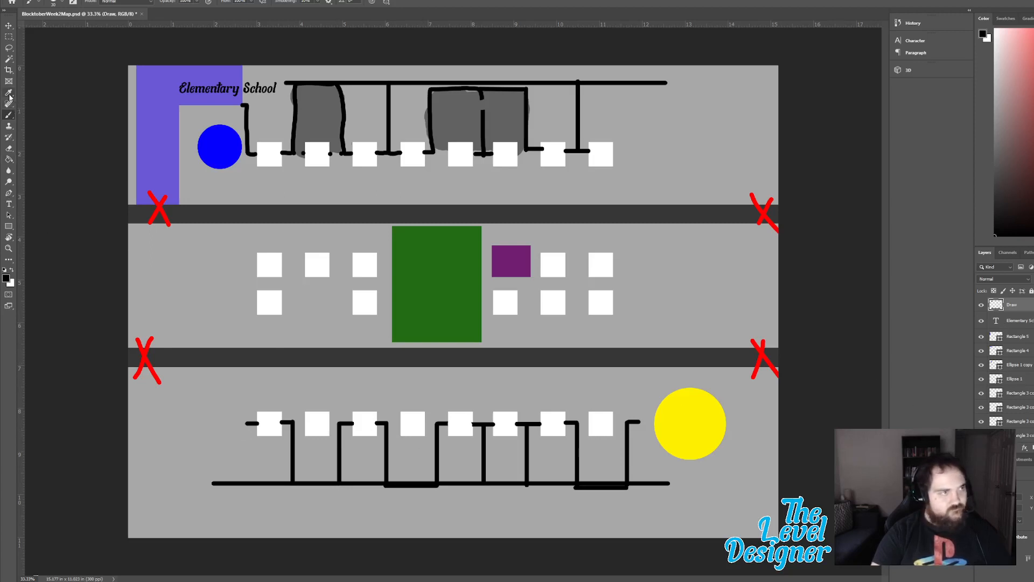
left_click(324, 113)
scroll(1005, 361, "down", 3)
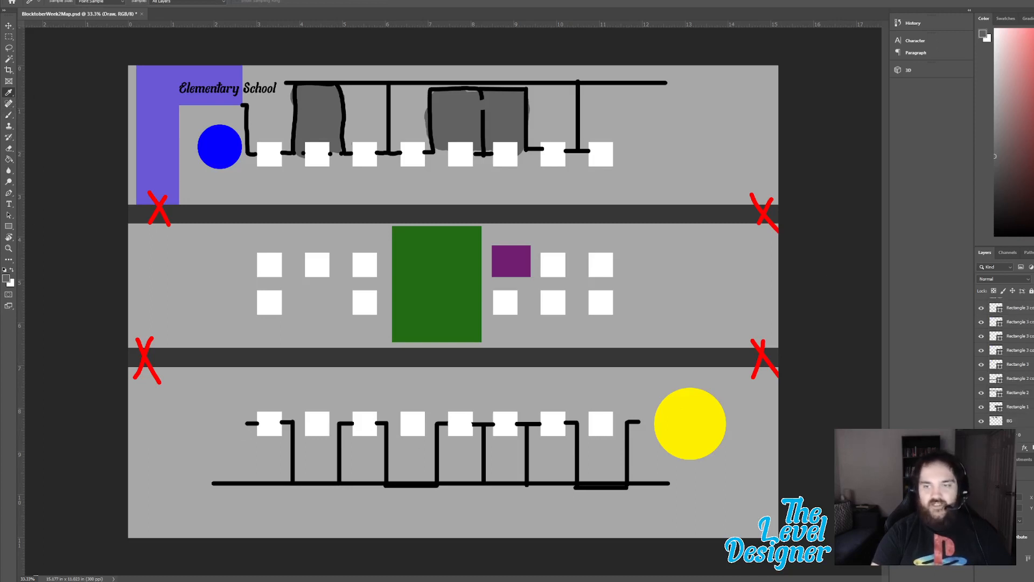
left_click(1031, 421)
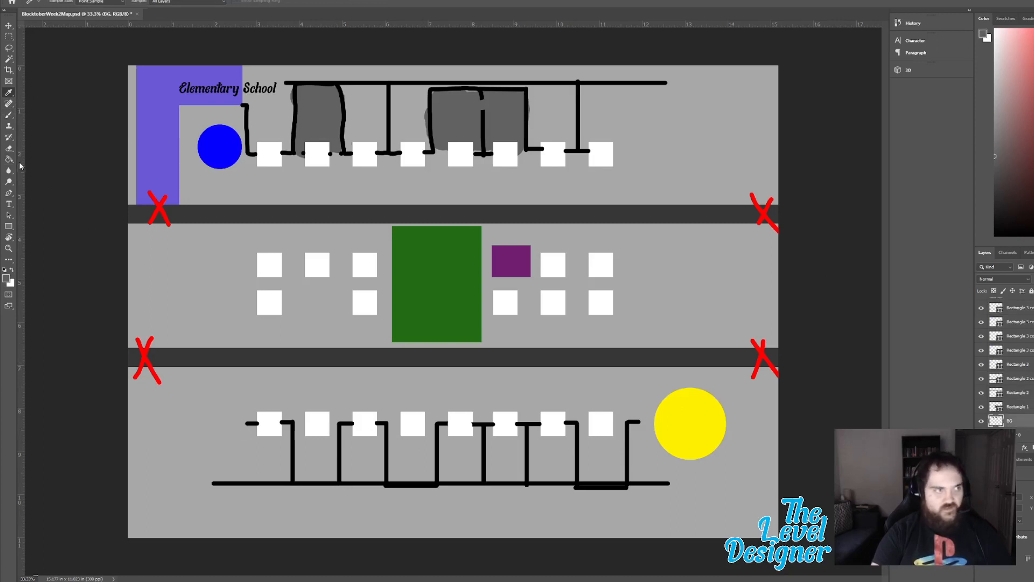
left_click(9, 115)
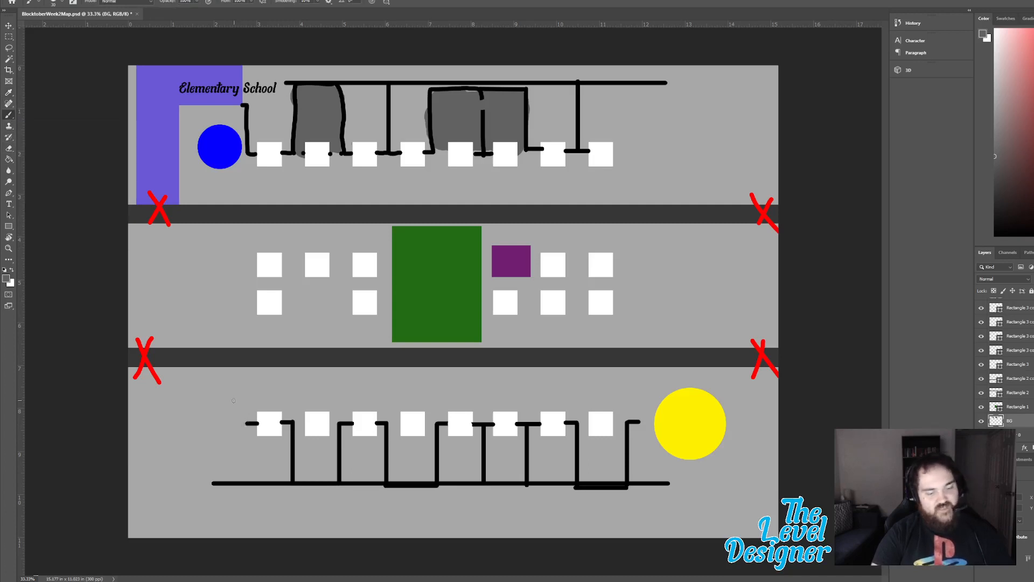
key("bracketright")
key("bracketright")
key("bracketright")
key("bracketright")
key("bracketright")
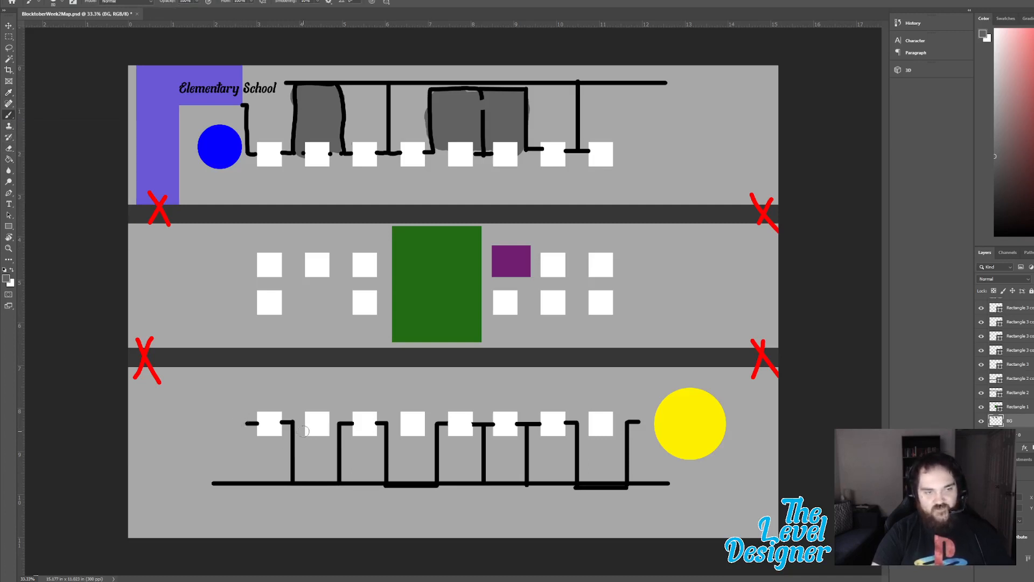
mouse_move(301, 425)
left_mouse_down()
mouse_move(303, 470)
mouse_move(319, 465)
mouse_move(321, 433)
mouse_move(332, 435)
mouse_move(319, 432)
mouse_move(301, 478)
mouse_move(320, 477)
mouse_move(324, 435)
mouse_move(328, 480)
mouse_move(335, 437)
left_mouse_up()
mouse_move(396, 431)
left_mouse_down()
mouse_move(395, 476)
mouse_move(393, 429)
mouse_move(391, 477)
mouse_move(416, 477)
mouse_move(431, 434)
mouse_move(428, 477)
mouse_move(425, 437)
mouse_move(403, 439)
mouse_move(415, 459)
left_mouse_up()
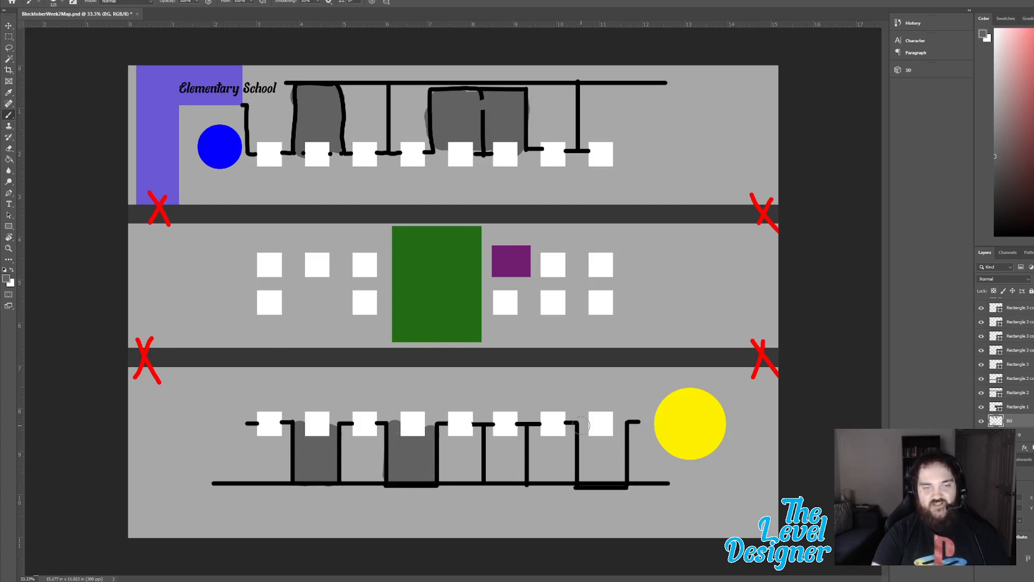
mouse_move(582, 426)
left_mouse_down()
mouse_move(623, 433)
mouse_move(616, 480)
mouse_move(583, 476)
mouse_move(580, 440)
mouse_move(597, 435)
mouse_move(599, 470)
mouse_move(609, 434)
mouse_move(598, 461)
left_mouse_up()
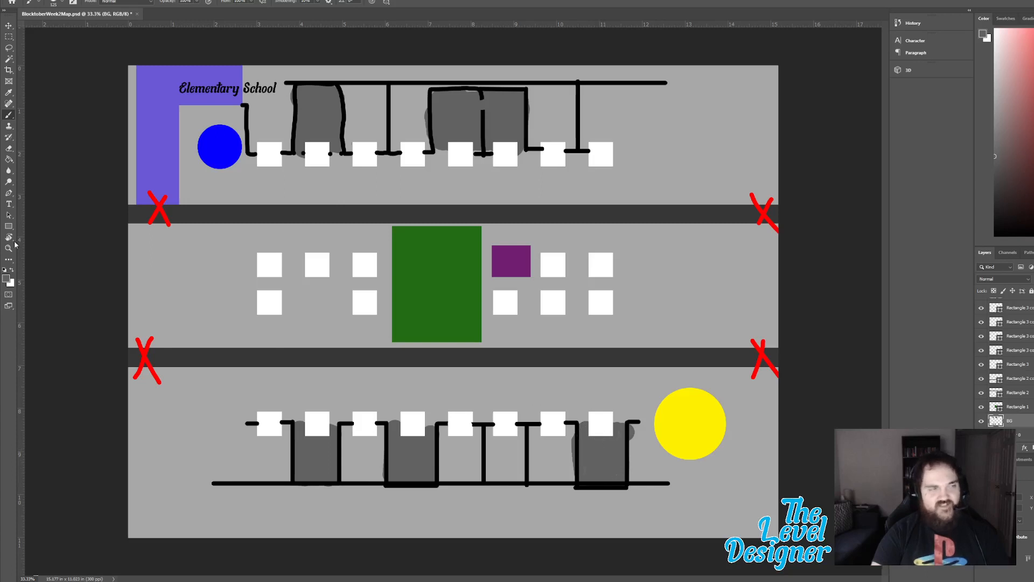
Step: Erase the grey overspill outside both side fences of the eighth bottom-row house's yard
left_click(9, 151)
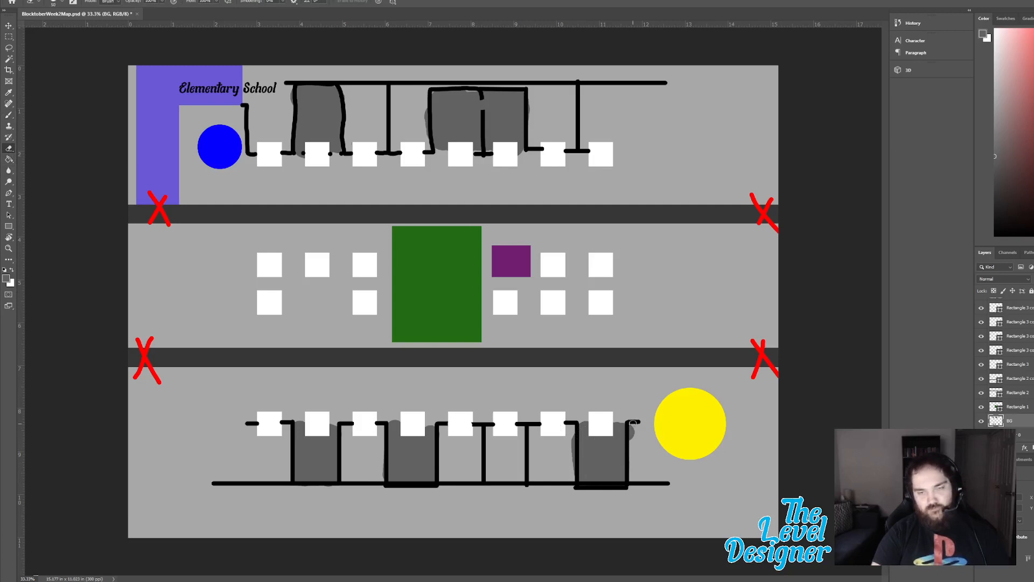
left_click_drag(633, 423, 634, 451)
left_click_drag(572, 433, 572, 466)
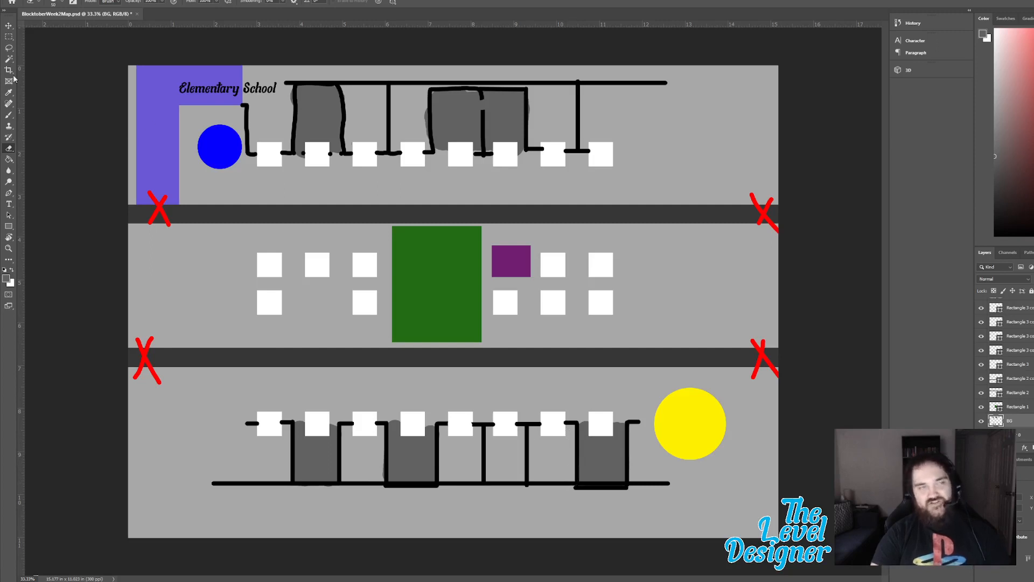
Step: Duplicate the vertical purple school block below the lower road, and place a second copy overlapping its lower end
left_click(9, 26)
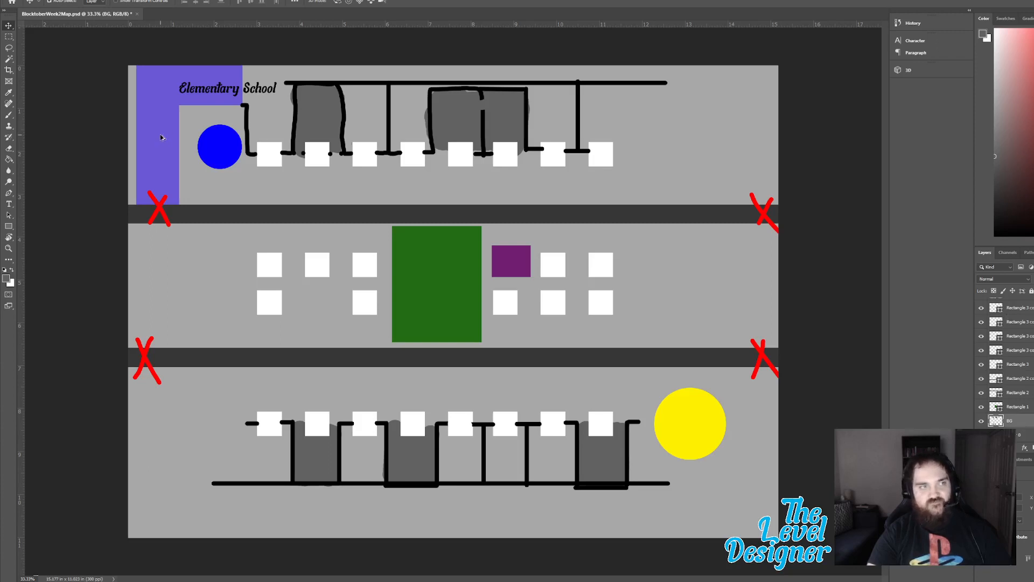
left_click_drag(161, 138, 160, 416)
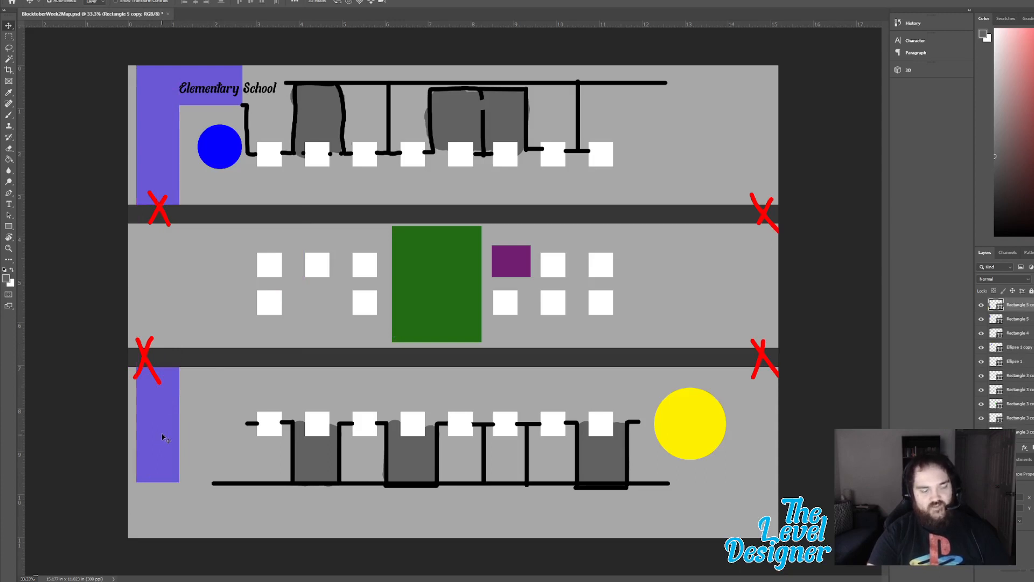
left_click_drag(161, 426, 165, 489)
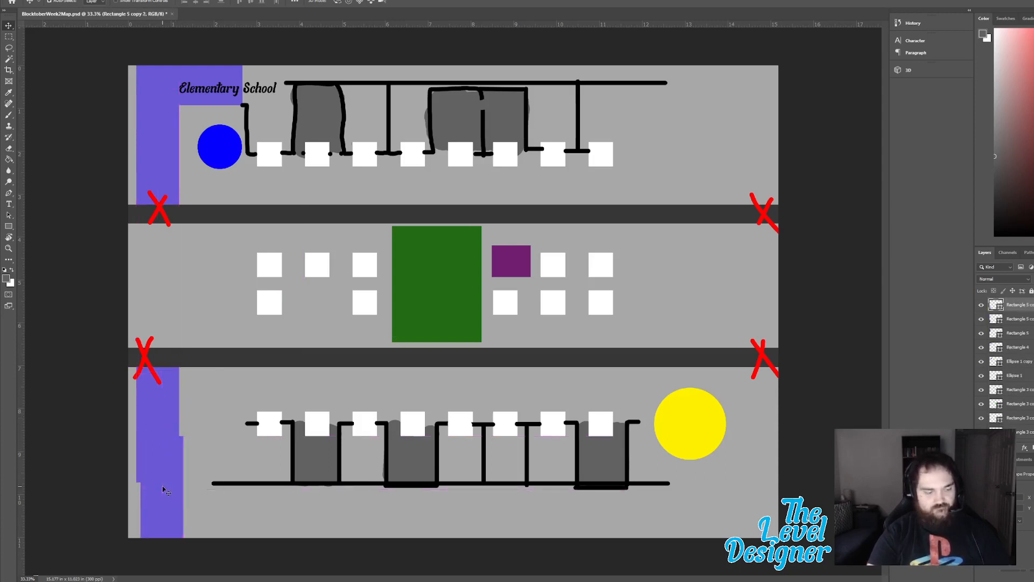
Step: Rotate the second purple copy 90 degrees and arrange both copies as an L-shaped building in the map's bottom-left corner
key("r")
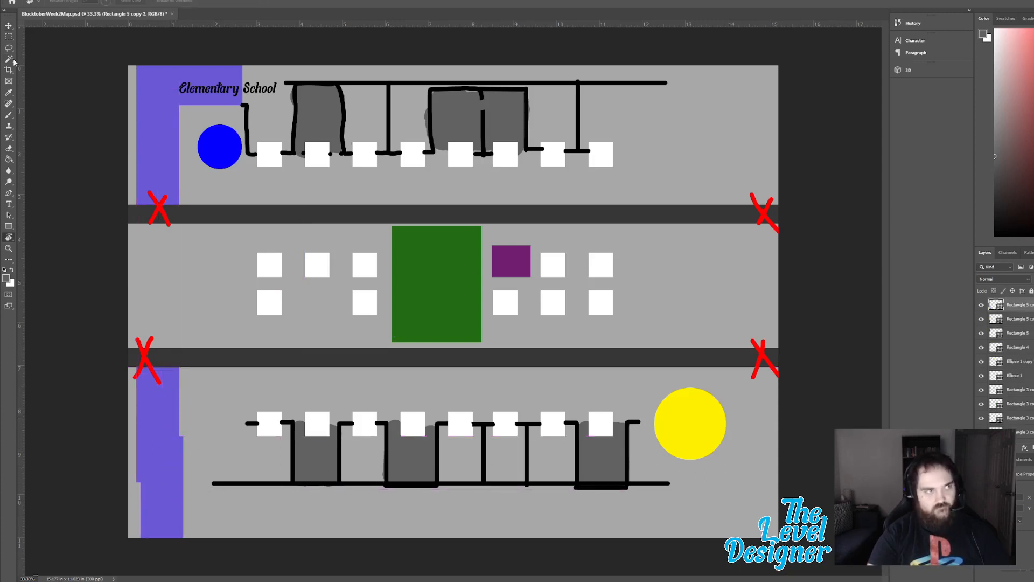
key("v")
key("ctrl+t")
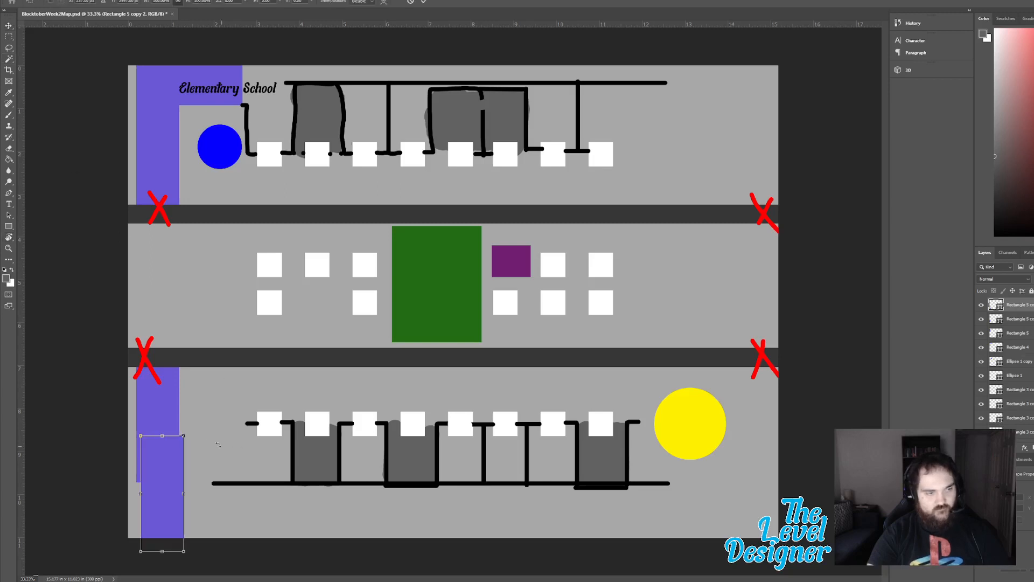
left_click_drag(192, 431, 65, 422)
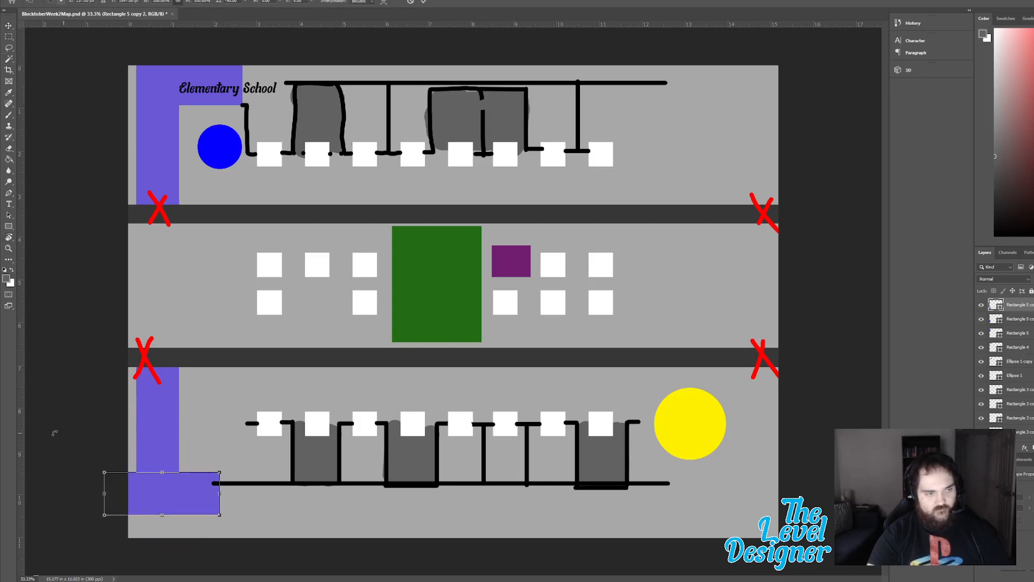
key("Return")
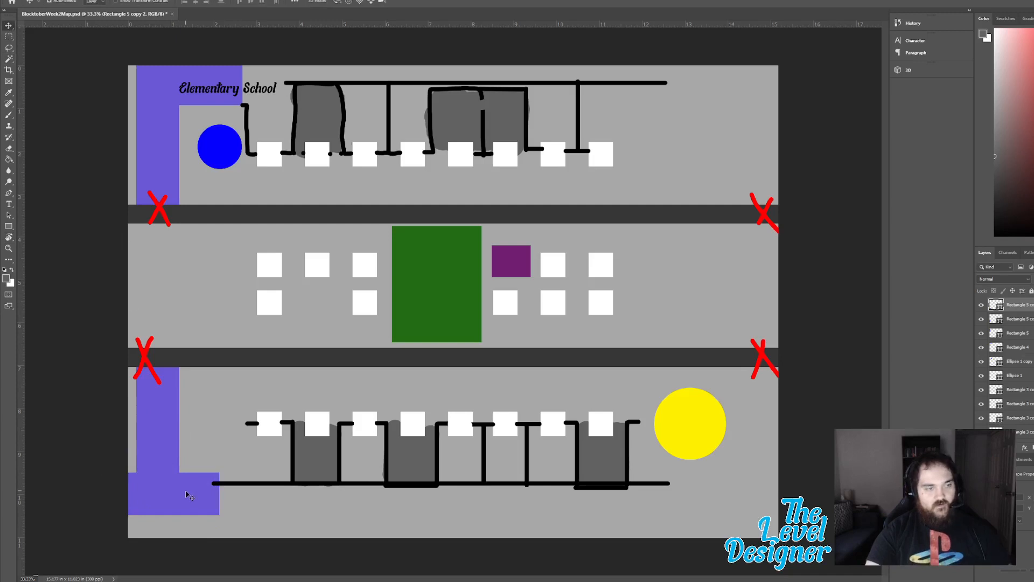
mouse_move(185, 496)
left_mouse_down()
mouse_move(222, 511)
mouse_move(204, 505)
left_mouse_up()
left_click_drag(164, 429, 155, 431)
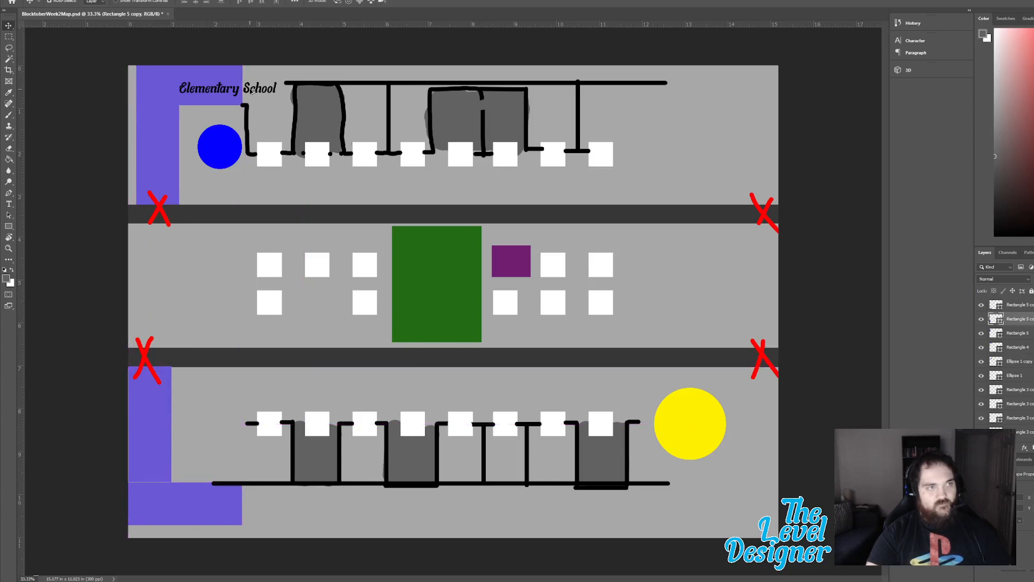
Step: Copy the Elementary School label onto the horizontal block of the new L-shaped building and change its text to "Police Station"
left_click_drag(253, 91, 210, 507)
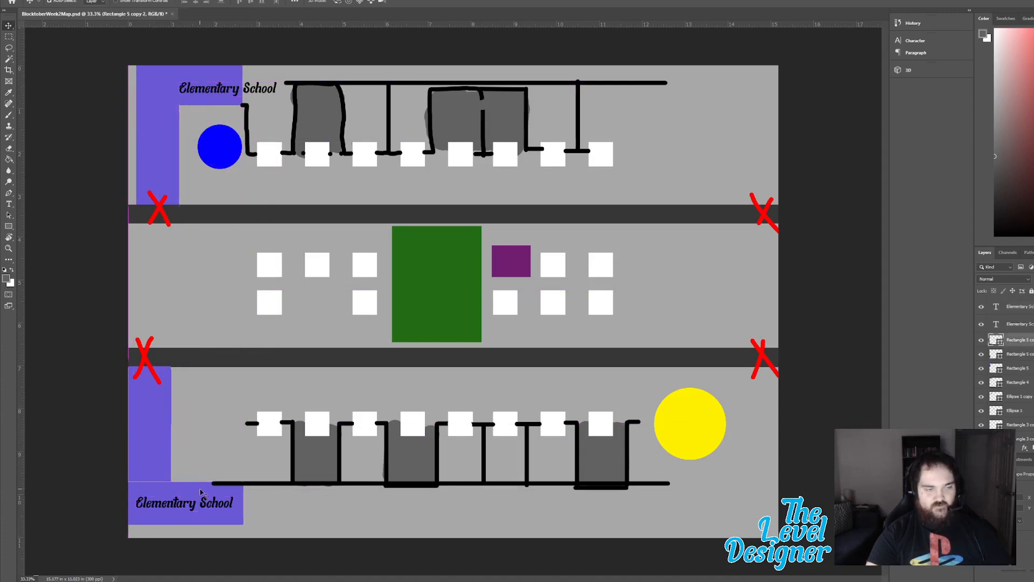
left_click(205, 509)
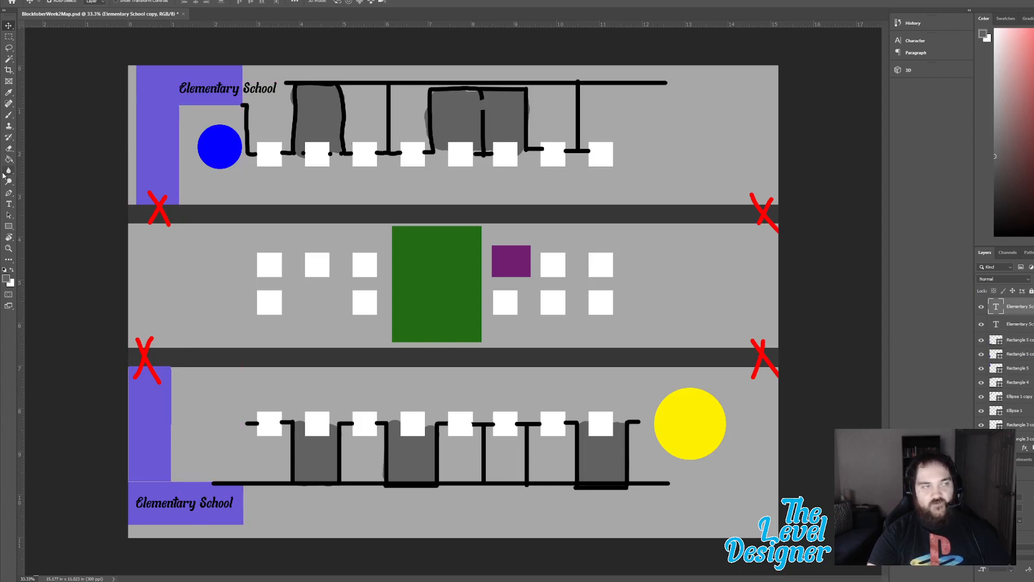
left_click(9, 203)
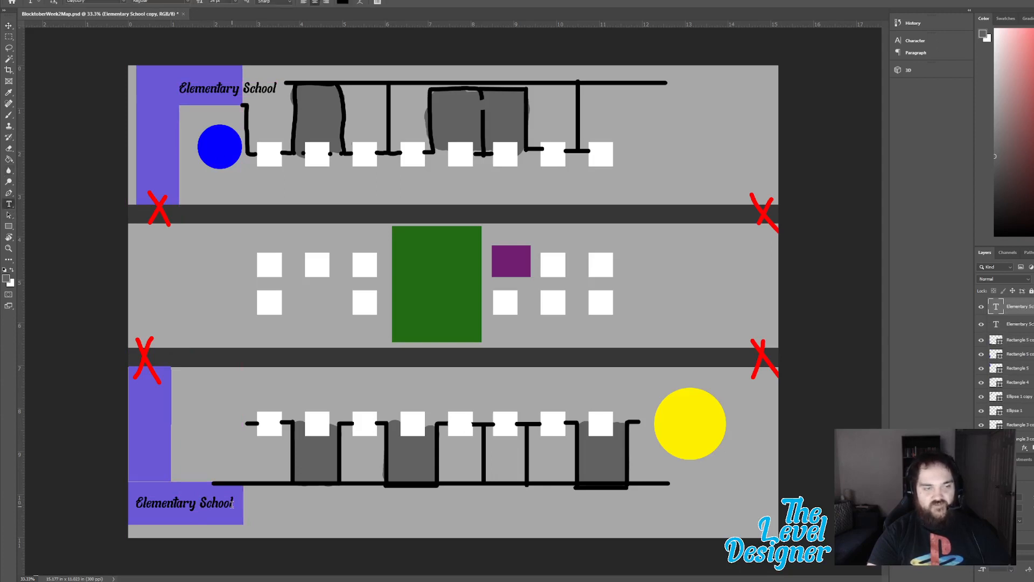
left_click_drag(233, 502, 134, 499)
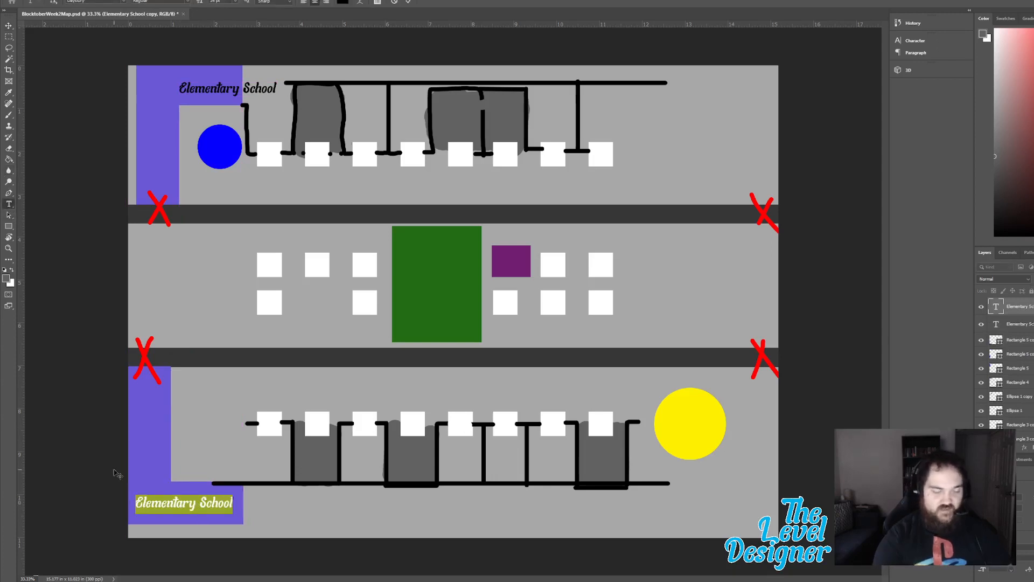
type("Police S")
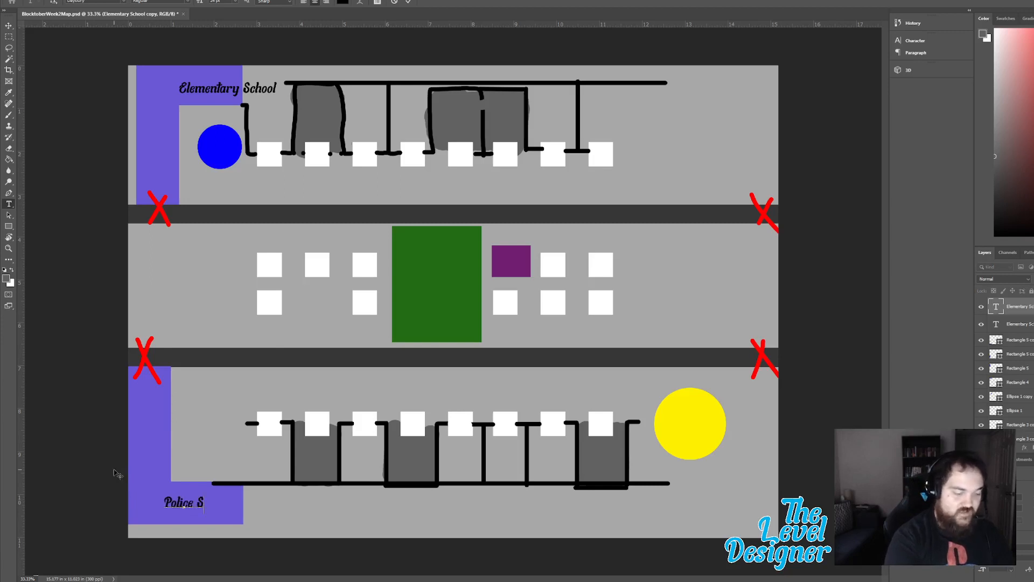
type("tation")
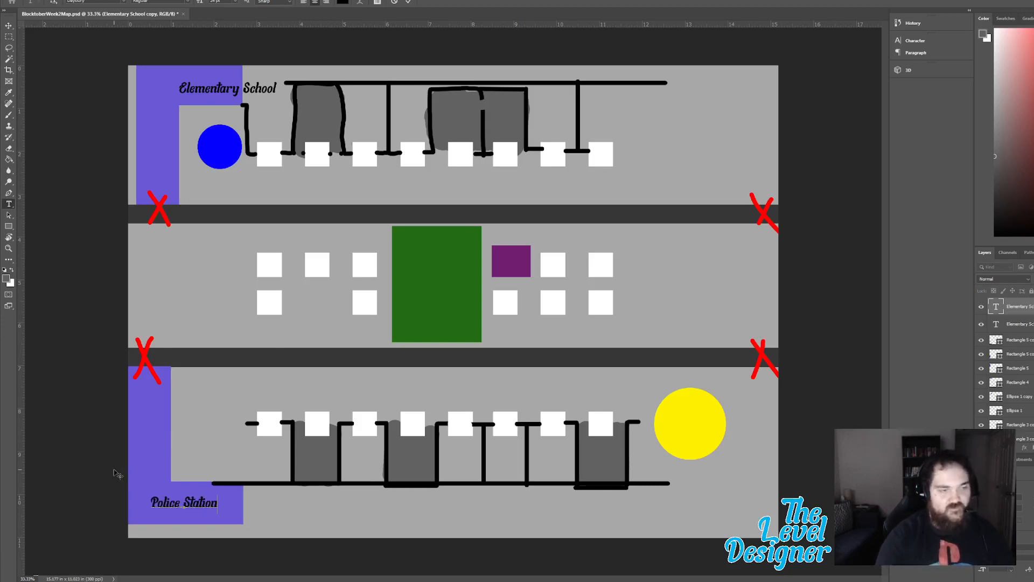
left_click(410, 2)
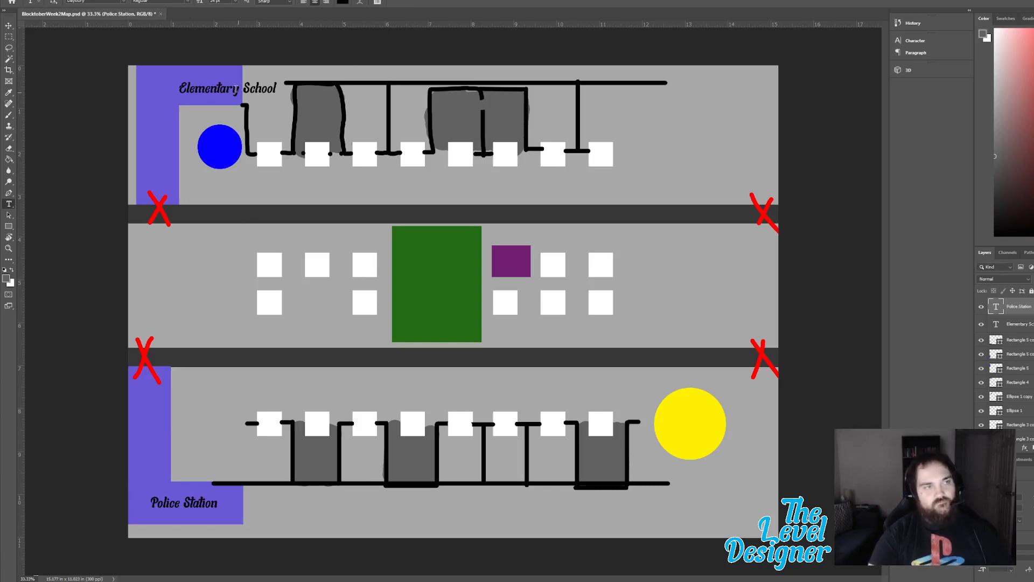
left_click(9, 25)
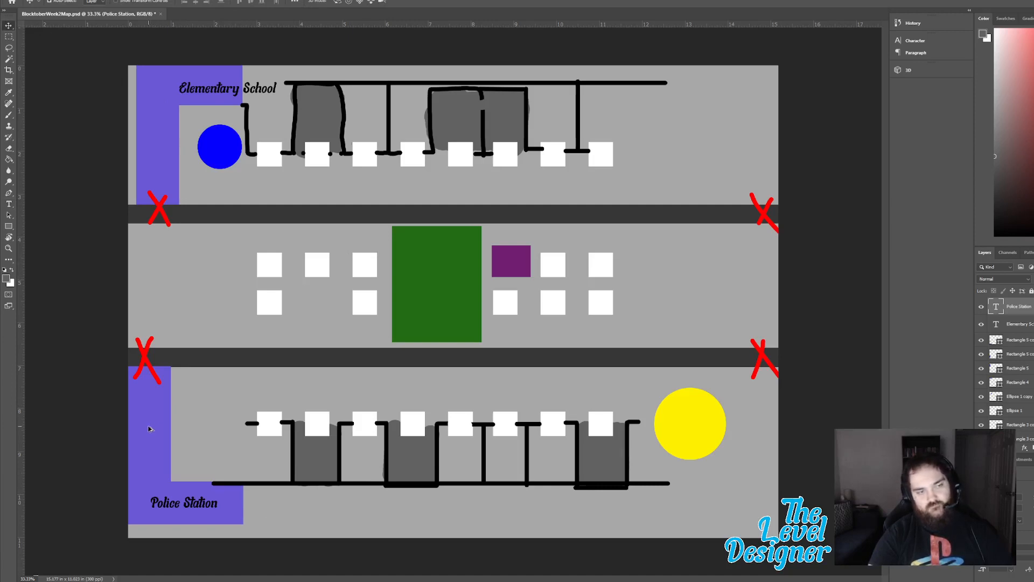
Step: Duplicate the police station's purple blocks to the map's bottom-right corner, rotating one copy 90 degrees to complete a mirrored L-shaped building
left_click_drag(149, 428, 722, 498)
key("t")
key("r")
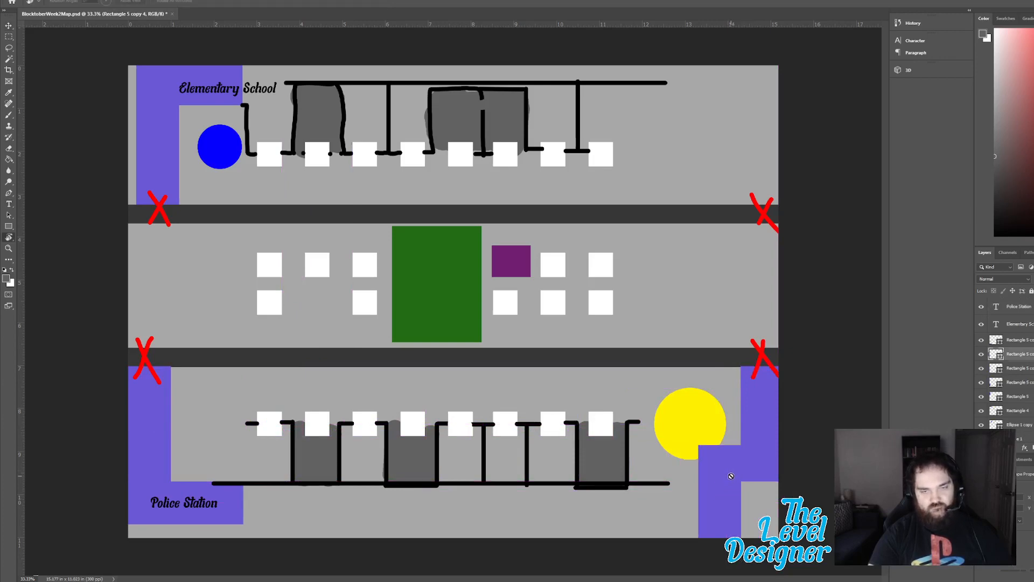
key("v")
key("ctrl+t")
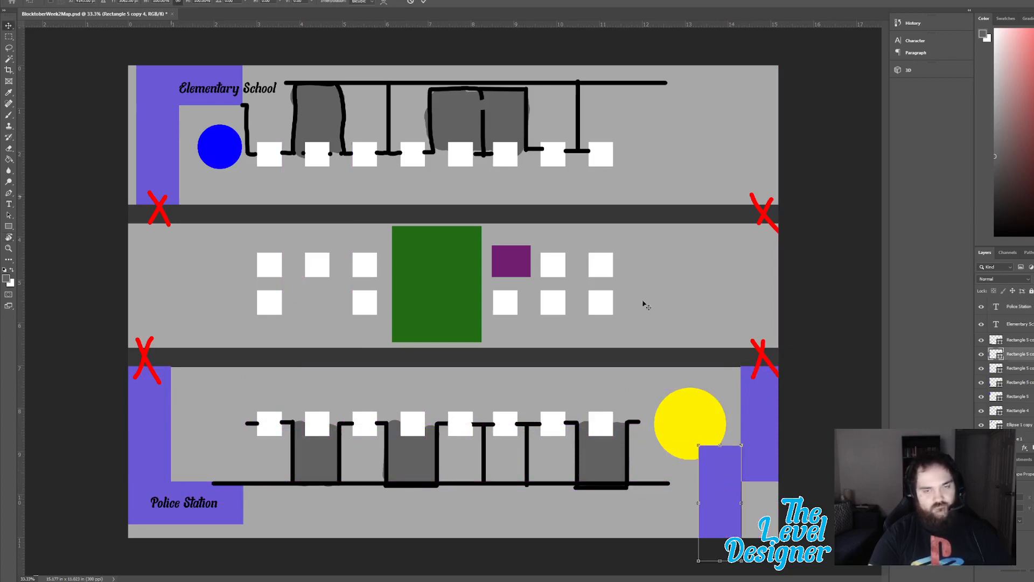
left_click_drag(747, 437, 587, 429)
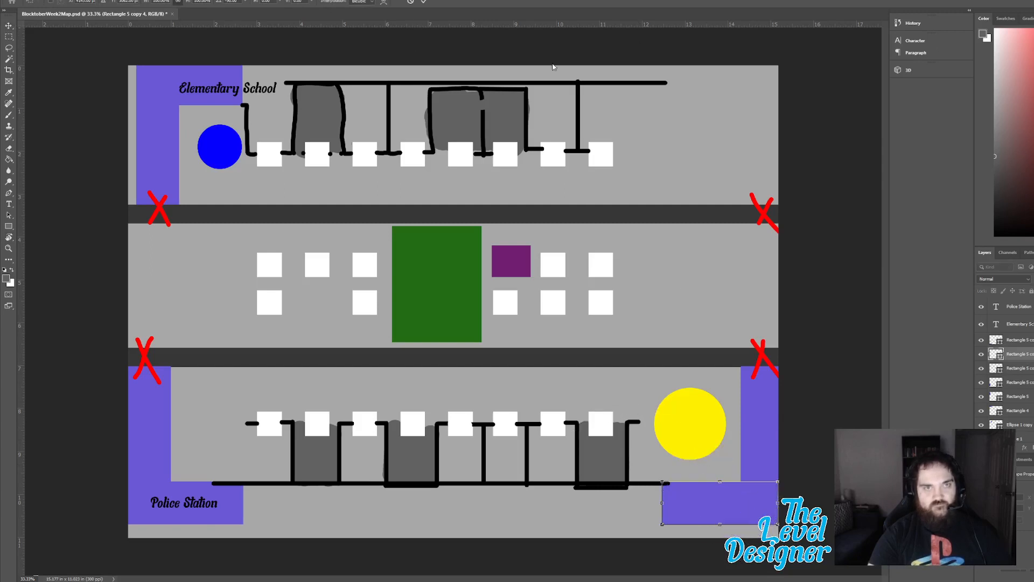
left_click(422, 3)
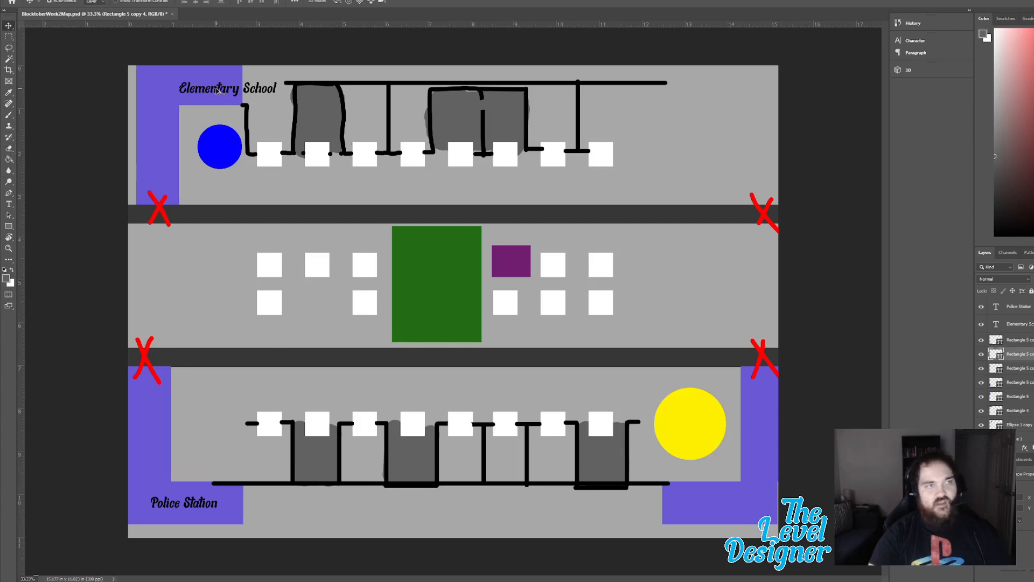
Step: Copy the Elementary School label onto the horizontal block of the bottom-right building and change its text to "Post Office"
left_click_drag(218, 90, 709, 514)
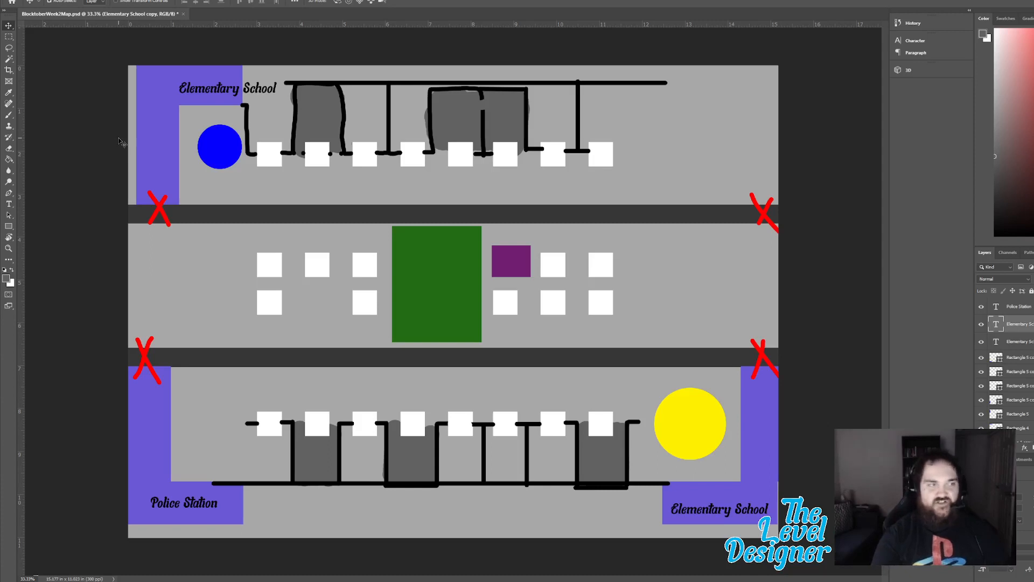
left_click(10, 204)
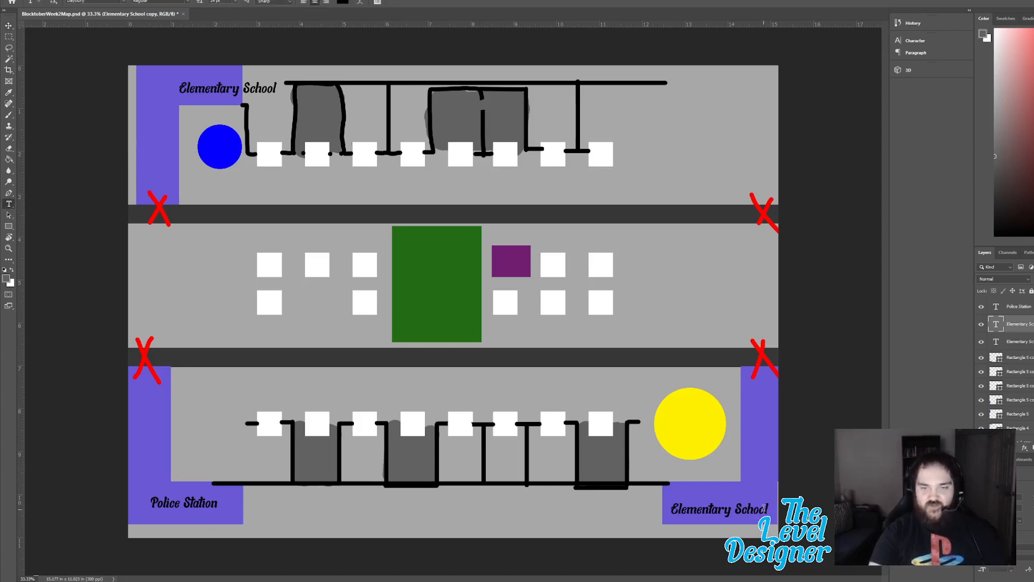
left_click(759, 509)
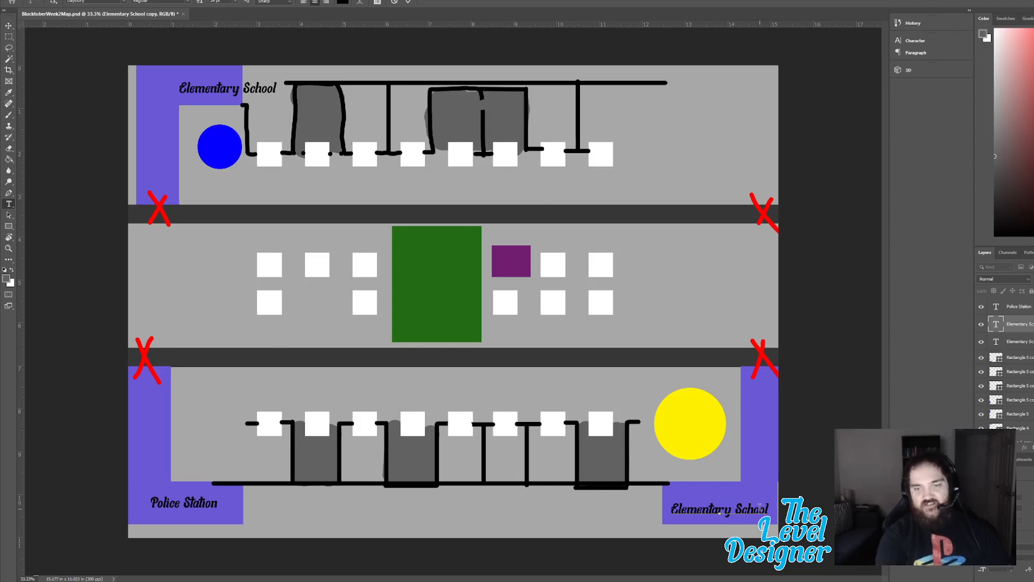
key("BackSpace")
key("BackSpace")
key("BackSpace")
key("BackSpace")
key("BackSpace")
key("BackSpace")
key("BackSpace")
key("BackSpace")
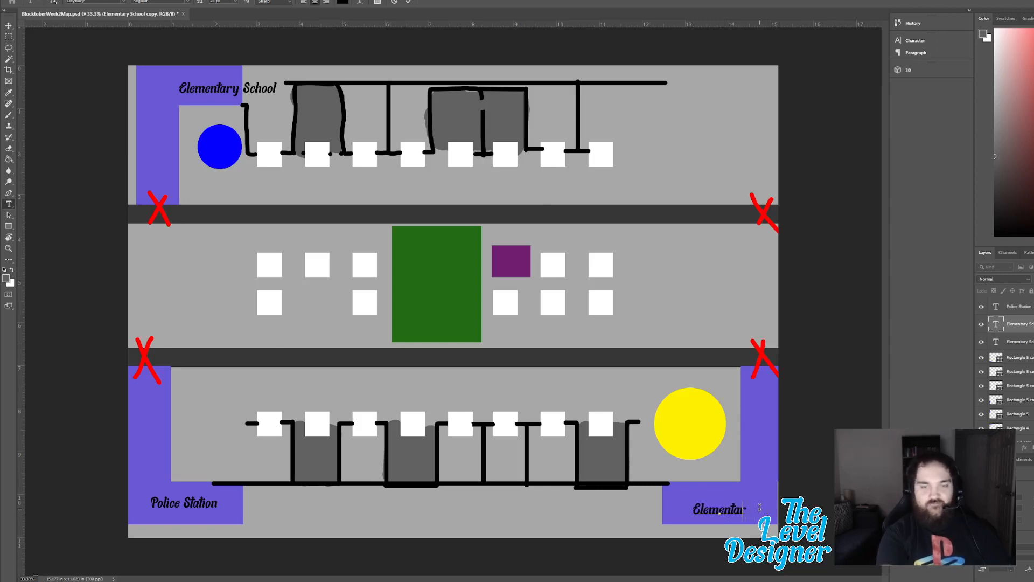
key("BackSpace")
key("BackSpace")
key("BackSpace")
key("BackSpace")
key("BackSpace")
key("BackSpace")
key("BackSpace")
key("BackSpace")
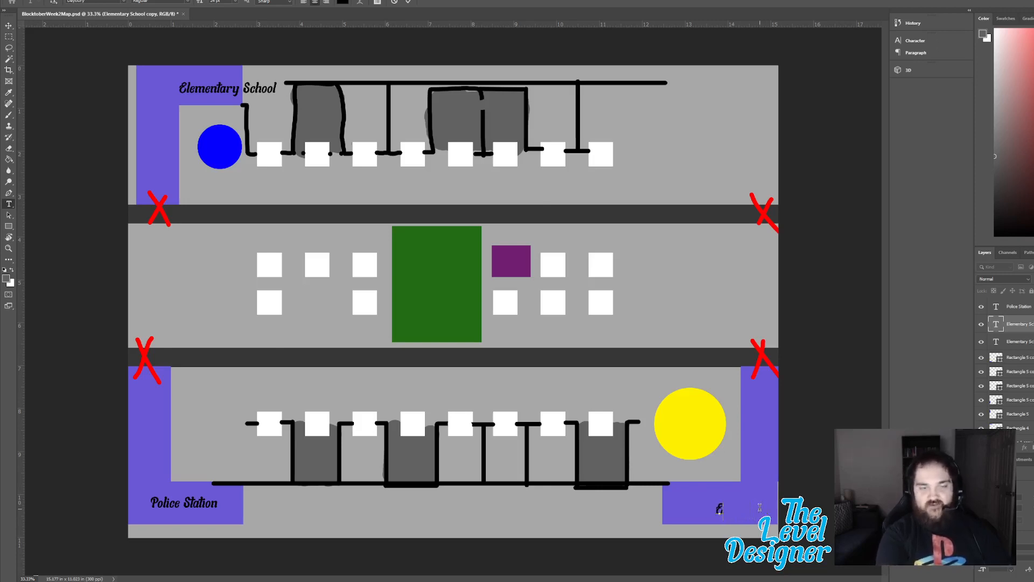
type("Post")
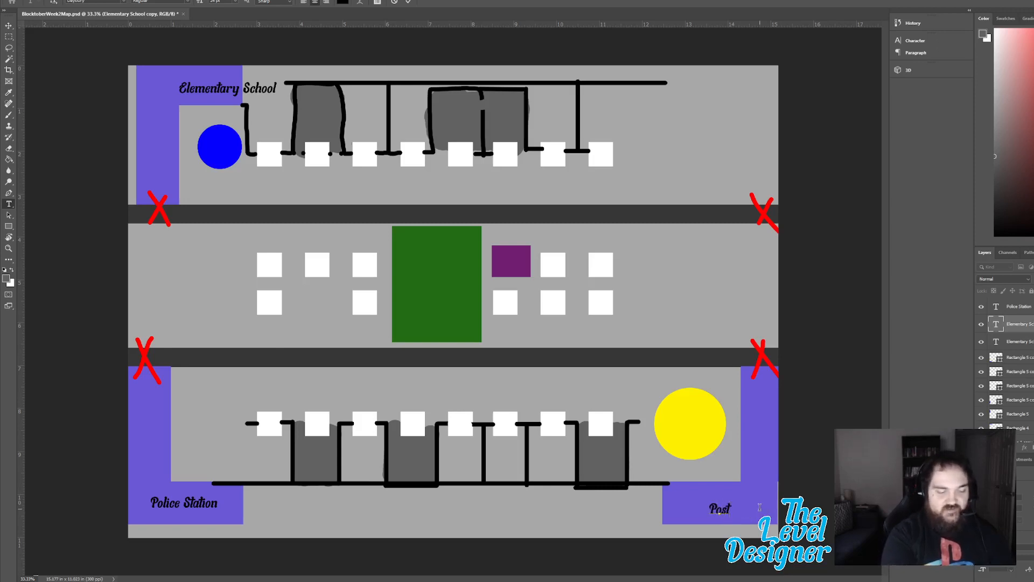
type(" Office")
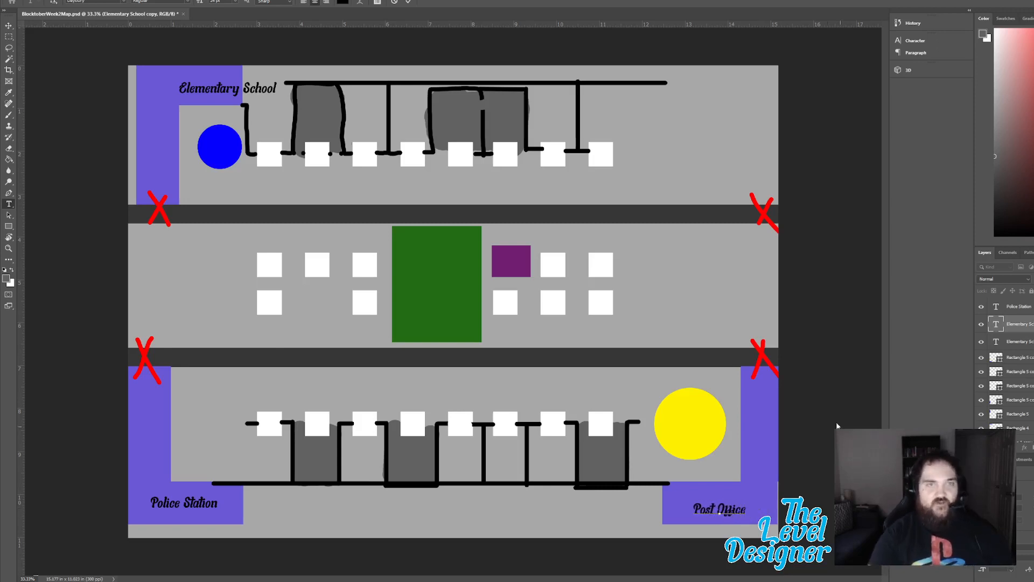
left_click(408, 3)
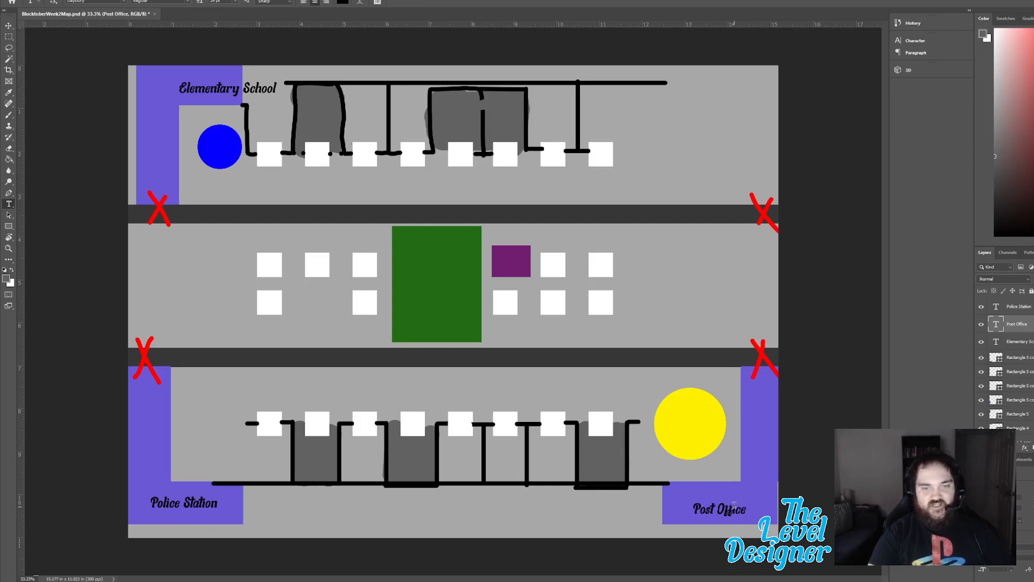
Step: Move the original Elementary School label so it sits inside the school's horizontal purple block
left_click(9, 25)
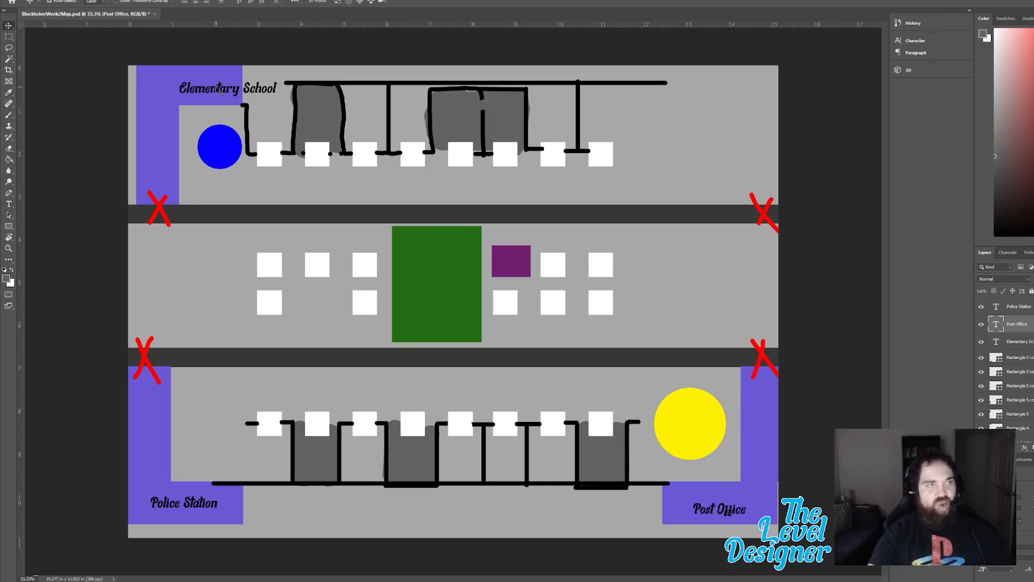
left_click_drag(218, 91, 180, 90)
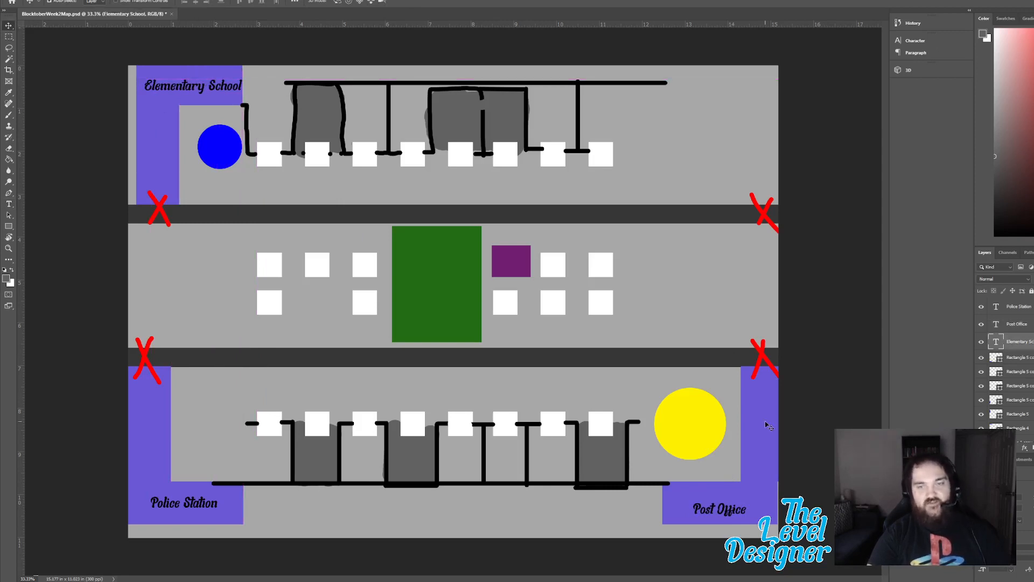
Step: Copy a vertical and a horizontal purple block into the map's top-right corner as an L-shaped building, widening the horizontal one to meet the fence
left_click_drag(766, 424, 765, 147)
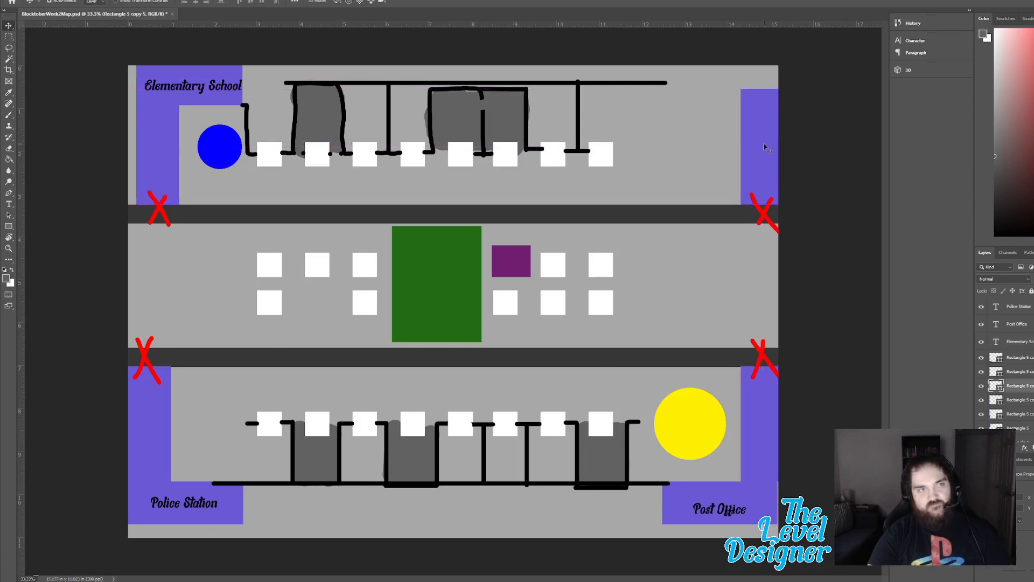
left_click_drag(214, 109, 721, 108)
left_click(722, 110)
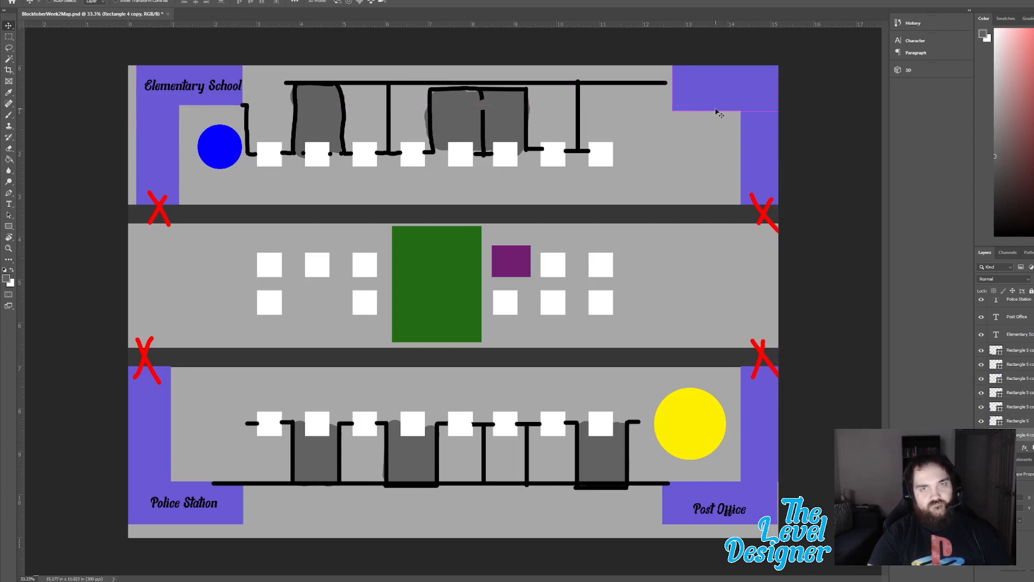
key("ctrl+t")
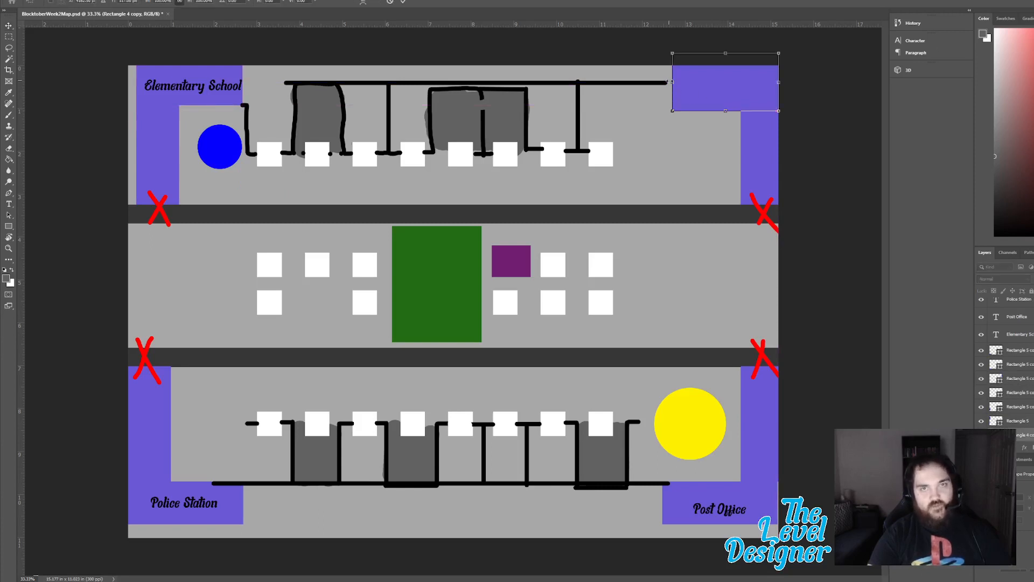
left_click_drag(670, 82, 666, 82)
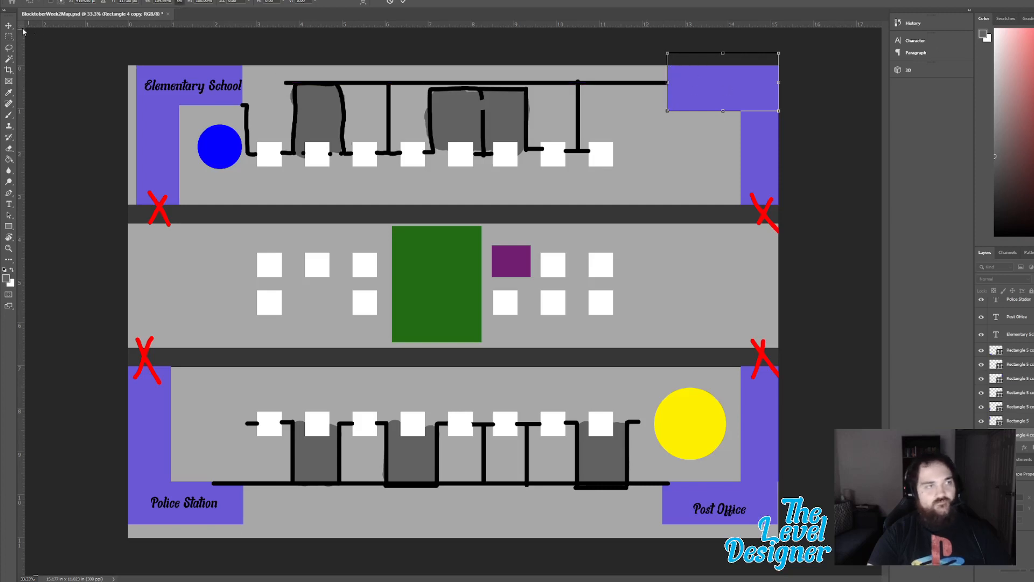
key("Return")
Step: Copy the Elementary School label onto the top-right building and change its text to "Grocery Store"
left_click_drag(175, 86, 708, 87)
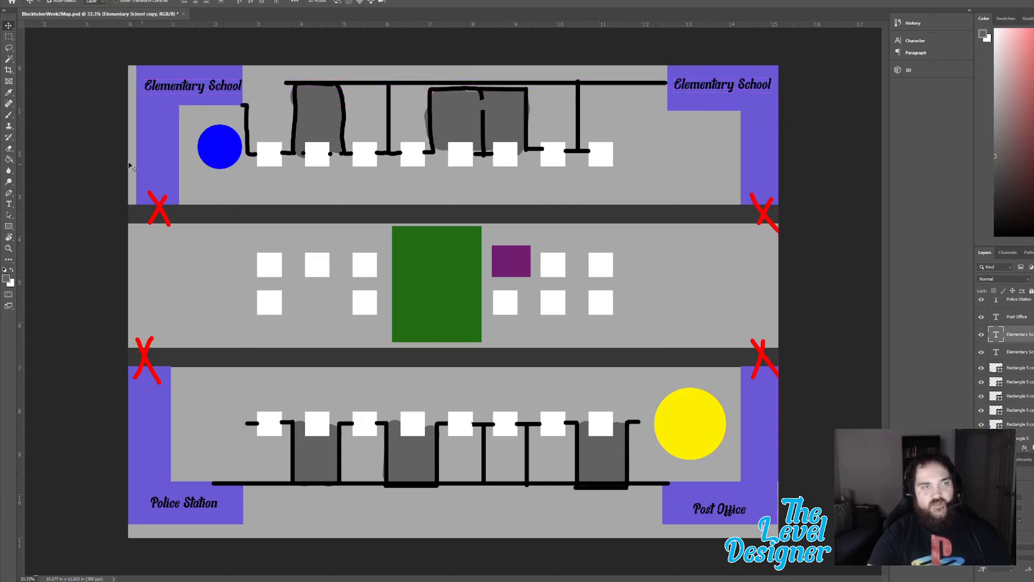
left_click(8, 204)
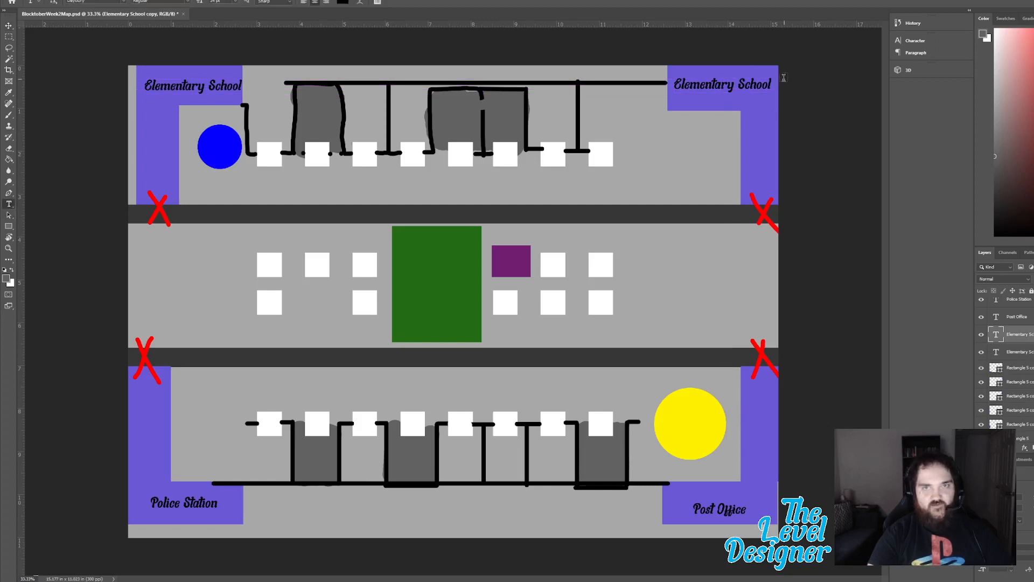
left_click_drag(770, 84, 675, 86)
left_click(679, 90)
type("Groc")
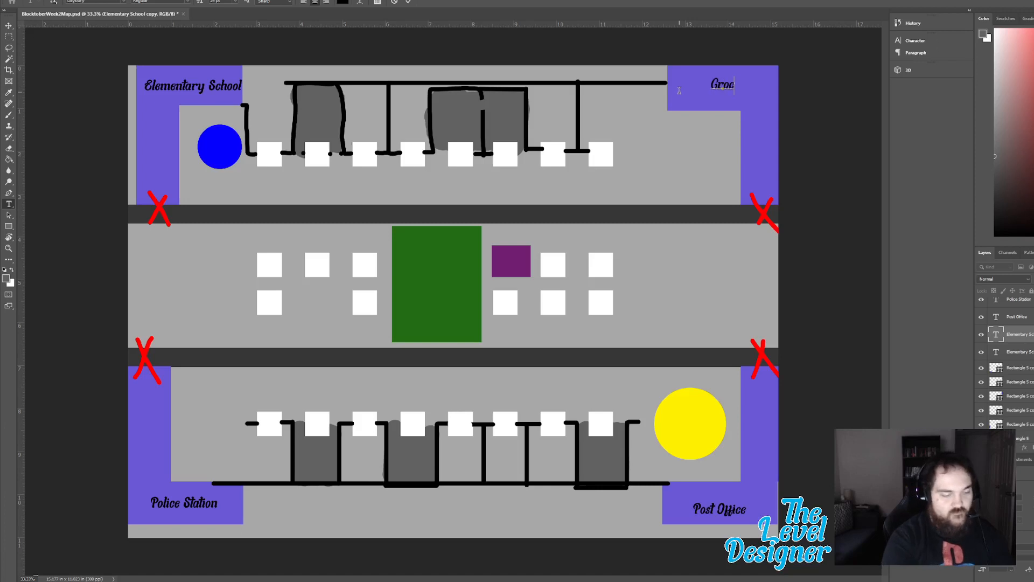
type("ery Store")
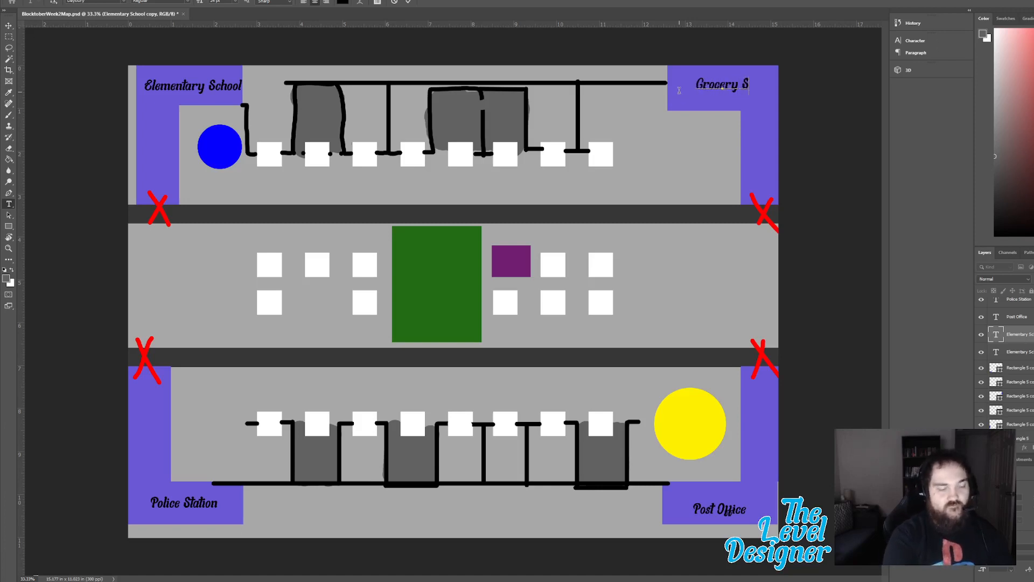
left_click(410, 2)
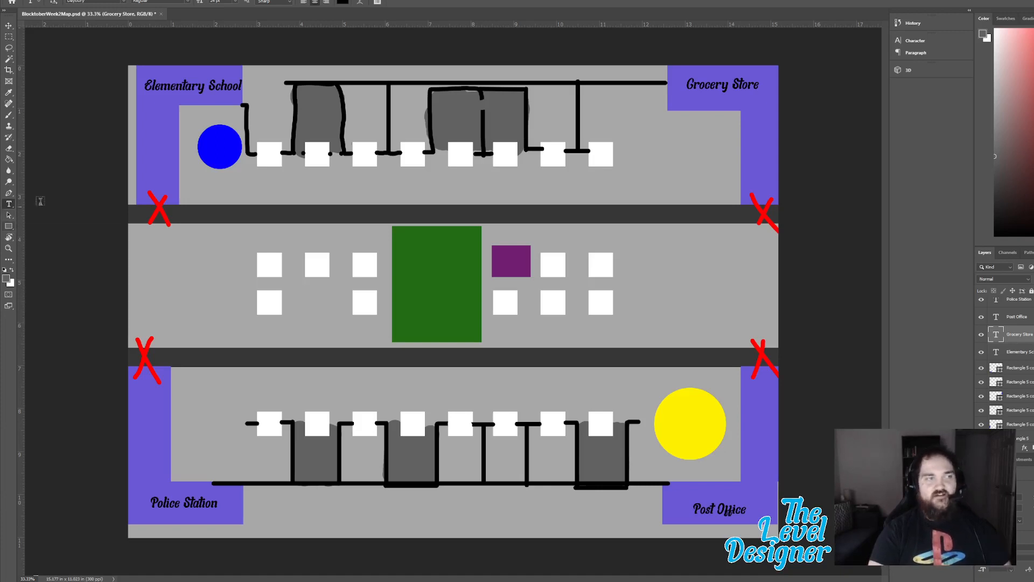
Step: Duplicate the school's vertical purple block between the two roads at the map's left end and recolour the copy light blue (58b5d4)
left_click(7, 25)
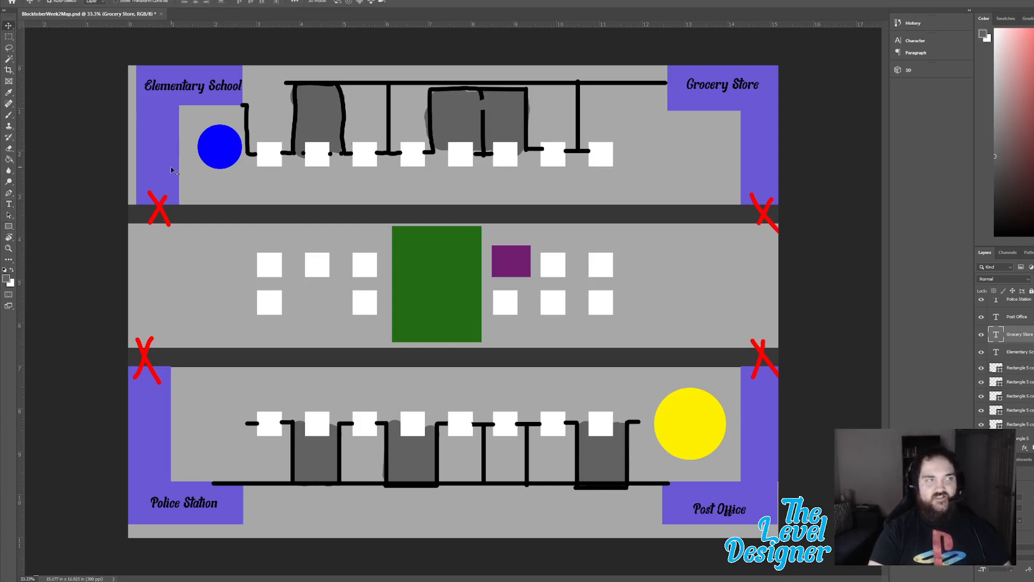
left_click_drag(158, 154, 151, 287)
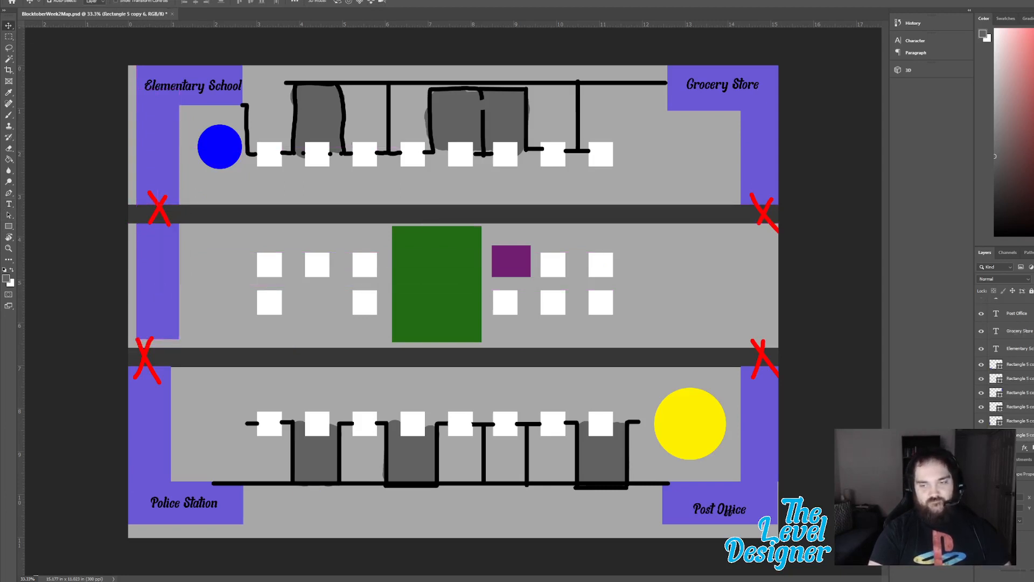
left_click(985, 521)
left_click(1033, 453)
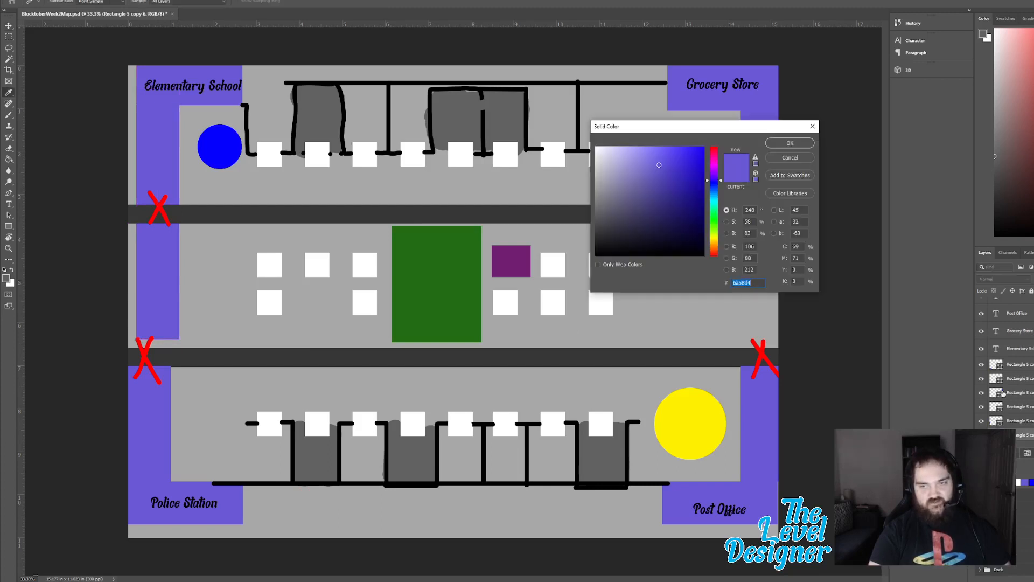
left_click_drag(713, 188, 718, 202)
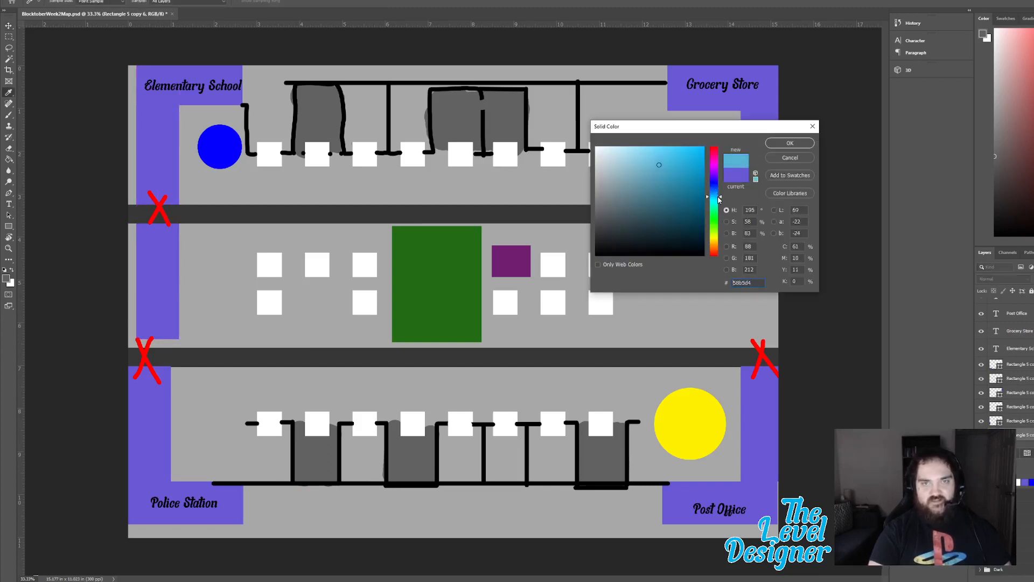
left_click(812, 144)
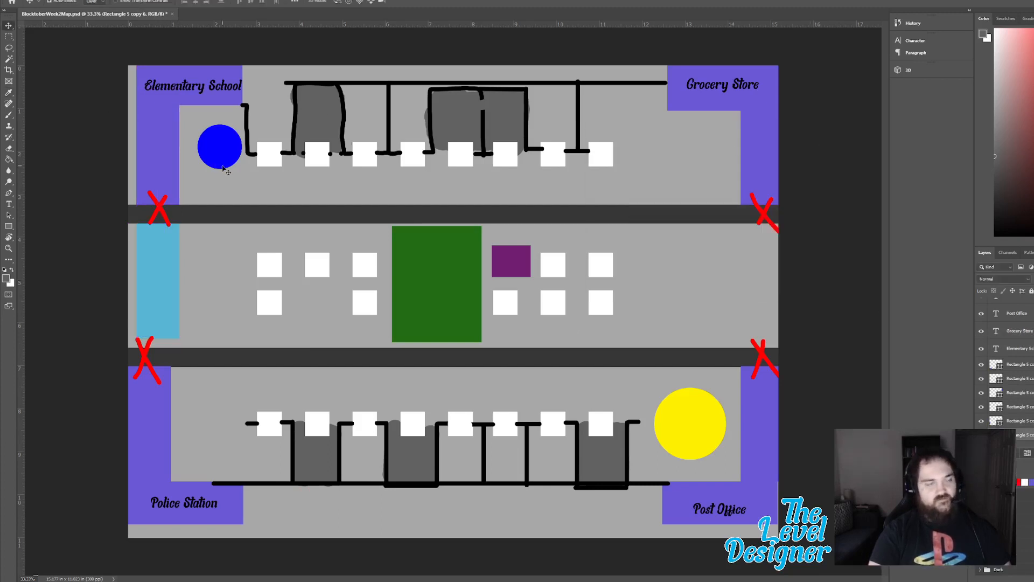
Step: Add a thin black outline to the light-blue block between the roads
left_click(8, 26)
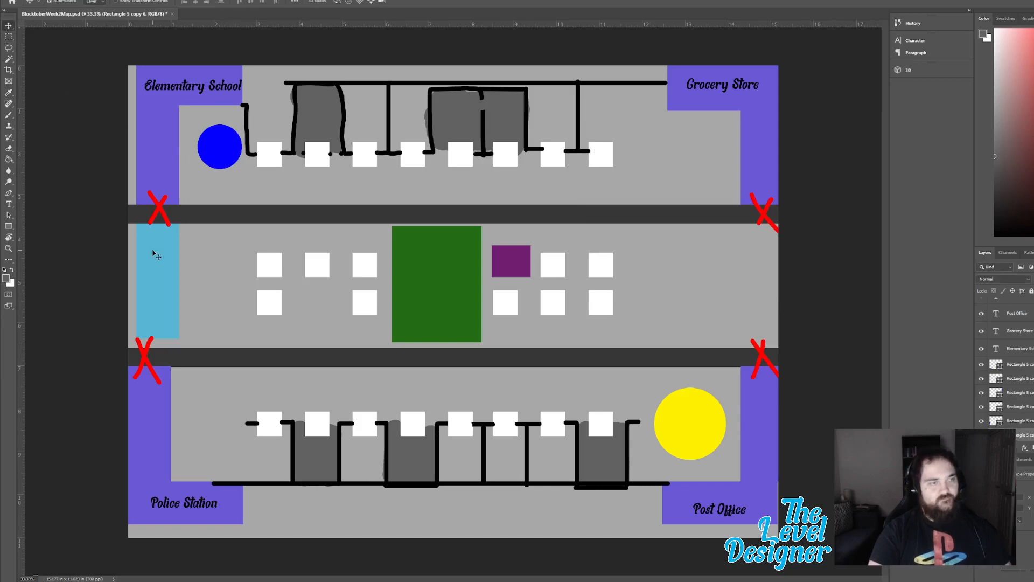
left_click(1009, 564)
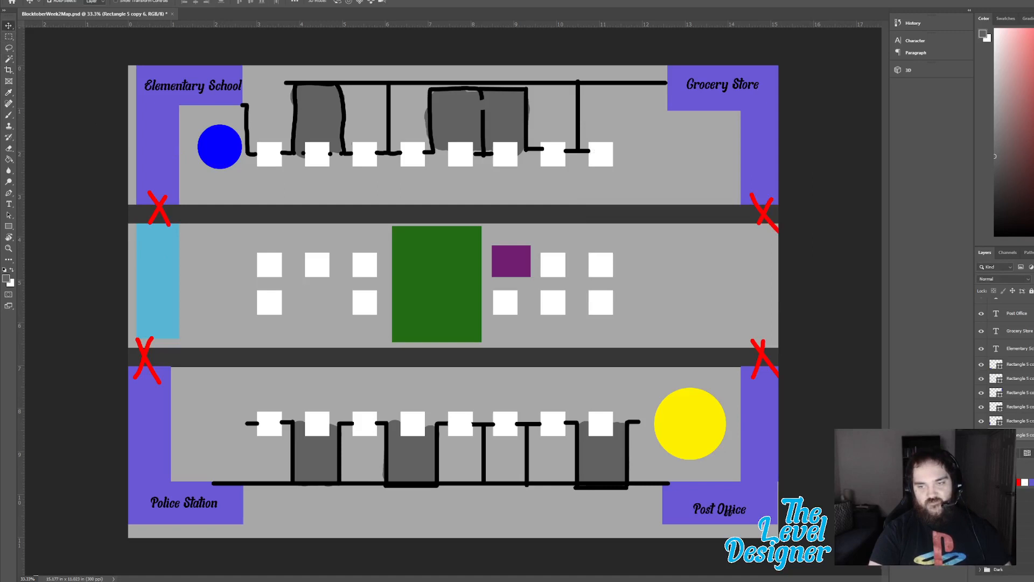
left_click(1011, 482)
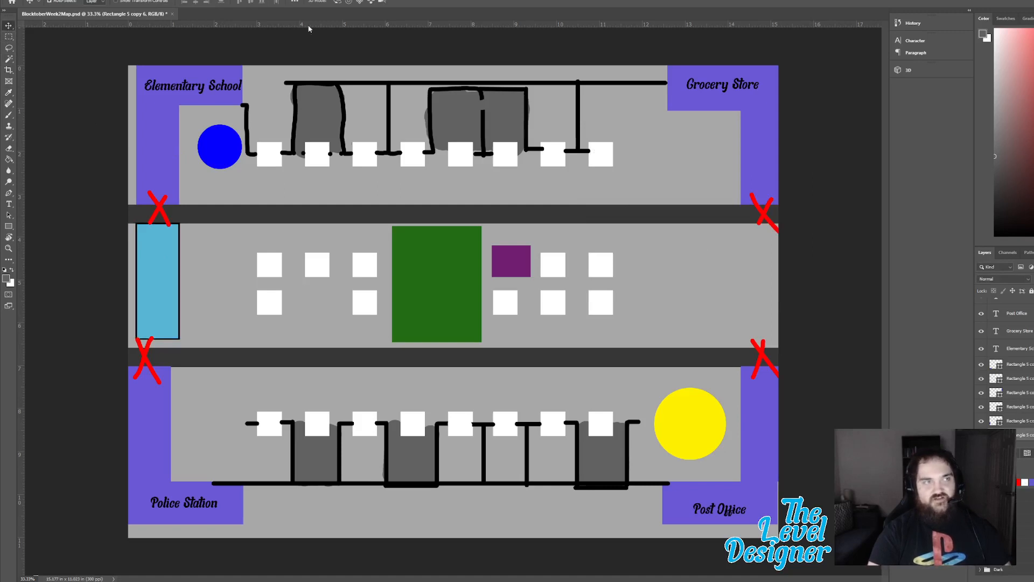
Step: Resize the light-blue block to a narrower strip filling the gap between the roads at the map's left edge, and duplicate it at the right edge
left_click(10, 28)
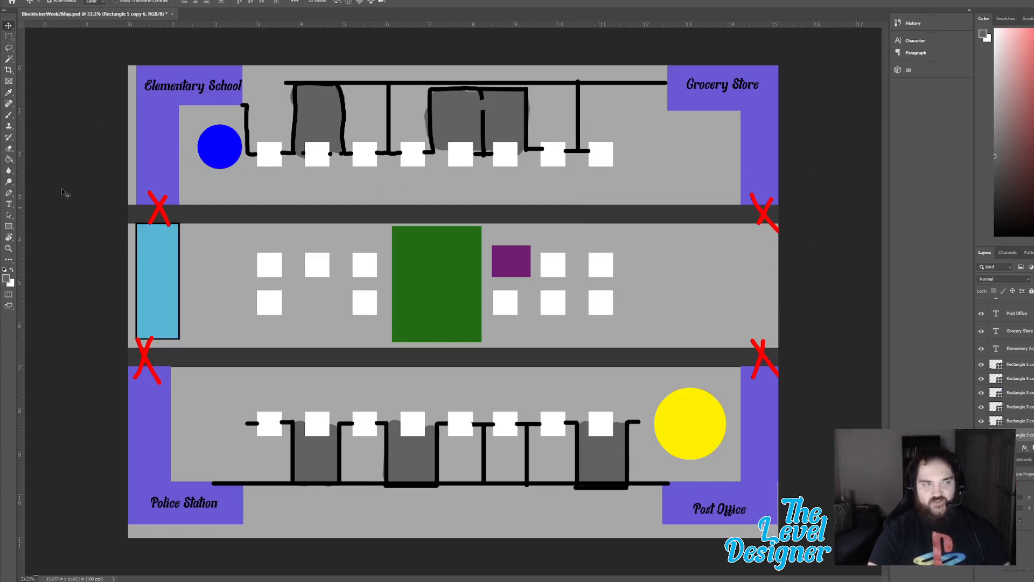
key("ctrl+t")
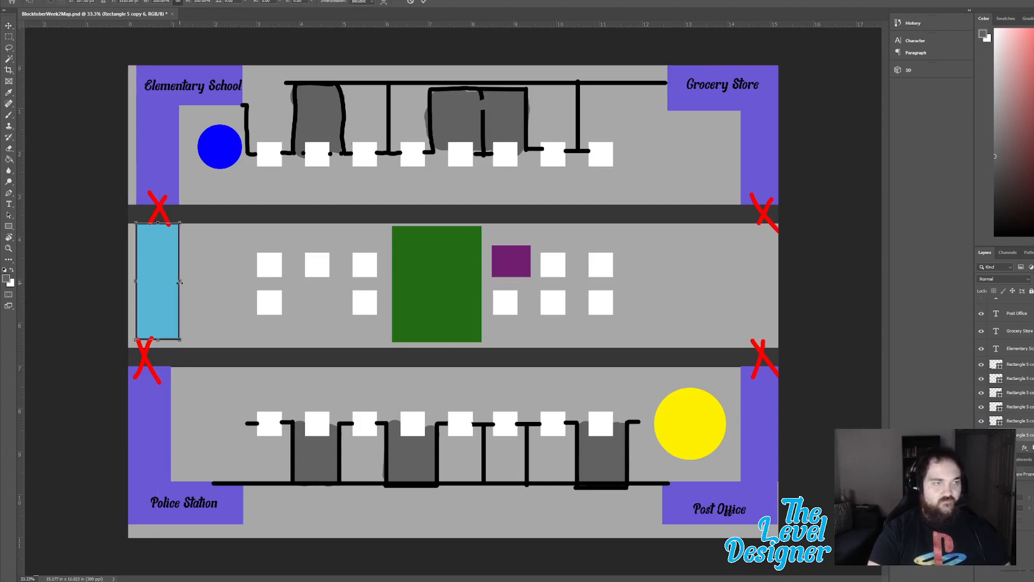
left_click_drag(180, 280, 145, 262)
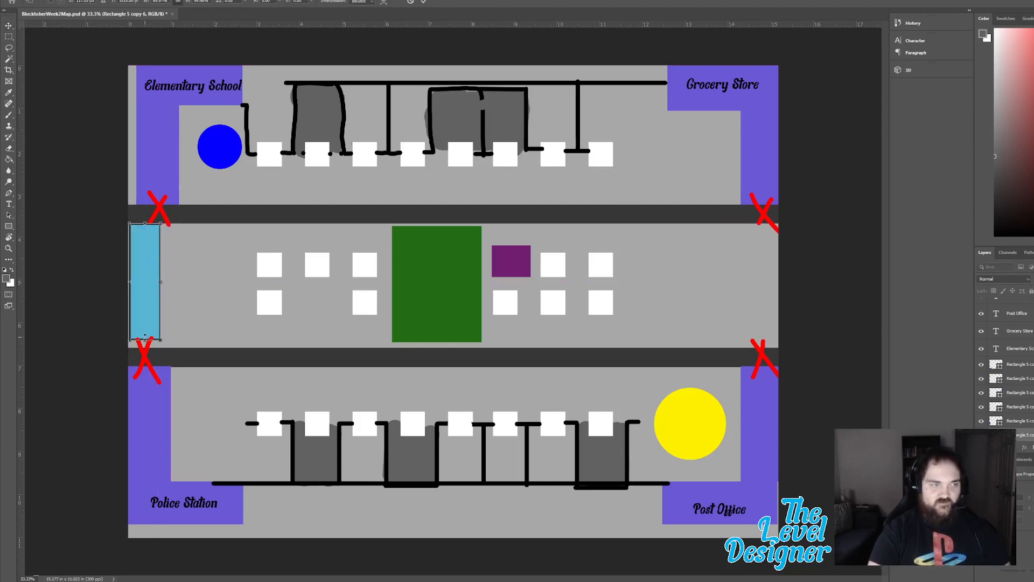
left_click_drag(145, 336, 145, 348)
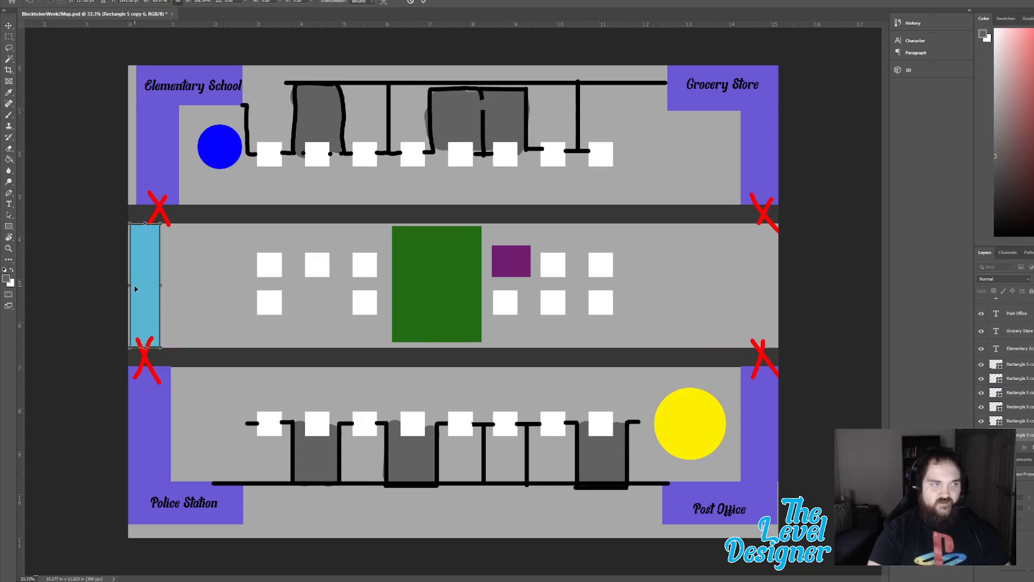
left_click_drag(129, 285, 761, 257)
left_click(425, 1)
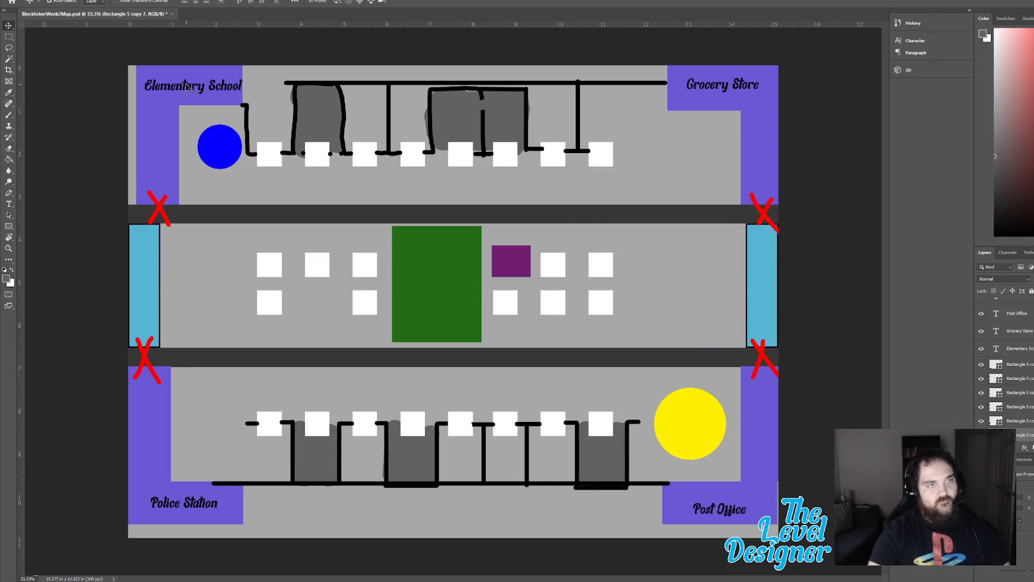
Step: Copy the Elementary School label next to the left light-blue block and change its text to "Retail Stores"
left_click_drag(191, 90, 184, 241)
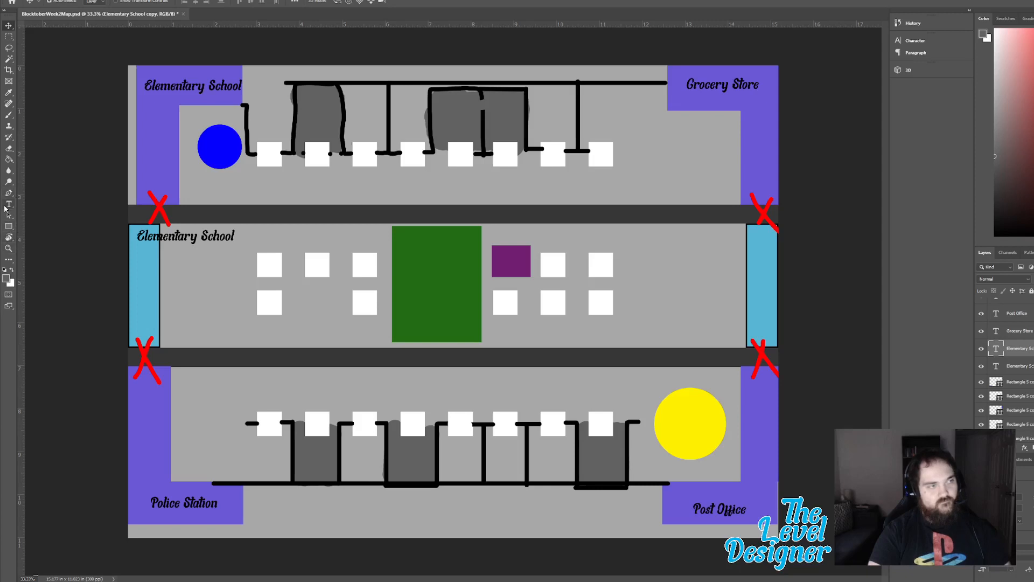
left_click(8, 205)
left_click_drag(233, 235, 137, 237)
type("Reltail")
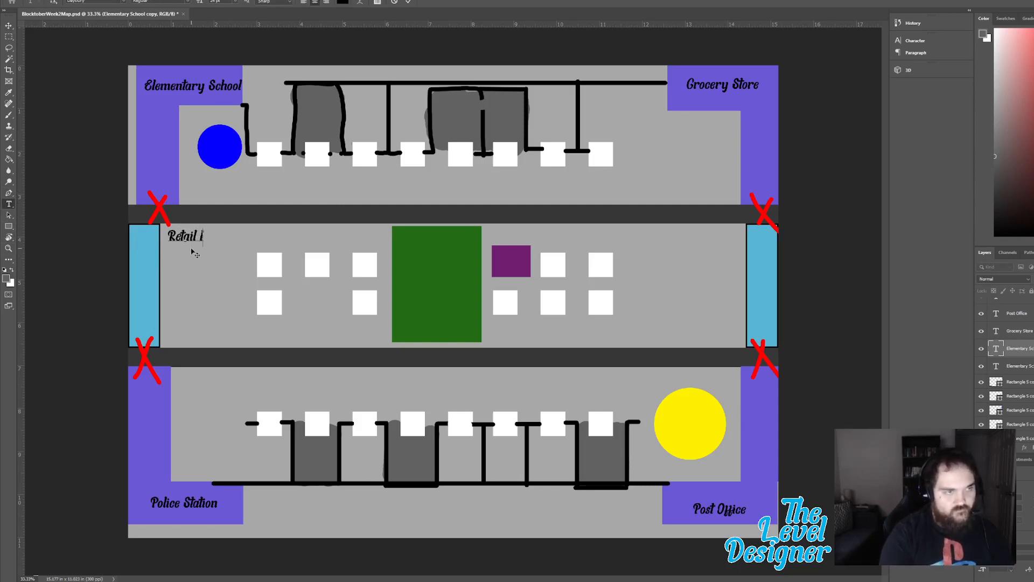
type(" Stores")
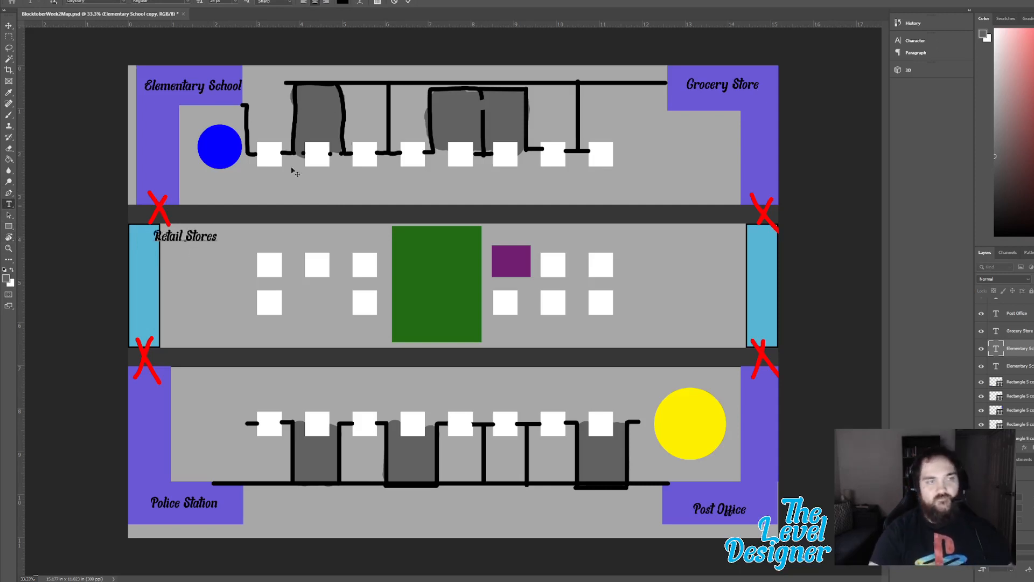
left_click(408, 2)
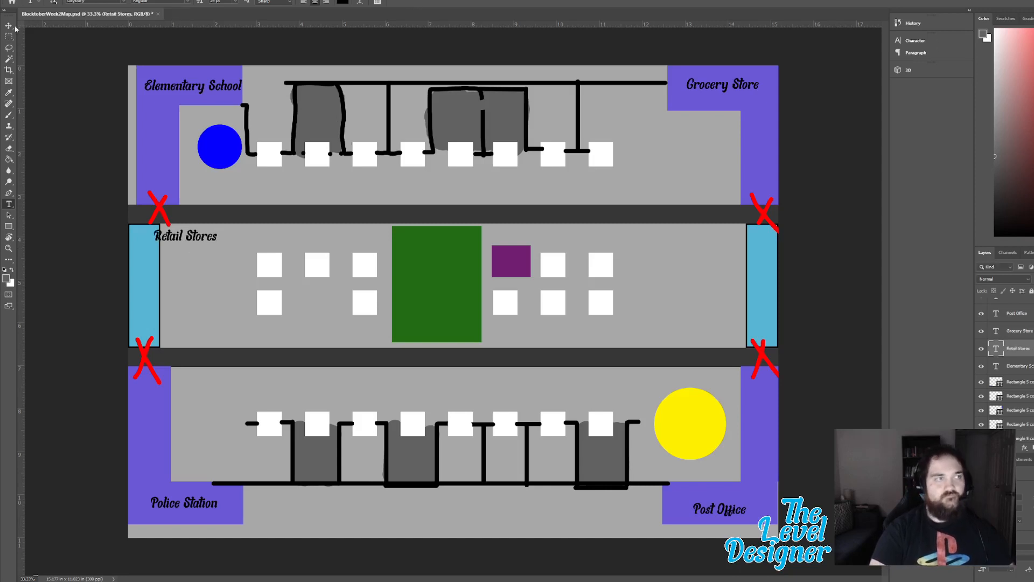
Step: Move the Retail Stores label clear of the left light-blue block, duplicate it beside the right block, and save the map
left_click(9, 26)
left_click_drag(196, 239, 707, 241)
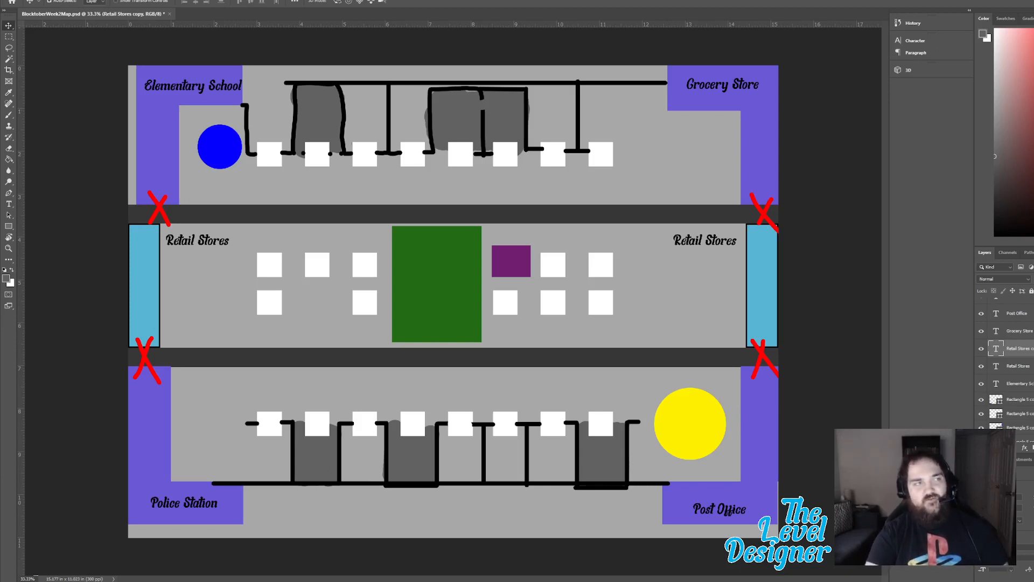
left_click(18, 1)
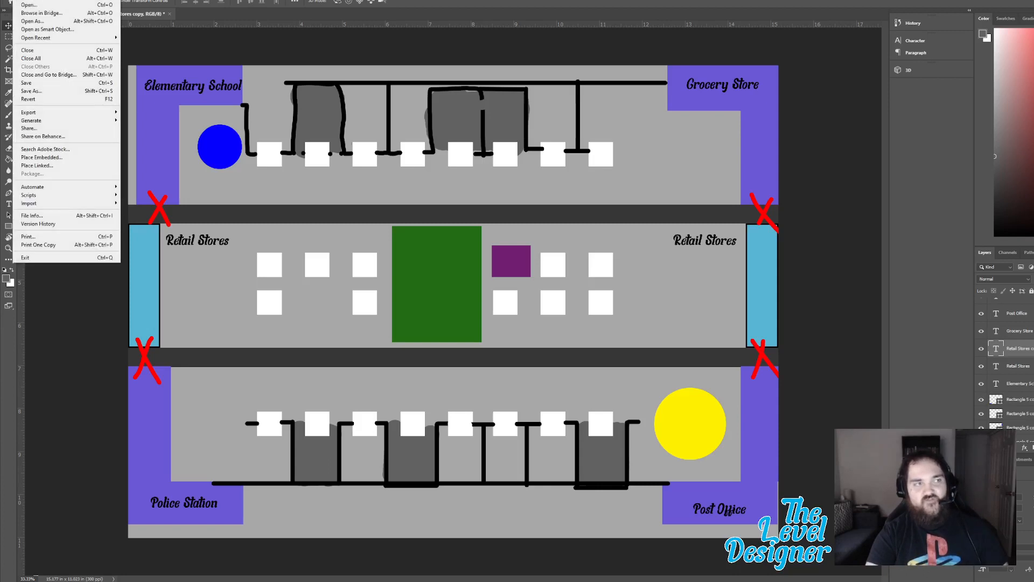
left_click(44, 83)
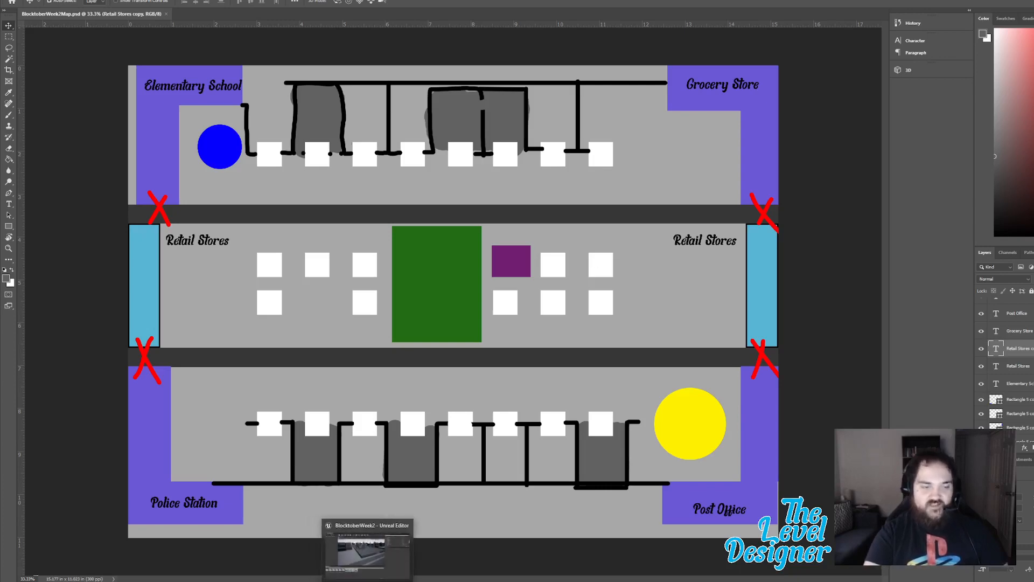
Step: Switch to Unreal Editor and examine the park, its playground equipment and trees, and the surrounding rows of houses from several sides
left_click(367, 581)
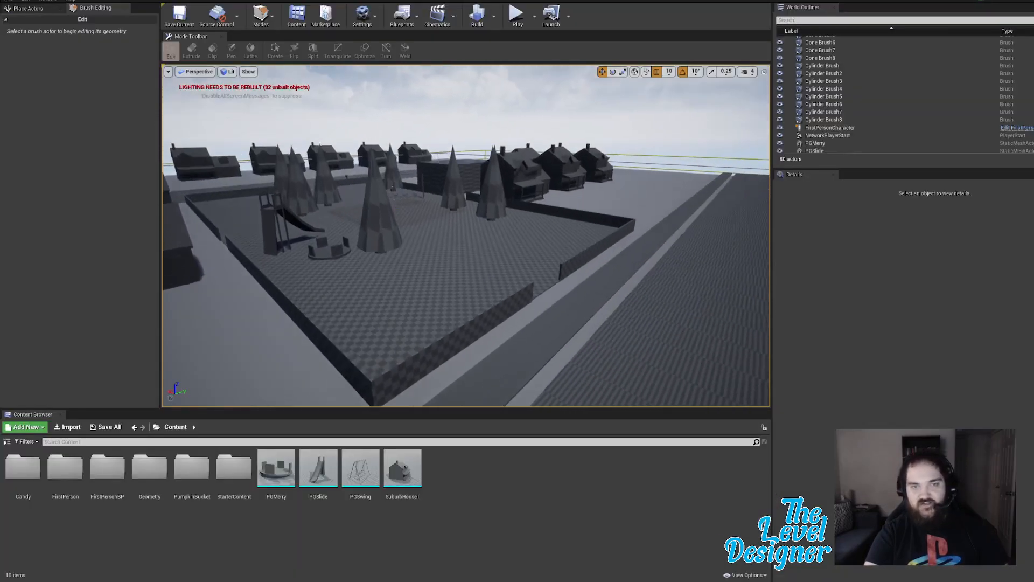
key("w")
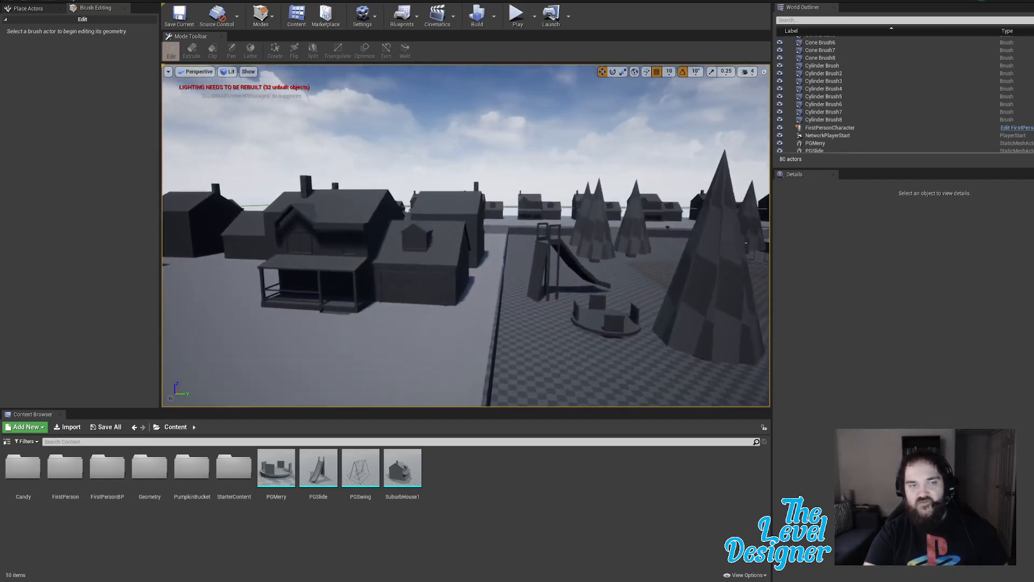
key("w")
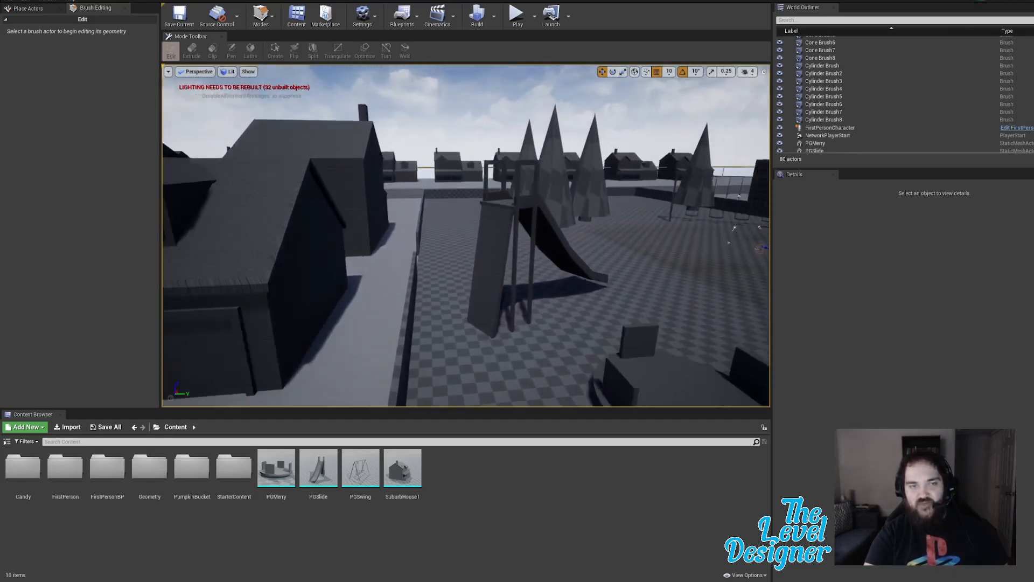
key("w")
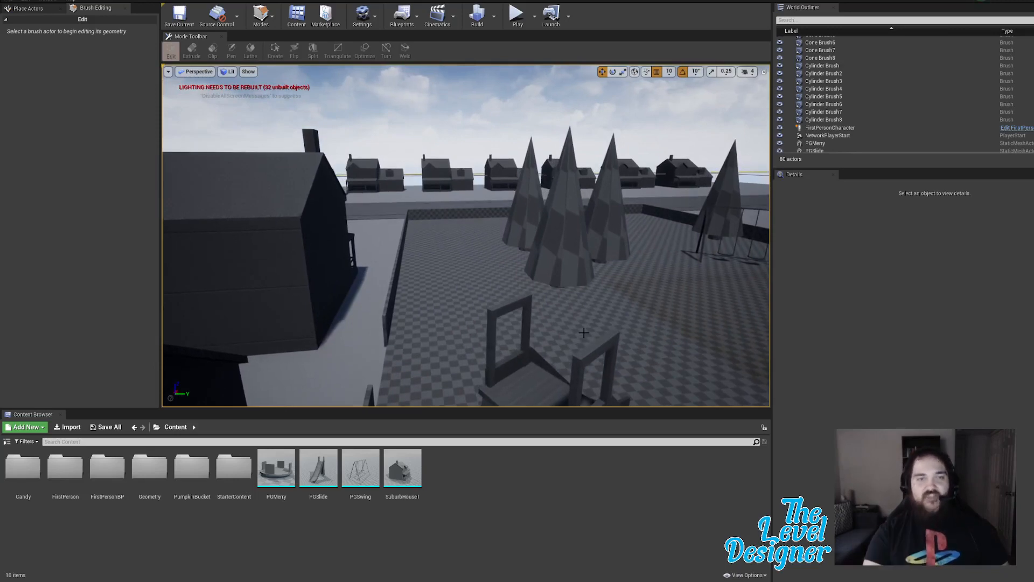
key("w")
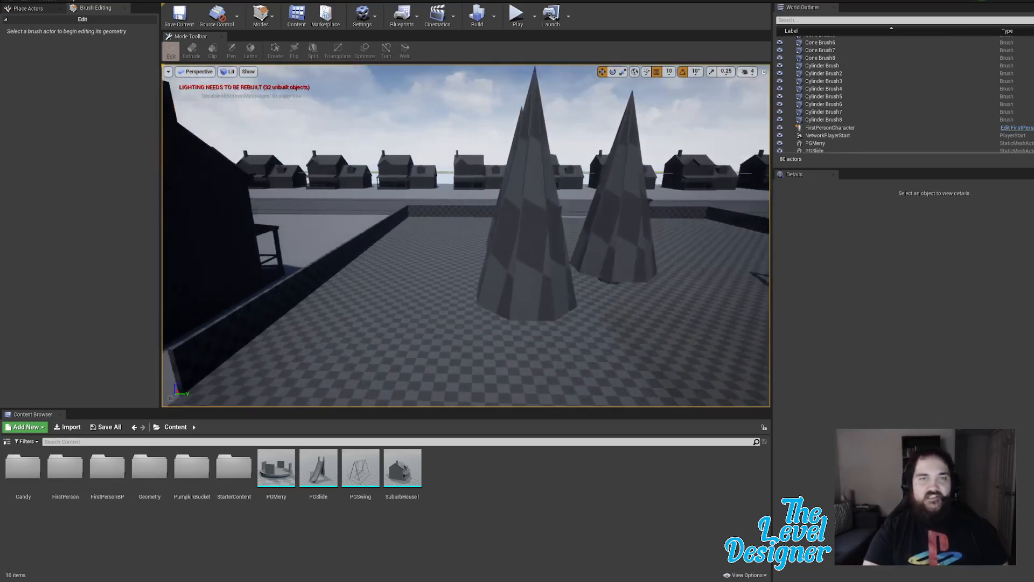
key("w")
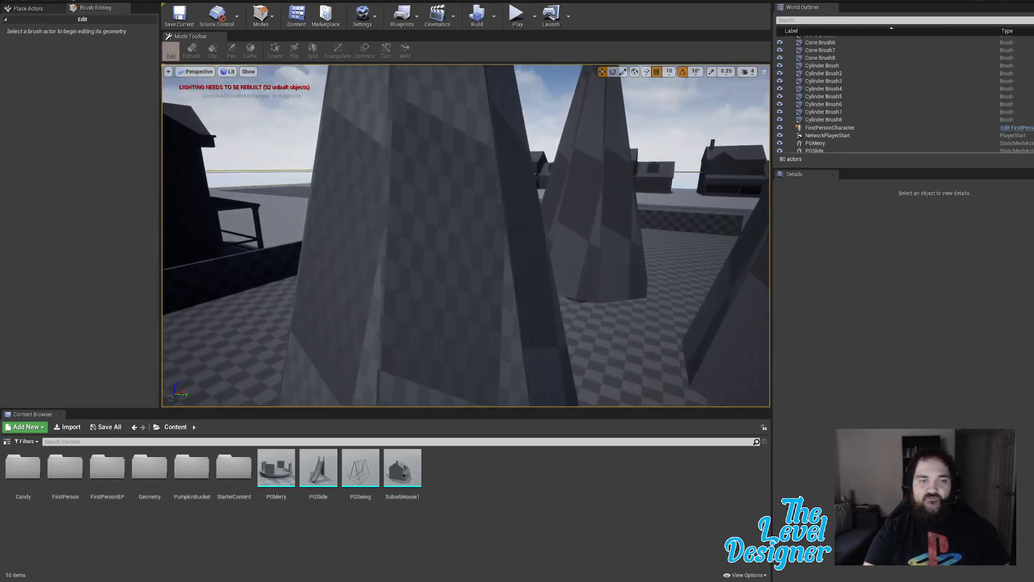
key("w")
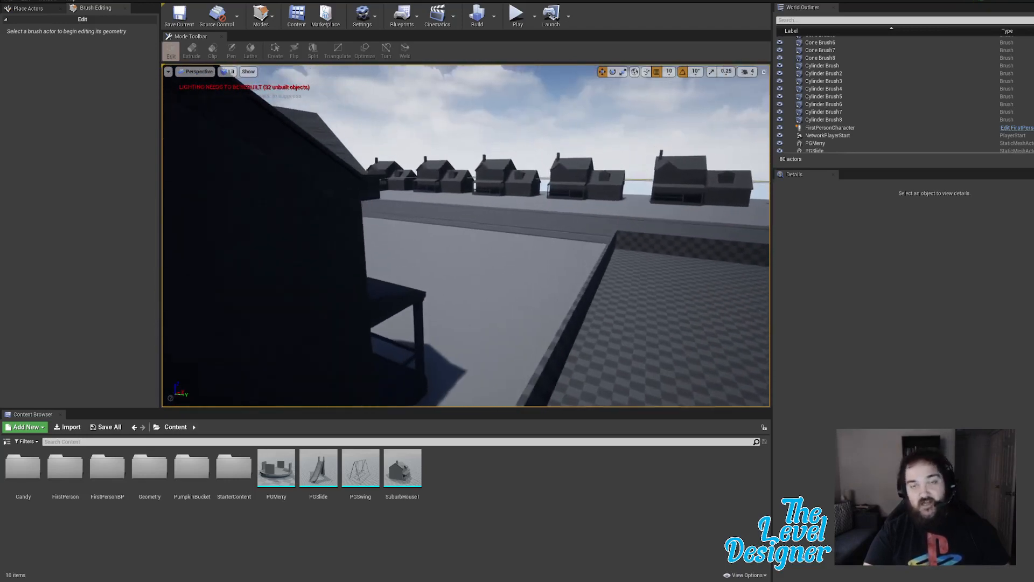
key("w")
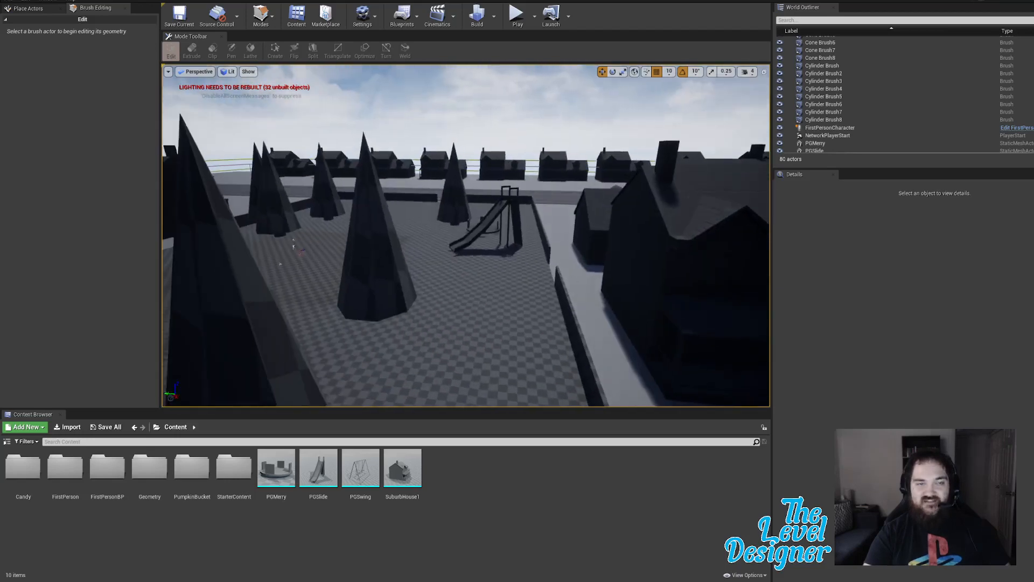
key("a")
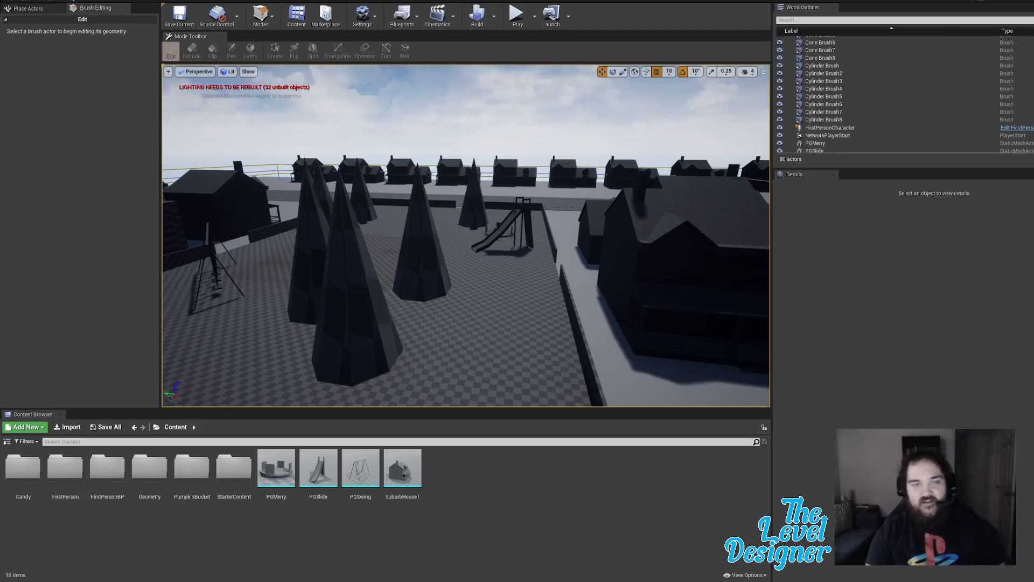
Step: Place an additive 200 x 200 x 200 box brush on the floor by the wall with the window opening, at about X 3450, Y 5400
left_click_drag(631, 316, 534, 299)
left_click(33, 9)
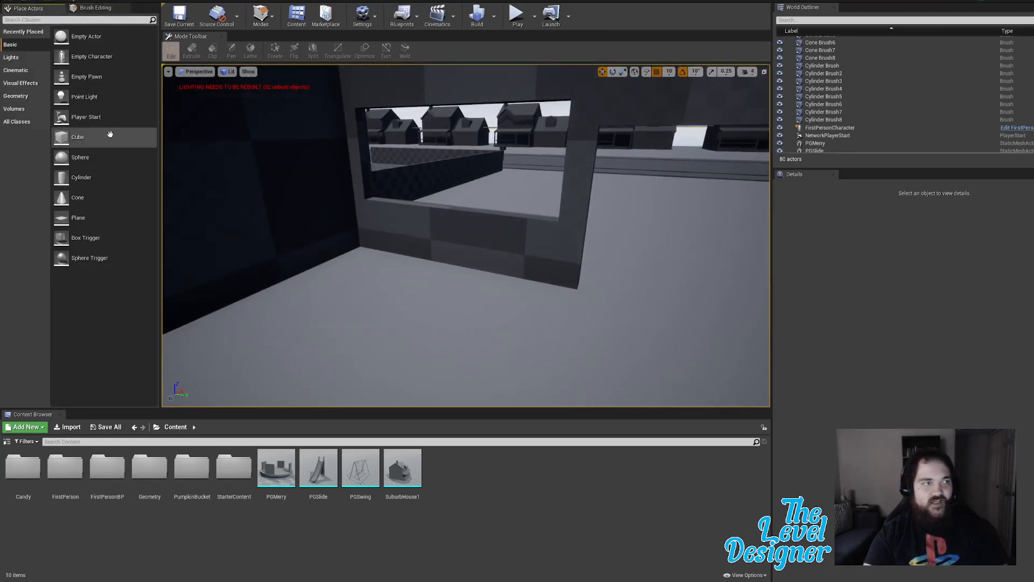
left_click(27, 97)
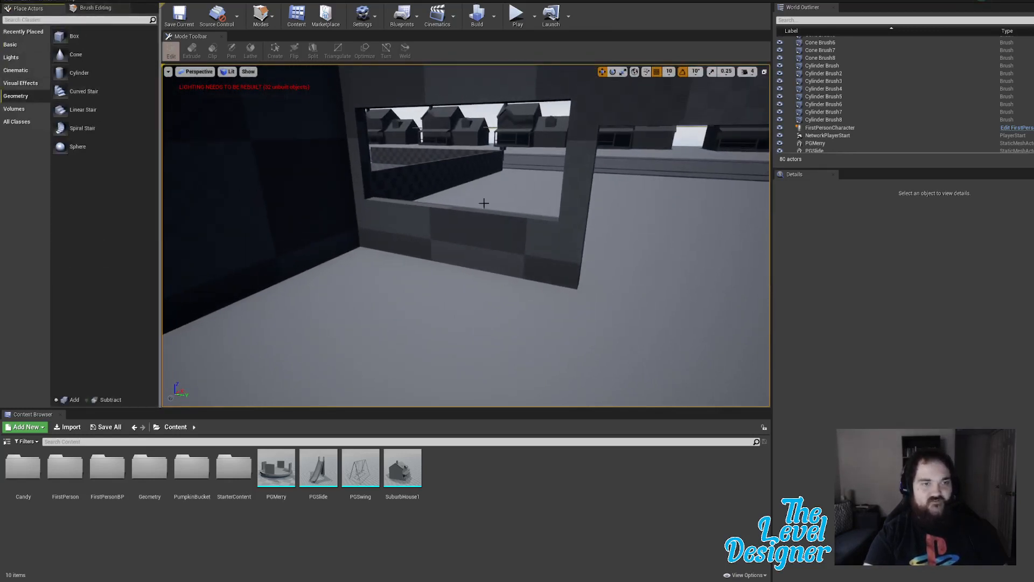
mouse_move(60, 36)
left_mouse_down()
mouse_move(567, 281)
mouse_move(521, 291)
left_mouse_up()
Step: Start a play test and walk from the park through the alley between the buildings to the new box at the windowed wall
left_click(517, 13)
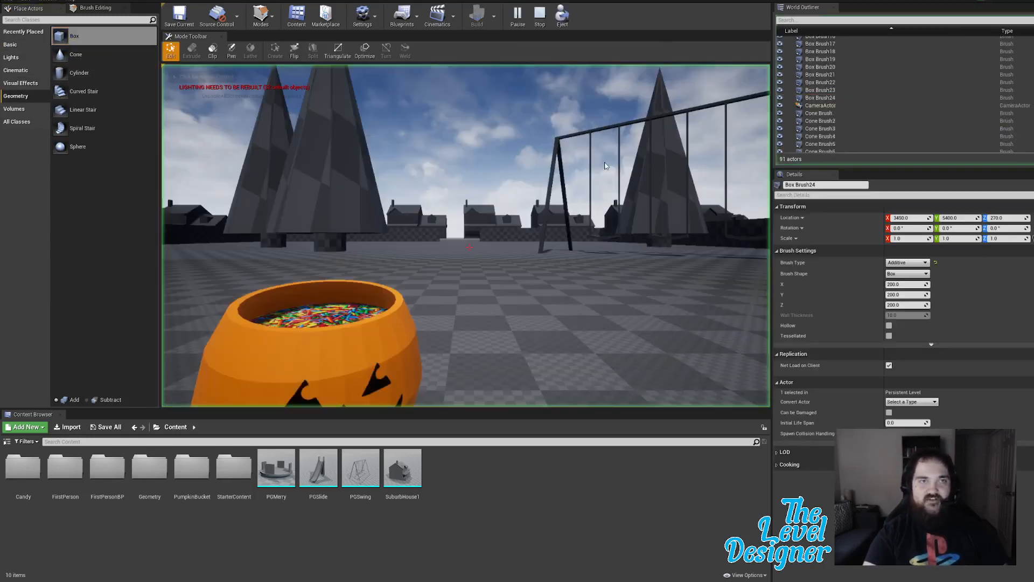
left_click(604, 165)
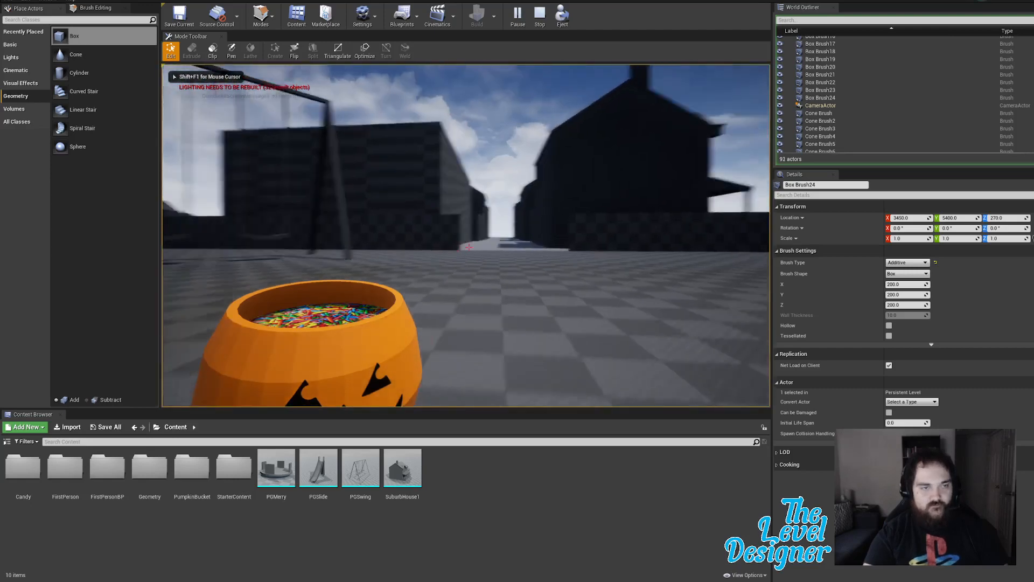
key("w")
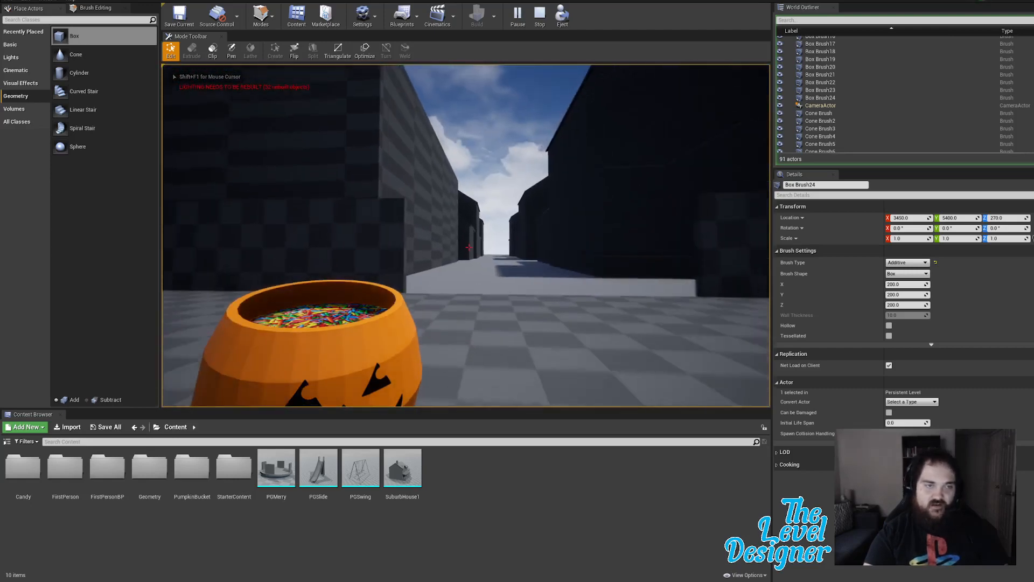
key("w")
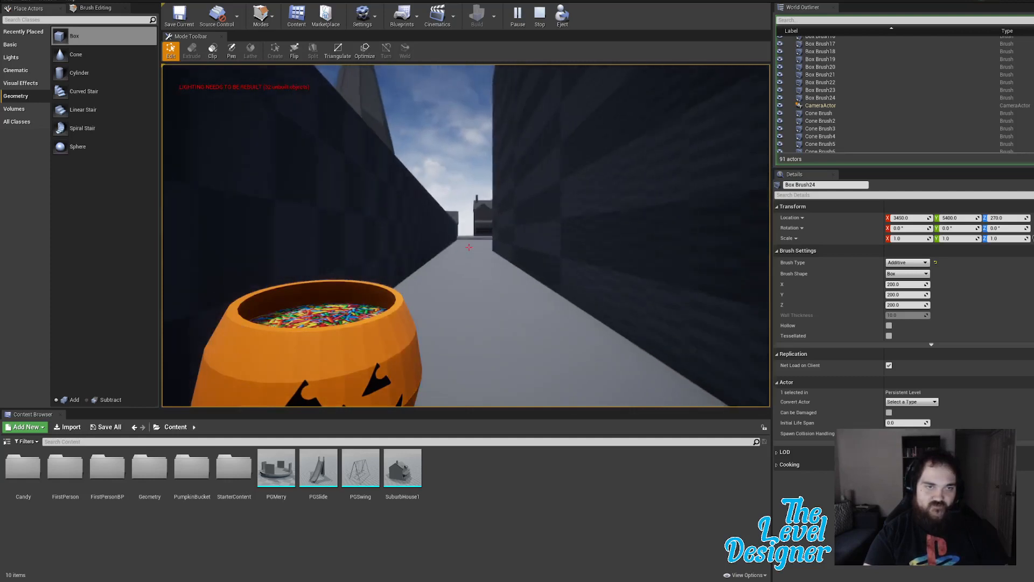
key("w")
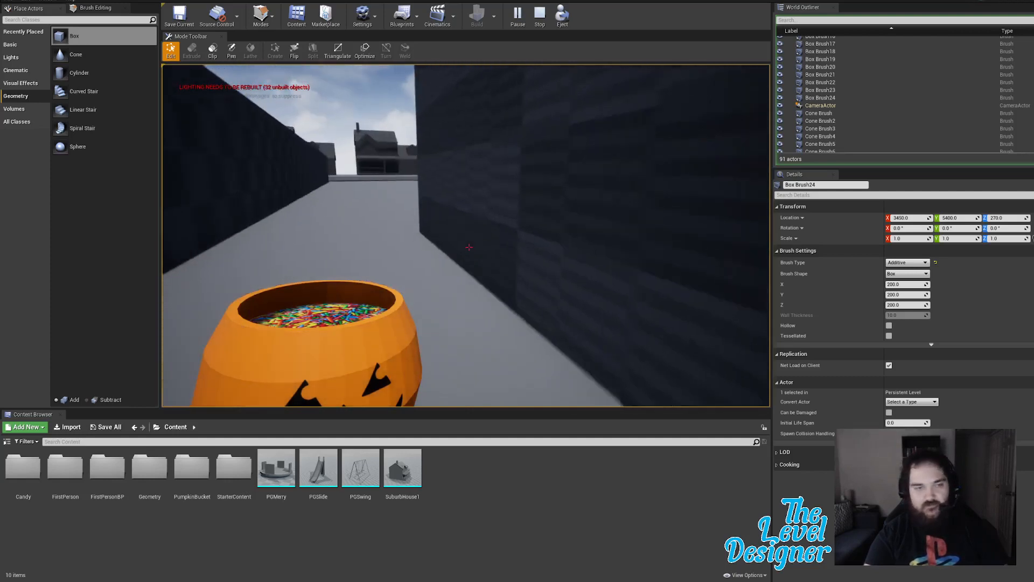
key("w")
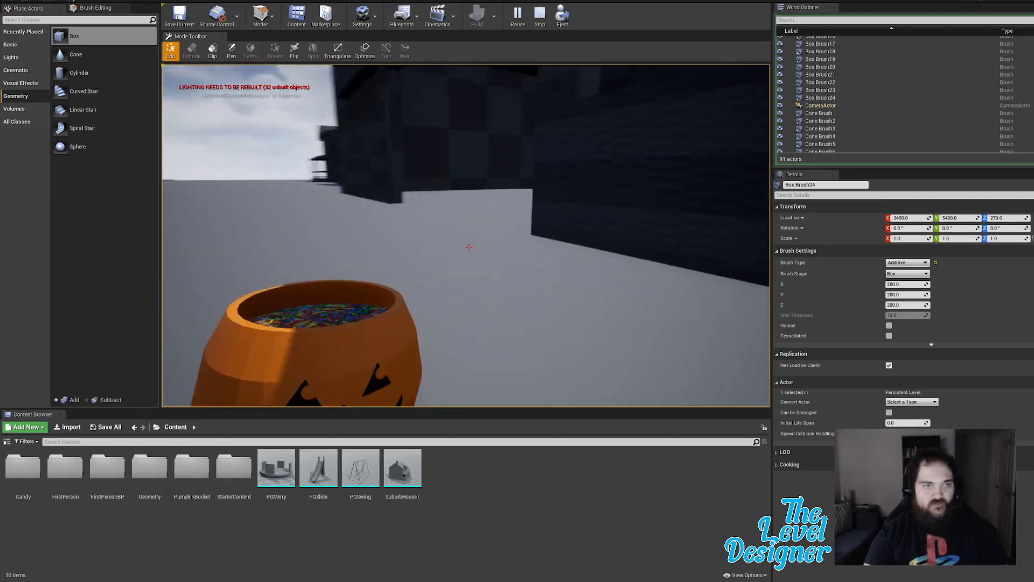
key("w")
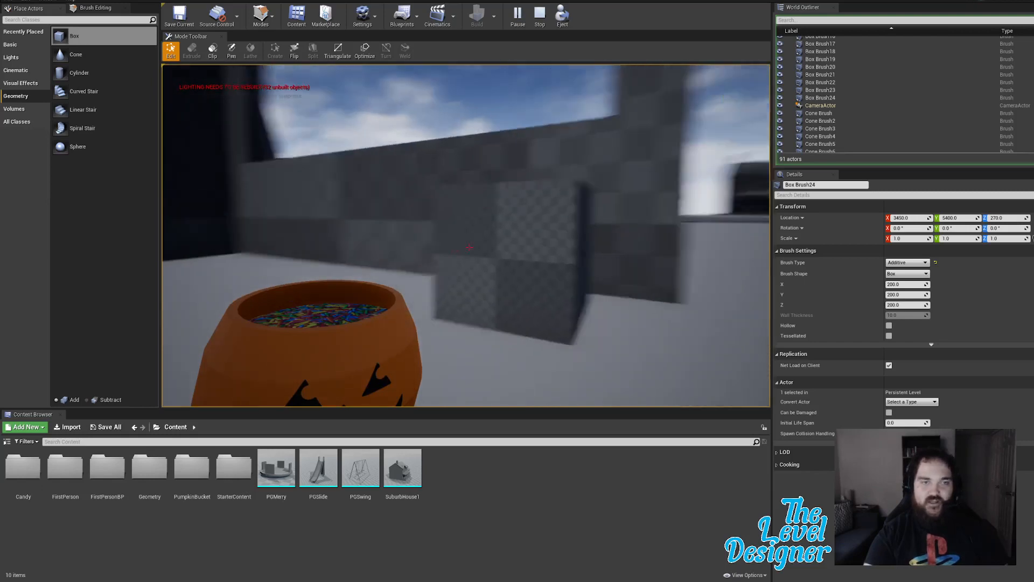
Step: Walk up to and around the box by the windowed wall to judge its size and position from the player's view
key("w")
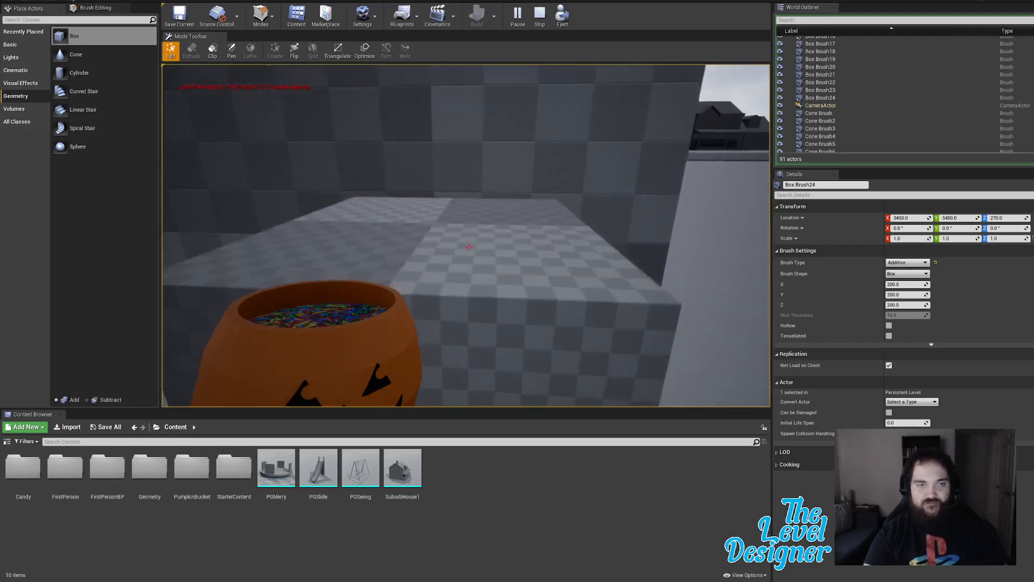
key("s")
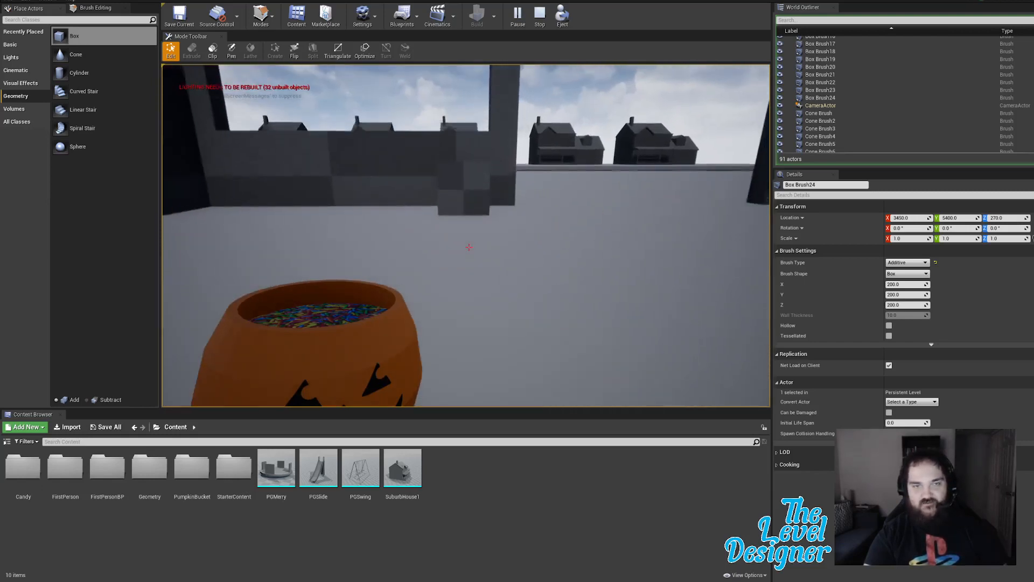
key("w")
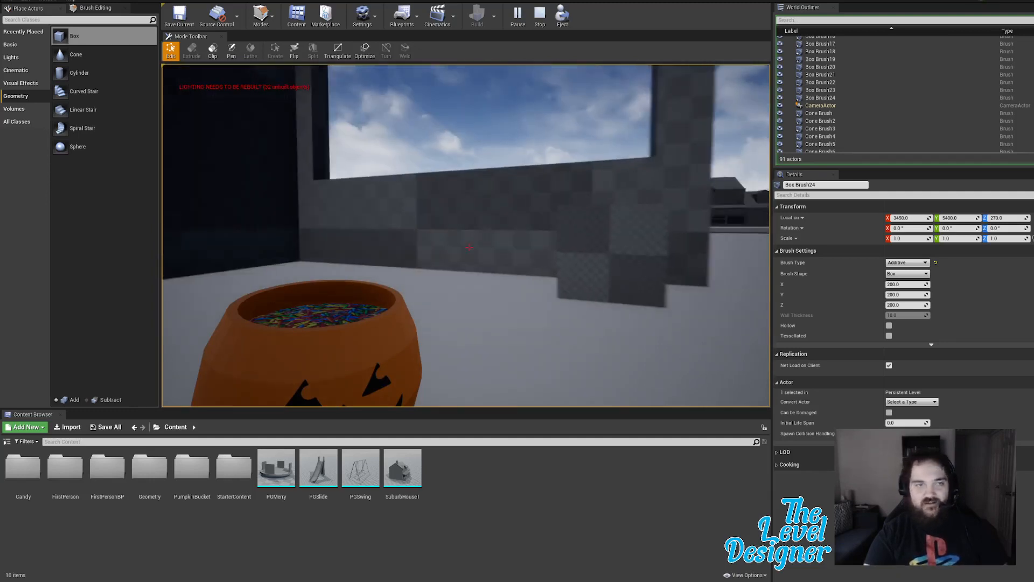
key("w")
key("s")
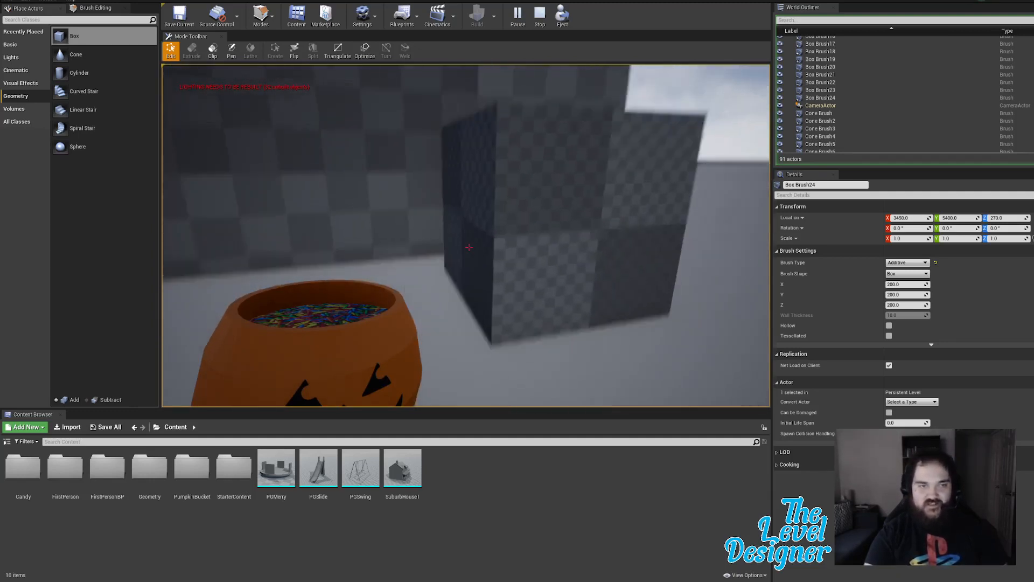
key("w")
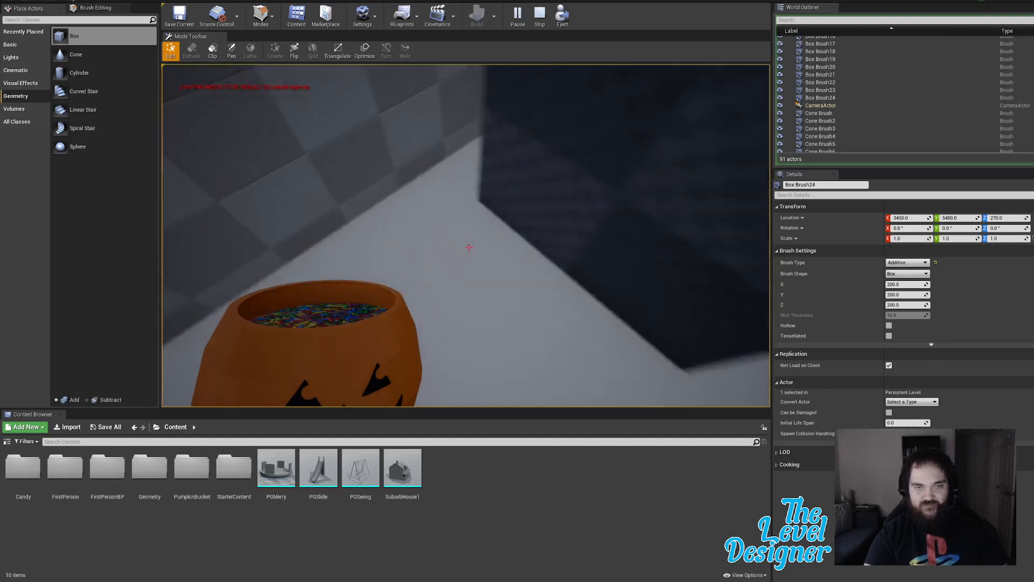
Step: Test jumping beside the box at the windowed wall from the player's view and end the play test
key("w")
key("space")
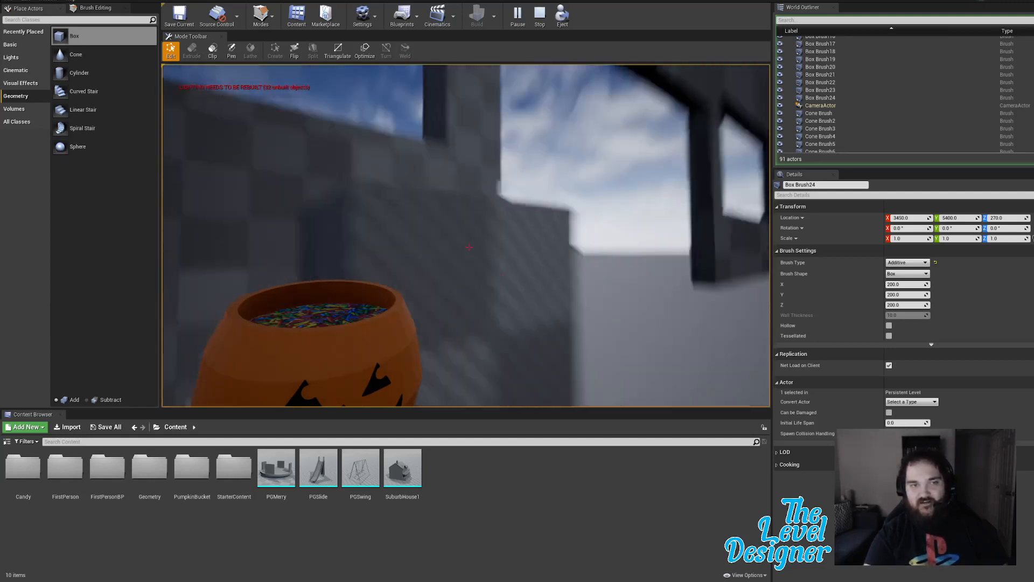
key("Escape")
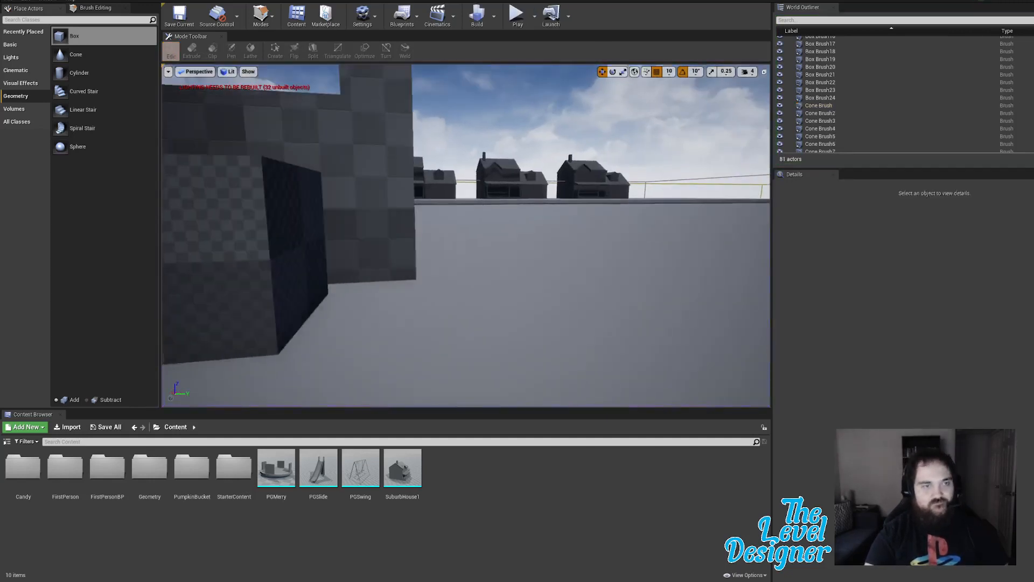
Step: Duplicate the box along the windowed wall, rotate the copy 30° about Z and move it to about X 3460, Y 5140
left_click(600, 232)
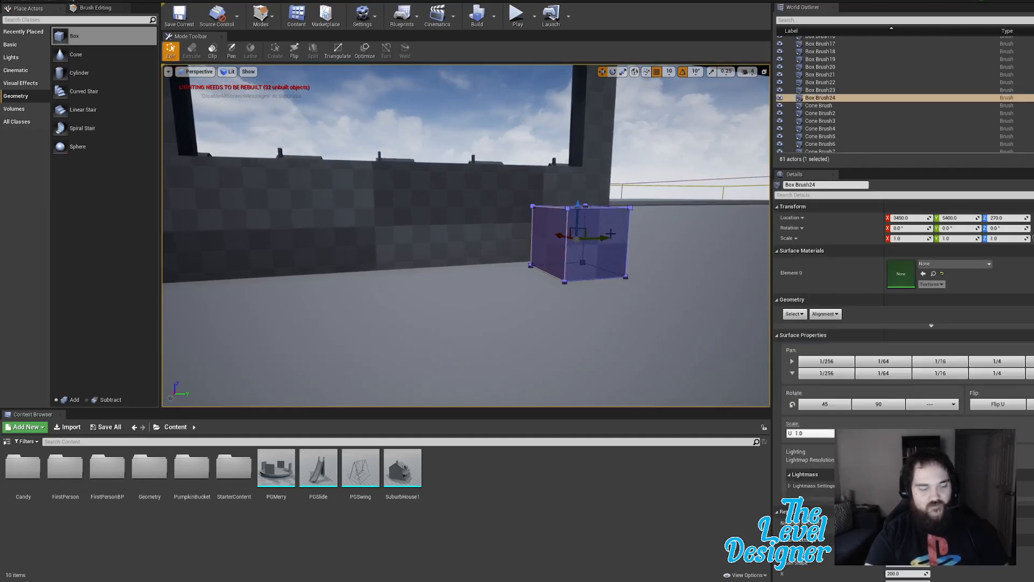
left_click_drag(610, 234, 531, 249)
key("e")
key("w")
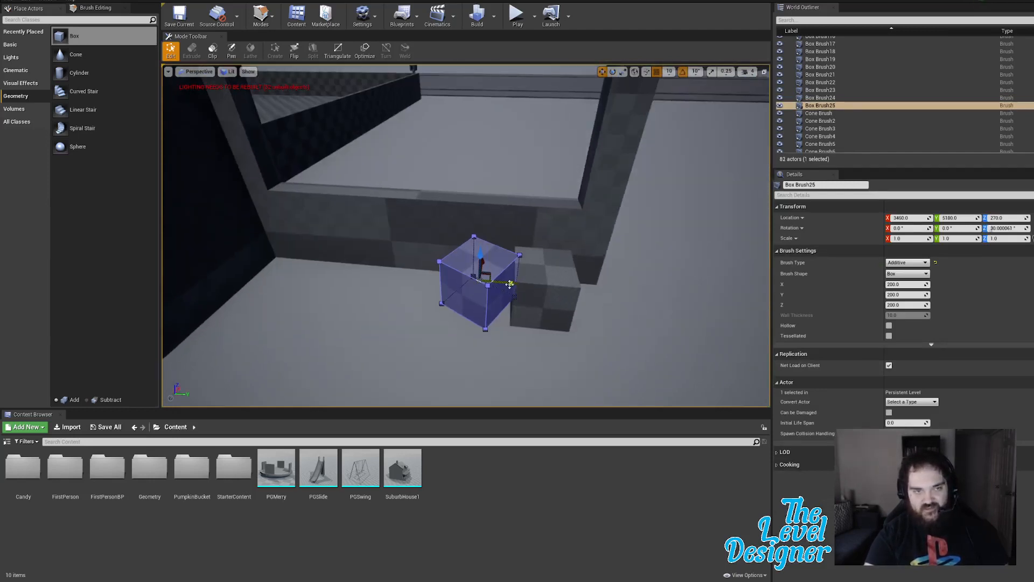
left_click_drag(511, 283, 499, 286)
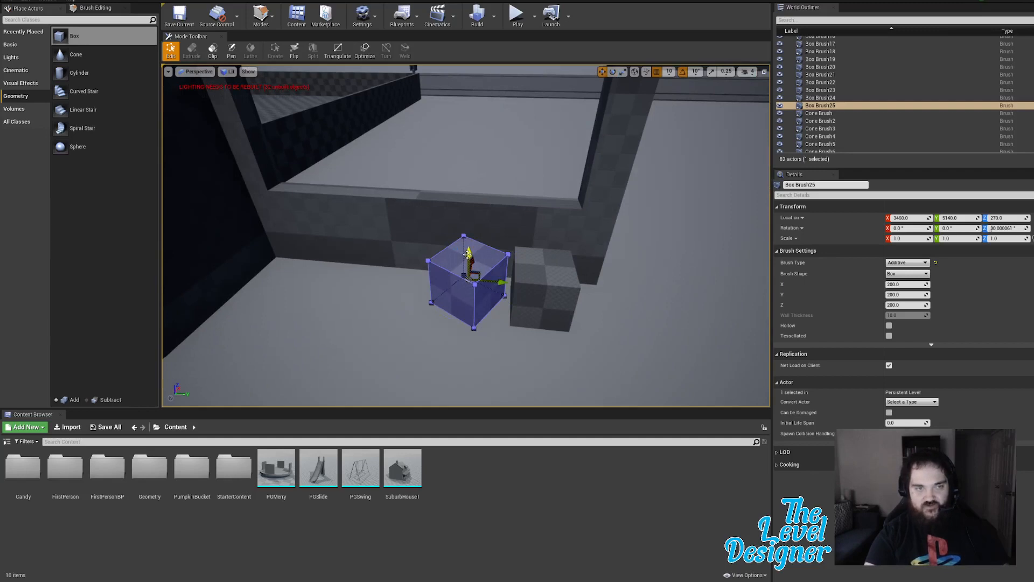
Step: Sink the rotated box partly into the floor at Z 170 and place it in front of the taller box at X 3260, Y 5240
left_click_drag(468, 255, 472, 283)
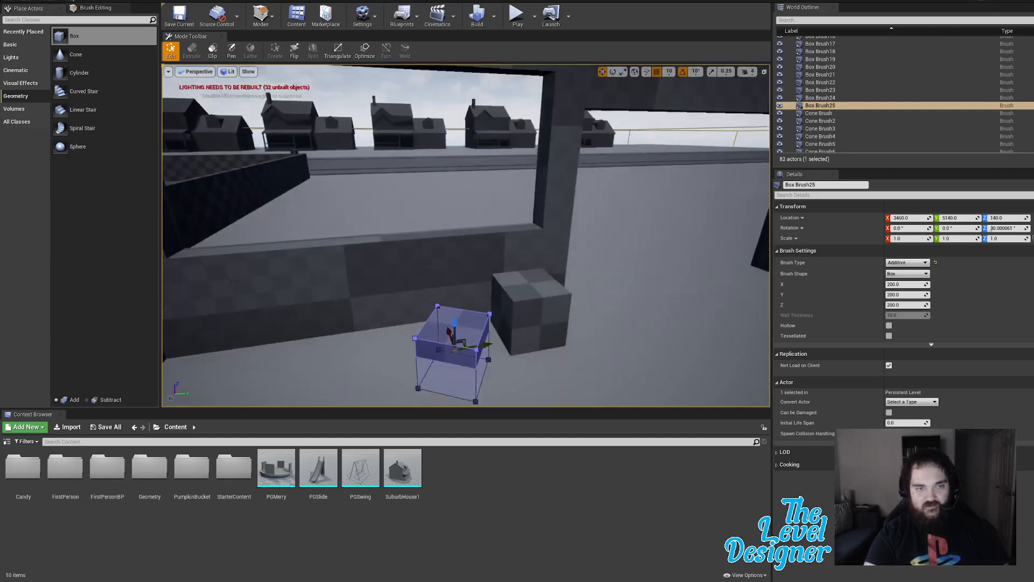
key("q")
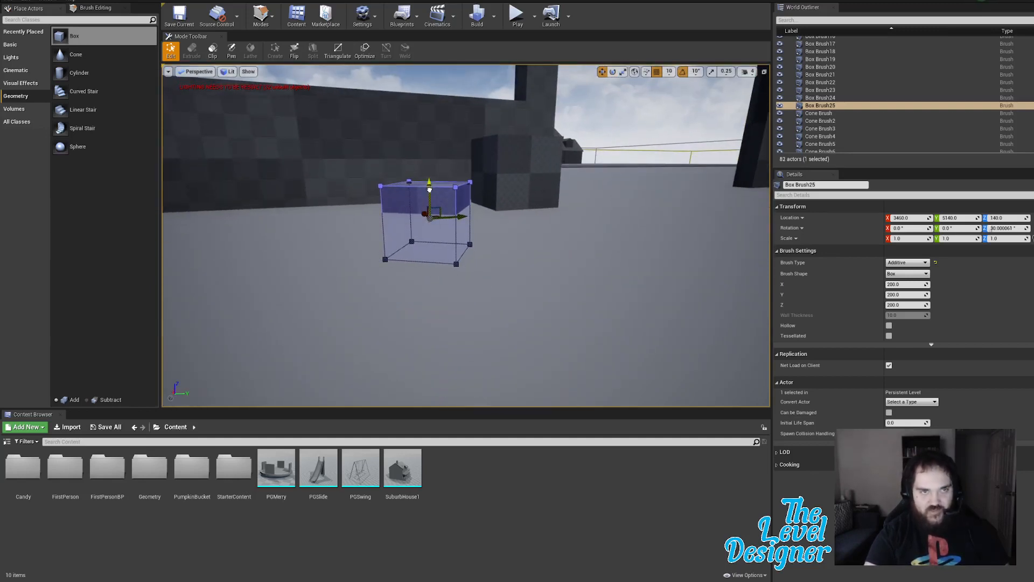
mouse_move(430, 189)
left_mouse_down()
mouse_move(425, 163)
mouse_move(432, 171)
left_mouse_up()
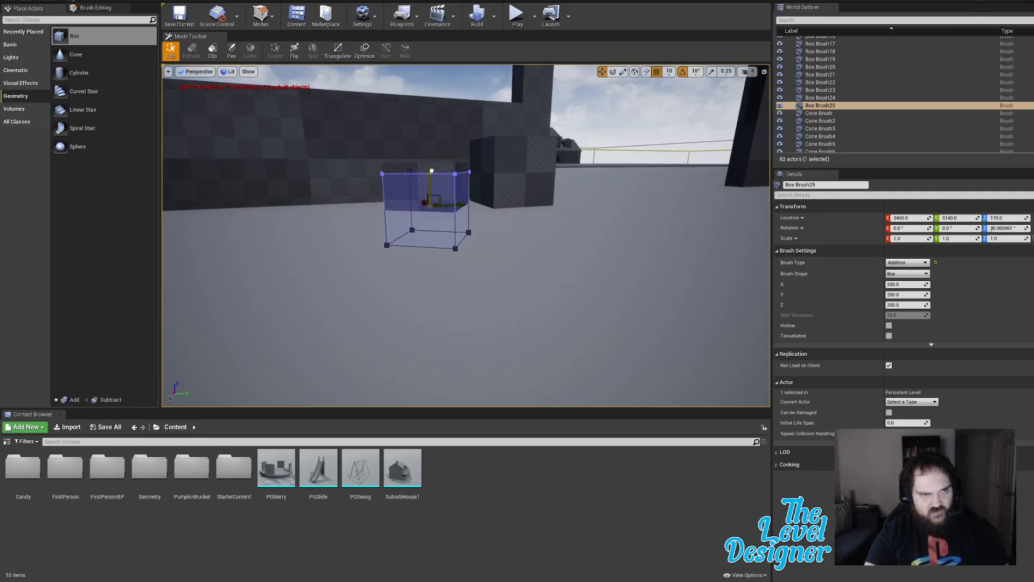
left_click_drag(478, 216, 483, 214)
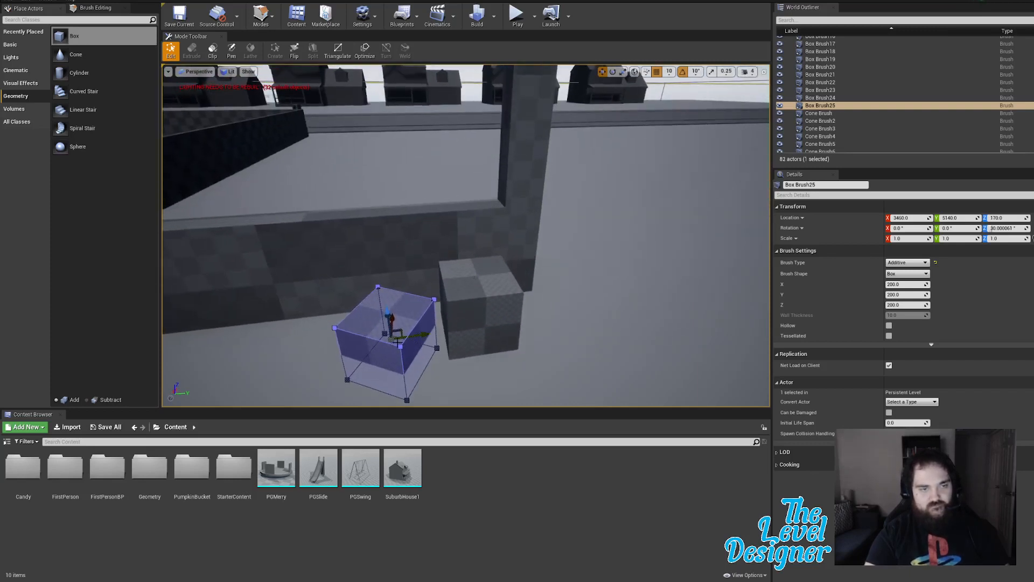
mouse_move(400, 331)
left_mouse_down()
mouse_move(473, 339)
mouse_move(494, 362)
left_mouse_up()
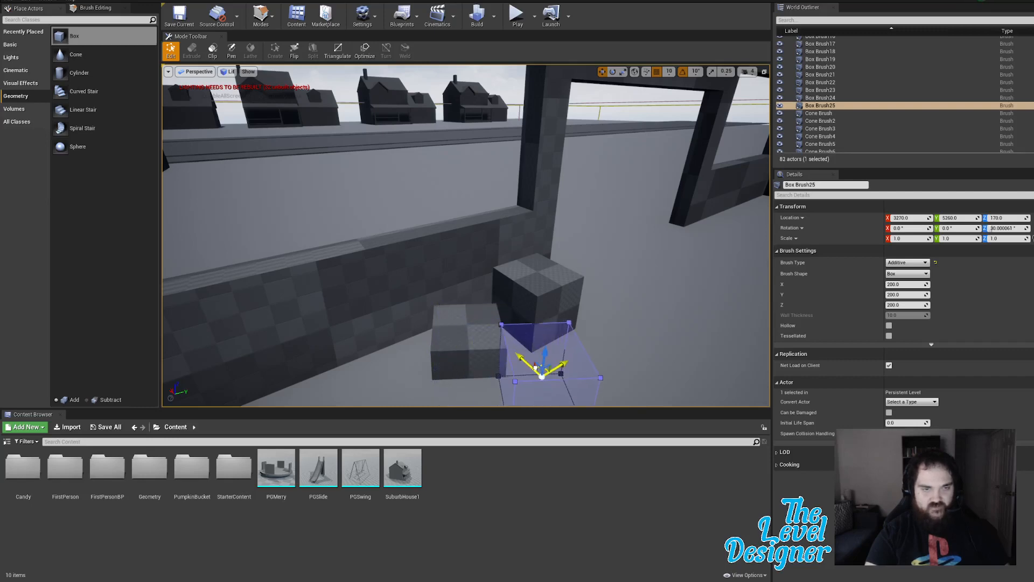
left_click_drag(533, 372, 534, 372)
key("d")
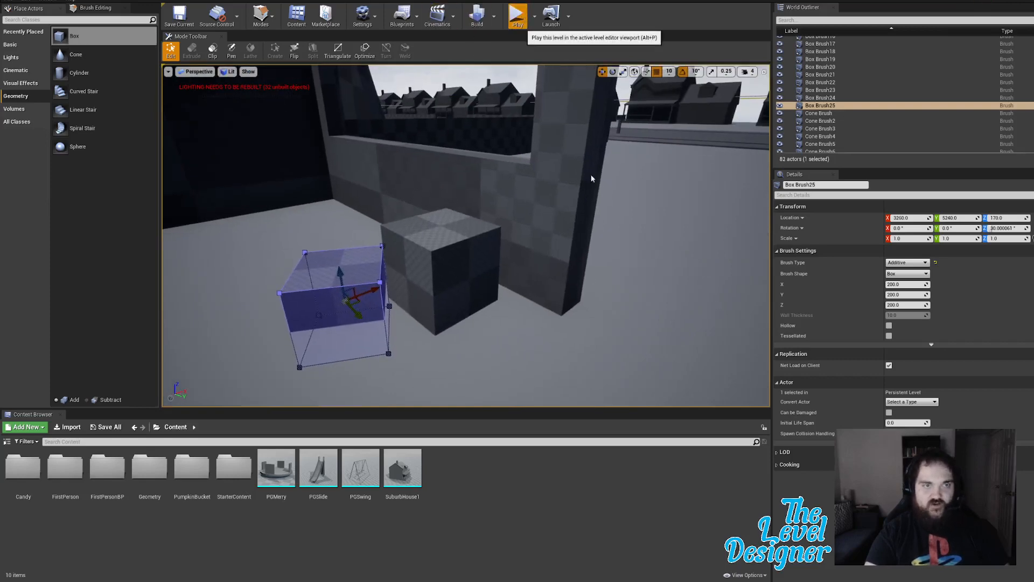
Step: Start a play test and run across the park toward the gap in the perimeter wall, throwing candy along the way
left_click(516, 14)
key("w")
left_click(469, 247)
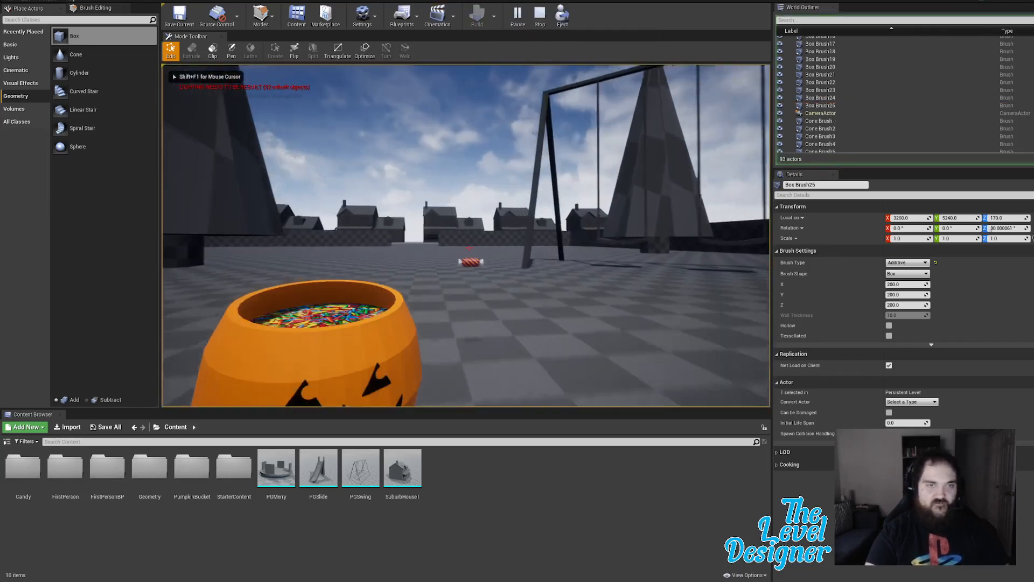
left_click(468, 247)
left_click(469, 247)
left_click(469, 247)
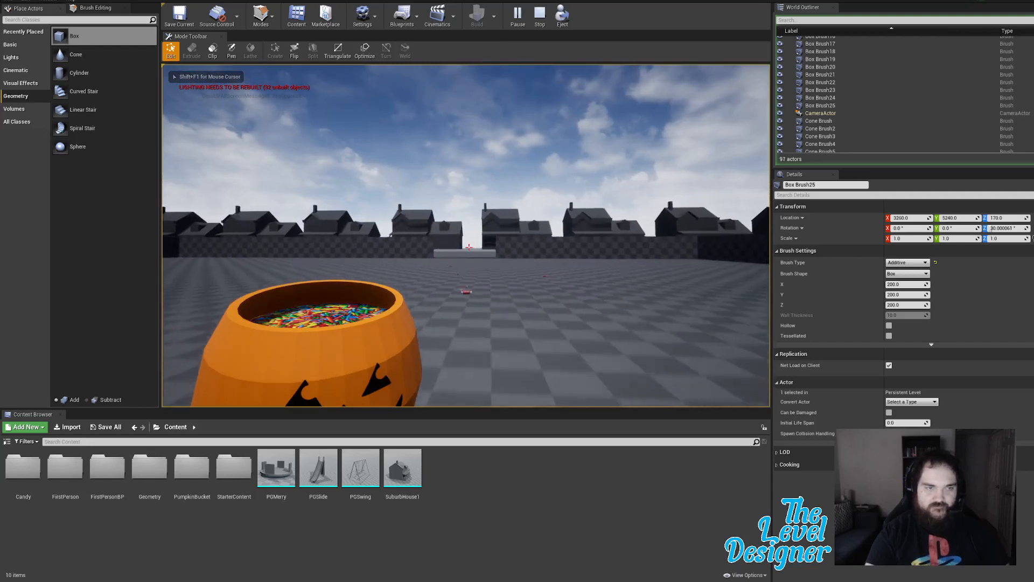
left_click(469, 247)
left_click(468, 247)
left_click(469, 247)
left_click(468, 248)
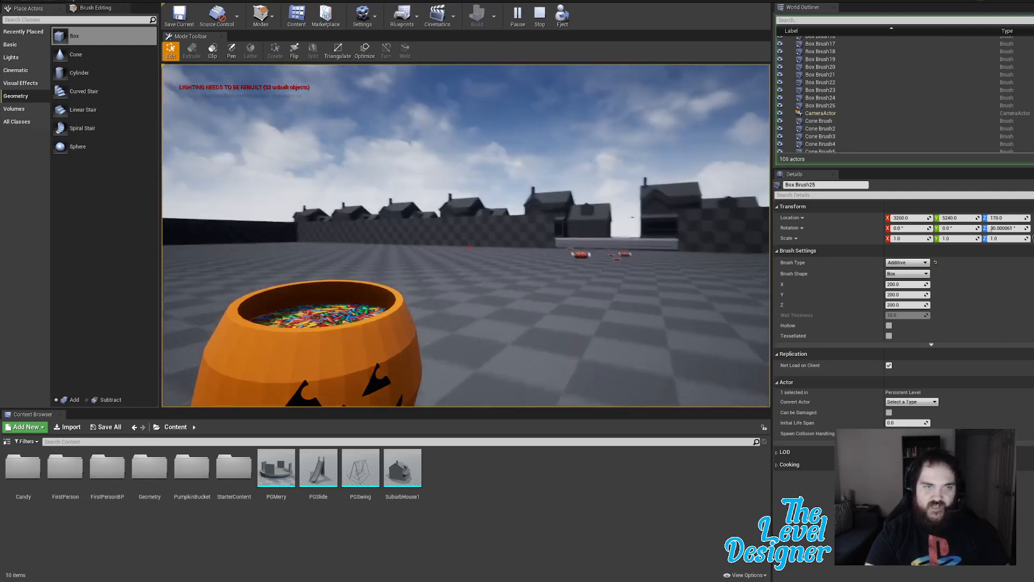
left_click(468, 247)
left_click(468, 248)
left_click(468, 247)
left_click(468, 247)
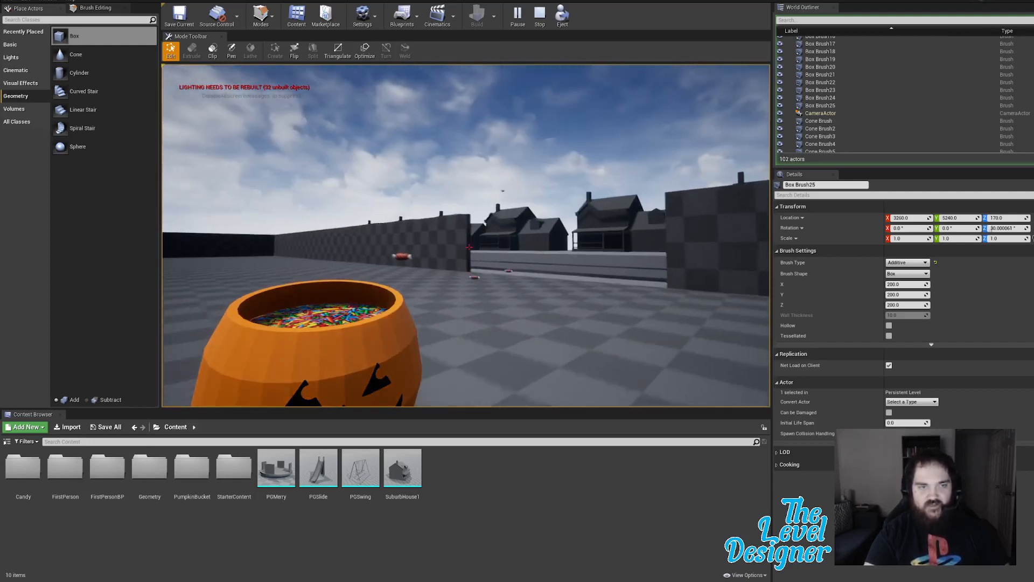
left_click(469, 247)
left_click(468, 247)
Step: Walk past the dark wall and around into the building to reach the two boxes by the window opening
key("w")
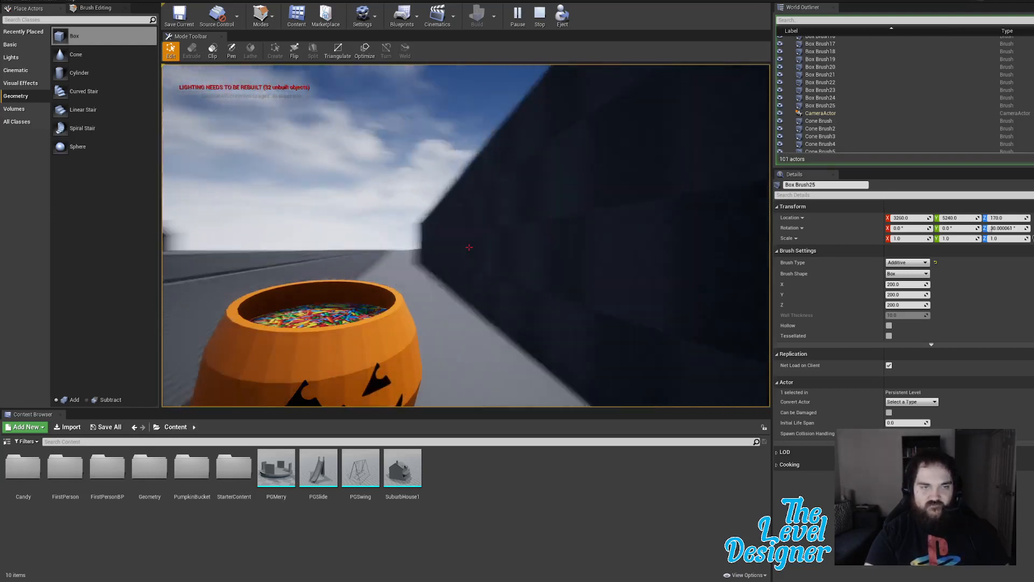
key("w")
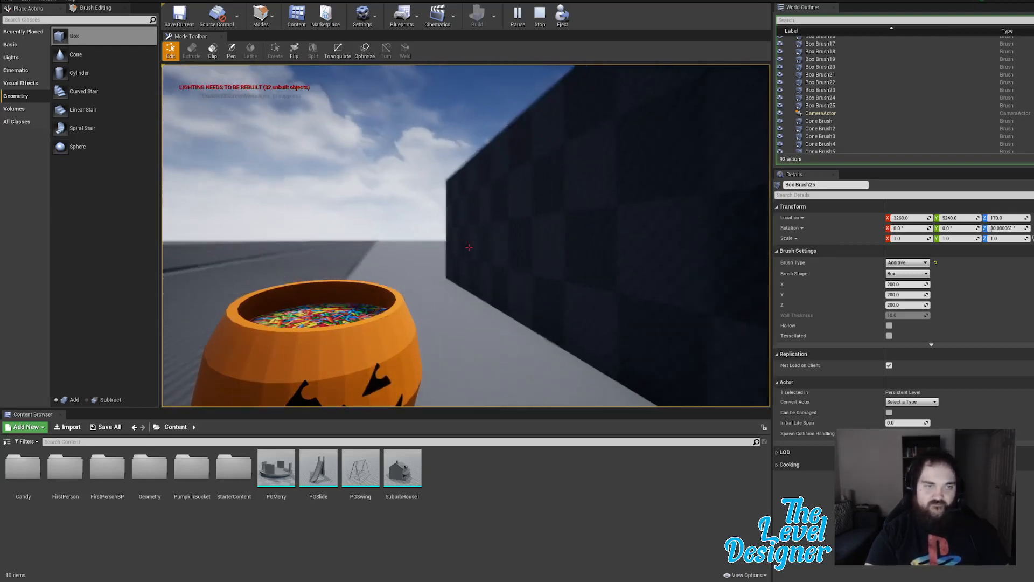
key("w")
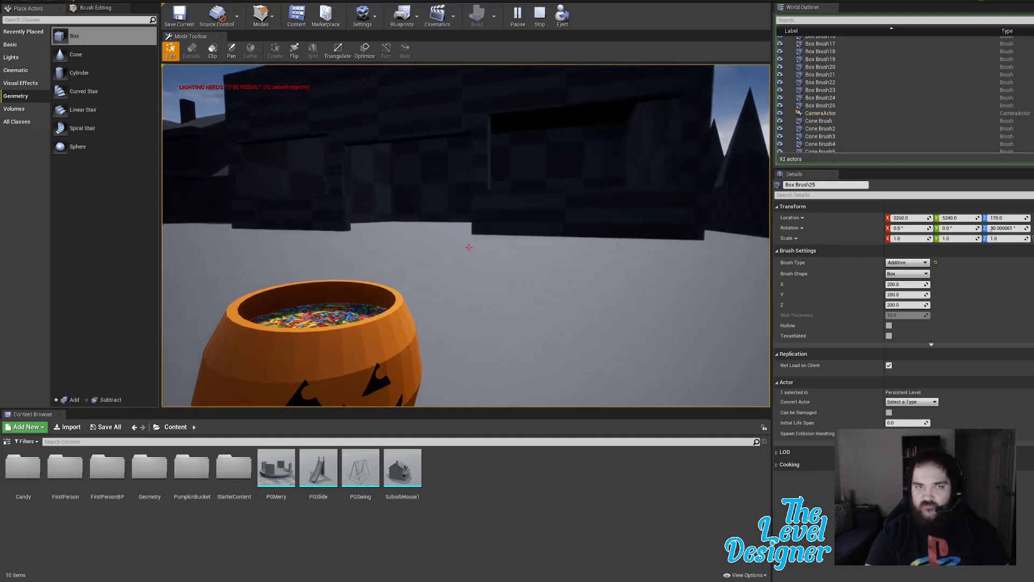
key("w")
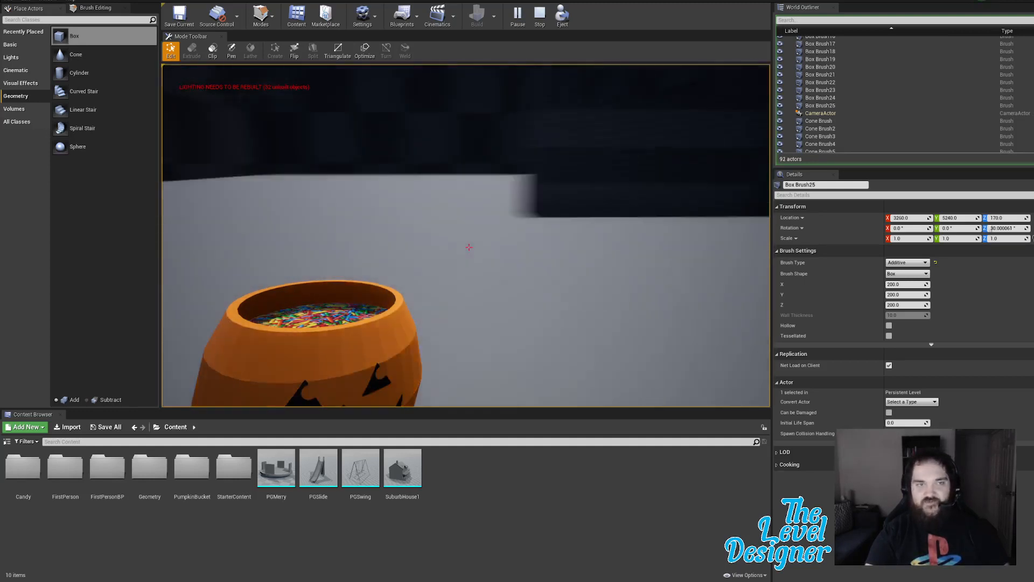
key("w")
key("w")
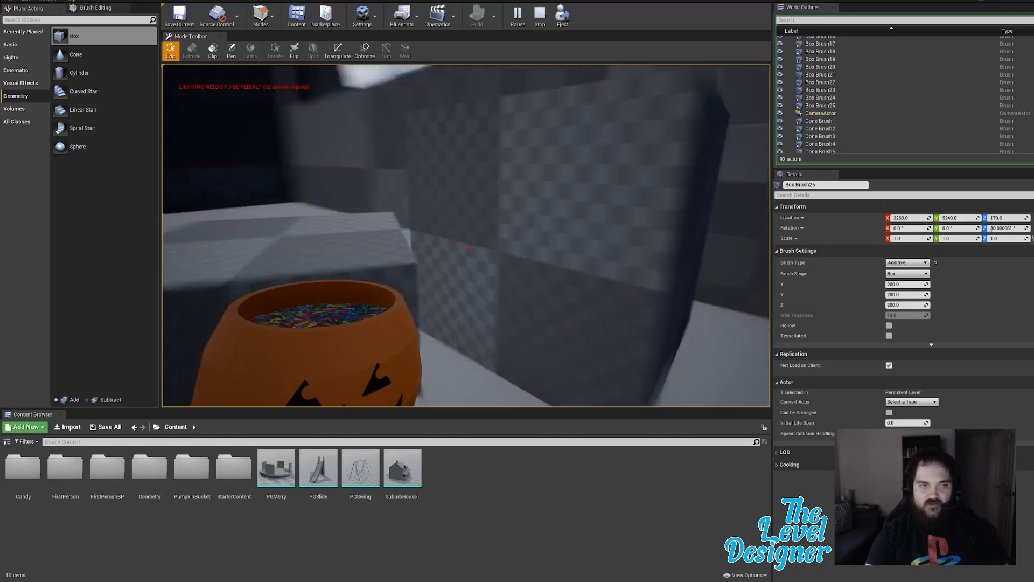
Step: Jump from the floor onto the low box and up to the taller one to test the climb toward the window ledge
key("space")
key("w")
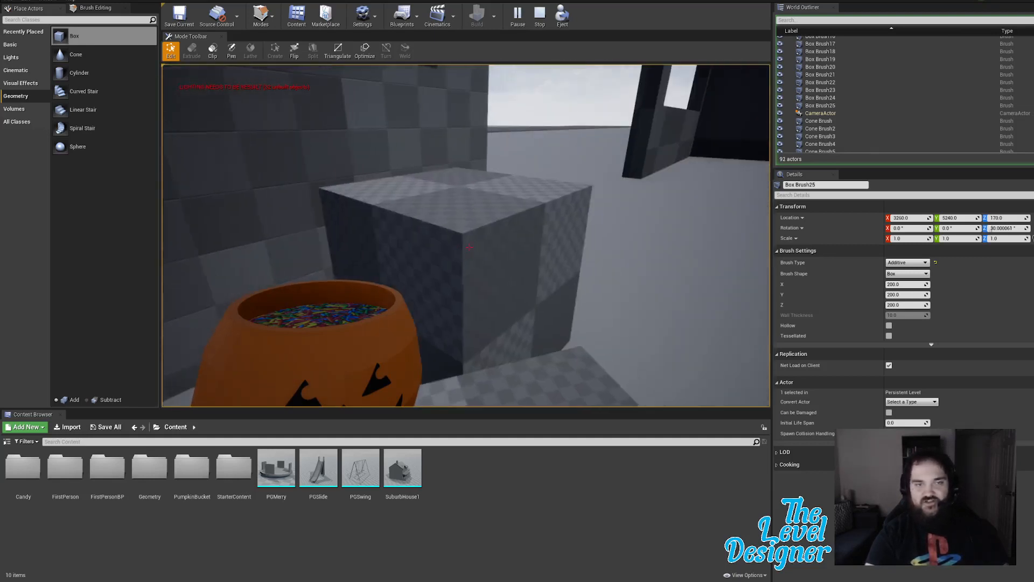
key("w")
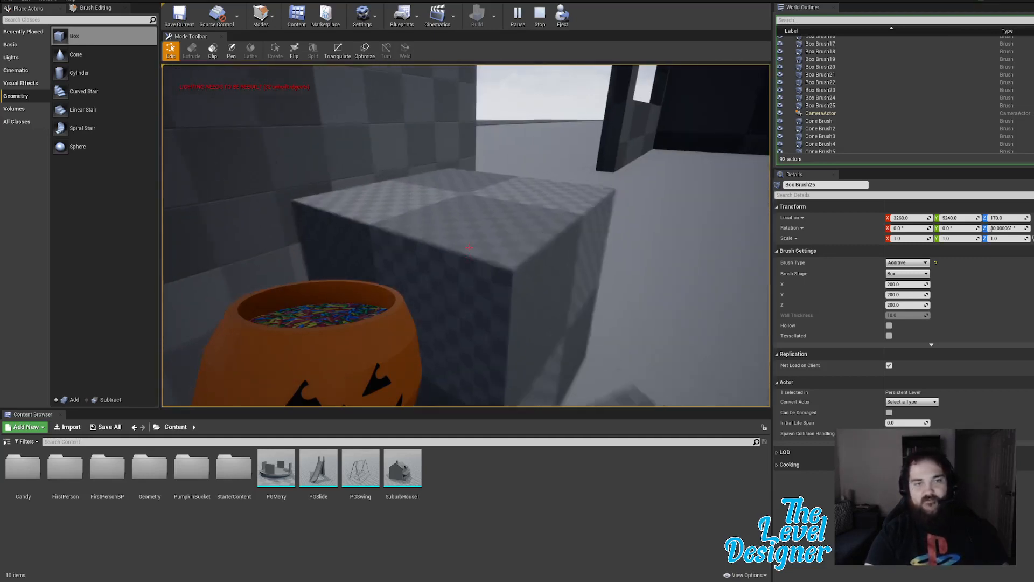
key("w")
key("space")
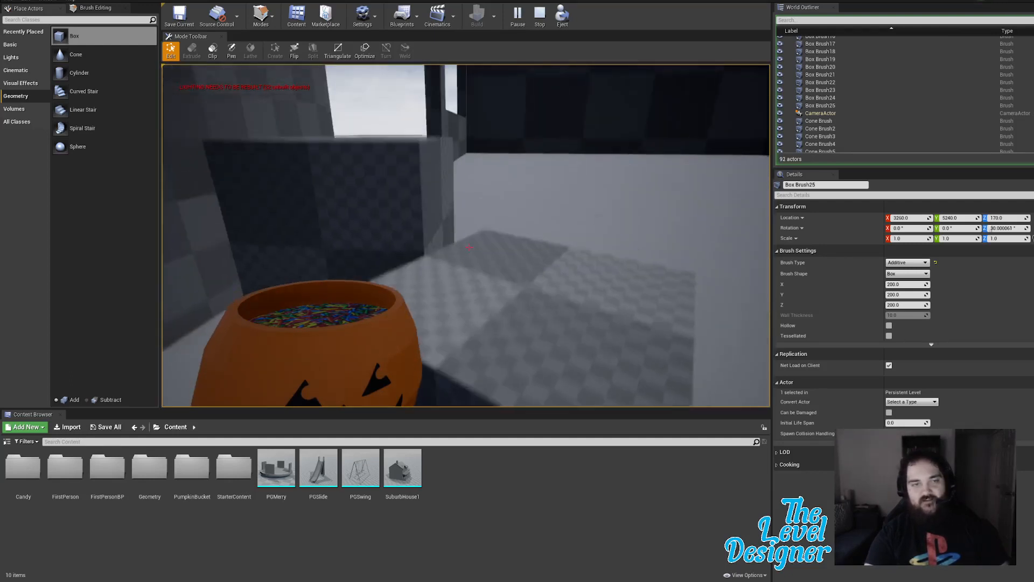
key("w")
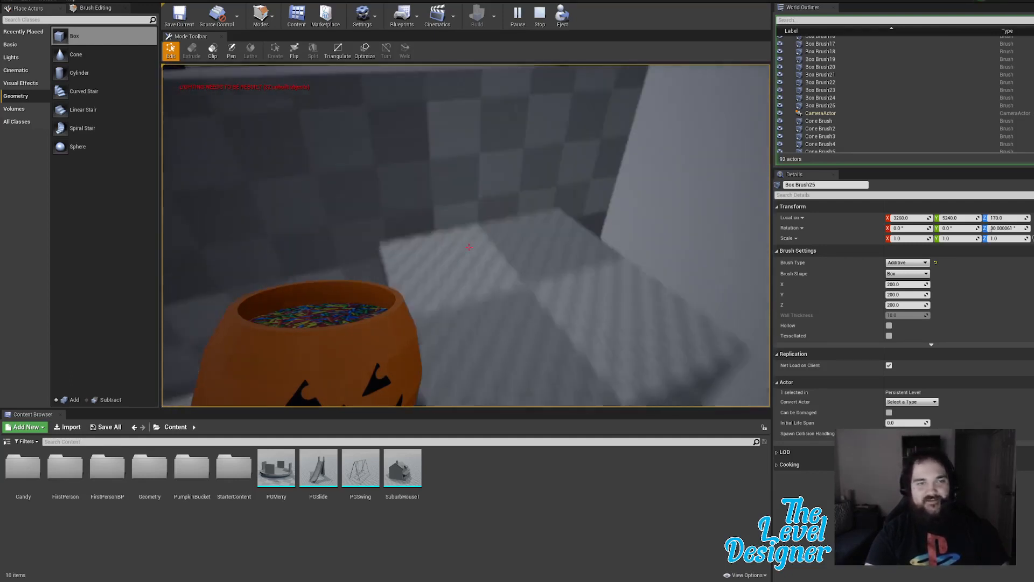
key("space")
key("w")
key("space")
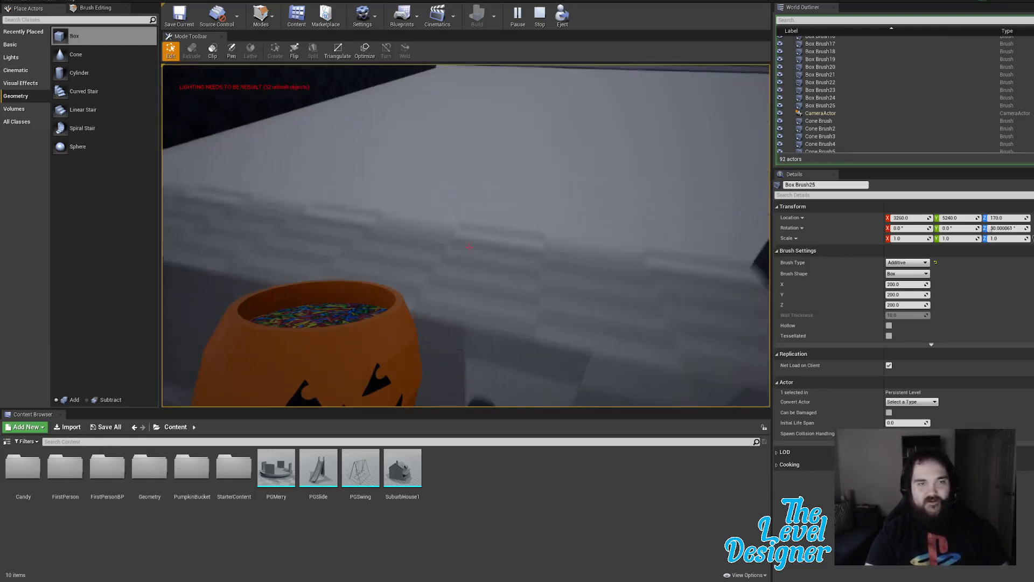
key("w")
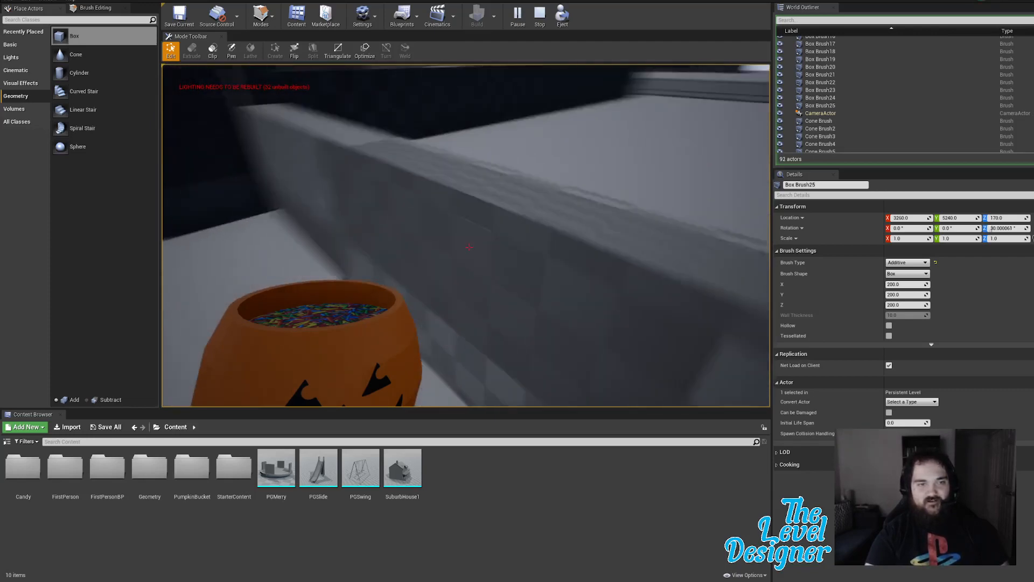
key("space")
key("w")
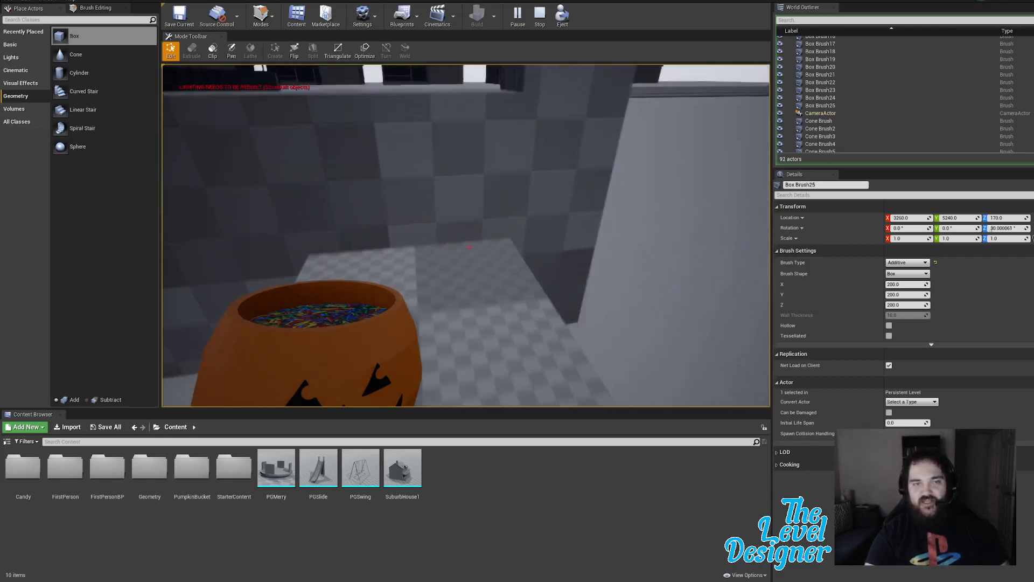
Step: Jump at the window ledge while throwing candy out through the opening, and end the play test
key("space")
left_click(469, 247)
key("w")
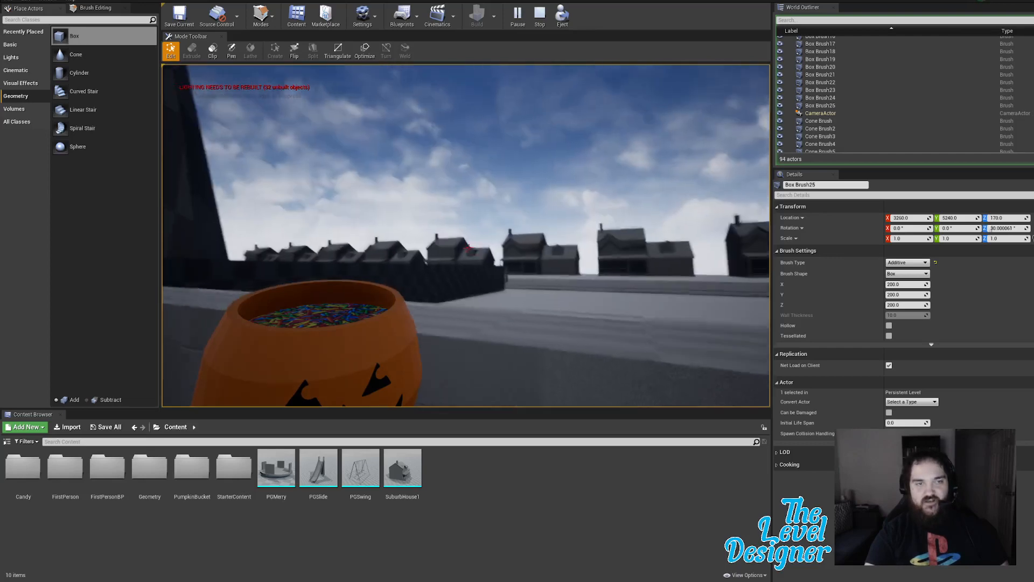
left_click(470, 247)
left_click(469, 247)
left_click(469, 248)
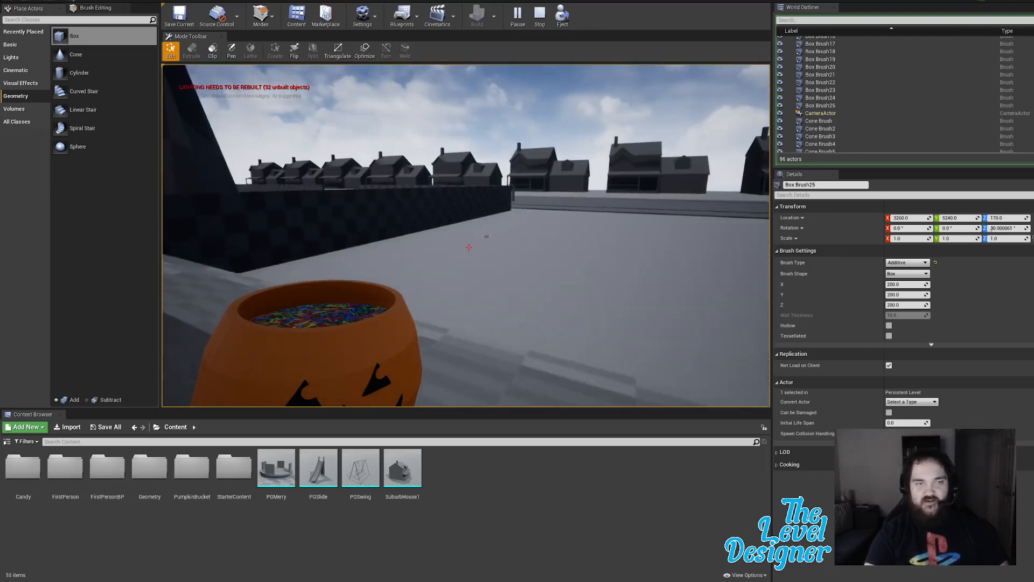
key("space")
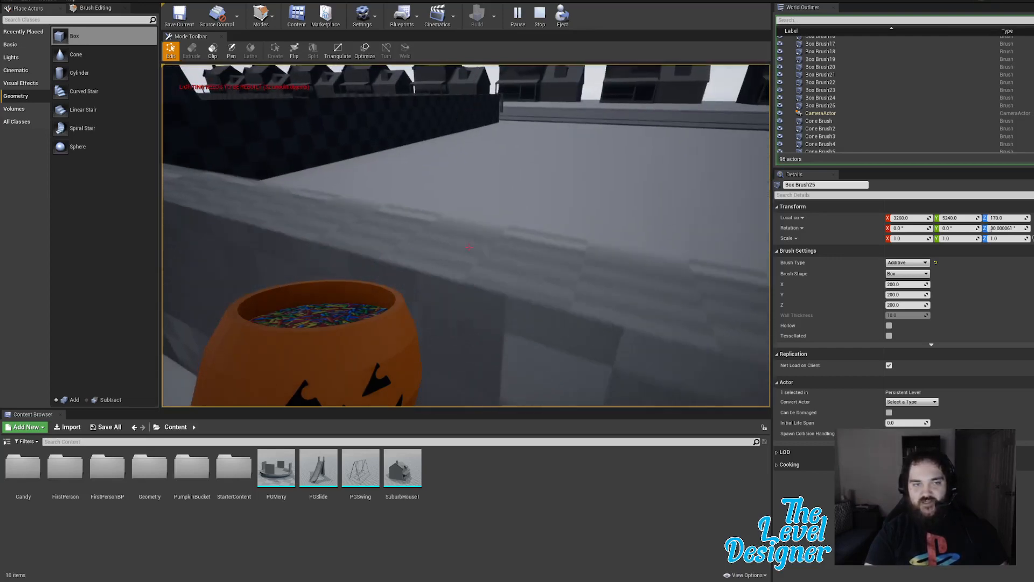
key("space")
key("Escape")
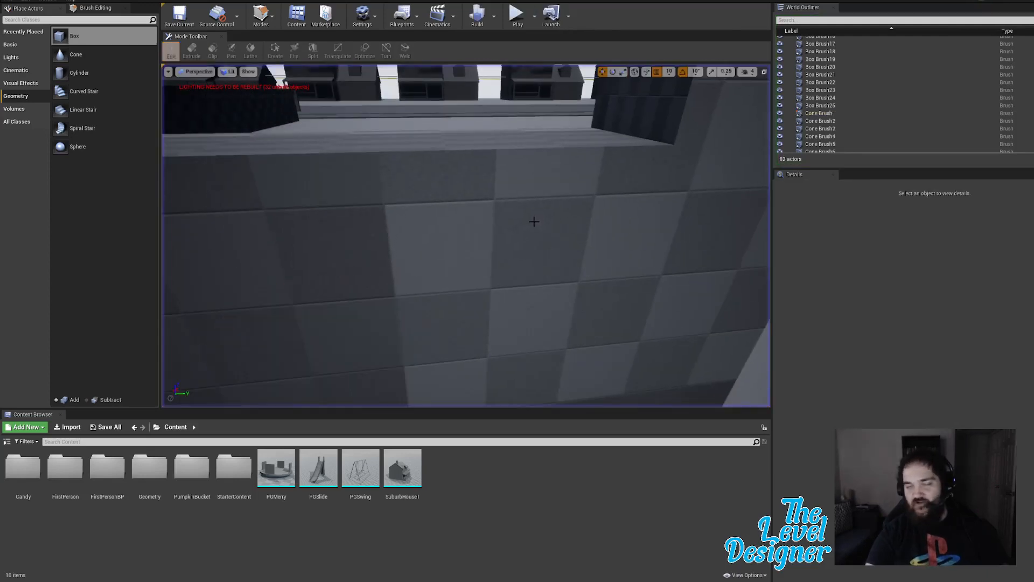
Step: Examine the dark building's doorway and window openings from outside in the editor view
right_click(500, 245)
key("w")
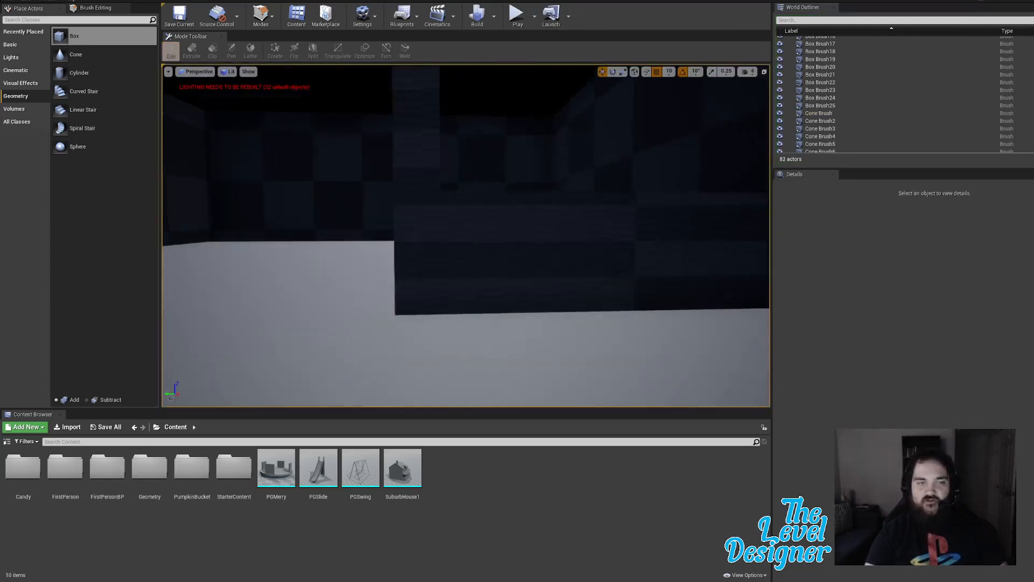
right_click(503, 235)
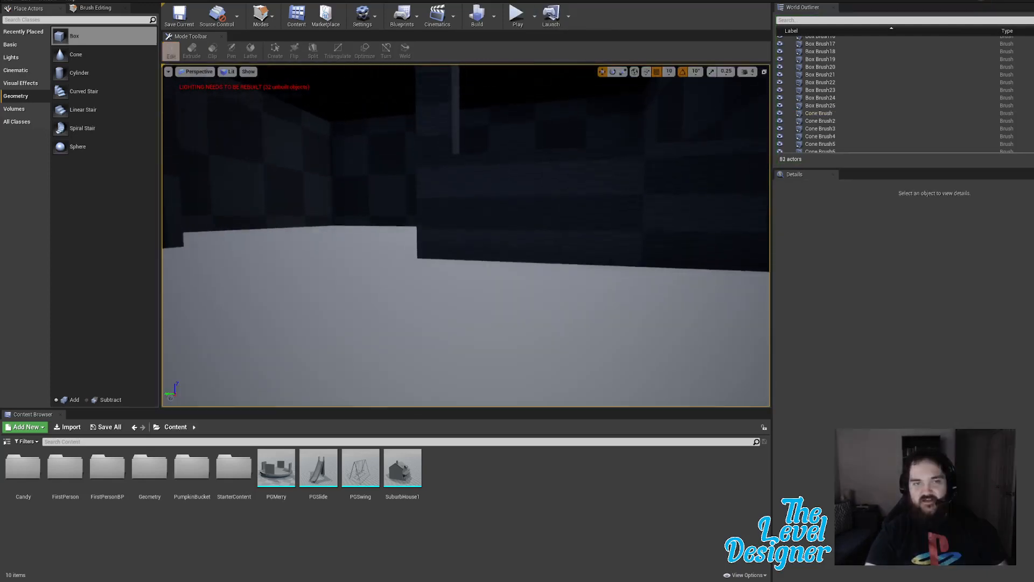
right_click(523, 156)
key("s")
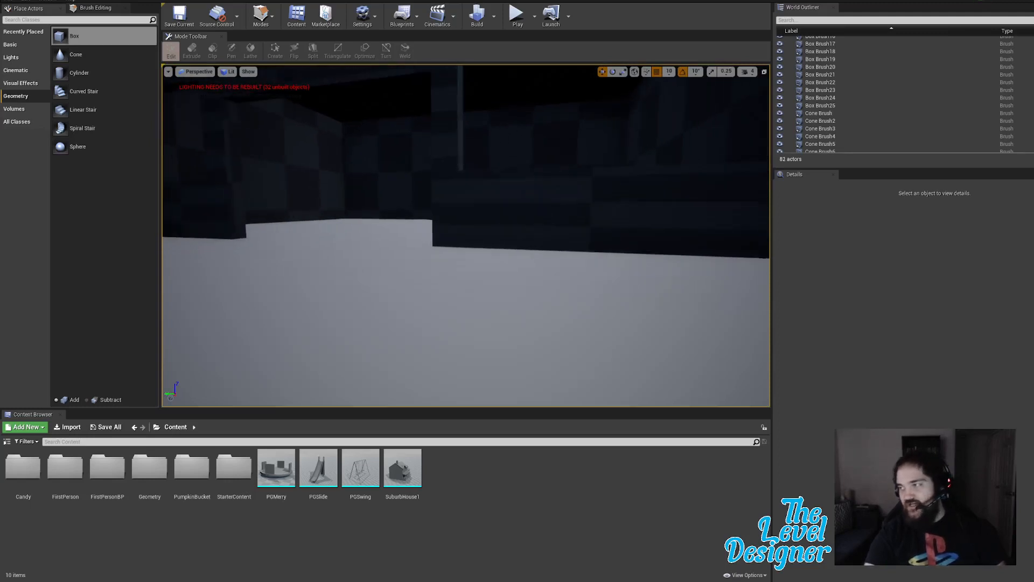
key("a")
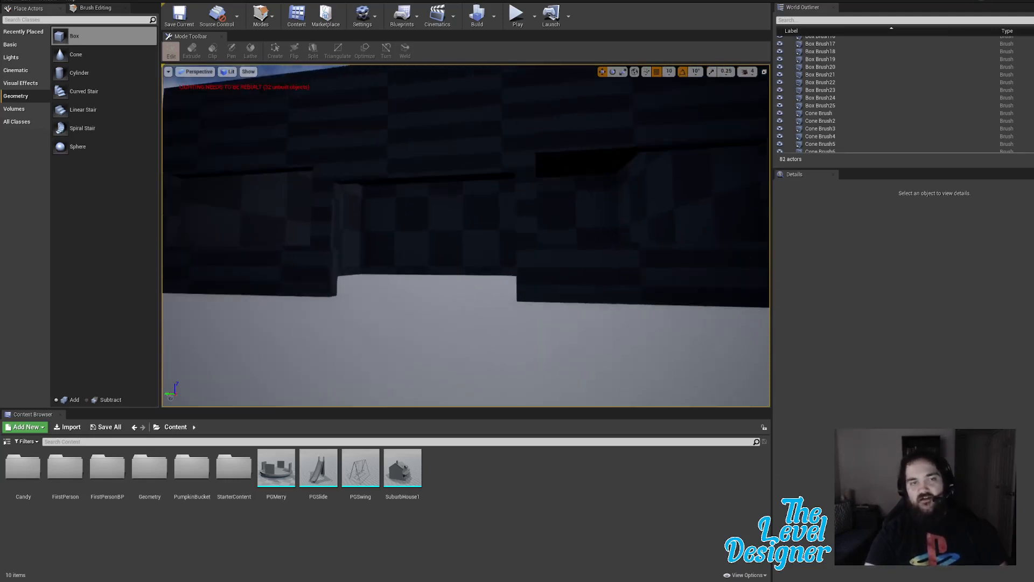
Step: Duplicate the dark building's subtractive doorway brush and move the copy to the opposite outer wall, at about X 750
key("d")
key("w")
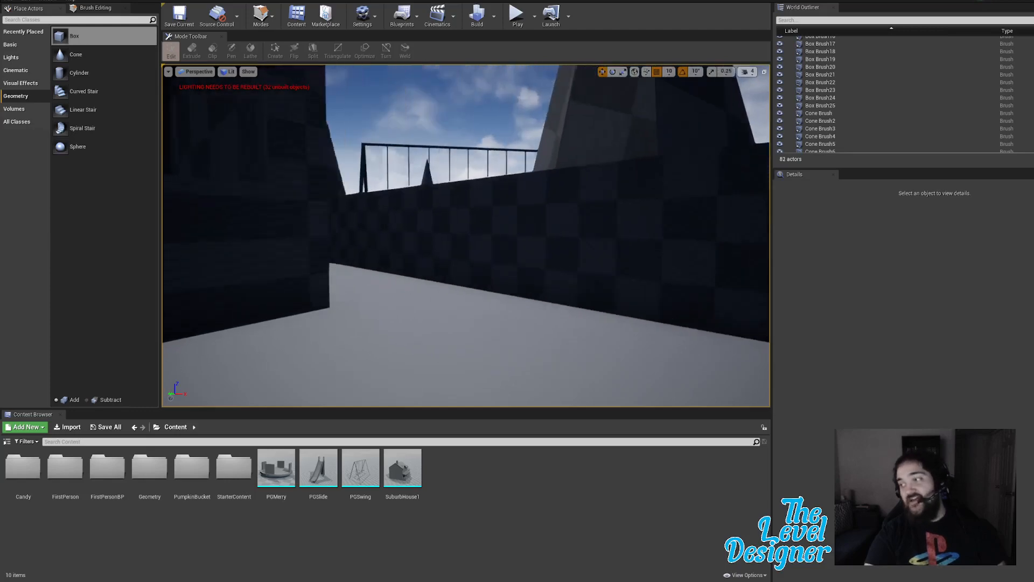
key("e")
key("w")
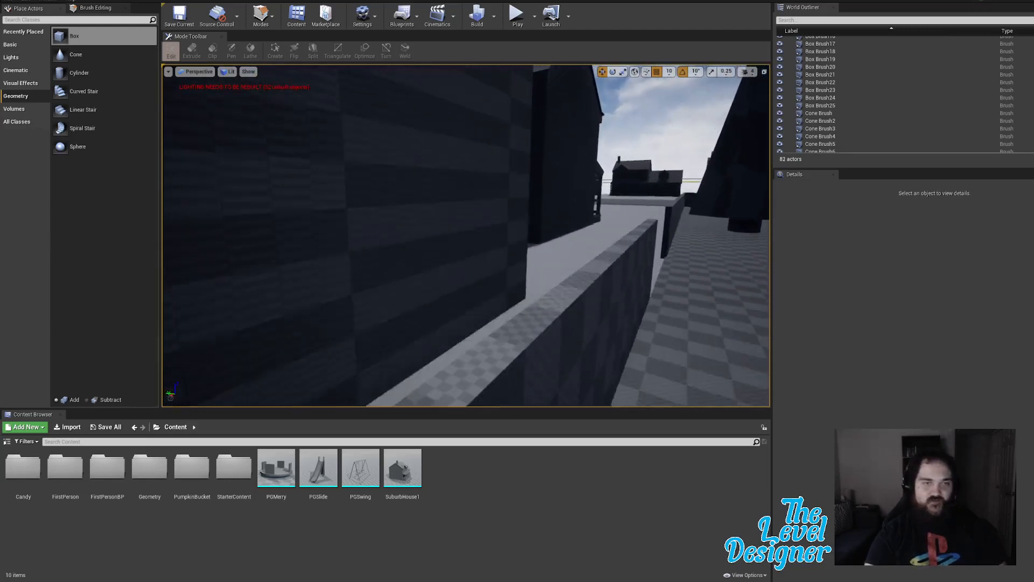
key("d")
key("w")
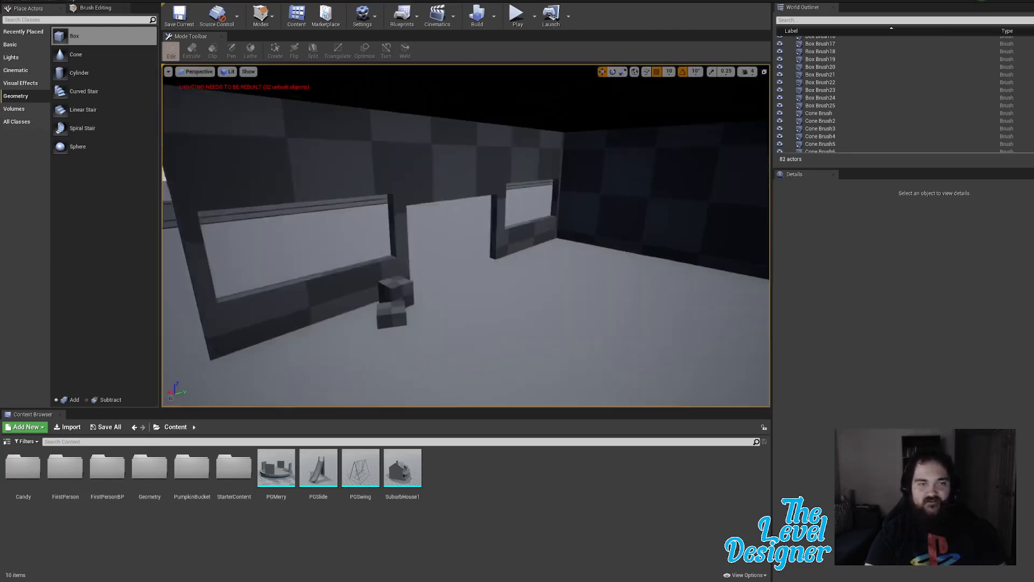
left_click(499, 261)
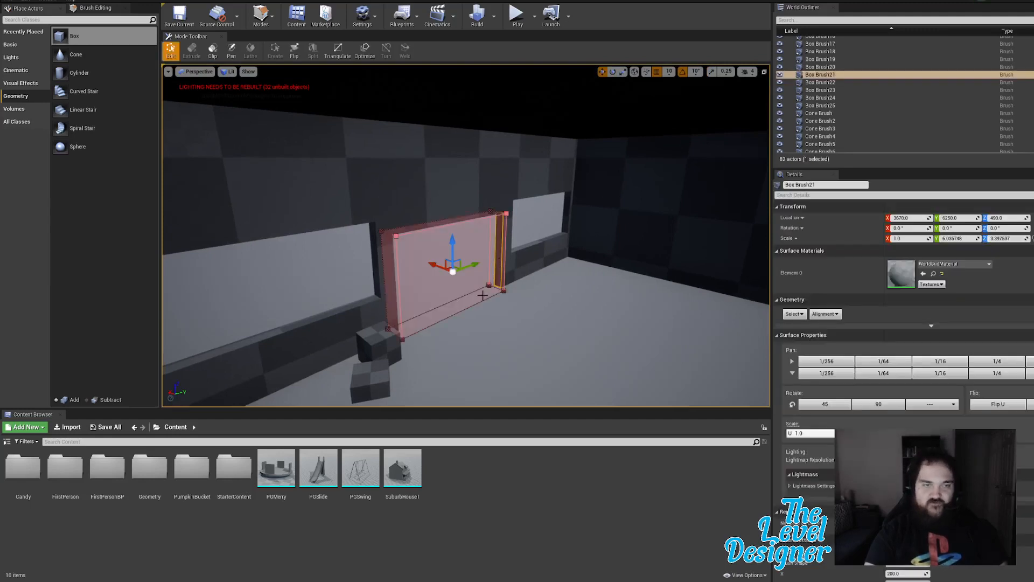
key("s")
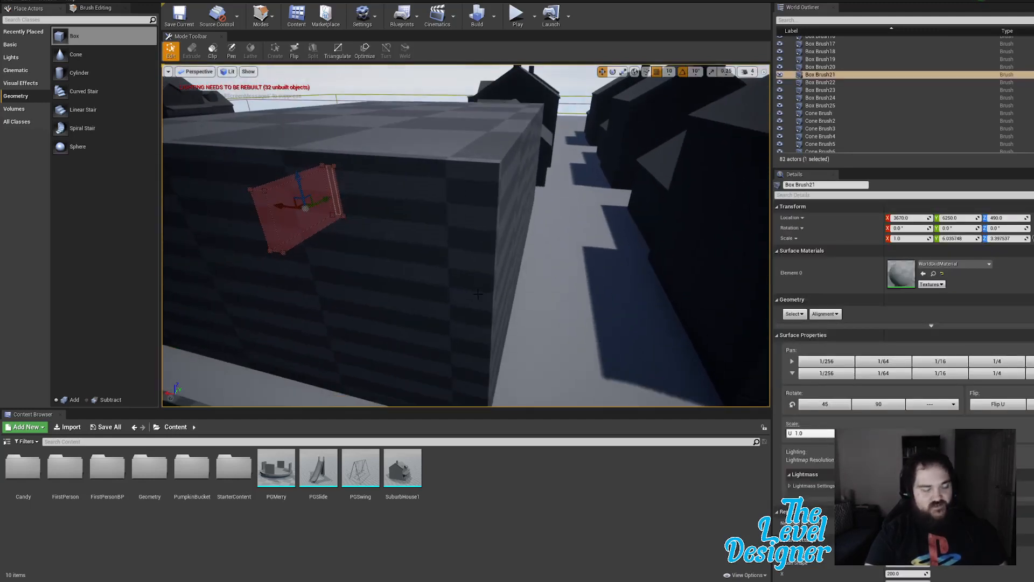
key("ctrl+w")
left_click_drag(287, 206, 487, 240)
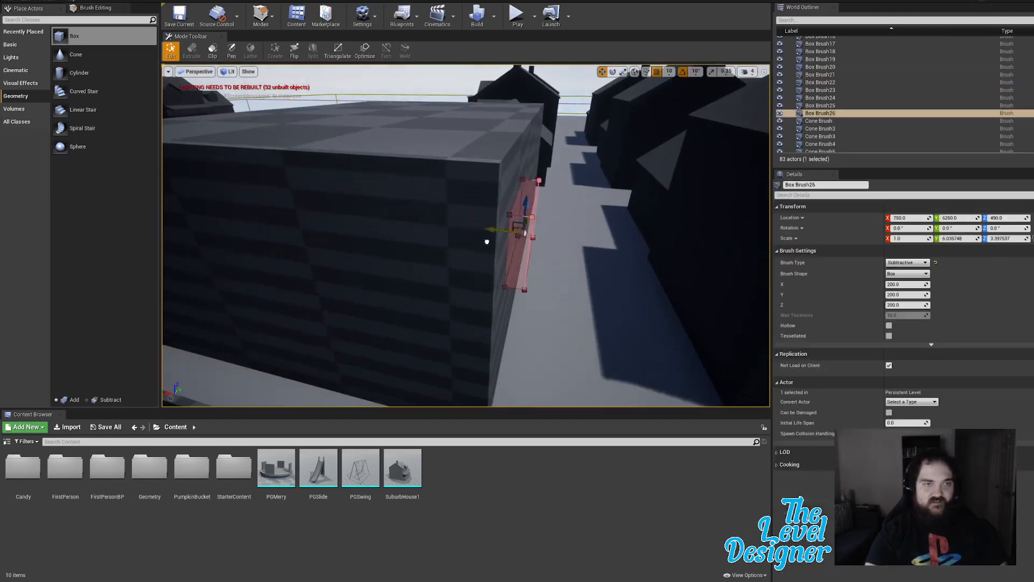
Step: Narrow the copied doorway brush to a Y scale of about 3.3 and place it farther along the wall at X 730, Y 7190
key("d")
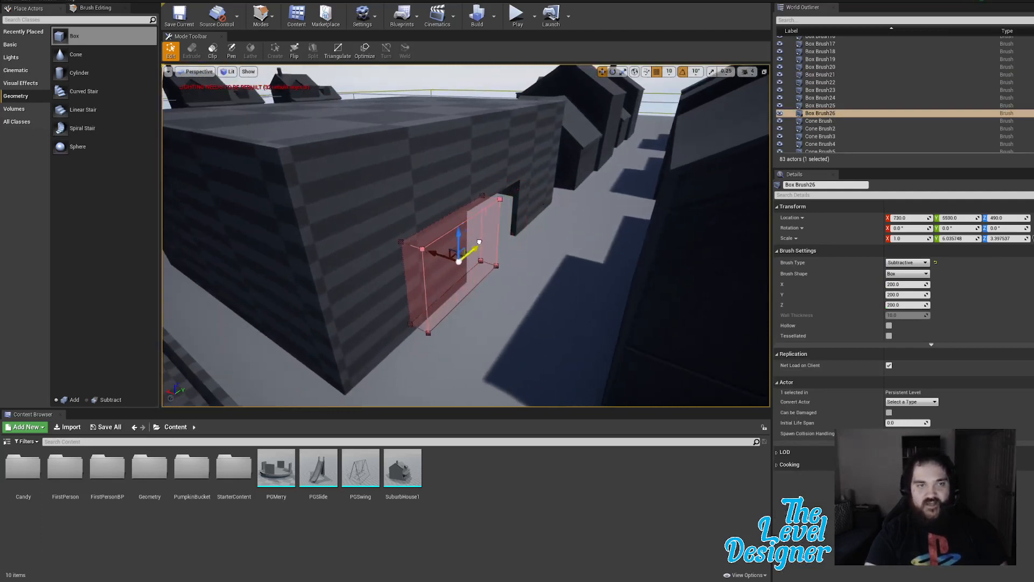
mouse_move(479, 242)
left_mouse_down()
mouse_move(428, 282)
mouse_move(442, 274)
left_mouse_up()
key("e")
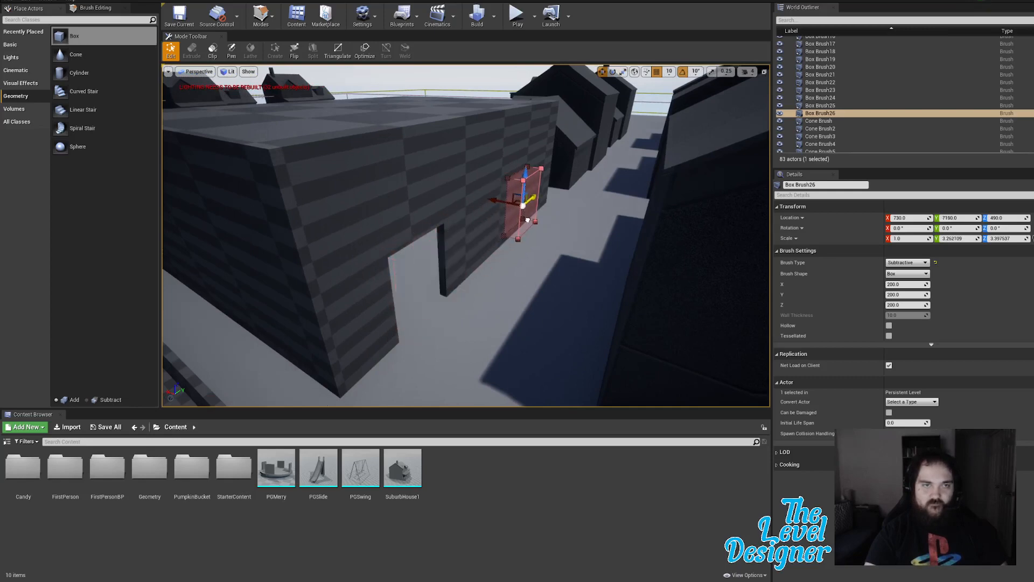
Step: Start a play test, throw candy in the park, and walk along the building's side wall and in through the new doorway
left_click(517, 15)
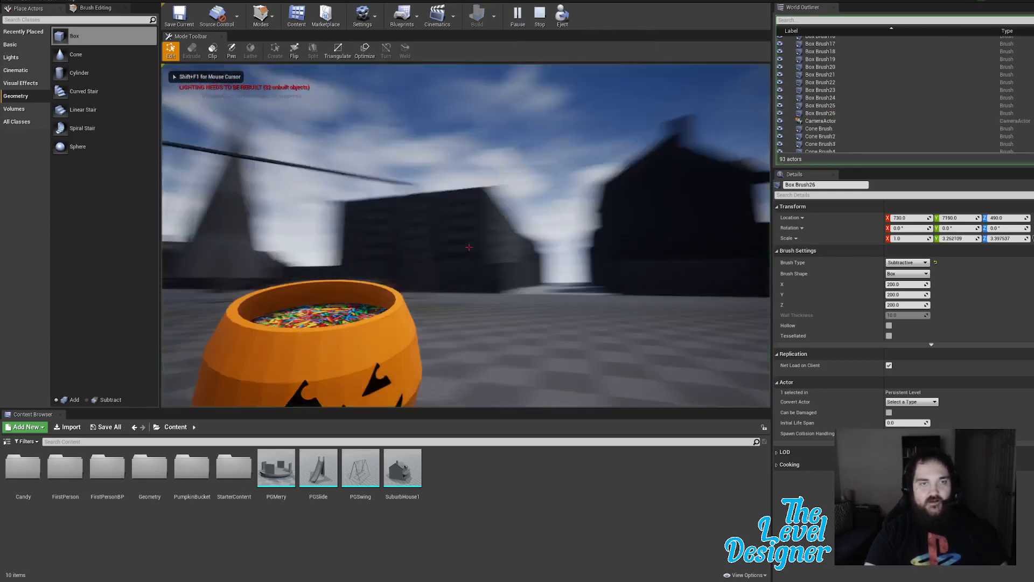
left_click(468, 247)
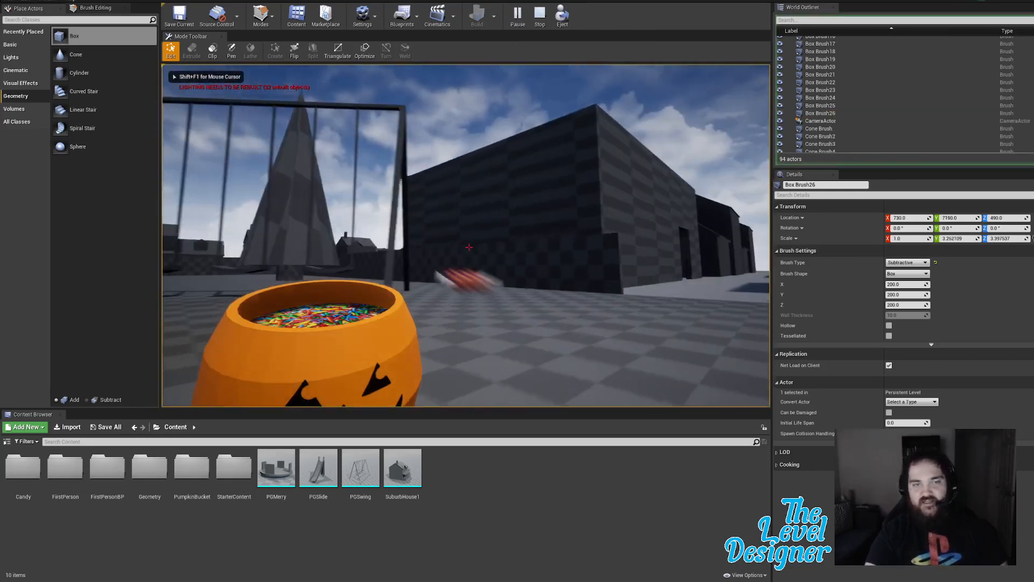
key("w")
left_click(468, 246)
left_click(468, 246)
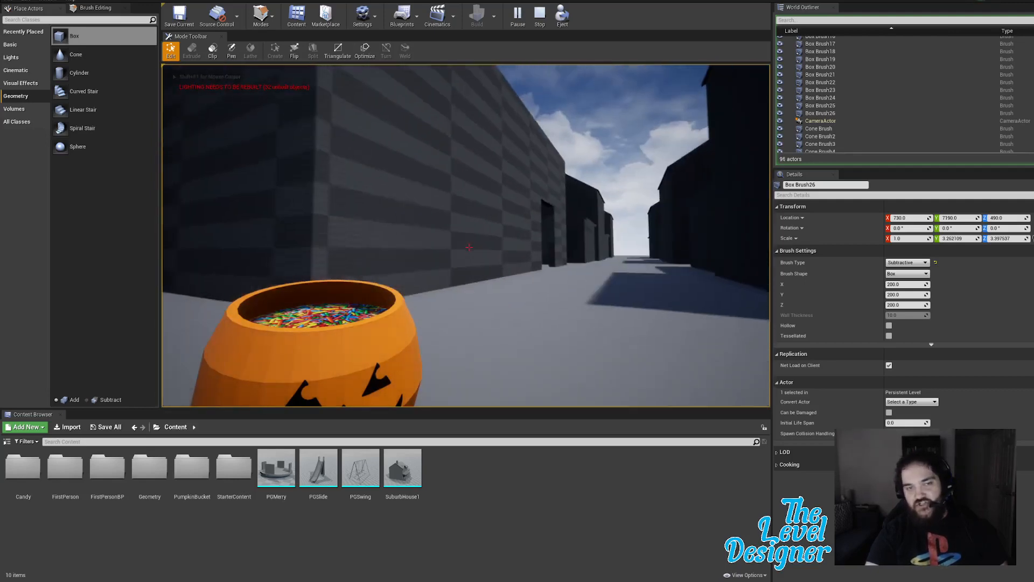
key("w")
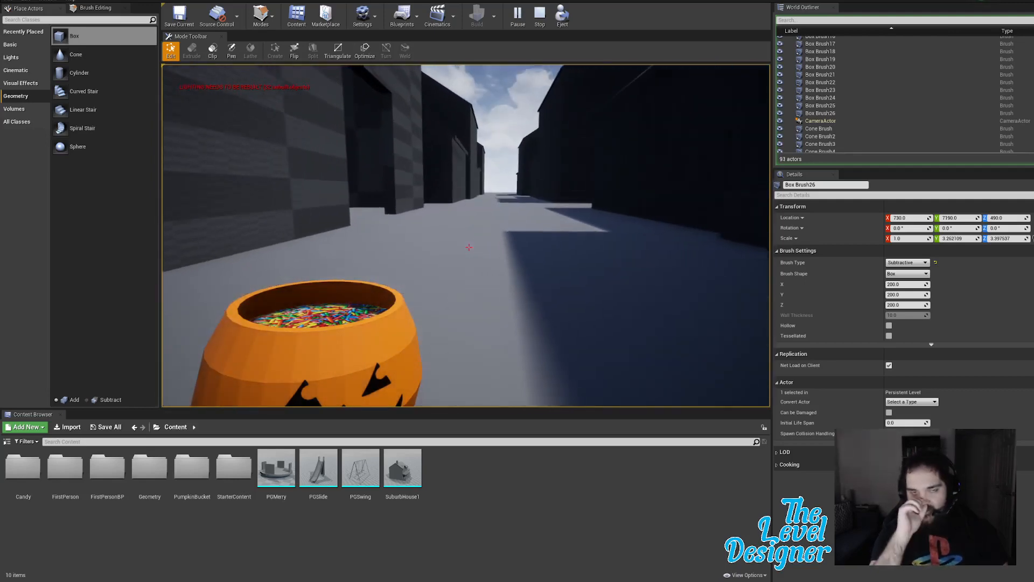
key("w")
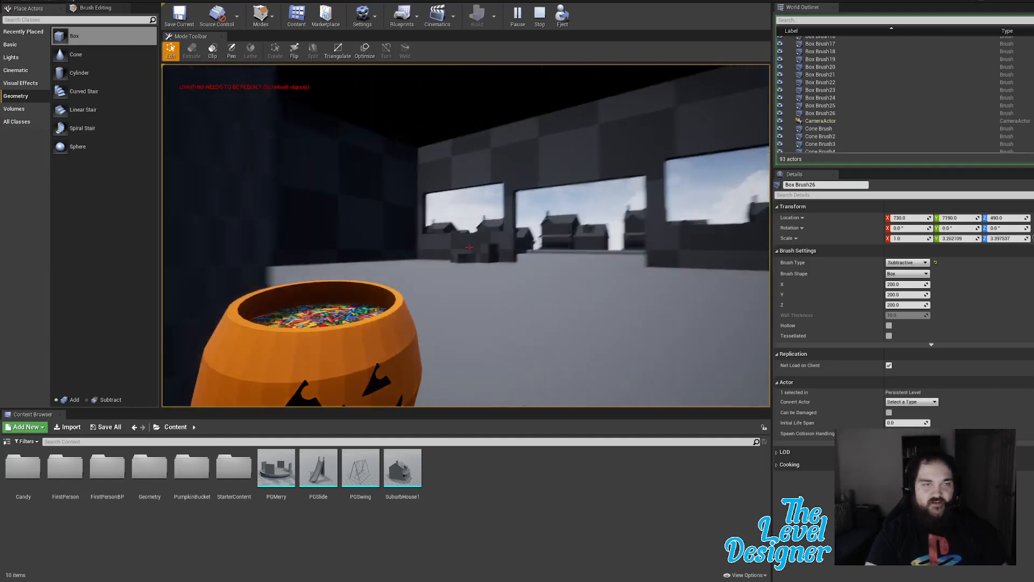
Step: Throw candy from inside the building toward the window openings and stepped boxes, and end the play test
key("w")
left_click(468, 247)
left_click(469, 247)
left_click(469, 246)
left_click(469, 247)
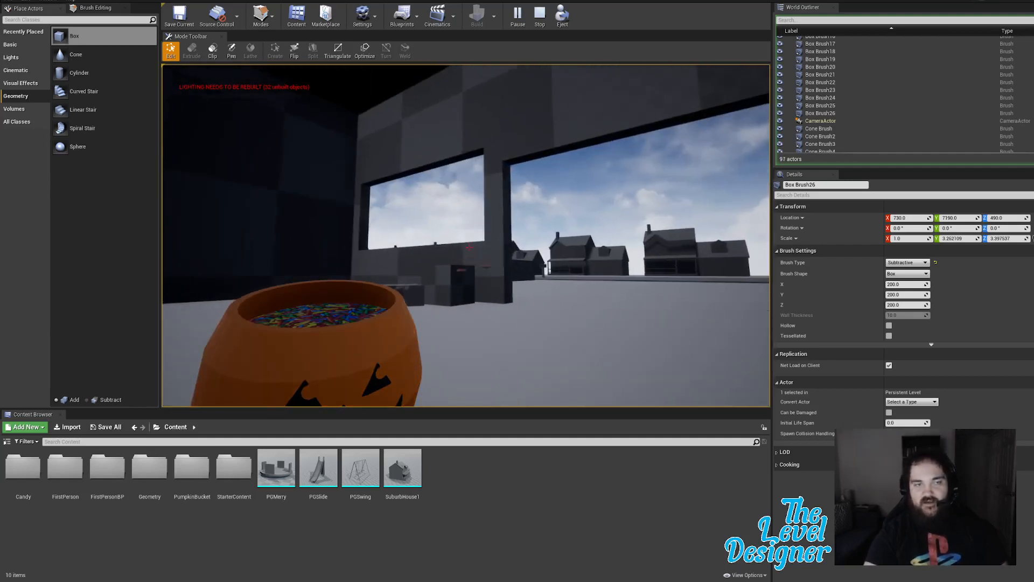
left_click(468, 247)
left_click(469, 247)
key("s")
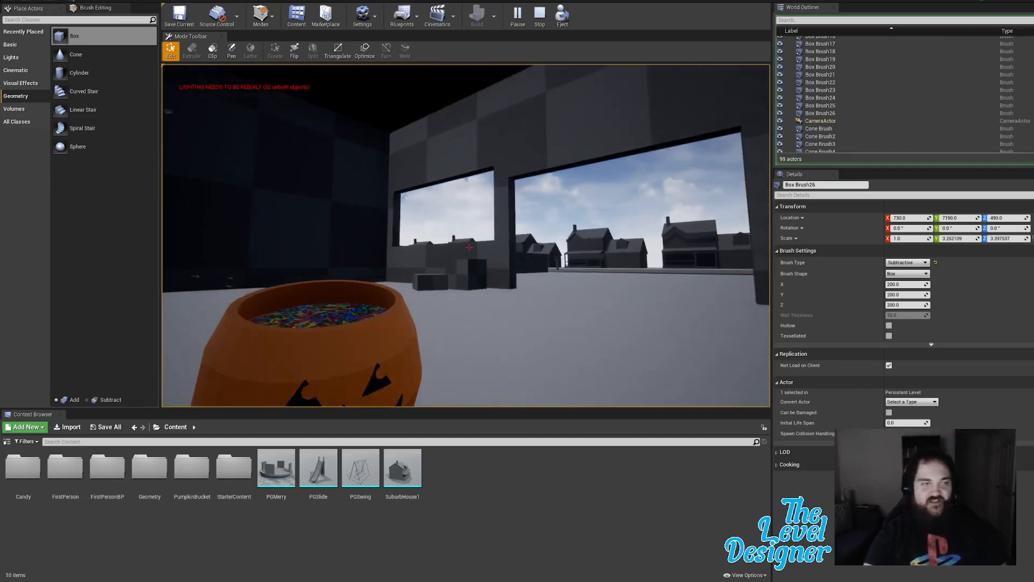
key("Escape")
Step: Save the current level
left_click_drag(637, 305, 558, 316)
key("s")
key("s")
key("w")
key("s")
left_click(187, 21)
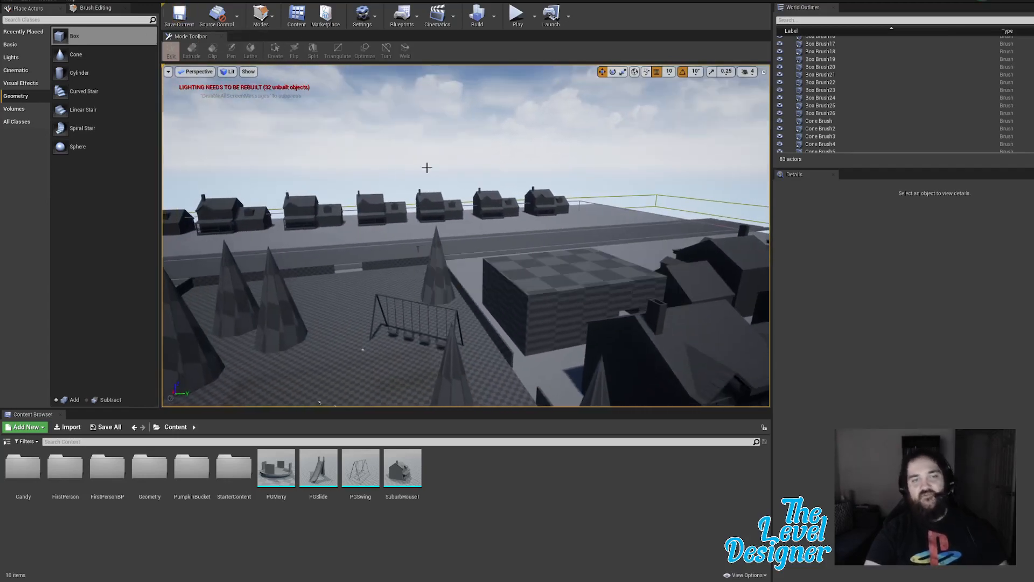
left_click_drag(427, 166, 660, 175)
left_click_drag(548, 222, 546, 222)
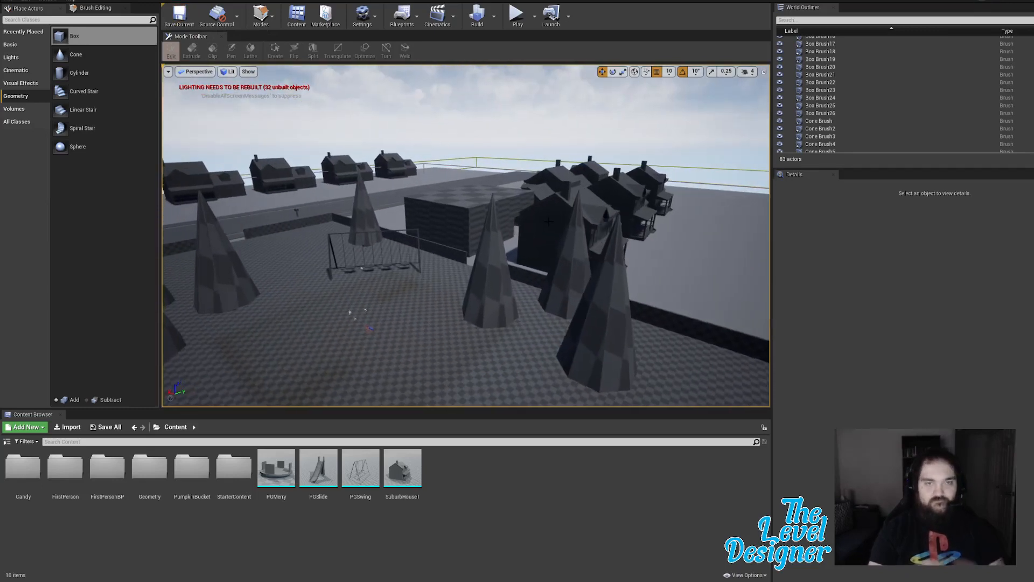